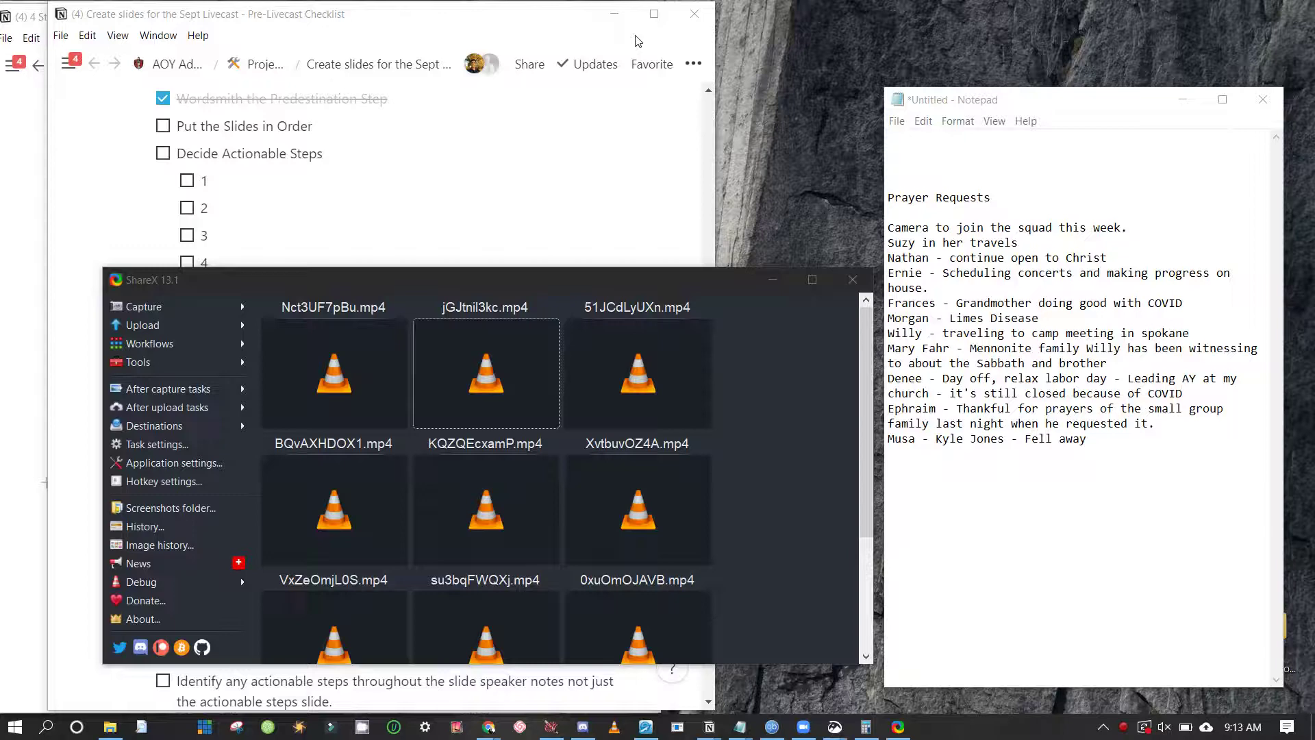
Bring the 'Create slides for the Sept Livecast' checklist forward, widen its window, and scroll down
left_click(621, 226)
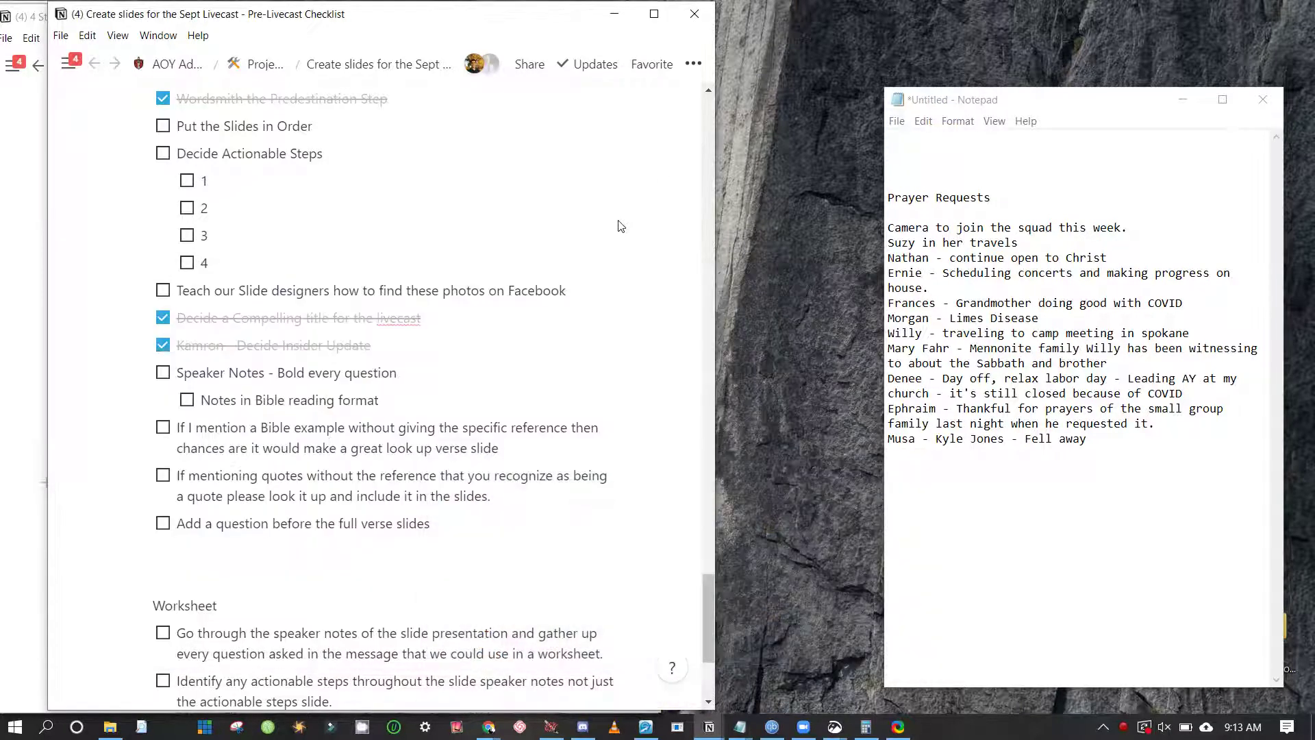
left_click_drag(574, 228, 678, 228)
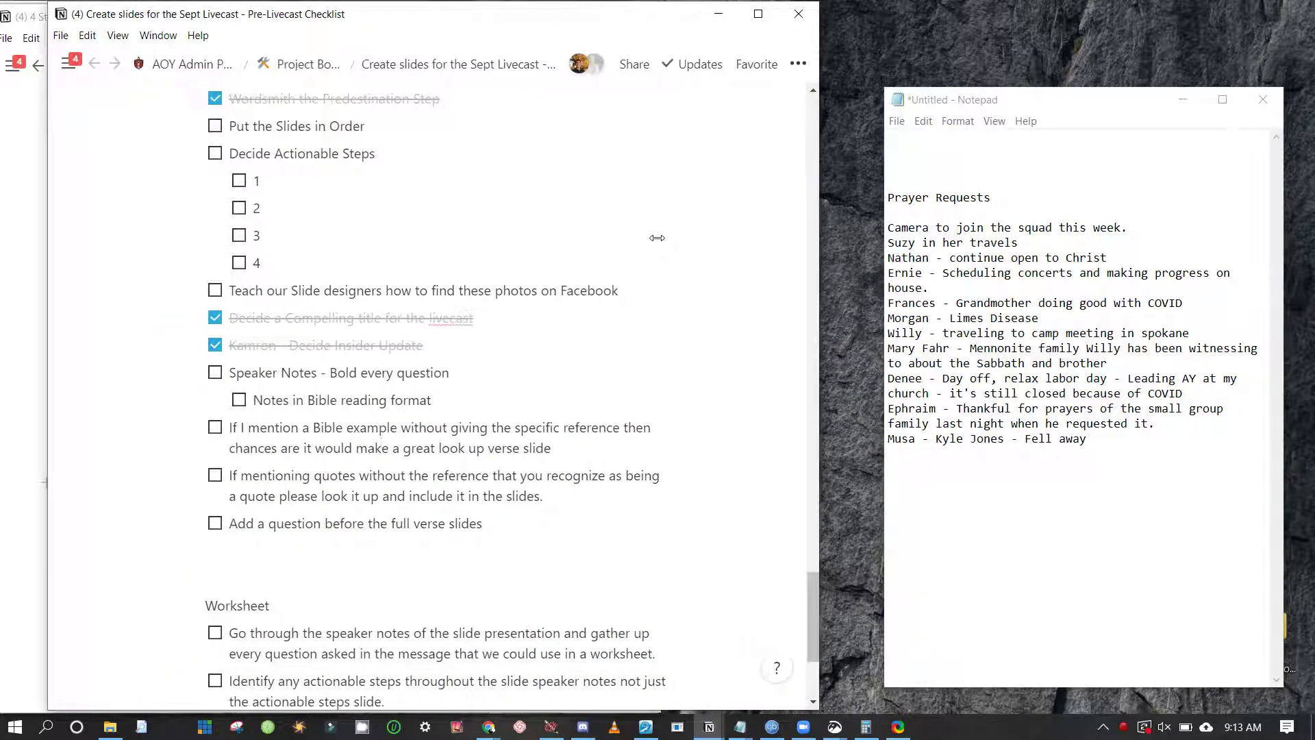
scroll(307, 248, "down", 3)
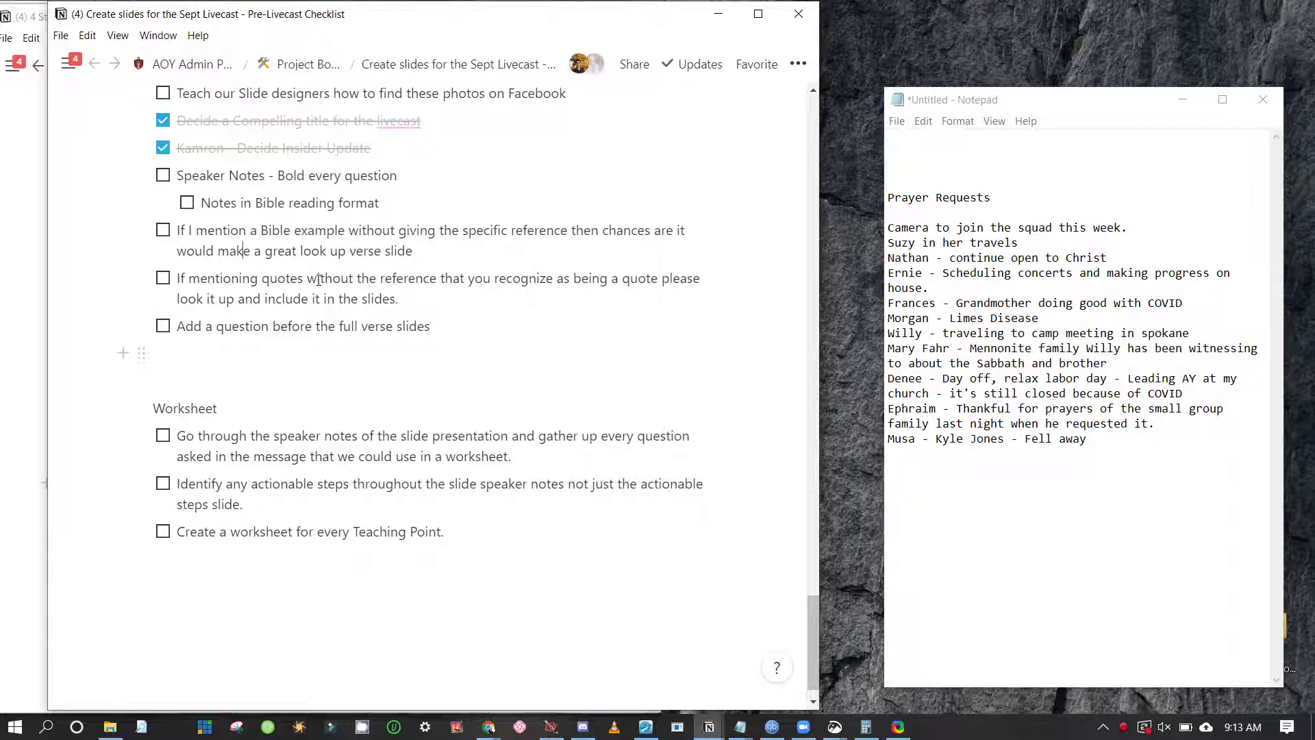
Search the workspace for 'livecast' and load the September Livecast Overview page
key("ctrl+p")
type("live")
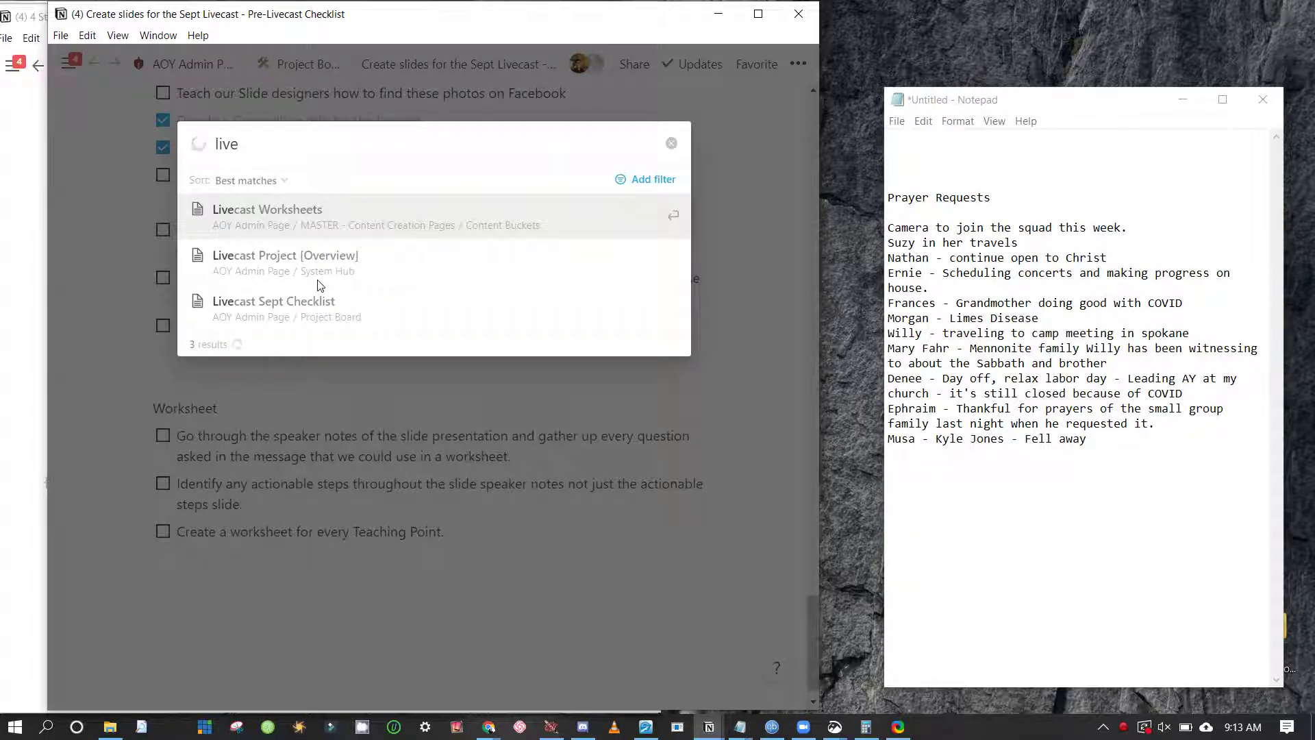
type("cast")
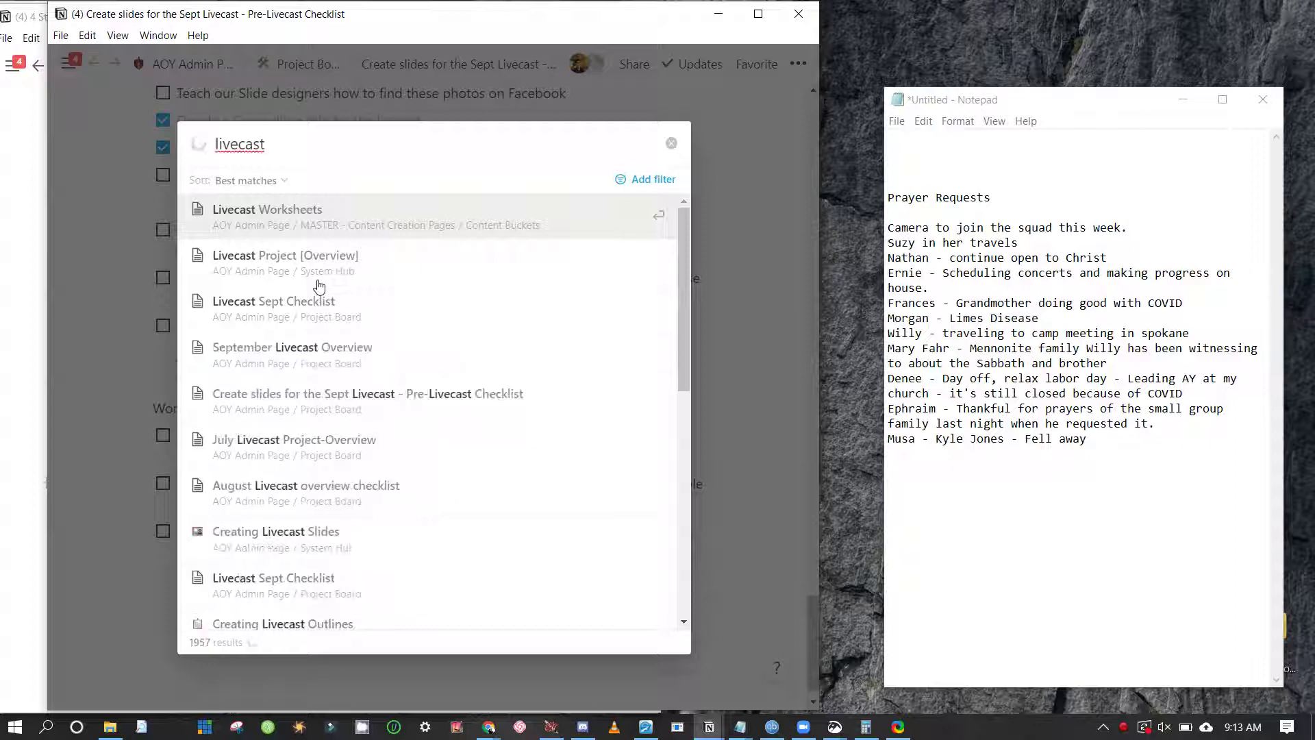
key("Down")
key("Down")
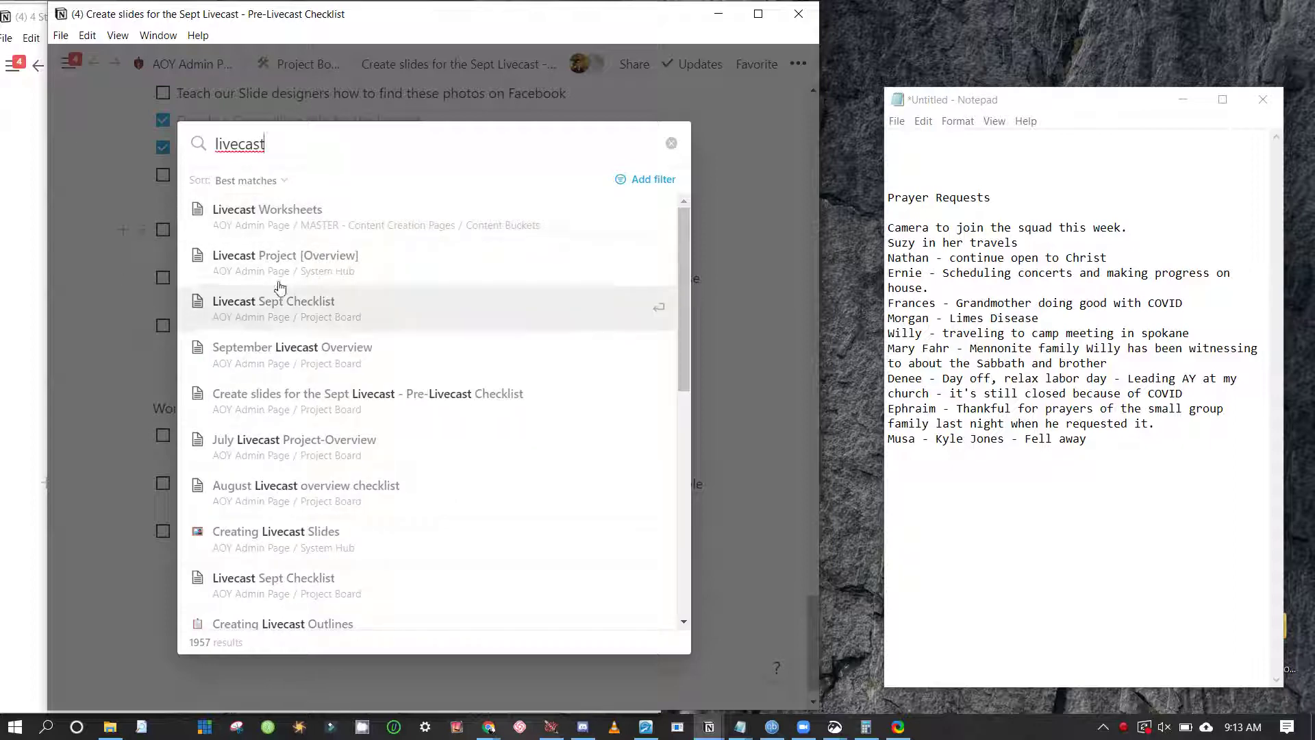
key("Down")
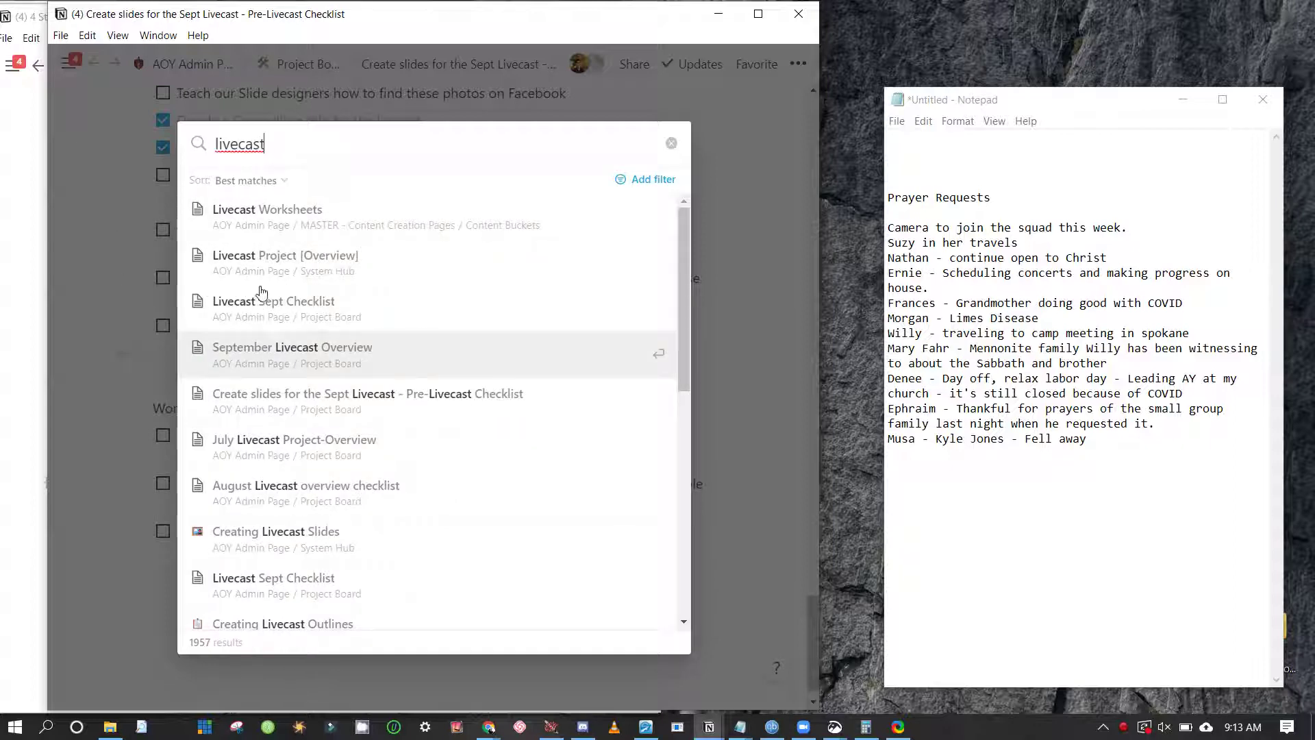
key("Escape")
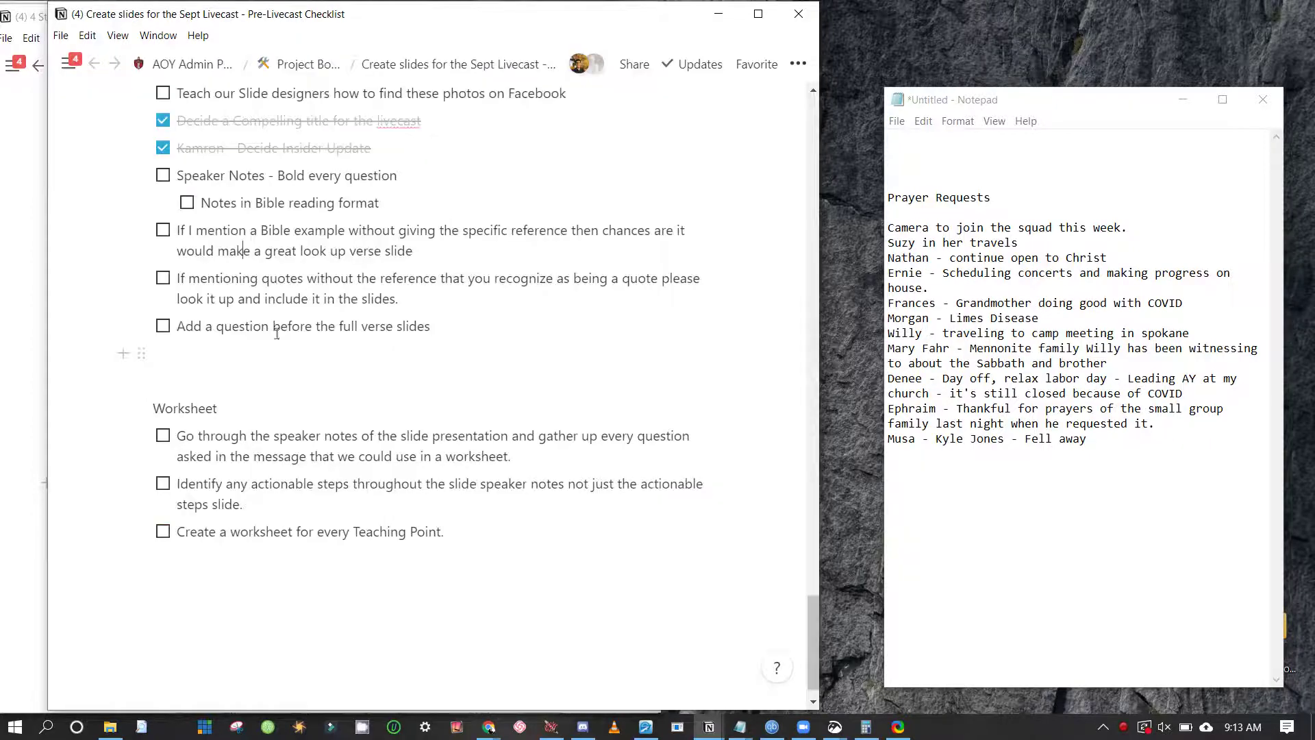
key("ctrl+r")
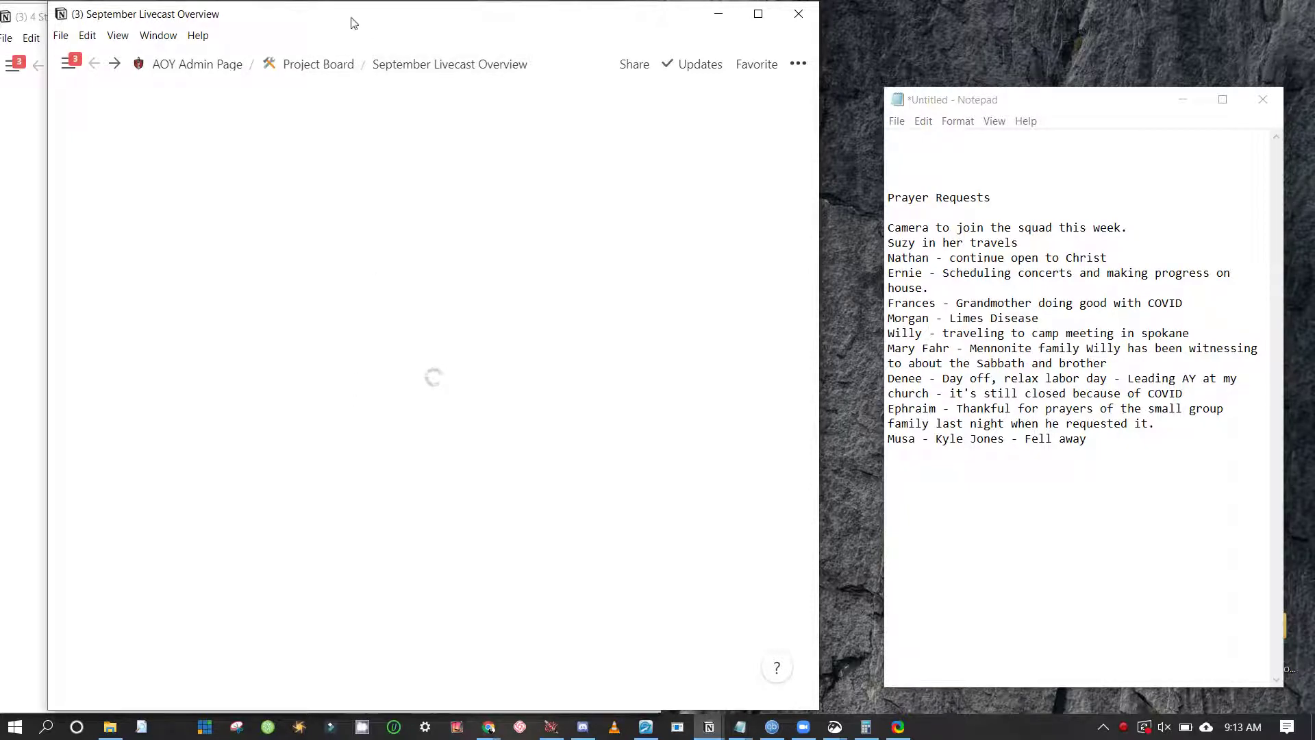
Scroll through the September Livecast Overview checklists down to the Post-Livecast Checklist section
left_click_drag(351, 23, 461, 24)
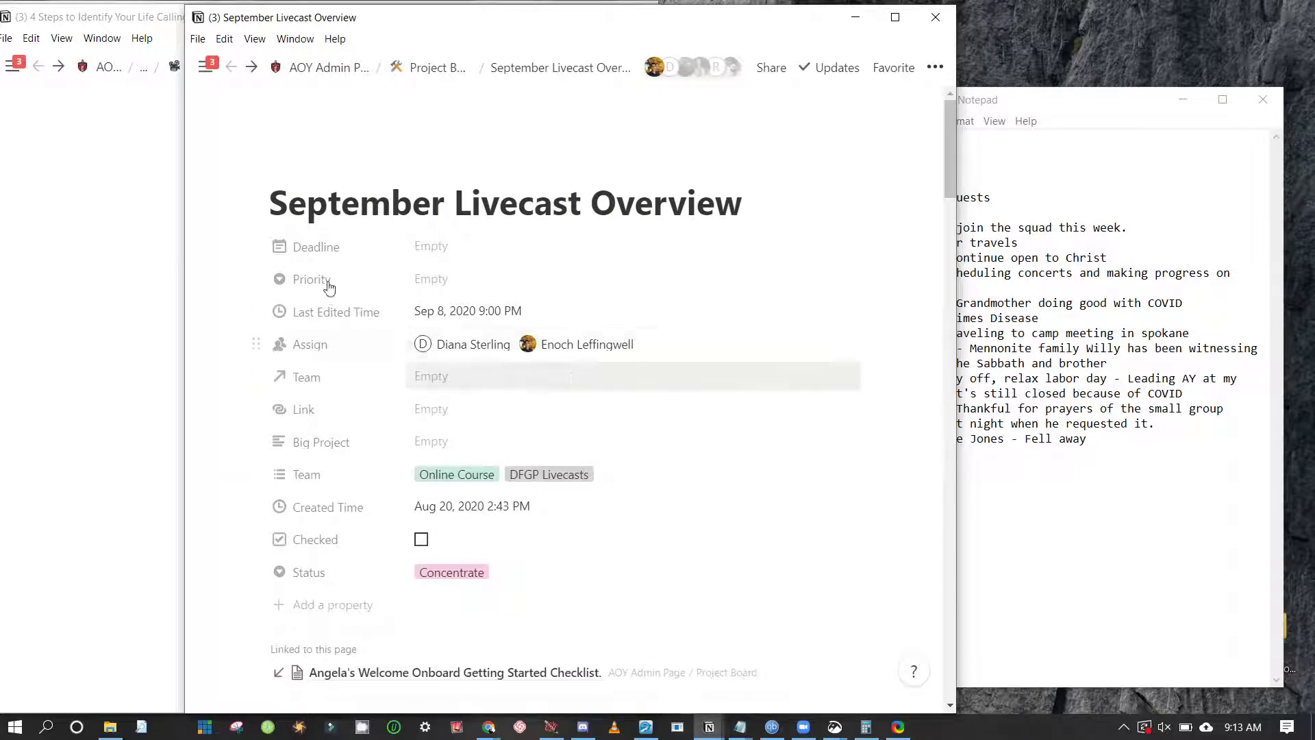
scroll(397, 286, "down", 3)
scroll(396, 286, "up", 3)
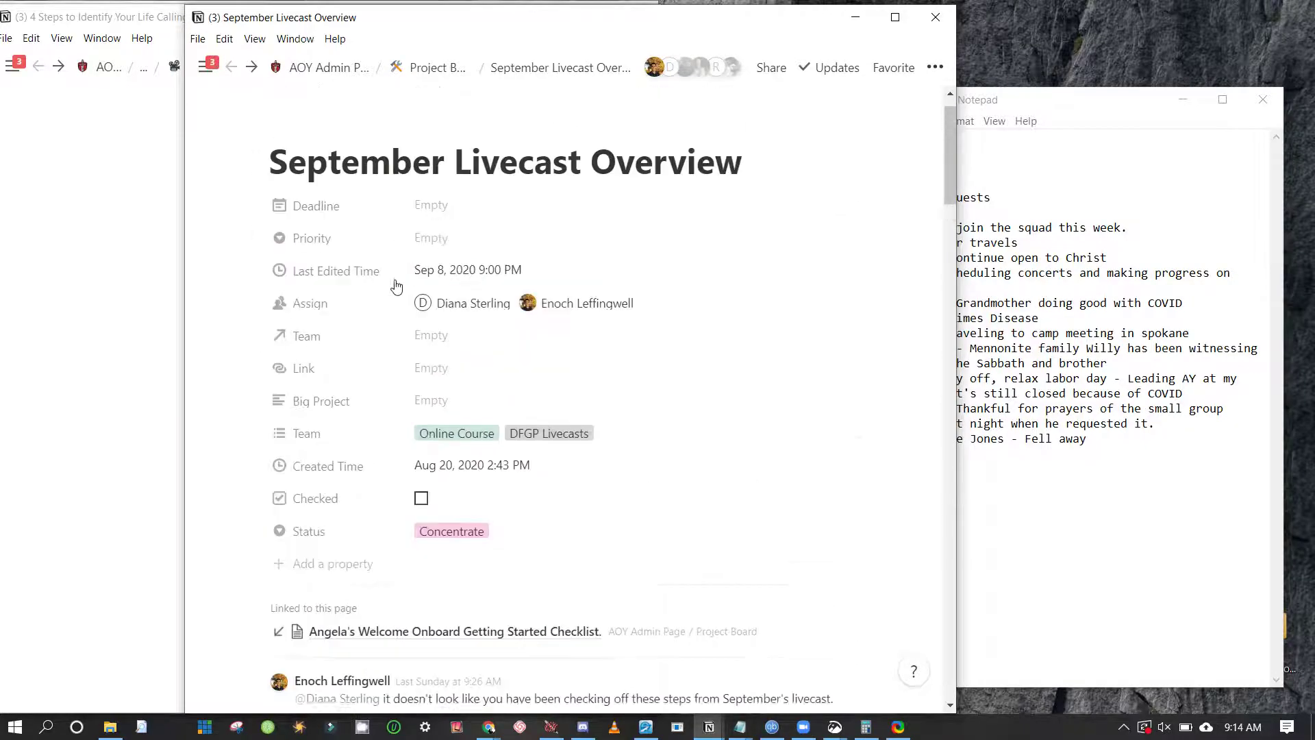
scroll(397, 286, "down", 8)
scroll(397, 287, "down", 20)
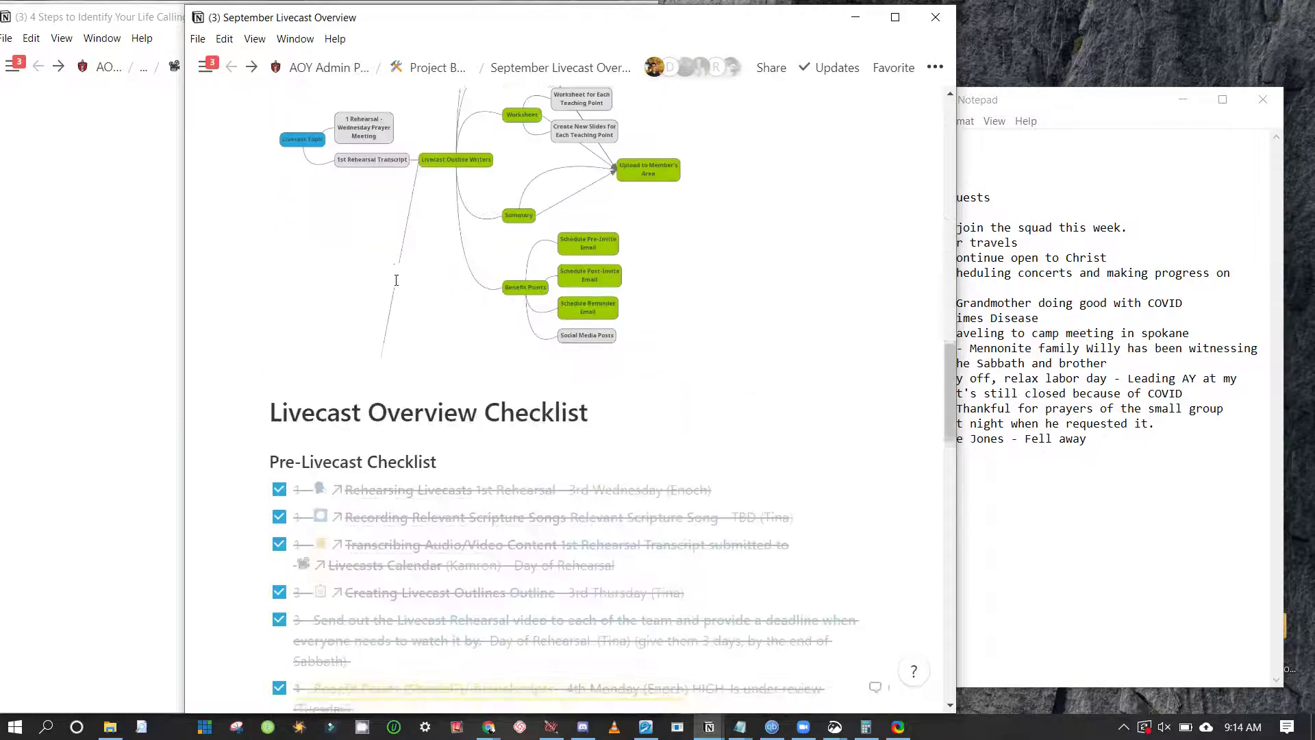
scroll(396, 281, "down", 4)
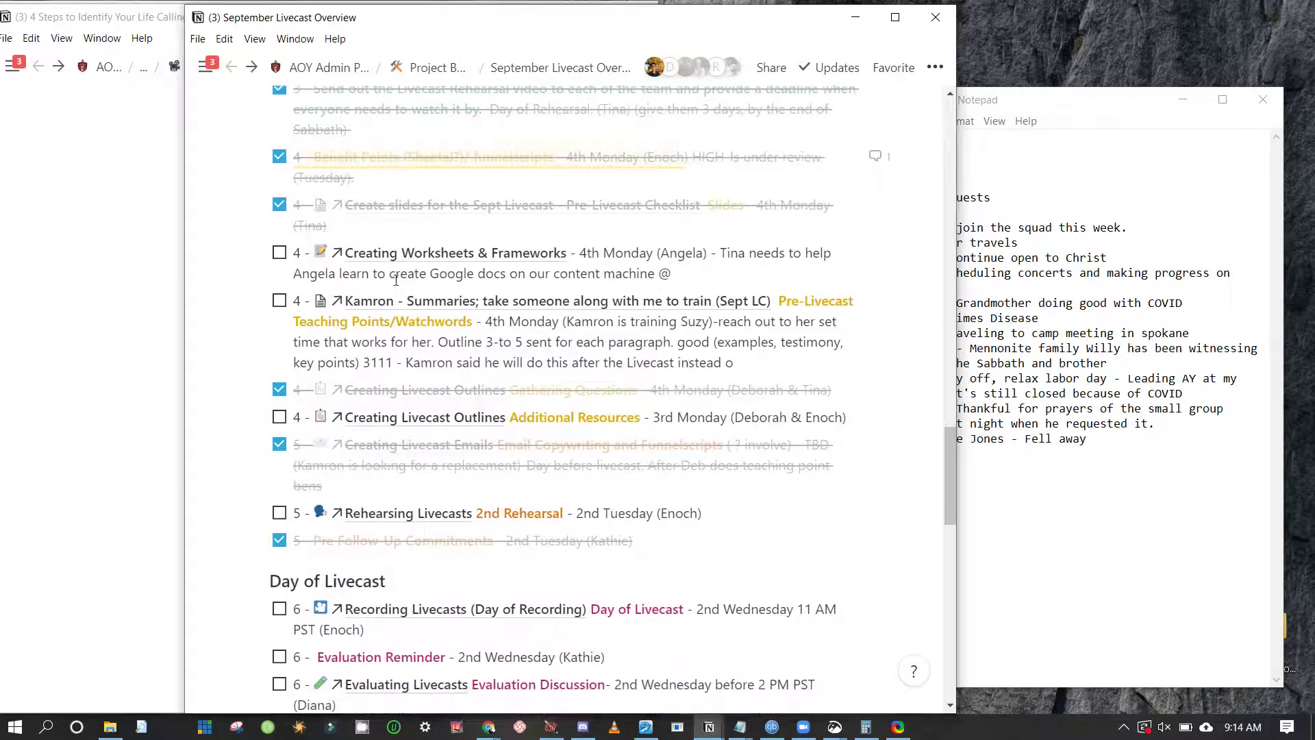
scroll(396, 284, "down", 2)
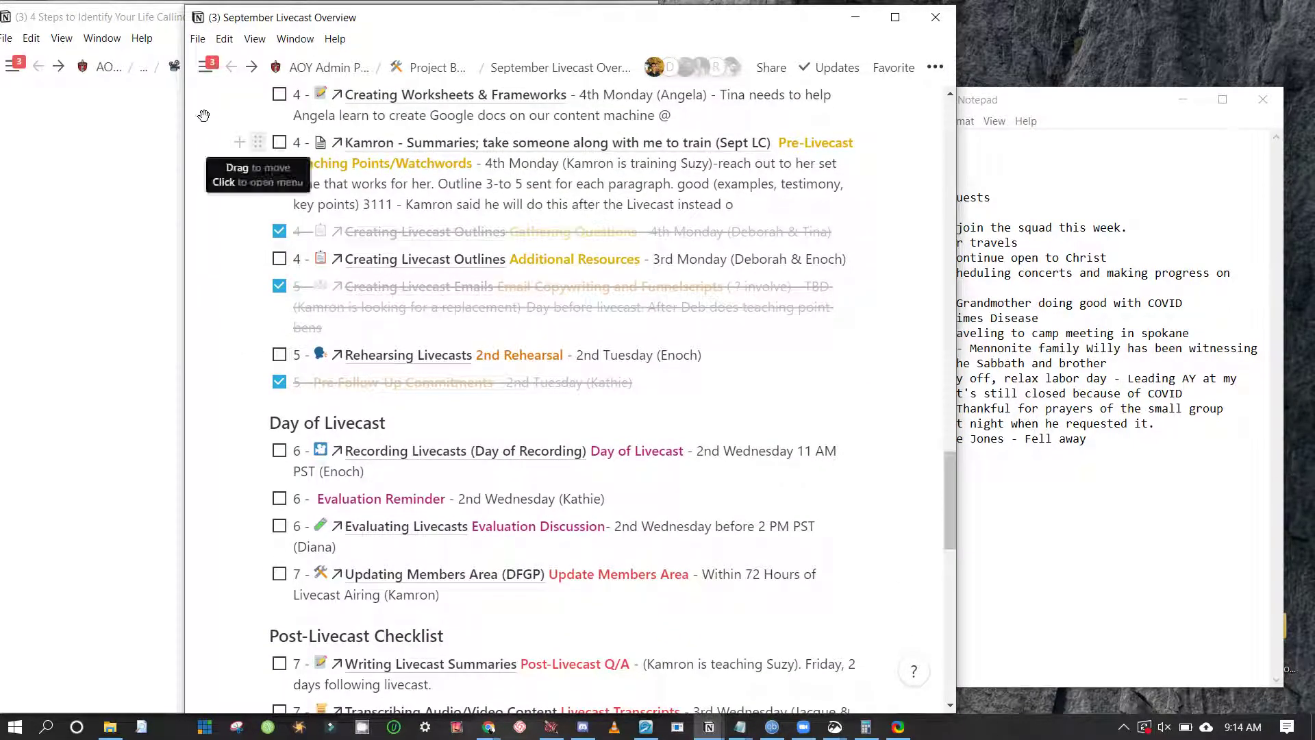
left_click_drag(204, 115, 227, 248)
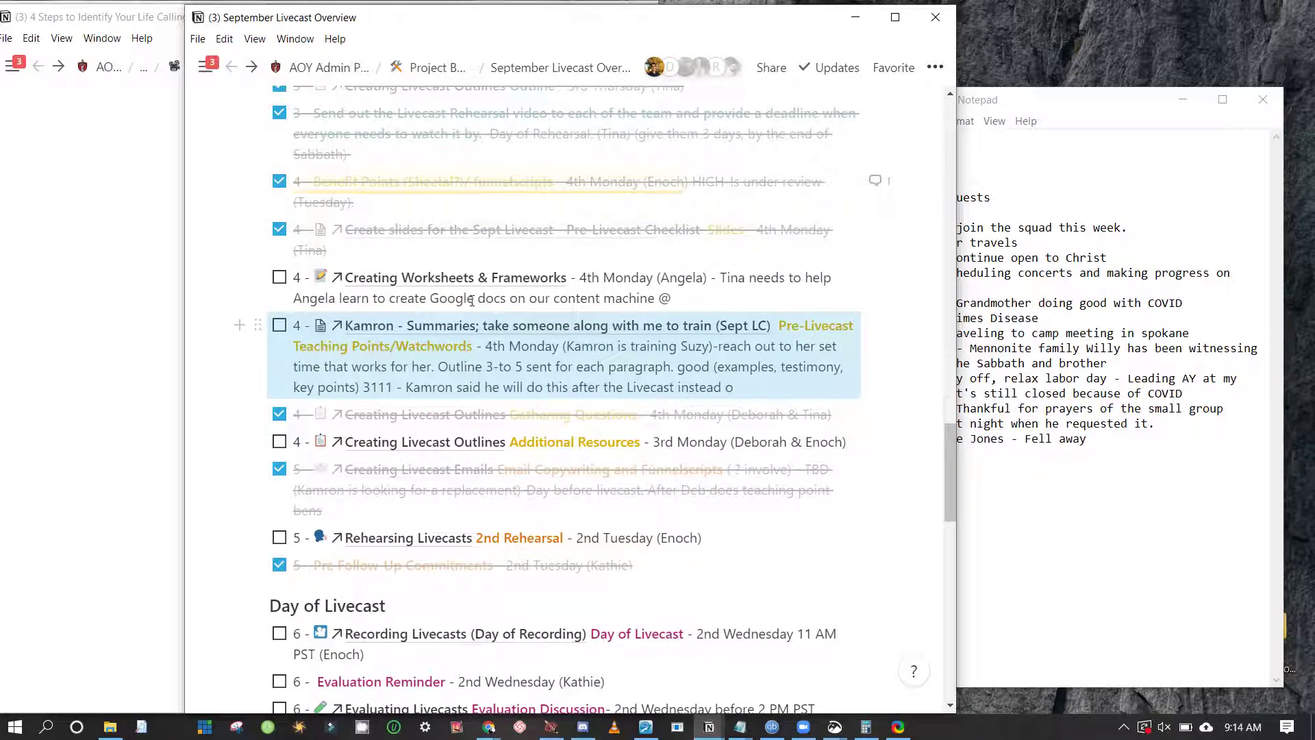
scroll(472, 302, "down", 5)
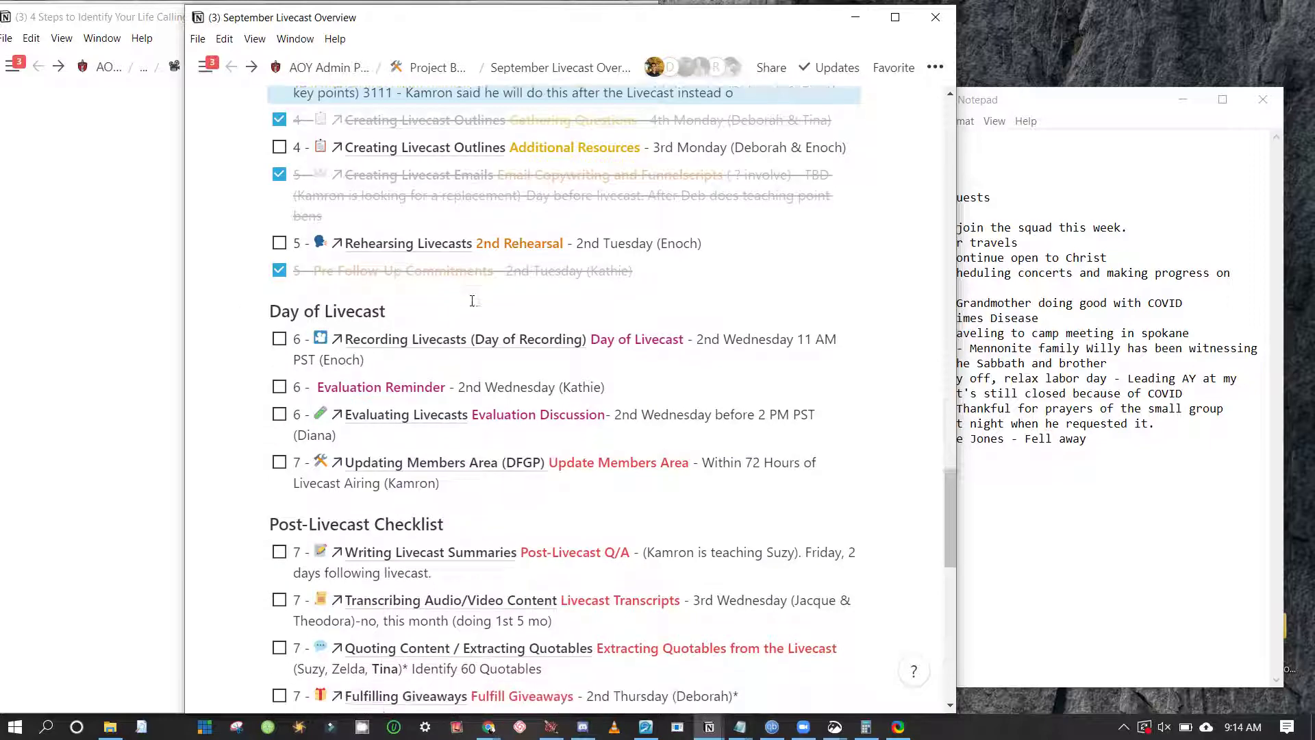
scroll(472, 301, "down", 2)
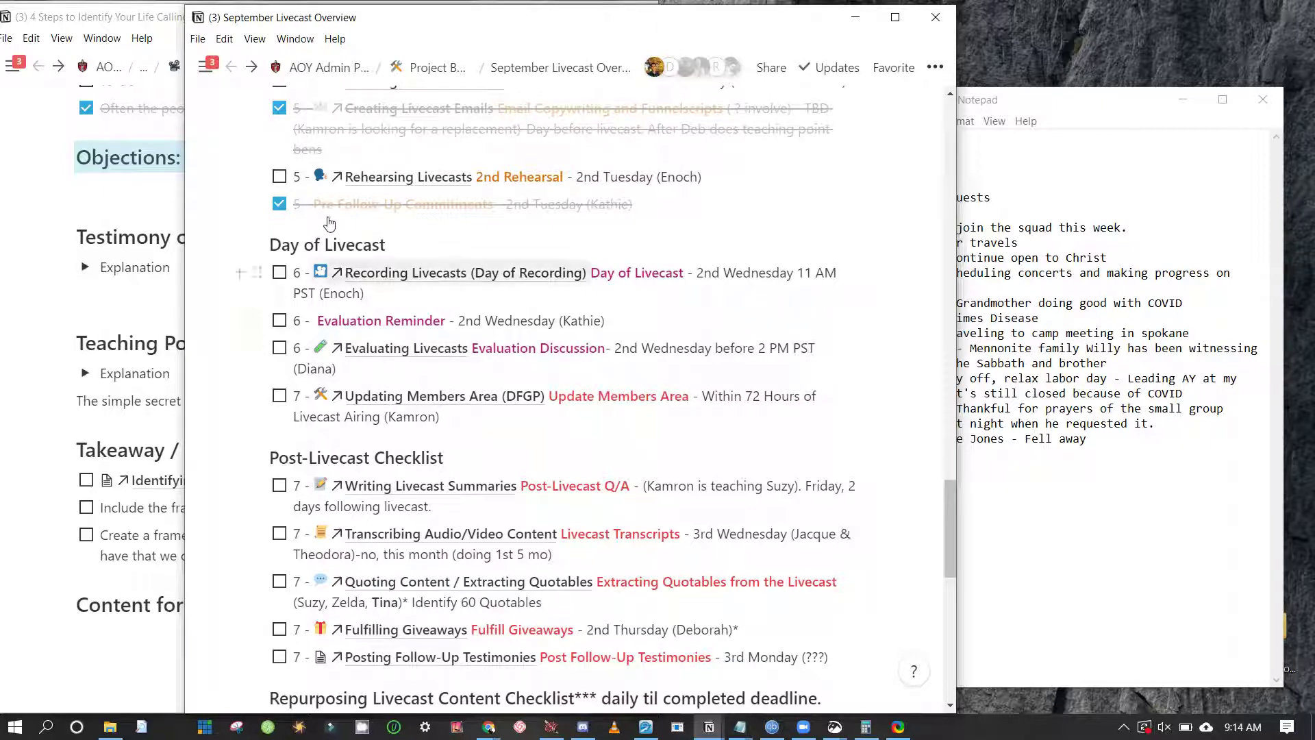
Open a second Notion window beside the Overview, showing the Recording Livecasts page
key("ctrl+shift+n")
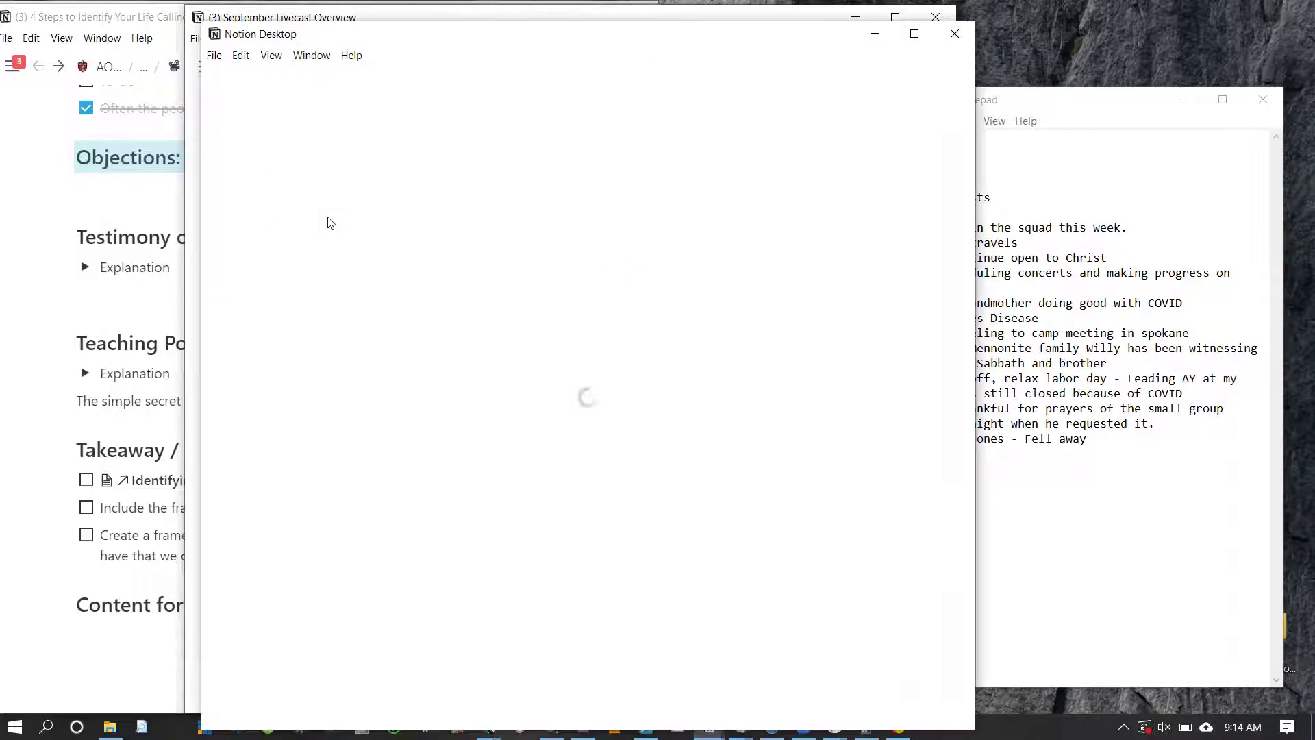
left_click_drag(433, 35, 690, 34)
left_click(366, 233)
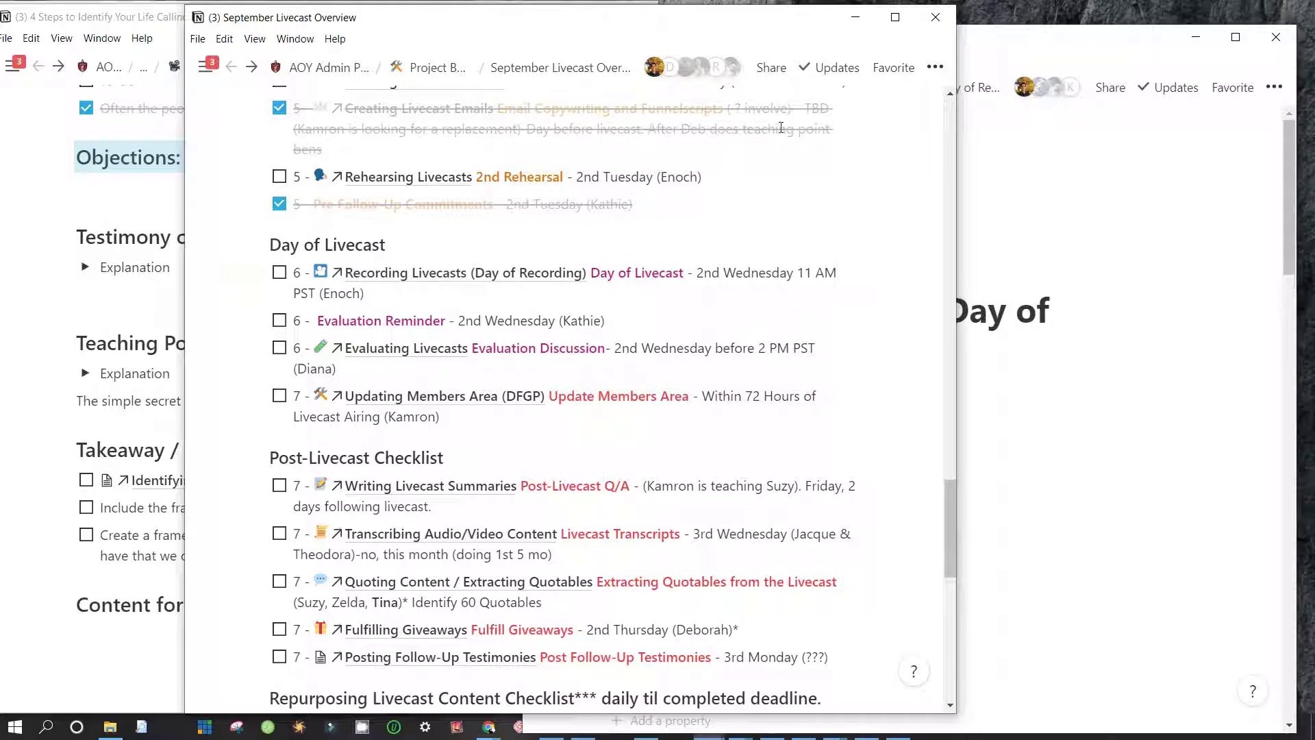
left_click(993, 41)
scroll(688, 446, "down", 6)
scroll(687, 446, "down", 10)
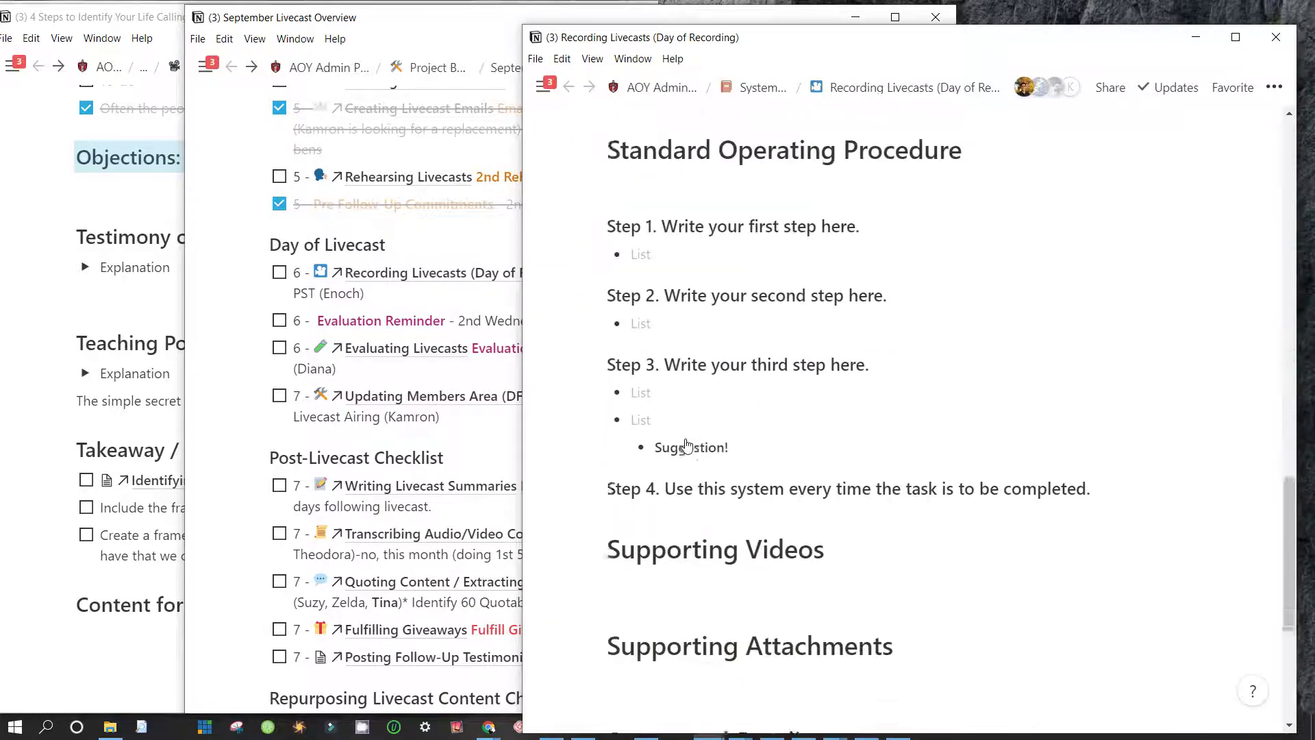
scroll(687, 442, "up", 7)
scroll(687, 438, "up", 5)
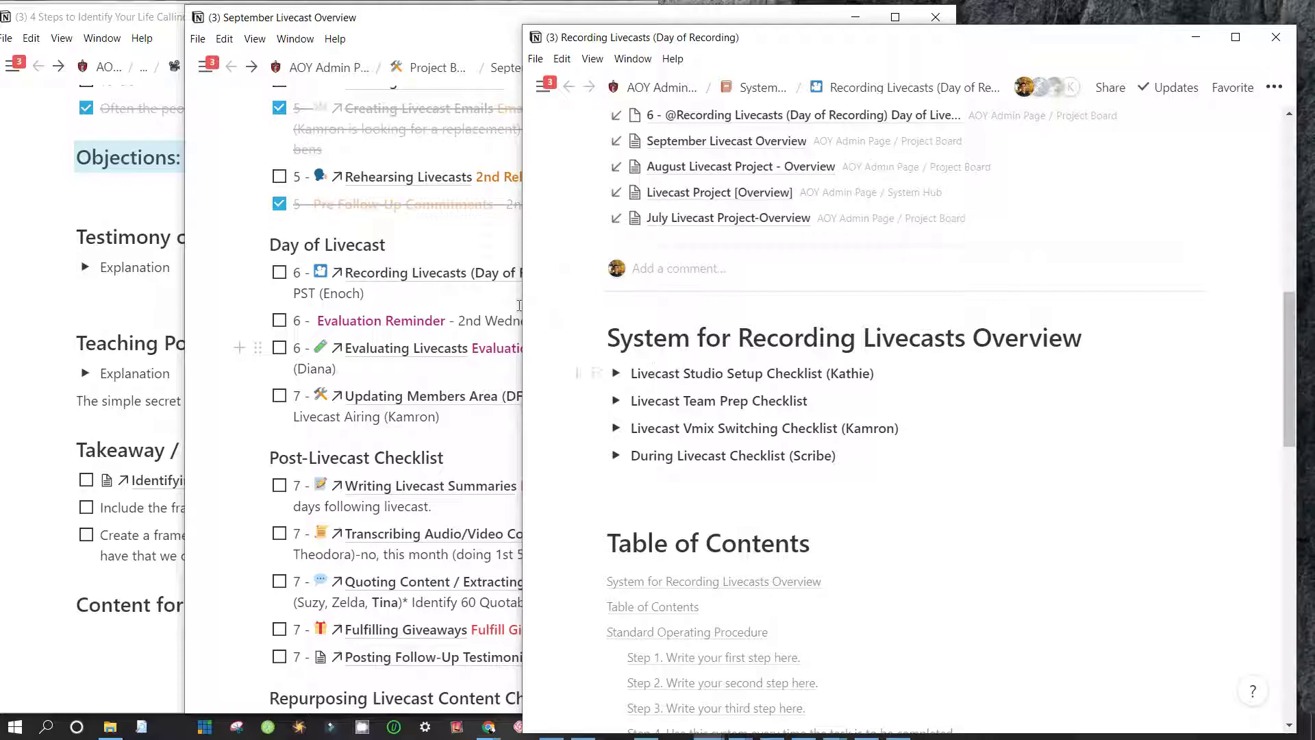
Expand and collapse the Livecast Team Prep Checklist, then select the Studio Setup row
key("shift+Down")
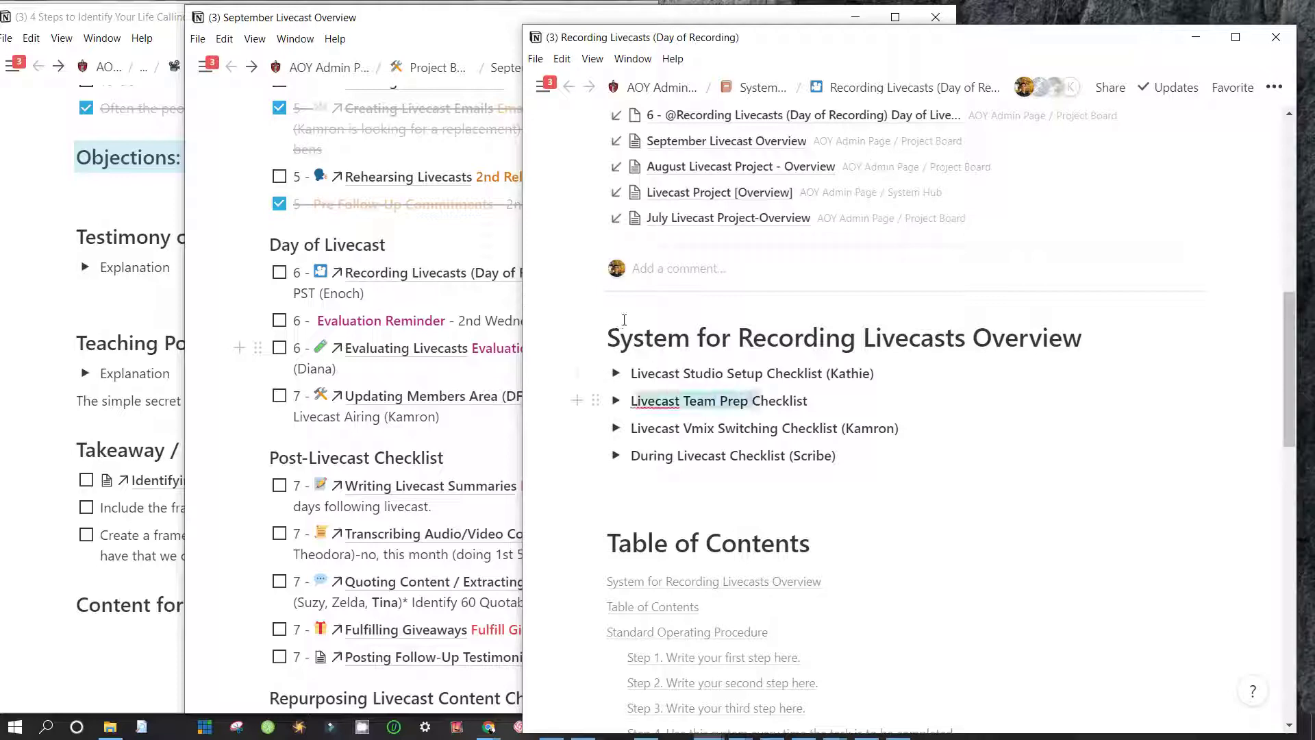
key("Right")
key("ctrl+Return")
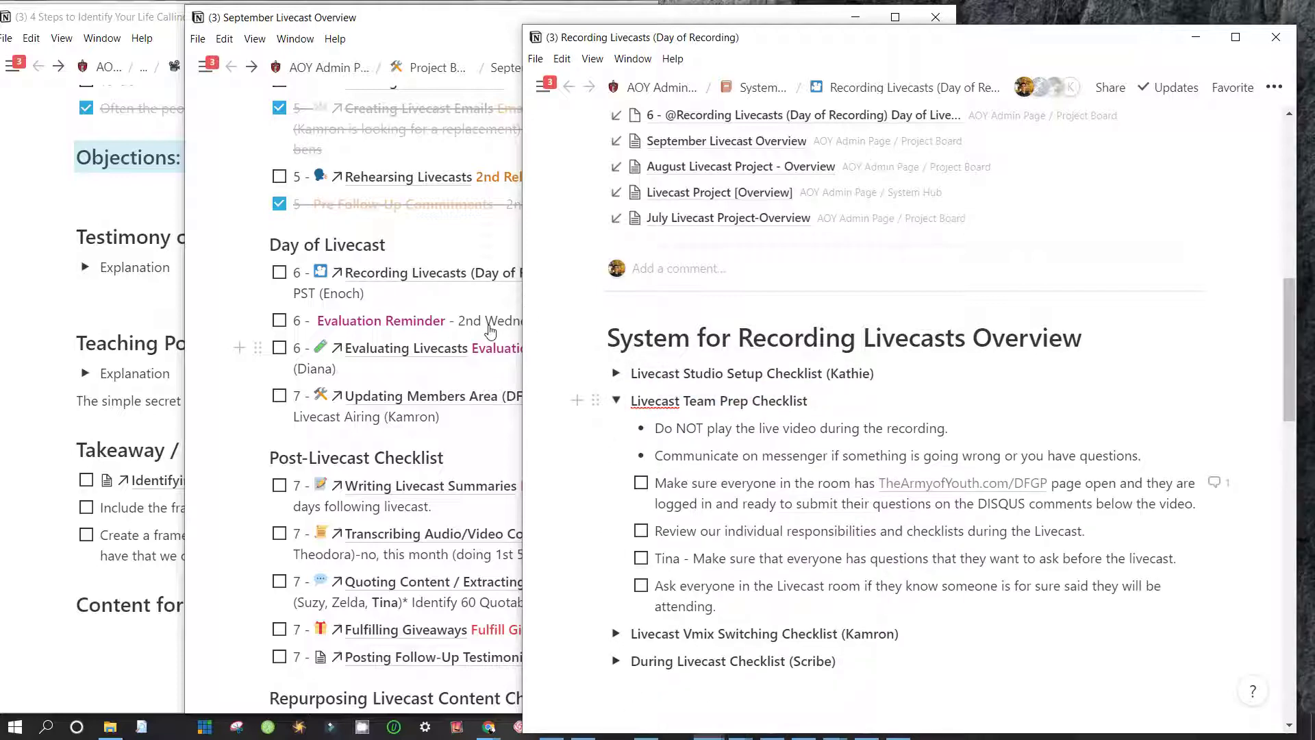
key("ctrl+Return")
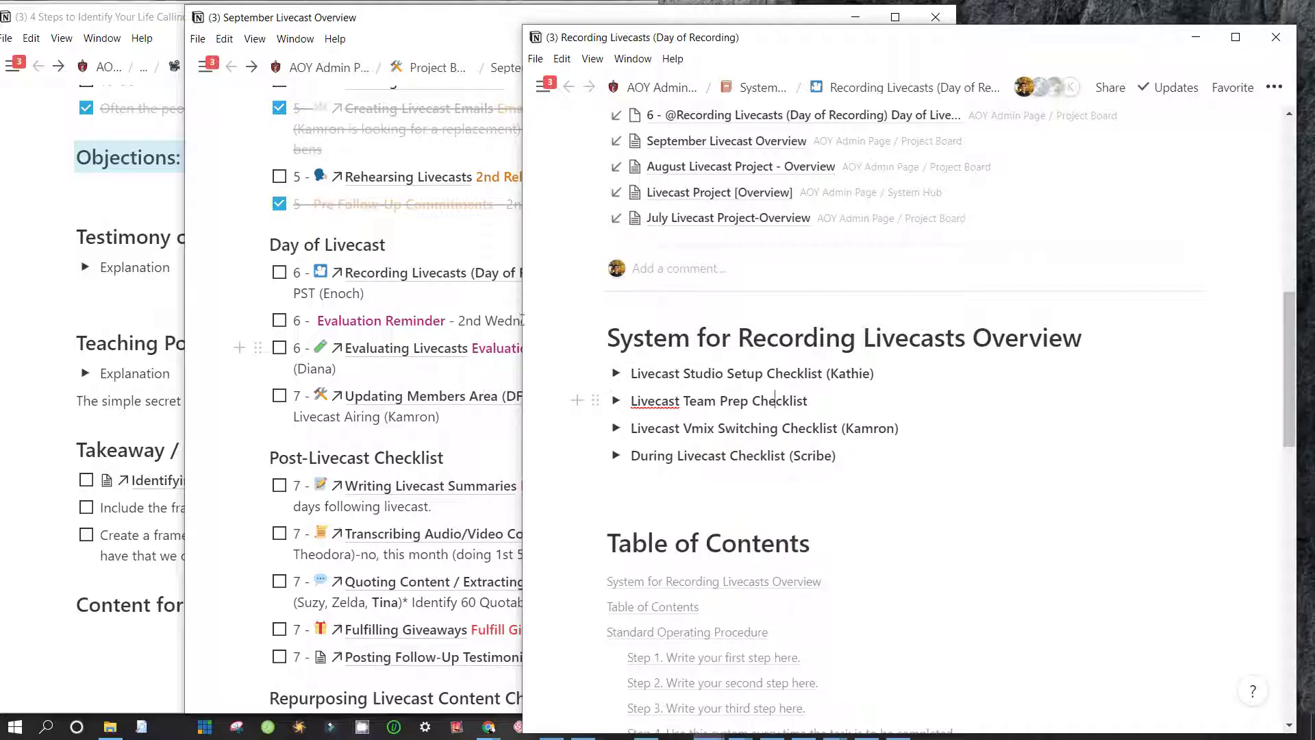
key("Down")
key("Escape")
key("Up")
key("Up")
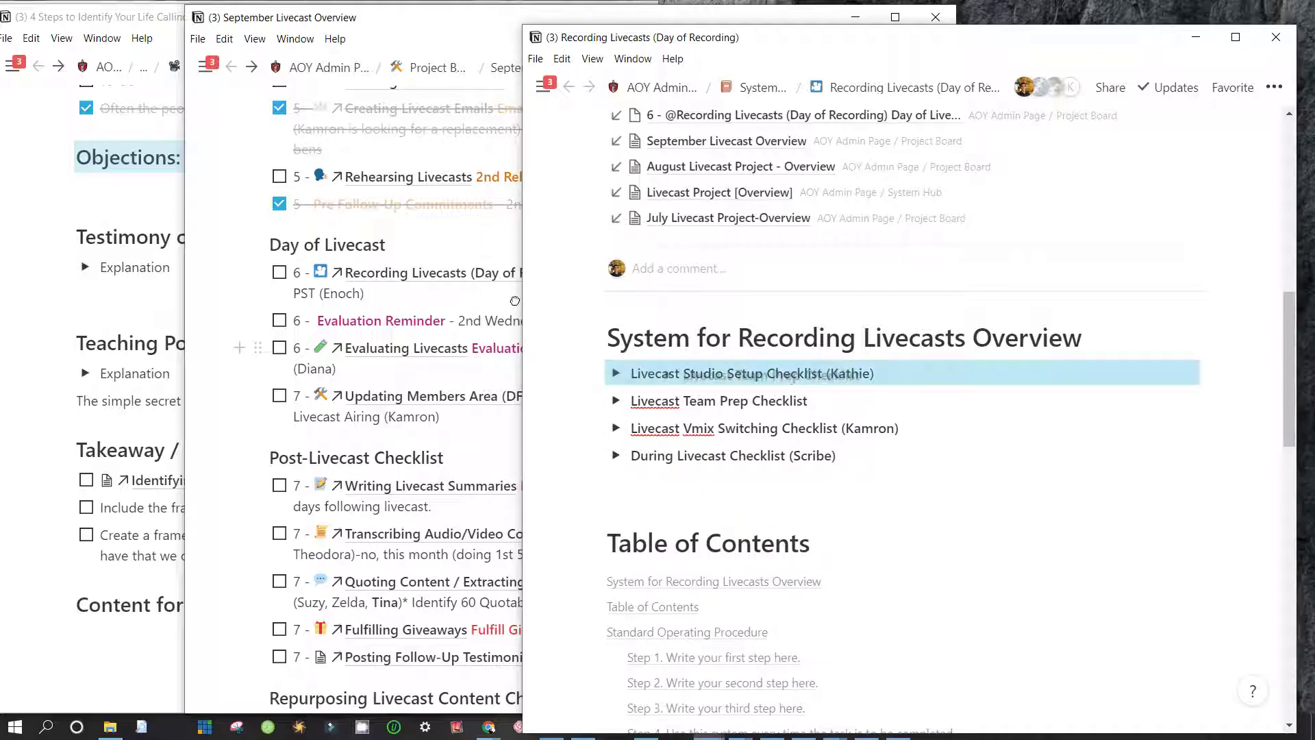
Expand the Livecast Studio Setup Checklist and reposition the Team Prep checklist within it
left_click_drag(514, 300, 500, 309)
key("ctrl+Return")
scroll(537, 418, "down", 2)
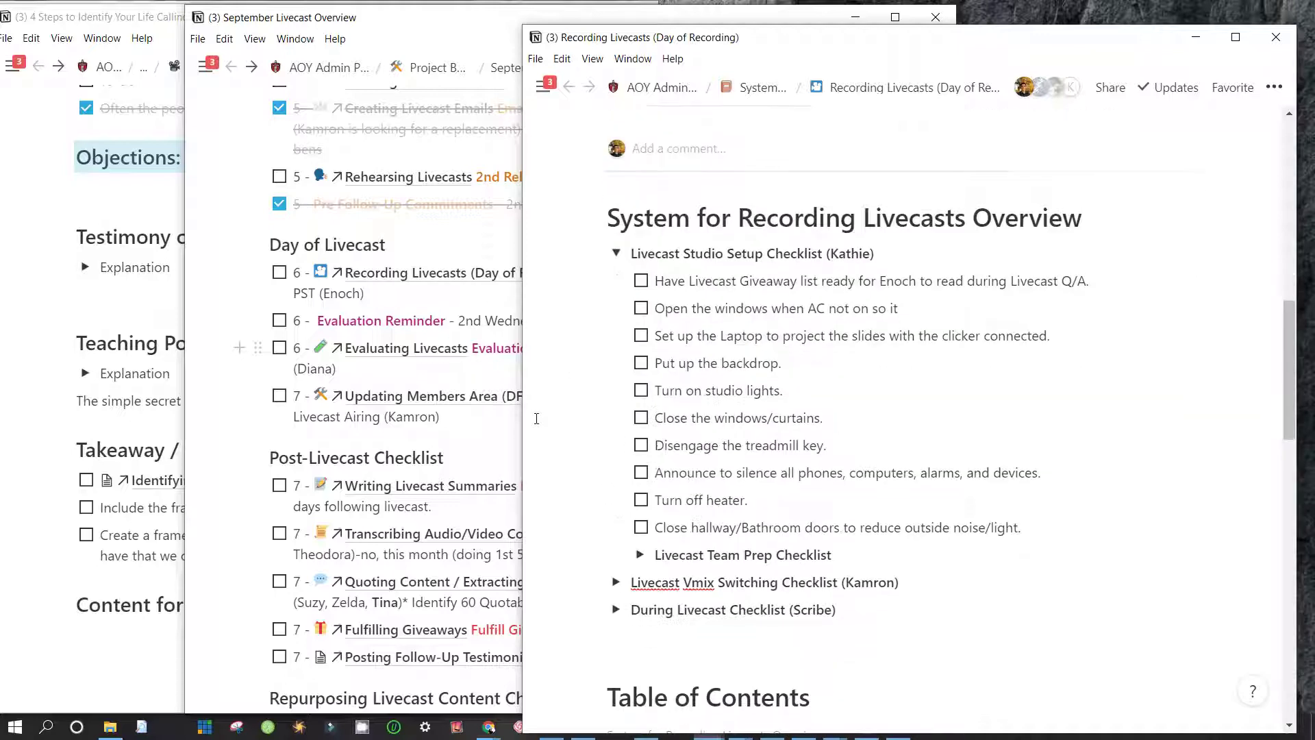
left_click_drag(620, 555, 514, 233)
left_click_drag(625, 281, 521, 439)
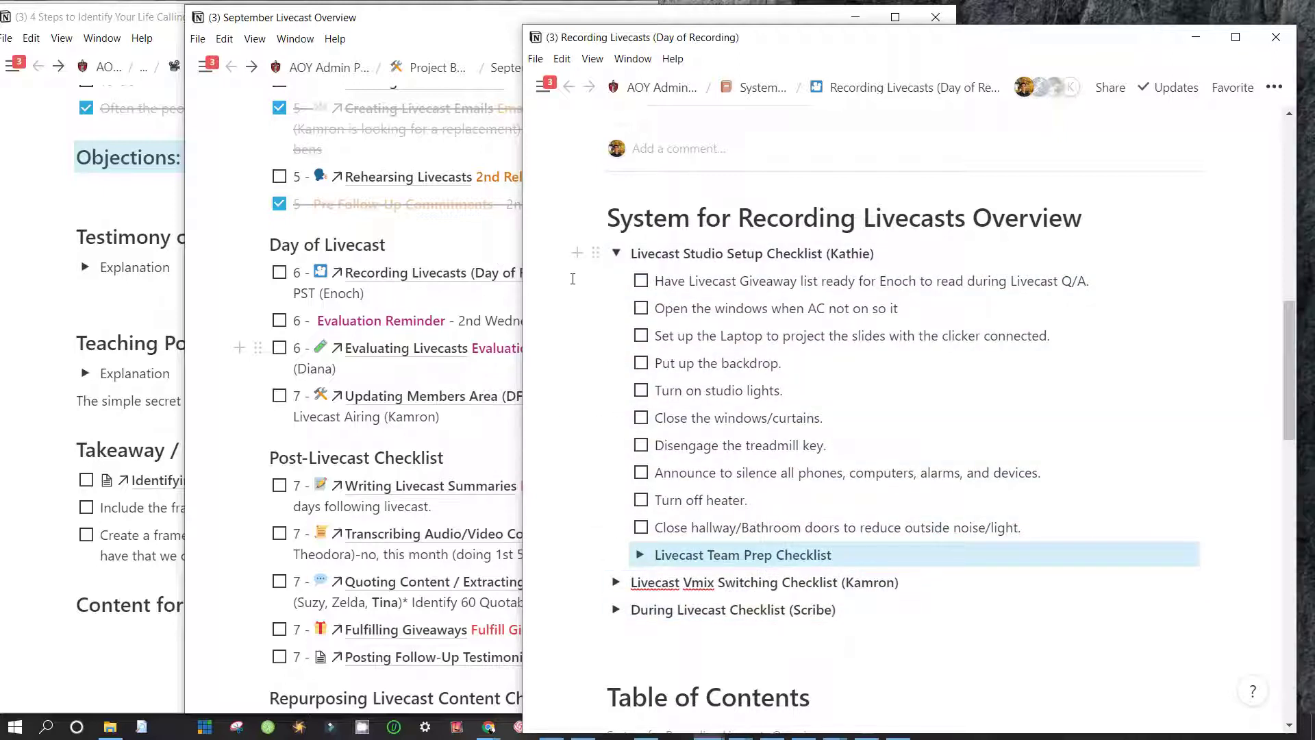
Rearrange the Overview and Recording Livecasts windows and select the Studio Setup heading
left_click(631, 19)
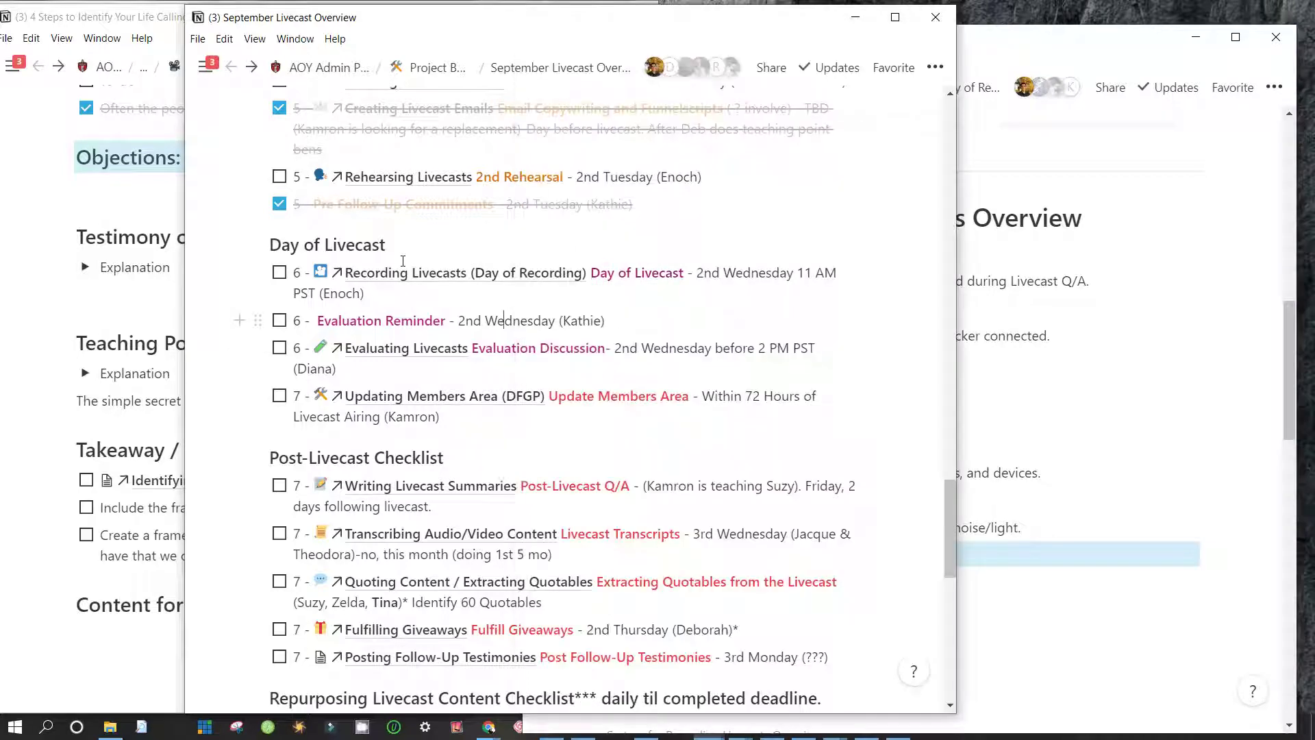
left_click_drag(631, 20, 437, 26)
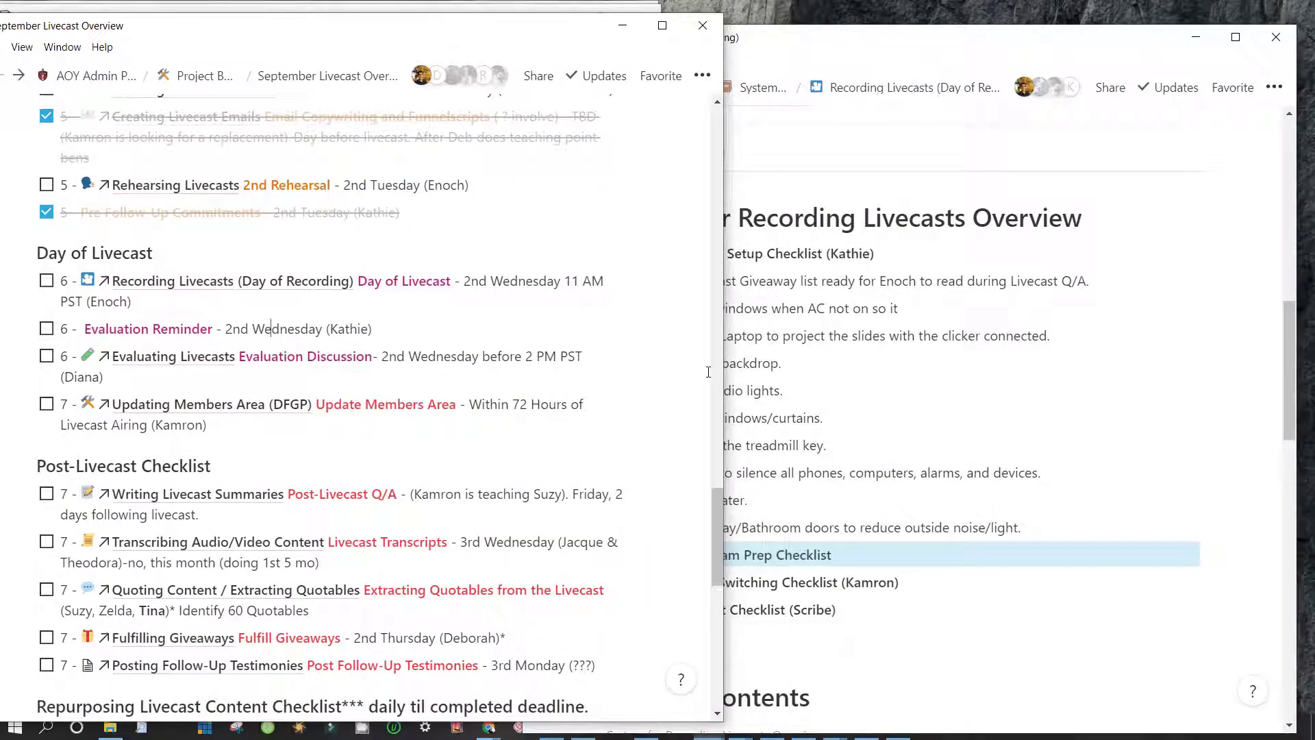
key("alt+Tab")
left_click(299, 265)
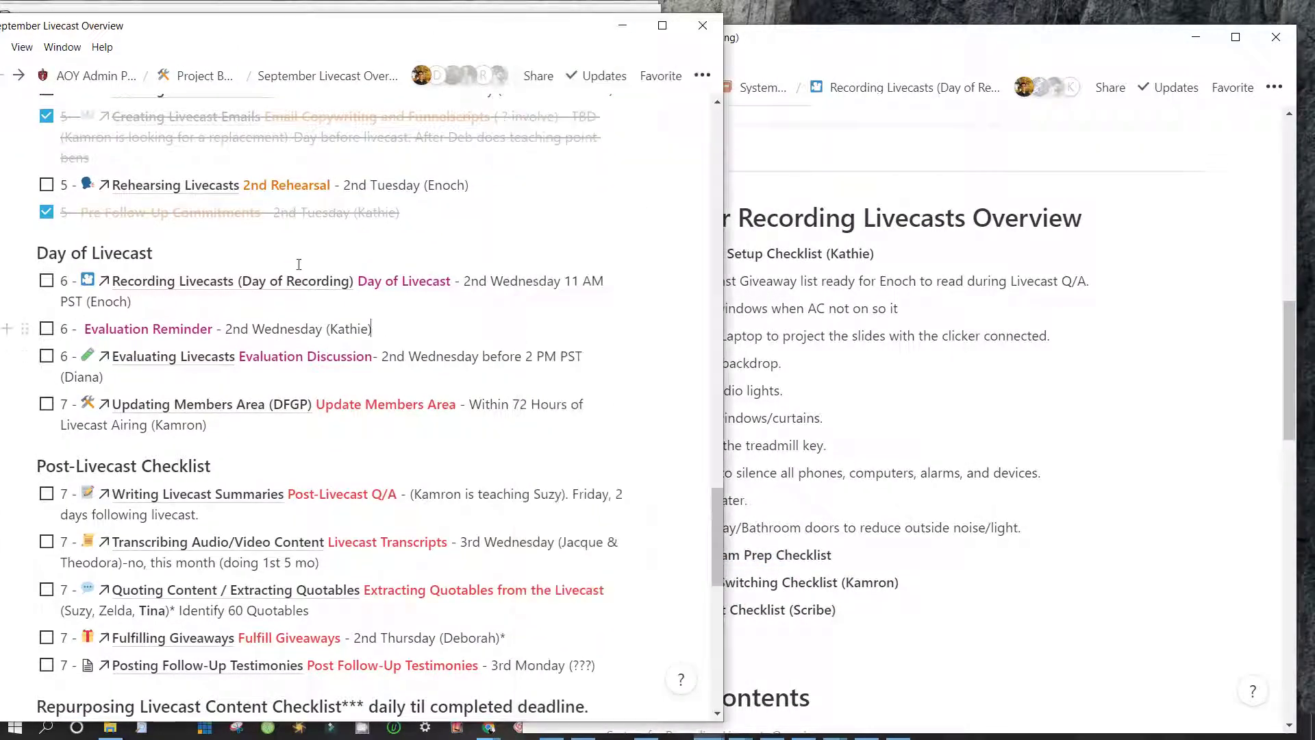
key("alt+Tab")
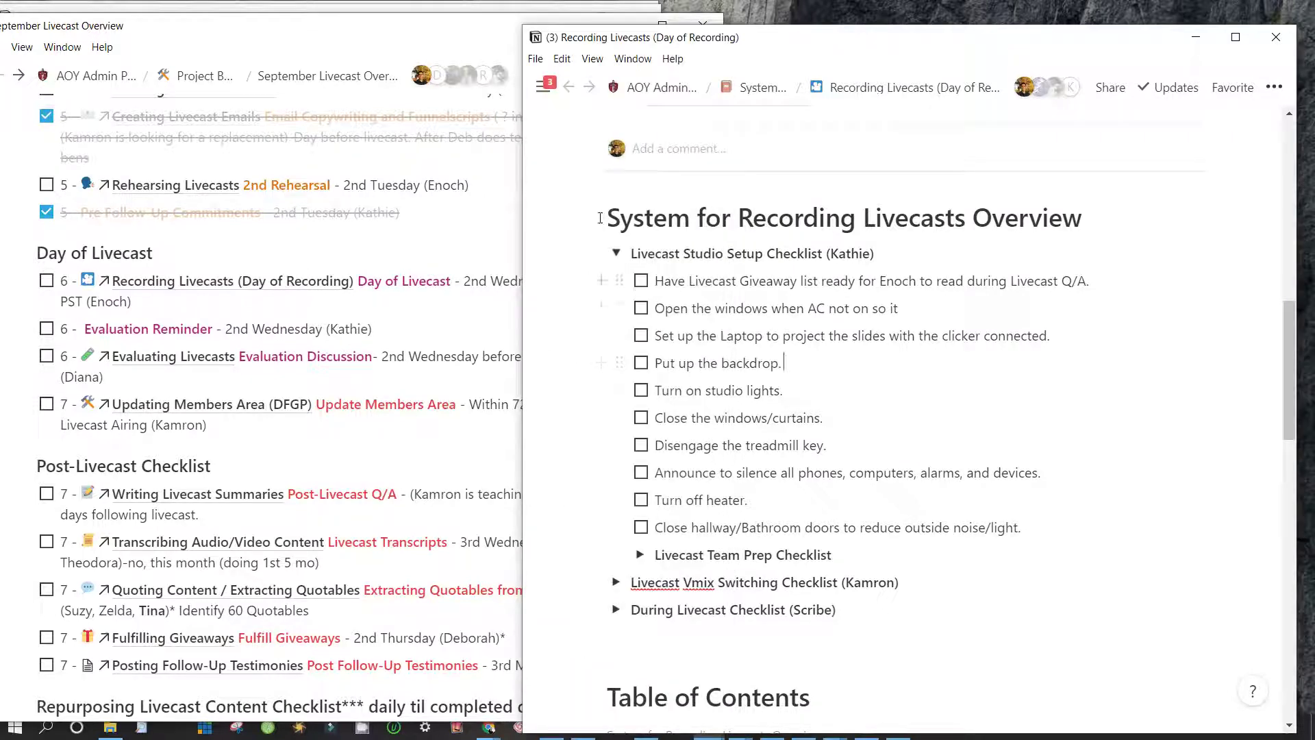
key("Up")
key("Up")
key("Up")
key("Up")
key("ctrl+a")
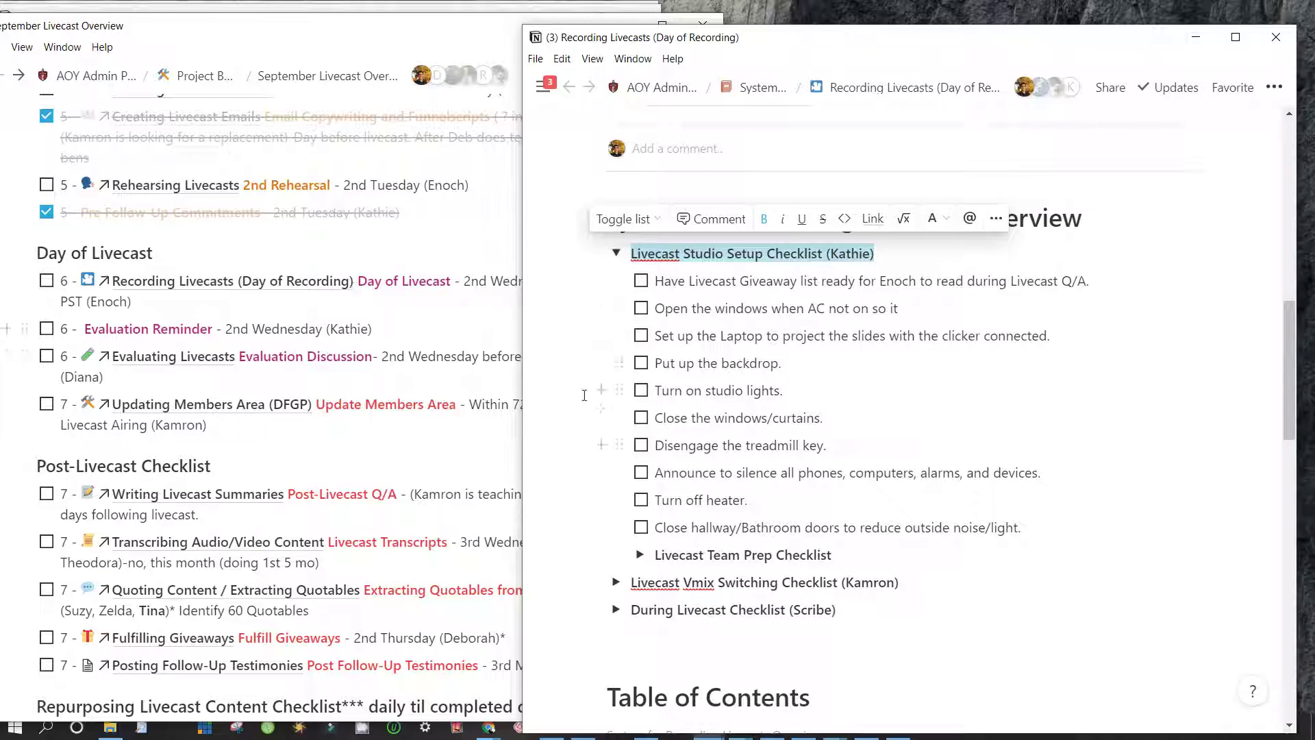
Expand and collapse the Vmix Switching and During Livecast checklists, then collapse Studio Setup
key("Down")
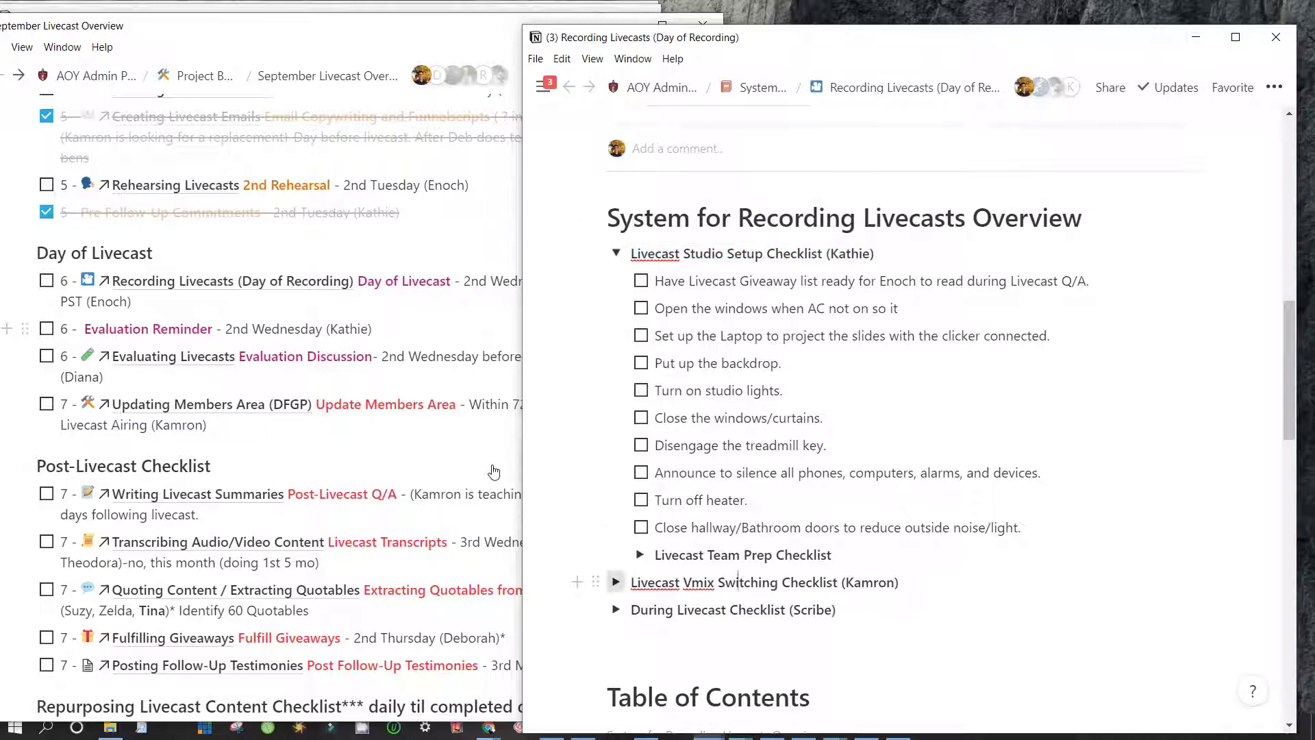
key("ctrl+Return")
key("ctrl+Return")
scroll(602, 554, "down", 3)
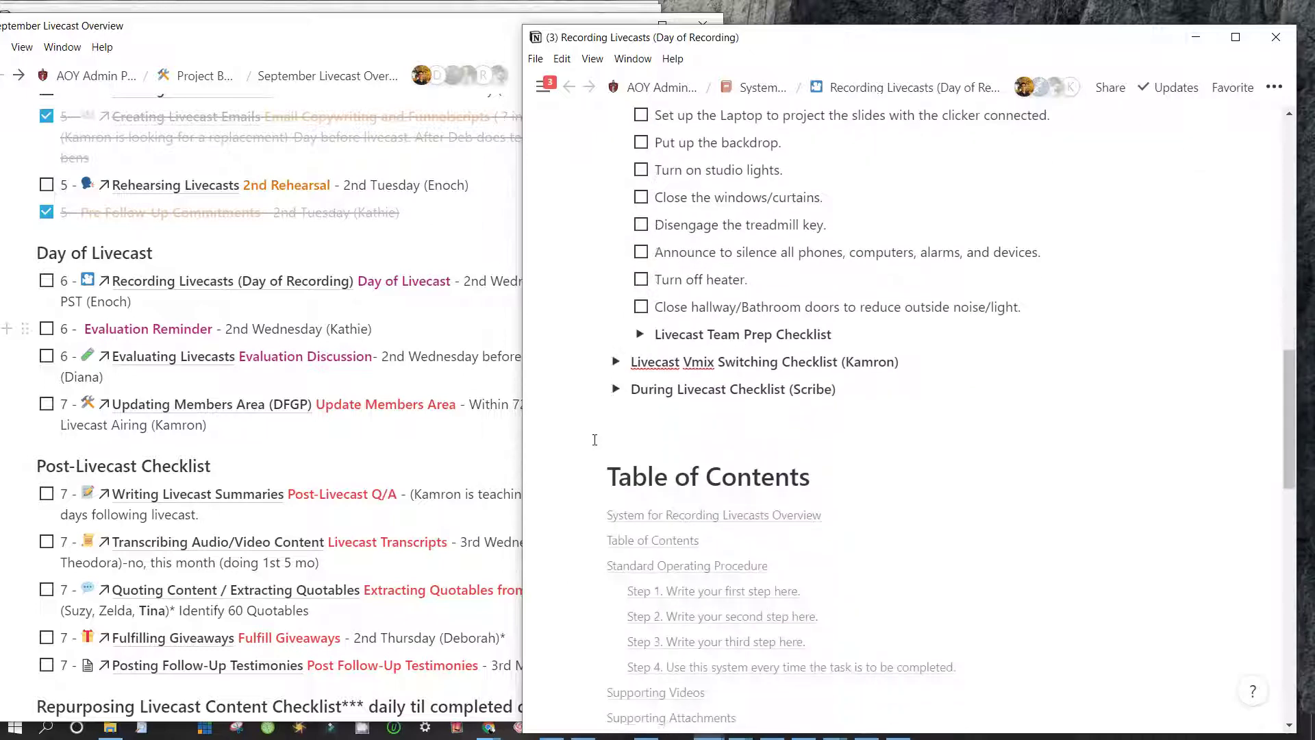
key("Down")
key("ctrl+Return")
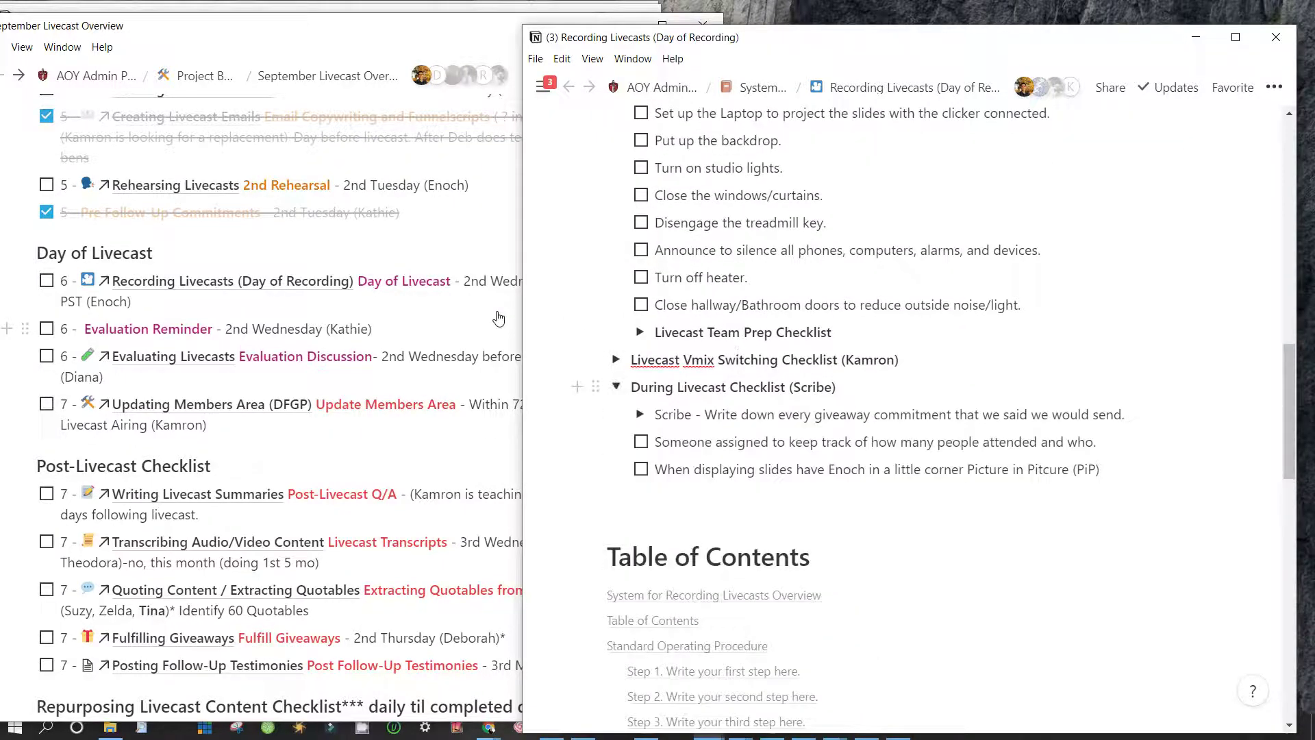
left_click(616, 387)
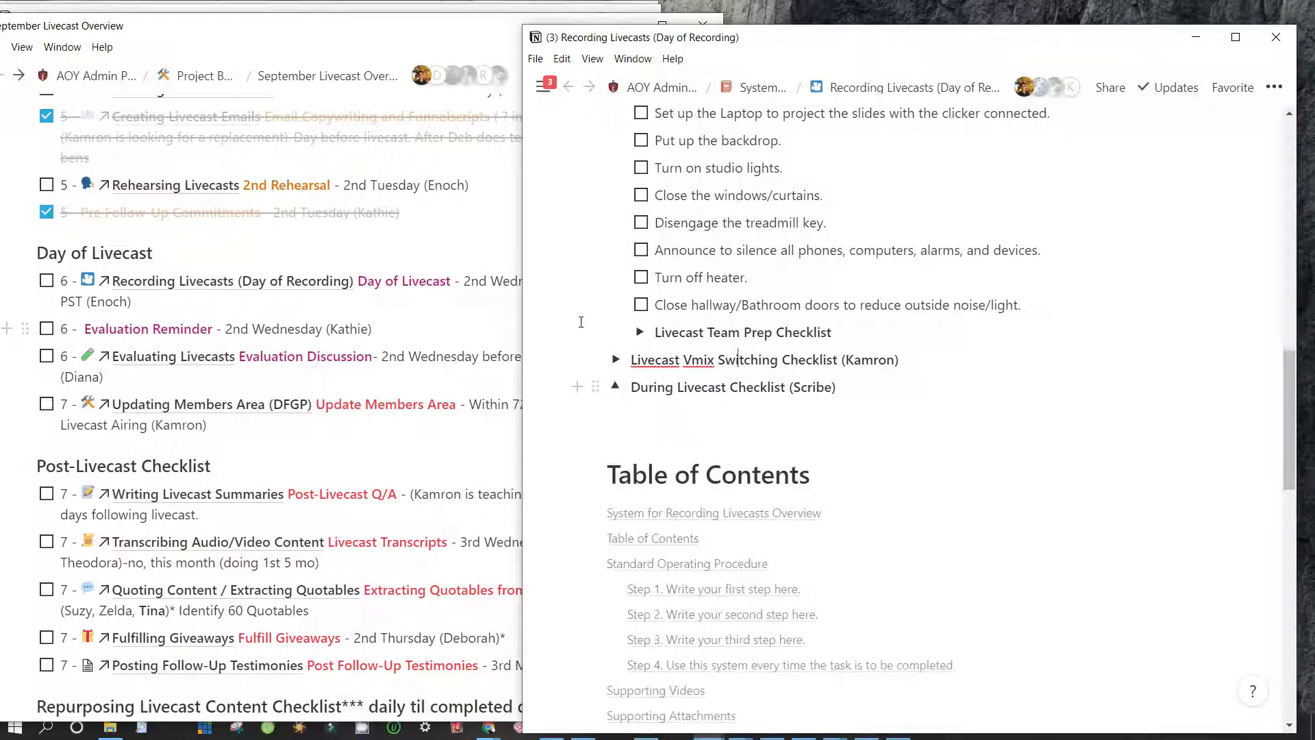
scroll(607, 325, "up", 4)
scroll(608, 325, "up", 1)
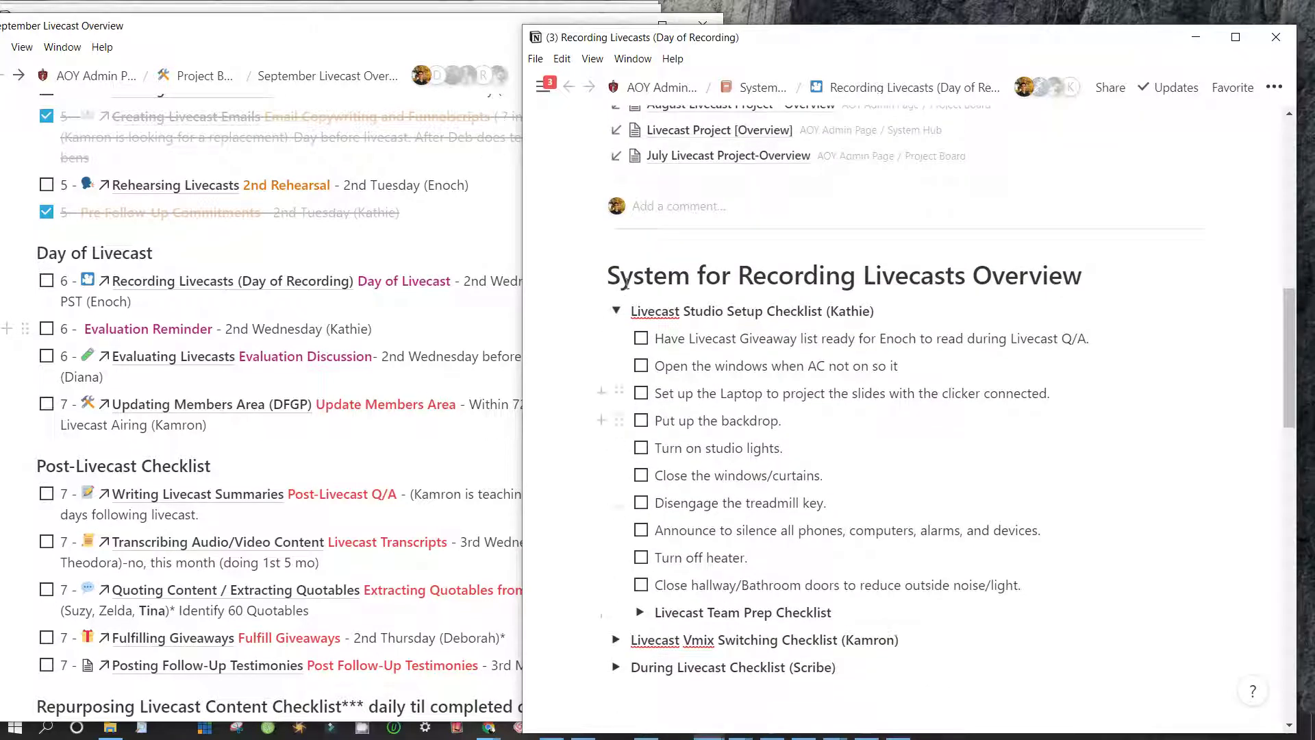
scroll(626, 281, "up", 1)
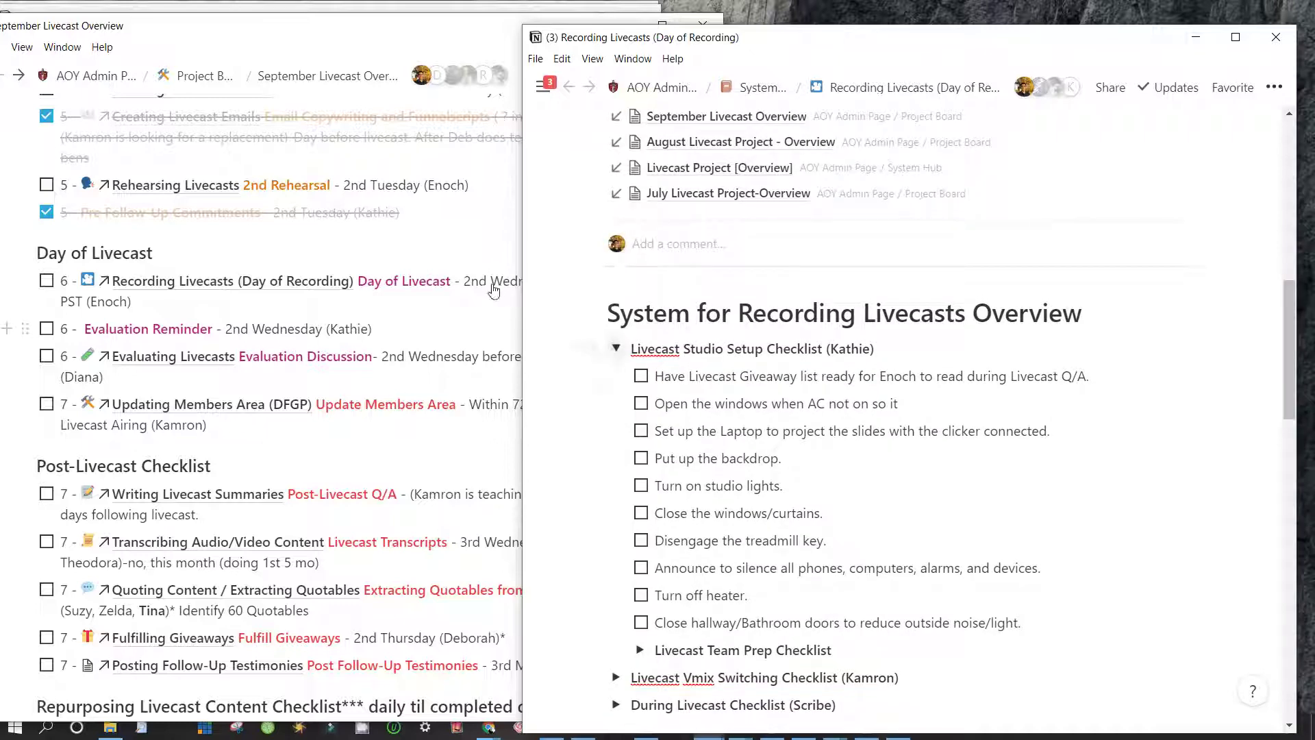
key("ctrl+alt+t")
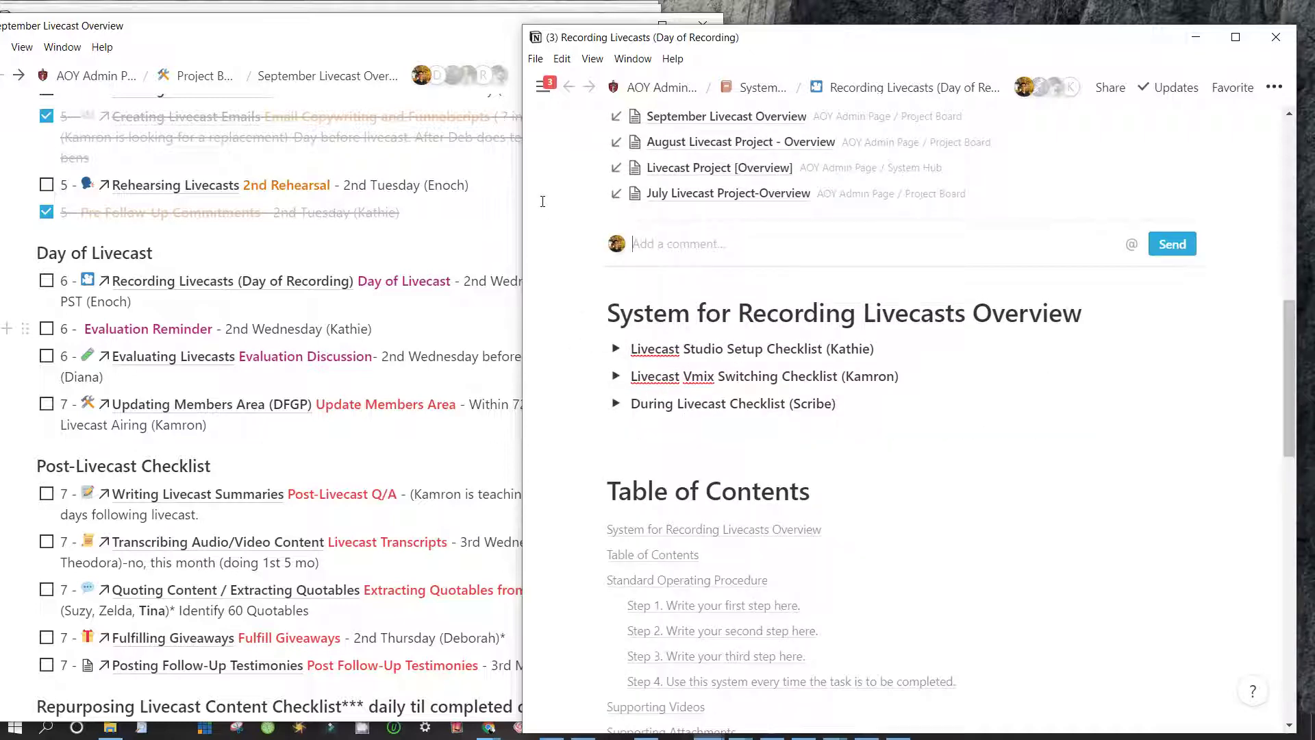
Comment to a mentioned teammate to split Studio Setup and vmix checklists, linking Livecast Project [Overview]
type("@kamron")
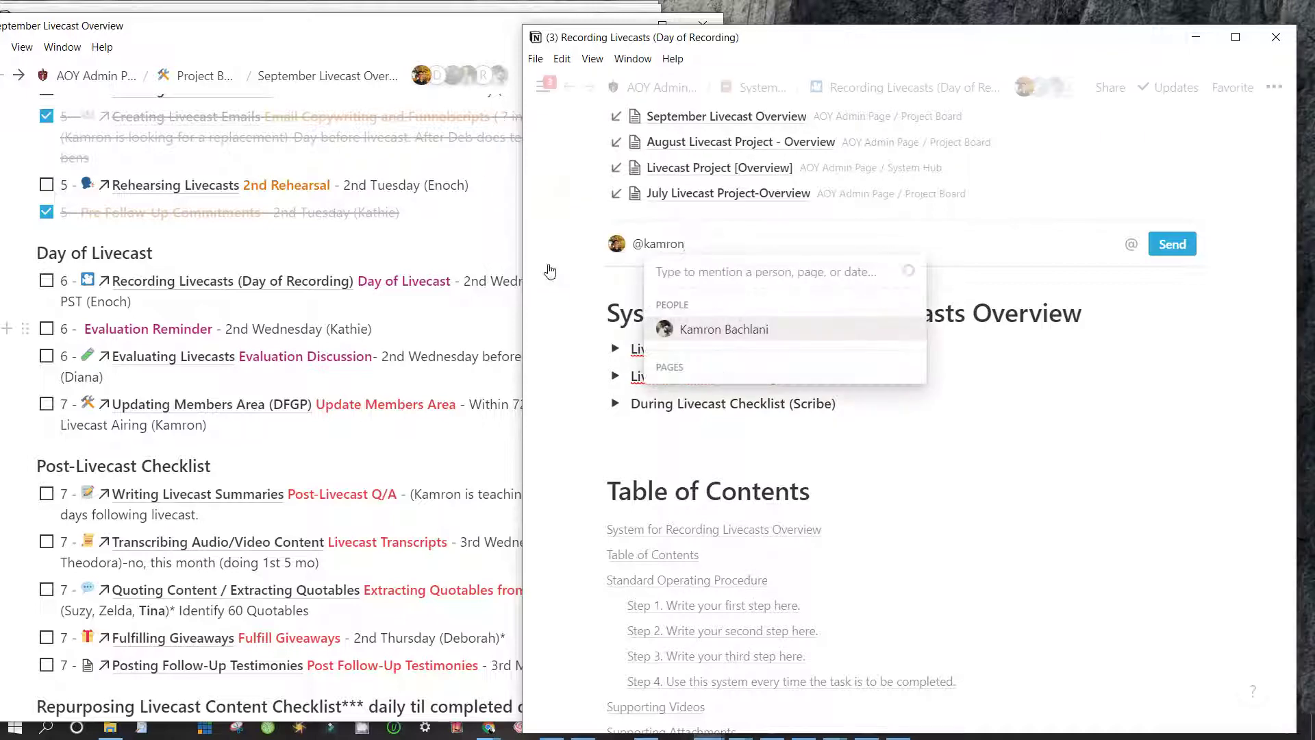
key("Return")
type("Br")
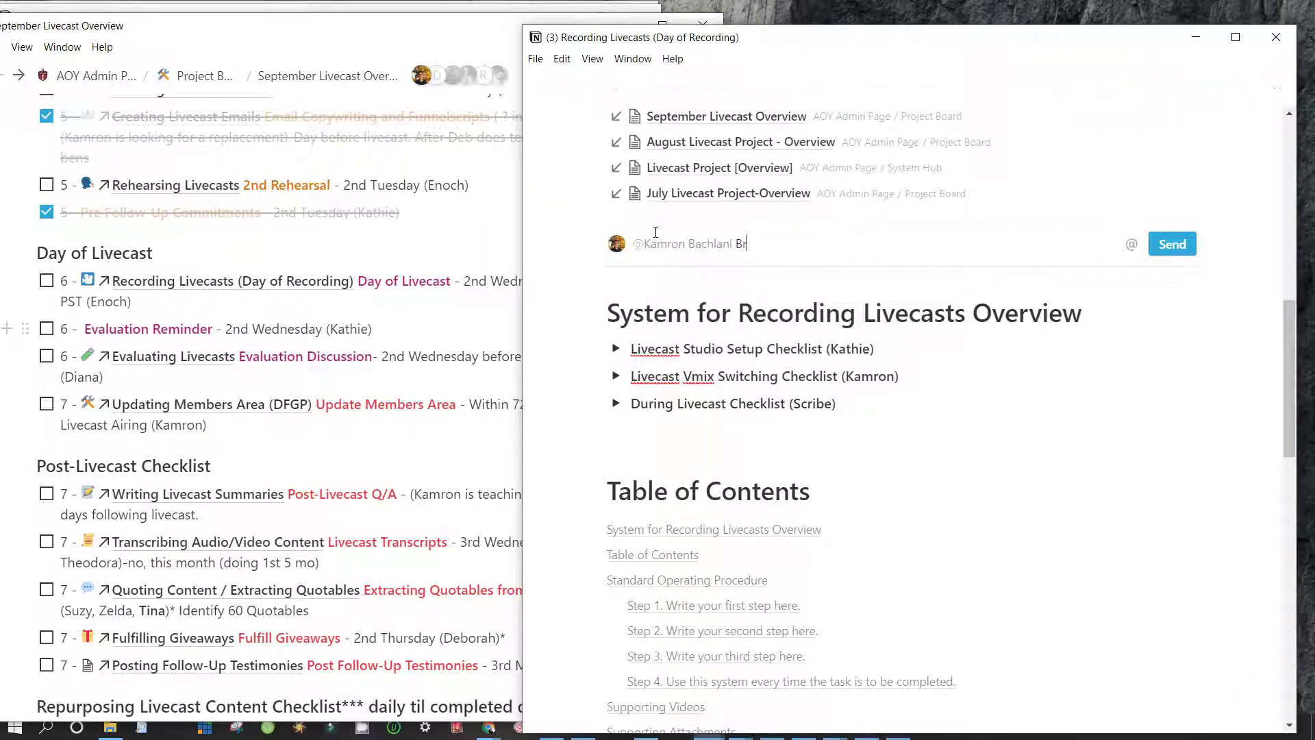
type("rothe")
key("BackSpace")
key("BackSpace")
type("e Livecast Studi")
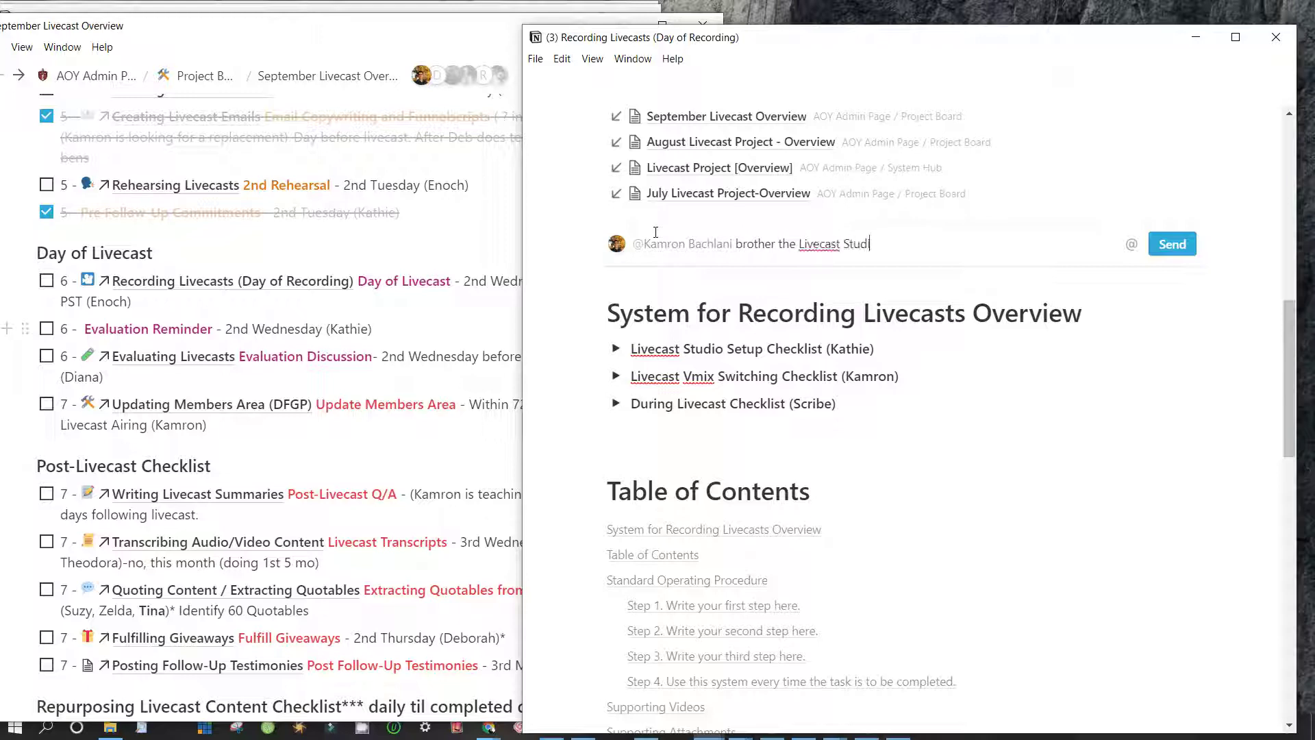
type("o Setup Checklist and y")
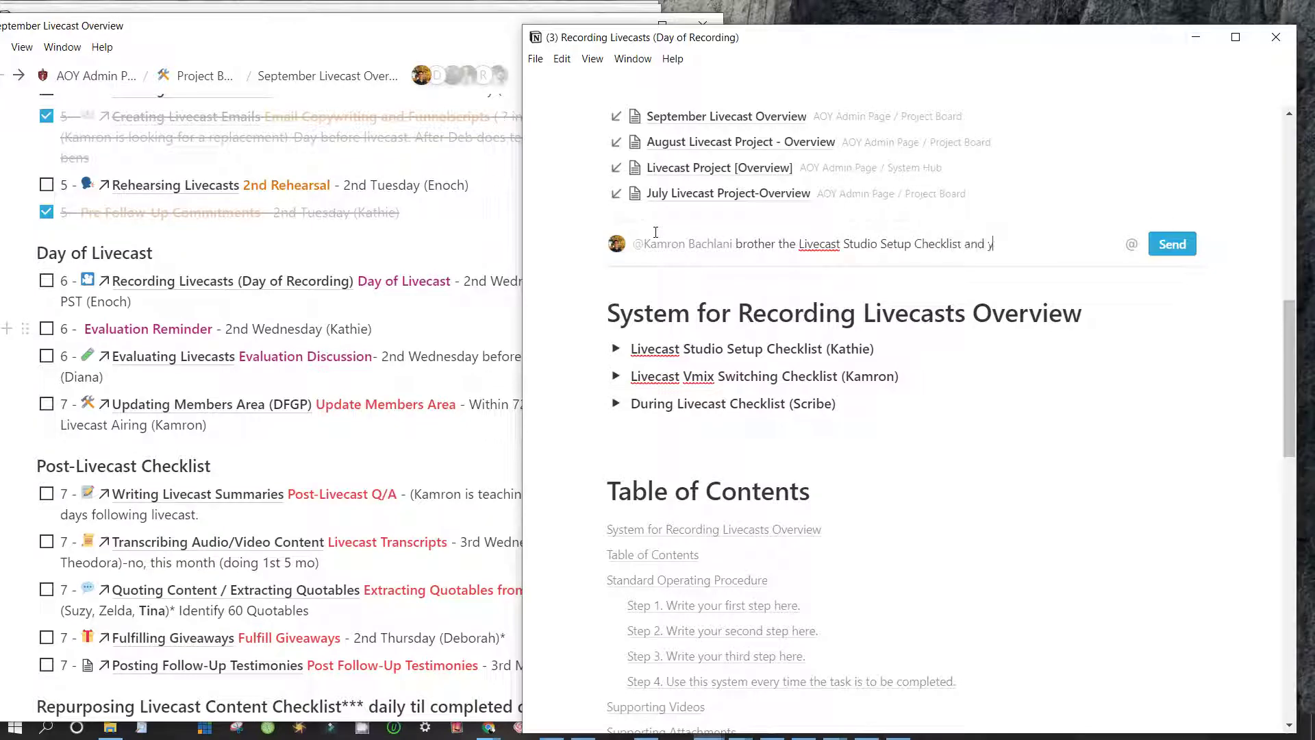
type("our vmix switching checklist sh")
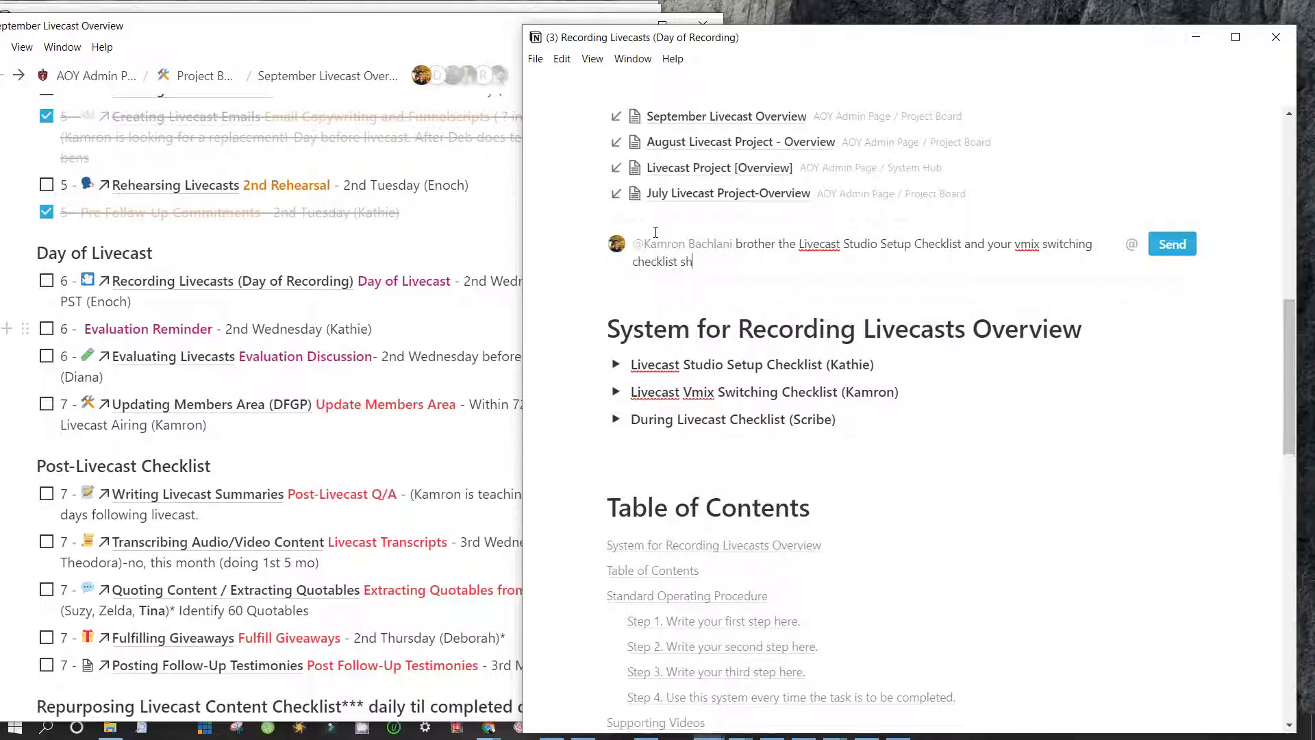
type("ould be on two separate systems")
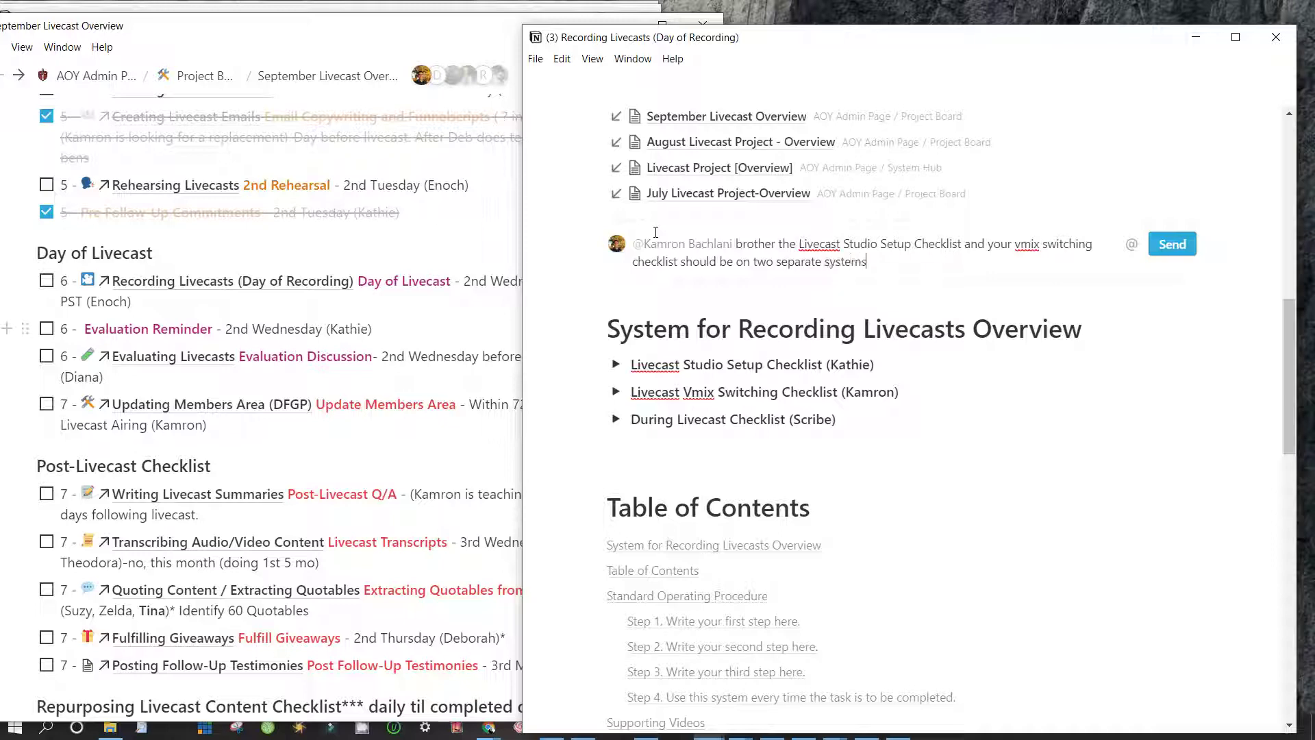
type(". And updated on the @")
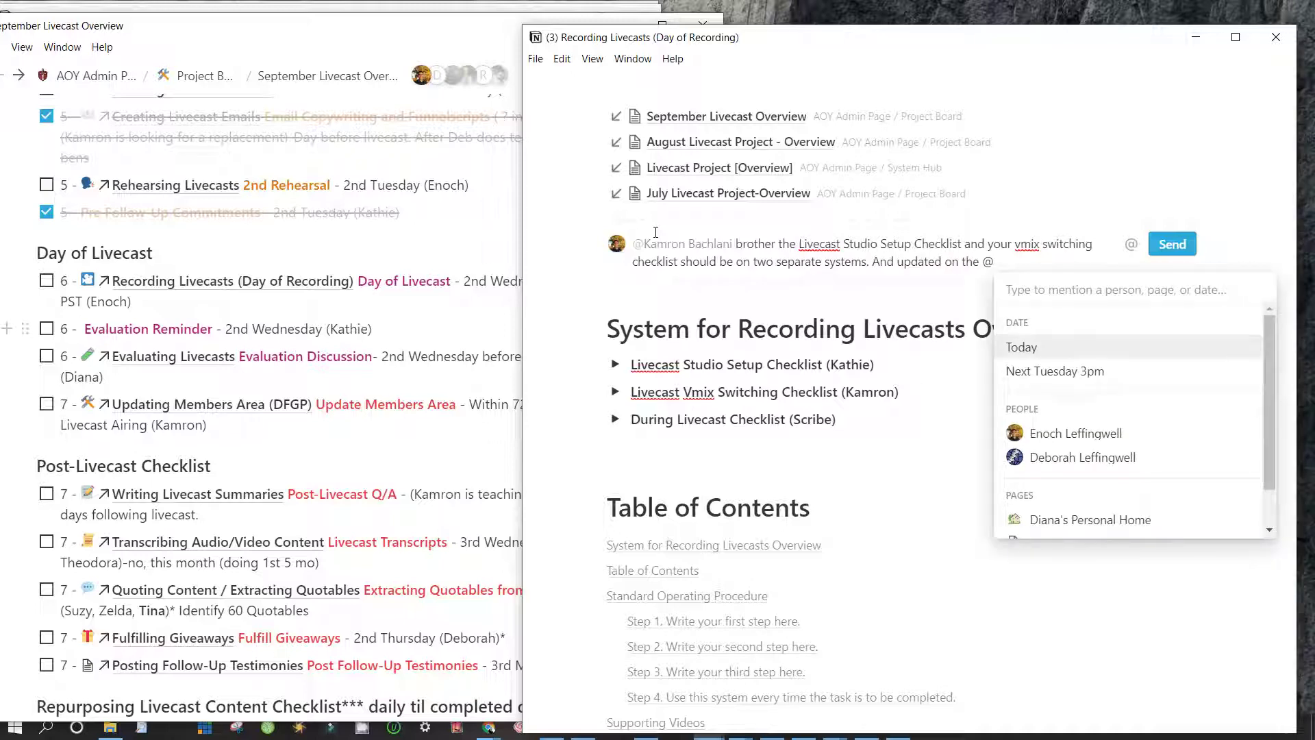
type("Livecast")
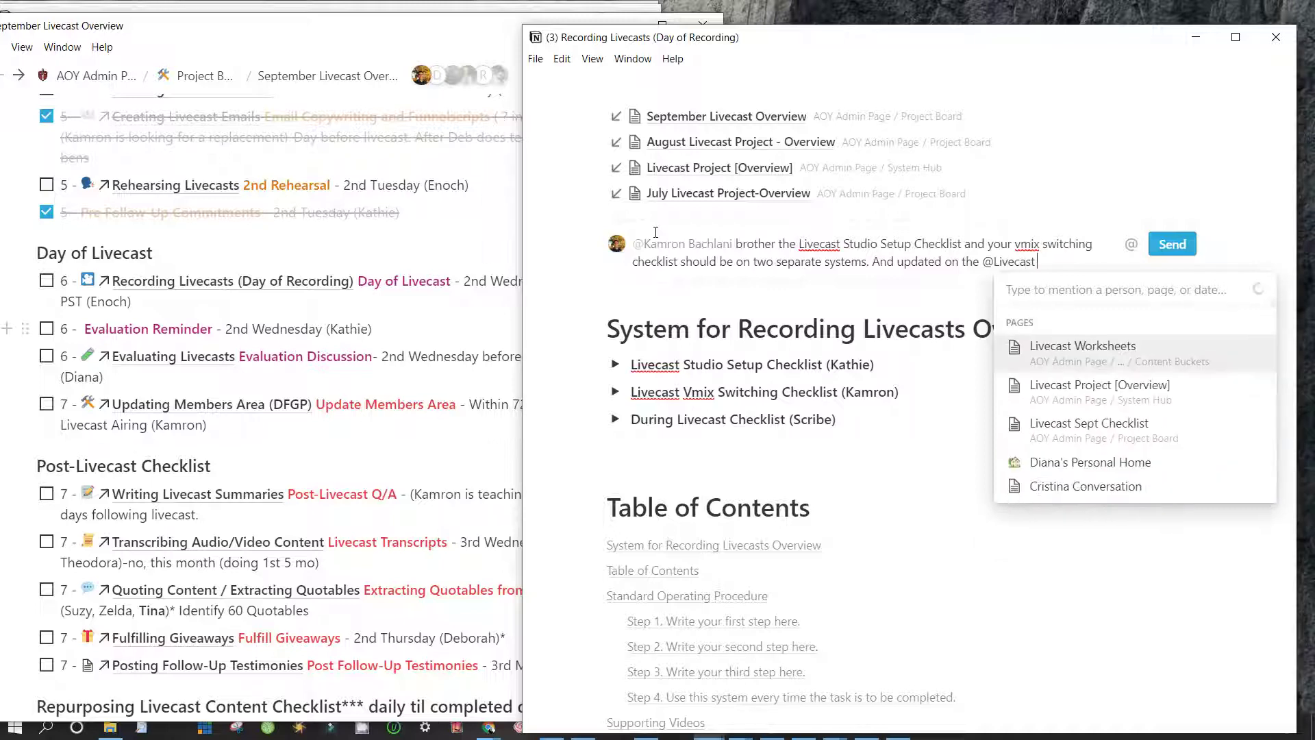
key("Down")
key("Down")
key("Return")
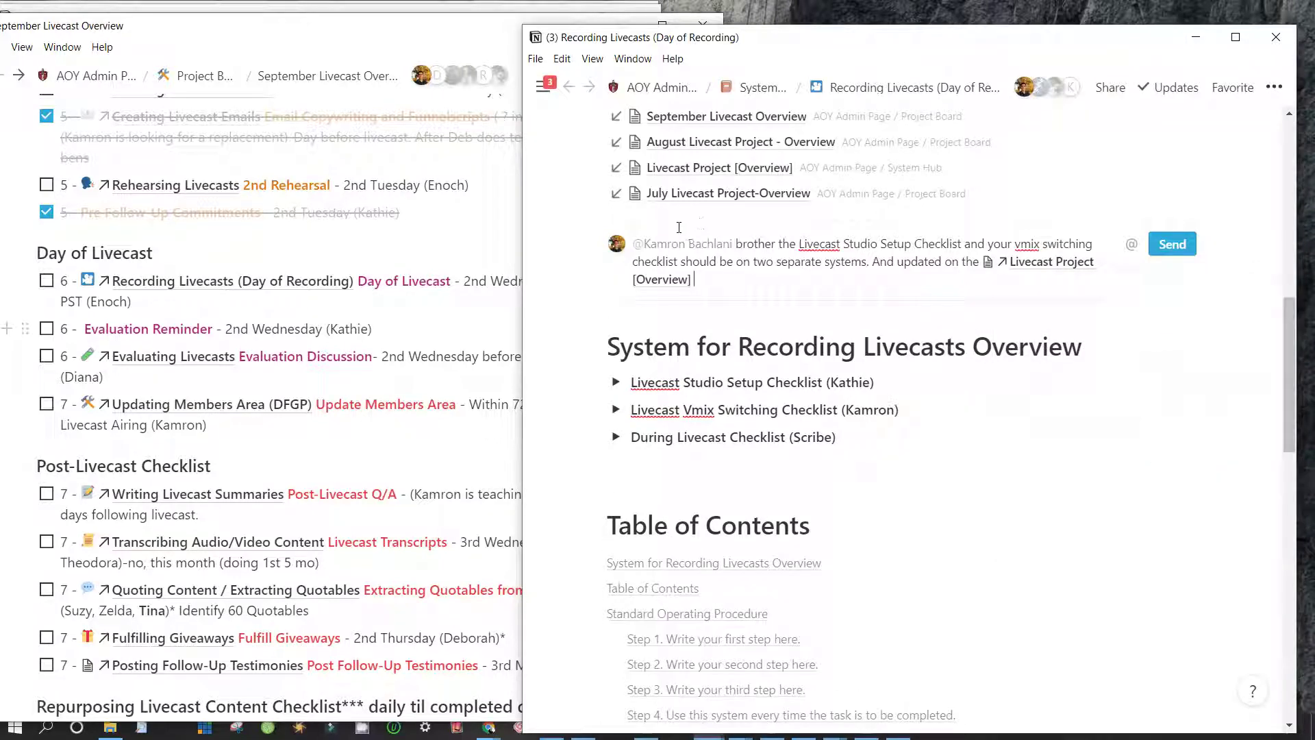
type("would you be willing to separate these two please?")
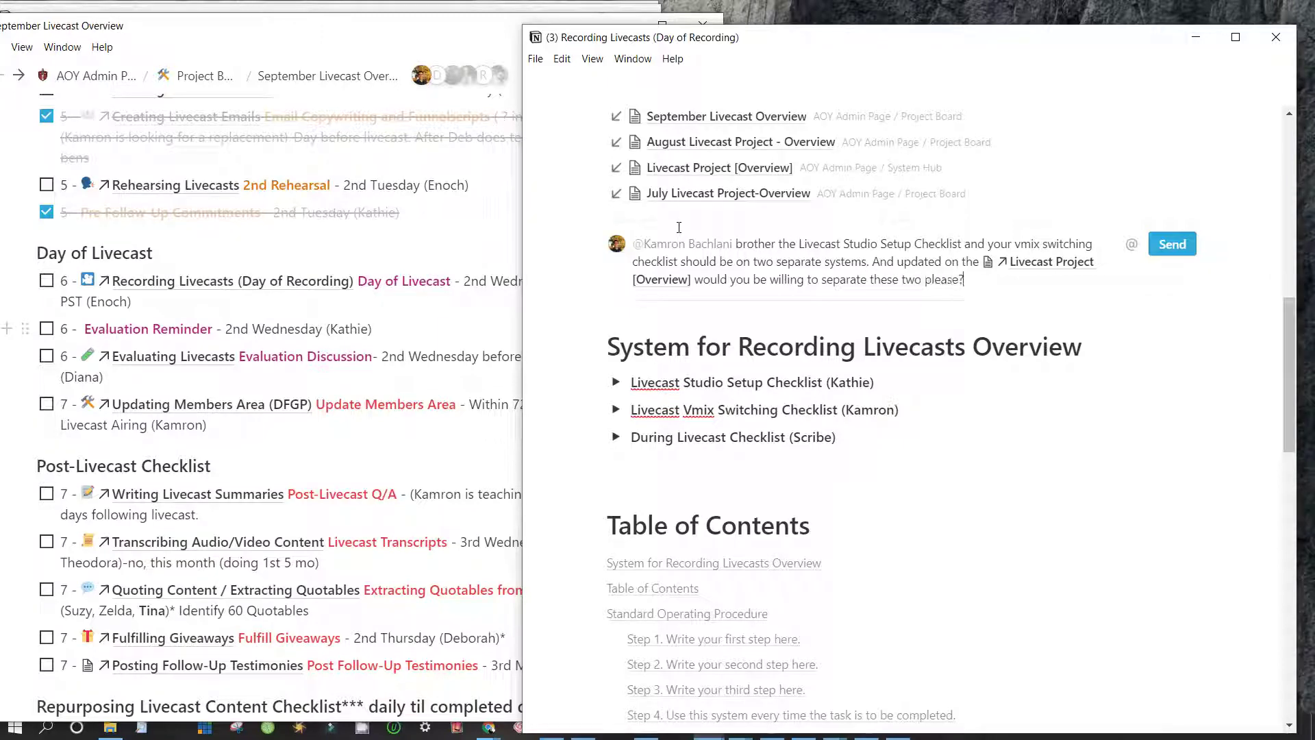
key("Return")
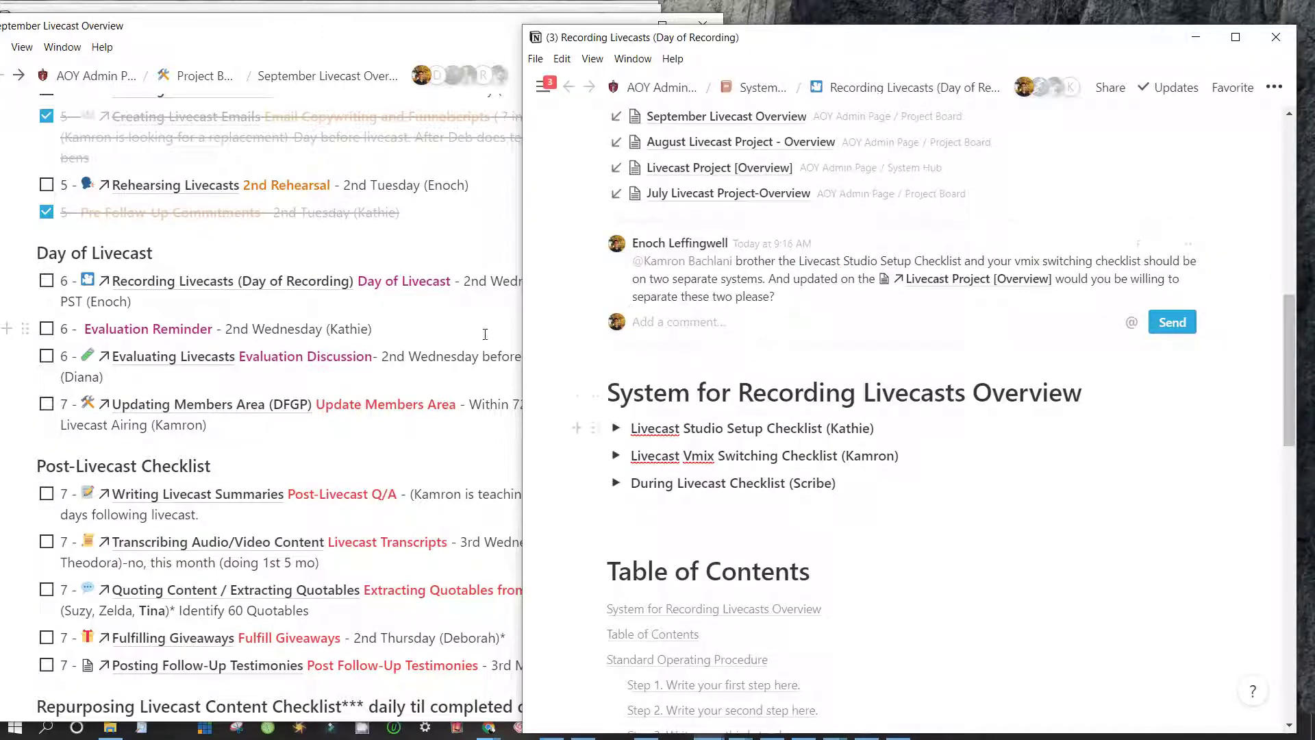
Expand the Livecast Studio Setup Checklist toggle again
left_click(616, 428)
scroll(601, 438, "down", 4)
scroll(608, 364, "up", 1)
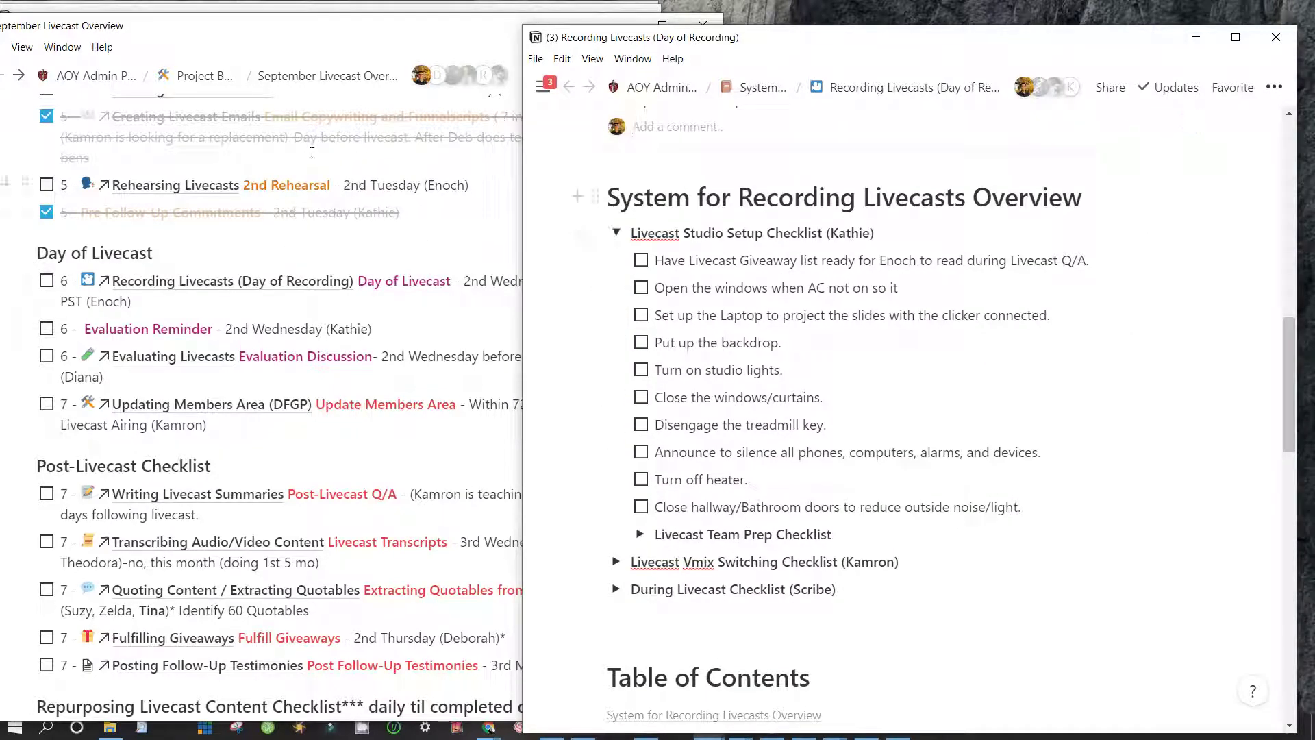
Open the Project Board in its own window at the upper left and browse its columns
left_click(342, 146)
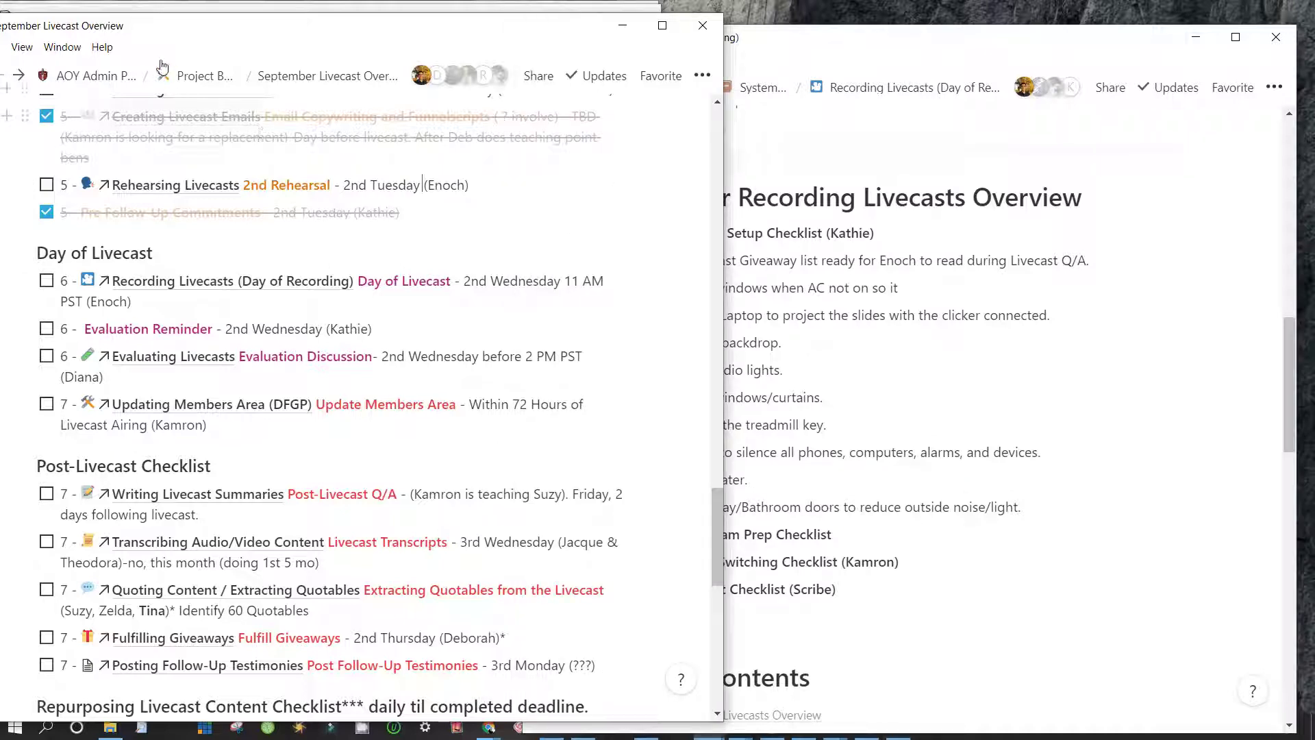
left_click(179, 77, "ctrl")
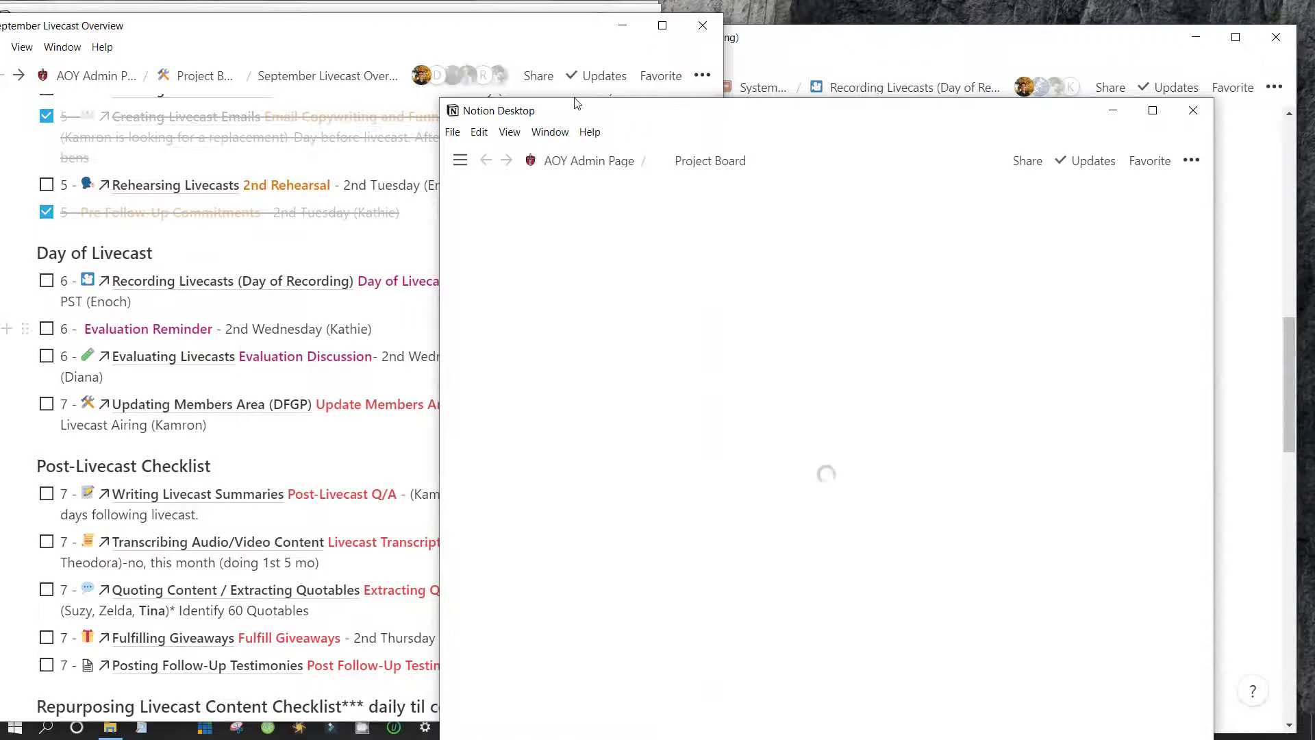
left_click_drag(578, 113, 210, 42)
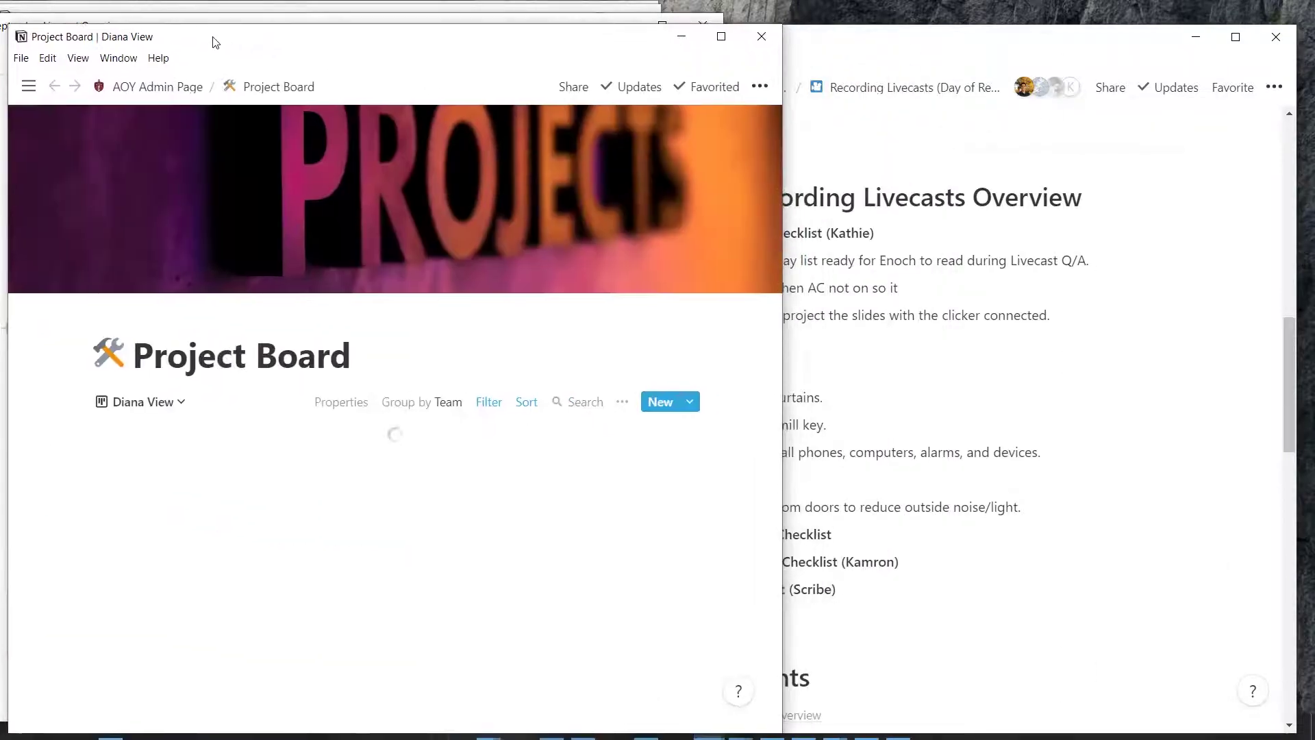
scroll(242, 376, "down", 3)
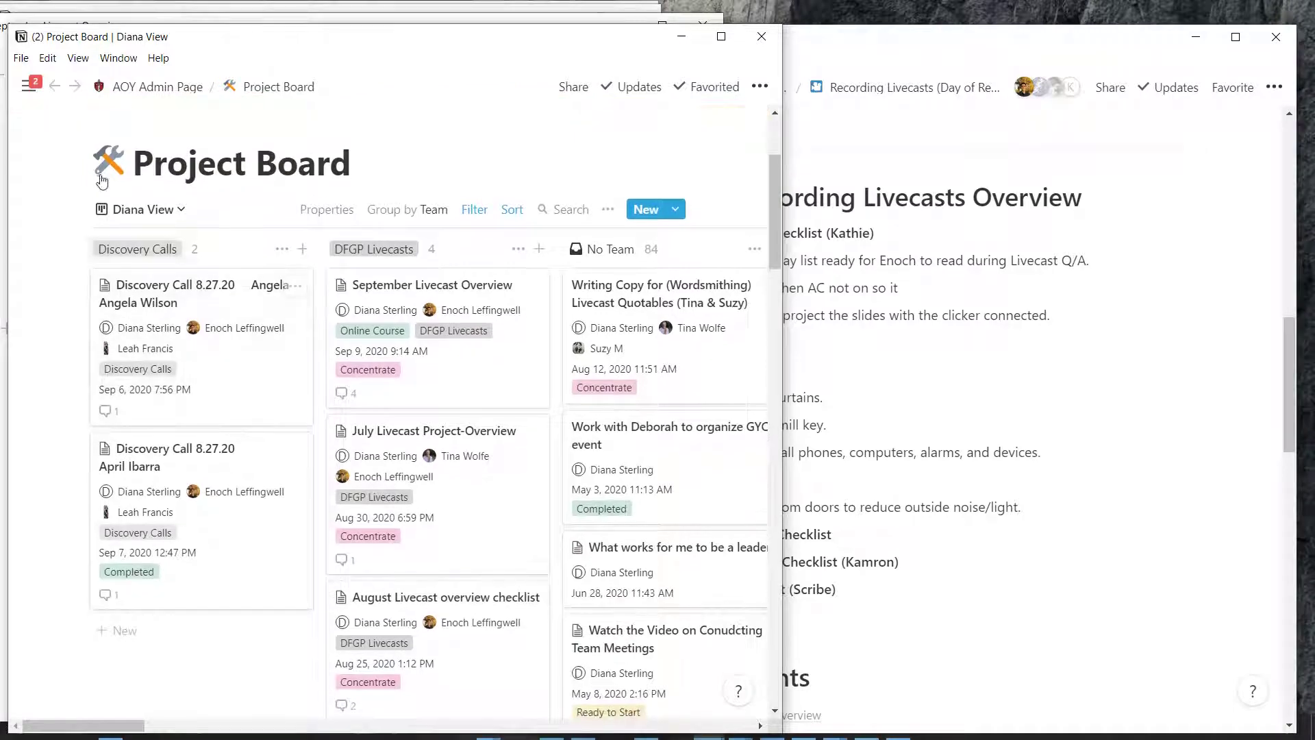
scroll(336, 462, "down", 2)
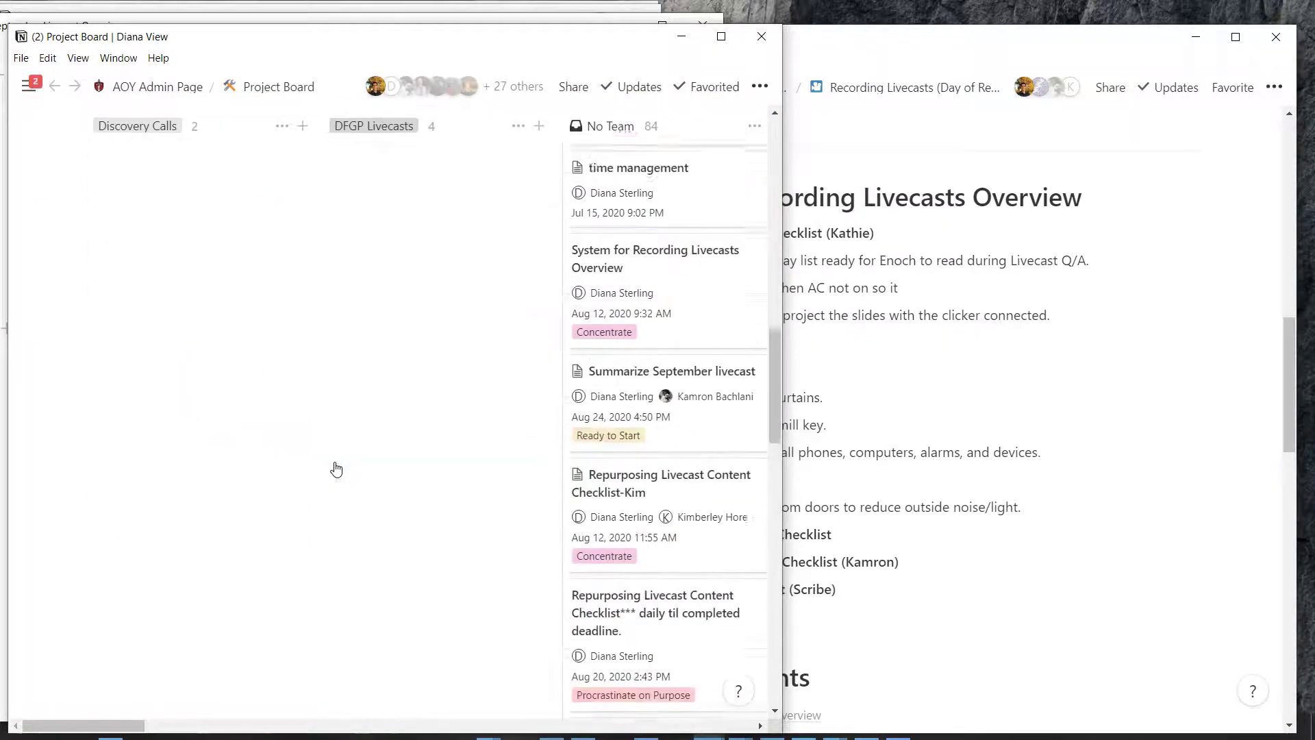
scroll(337, 468, "up", 2)
scroll(335, 468, "up", 2)
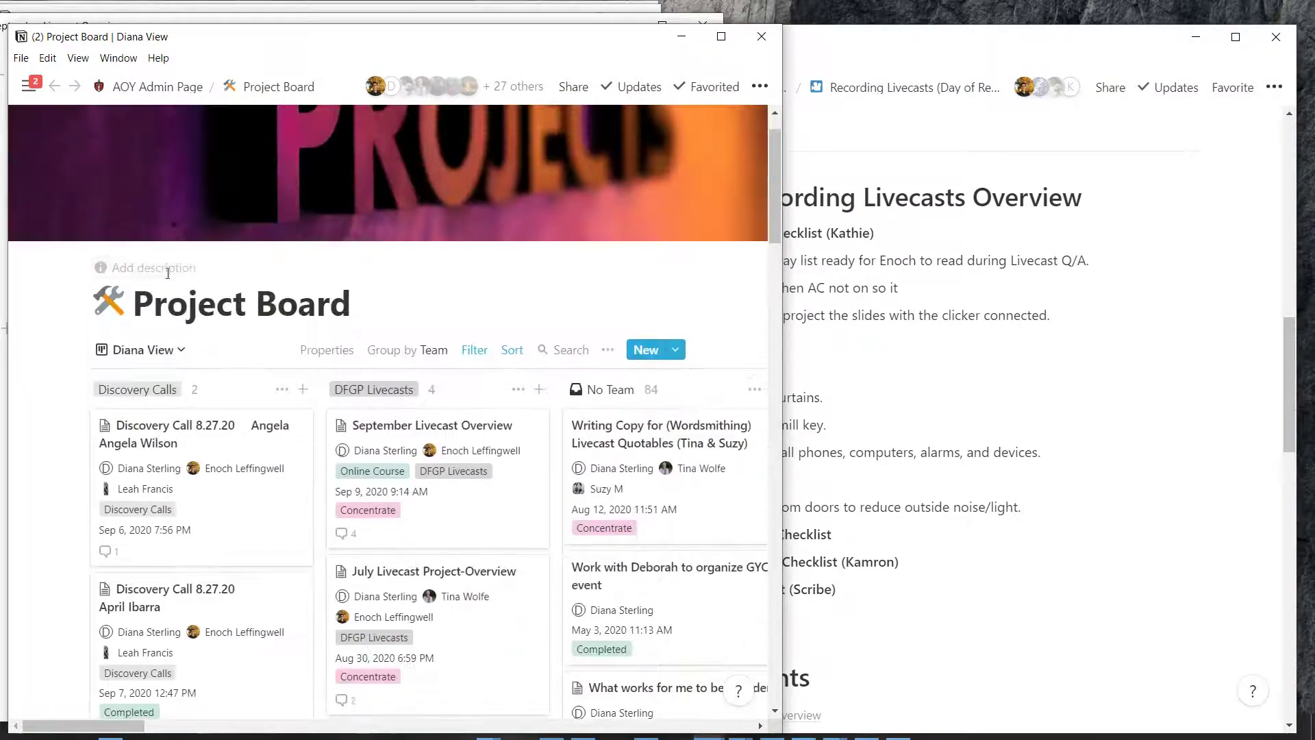
scroll(376, 466, "down", 7)
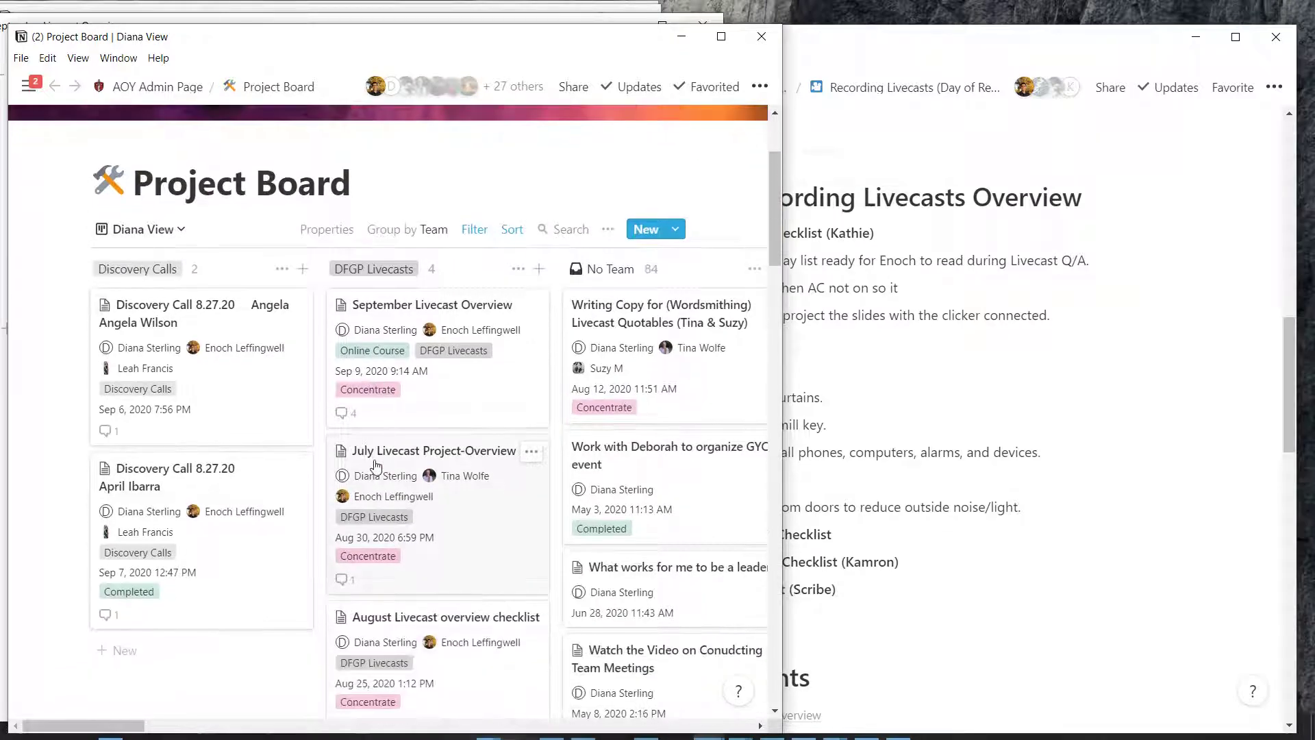
scroll(376, 468, "down", 1)
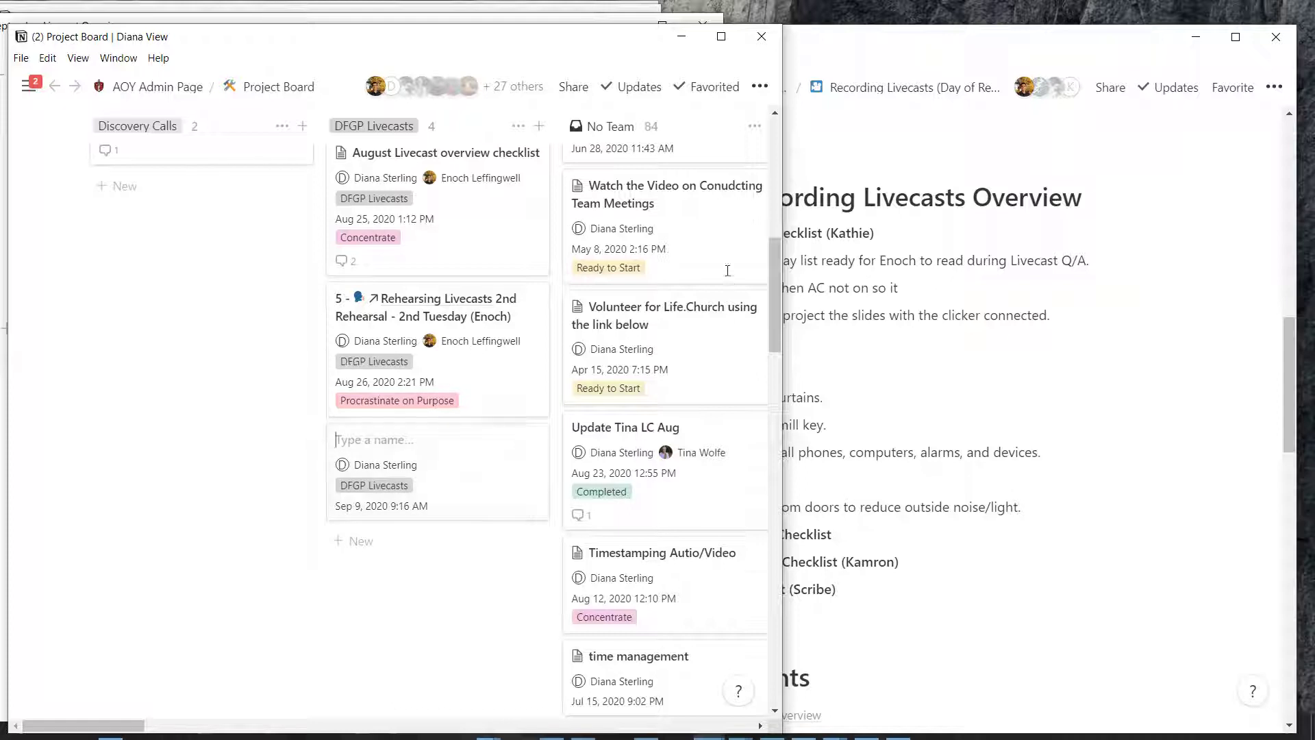
Add a 'Livecast Studio Setup Checklist' card under DFGP Livecasts and open it as a page
key("alt+Tab")
left_click_drag(659, 189, 509, 190)
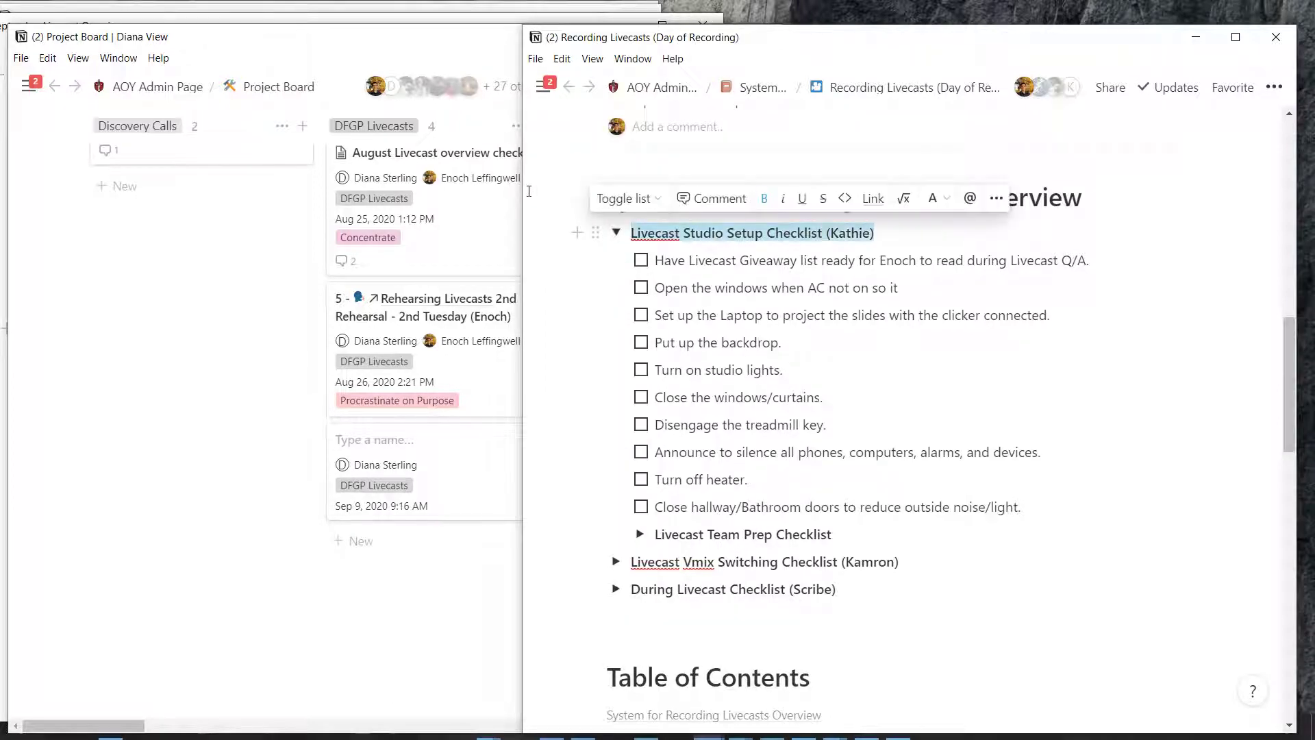
left_click(309, 360)
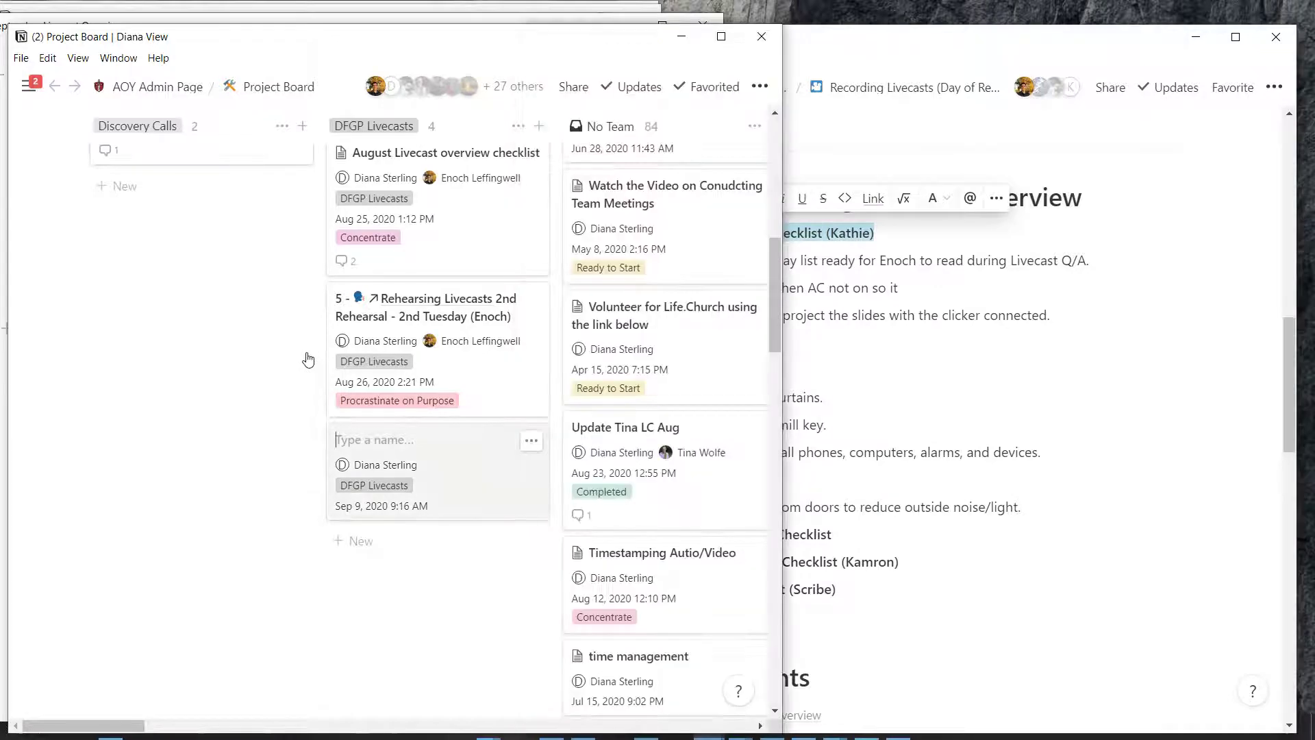
type("Livecast Studio Setup Checklist (Kathie)")
scroll(363, 370, "up", 5)
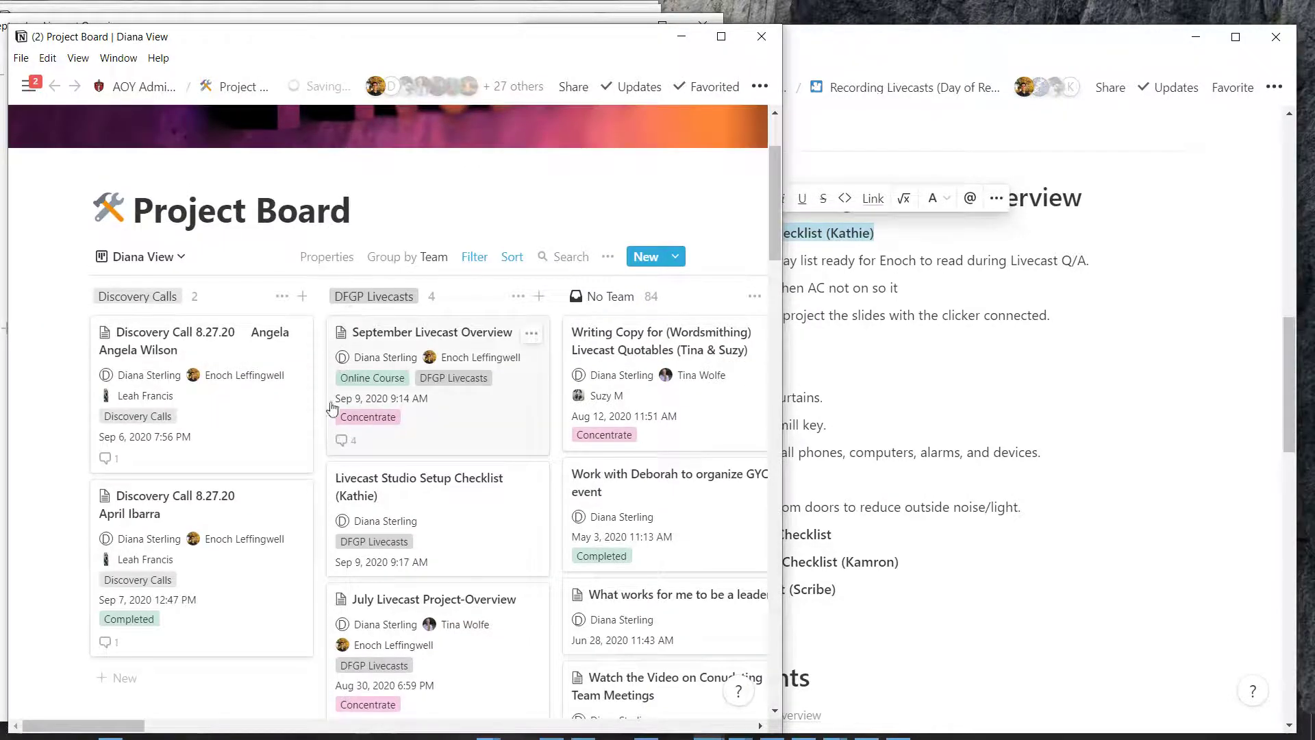
scroll(323, 343, "down", 1)
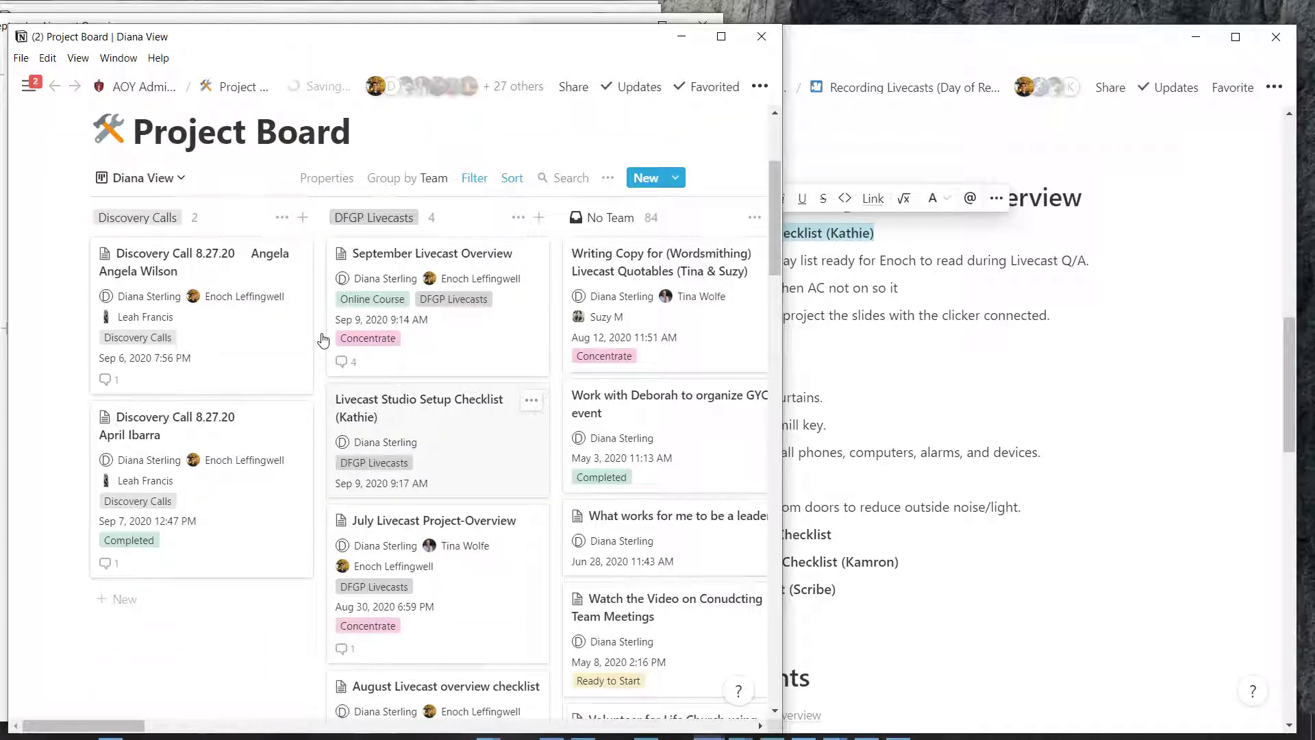
scroll(331, 354, "down", 1)
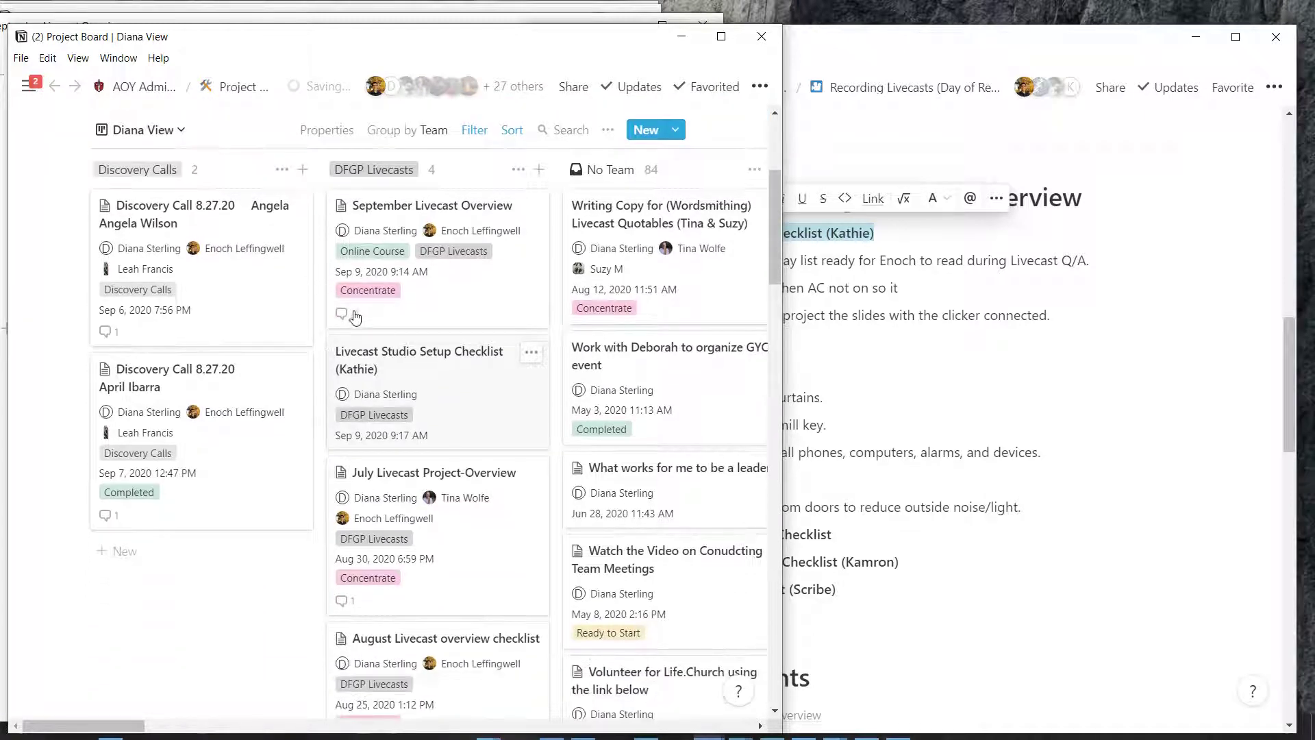
key("Return")
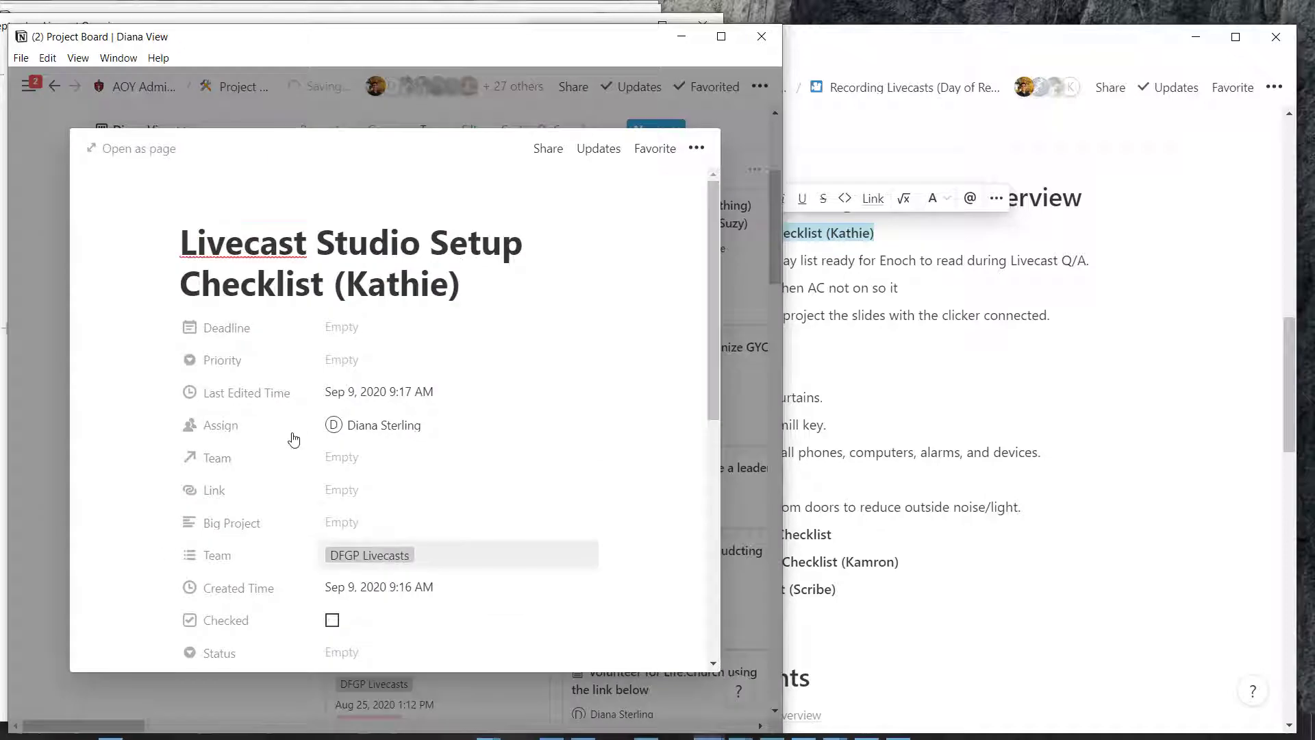
Copy the studio setup to-dos from Recording Livecasts into the card's empty body
scroll(291, 436, "down", 4)
left_click(786, 343)
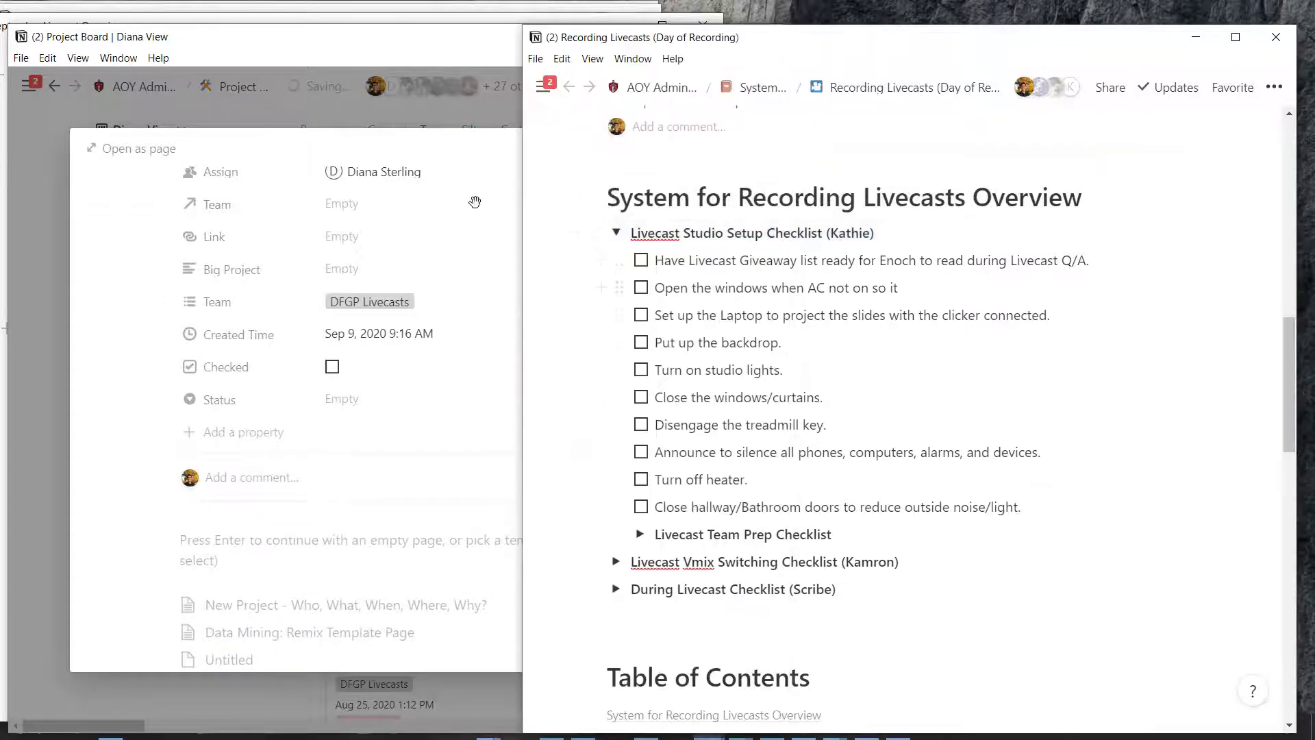
left_click_drag(571, 252, 649, 425)
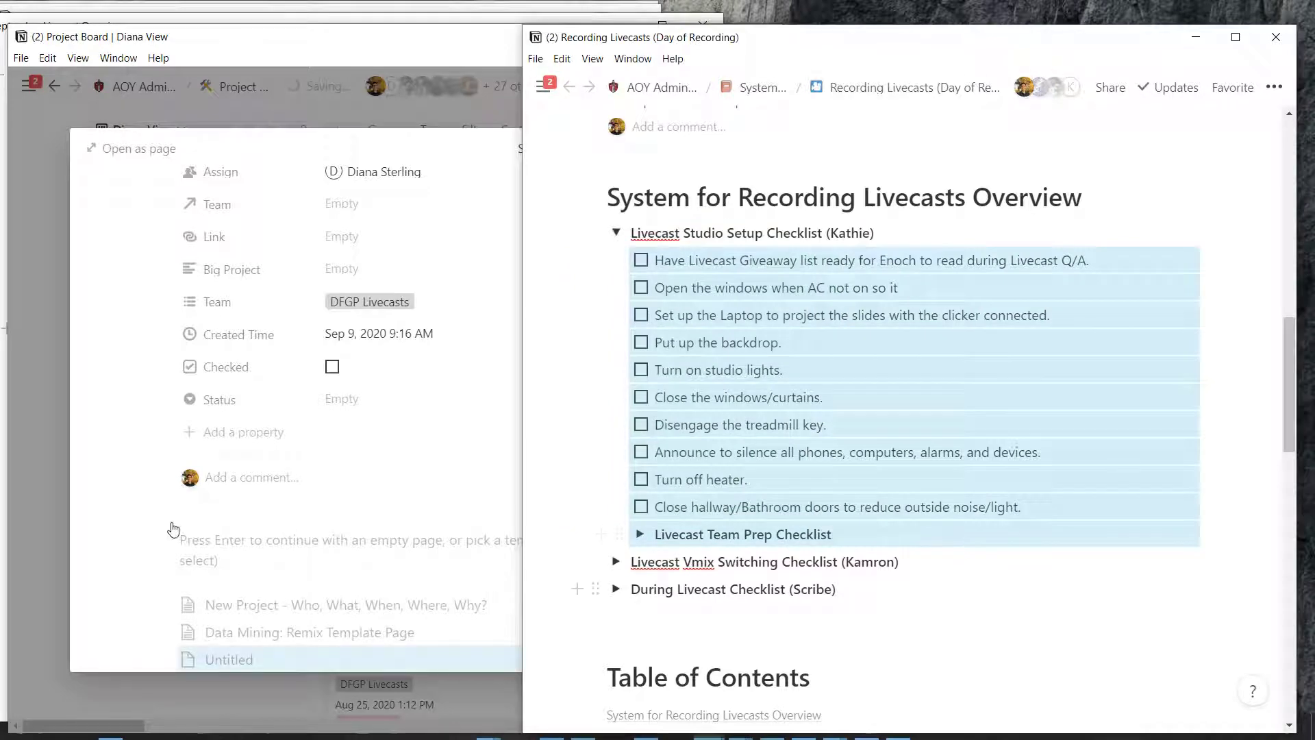
scroll(226, 658, "down", 3)
left_click(194, 436)
type("Have Livecast Giveaway list ready for Enoch to read during Livecast Q/A. Open the windows when AC not on so it Set up the Laptop to project the slides with the clicker connected. Put up the backdrop. Turn on studio lights. Close the windows/curtains. Disengage the treadmill key. Announce to silence all phones, computers, alarms, and devices. Turn off heater. Close hallway/Bathroom doors to reduce outside noise/light. Livecast Team Prep Checklist")
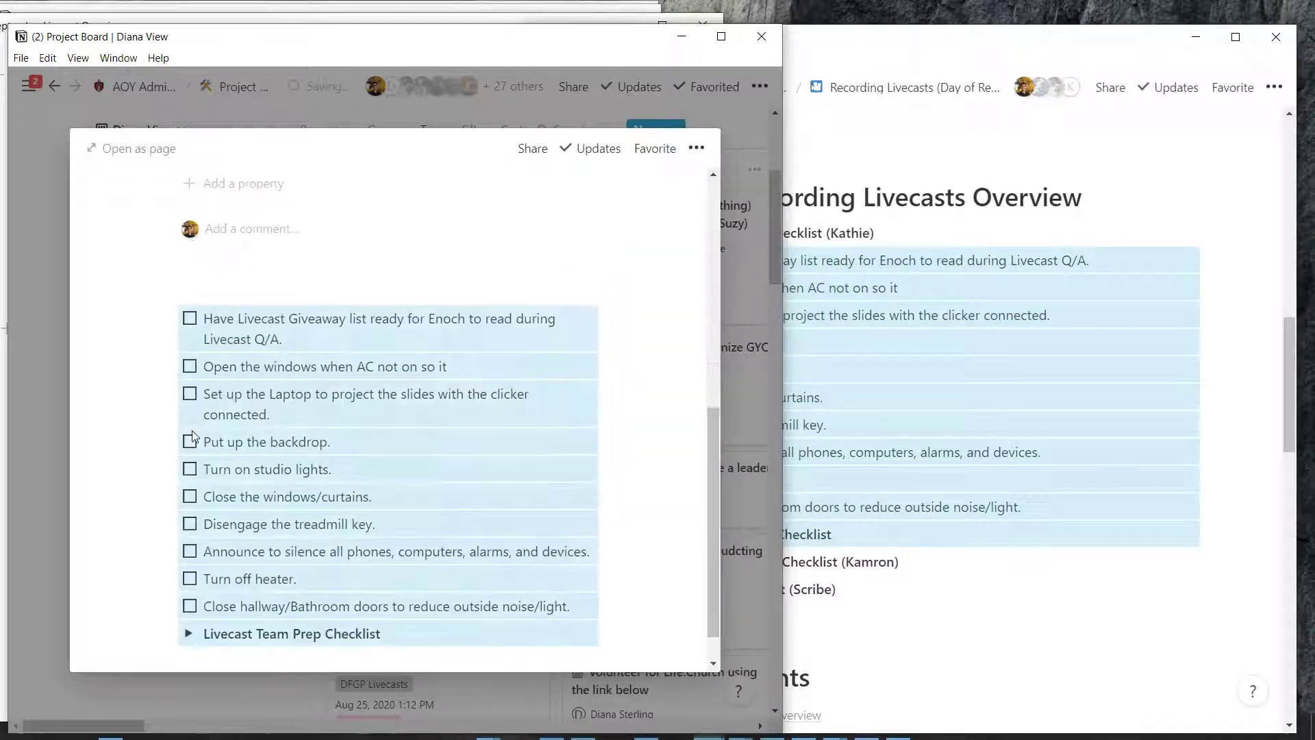
left_click(233, 289)
scroll(265, 308, "up", 5)
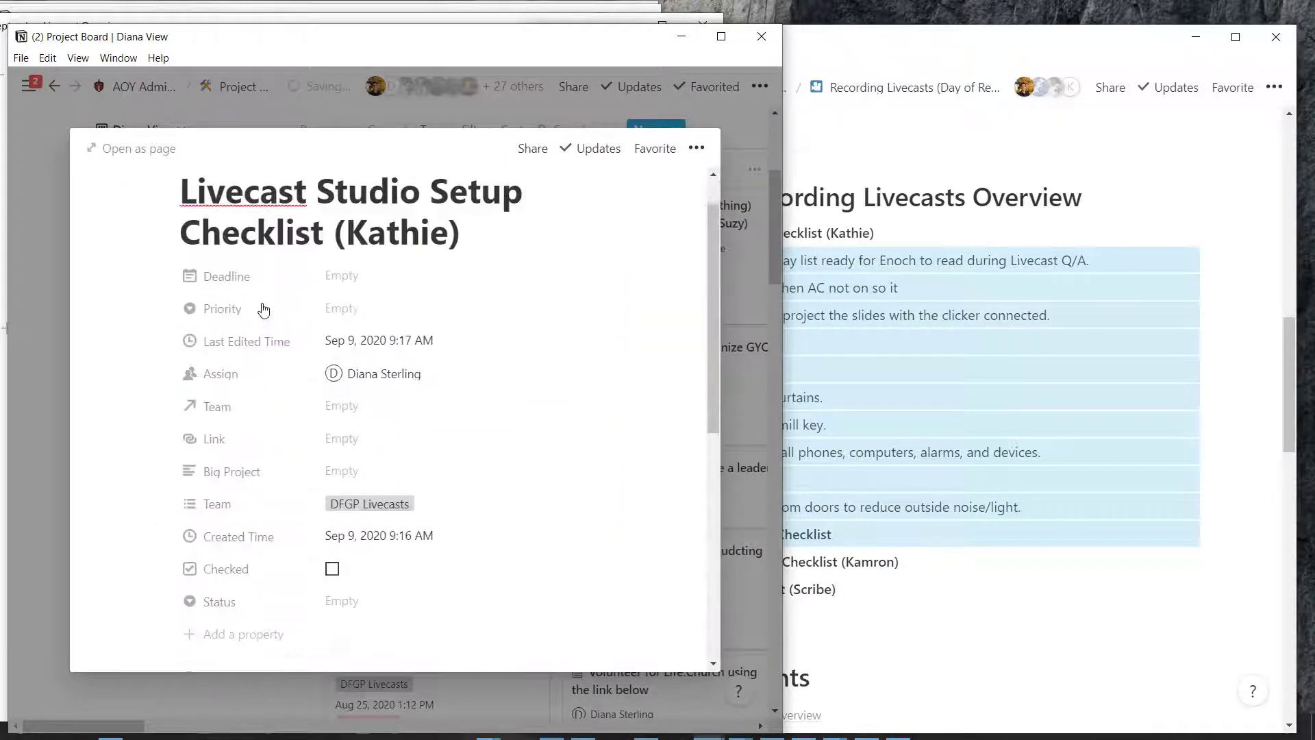
scroll(259, 306, "down", 2)
scroll(261, 306, "up", 1)
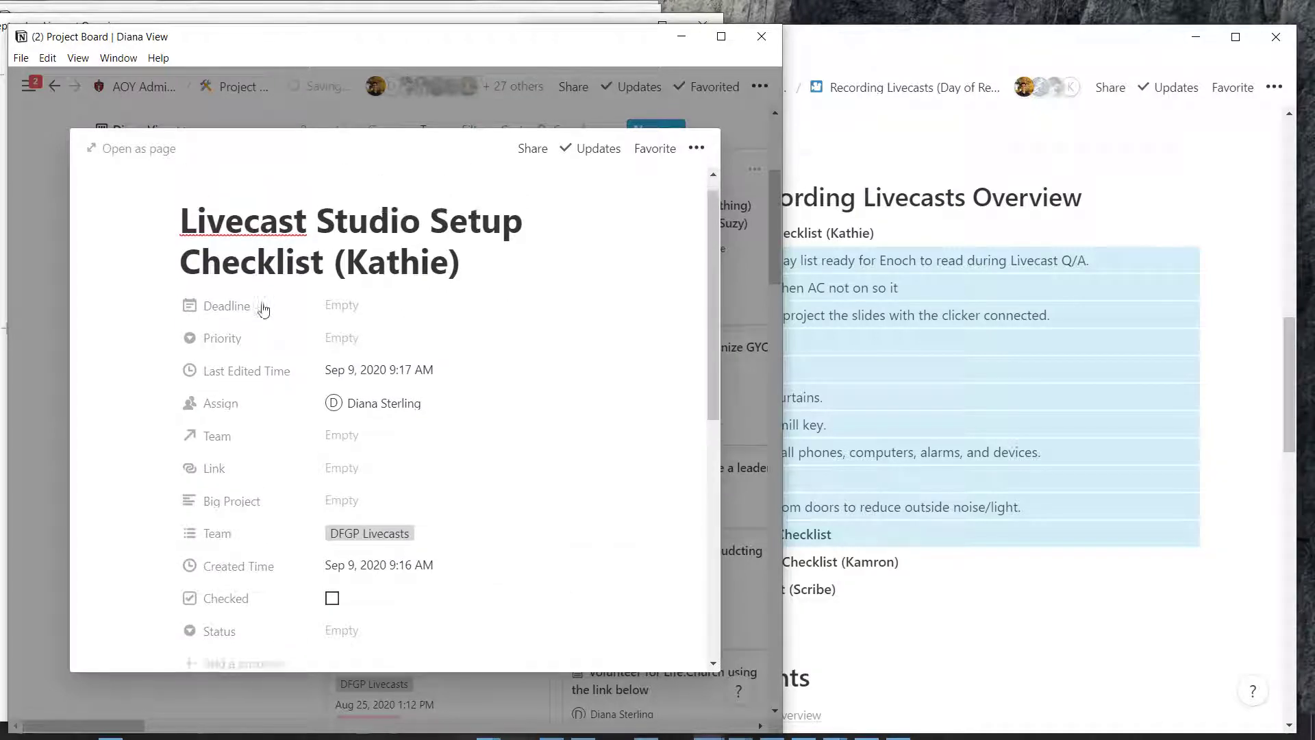
scroll(282, 370, "down", 1)
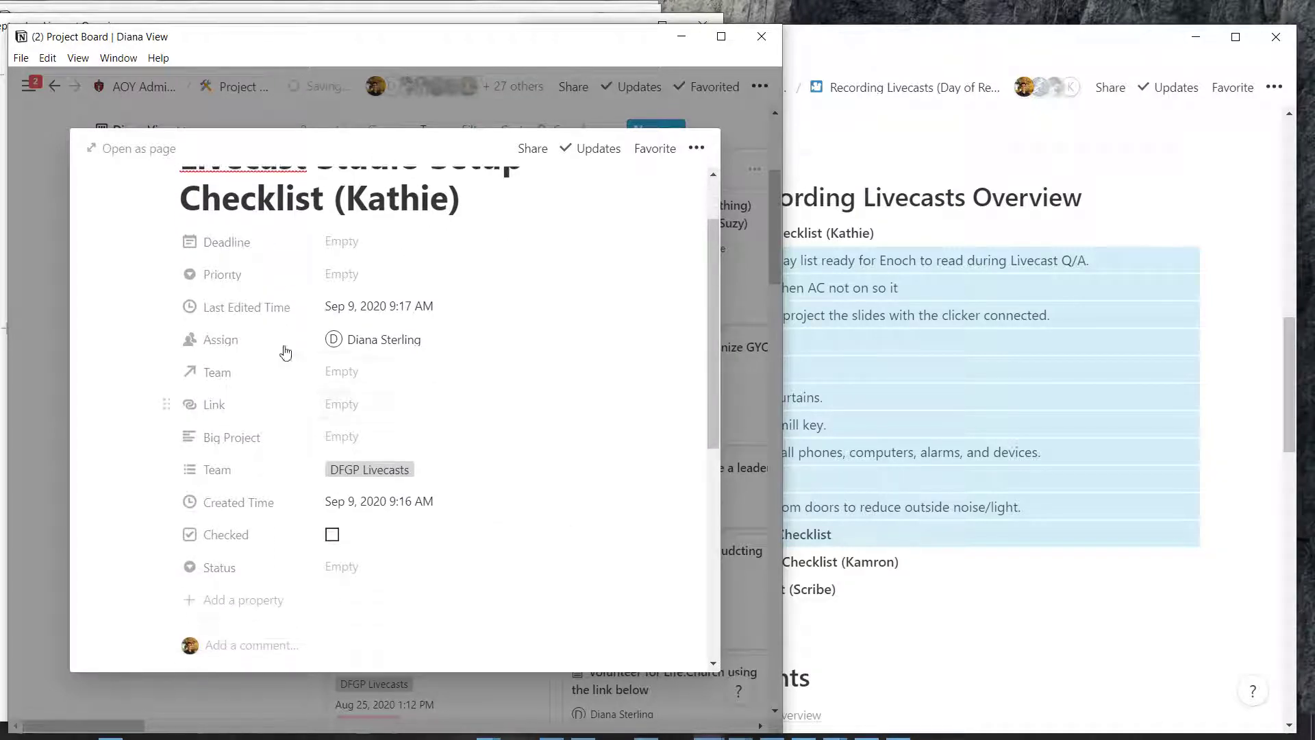
Add the checklist's owner as a second assignee on the card
left_click(329, 339)
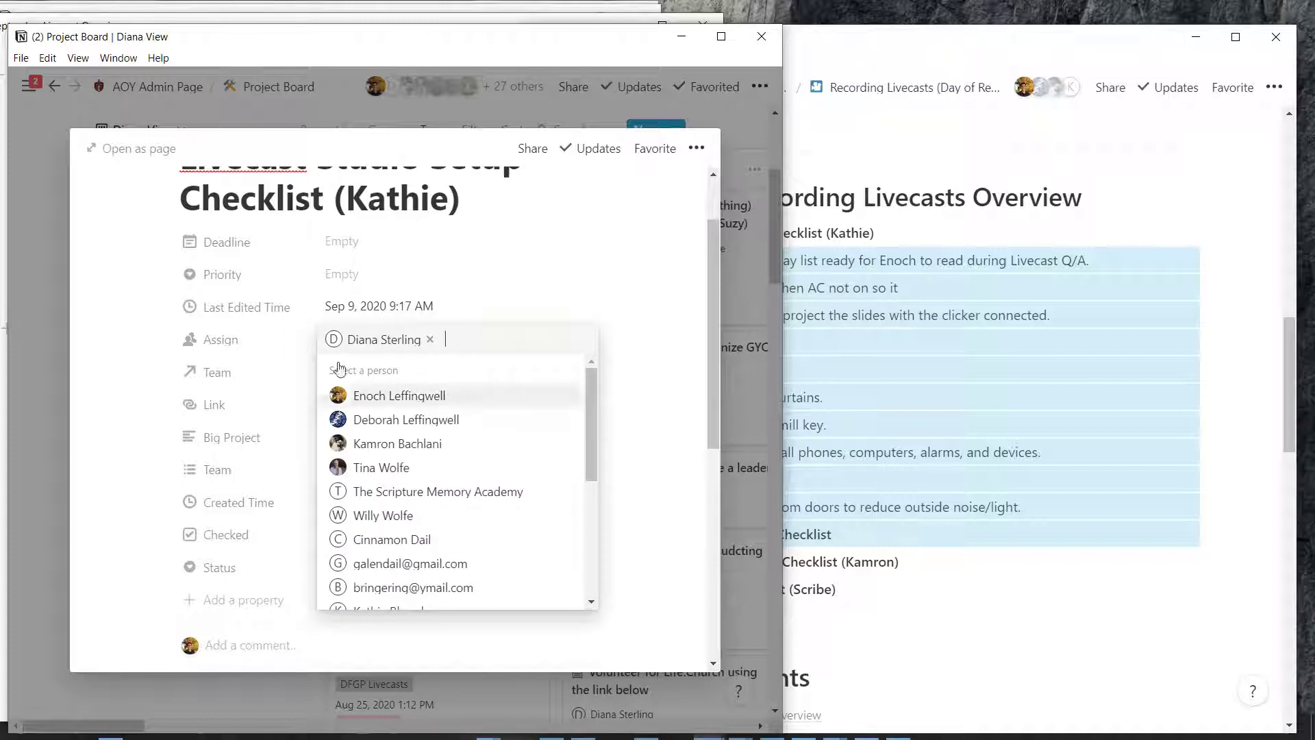
scroll(355, 457, "down", 2)
scroll(355, 457, "down", 3)
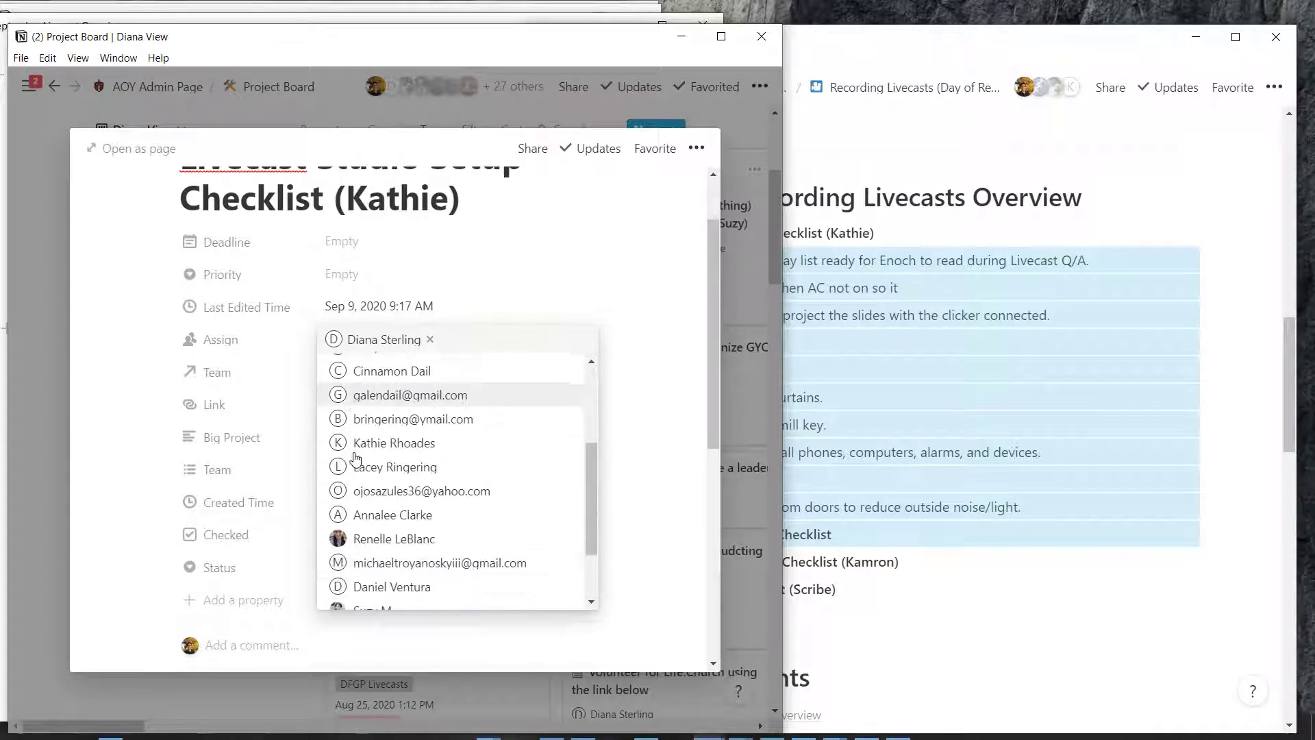
scroll(355, 458, "up", 5)
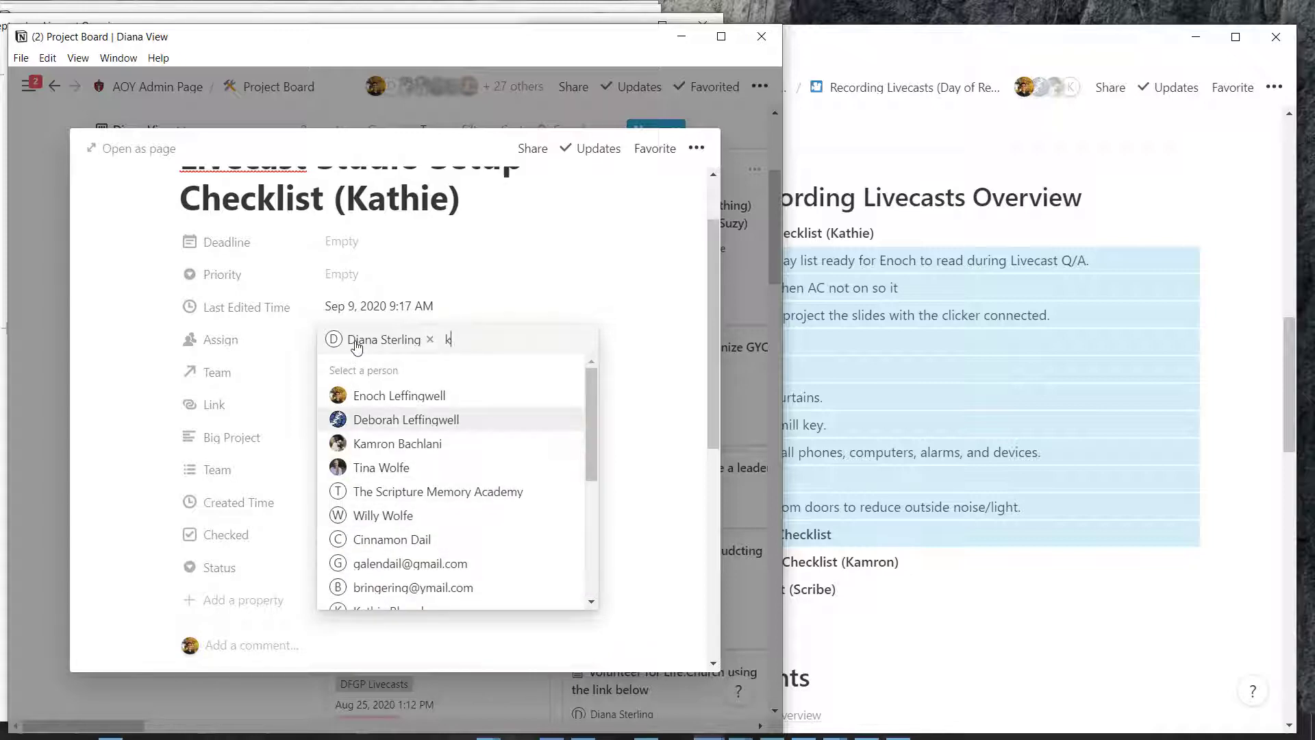
type("ath")
key("Return")
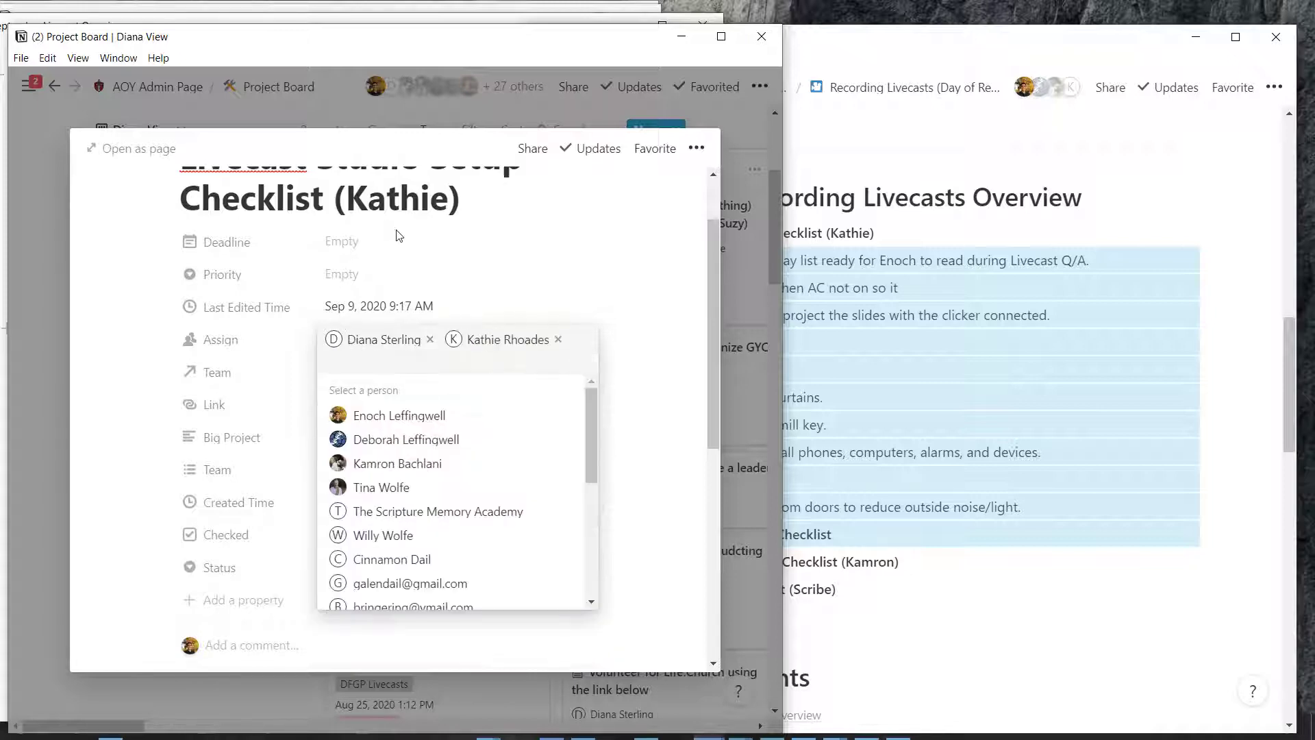
key("Escape")
Prefix the card title with 'Sept', making it 'Sept Livecast Studio Setup Checklist'
scroll(385, 211, "up", 2)
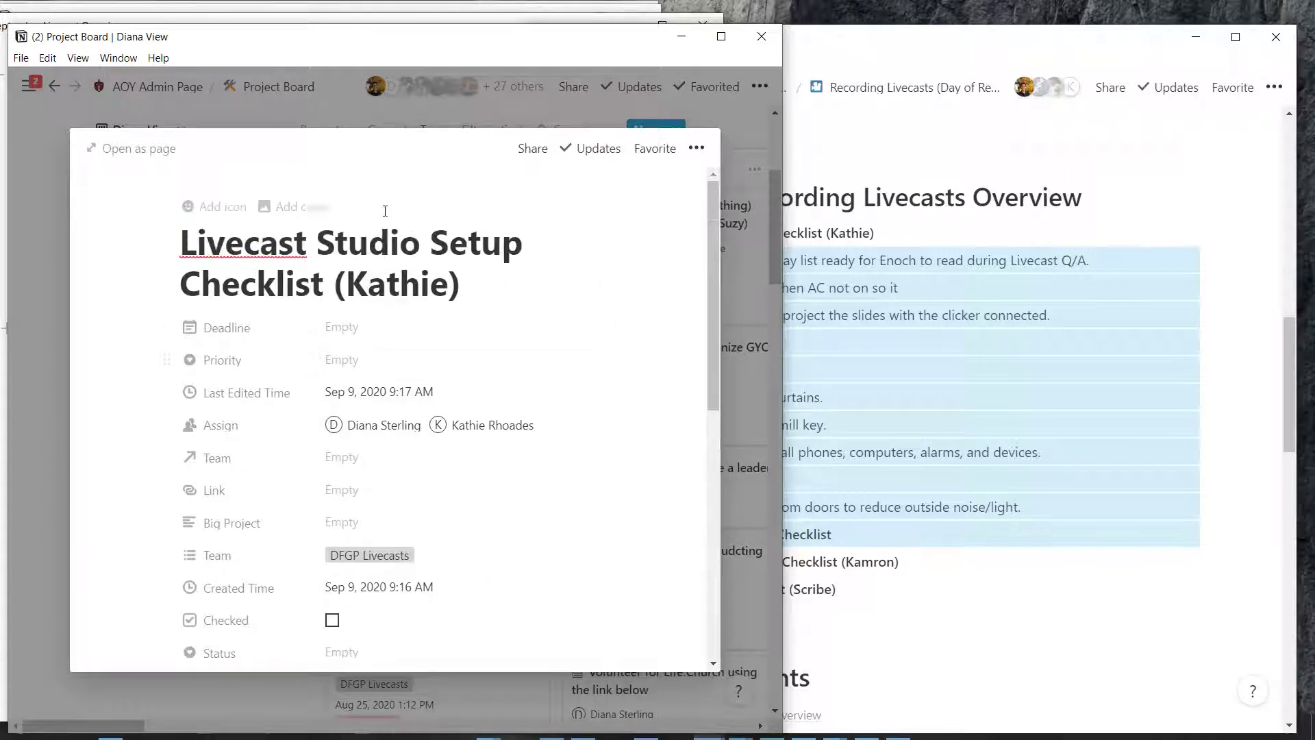
left_click_drag(176, 201, 318, 221)
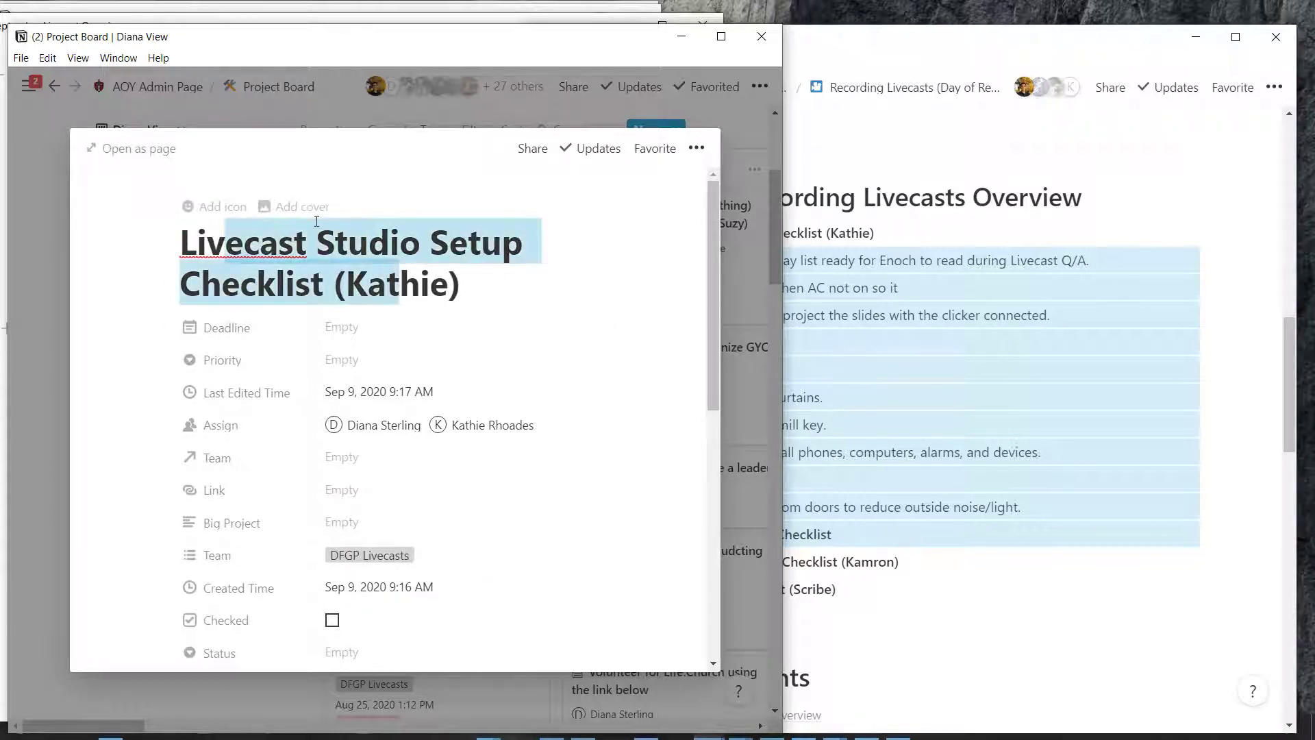
key("Right")
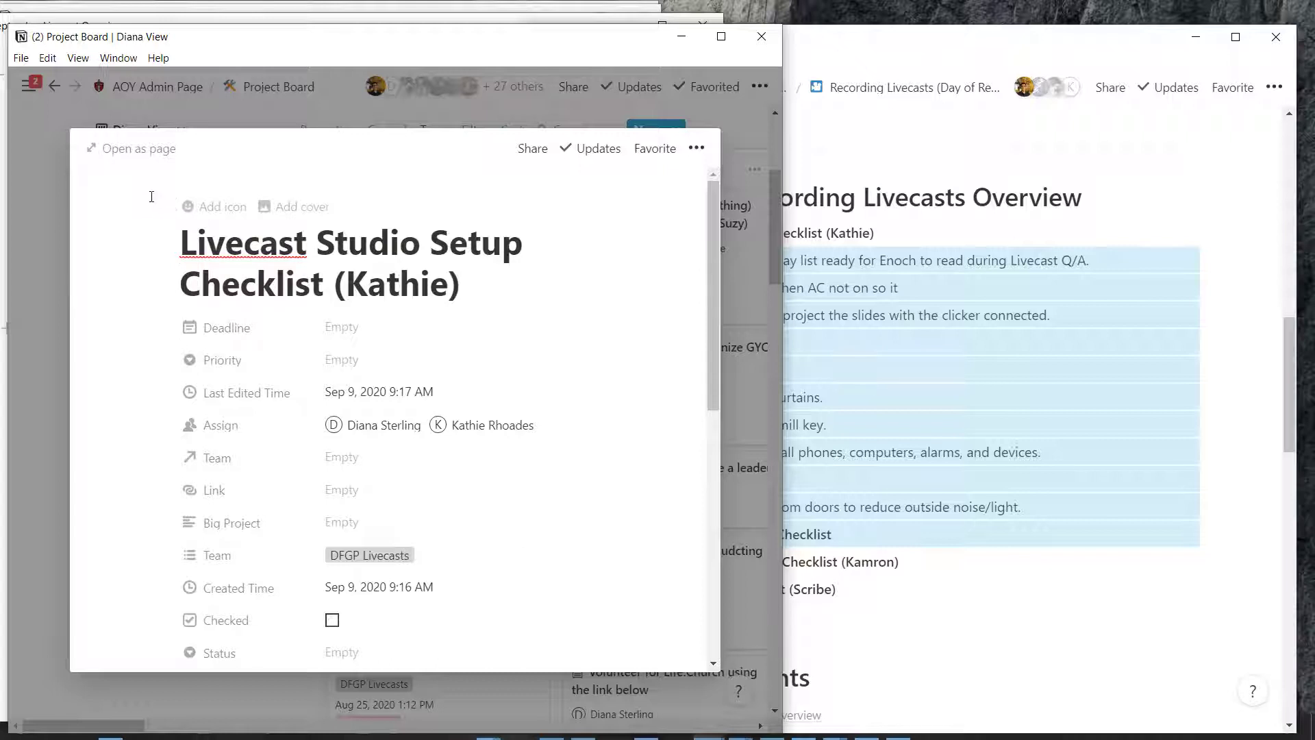
type("Sept")
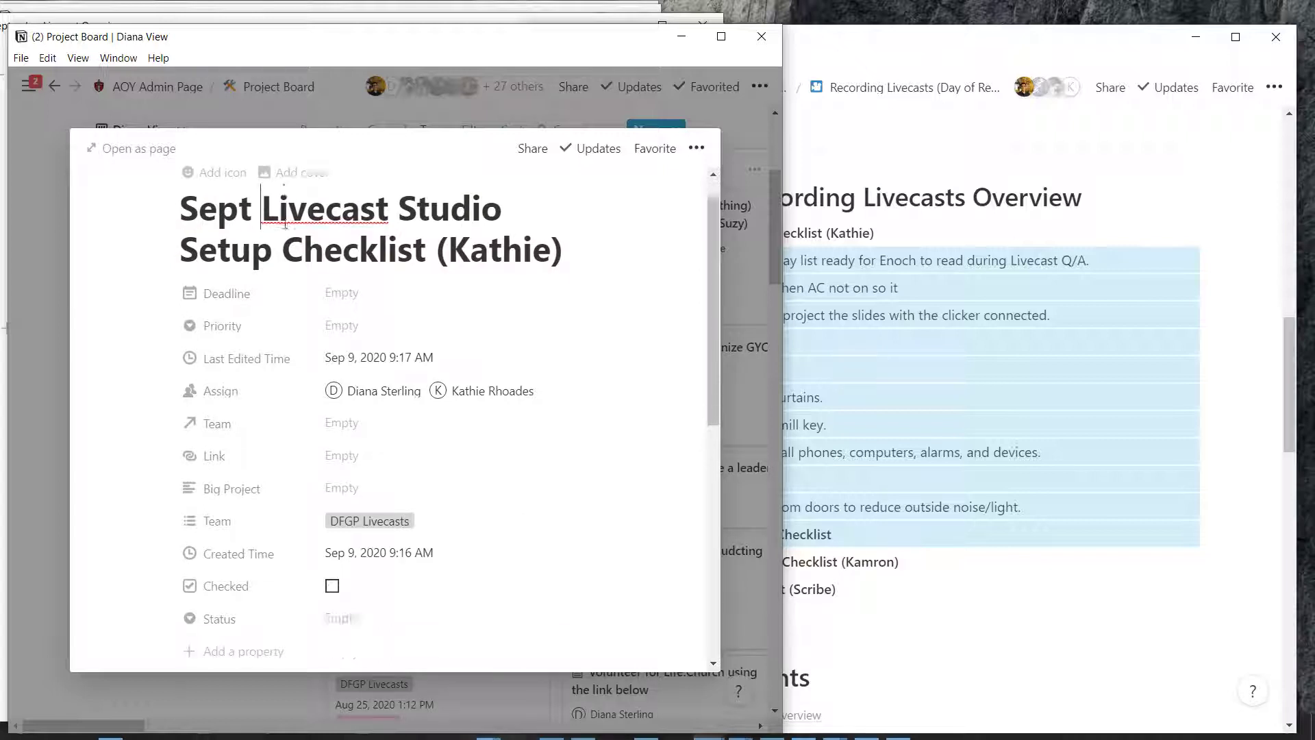
scroll(285, 260, "down", 3)
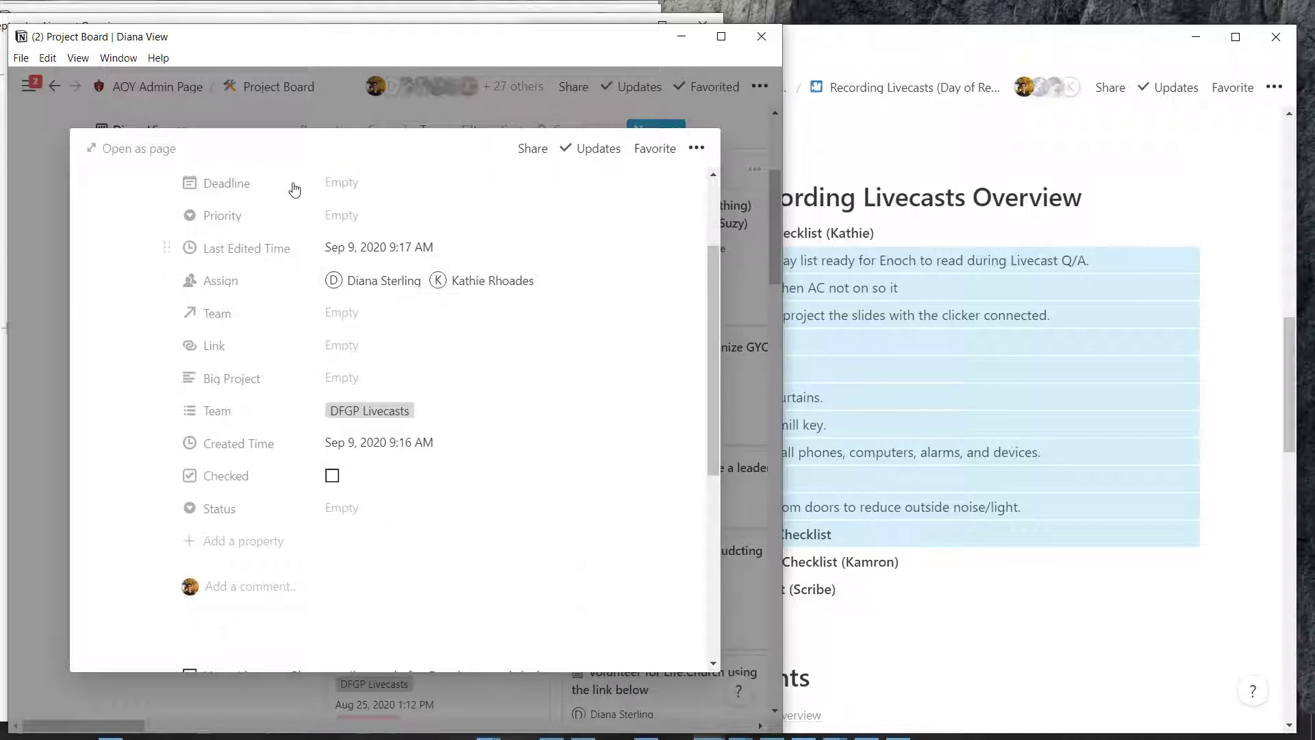
scroll(294, 253, "up", 2)
scroll(302, 281, "down", 2)
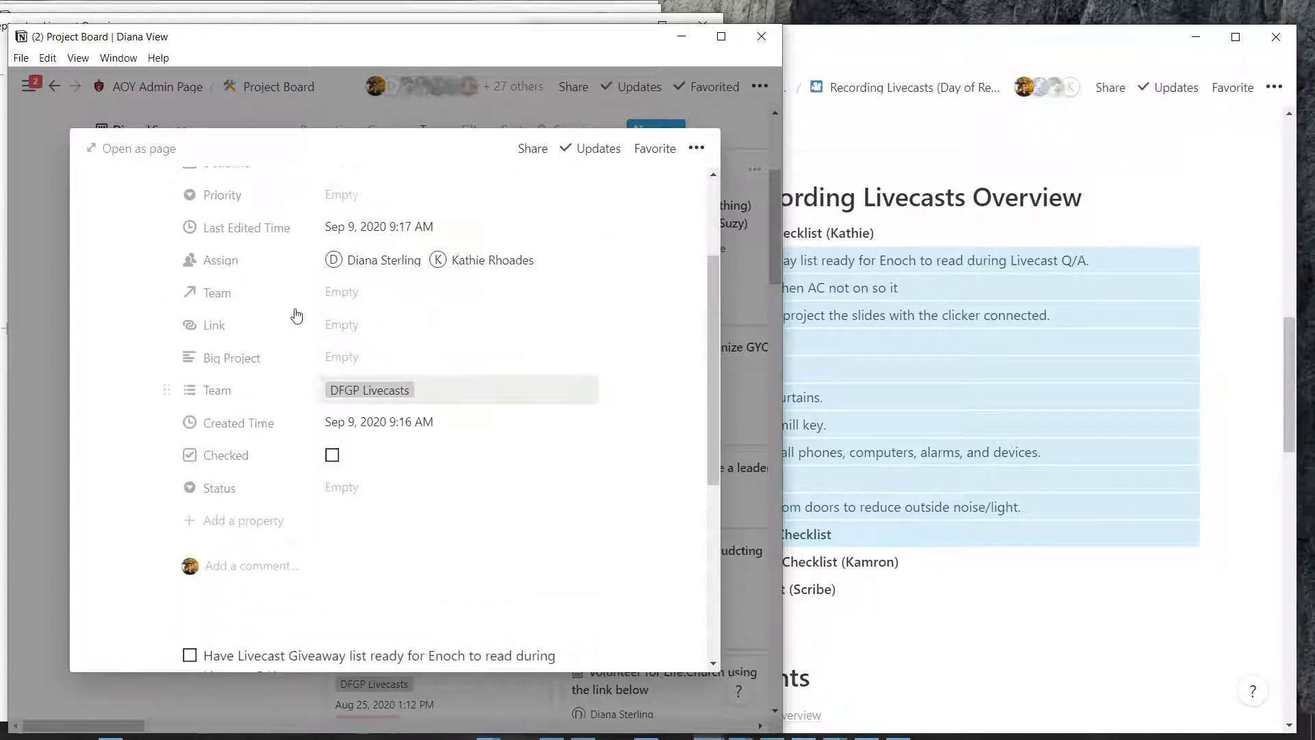
Set the card's Status to Concentrate, leaving Team and Priority unchanged
left_click(370, 390)
key("Escape")
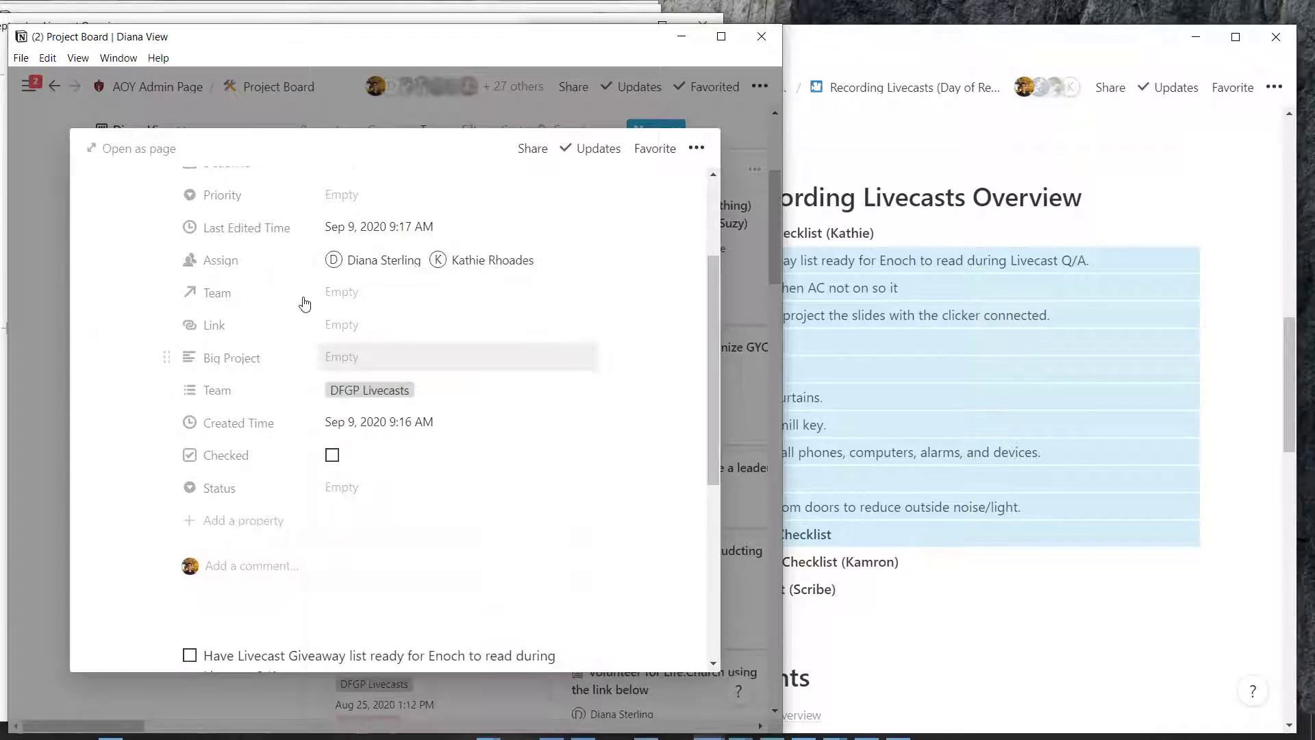
key("Down")
key("Down")
key("Down")
key("Return")
key("Down")
key("Down")
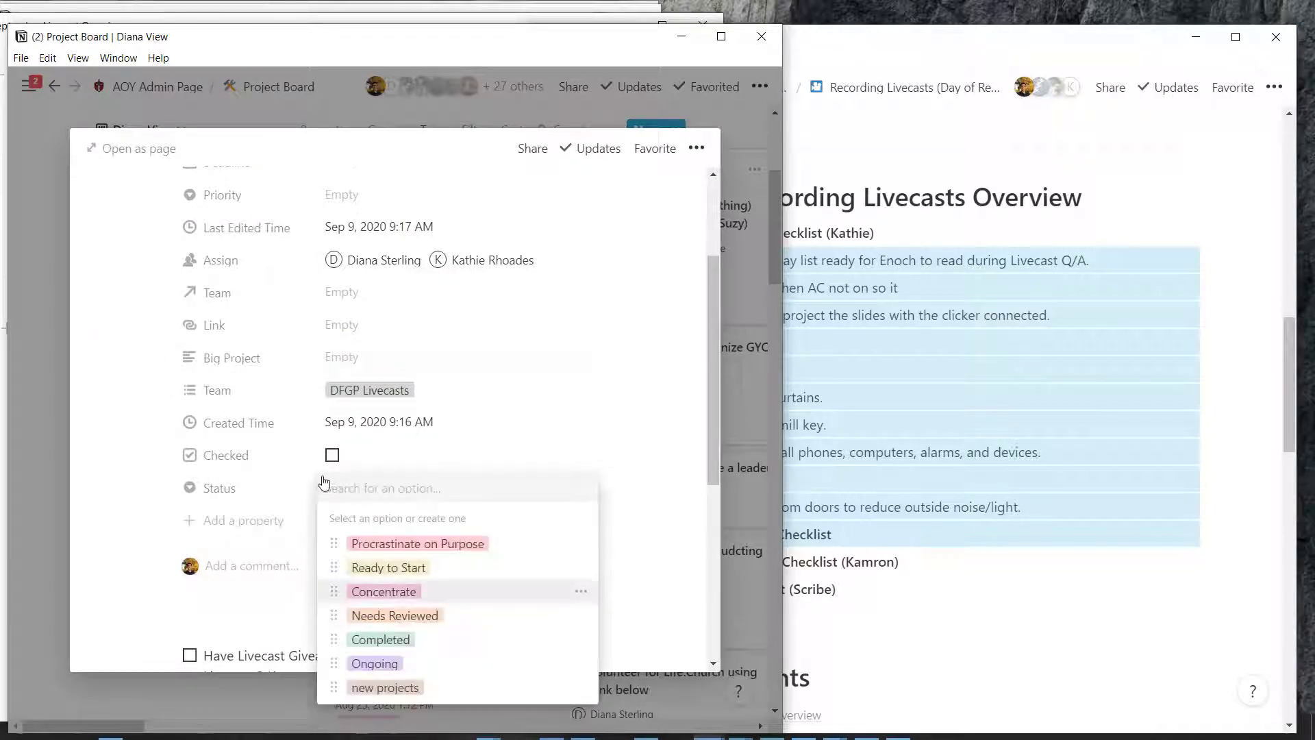
key("Return")
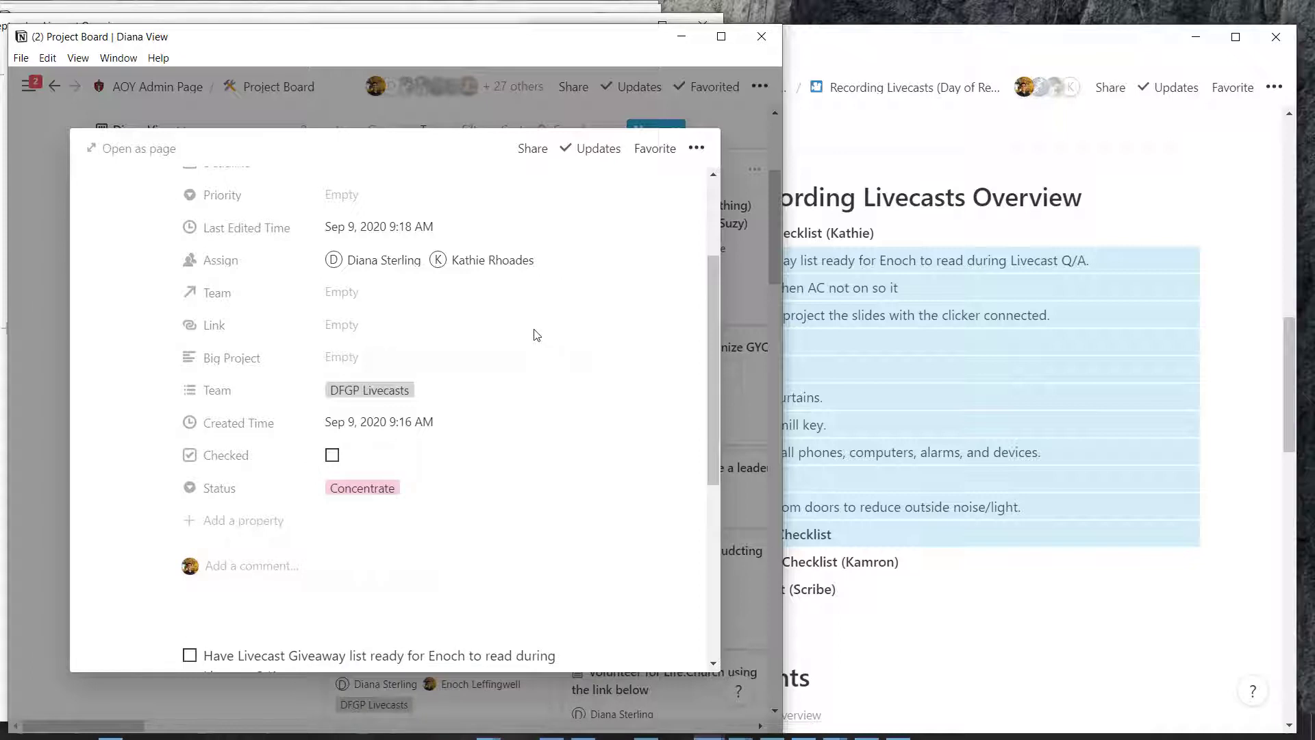
scroll(531, 332, "up", 3)
key("Up")
key("Up")
key("Up")
key("Up")
key("Up")
key("Up")
key("Up")
key("Up")
key("Up")
key("Return")
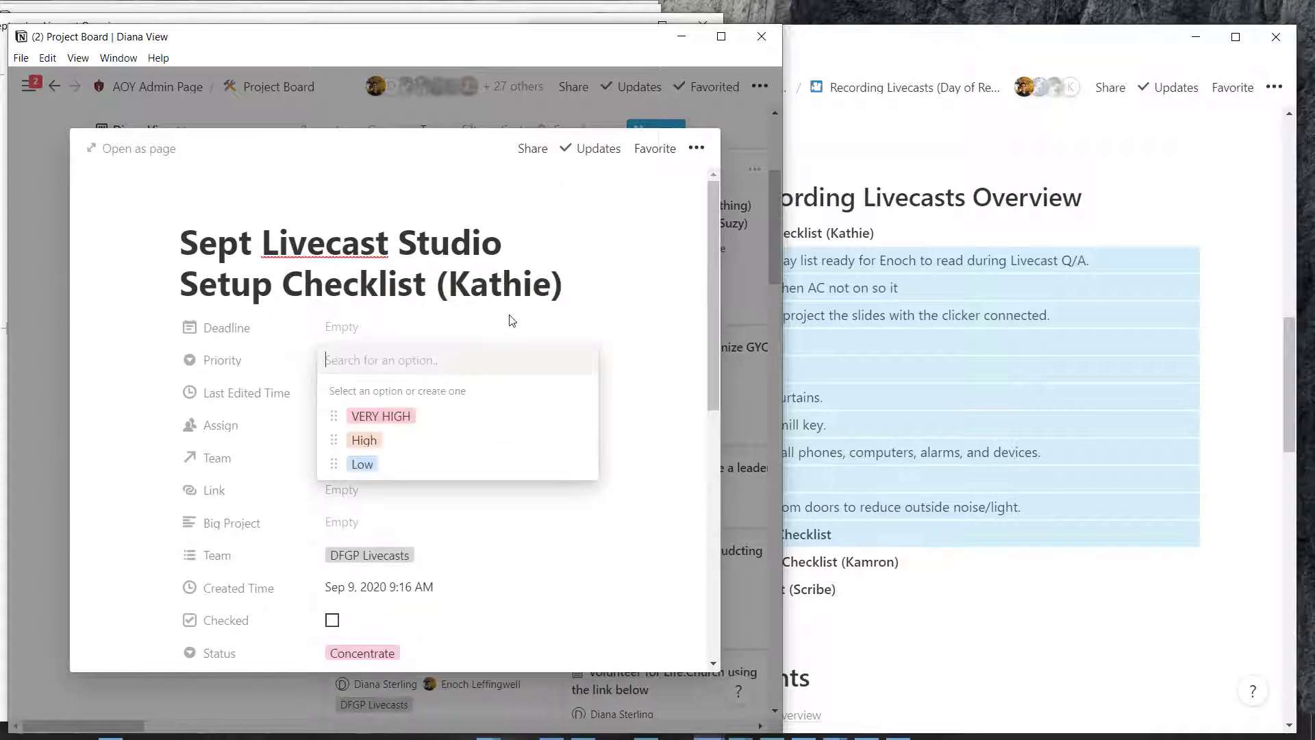
key("Escape")
key("Down")
key("Down")
key("Down")
key("Down")
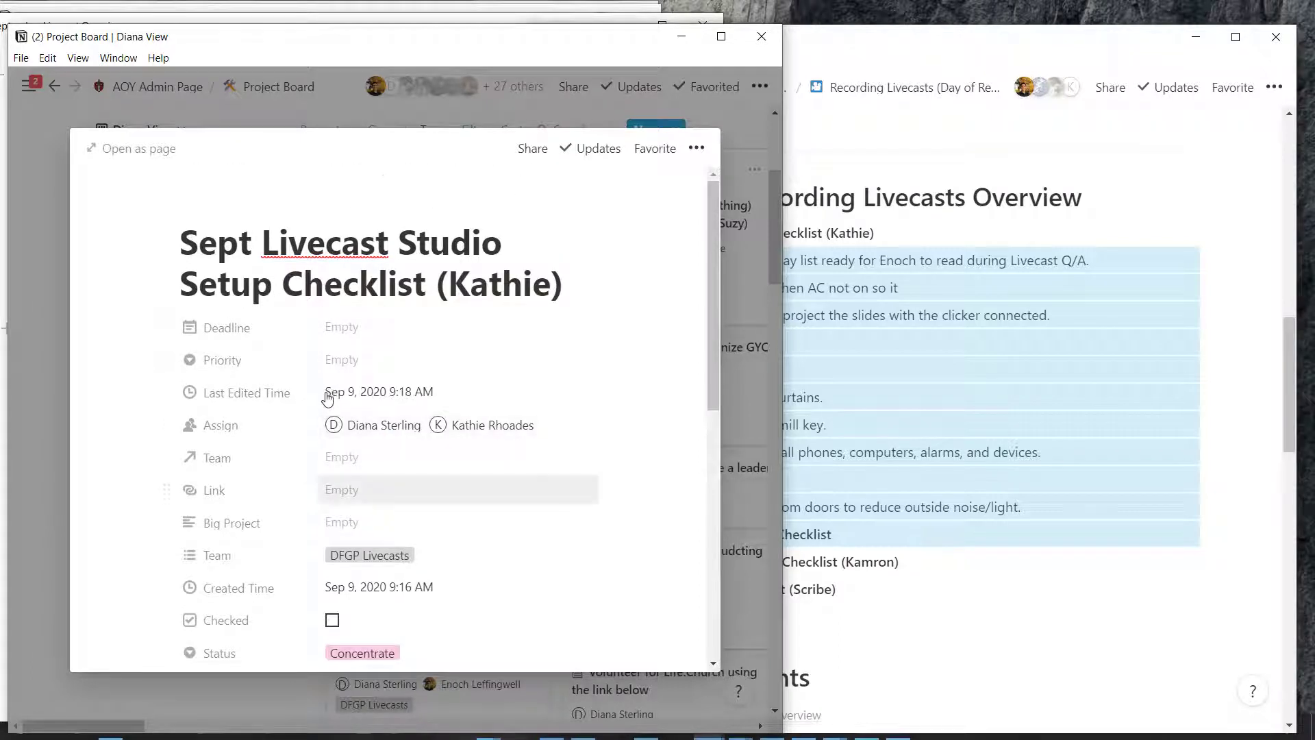
scroll(326, 396, "down", 1)
scroll(334, 360, "down", 2)
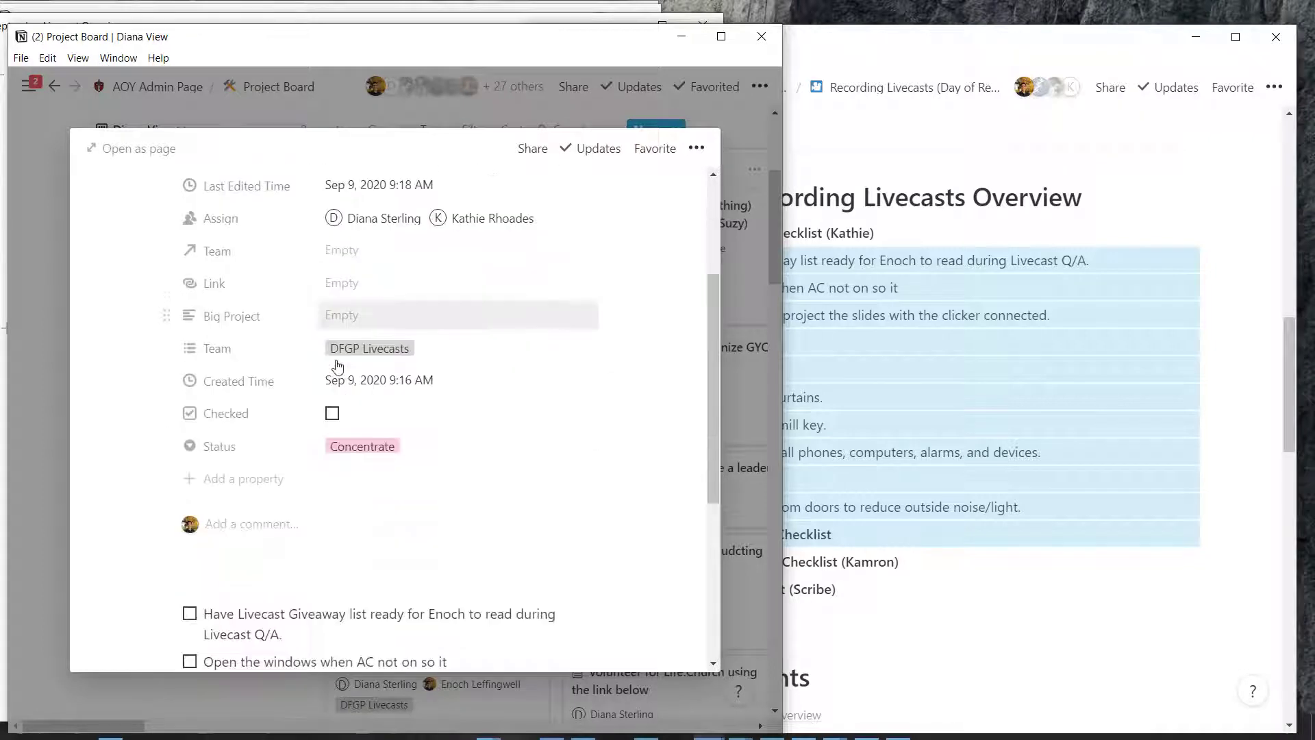
scroll(338, 367, "down", 5)
Expand the Livecast Team Prep Checklist section in the card
key("ctrl+alt+t")
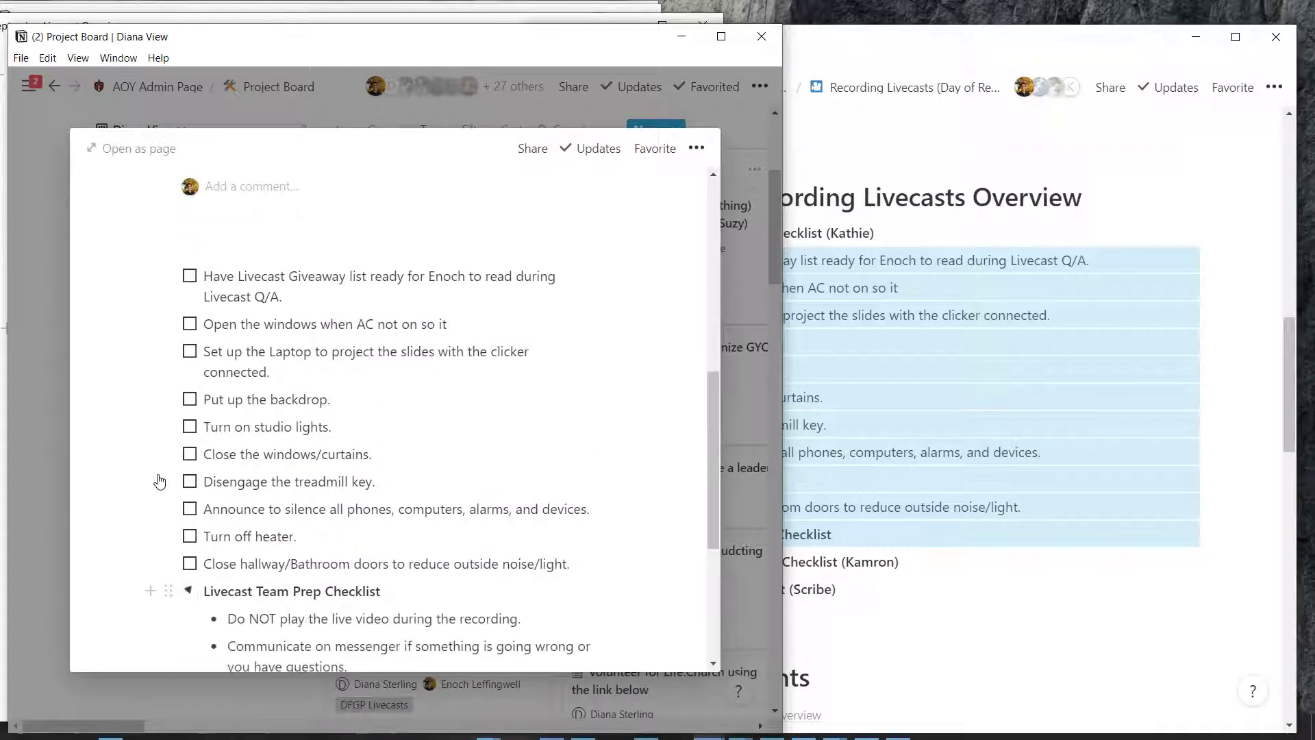
scroll(162, 479, "down", 5)
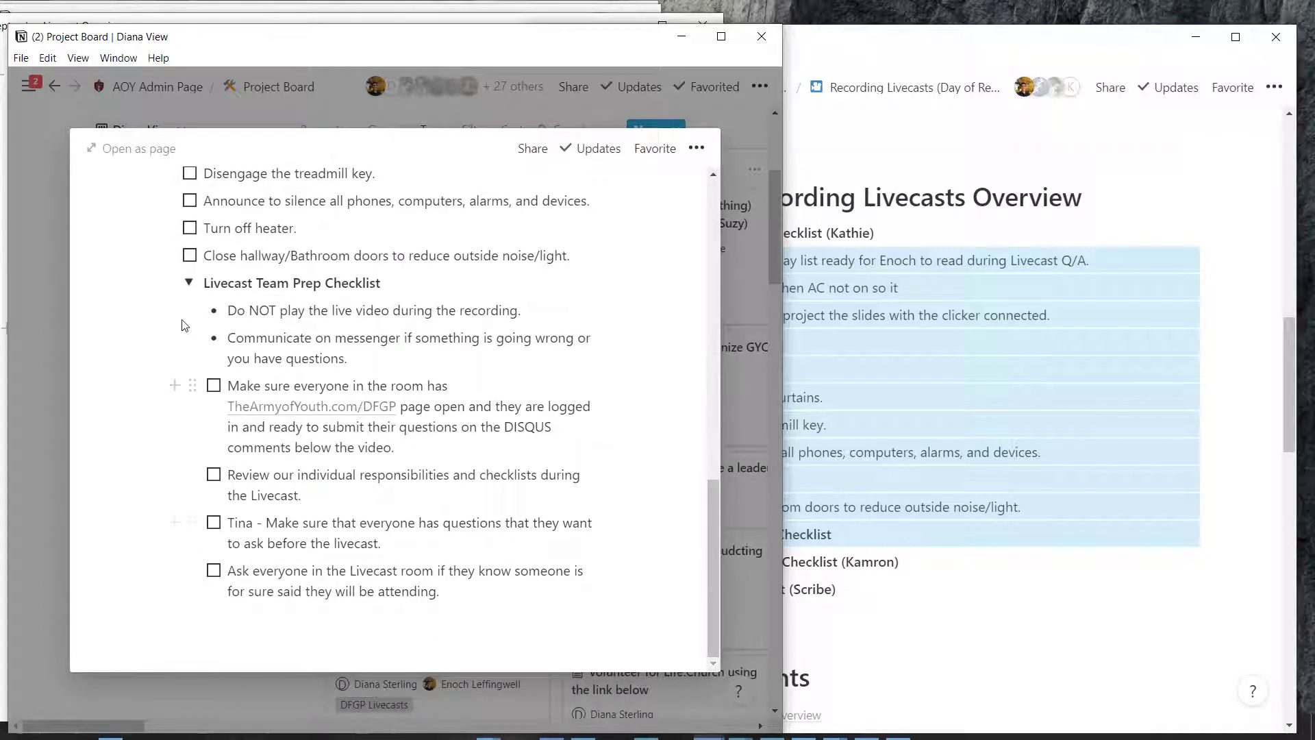
scroll(249, 258, "up", 8)
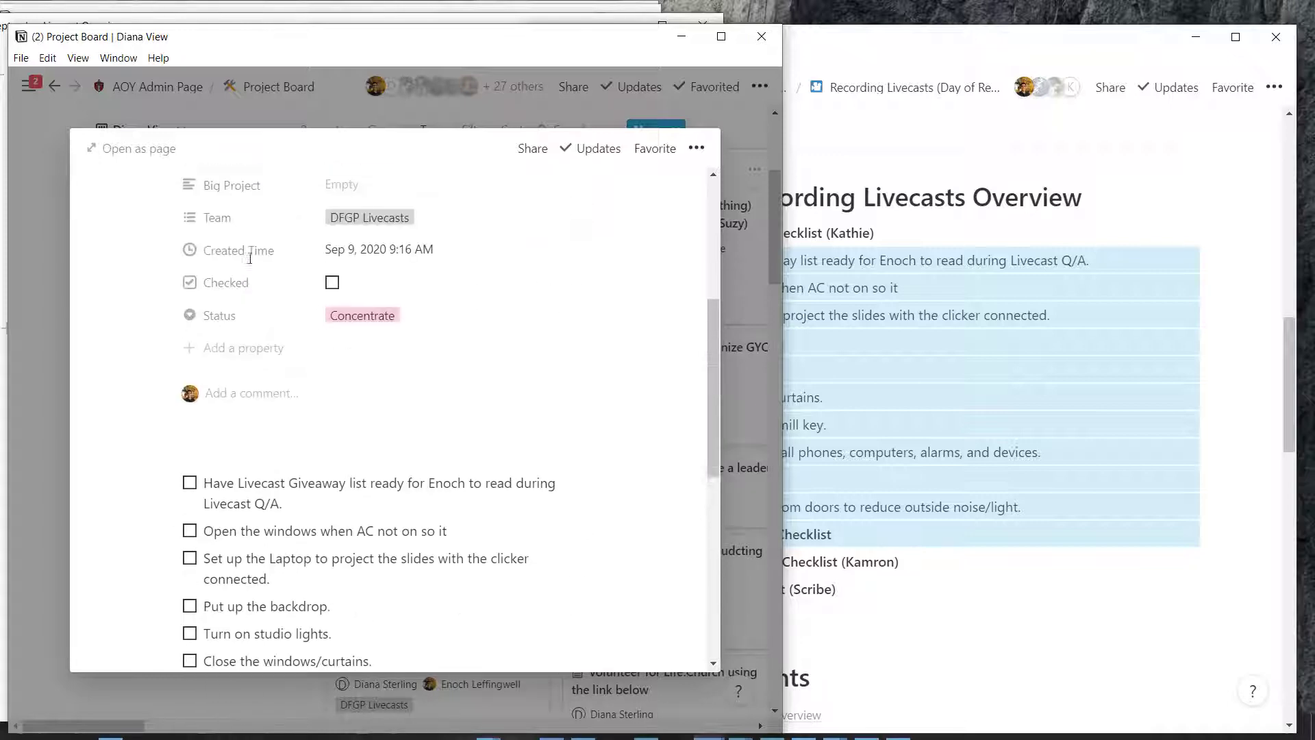
scroll(250, 258, "up", 5)
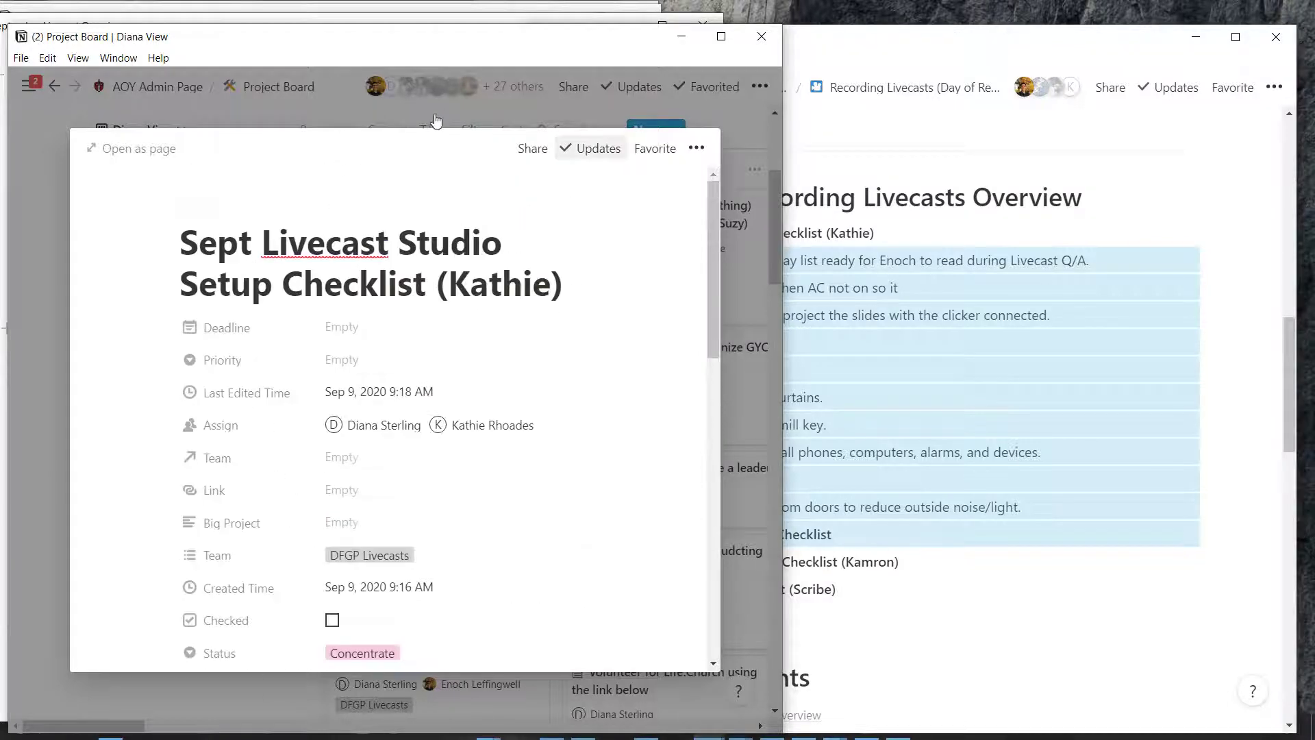
Copy the card page's web link from the sharing options
left_click(533, 148)
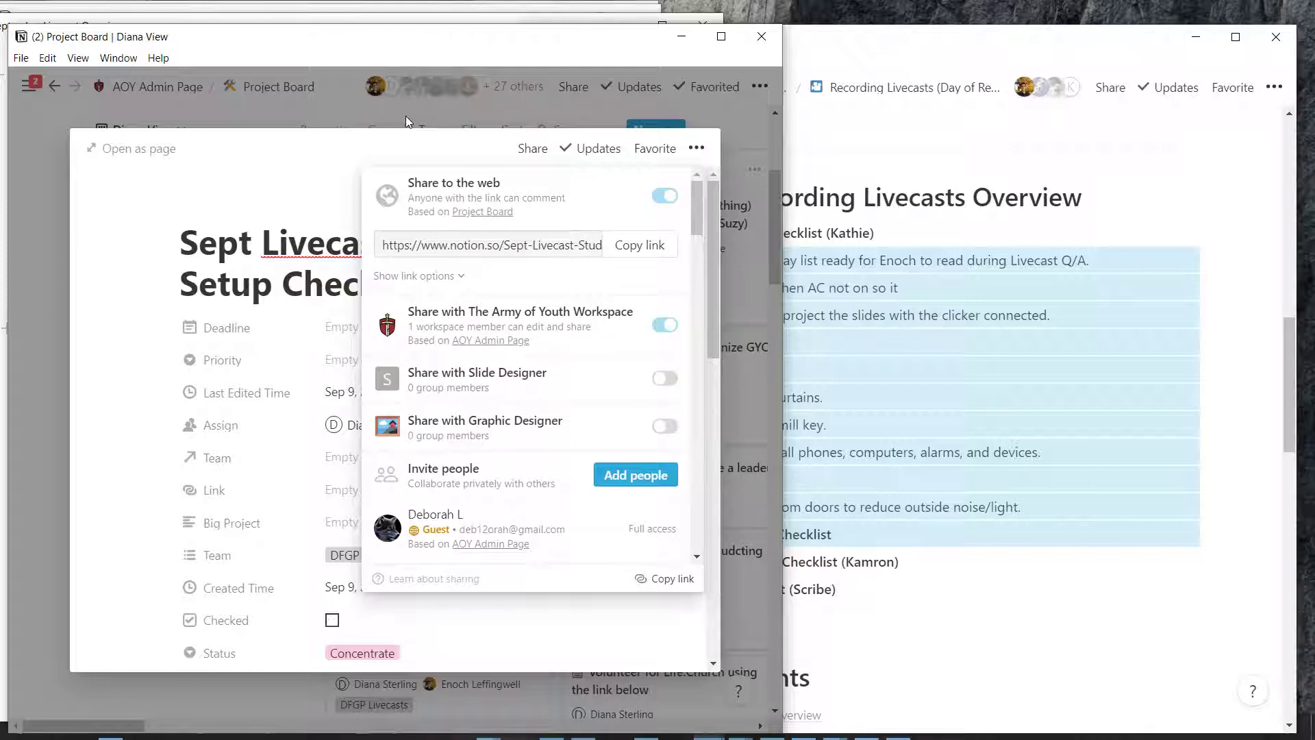
left_click(408, 115)
left_click(533, 148)
key("ctrl+l")
left_click(507, 594)
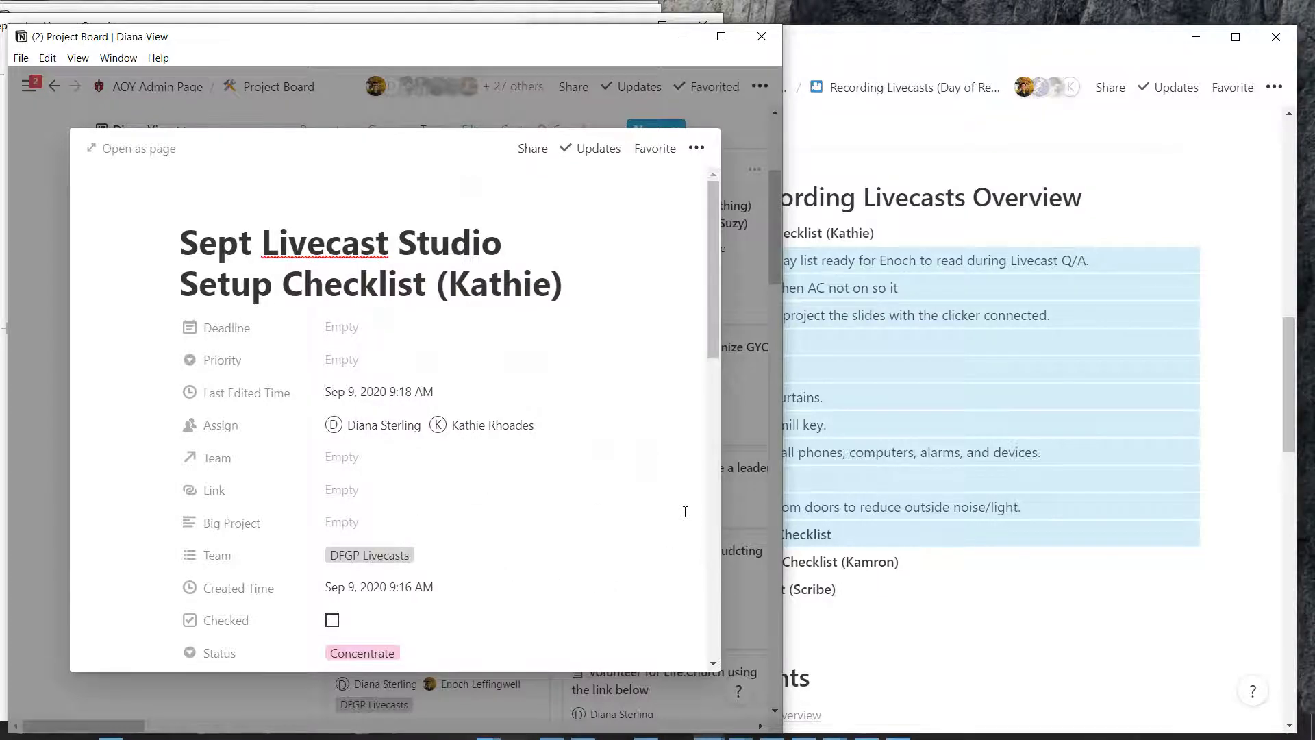
key("alt+Tab")
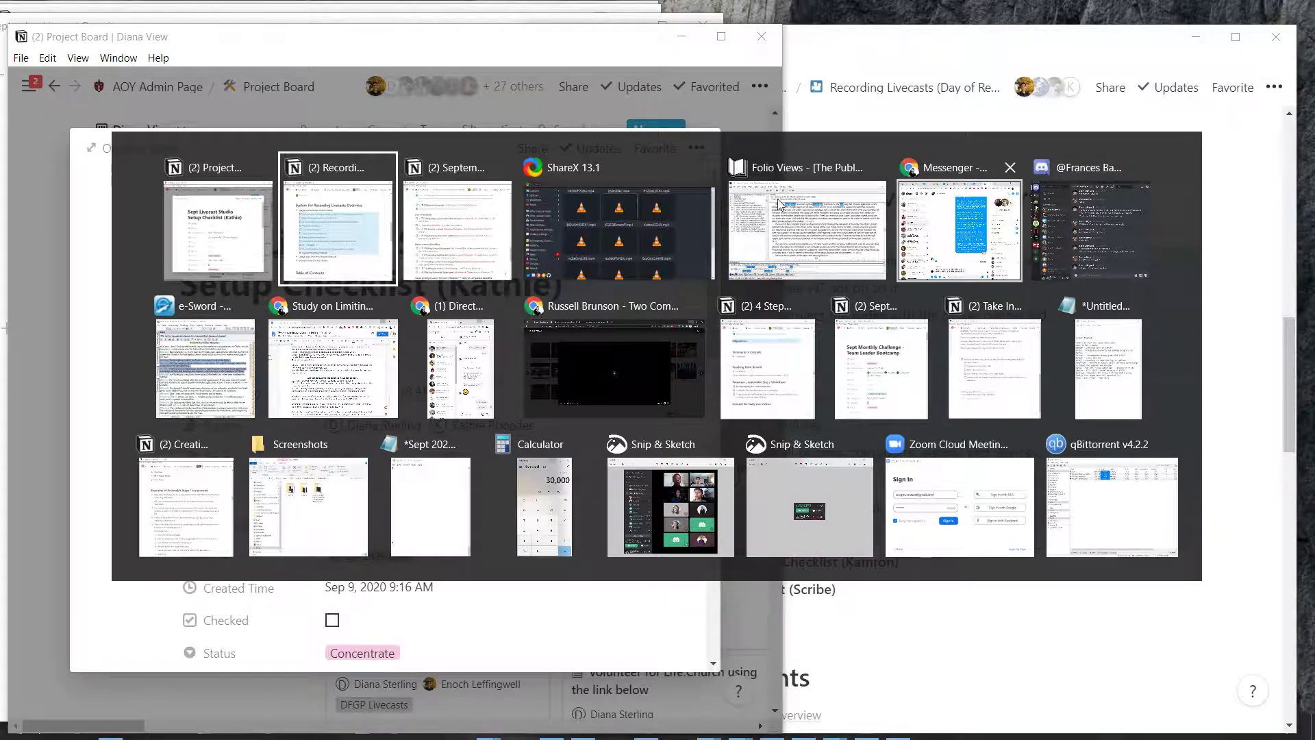
In Messenger, find and open the conversation with the checklist's owner
left_click(959, 230)
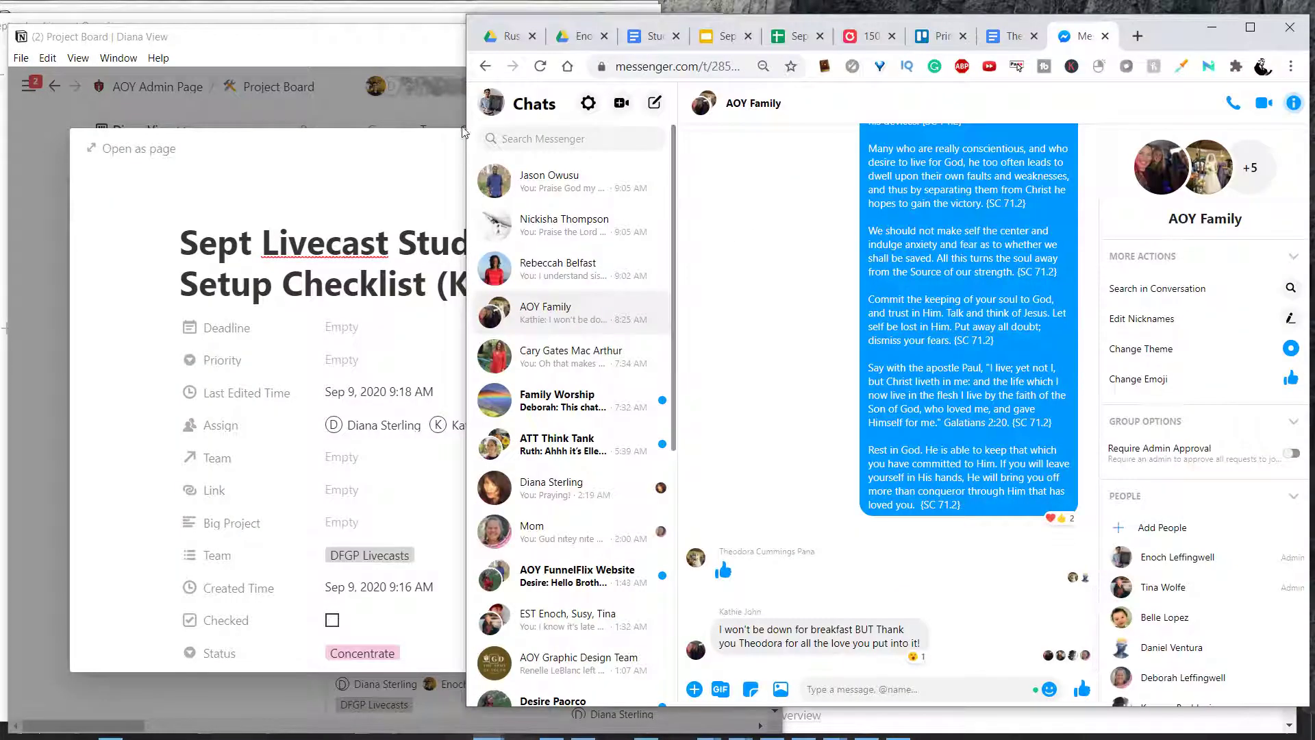
scroll(507, 344, "down", 2)
scroll(507, 343, "down", 3)
scroll(507, 343, "up", 5)
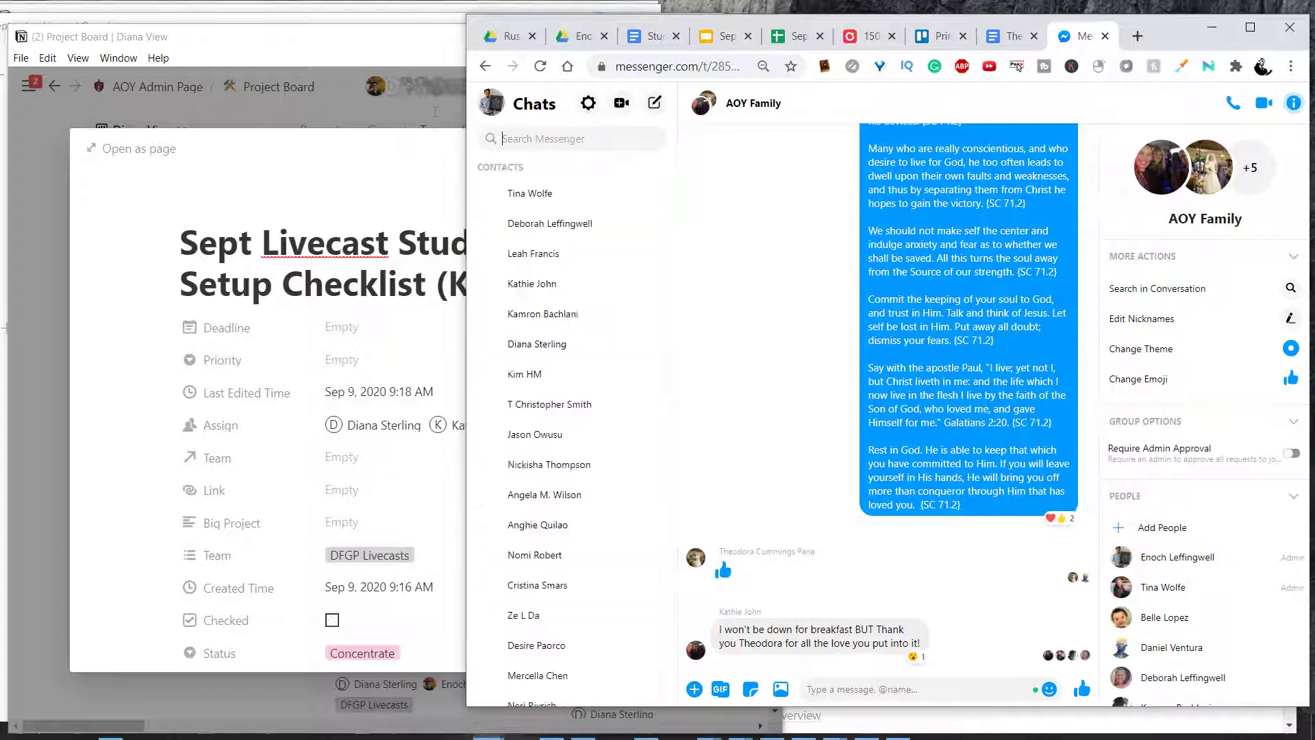
type("Kathie")
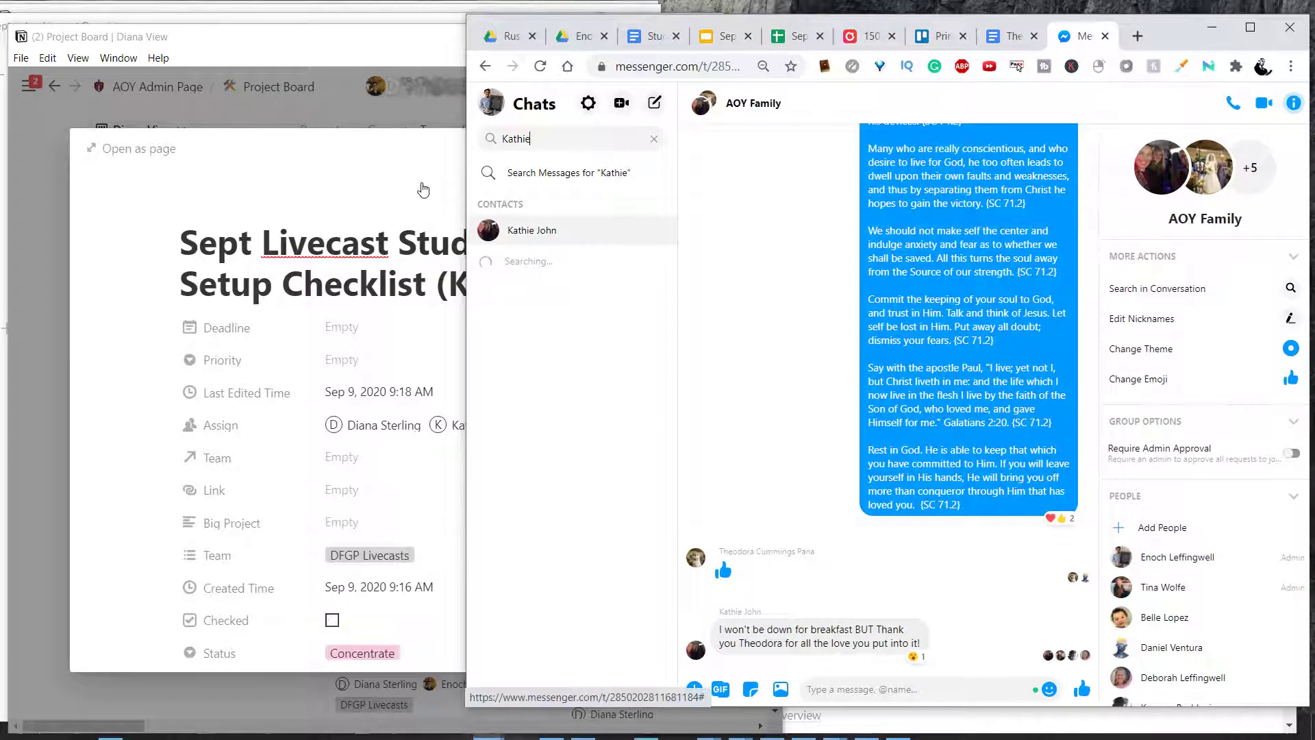
key("Return")
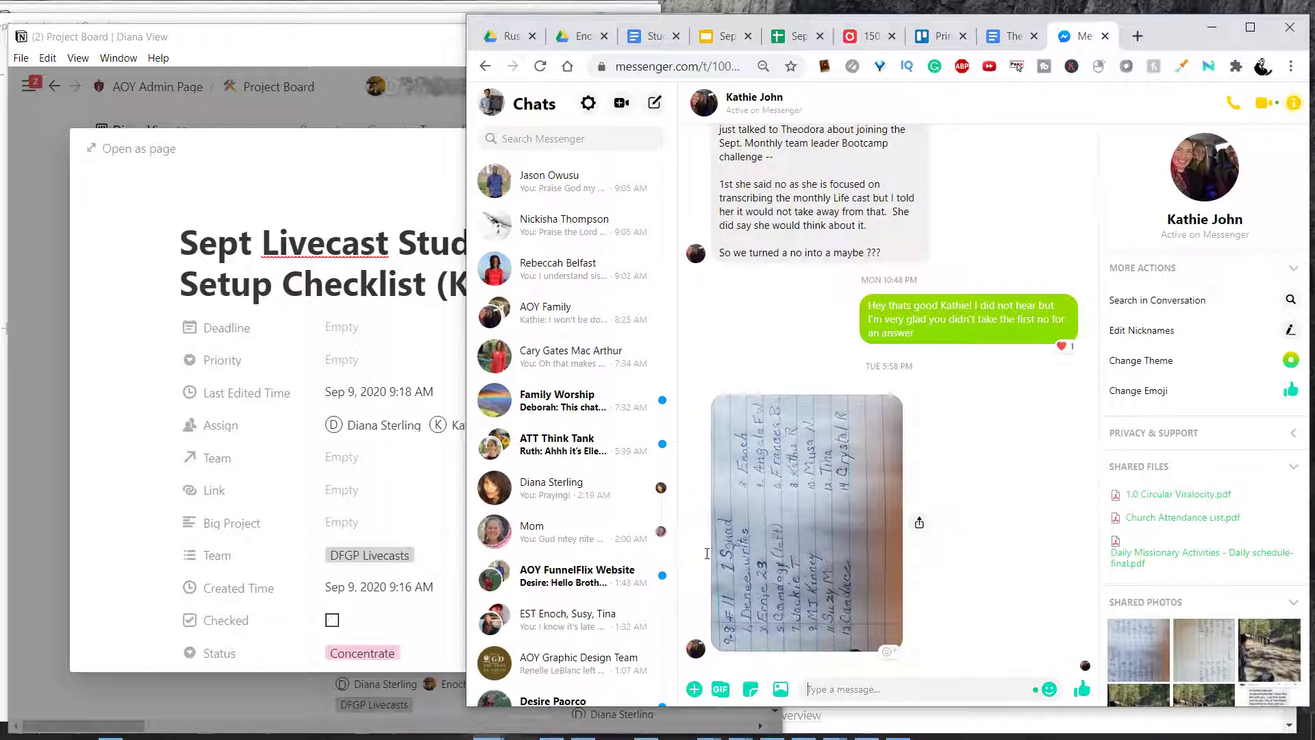
Send her a good-morning message with the Sept Livecast Studio Setup Checklist page link
type("Hey")
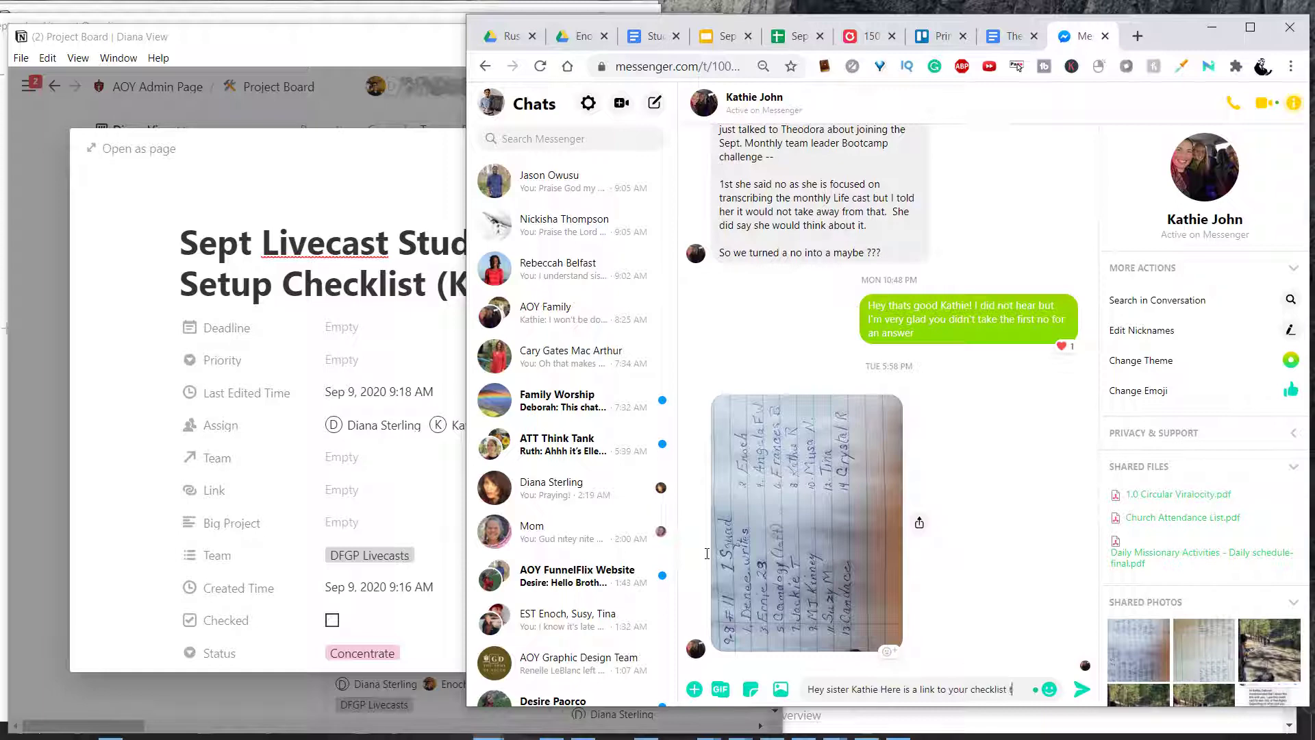
type("orning for the livec")
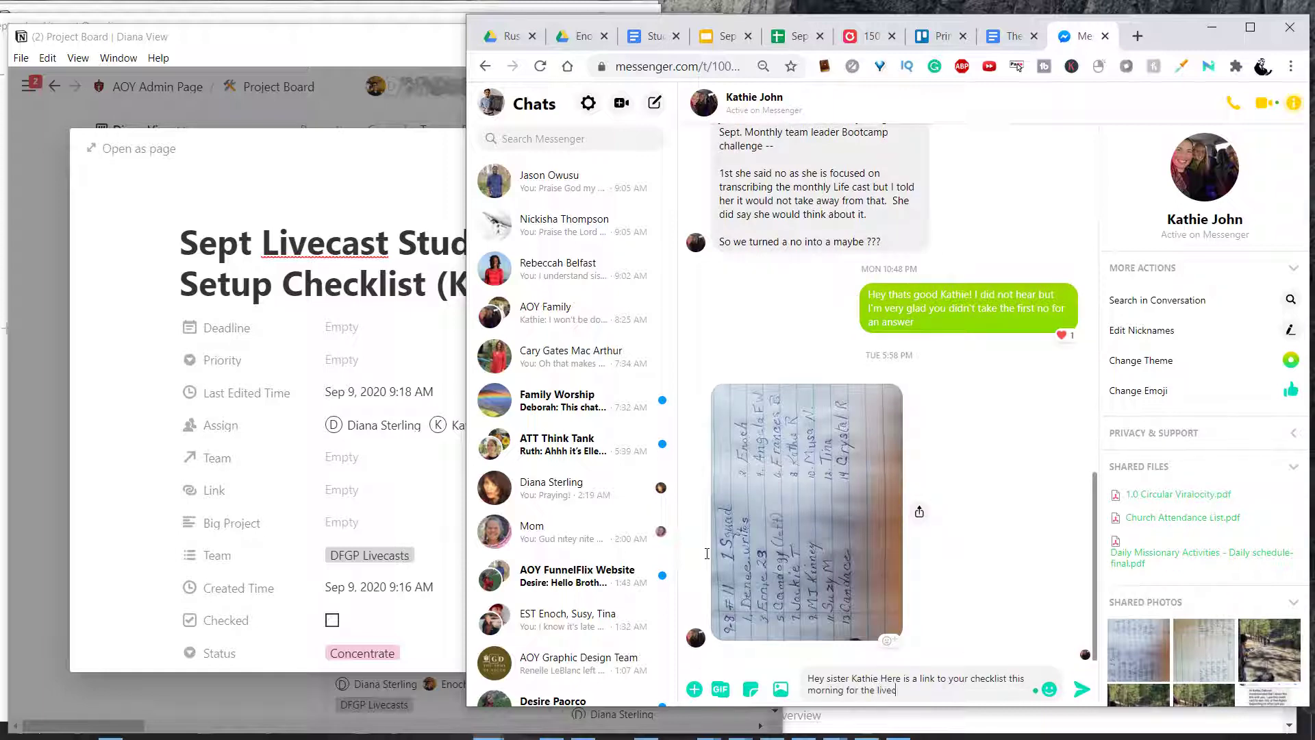
type(".")
key("shift+Return")
key("shift+Return")
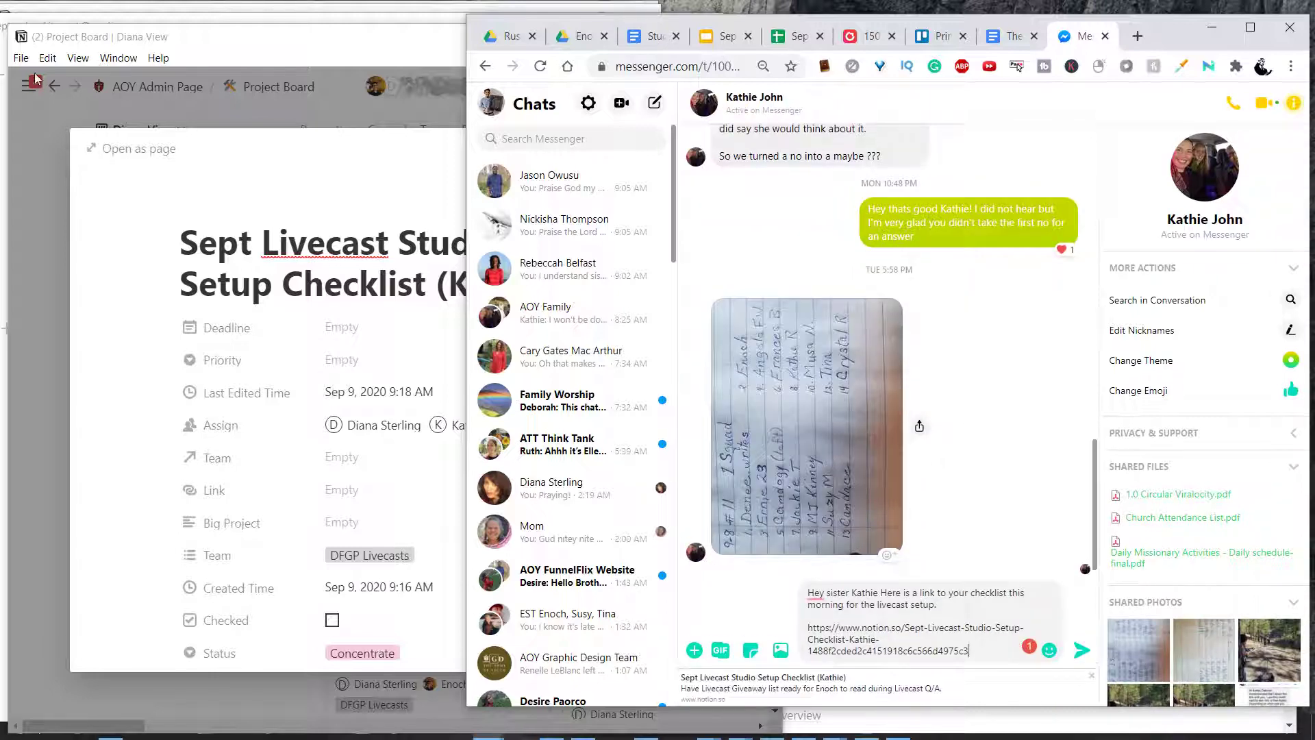
key("Return")
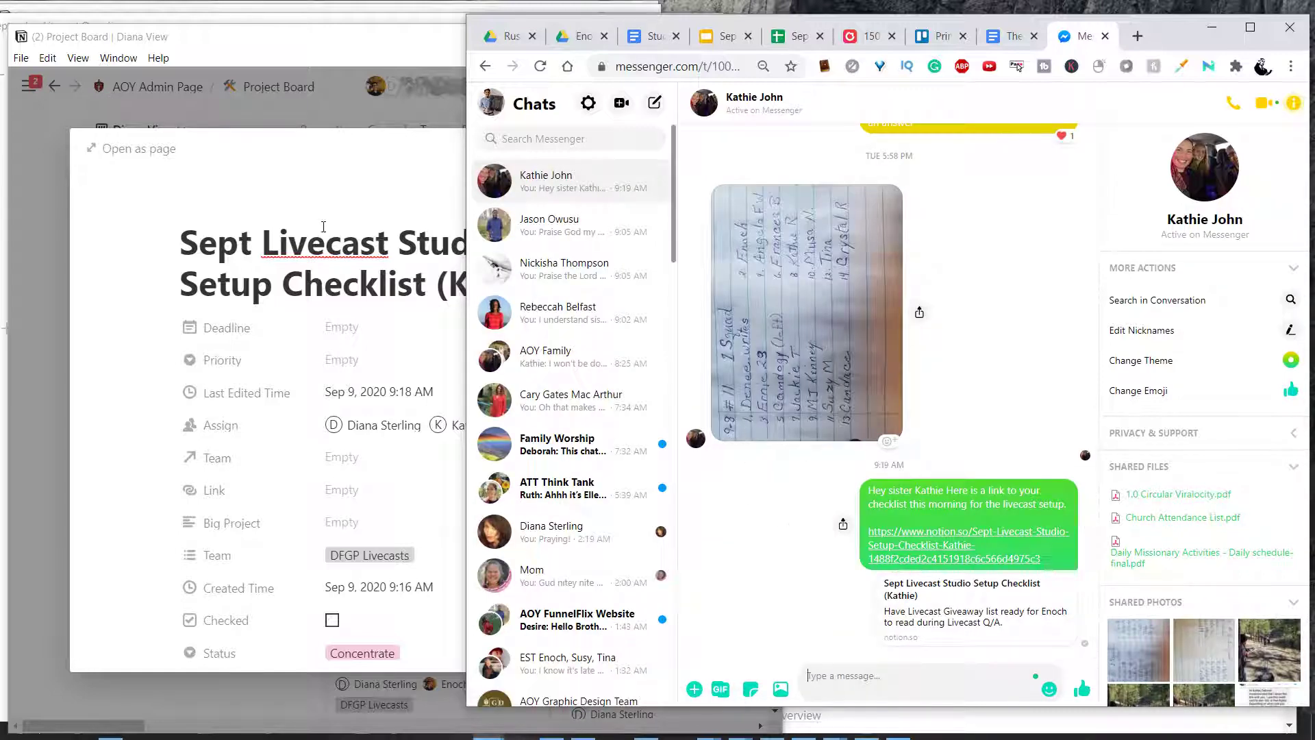
key("alt+Tab")
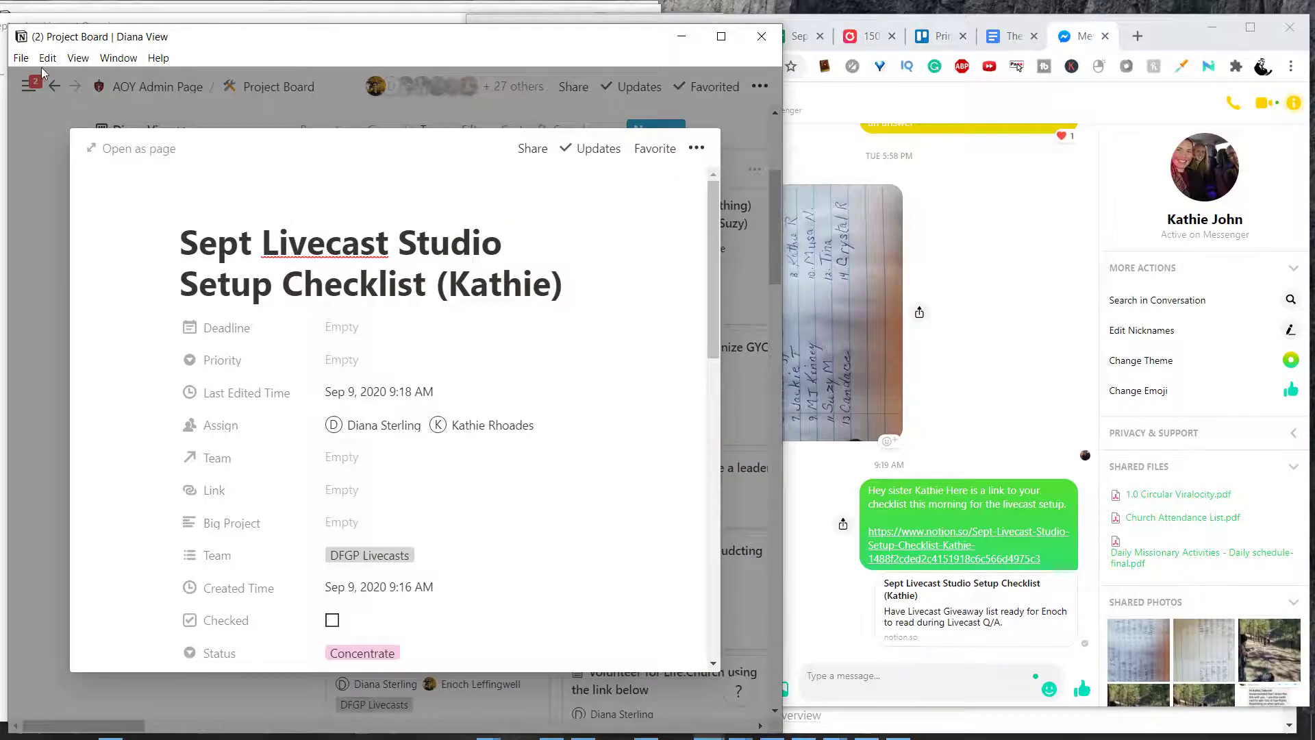
Close the checklist peek, minimize Messenger, and bring the Recording Livecasts window forward
left_click(42, 72)
mouse_move(29, 85)
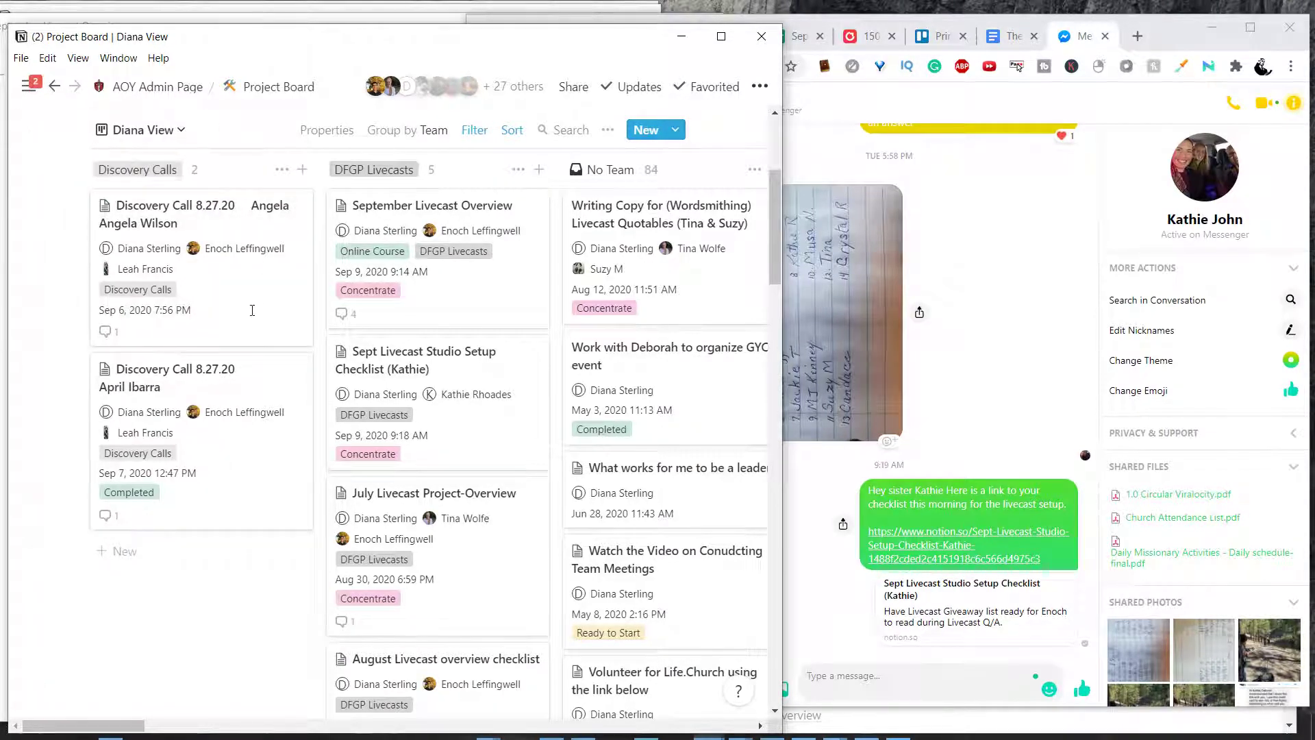
scroll(258, 343, "right", 3)
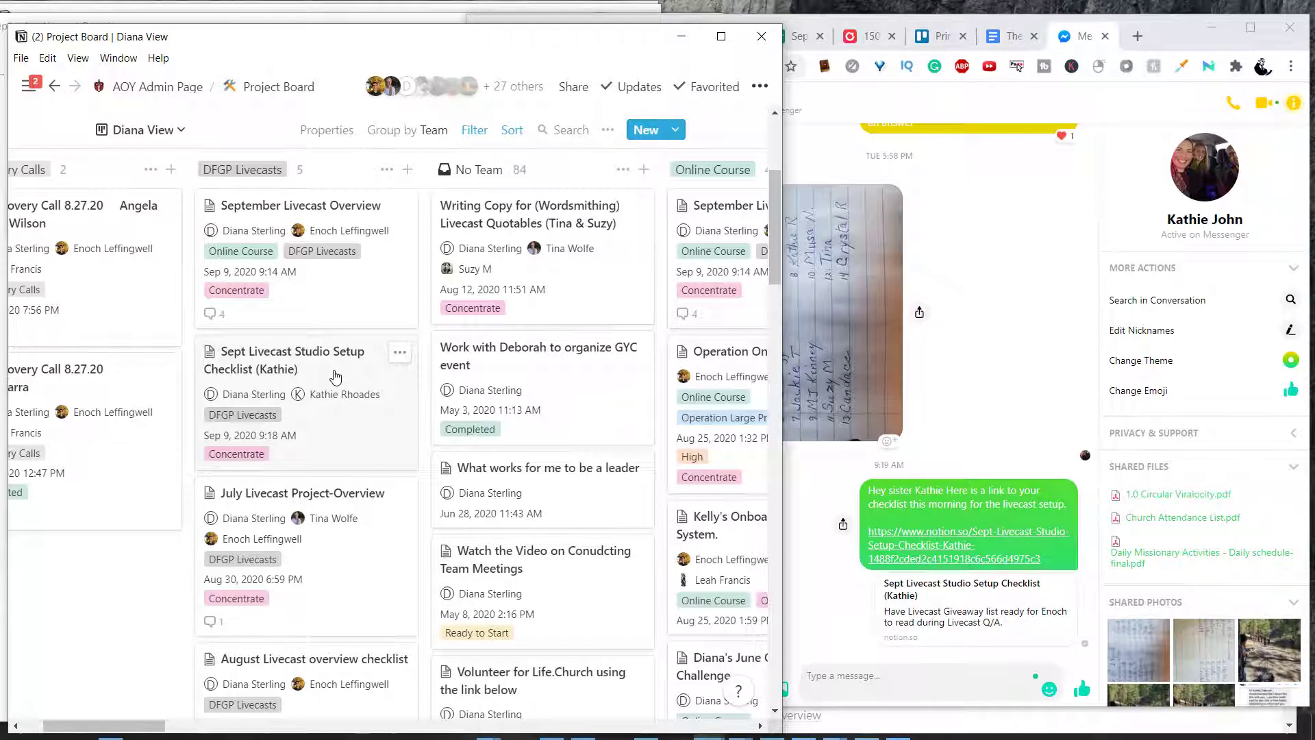
left_click(788, 349)
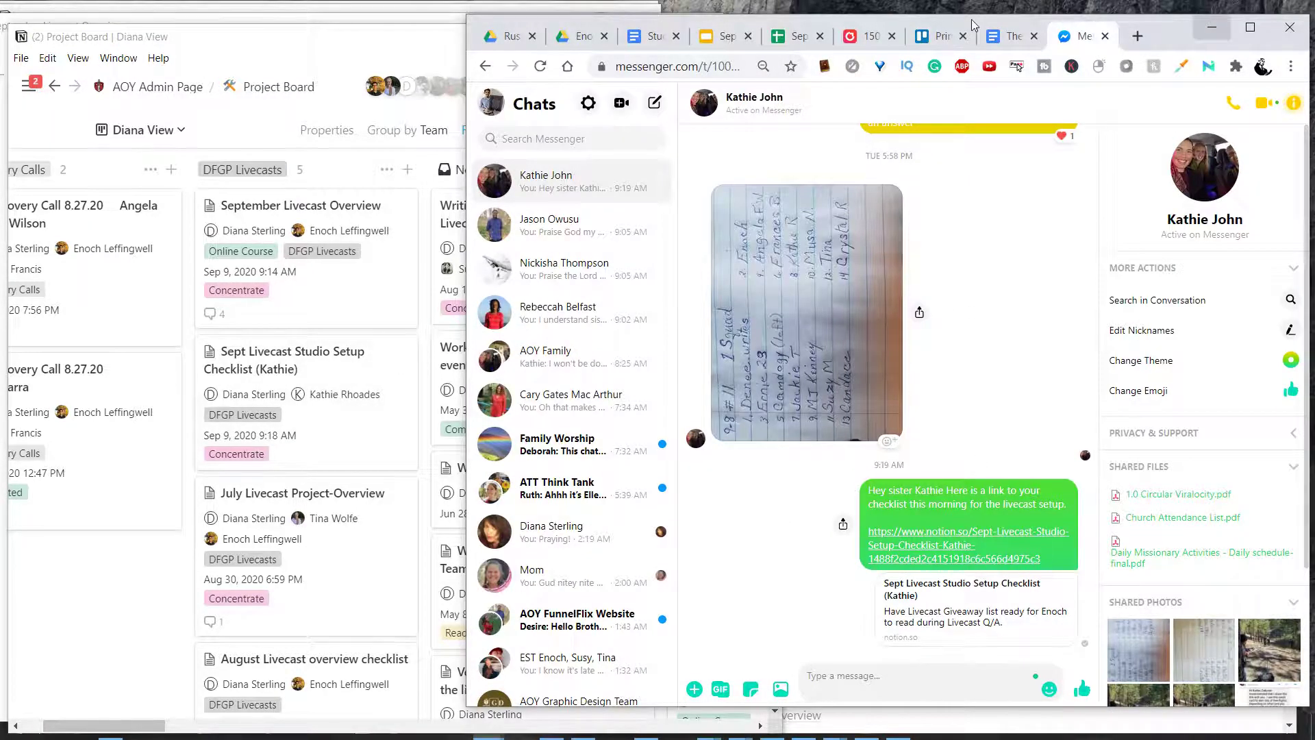
left_click(1211, 27)
left_click(957, 59)
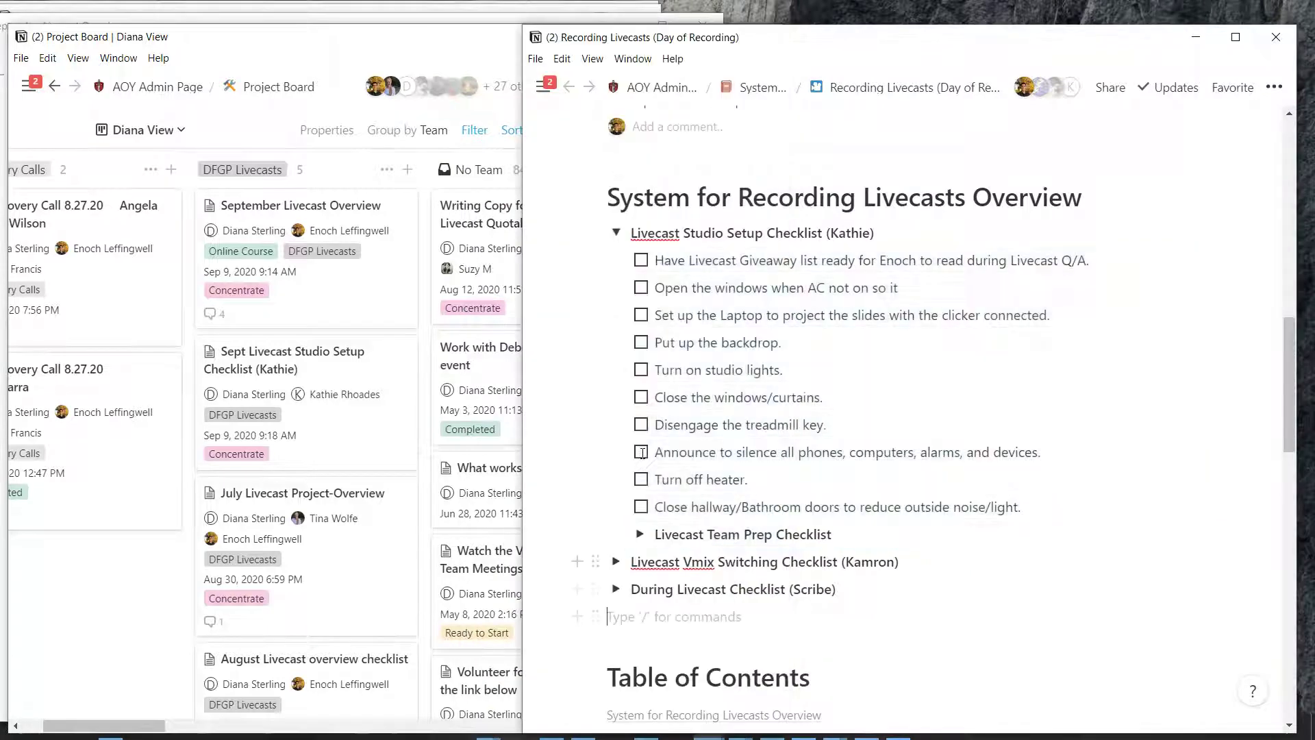
Create a 'Livecast Vmix Switching Checklist' card in DFGP Livecasts from the copied checklist heading
scroll(597, 397, "down", 3)
key("Up")
key("Up")
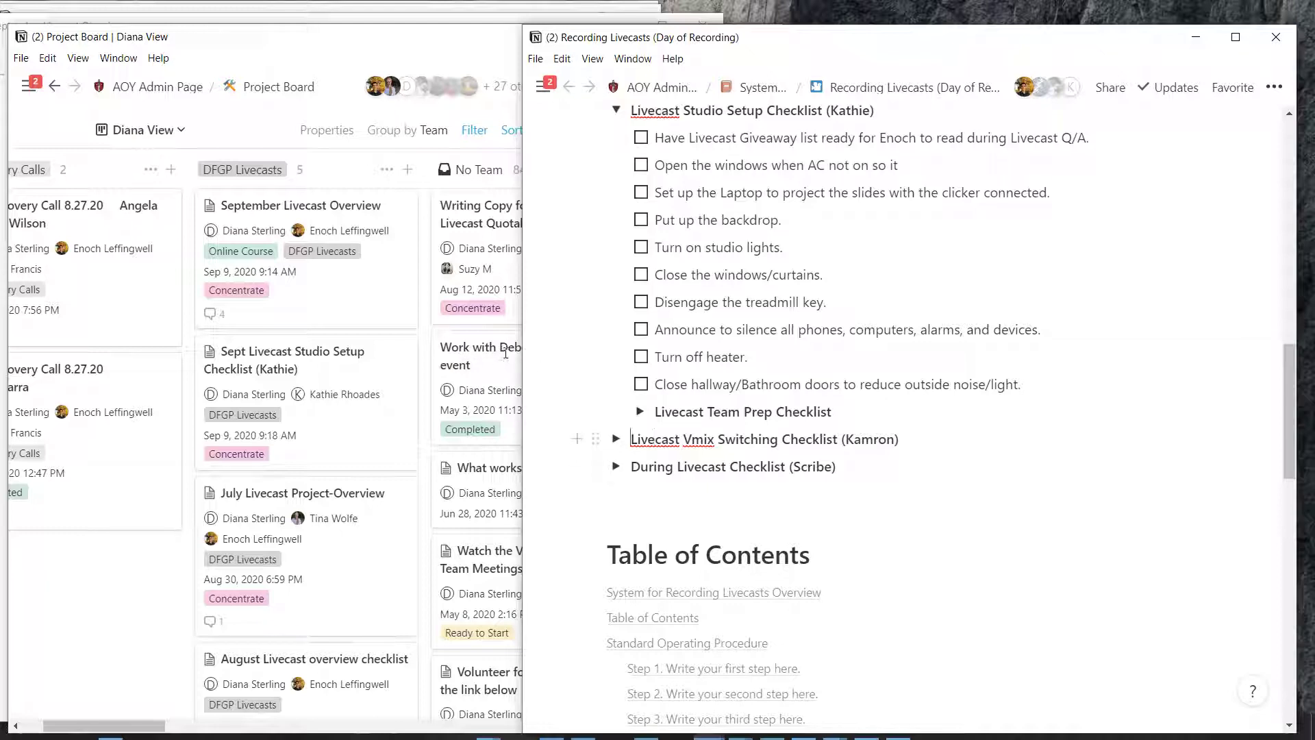
key("shift+Right")
key("shift+Right")
key("shift+Right")
key("shift+Right")
key("shift+Right")
key("shift+Right")
key("shift+Right")
key("shift+Right")
key("shift+Right")
key("shift+Right")
key("shift+Right")
key("shift+Right")
key("shift+Right")
key("shift+Right")
key("shift+Right")
key("shift+Right")
key("shift+Right")
key("shift+Right")
key("shift+Right")
key("shift+Right")
key("ctrl+c")
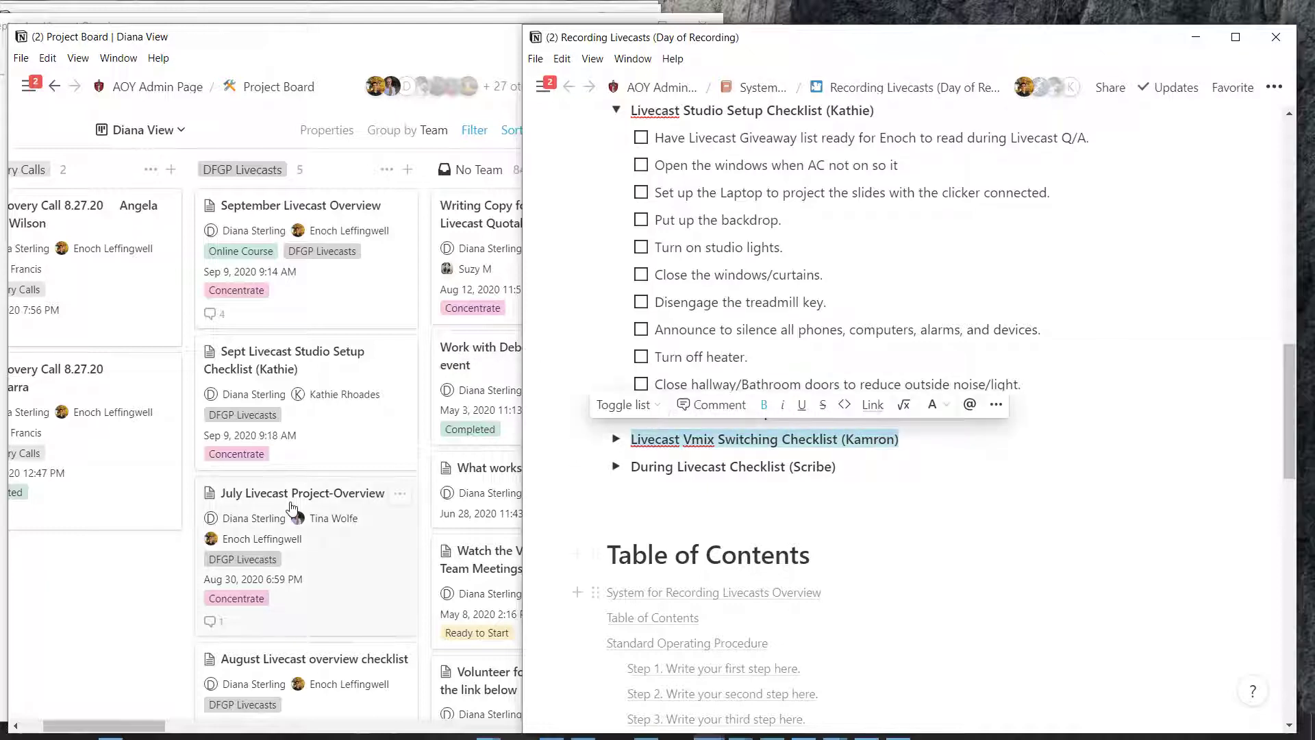
scroll(274, 488, "down", 6)
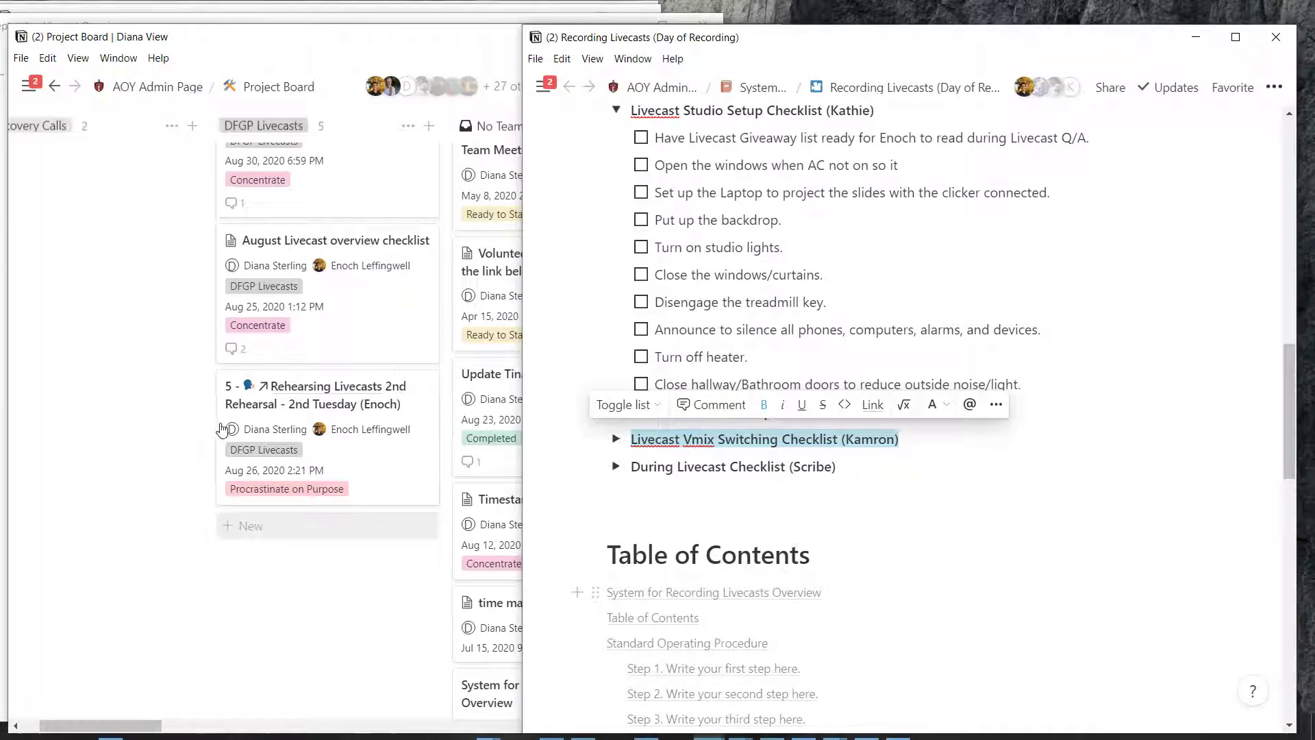
scroll(233, 436, "up", 8)
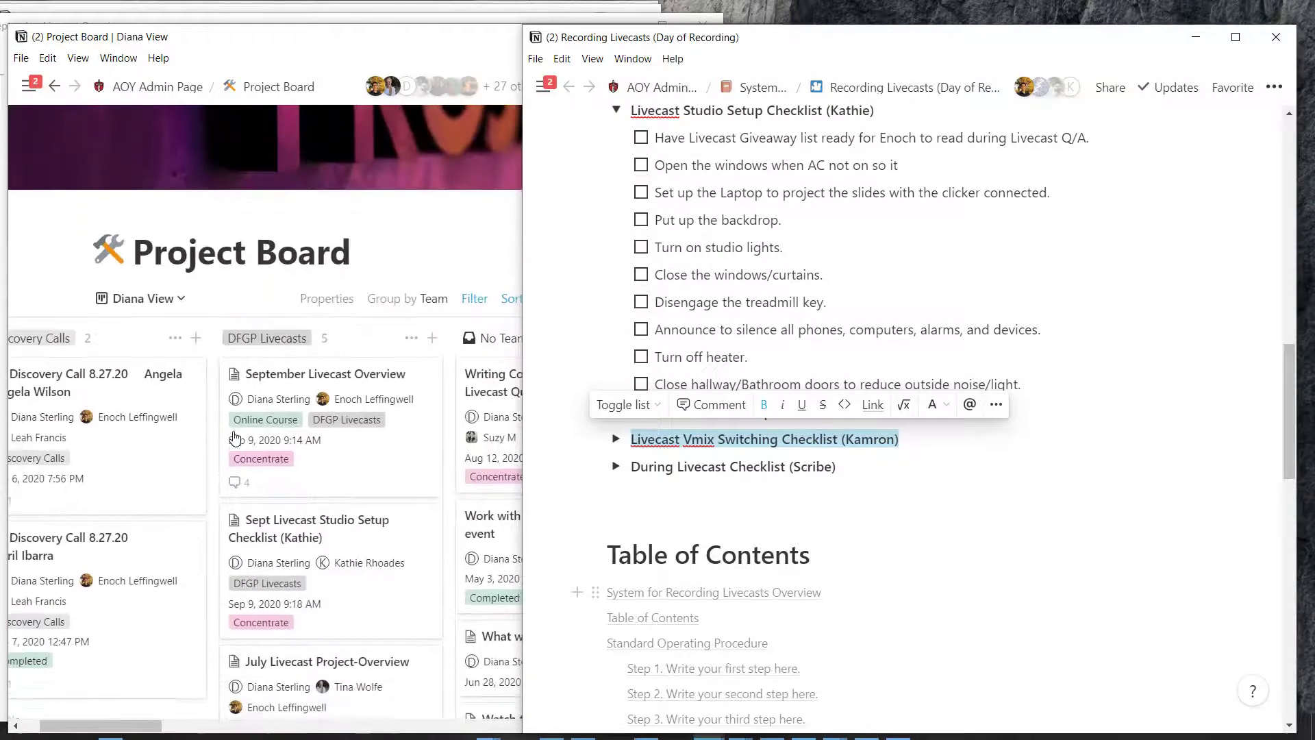
scroll(235, 437, "down", 5)
left_click(247, 635)
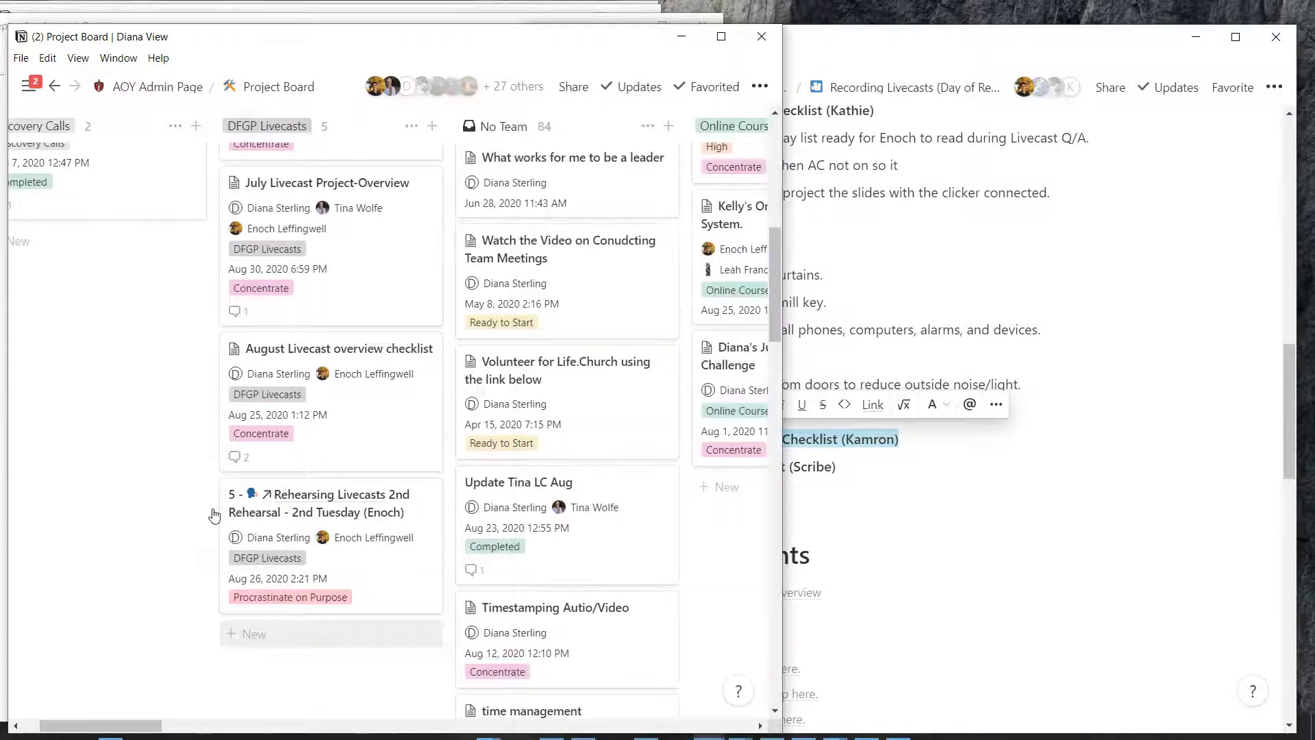
key("ctrl+v")
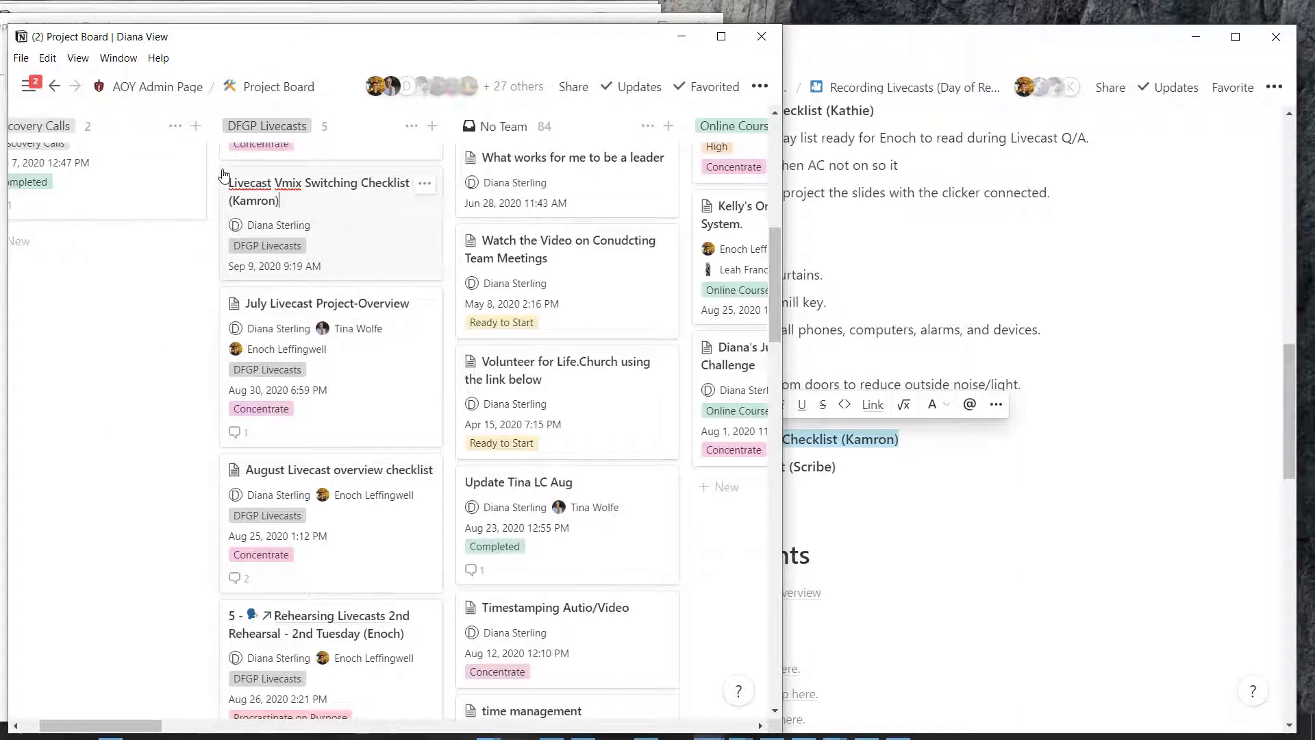
Start the Vmix card as an empty page and expand the Vmix checklist on Recording Livecasts
left_click(299, 188)
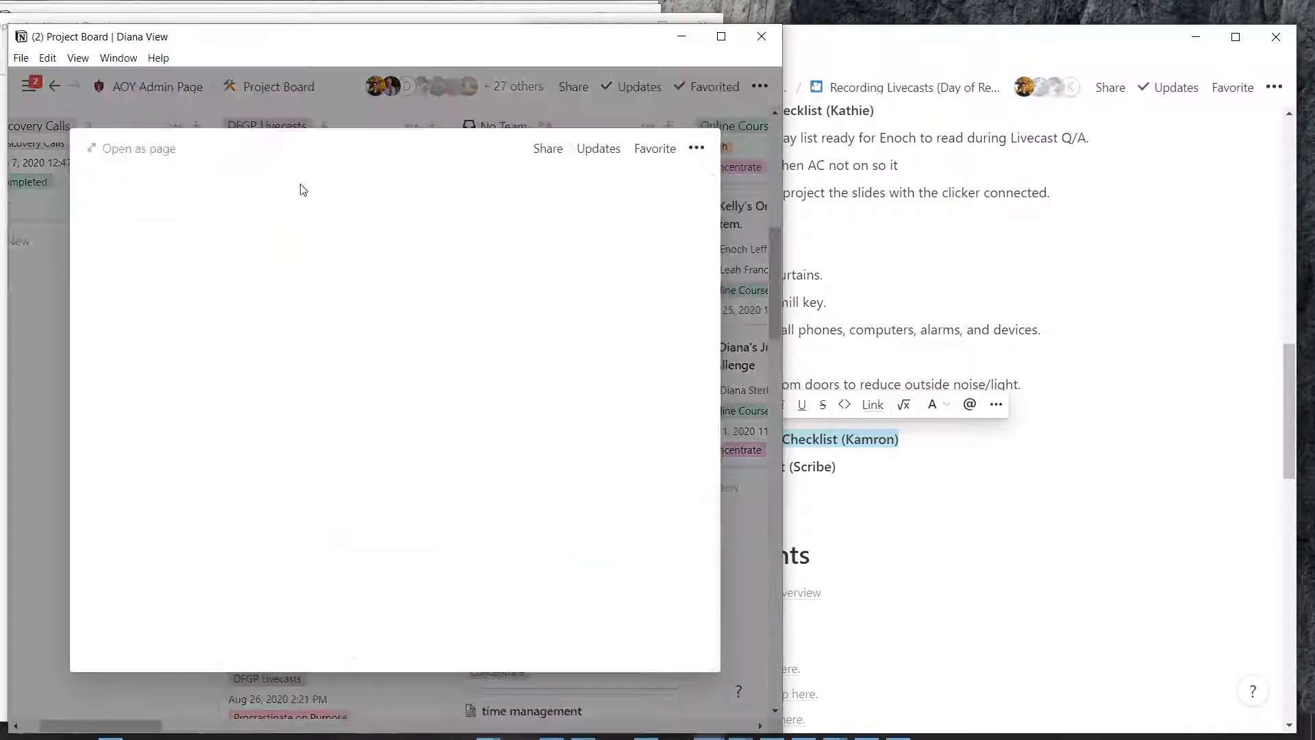
scroll(374, 404, "down", 6)
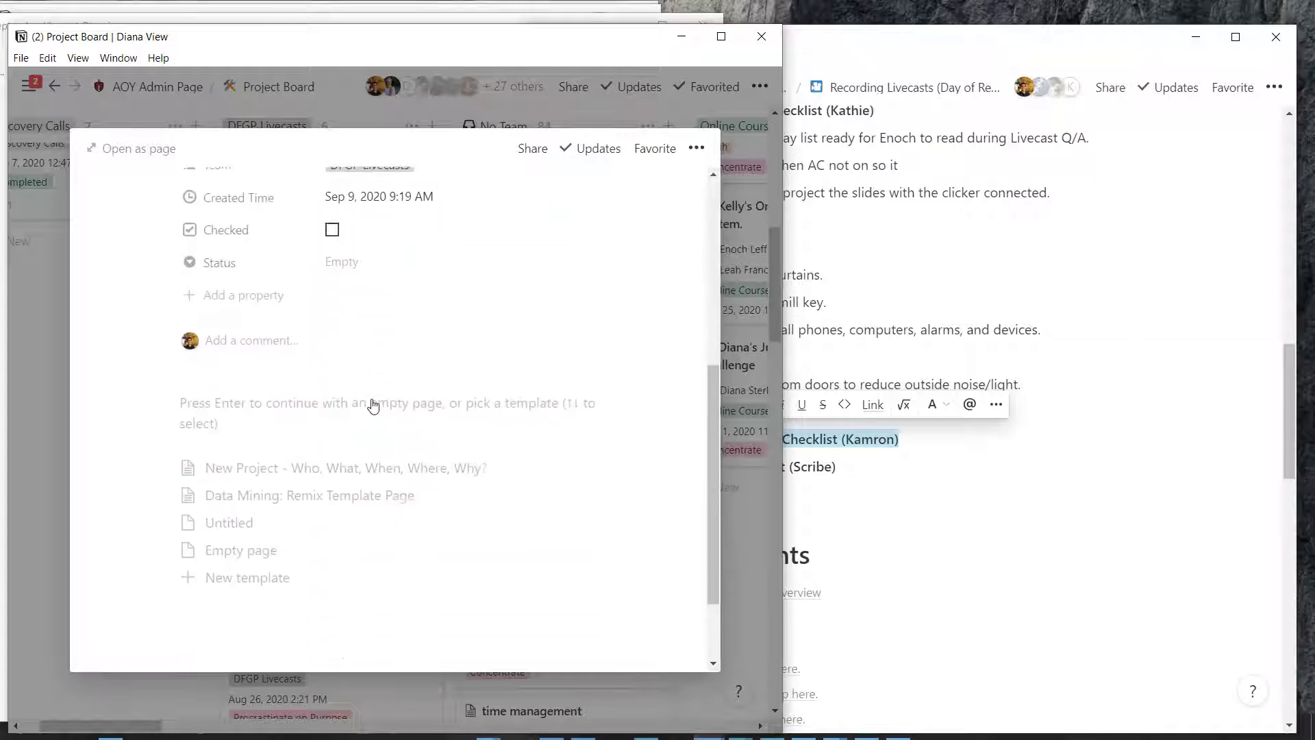
key("alt+Tab")
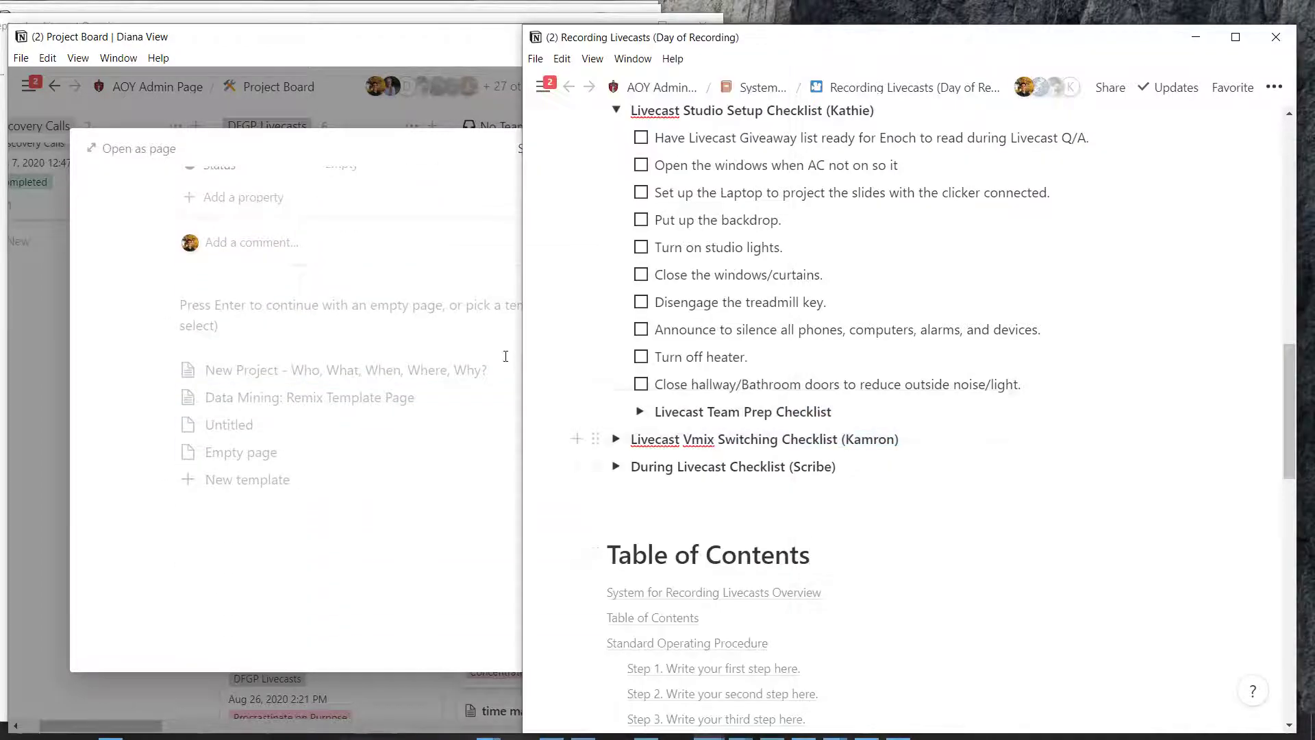
left_click(616, 439)
scroll(614, 471, "down", 4)
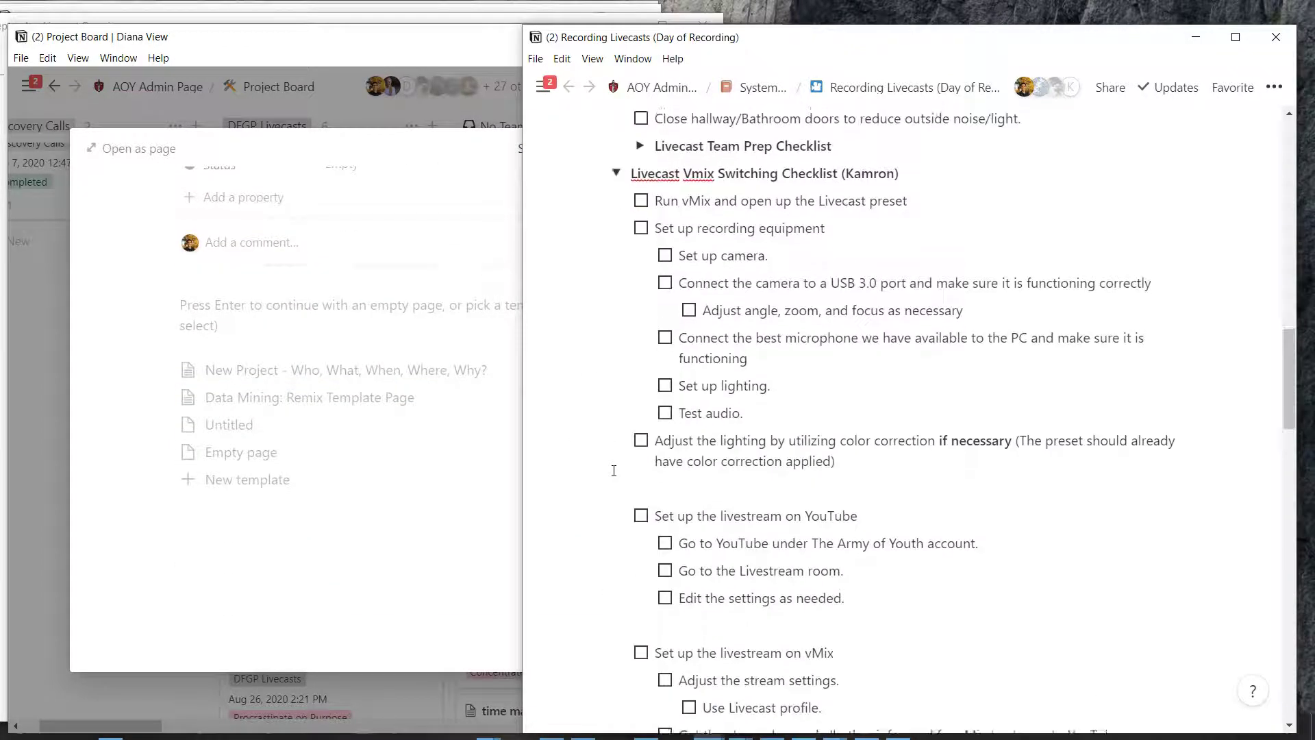
scroll(614, 470, "up", 2)
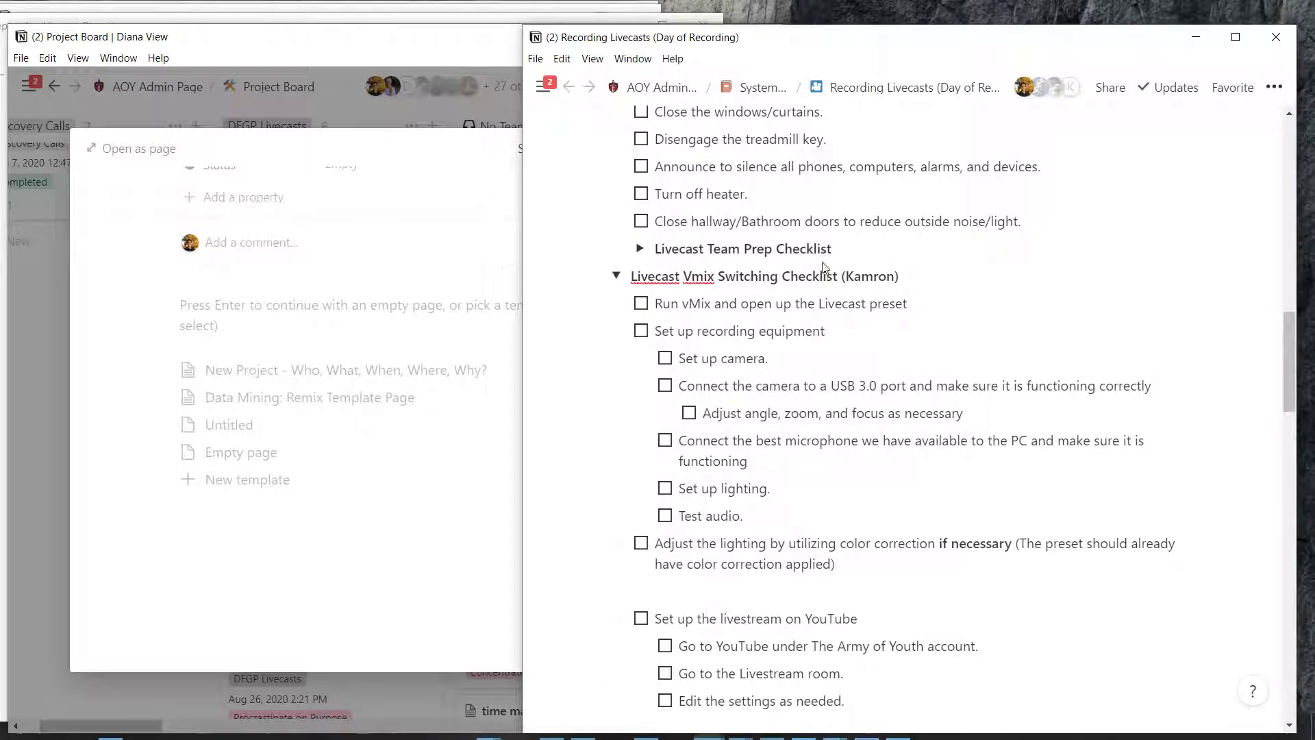
left_click_drag(826, 269, 591, 494)
scroll(591, 494, "up", 10)
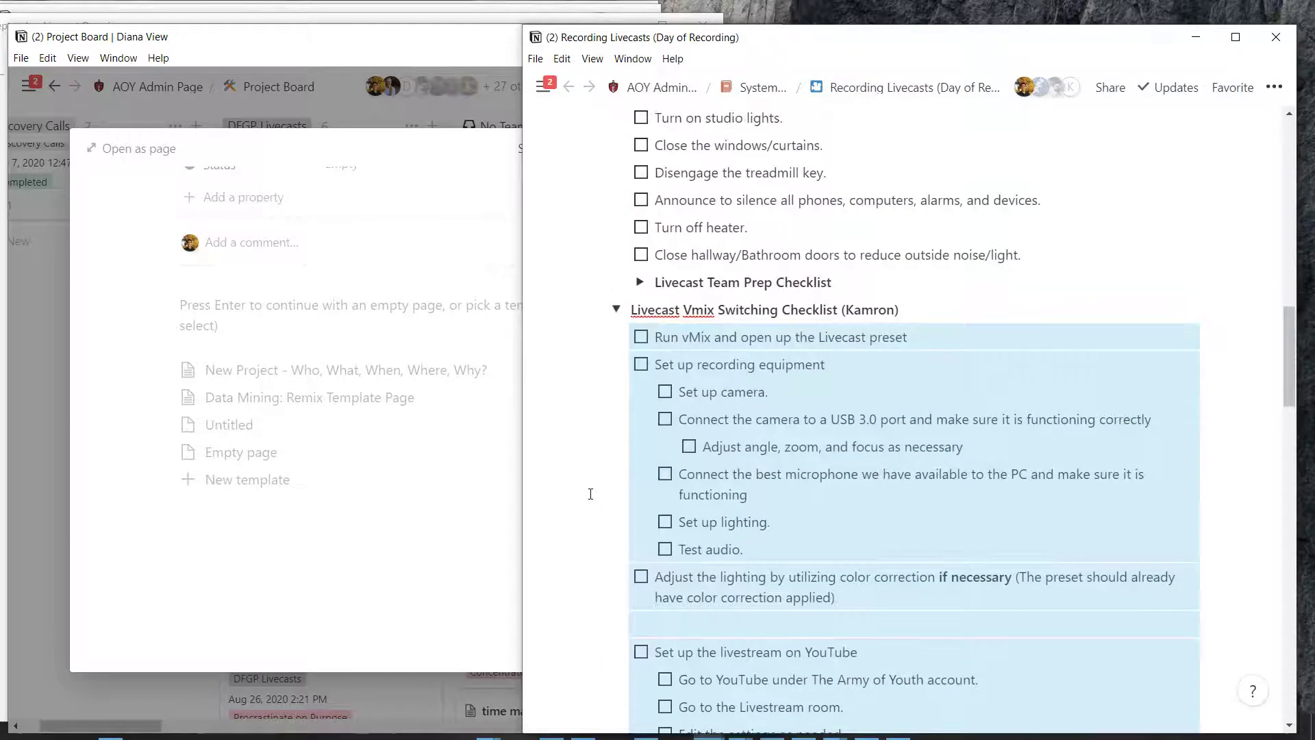
left_click(385, 439)
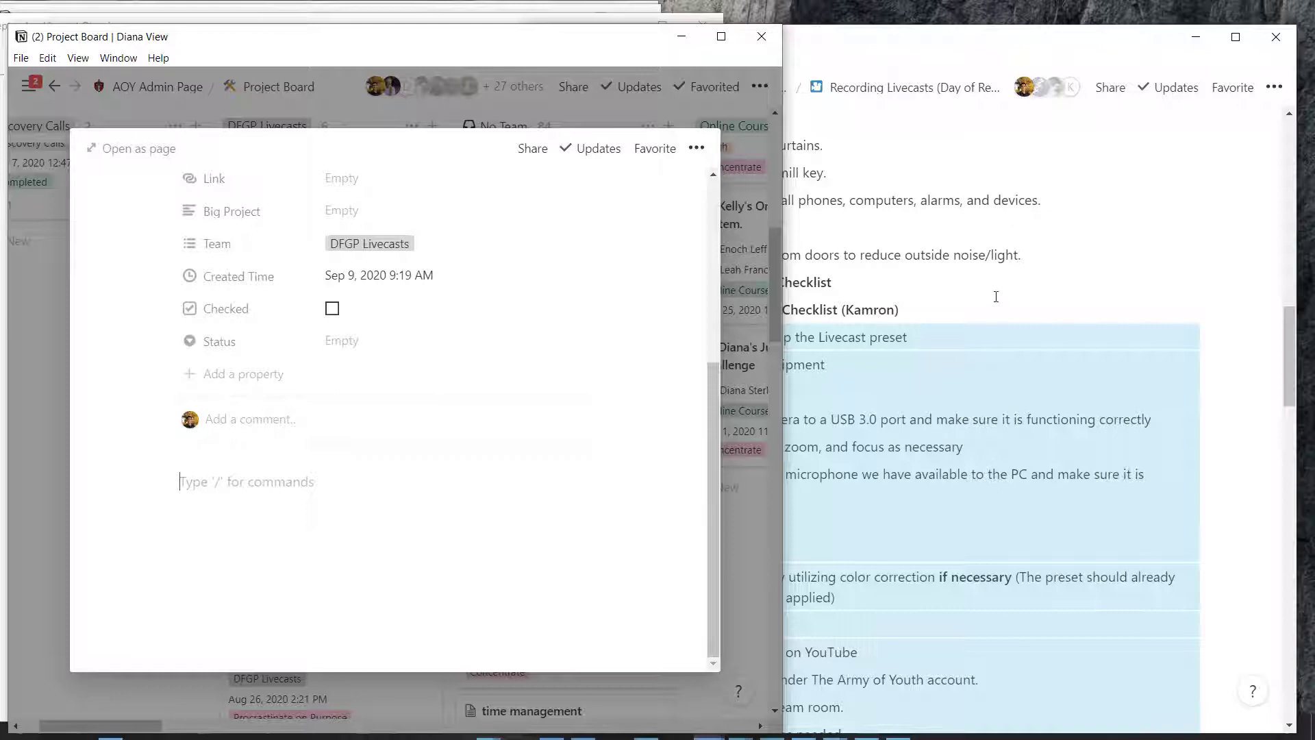
Copy the whole Vmix switching checklist block and paste it into the card's page
left_click(980, 272)
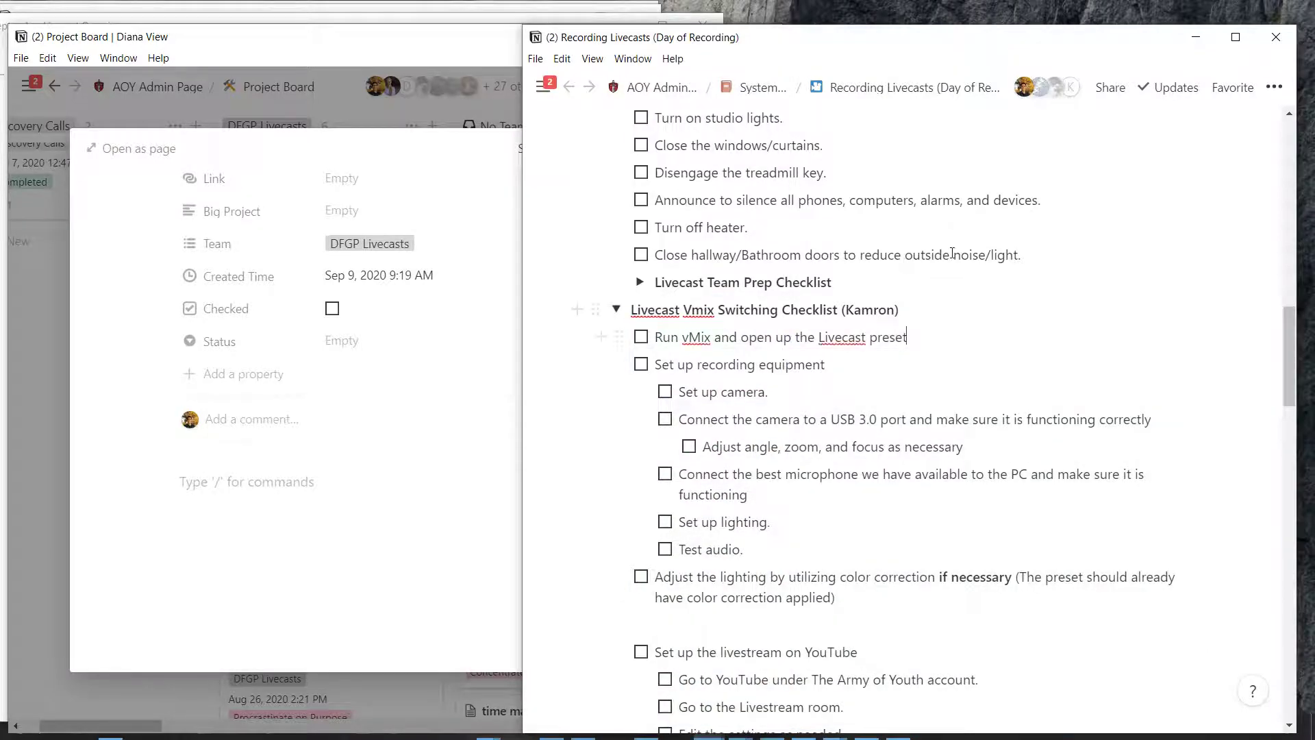
key("ctrl+shift+Left")
key("ctrl+shift+Left")
key("ctrl+shift+Left")
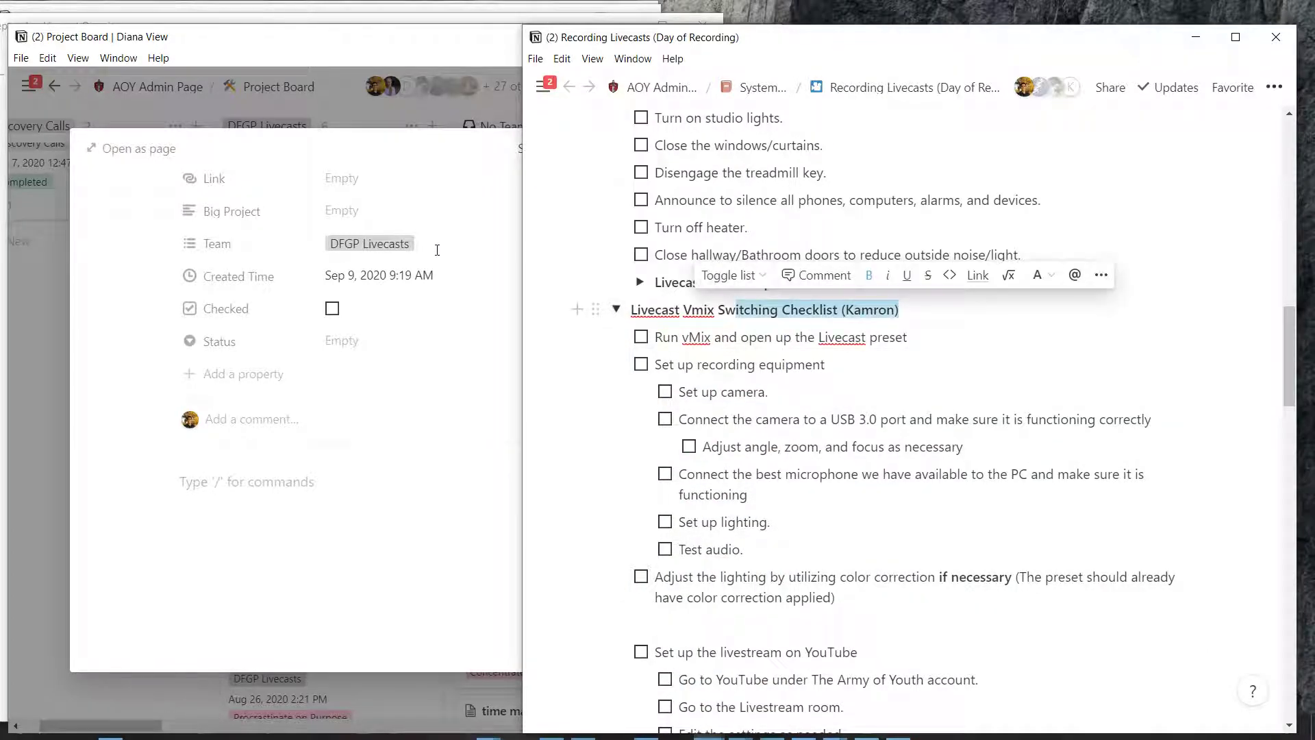
key("Escape")
left_click(224, 393)
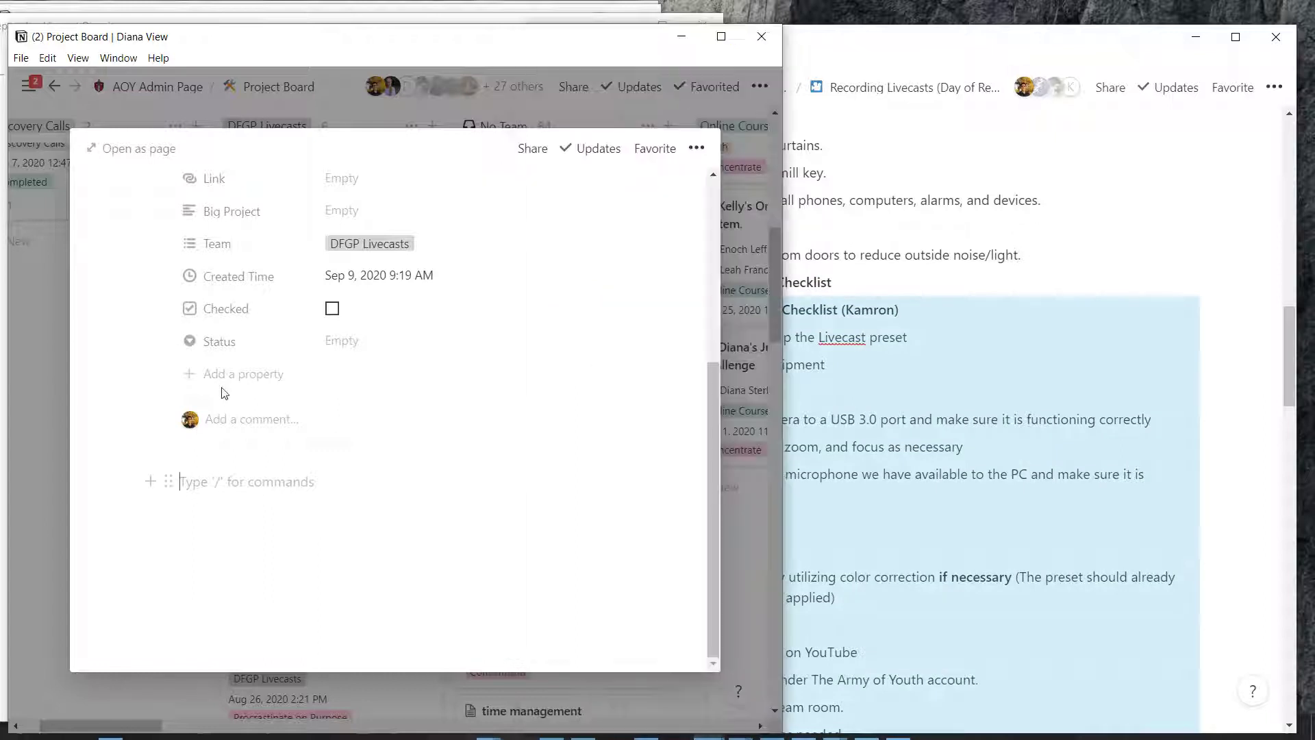
type("Livecast Vmix Switching Checklist (Kamron)")
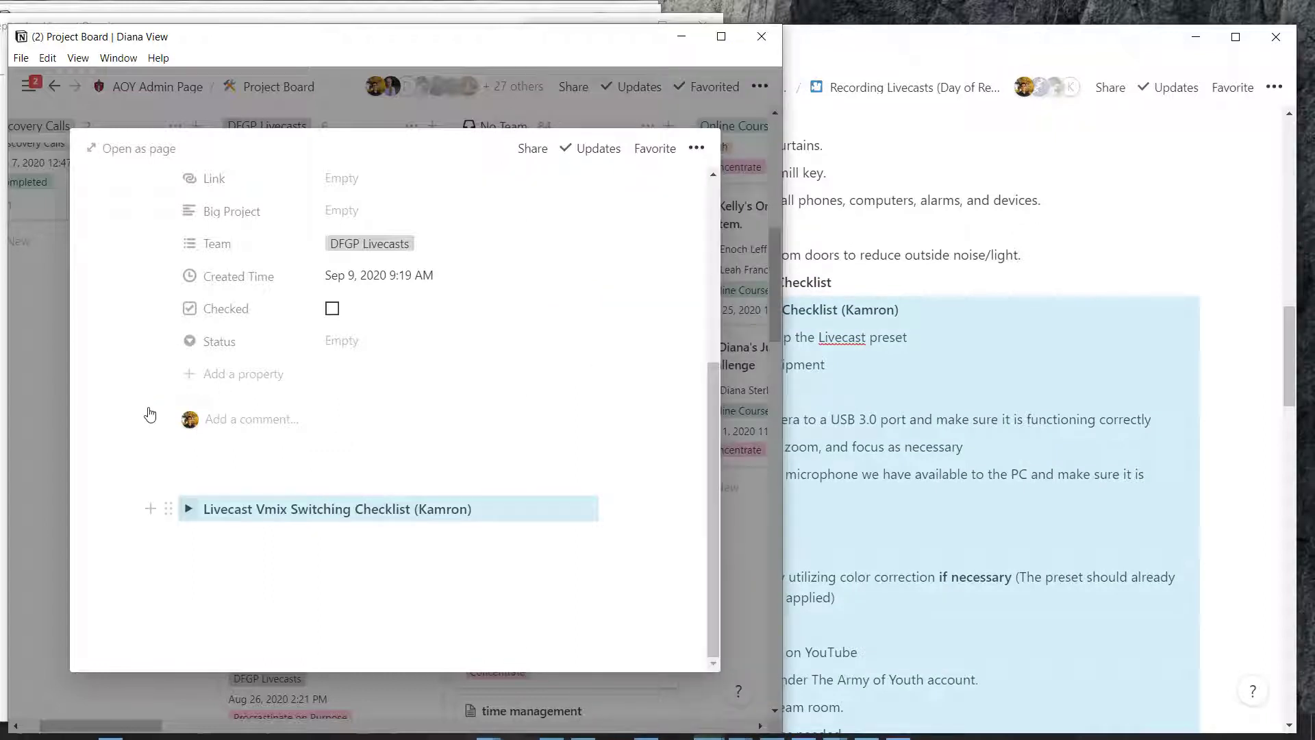
key("ctrl+Return")
scroll(151, 413, "down", 3)
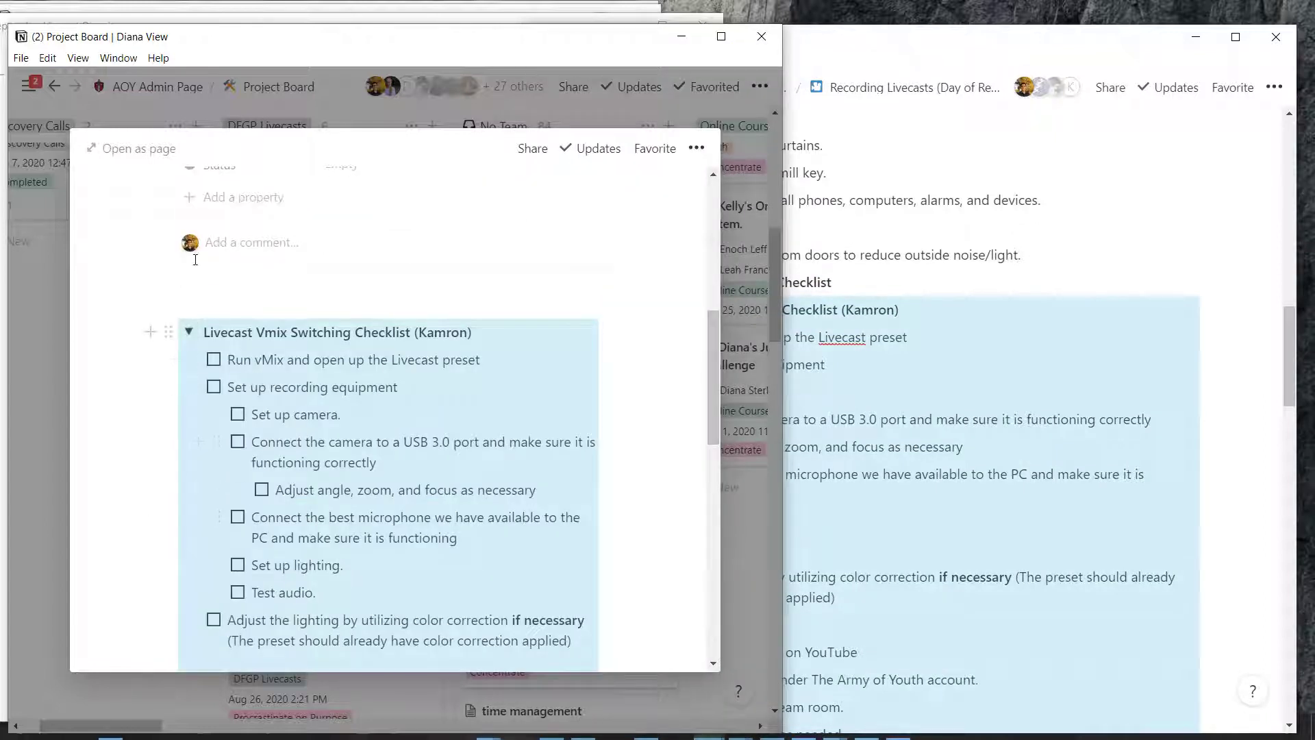
Turn the pasted checklist toggle into plain text and review the switching to-dos
left_click(169, 264)
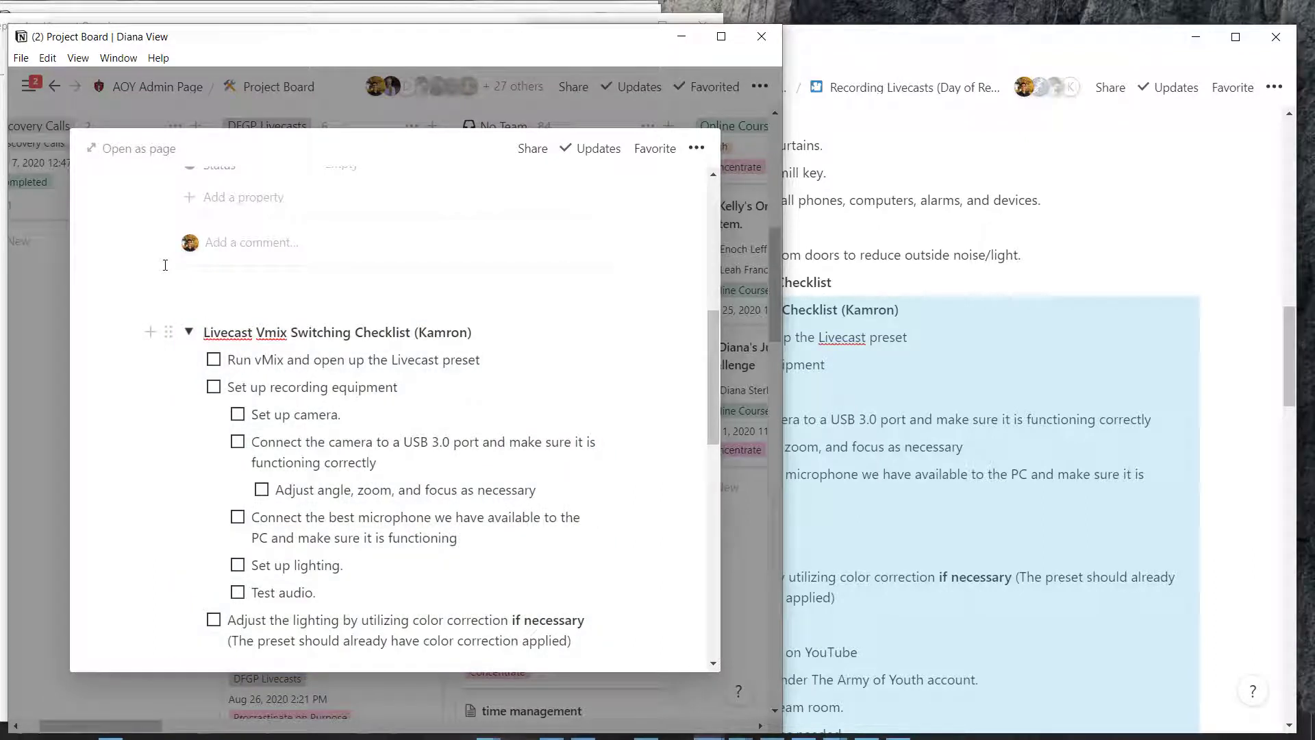
key("BackSpace")
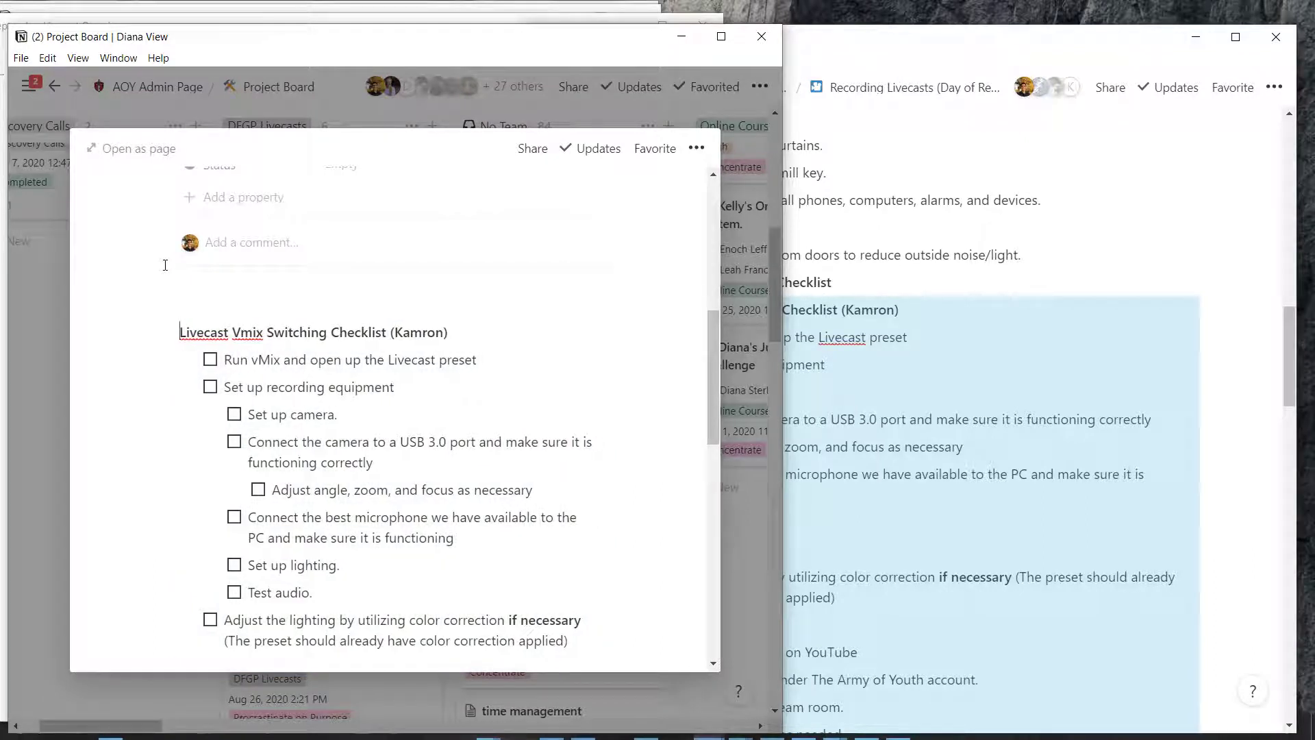
scroll(249, 331, "down", 15)
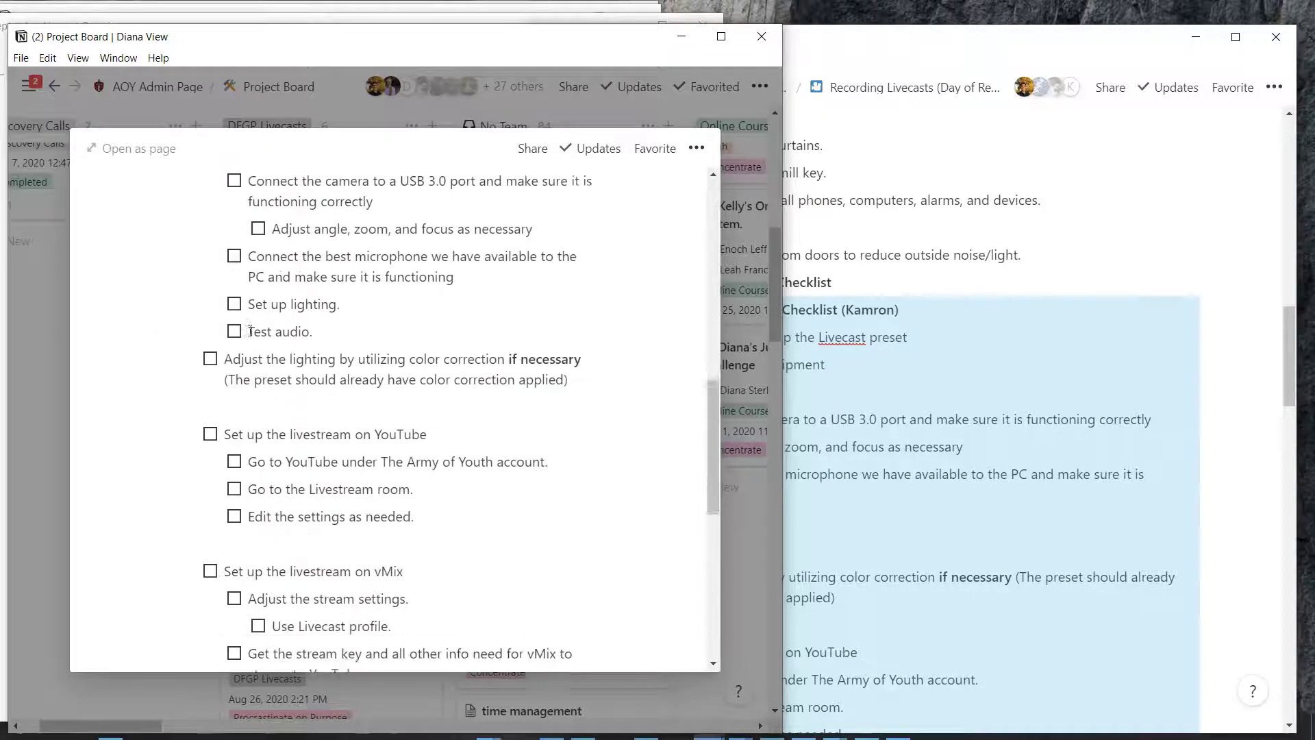
scroll(249, 331, "up", 18)
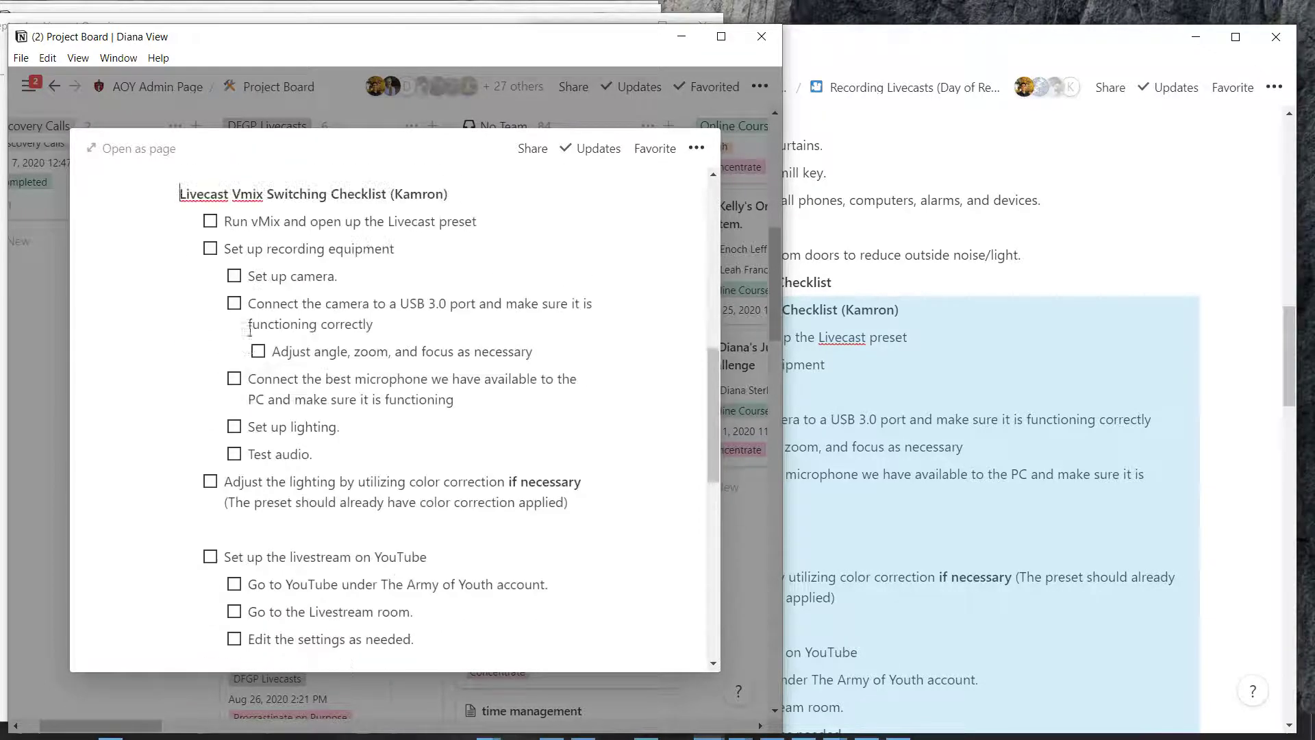
scroll(240, 484, "up", 3)
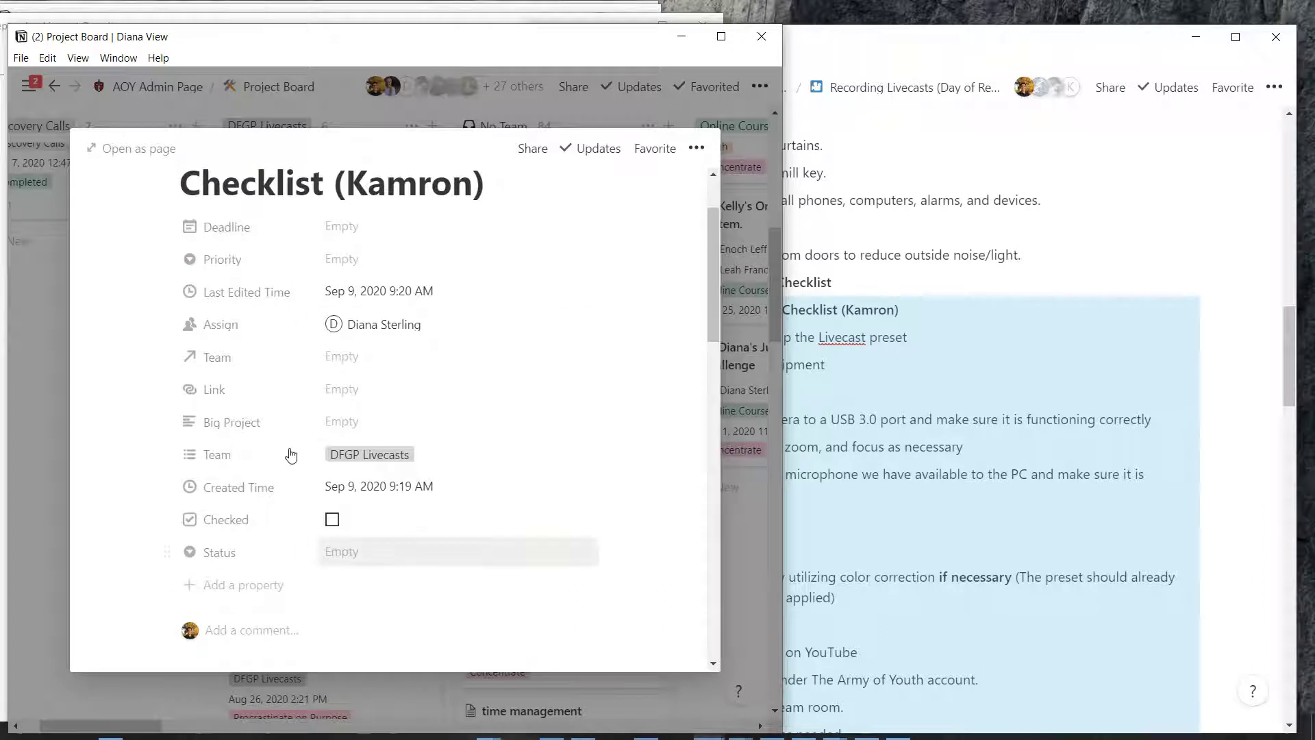
Set the Vmix card's status to Concentrate and prefix its title with 'Sept'
left_click(341, 552)
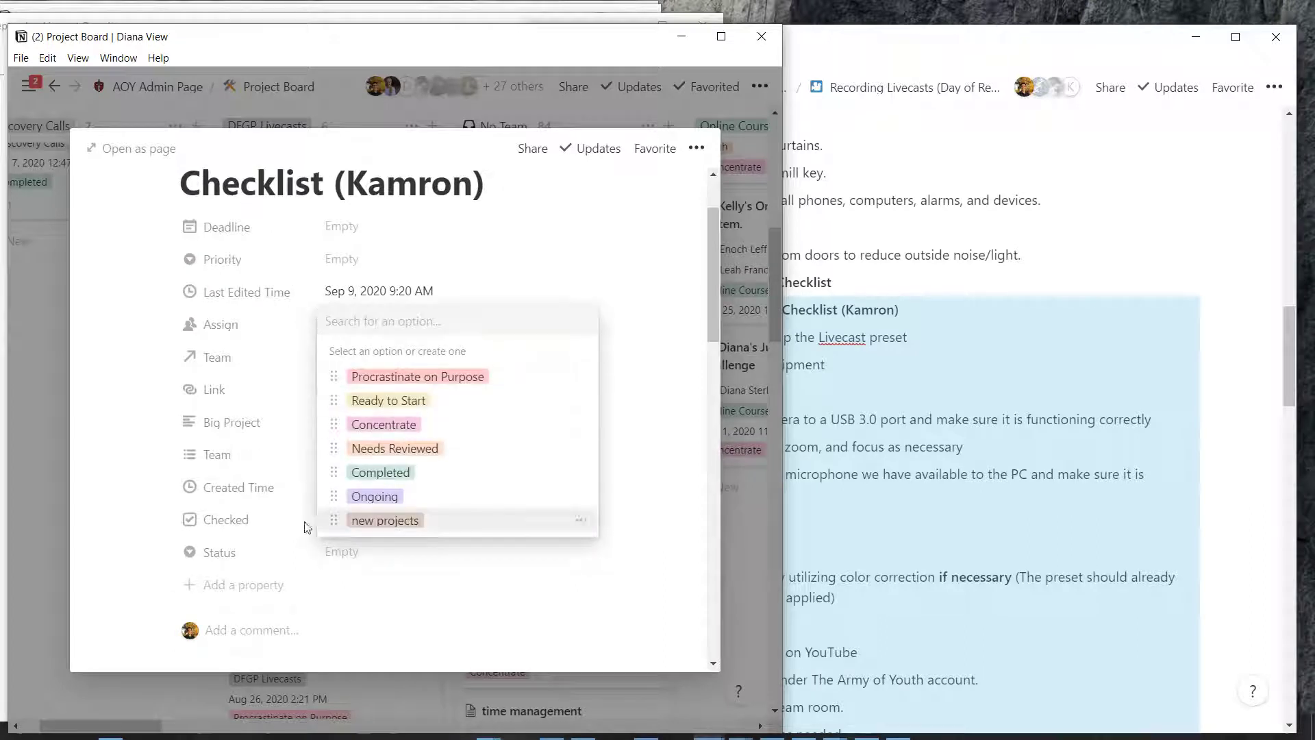
key("Return")
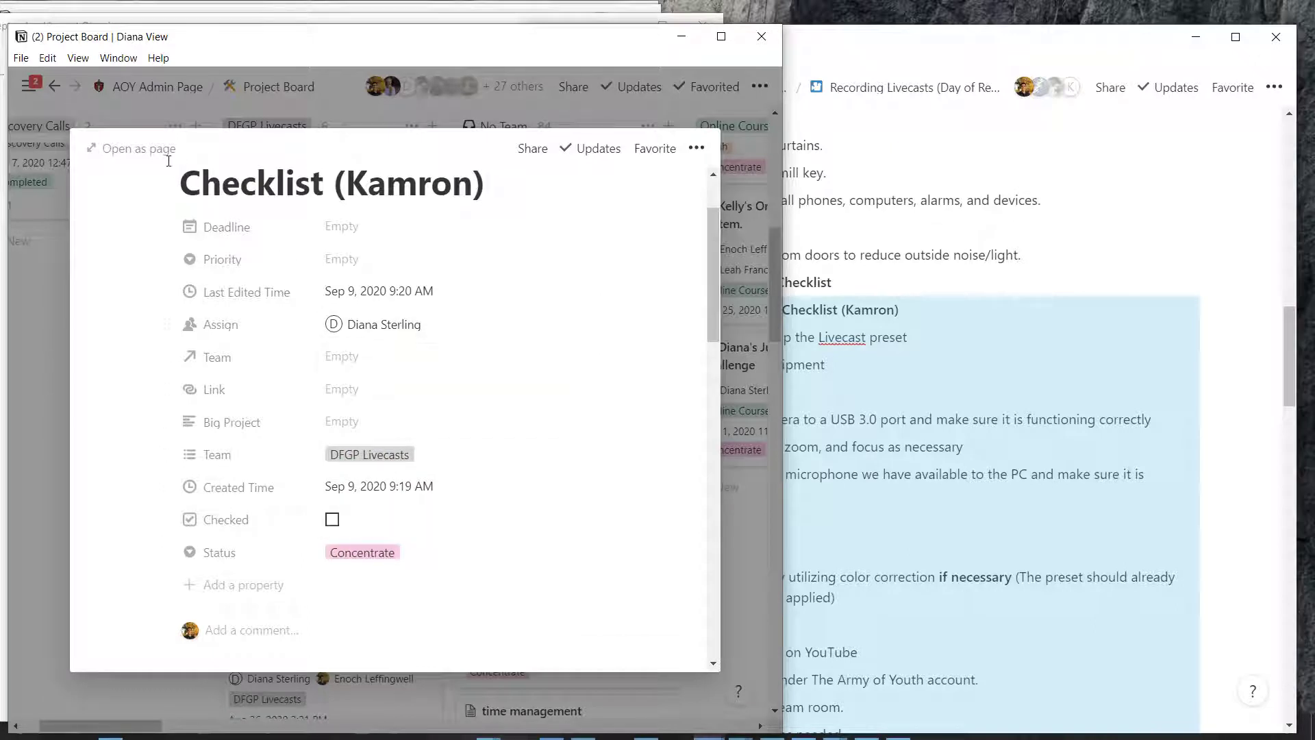
scroll(169, 168, "up", 2)
type("Sept Livecast Vmix Switching")
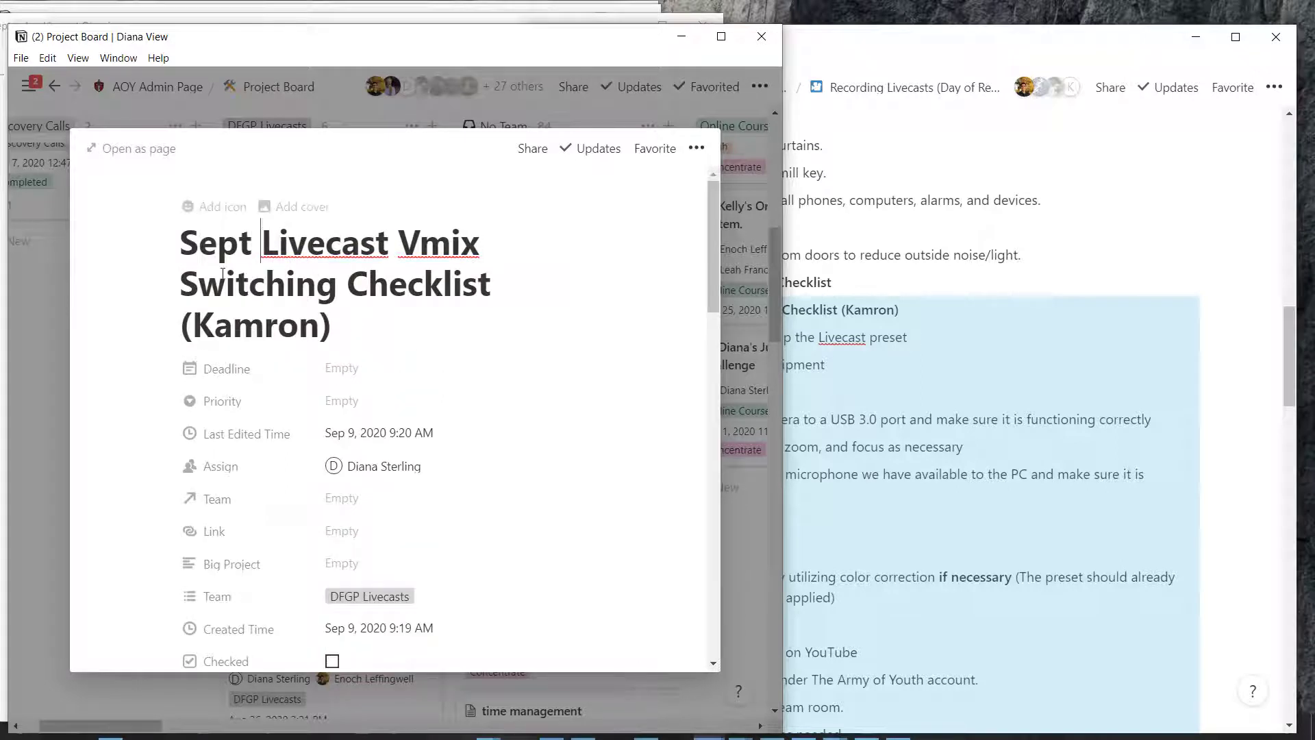
scroll(220, 259, "down", 2)
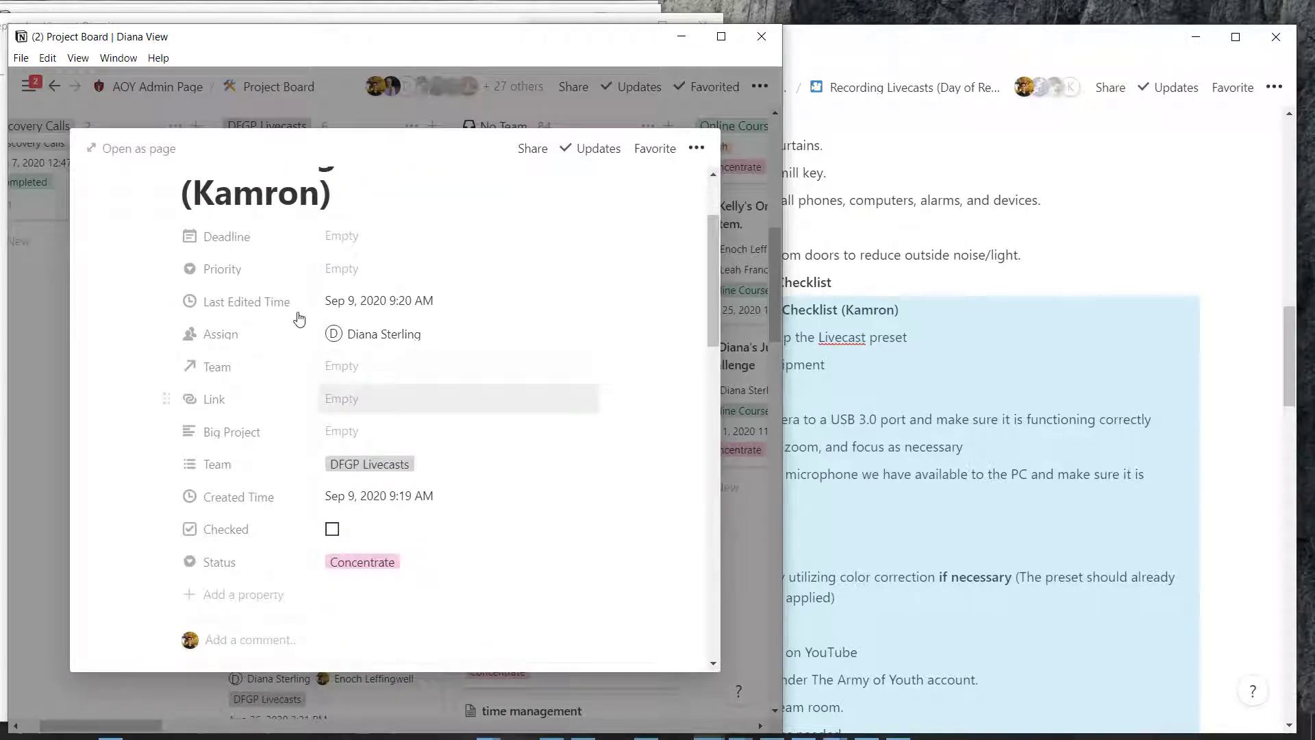
Add the checklist's owner as a second assignee and close the card
left_click(364, 333)
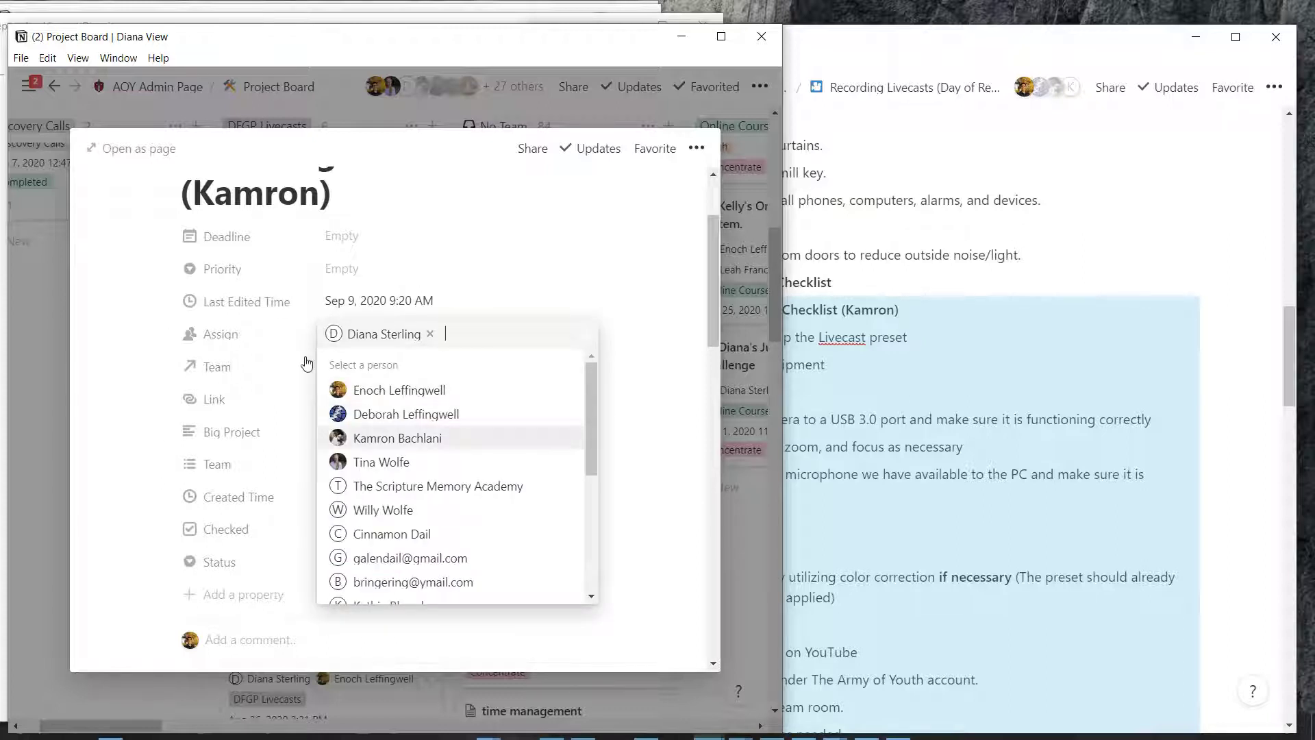
left_click(398, 438)
left_click(531, 277)
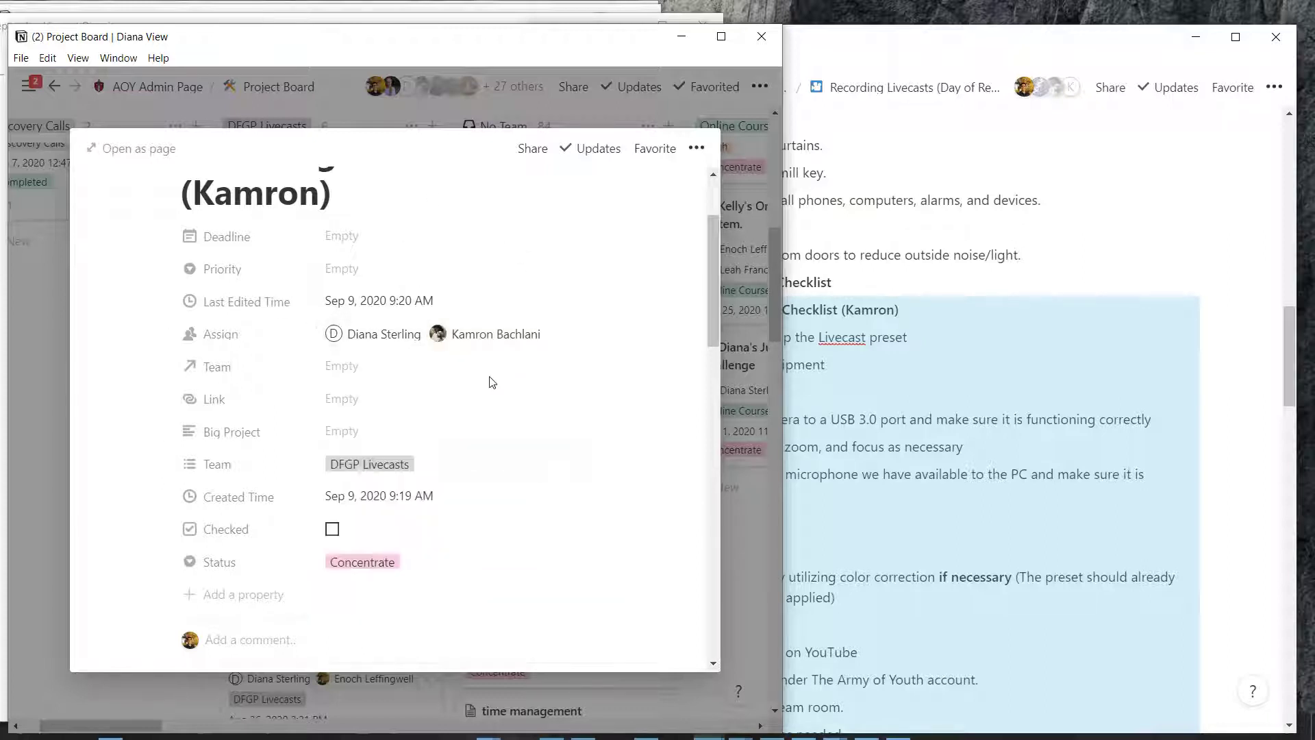
scroll(492, 381, "up", 2)
scroll(488, 381, "down", 8)
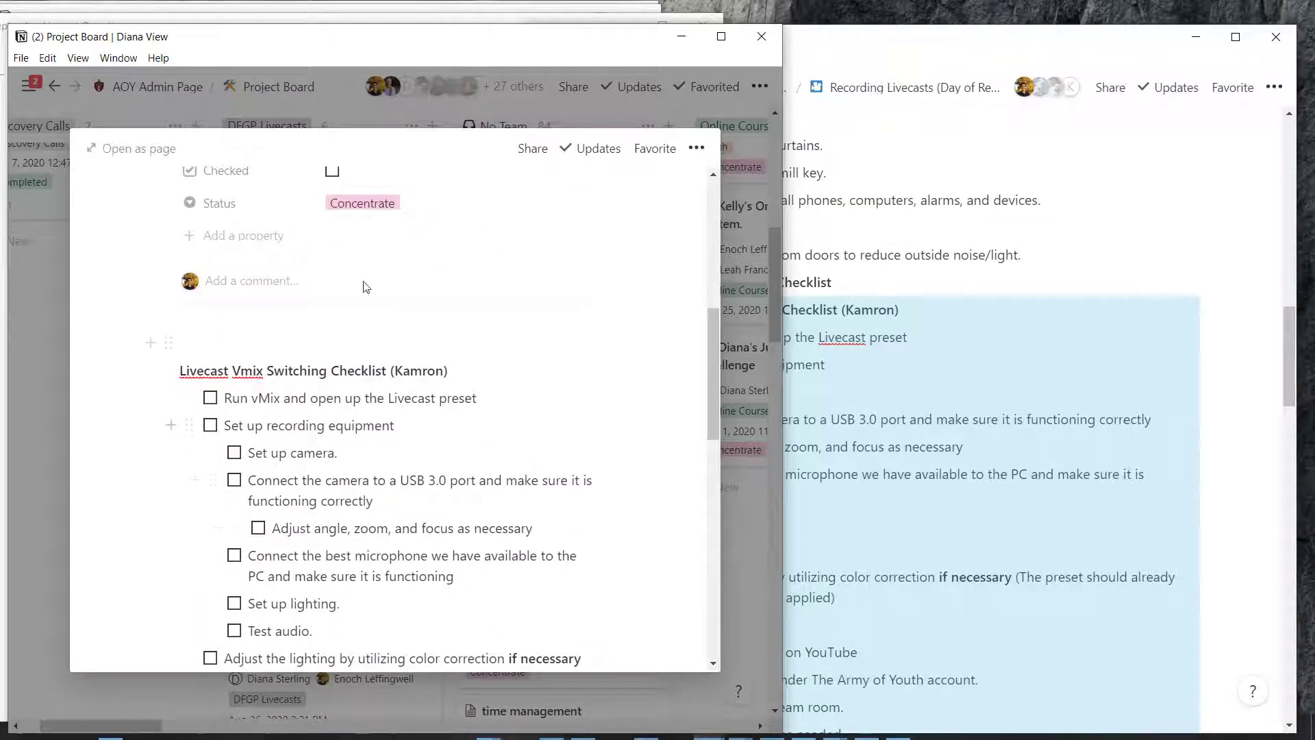
scroll(299, 185, "down", 7)
scroll(287, 244, "up", 9)
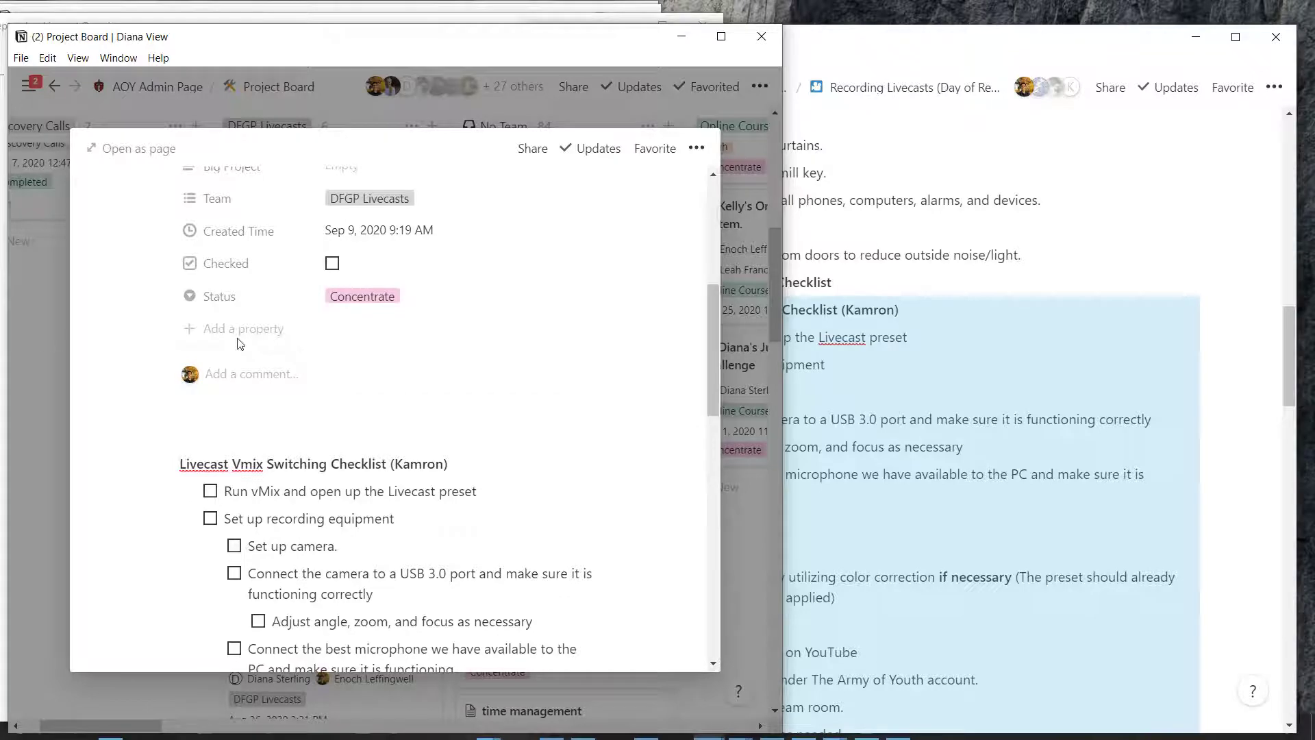
key("Escape")
scroll(312, 292, "up", 8)
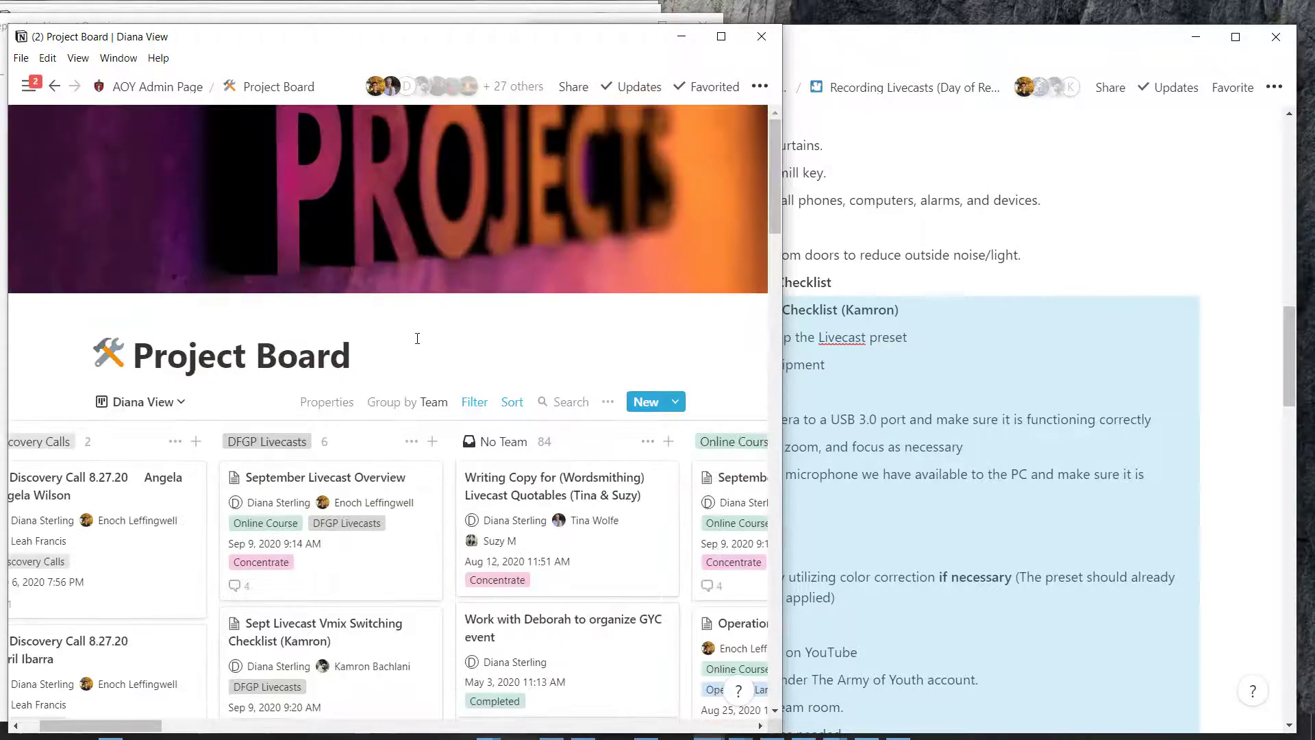
Open the 2nd Rehearsal card and set its status to Completed
scroll(415, 142, "down", 2)
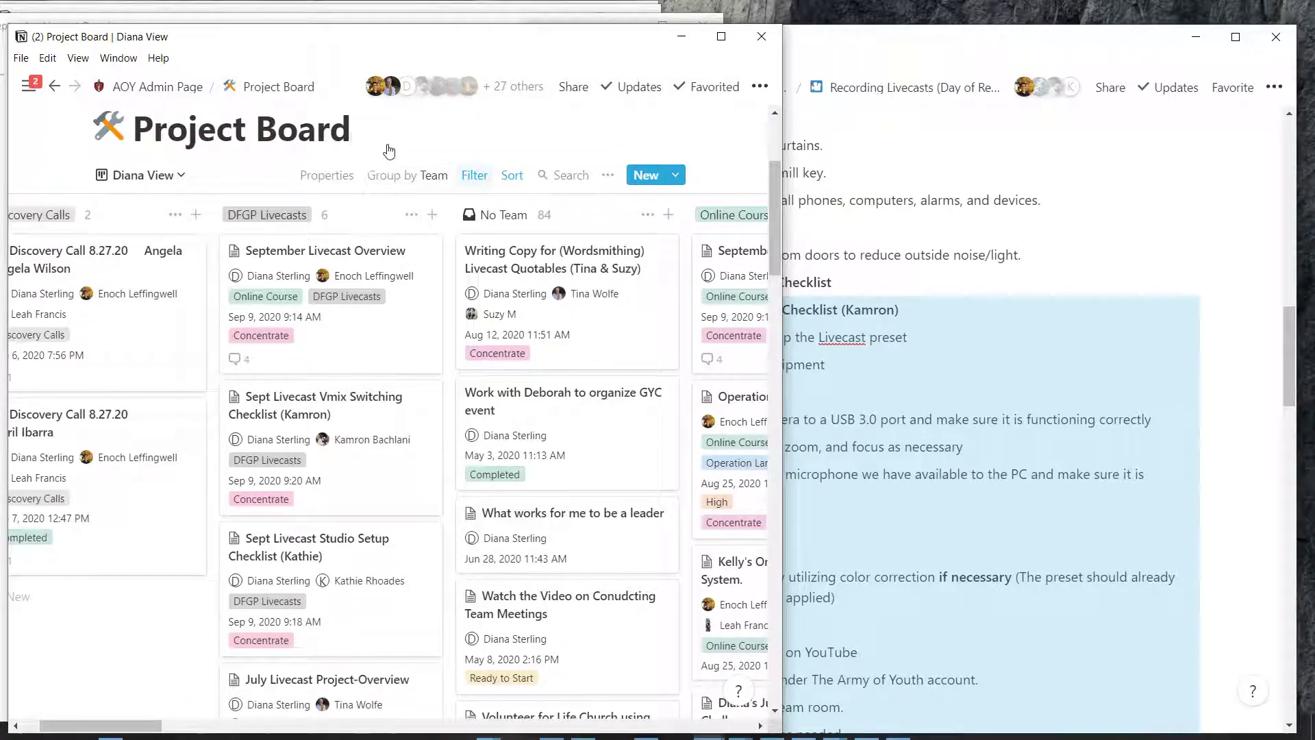
scroll(269, 408, "down", 8)
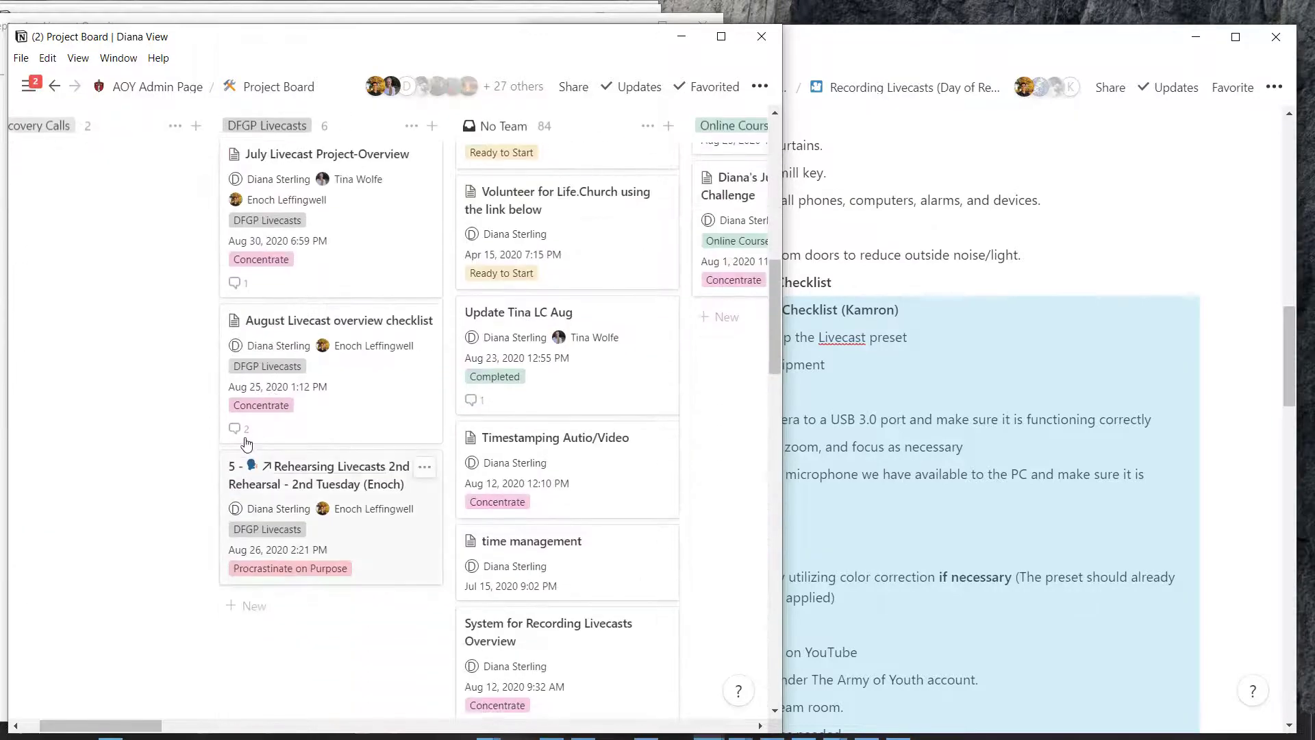
left_click(309, 507)
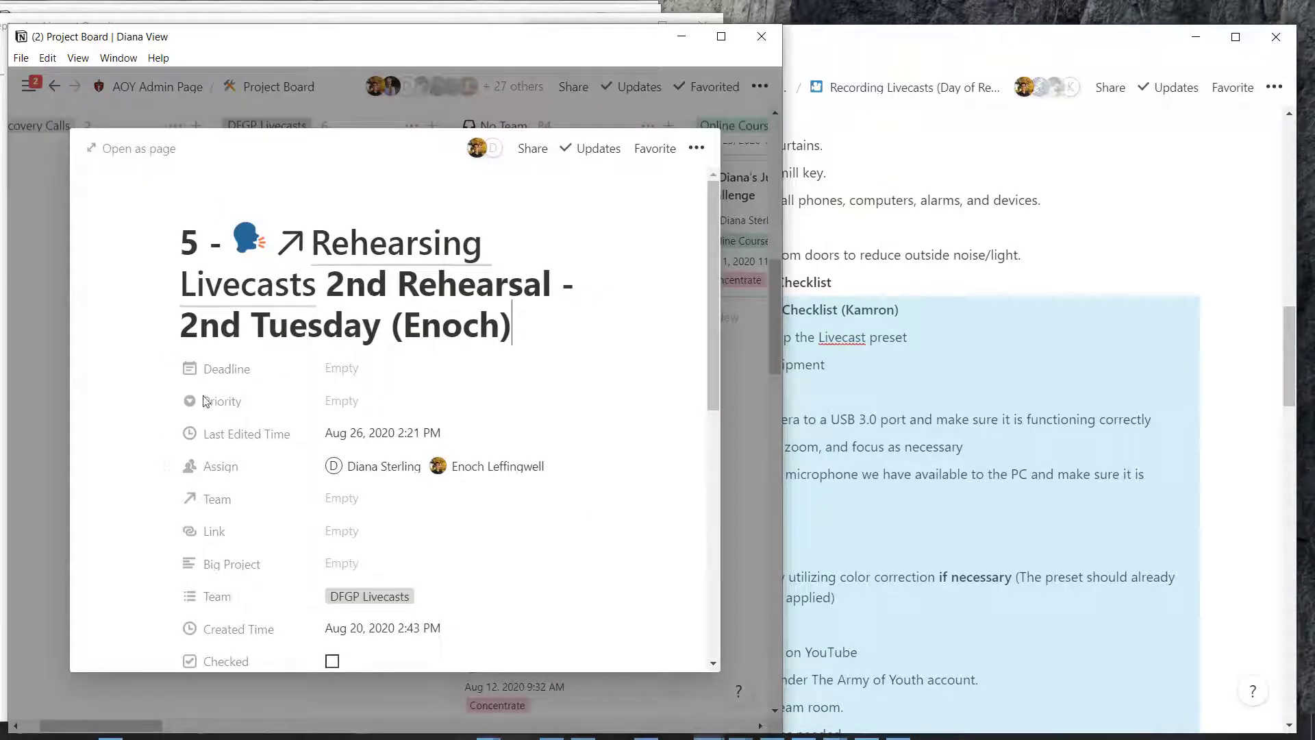
scroll(207, 405, "down", 6)
scroll(216, 445, "up", 3)
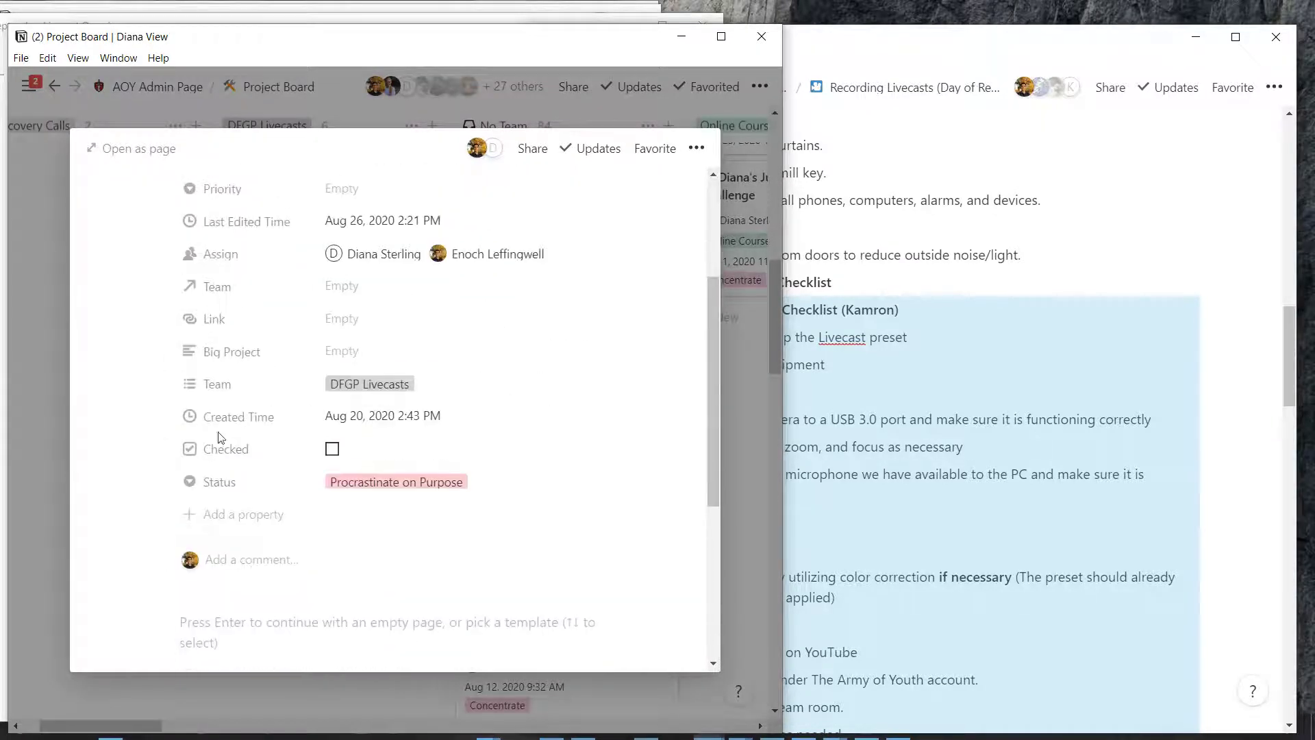
left_click(396, 482)
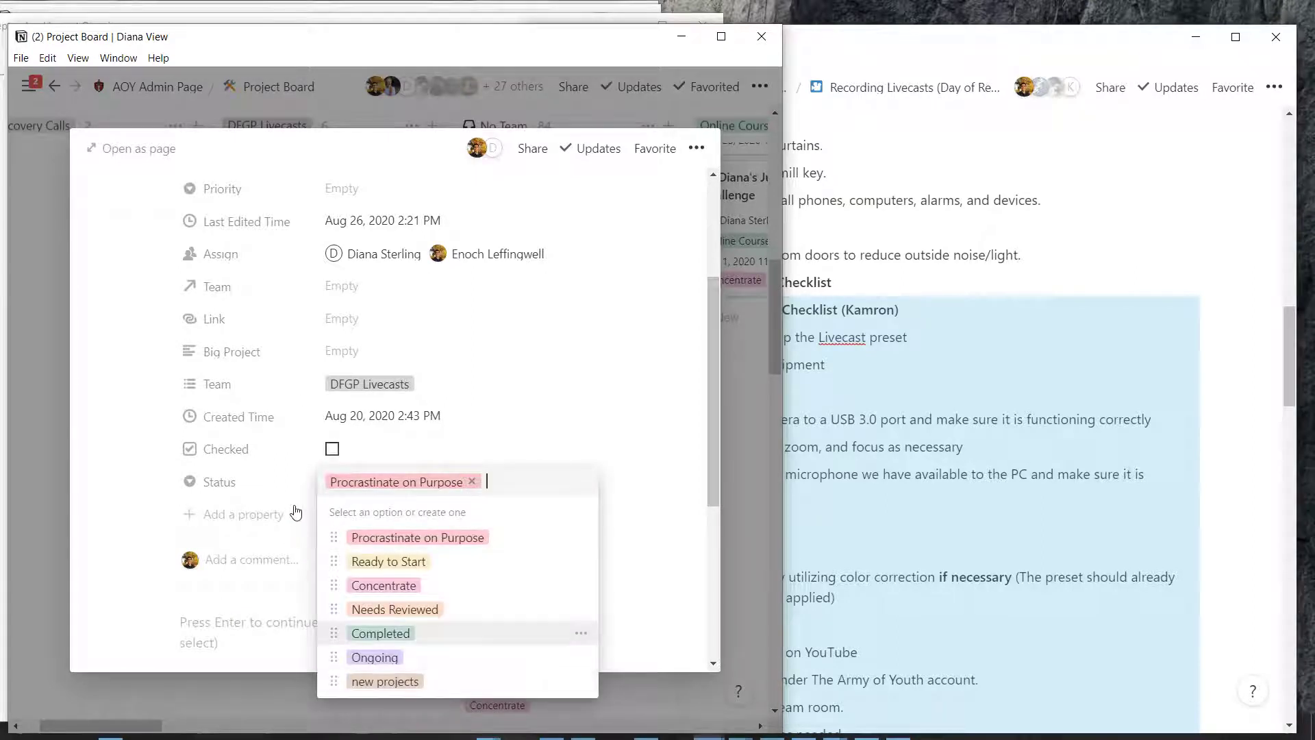
key("Return")
scroll(263, 416, "up", 3)
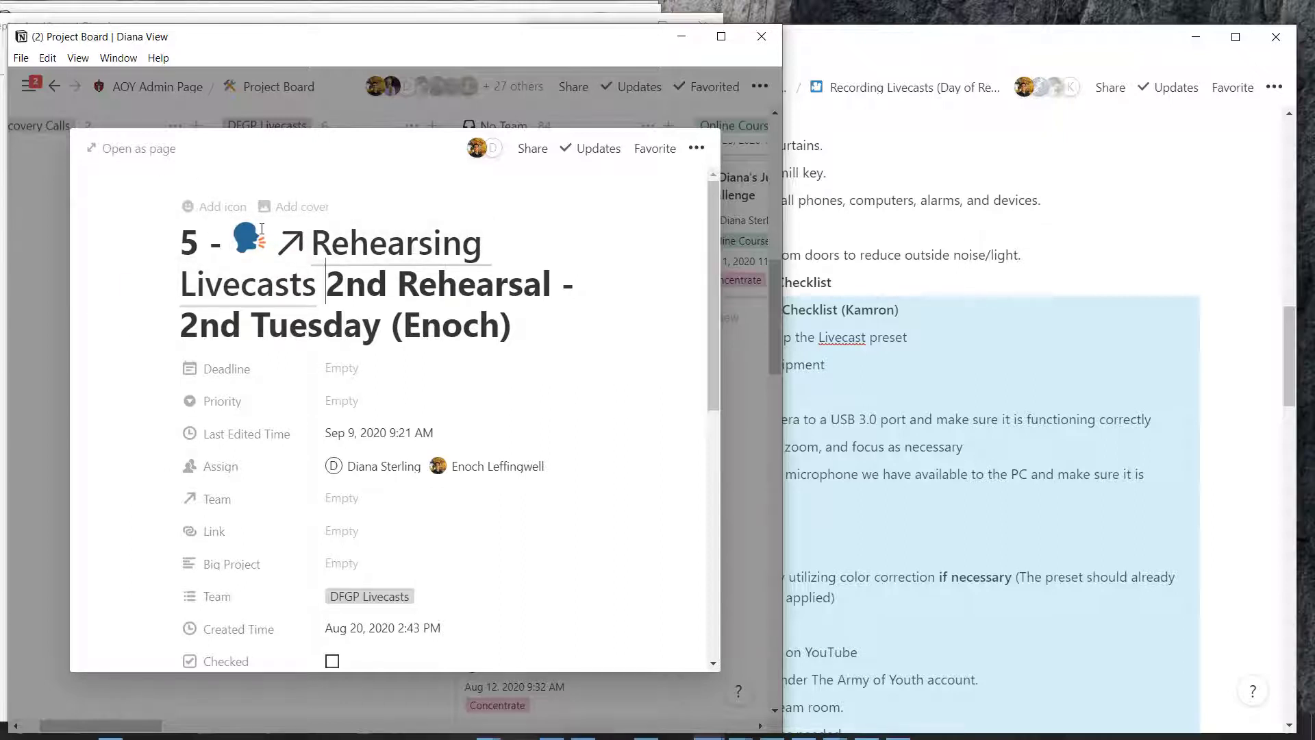
Replace the title's opening words with 'Sept' so it reads 'Sept 2nd Rehearsal - 2nd Tuesday'
key("ctrl+shift+Home")
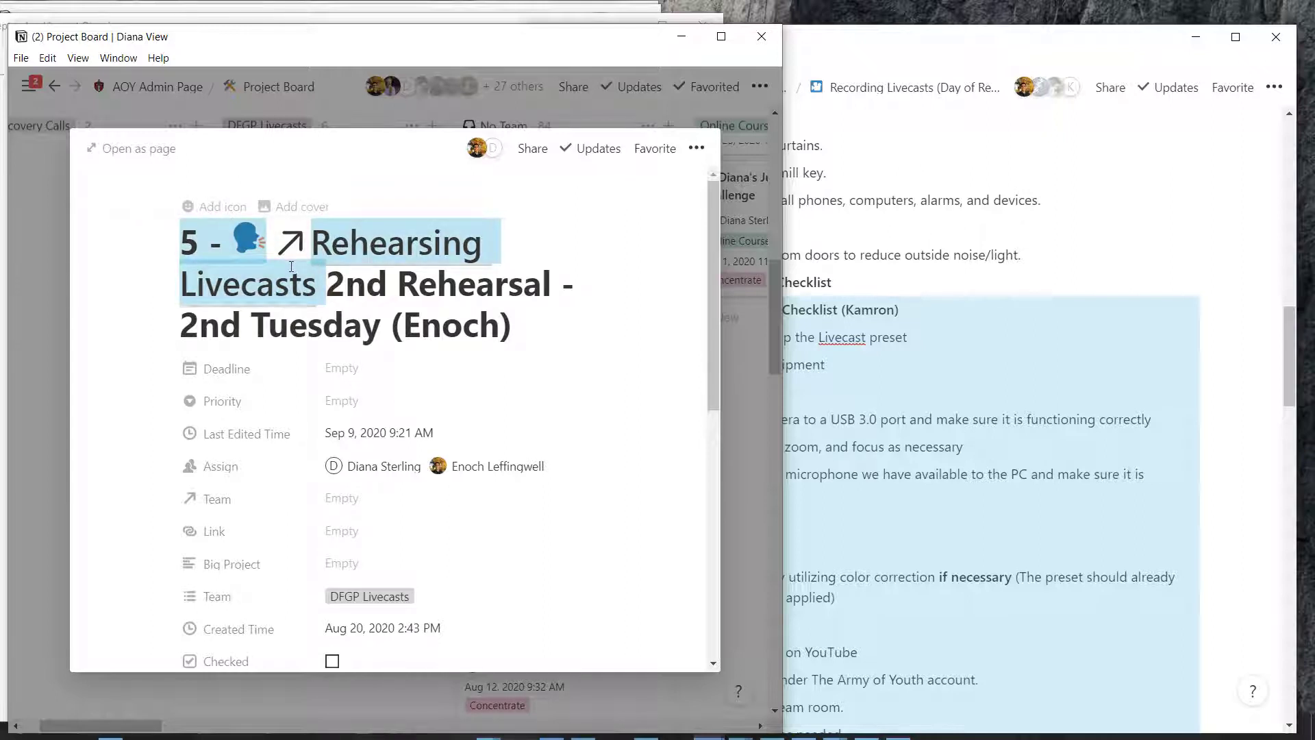
key("BackSpace")
type("Sept")
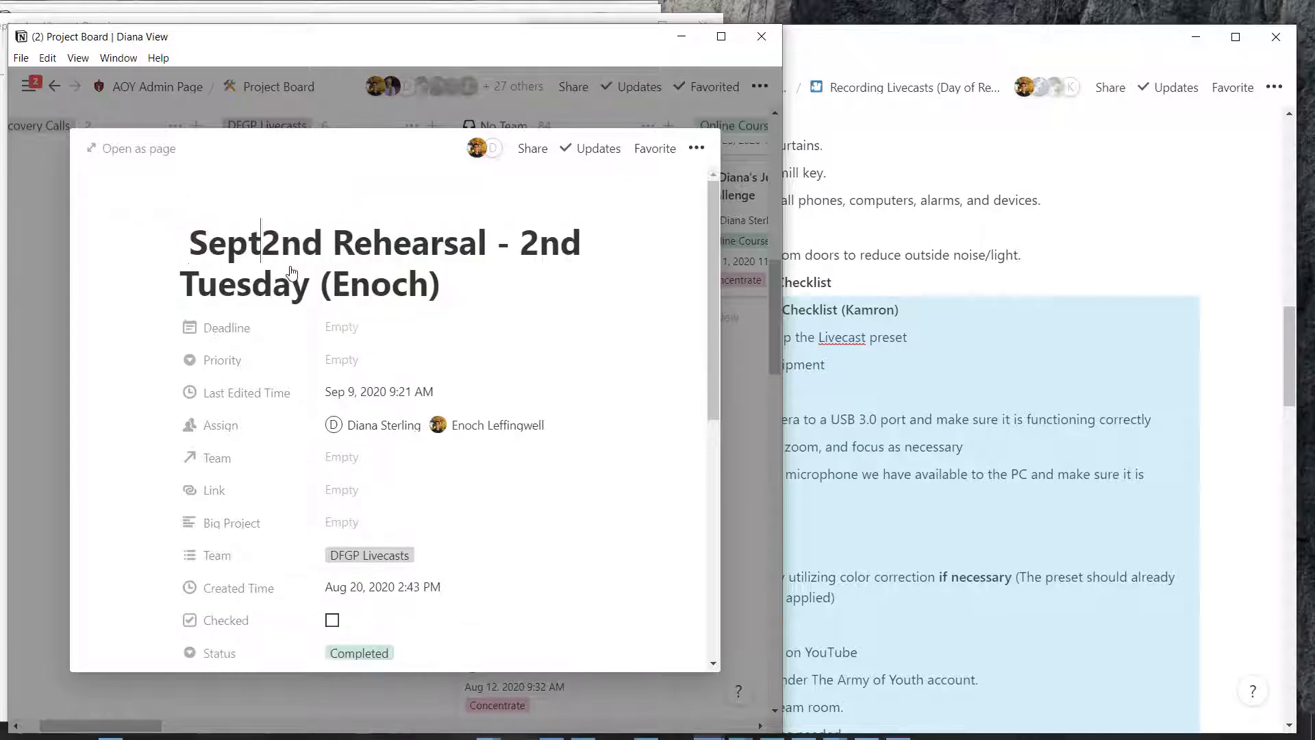
key("ctrl+z")
key("ctrl+z")
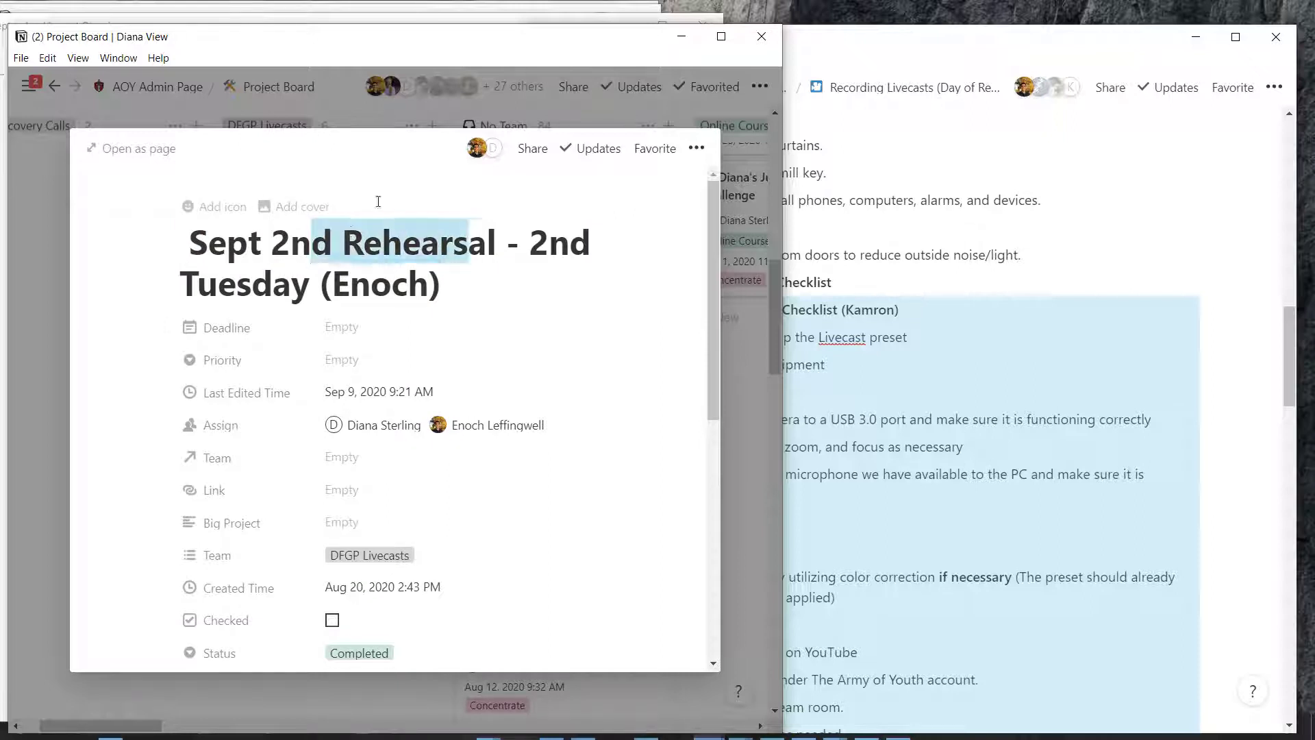
key("Down")
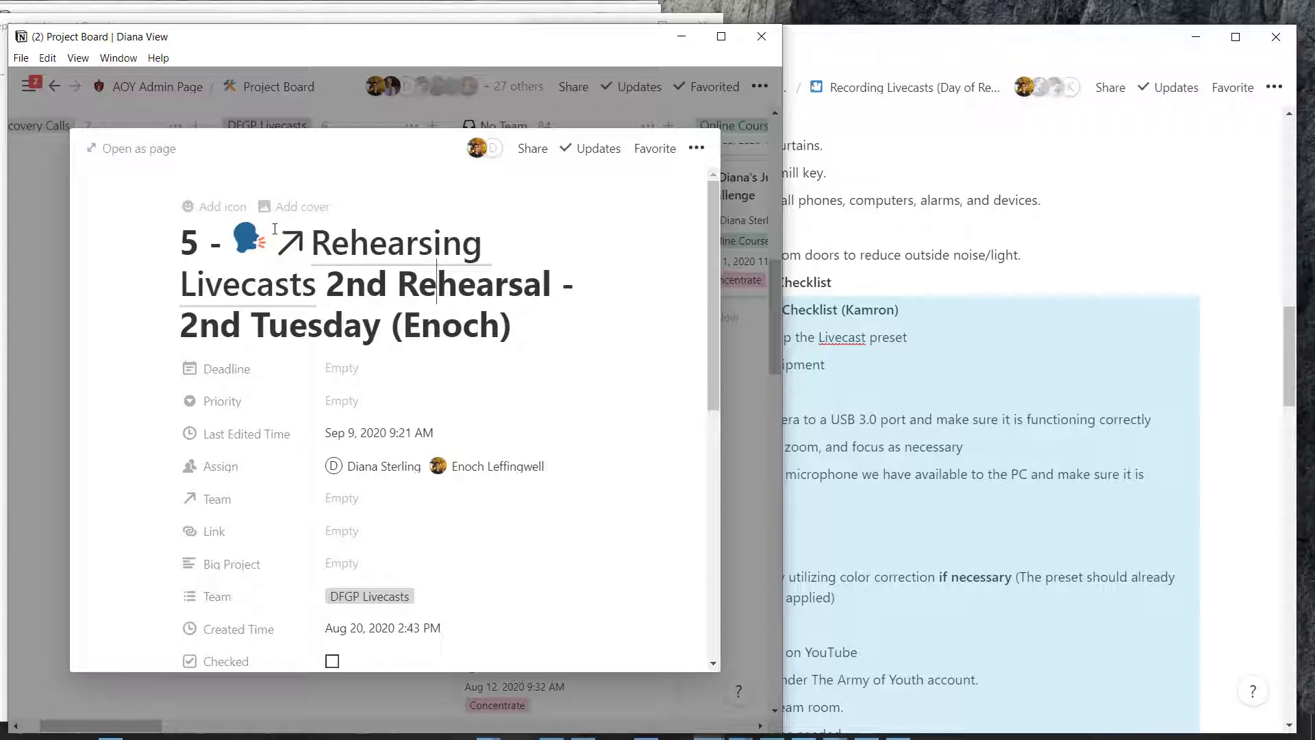
key("shift+Up")
key("shift+Up")
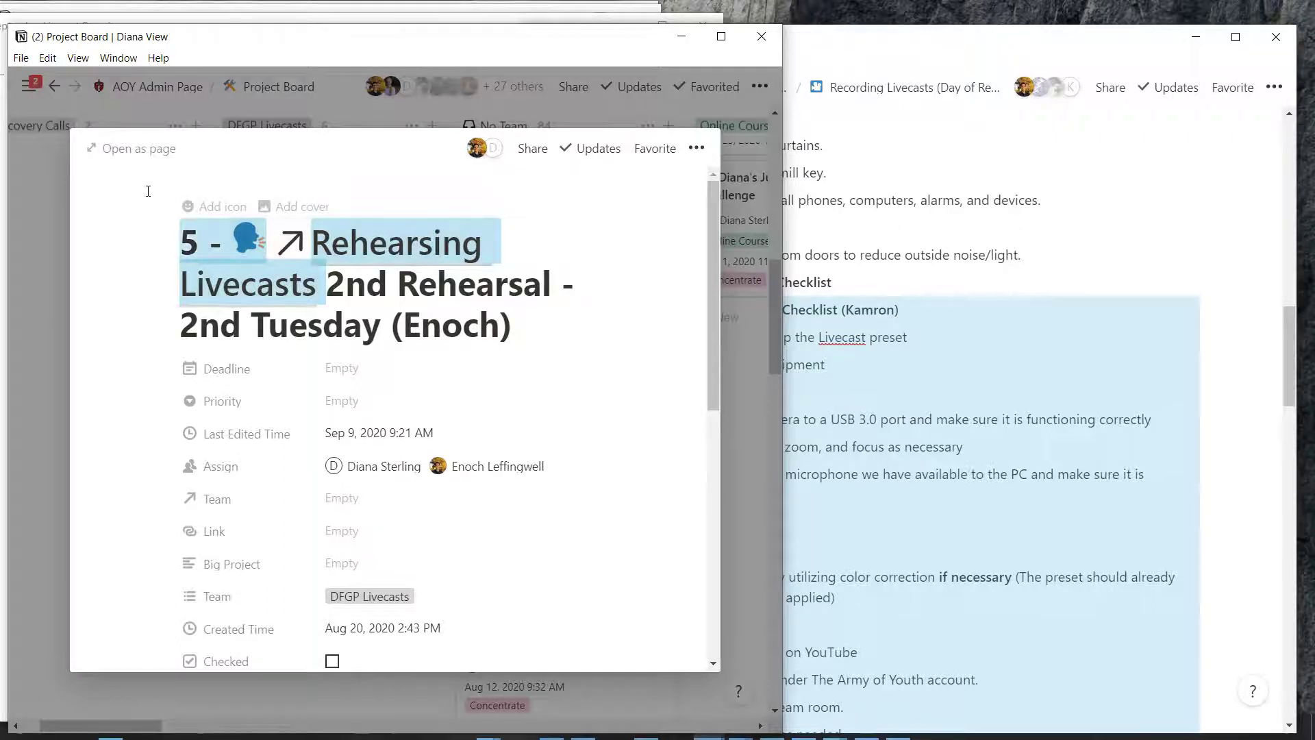
key("BackSpace")
type("Sept")
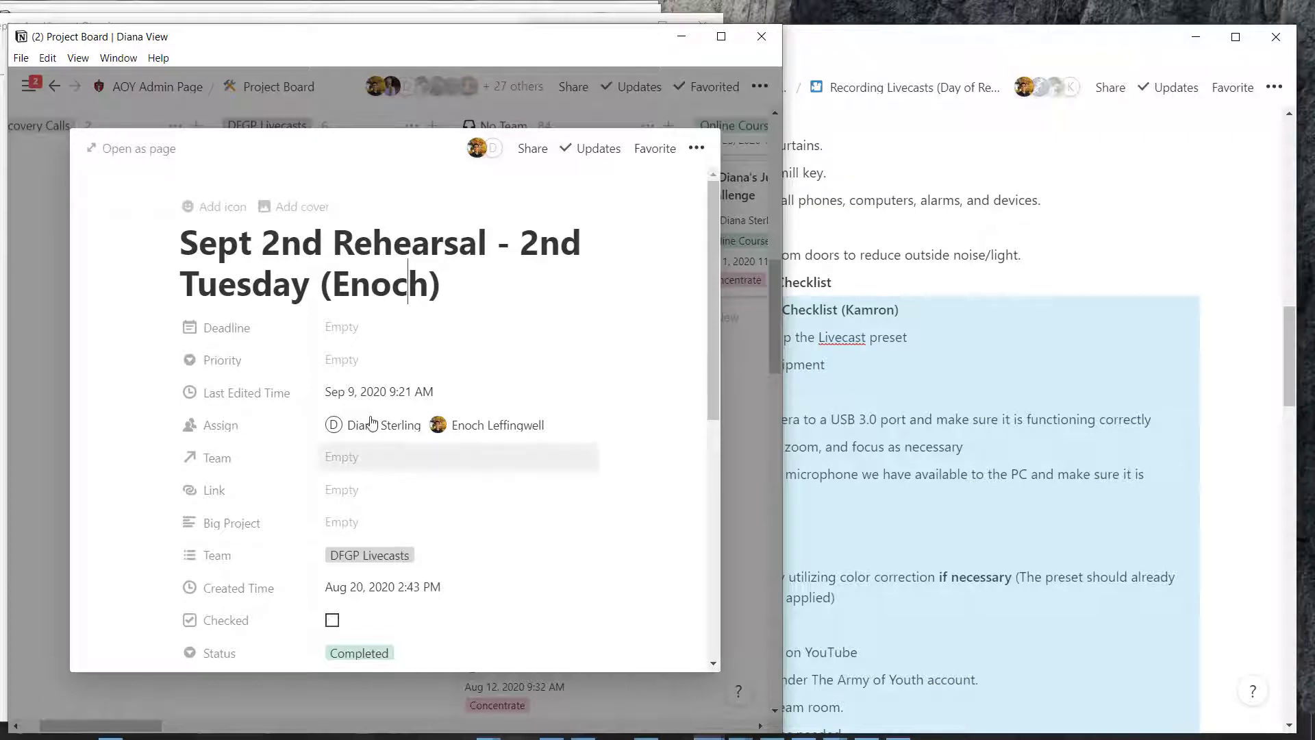
scroll(372, 423, "down", 5)
scroll(372, 422, "up", 3)
scroll(329, 377, "up", 2)
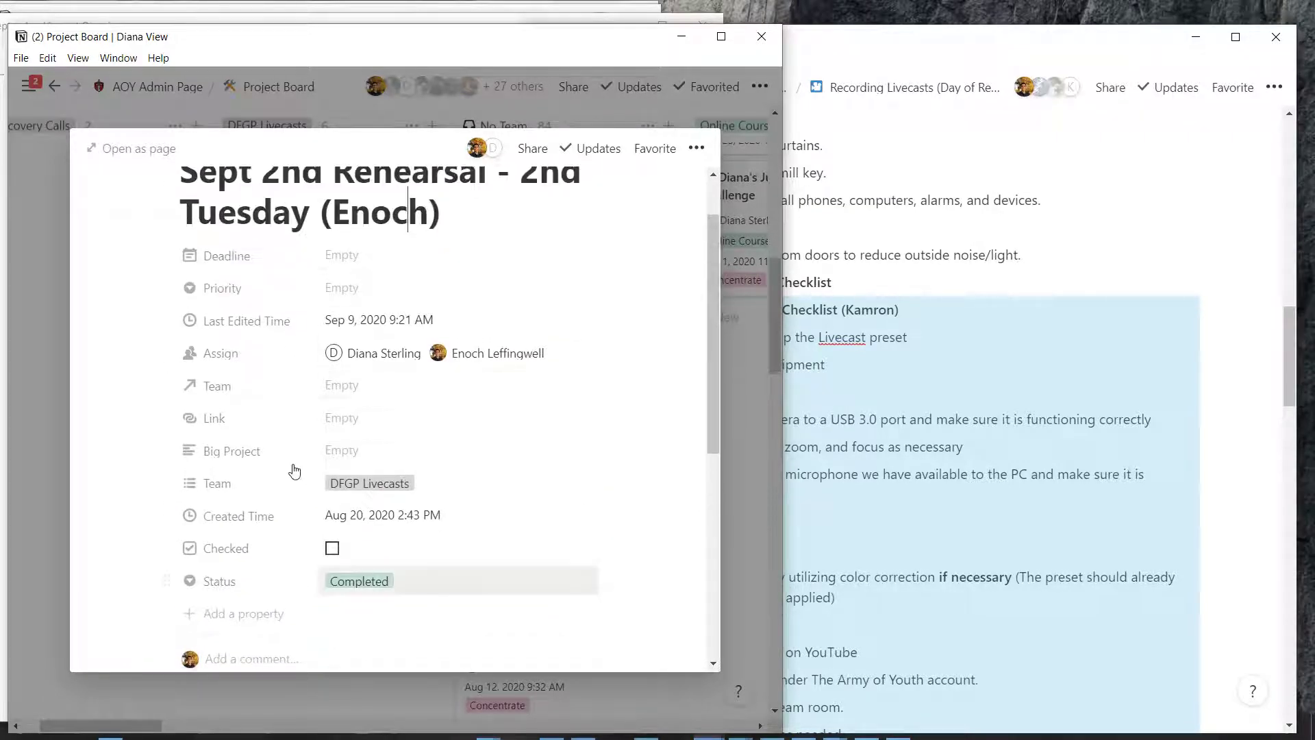
Close the 2nd Rehearsal card and return to the Project Board
left_click(42, 367)
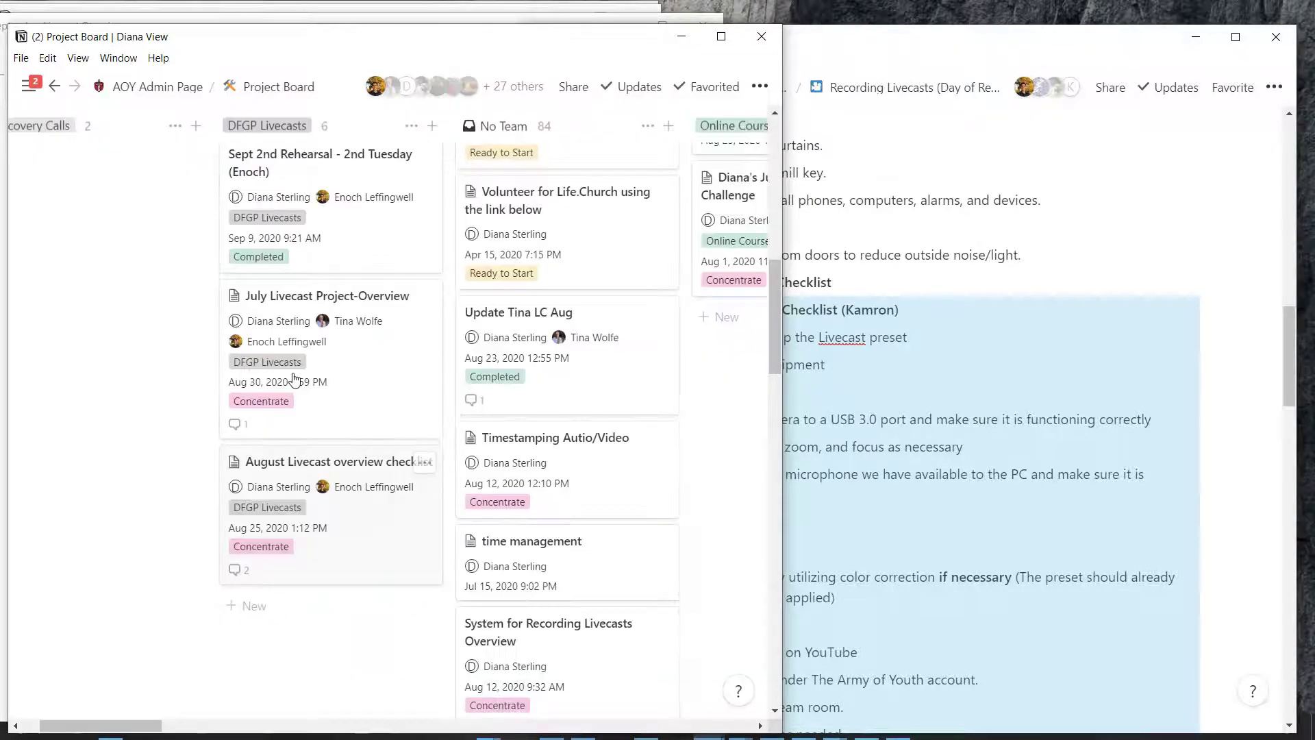
scroll(326, 437, "up", 3)
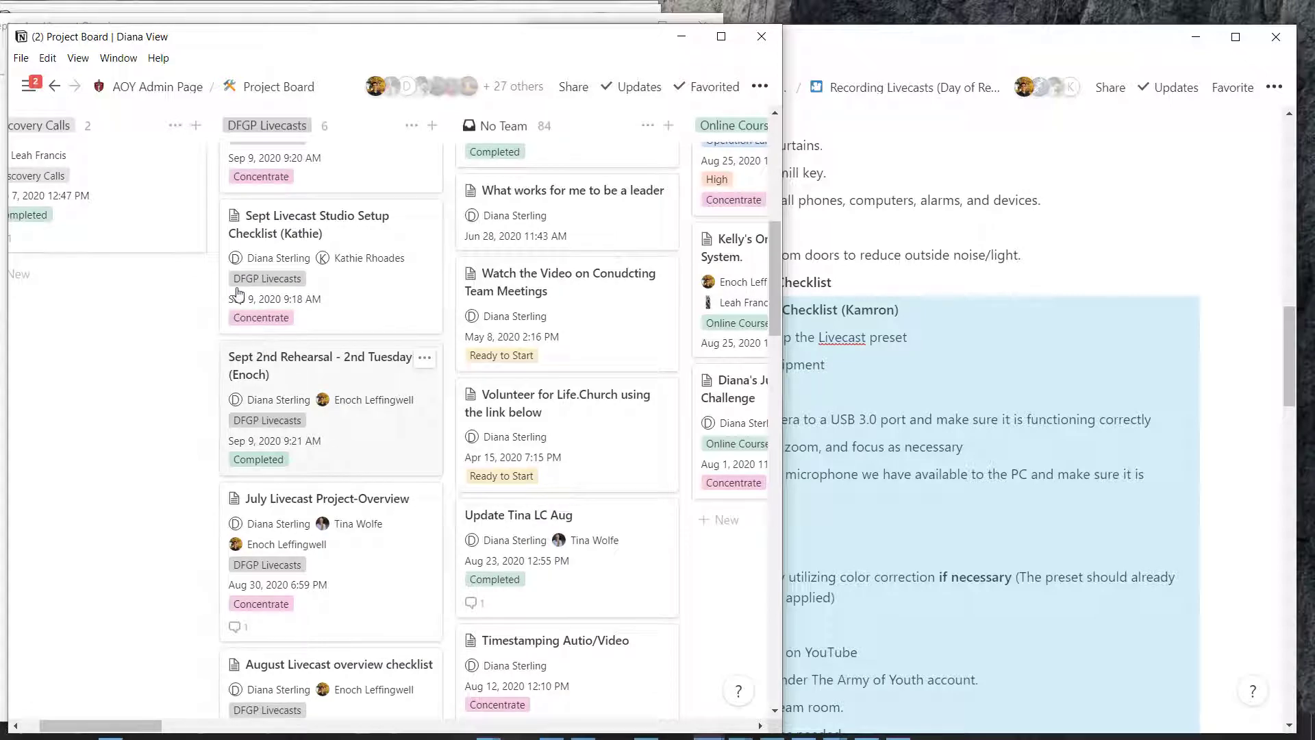
scroll(303, 546, "down", 2)
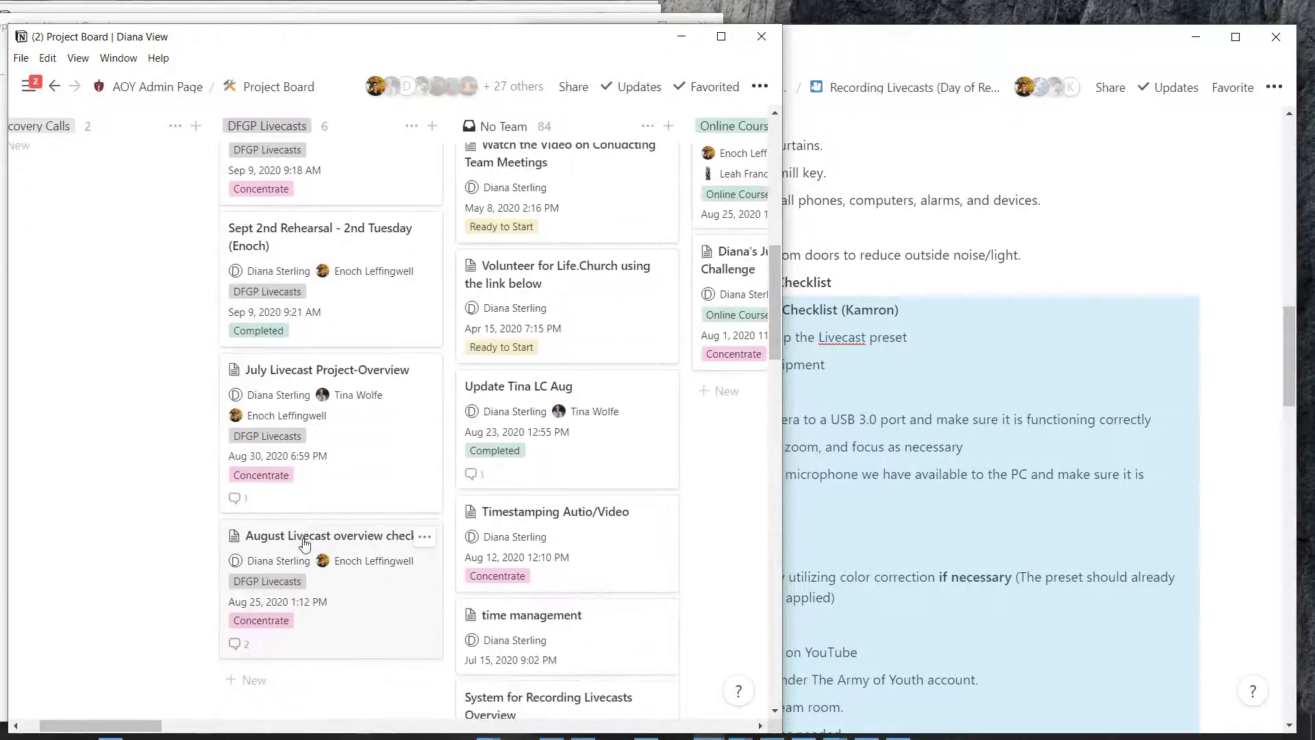
Collapse the Vmix checklist on Recording Livecasts and move the board aside to reveal the overview
key("alt+Tab")
left_click(740, 312)
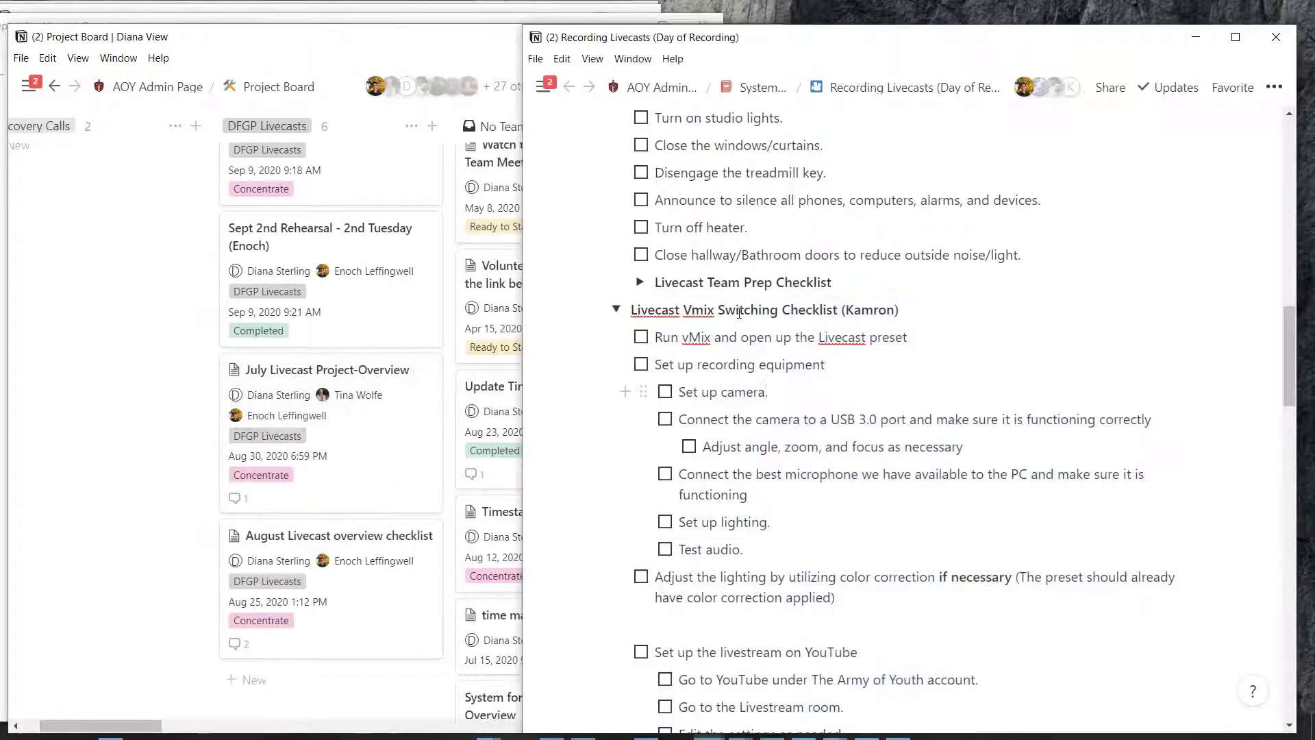
left_click(616, 310)
scroll(578, 336, "up", 1)
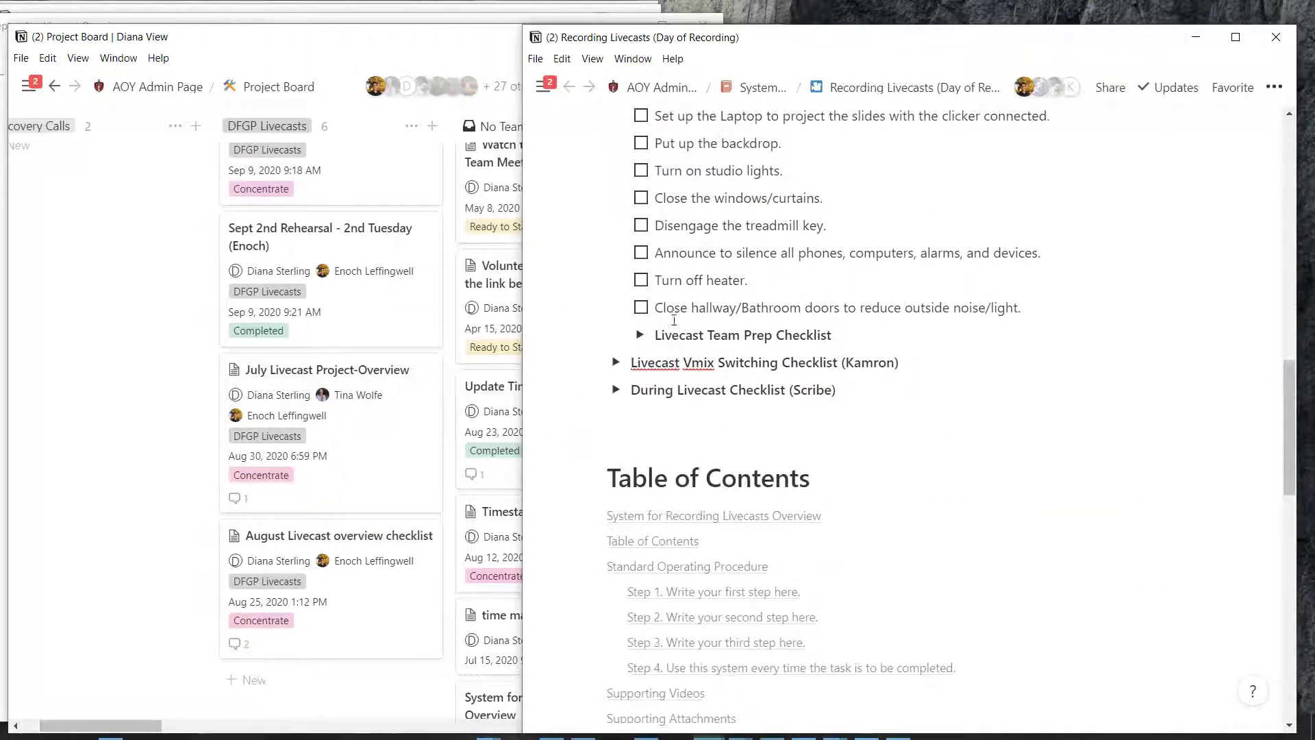
left_click_drag(297, 43, 833, 36)
scroll(780, 164, "up", 5)
scroll(685, 205, "down", 2)
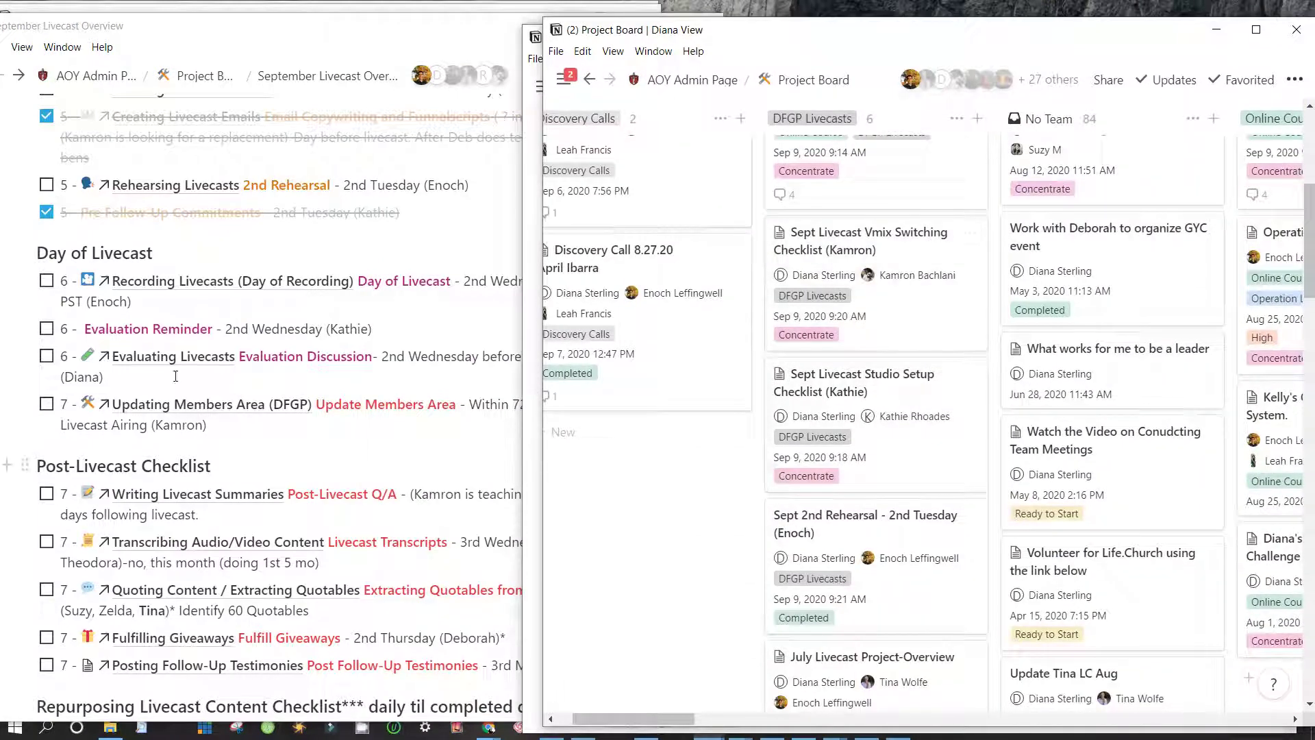
Add a '6 - ' to-do mentioning the Sept Livecast Studio Setup Checklist, with an empty row below
left_click(359, 379)
scroll(175, 374, "down", 2)
scroll(175, 374, "down", 4)
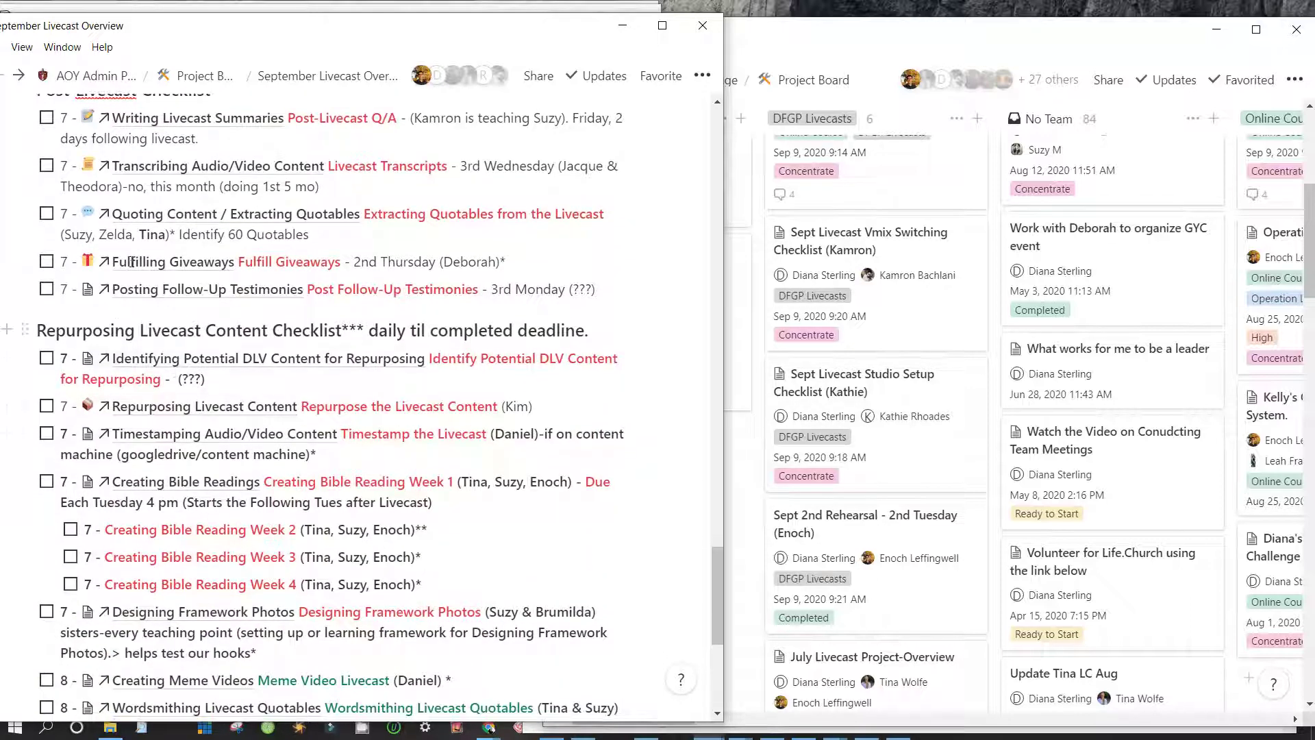
scroll(120, 305, "up", 5)
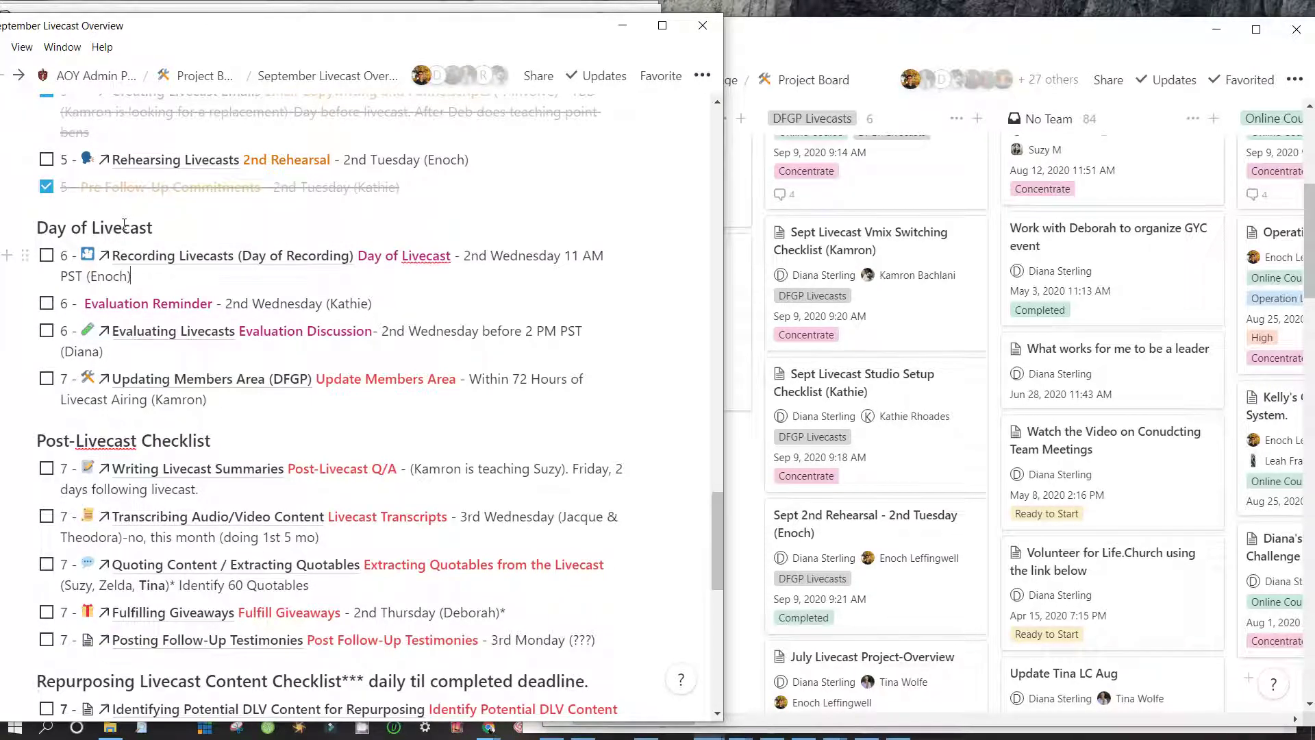
key("Return")
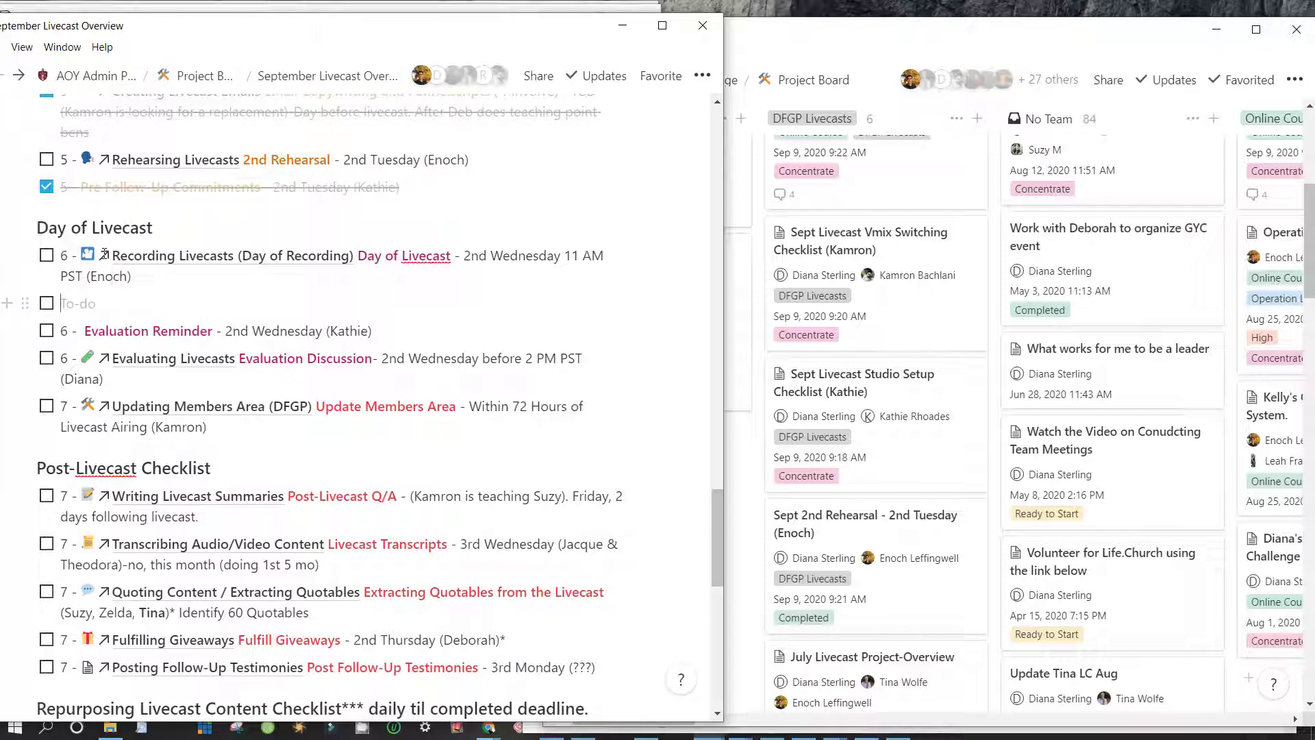
type("6 - ")
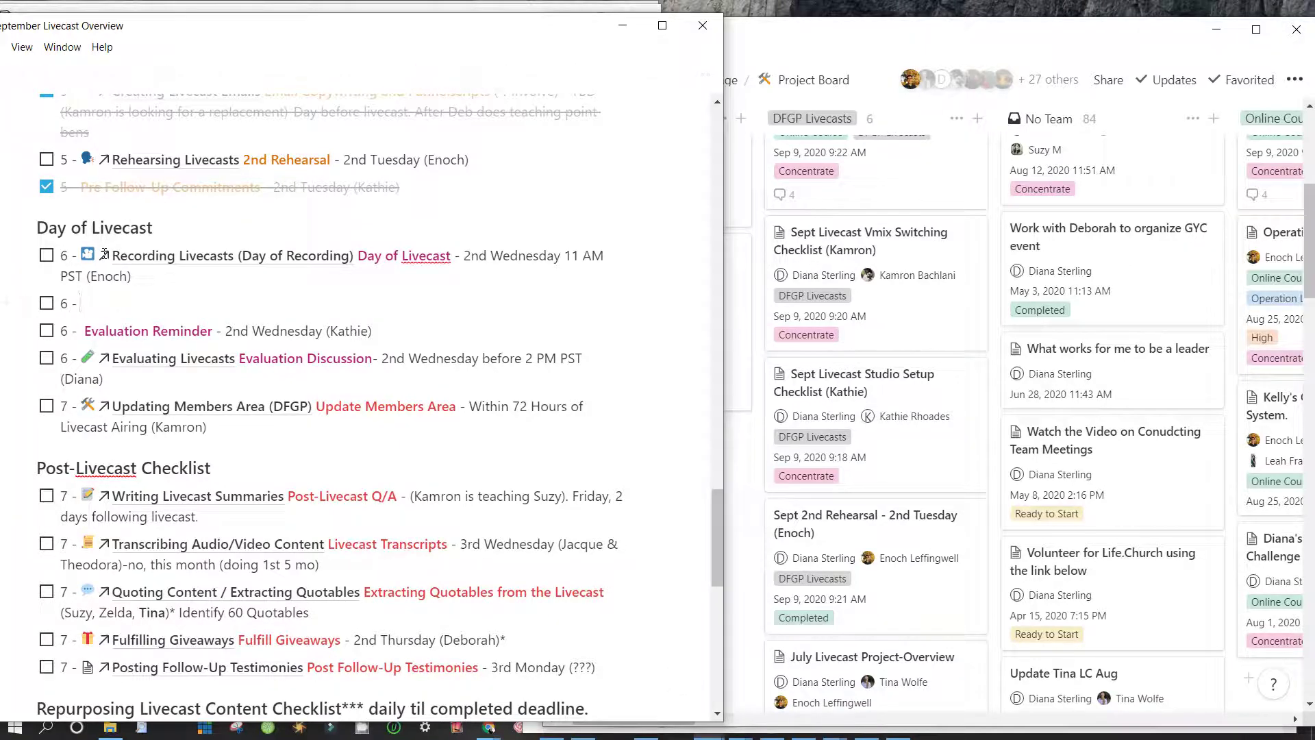
type("@")
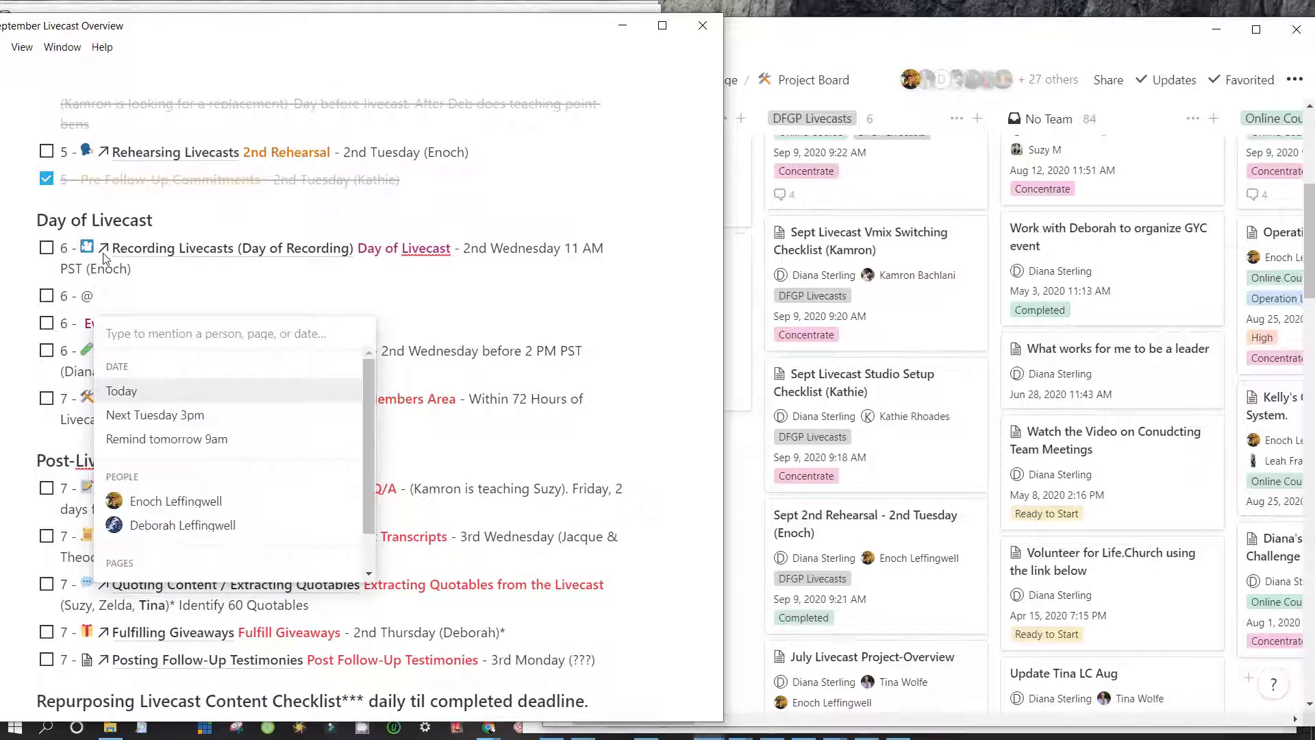
type("Studio")
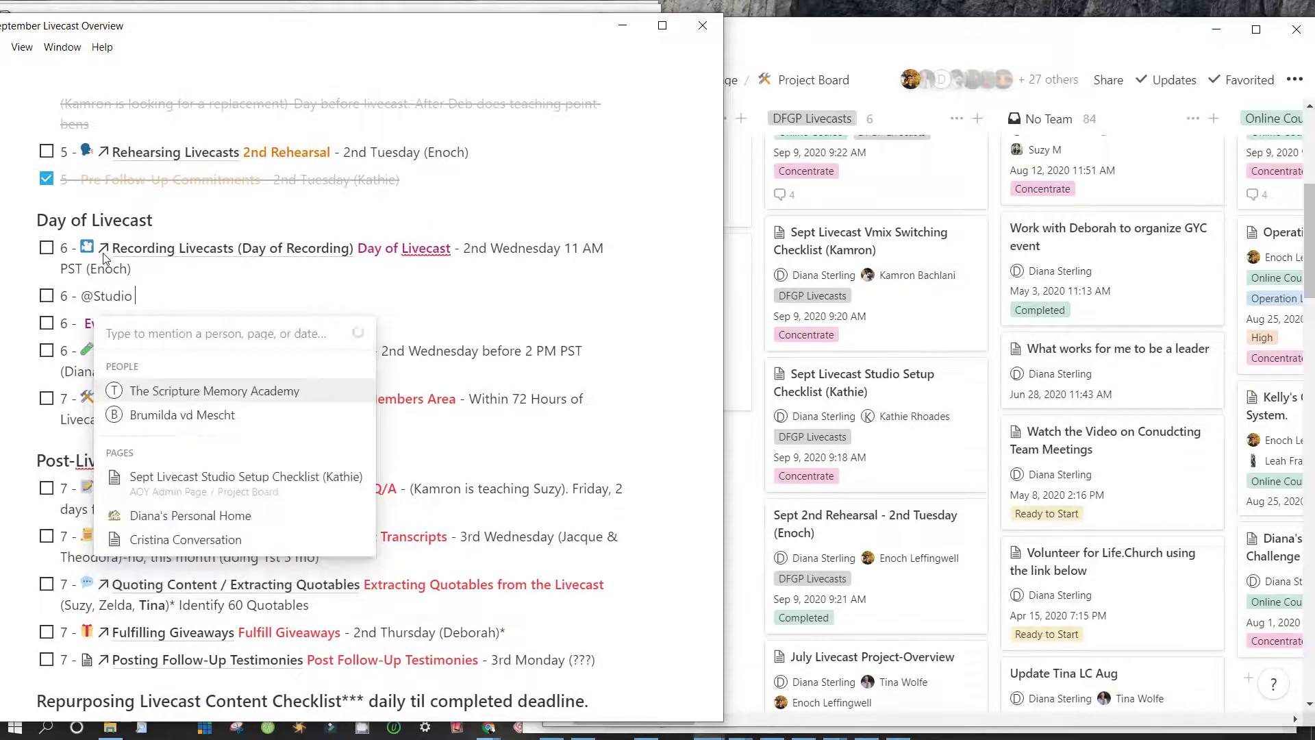
type(" Setup")
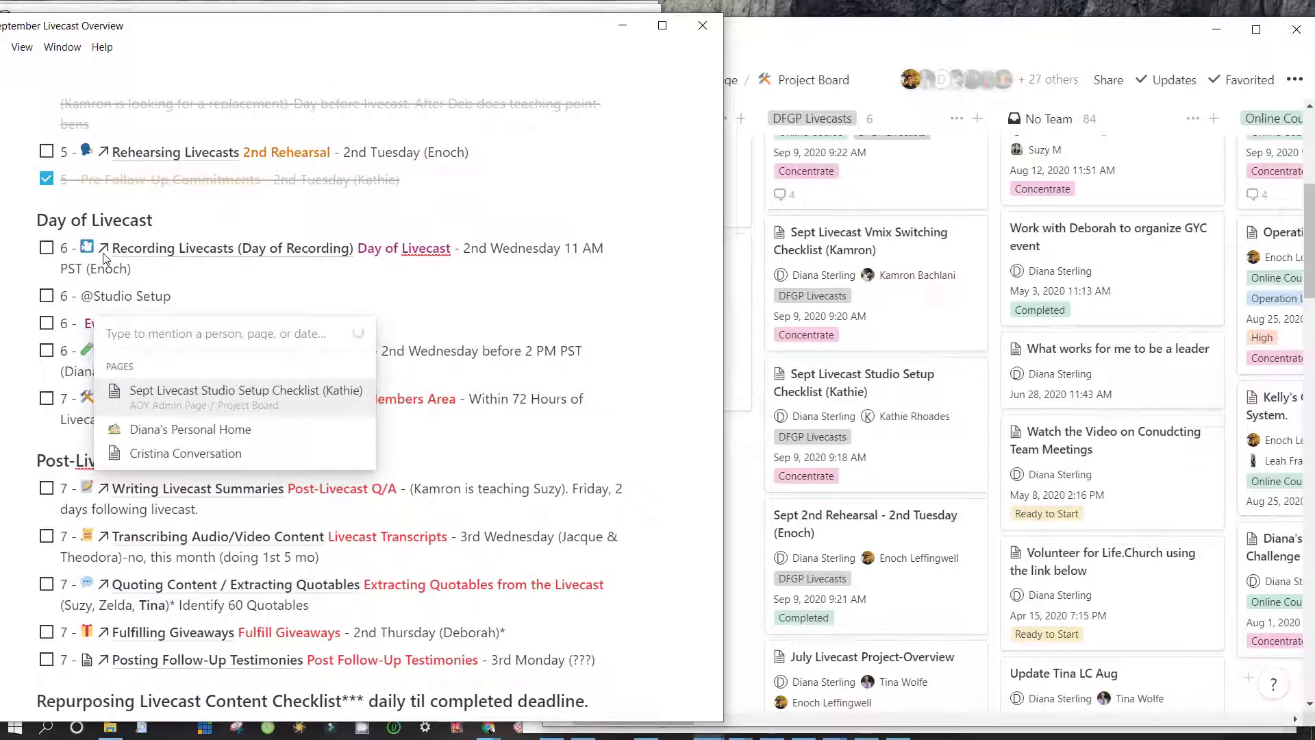
key("Return")
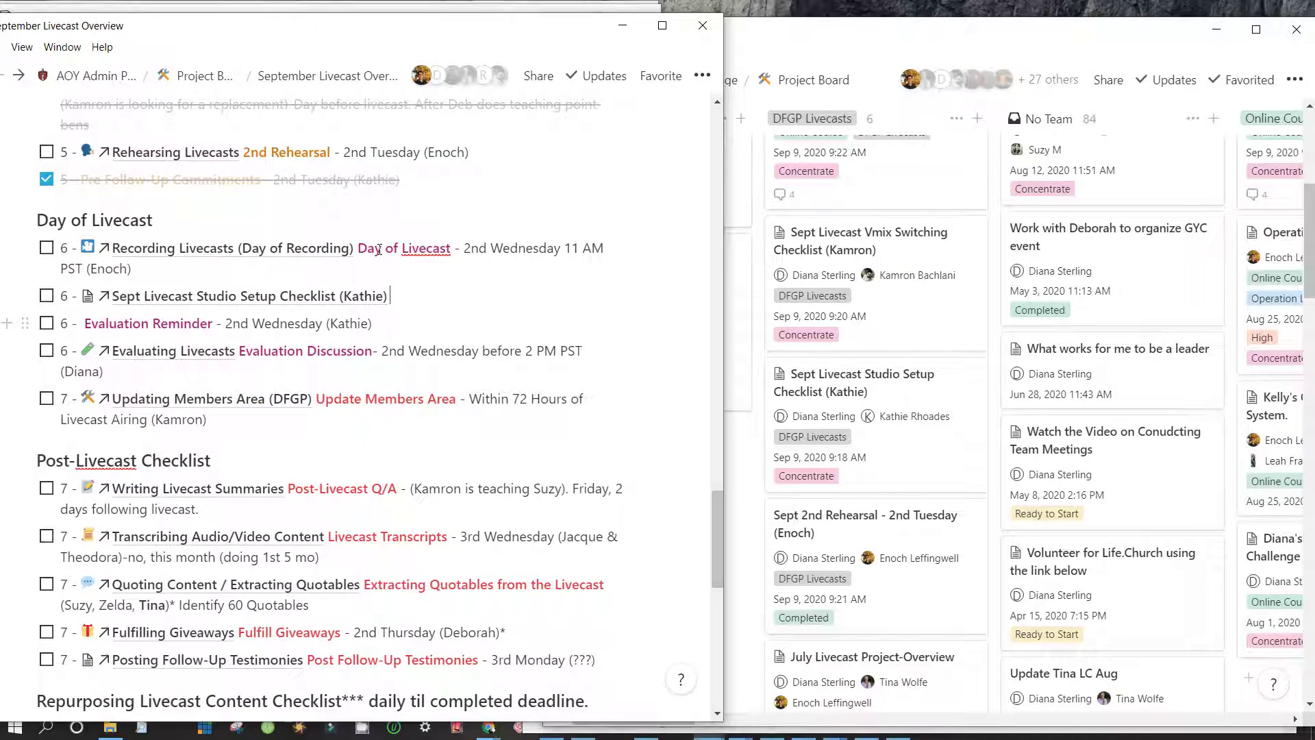
key("Return")
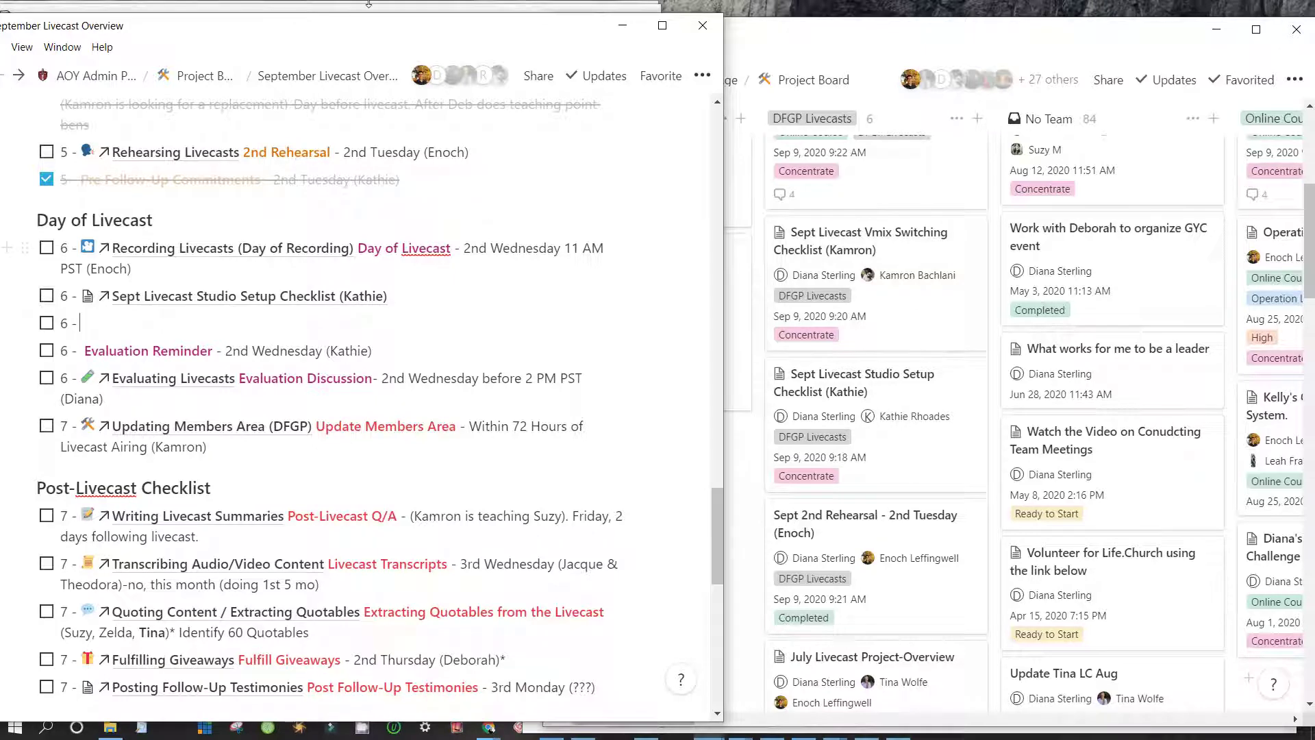
left_click_drag(371, 31, 361, 26)
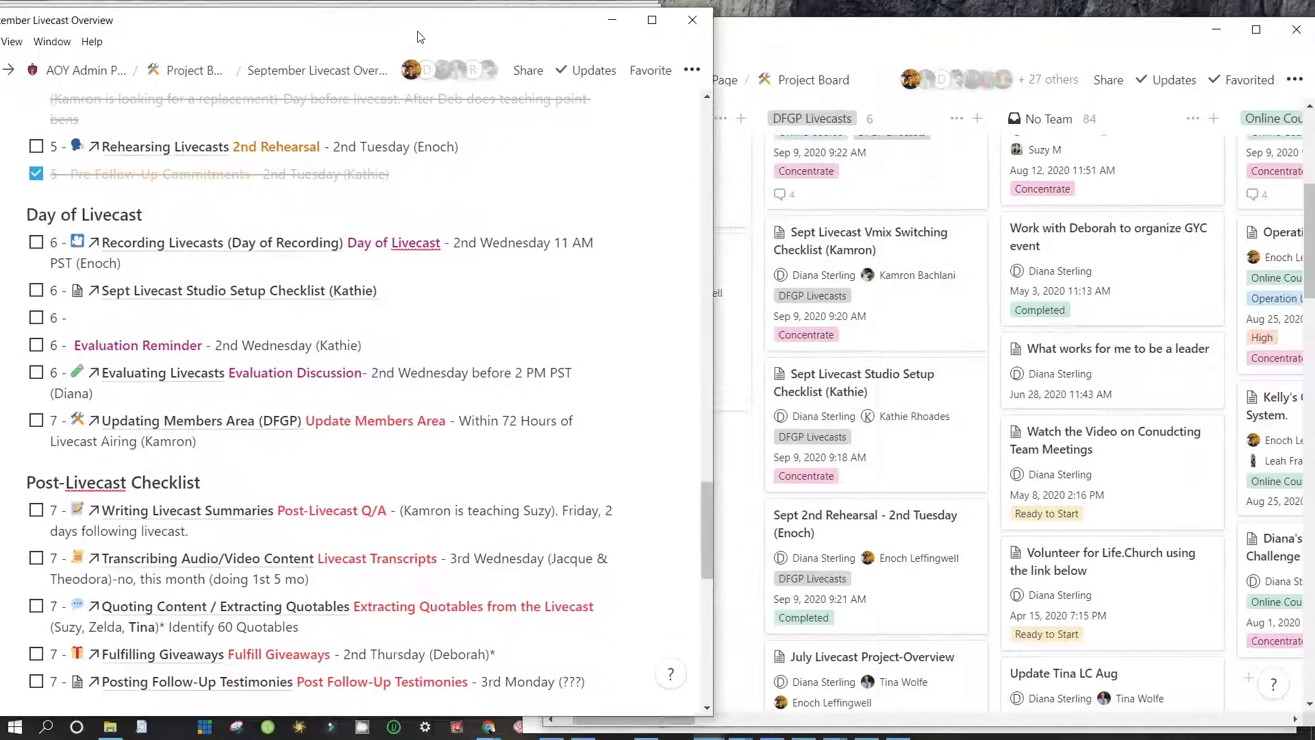
Place the Project Board window over the September Livecast Overview, maximizing then restoring it
left_click_drag(738, 29, 729, 34)
left_click(399, 21)
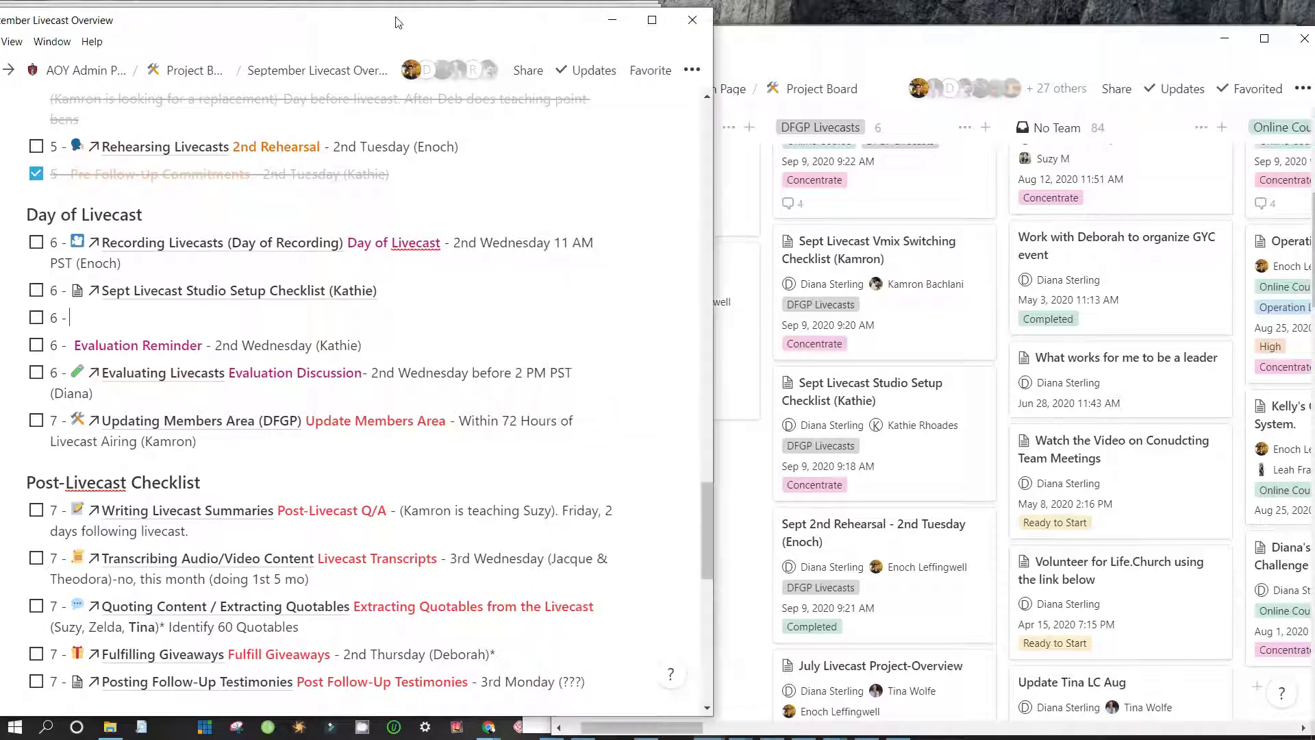
key("alt+Tab")
left_click(409, 40)
key("alt+Tab")
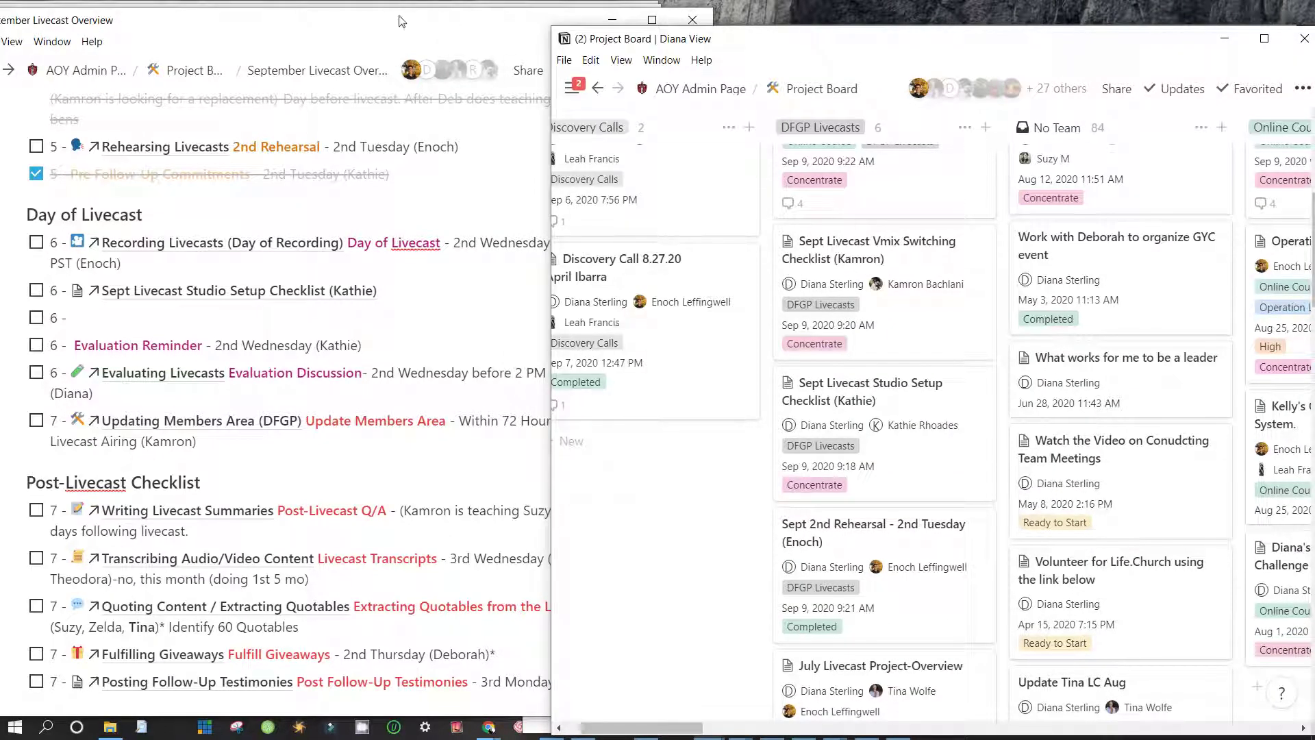
key("alt+Tab")
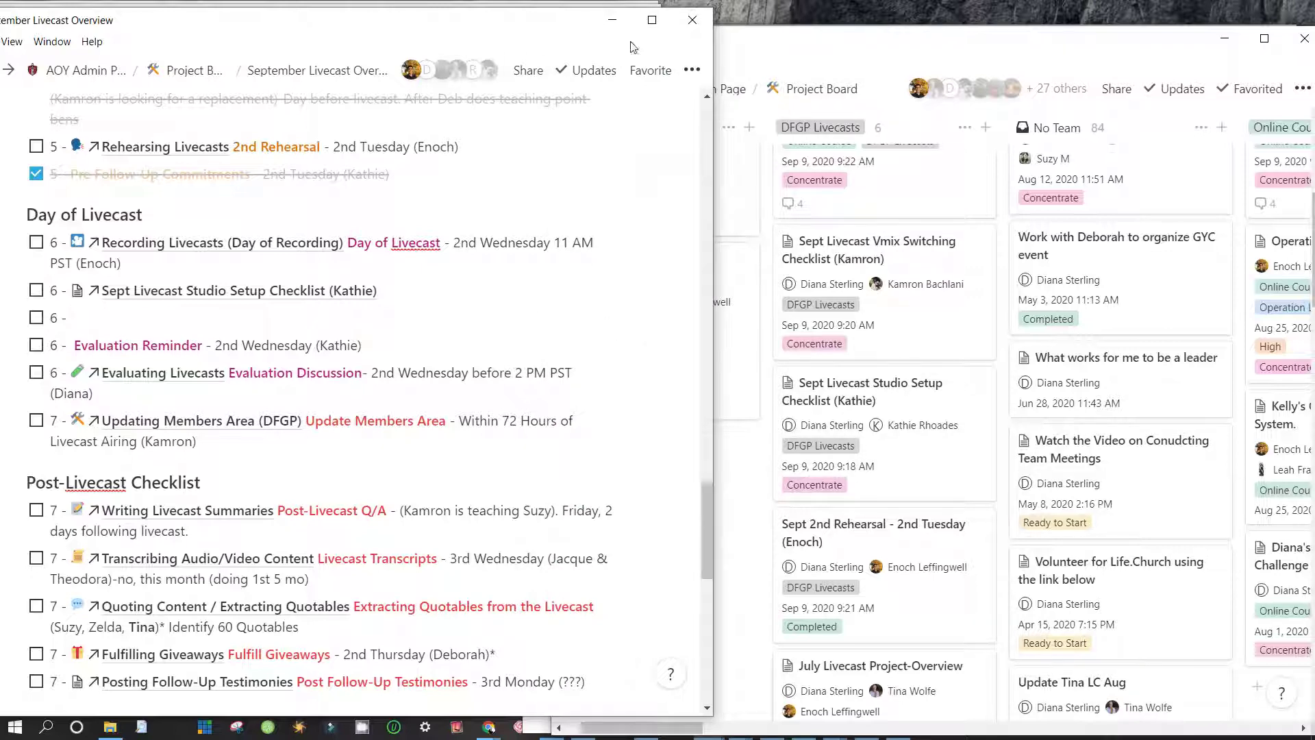
key("alt+Tab")
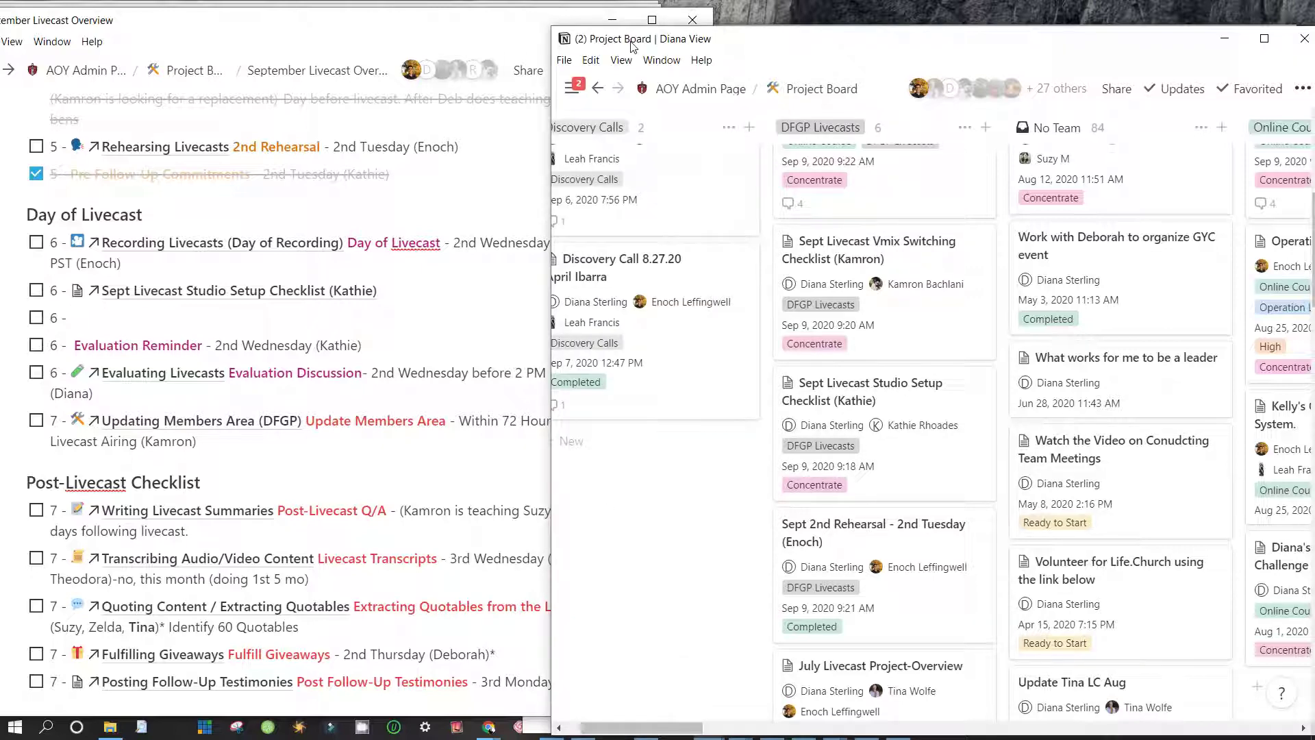
double_click(638, 40)
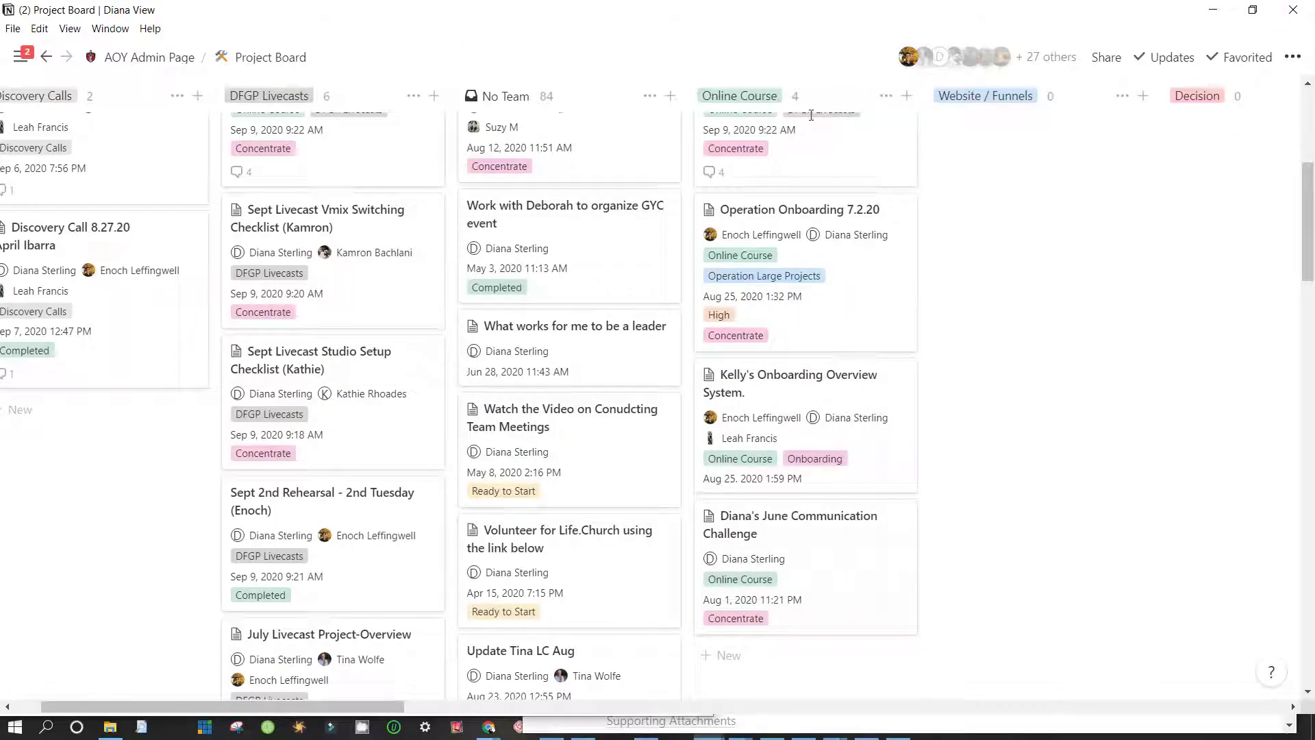
left_click_drag(766, 14, 752, 34)
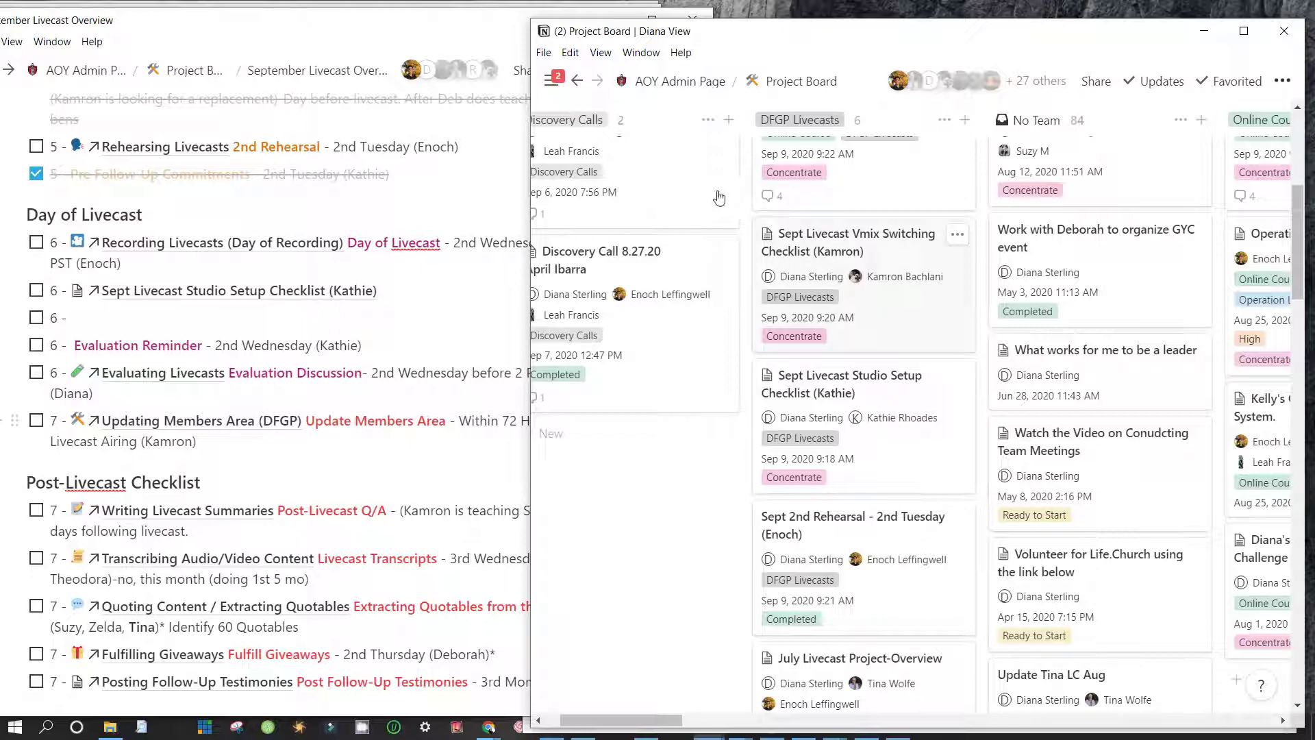
Fill the empty '6 -' item with an @-mention of the Sept Livecast Vmix Switching Checklist page
left_click(109, 260)
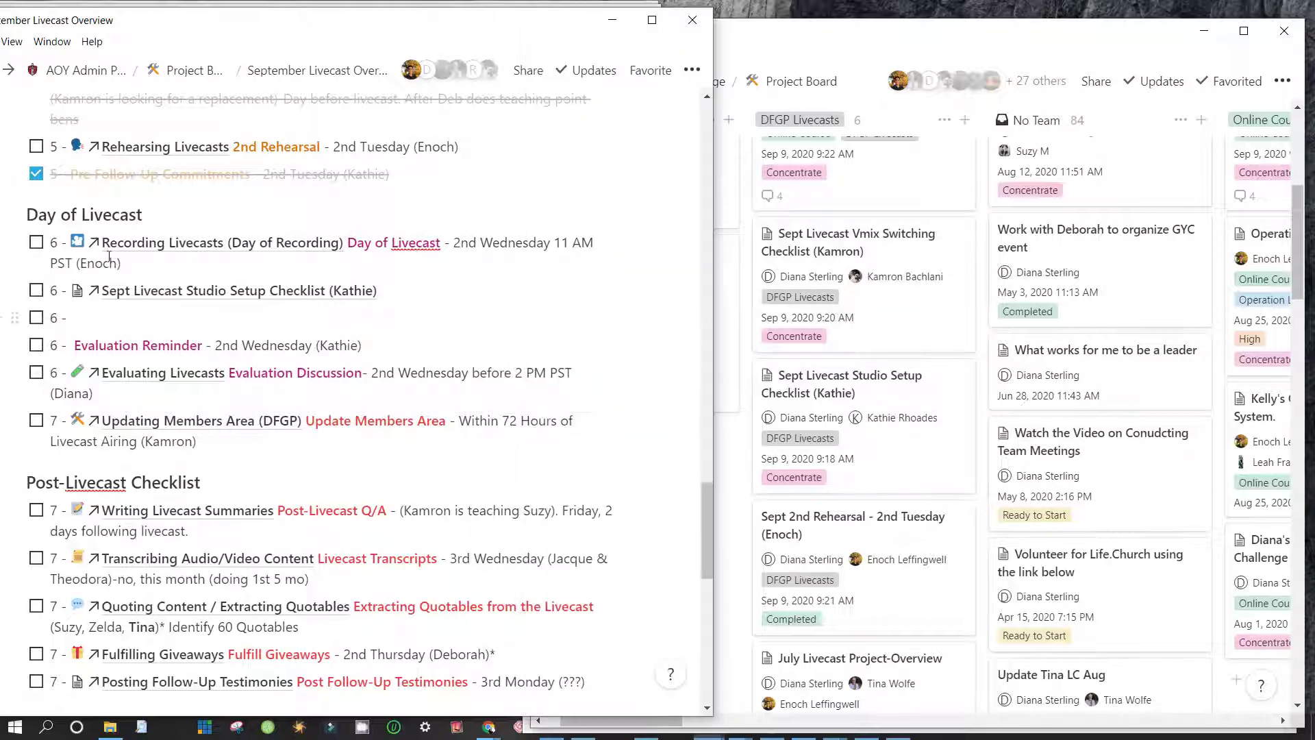
type("@")
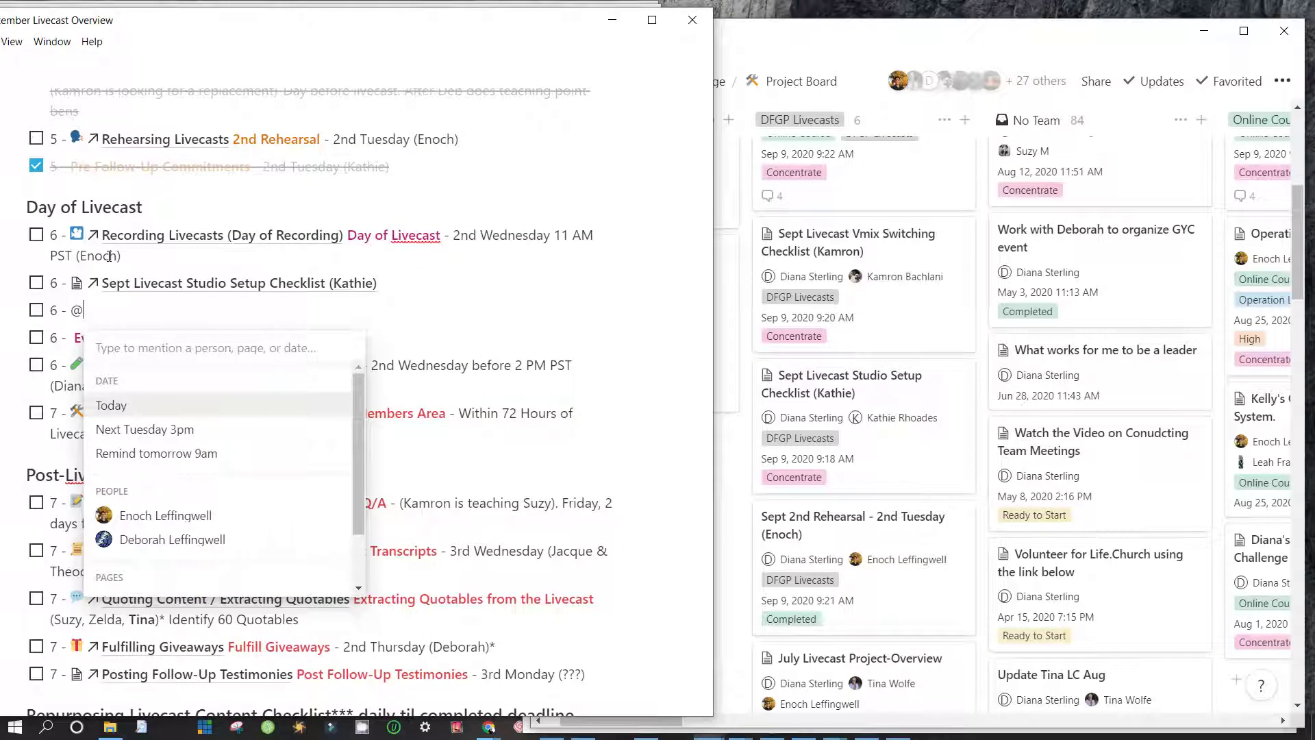
type("livecas")
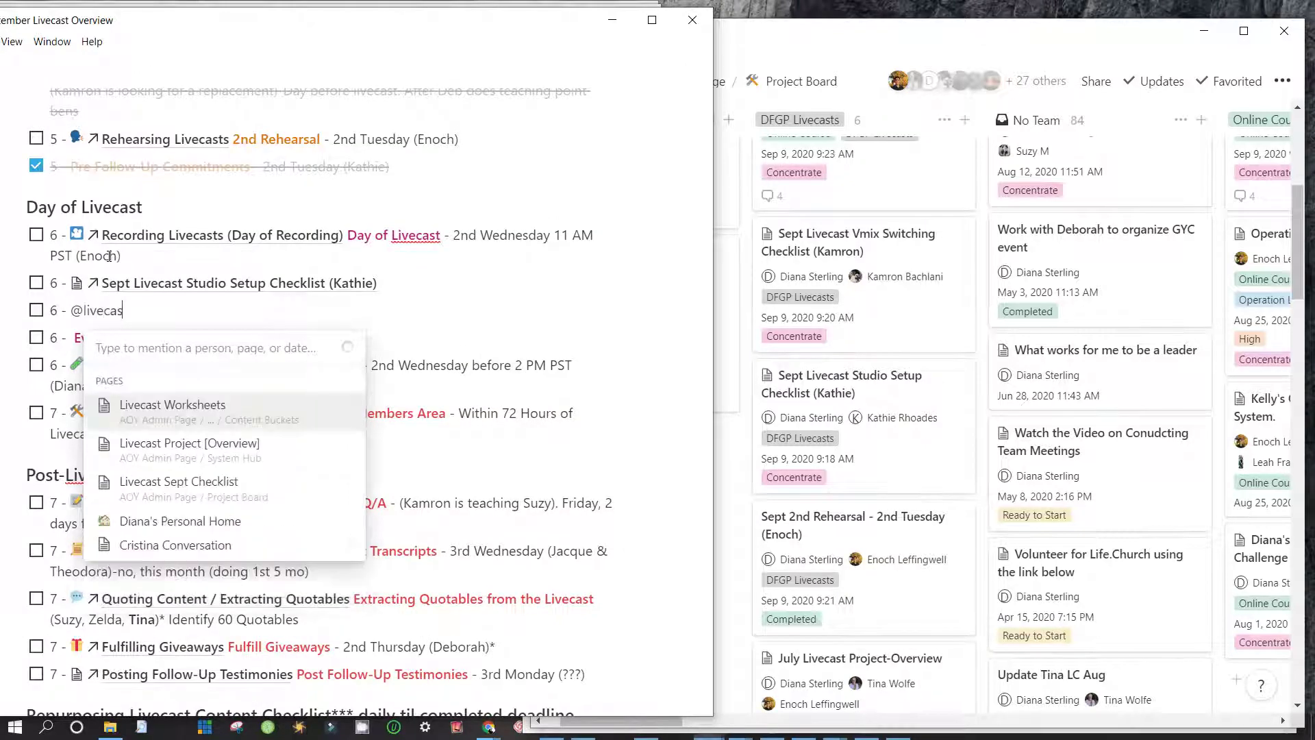
type("t vmix")
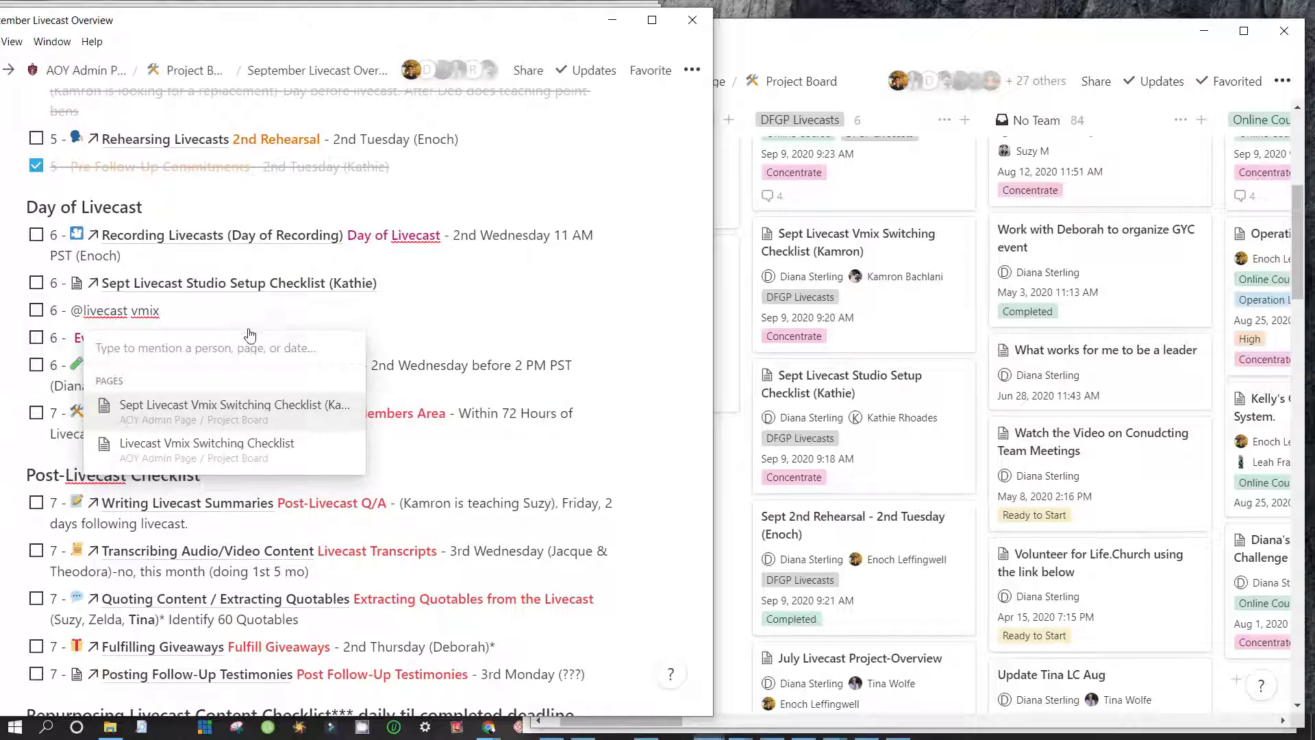
key("Return")
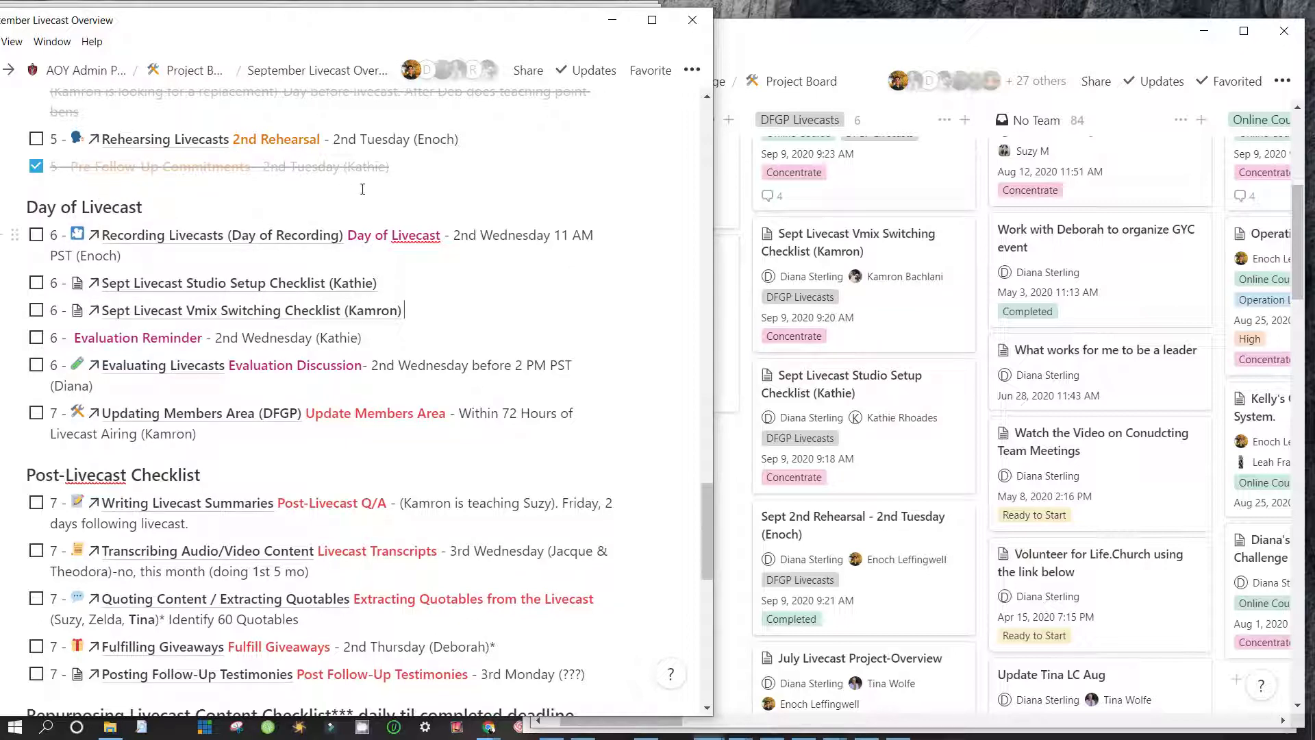
key("shift+Home")
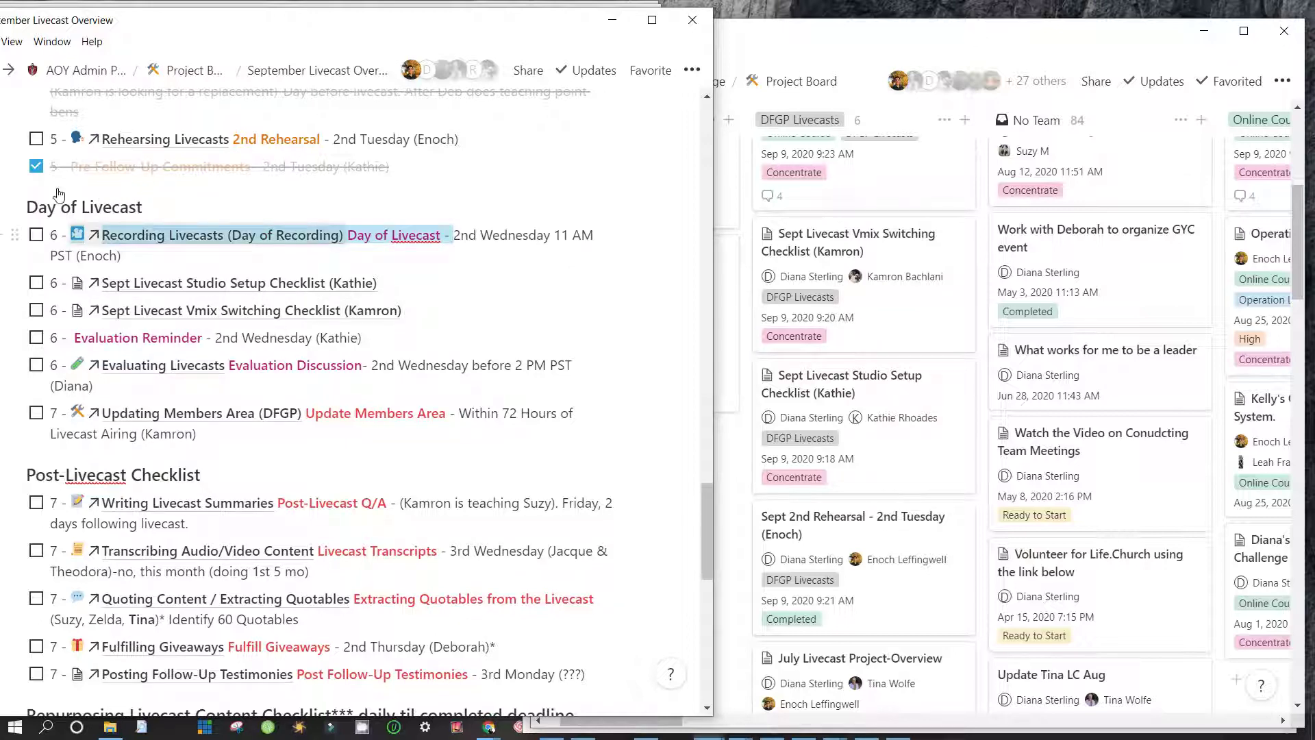
Remove the Recording Livecasts link text and copy the '- 2nd Wednesday 11 AM PST' timing
key("BackSpace")
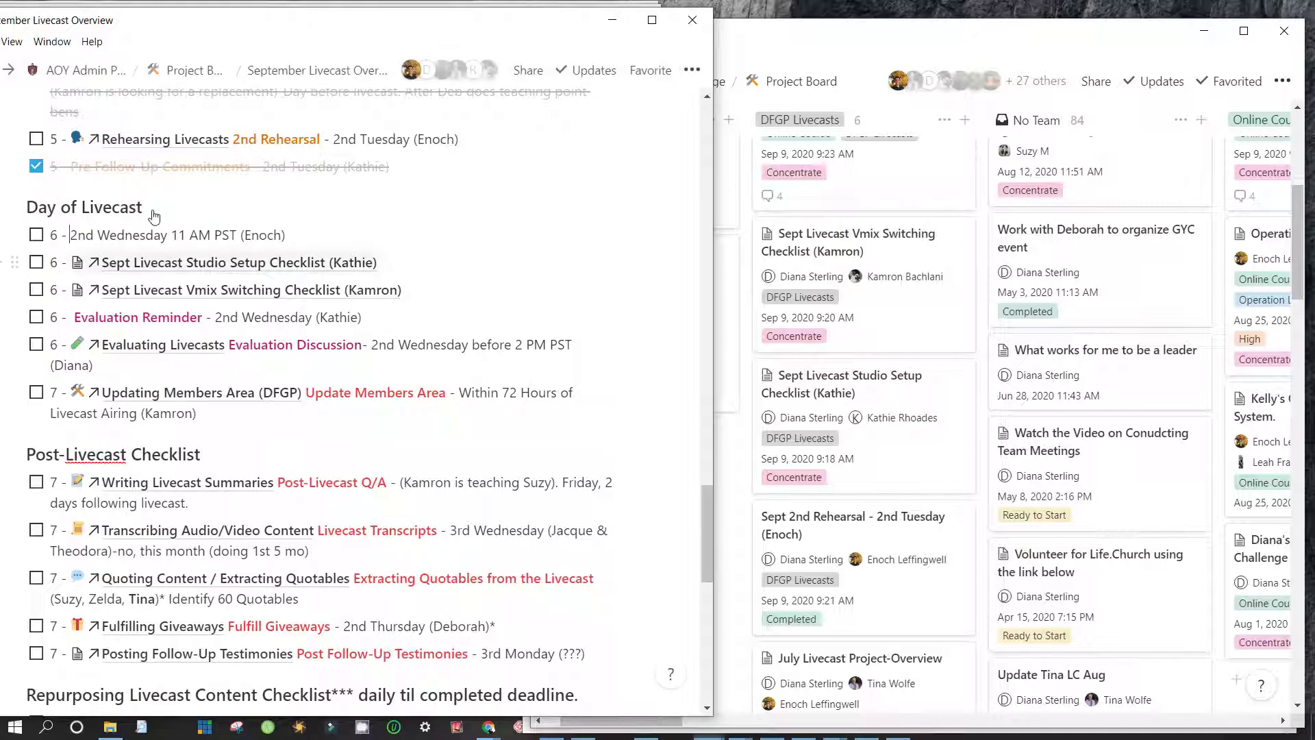
left_click_drag(246, 189, 54, 189)
key("Left")
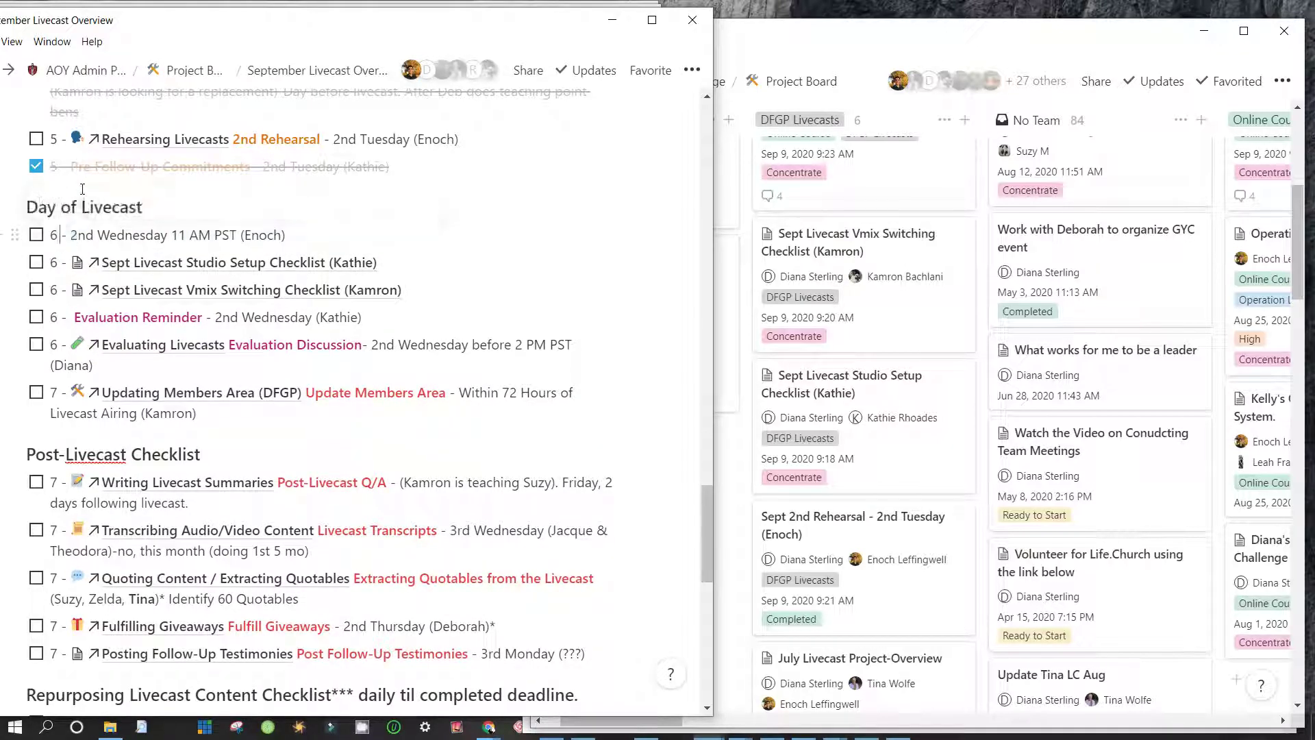
key("shift+End")
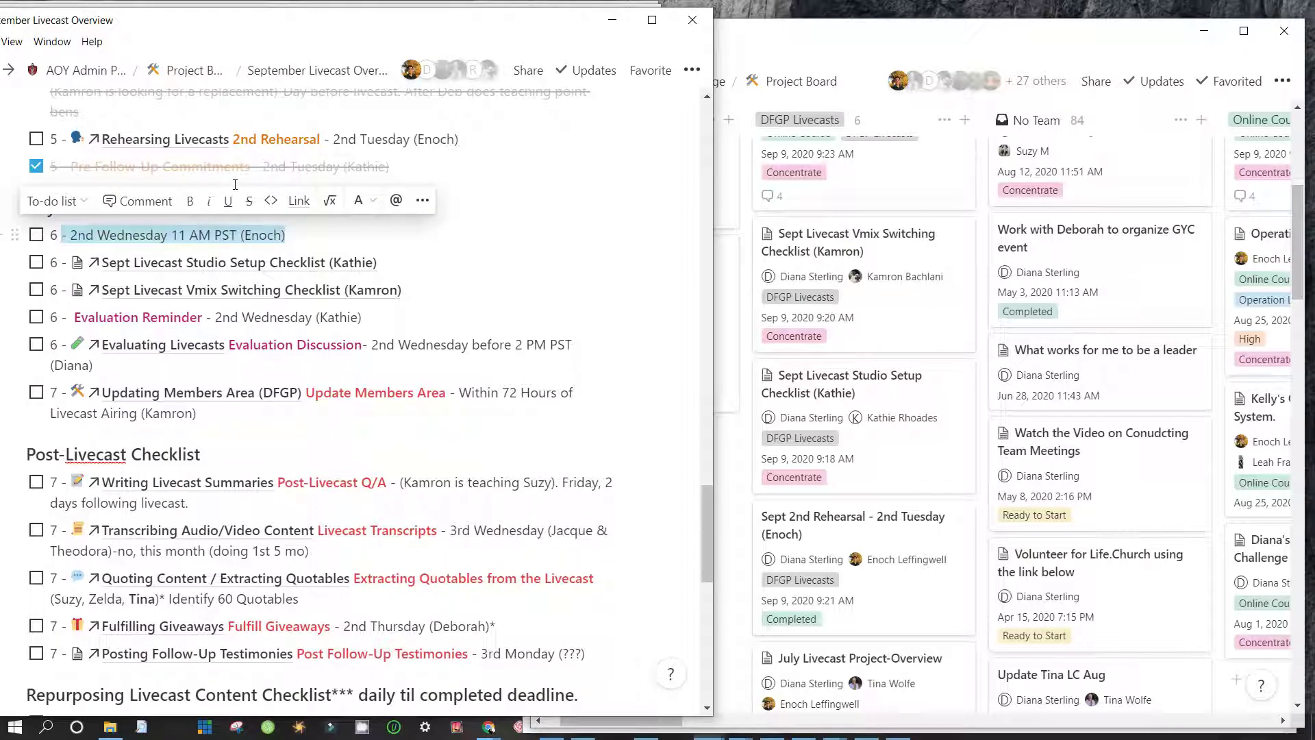
key("ctrl+c")
Append the 2nd Wednesday 11 AM PST timing to the Studio Setup and Vmix checklist lines
key("Down")
key("End")
key("ctrl+v")
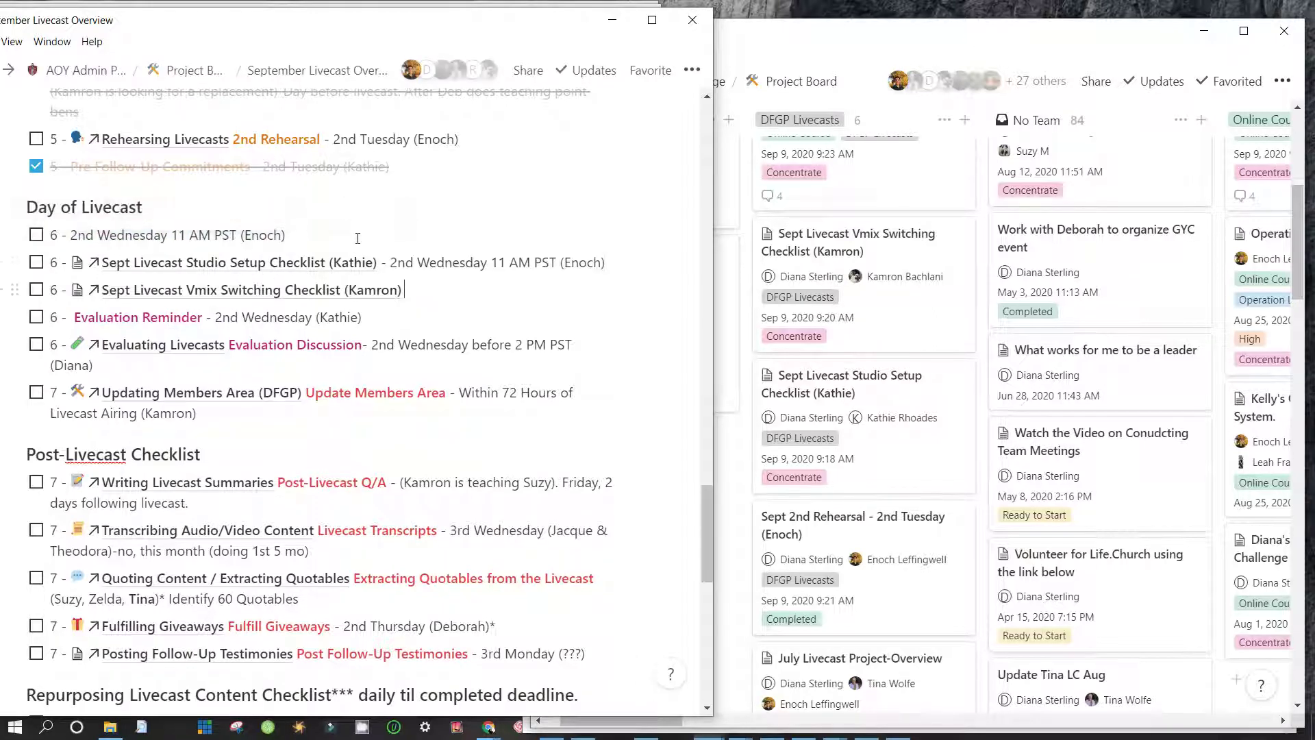
key("Down")
key("End")
key("ctrl+v")
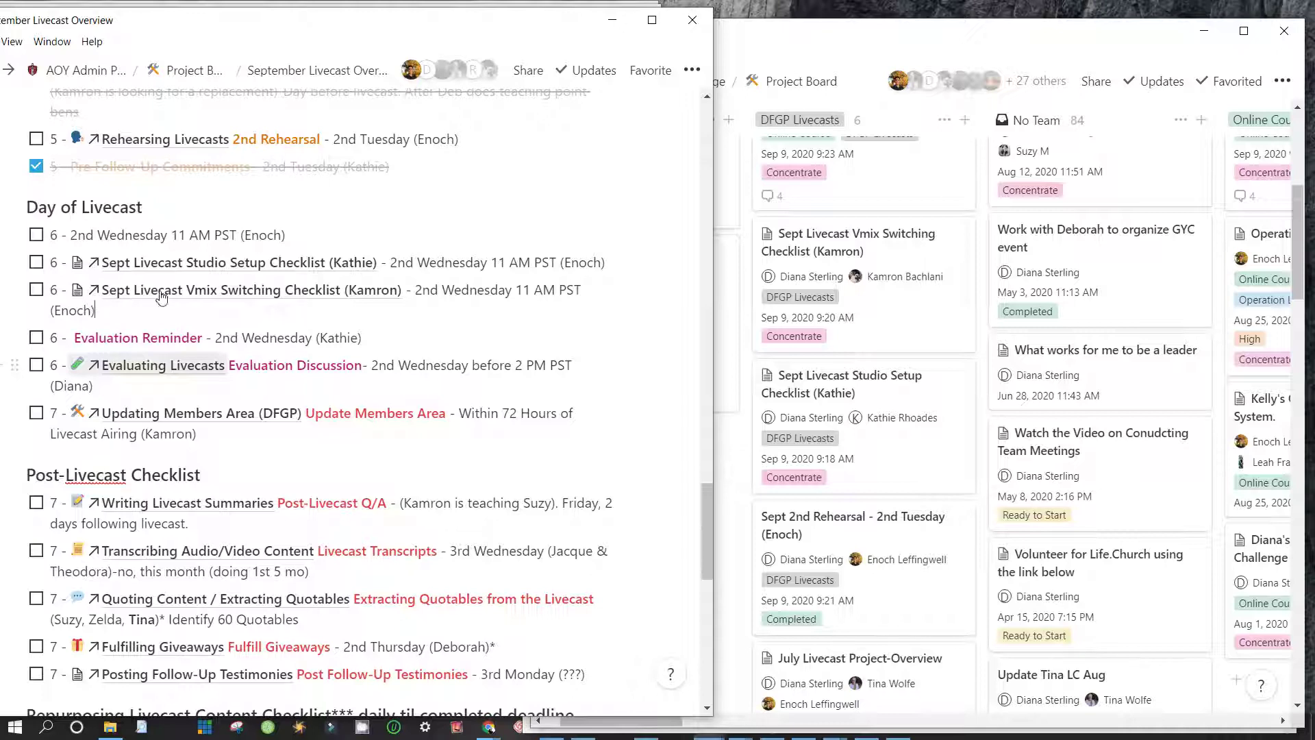
Open the linked page in its own window and arrange windows to bring Recording Livecasts forward
left_click(342, 365)
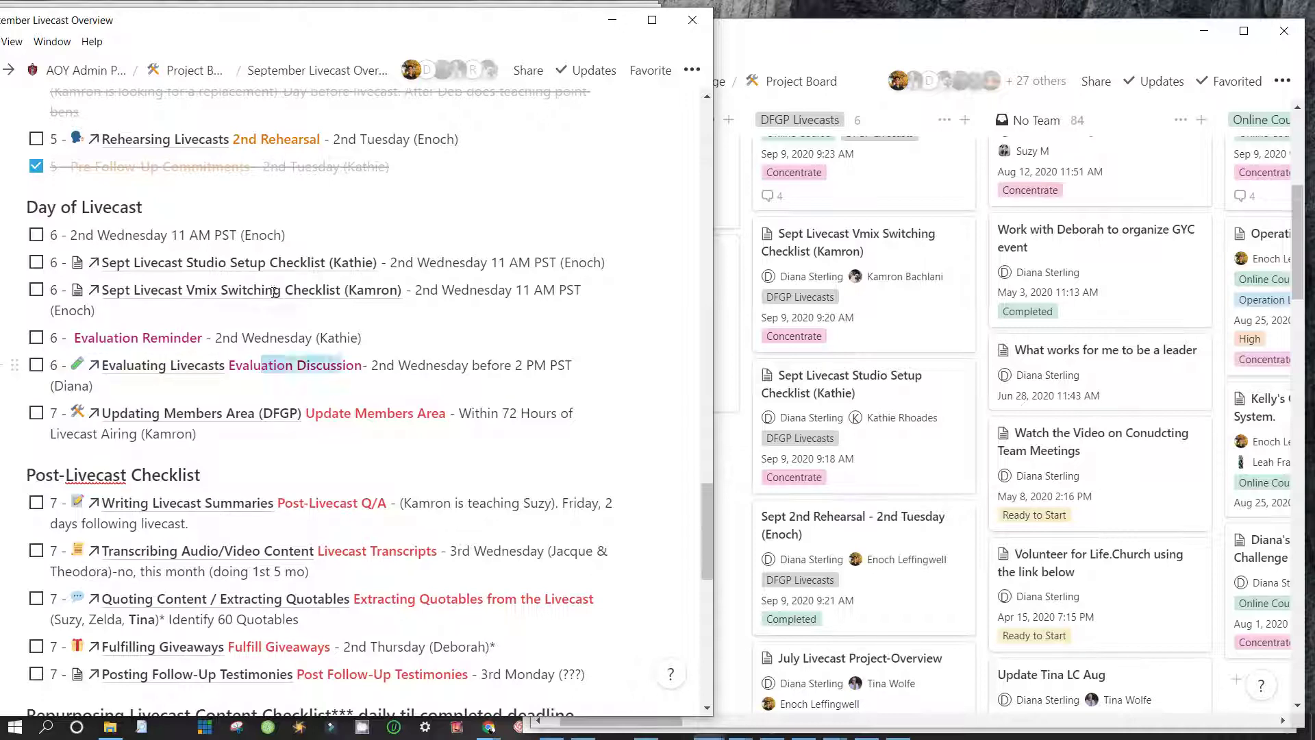
left_click(137, 297)
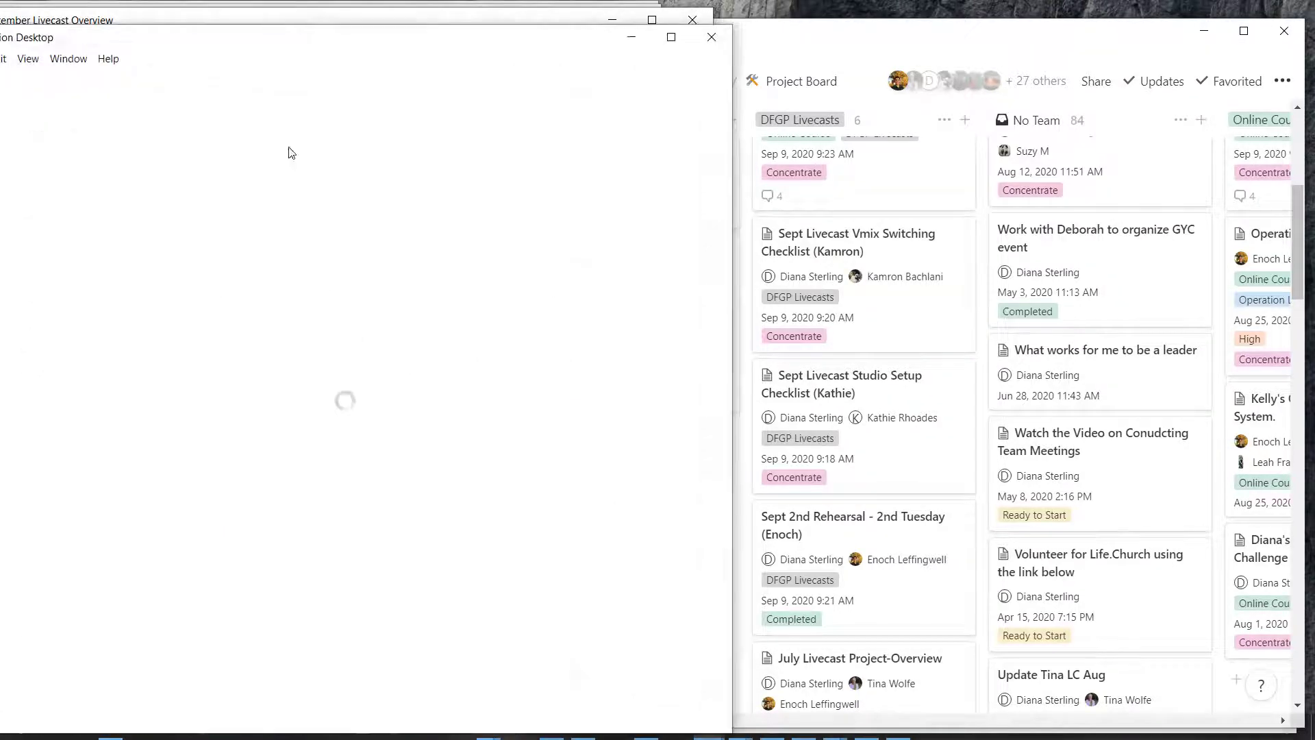
left_click_drag(377, 57, 304, 37)
left_click_drag(994, 30, 416, 79)
left_click(897, 323)
scroll(898, 323, "up", 6)
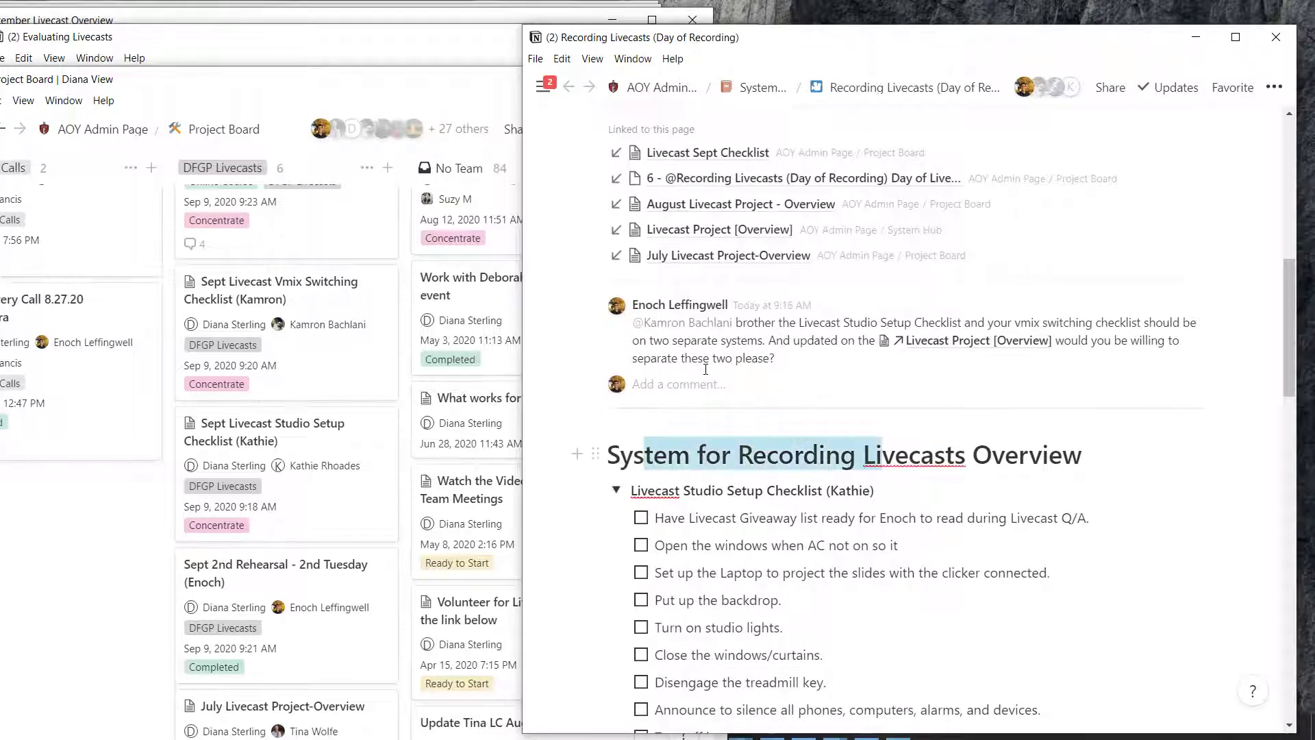
scroll(628, 426, "down", 3)
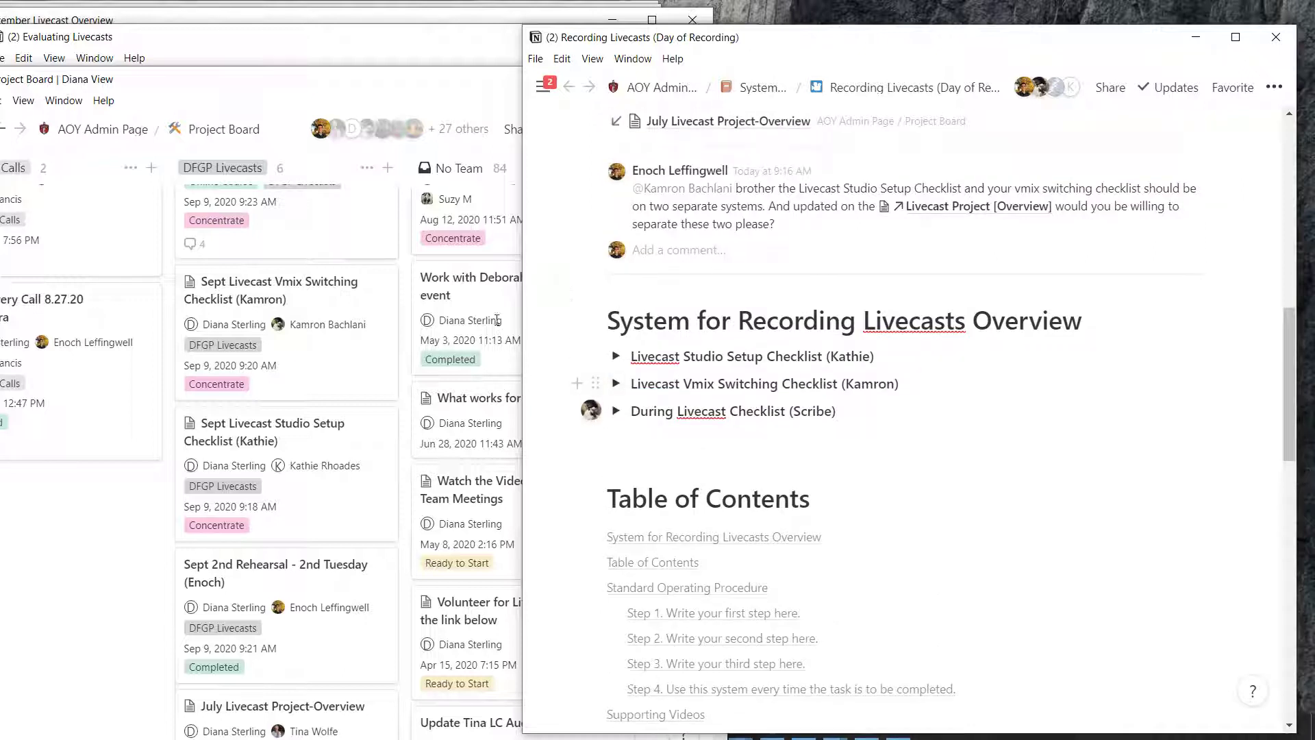
Begin a reply 'You a…' to the comment asking to separate the two checklists
left_click_drag(799, 188, 770, 223)
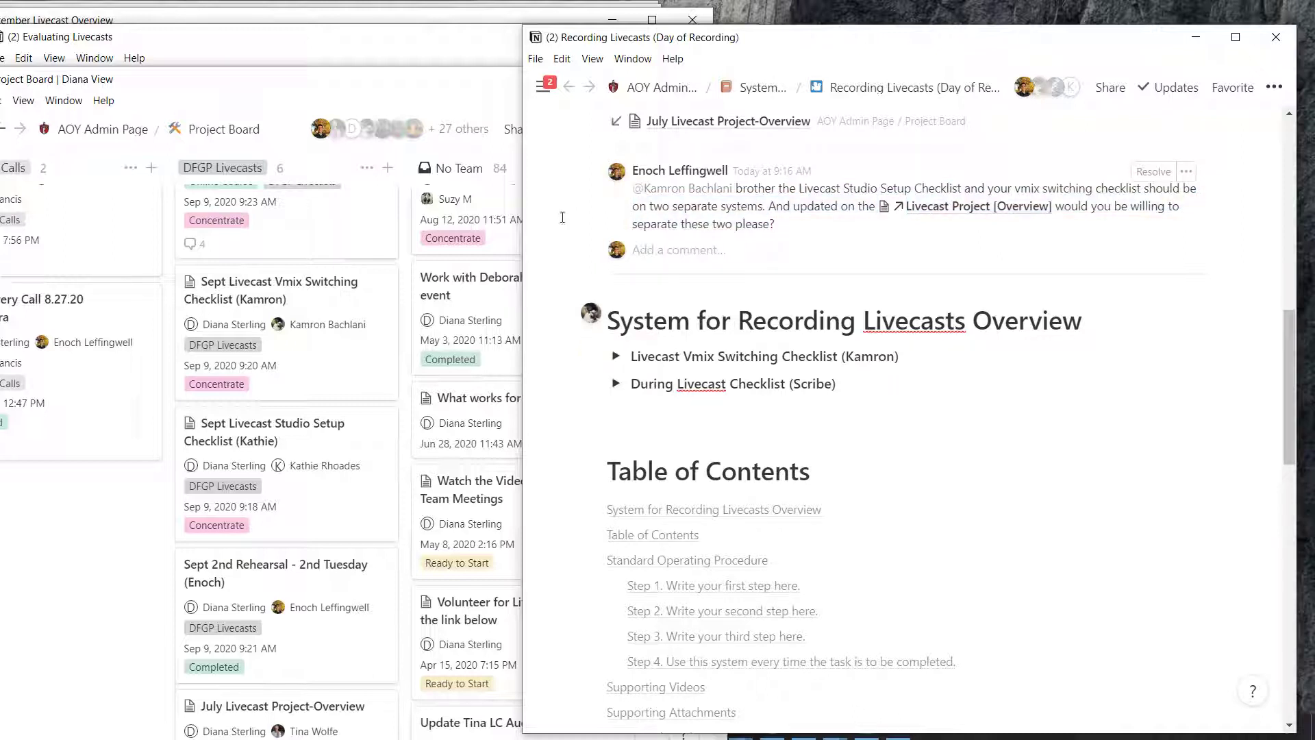
left_click(563, 206)
type("You are so")
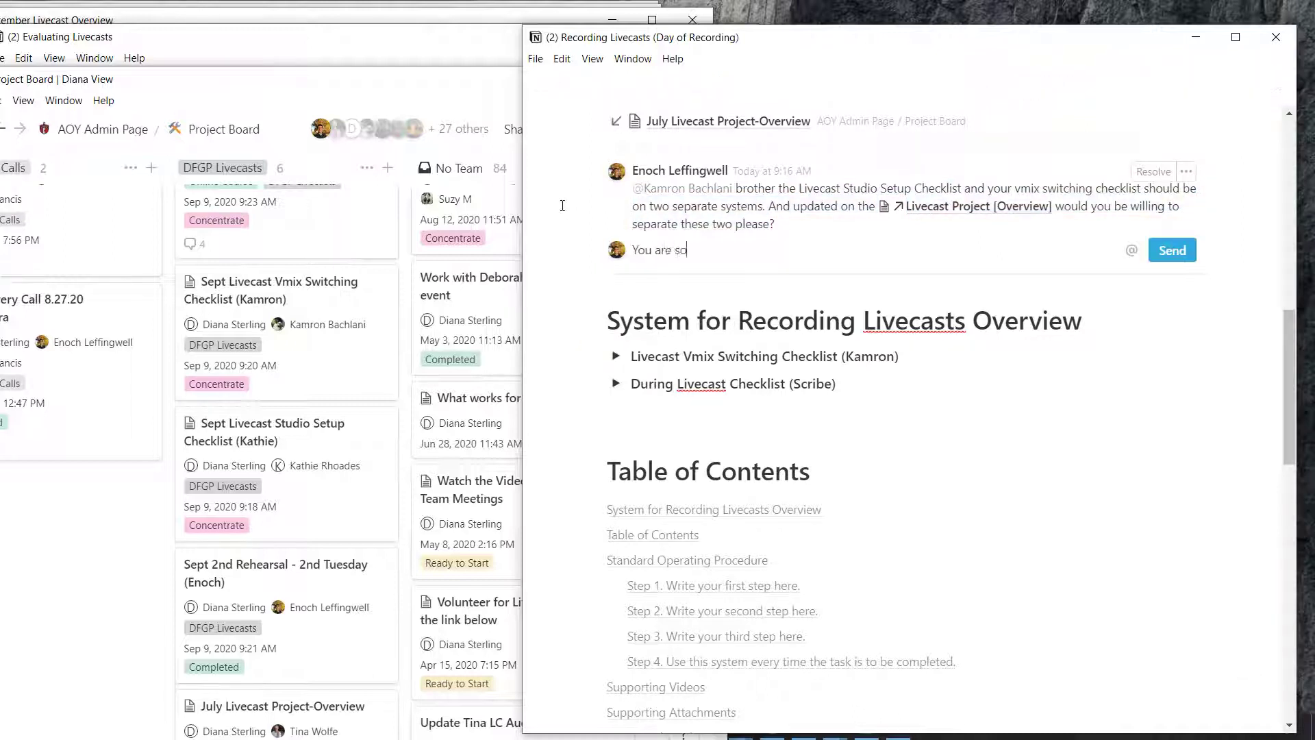
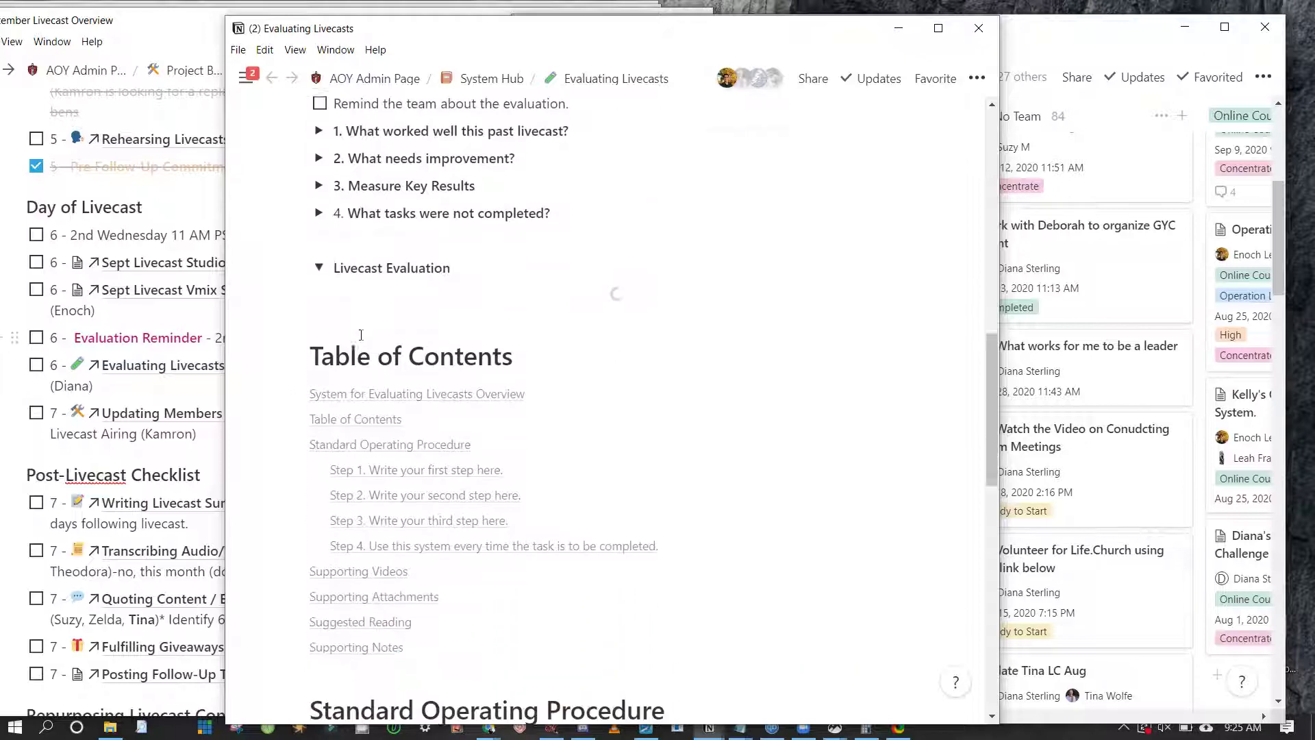
scroll(361, 334, "up", 8)
scroll(361, 335, "up", 5)
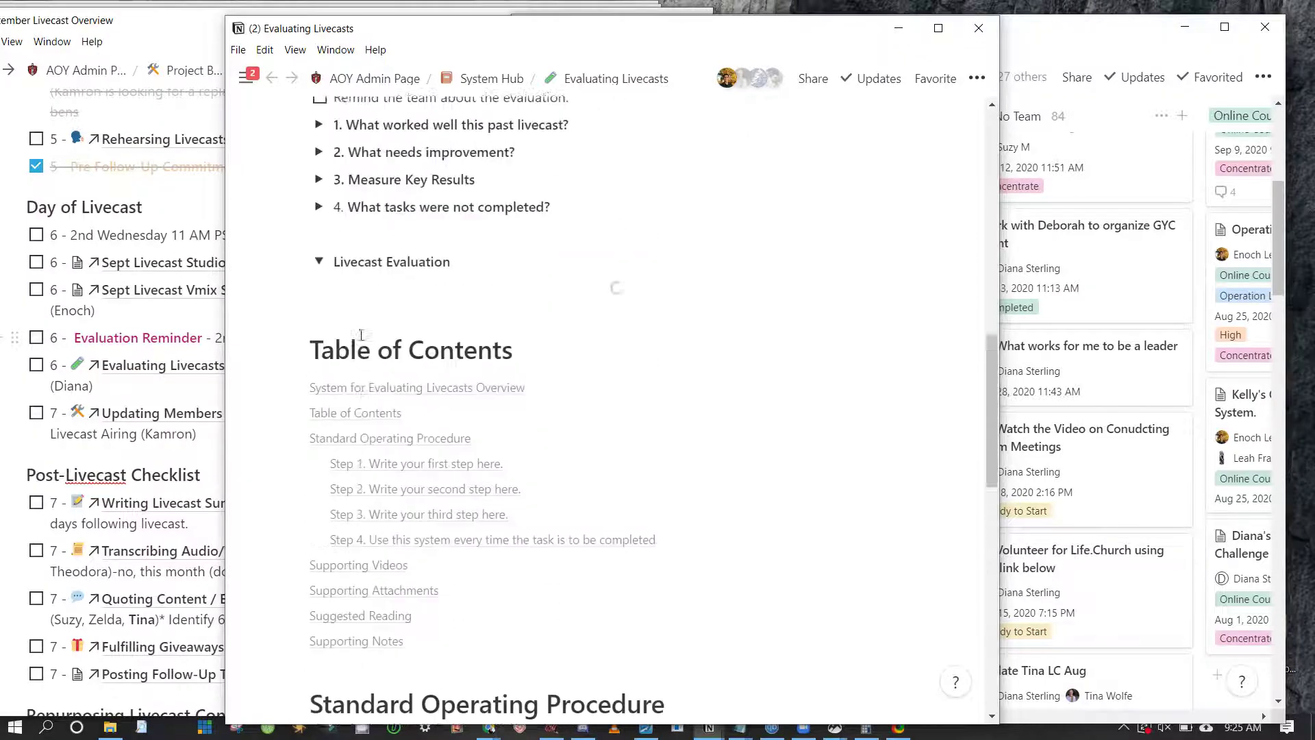
scroll(361, 334, "down", 7)
scroll(327, 191, "up", 6)
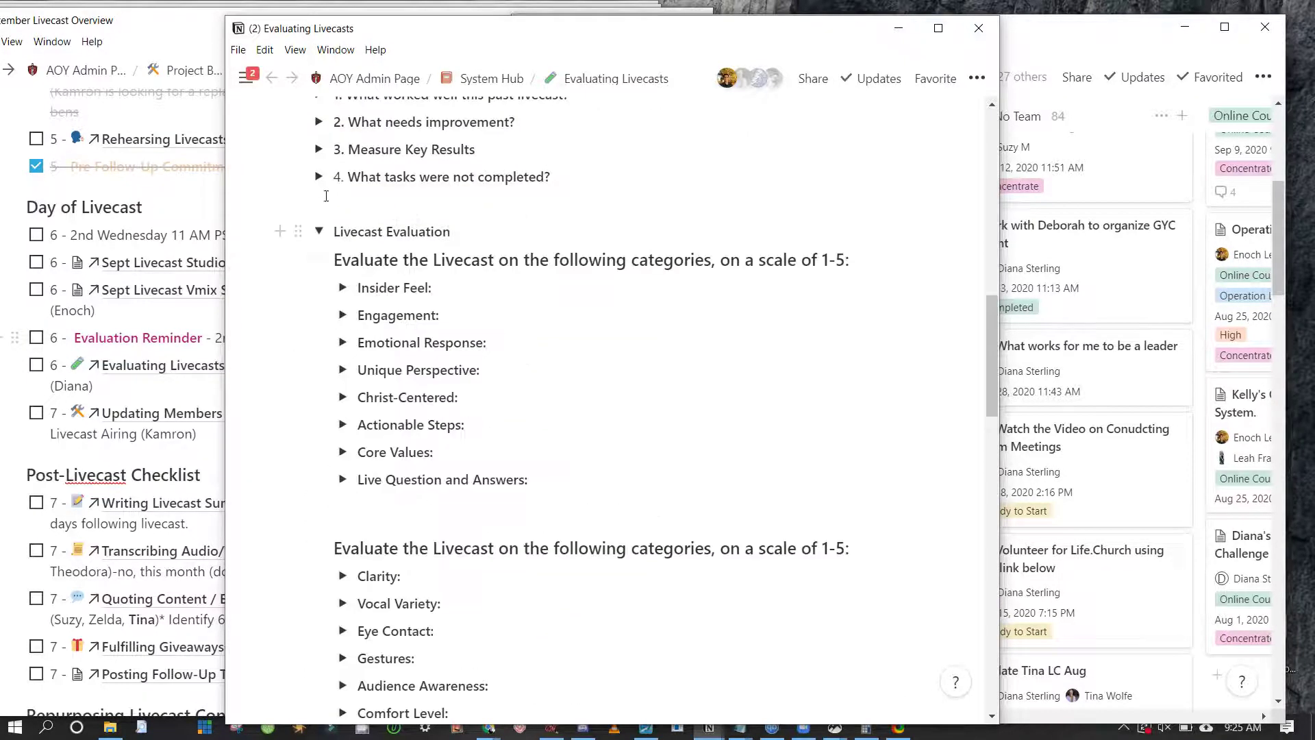
scroll(361, 346, "down", 4)
scroll(361, 346, "down", 2)
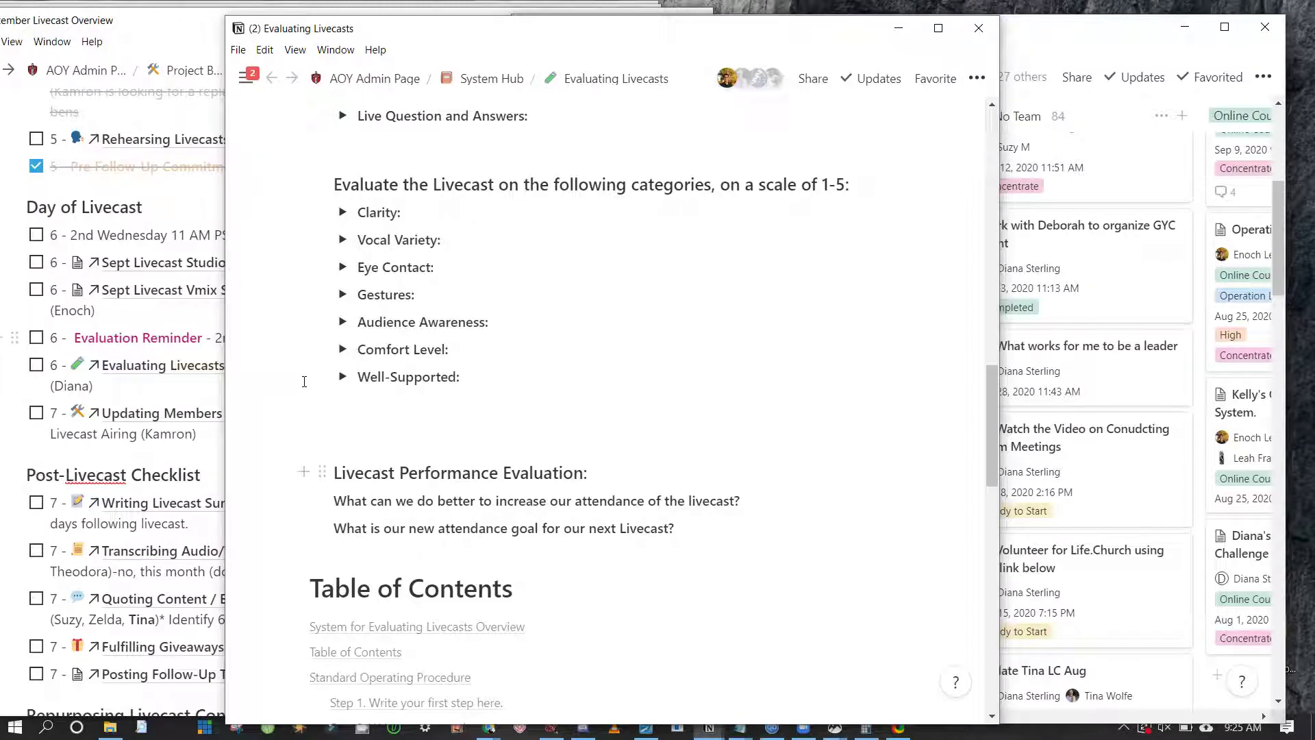
scroll(304, 381, "up", 8)
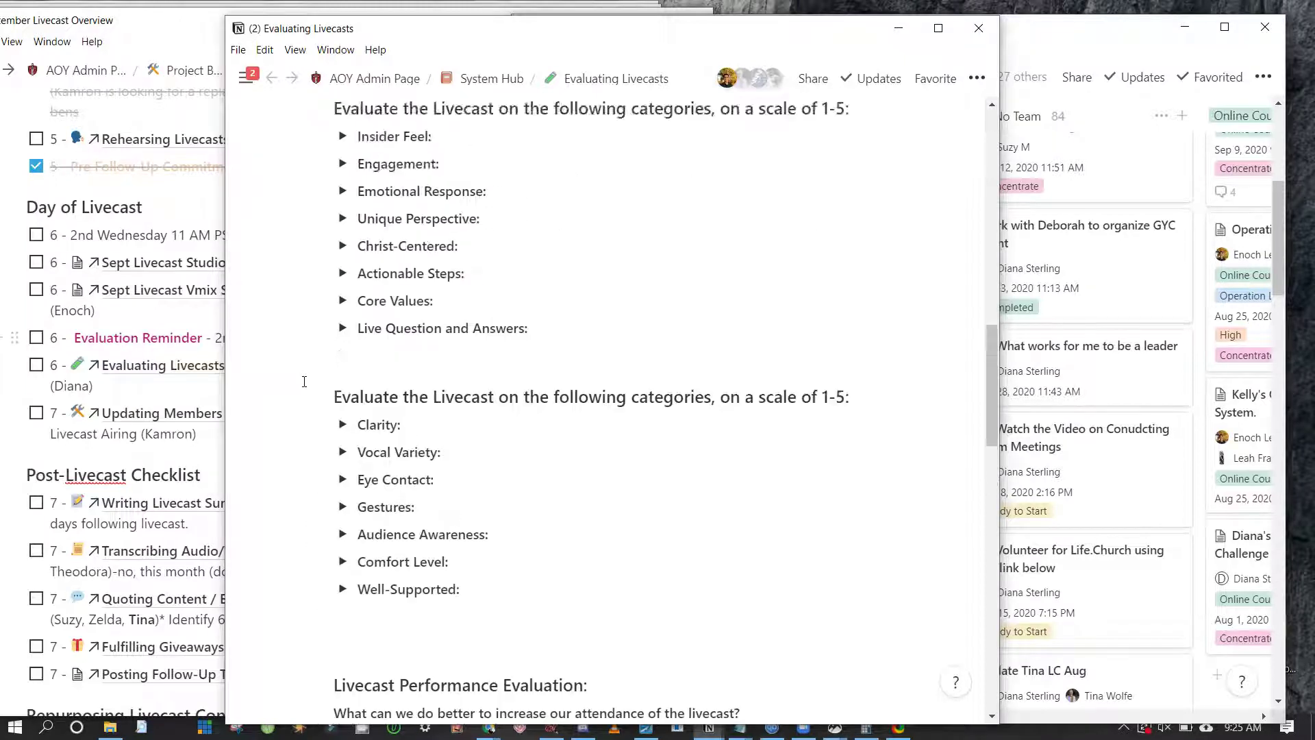
scroll(304, 381, "down", 8)
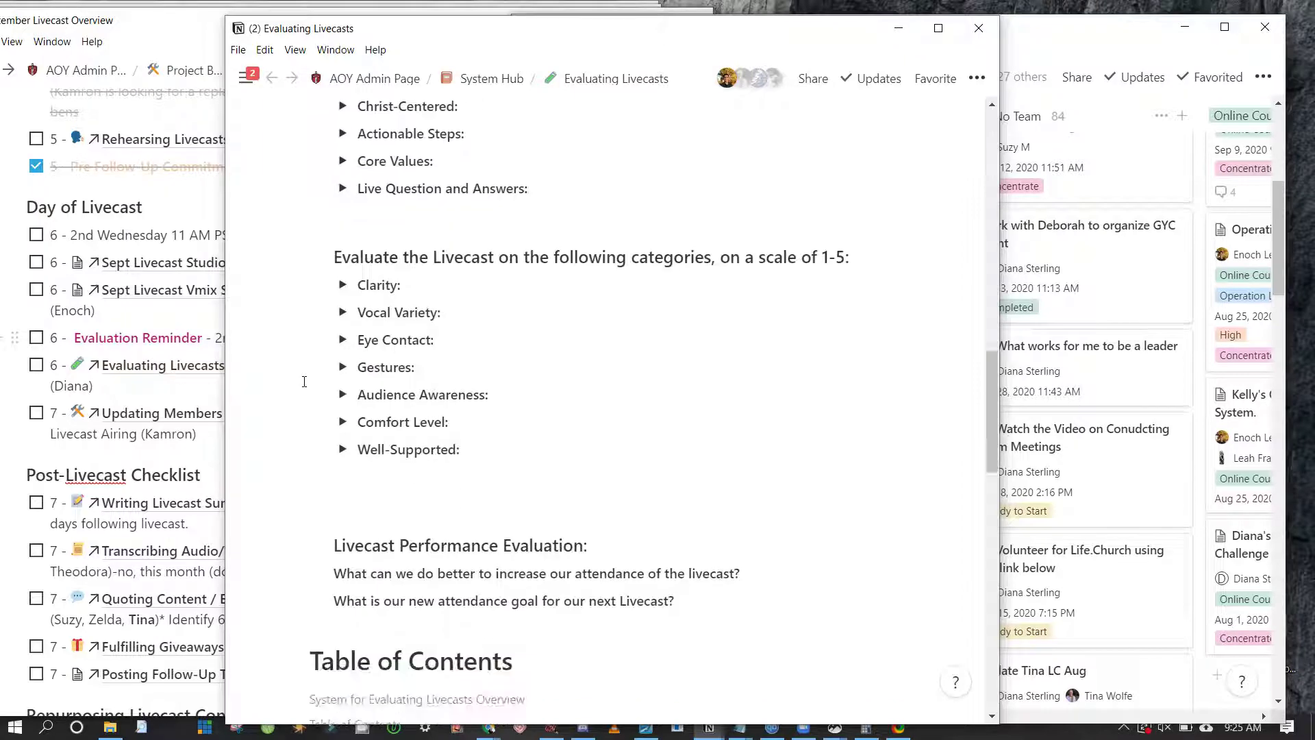
scroll(304, 381, "up", 1)
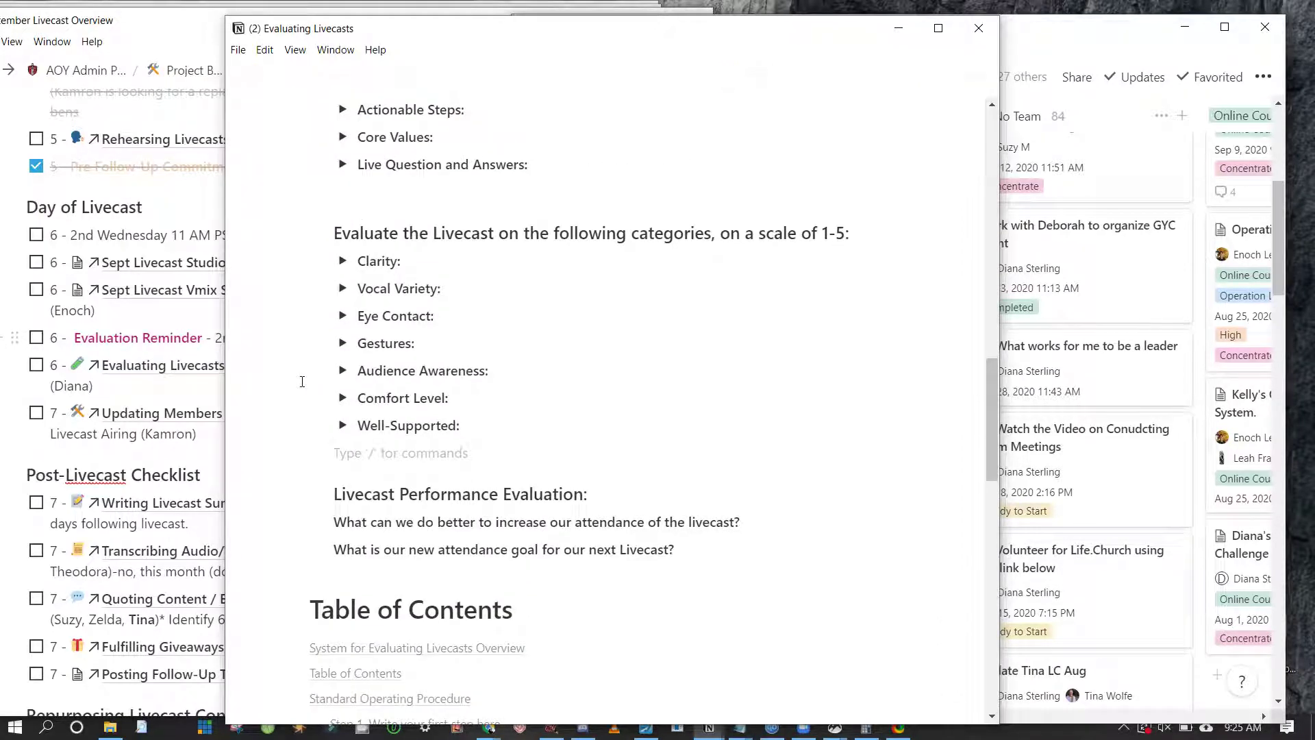
scroll(302, 381, "up", 3)
scroll(329, 158, "up", 3)
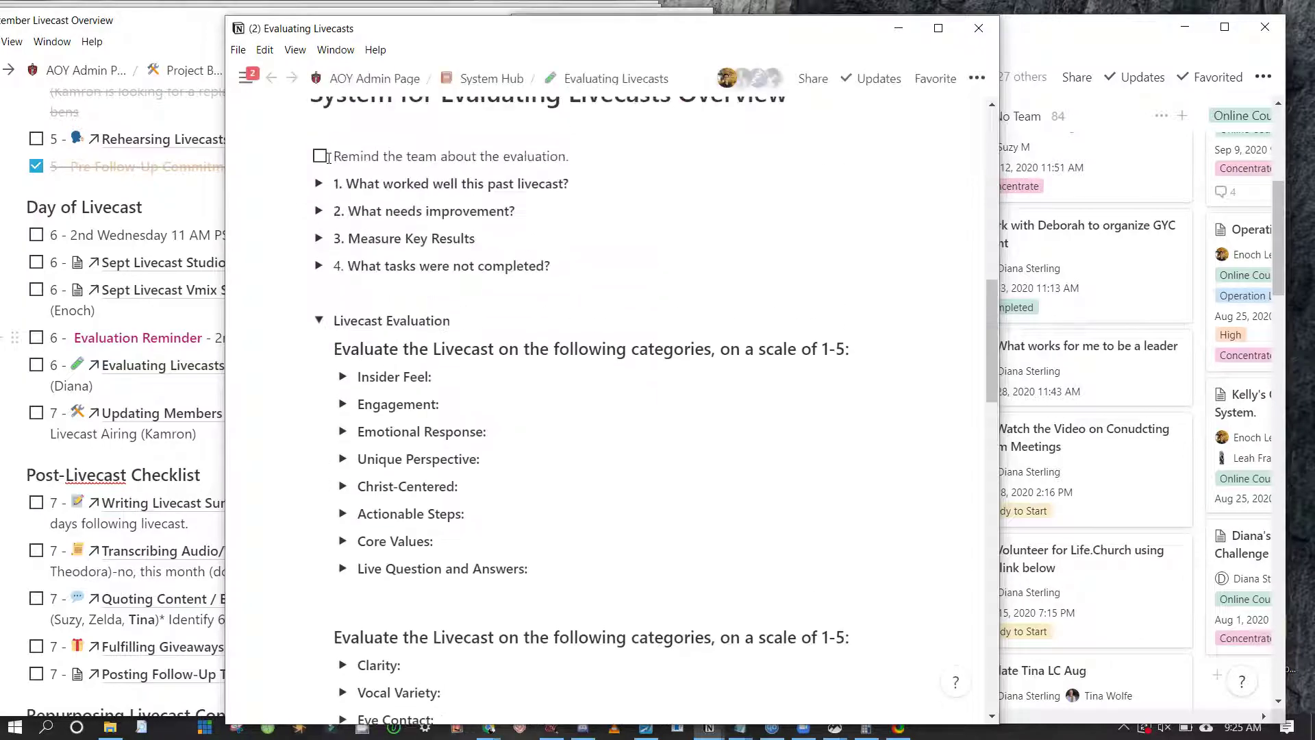
scroll(330, 158, "down", 6)
scroll(328, 159, "up", 8)
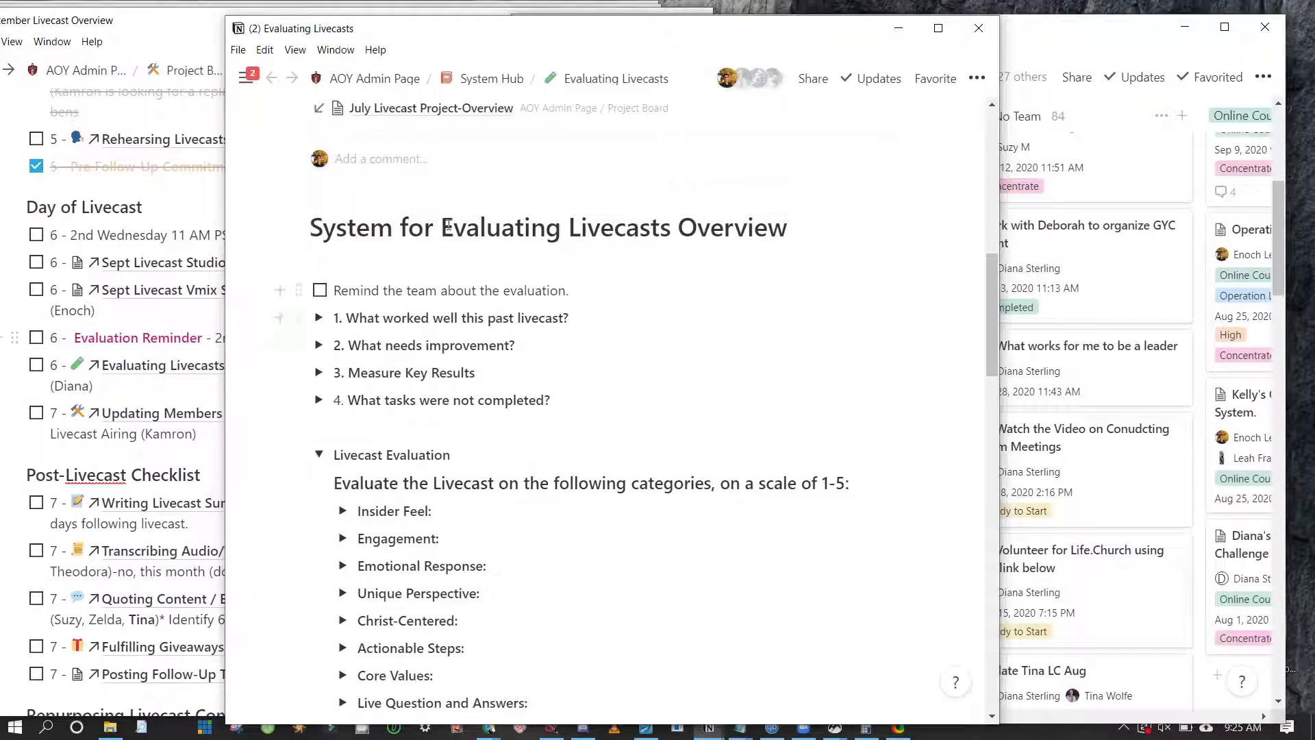
scroll(534, 247, "up", 12)
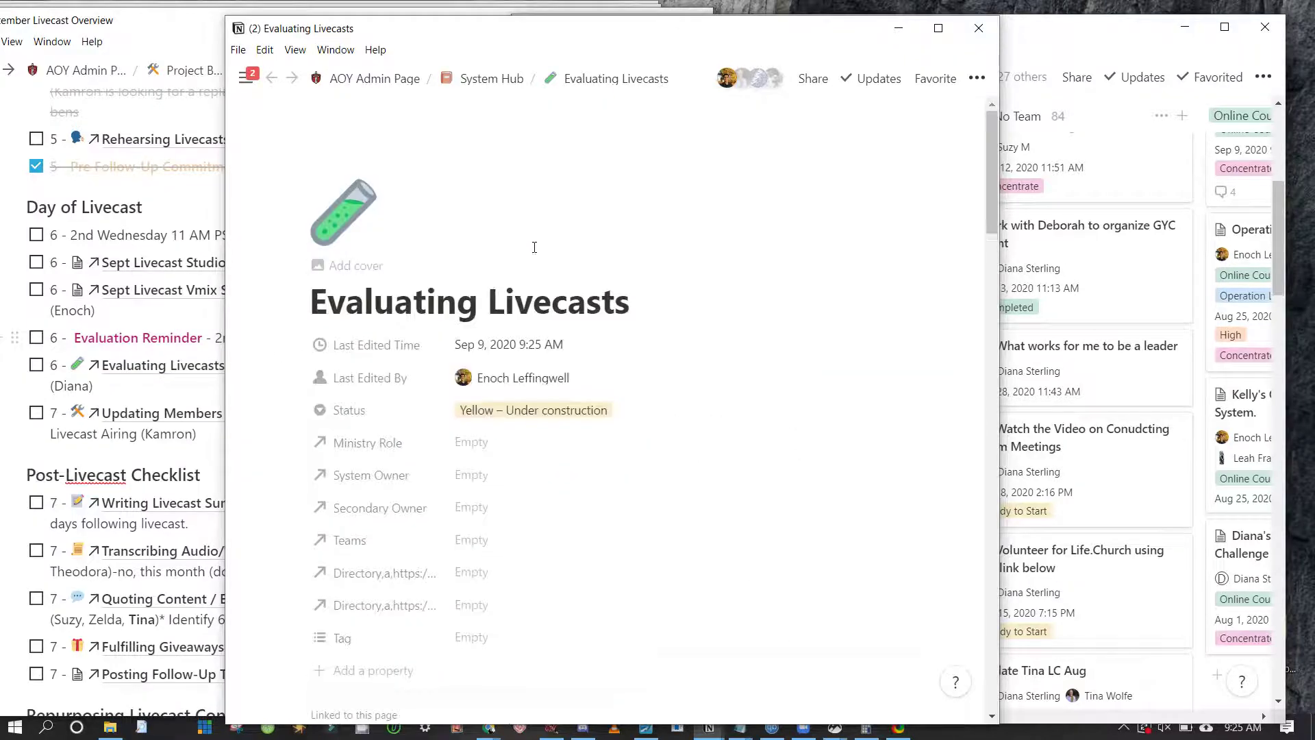
scroll(535, 252, "down", 8)
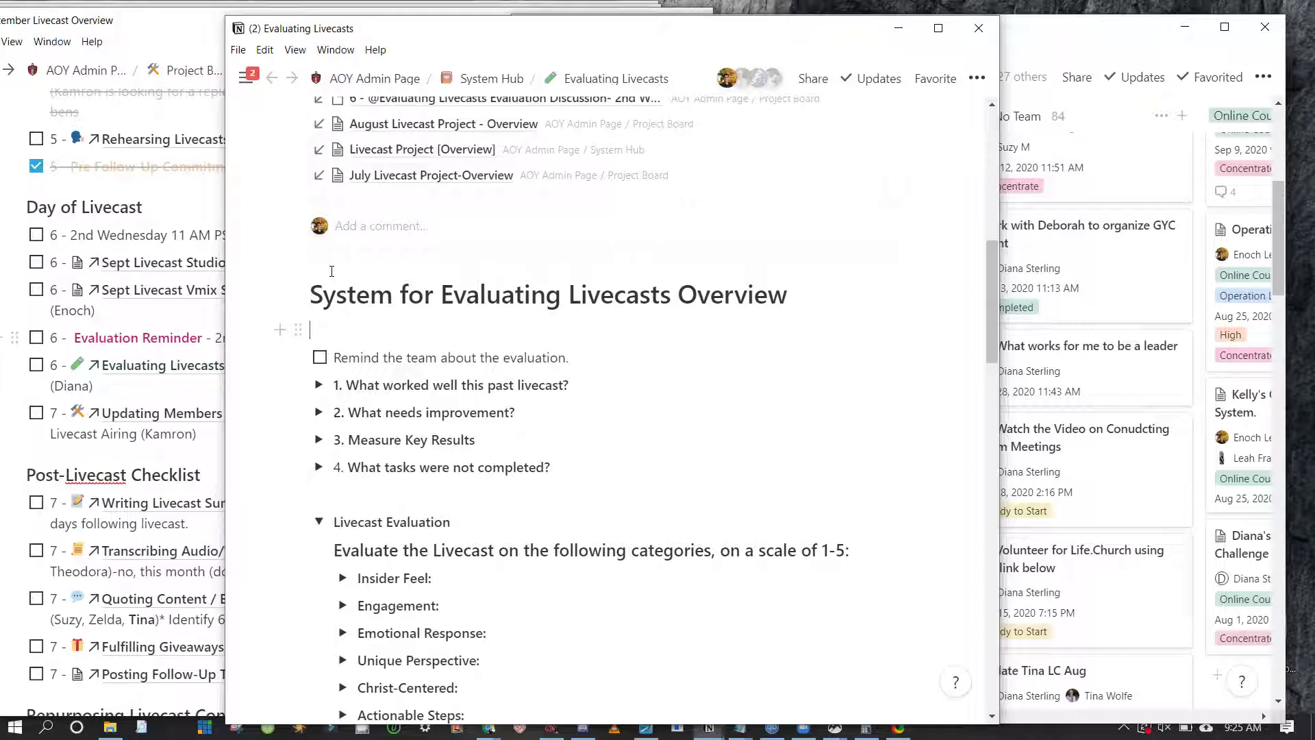
left_click_drag(332, 272, 418, 399)
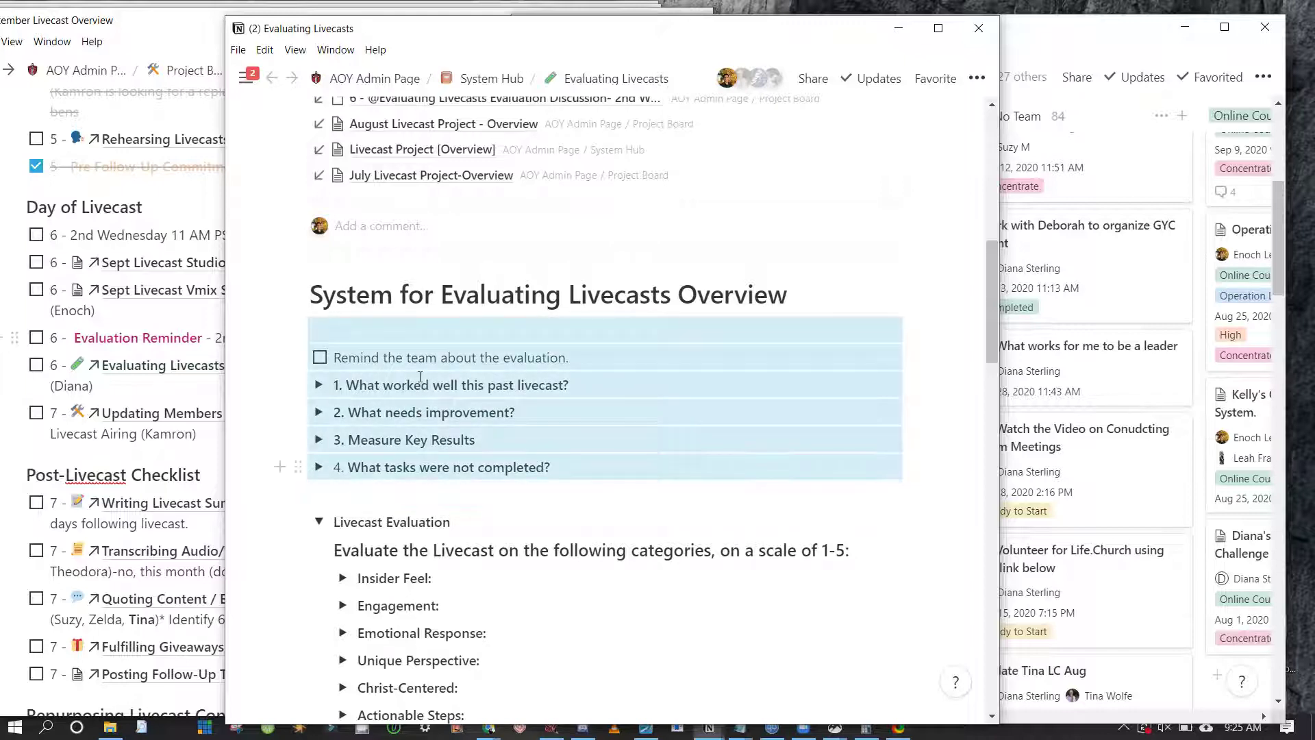
scroll(490, 310, "up", 1)
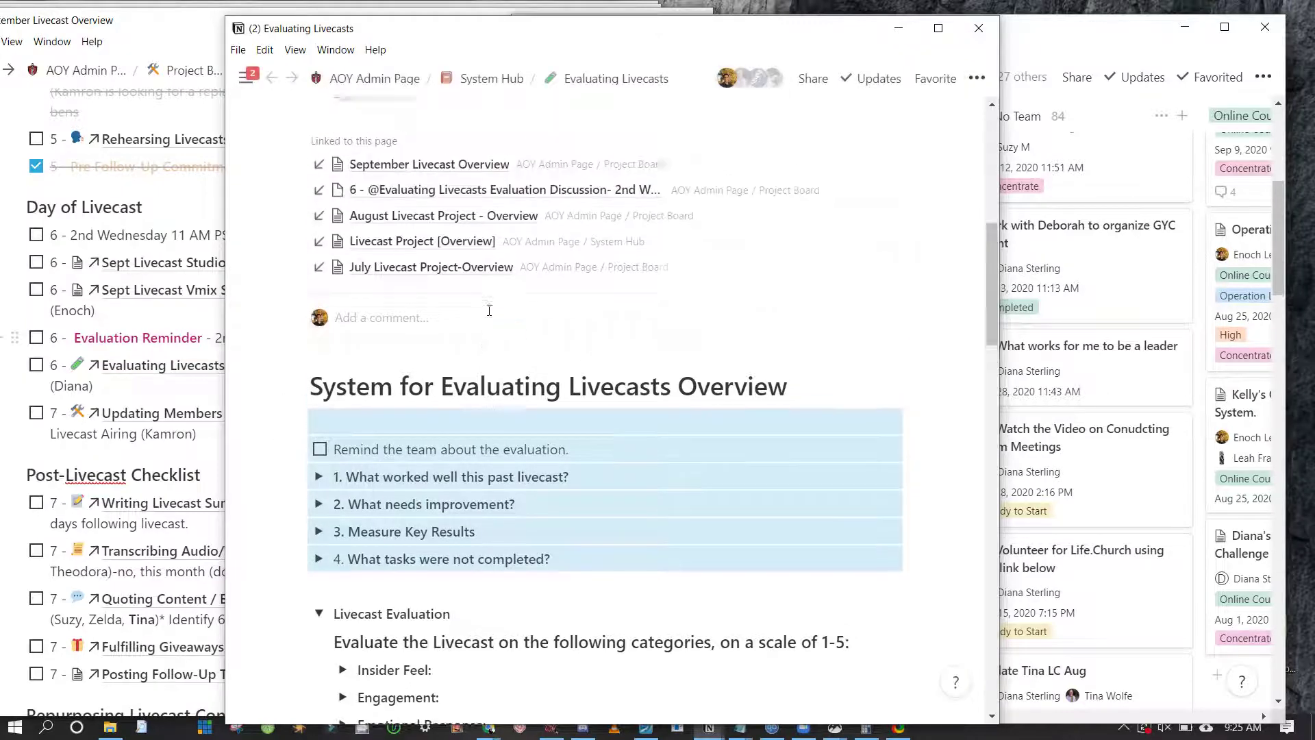
scroll(489, 310, "up", 7)
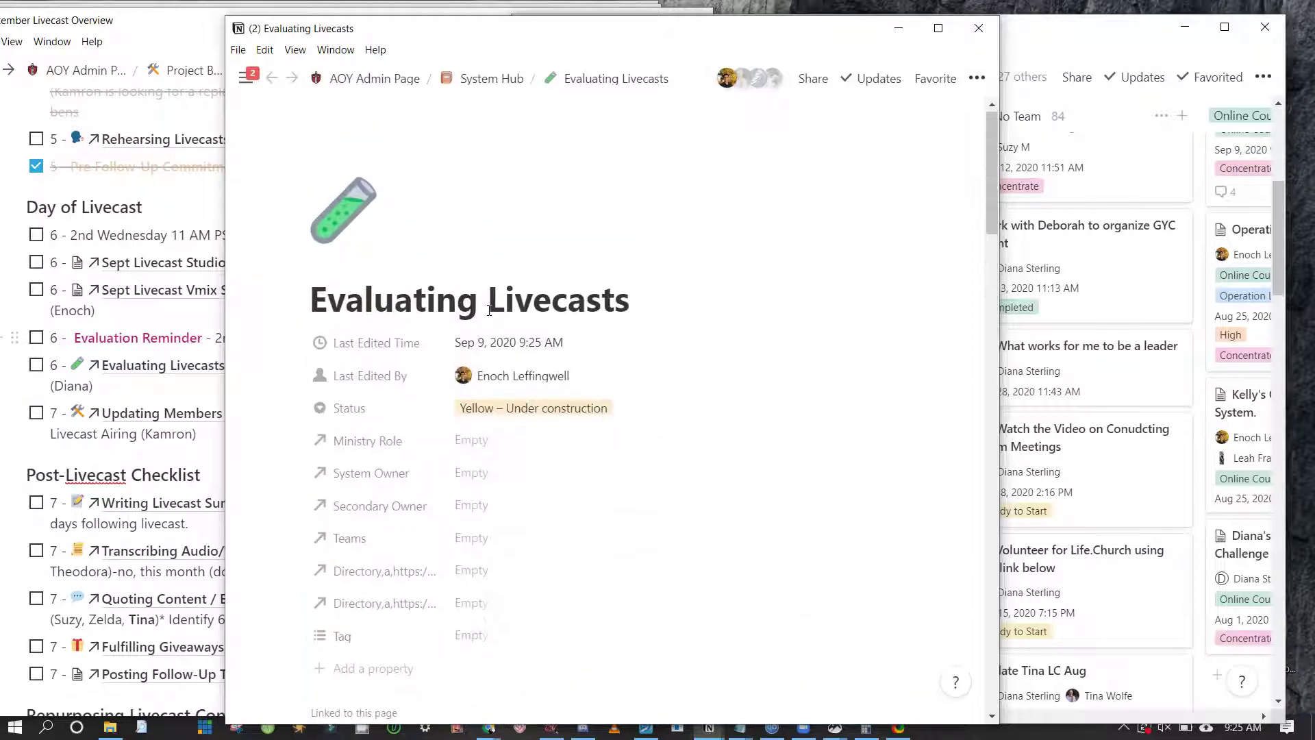
scroll(489, 311, "down", 6)
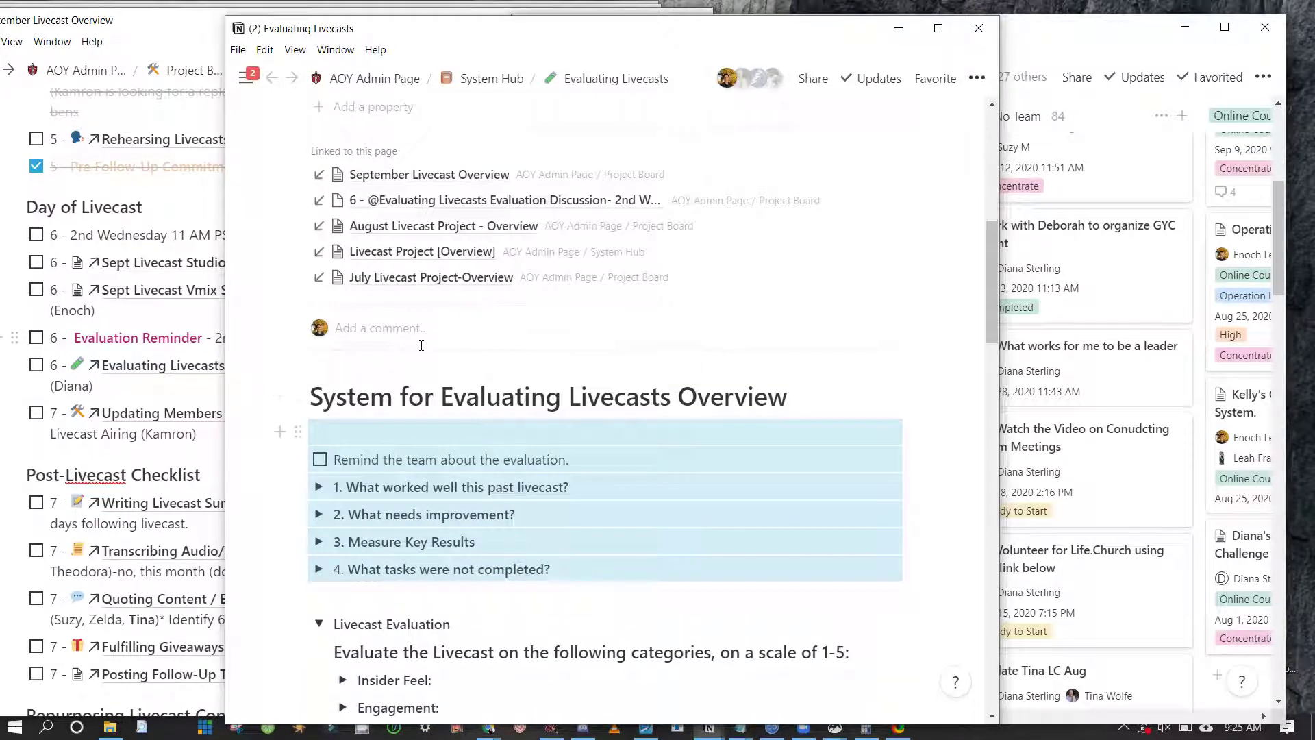
key("Escape")
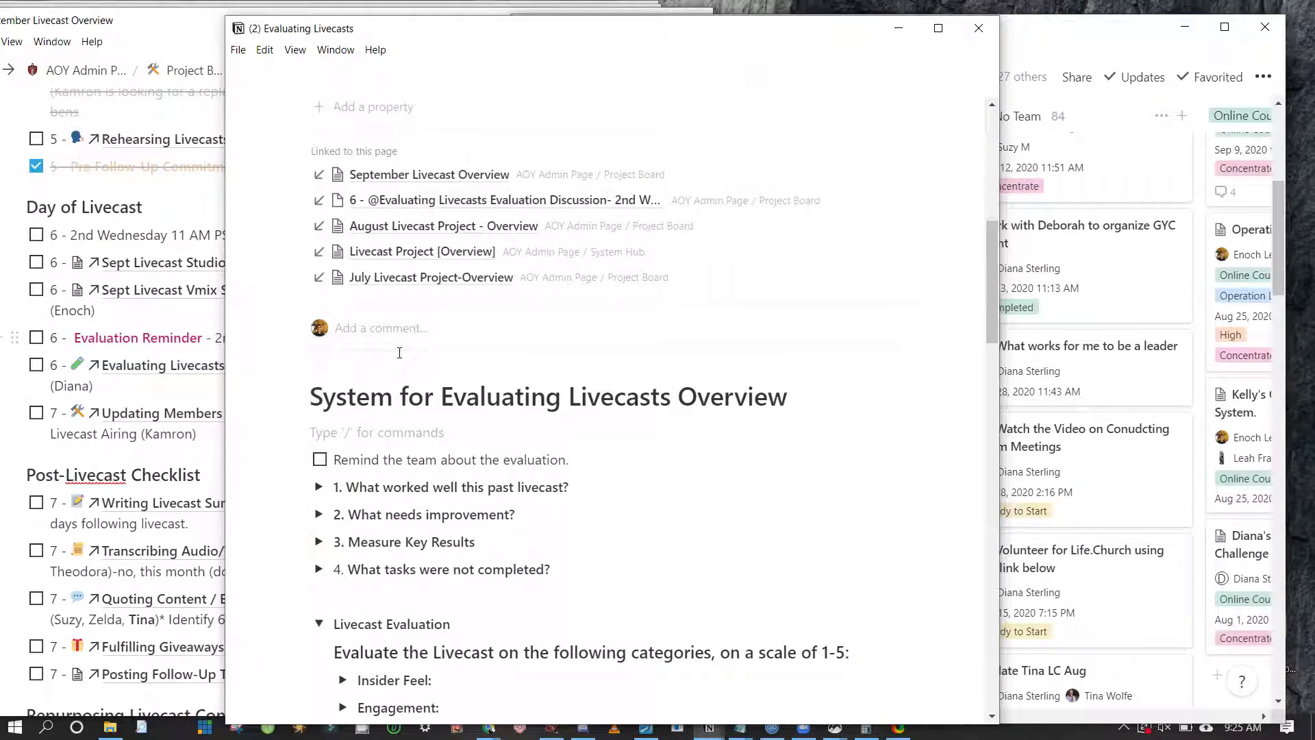
type("[]Use the ")
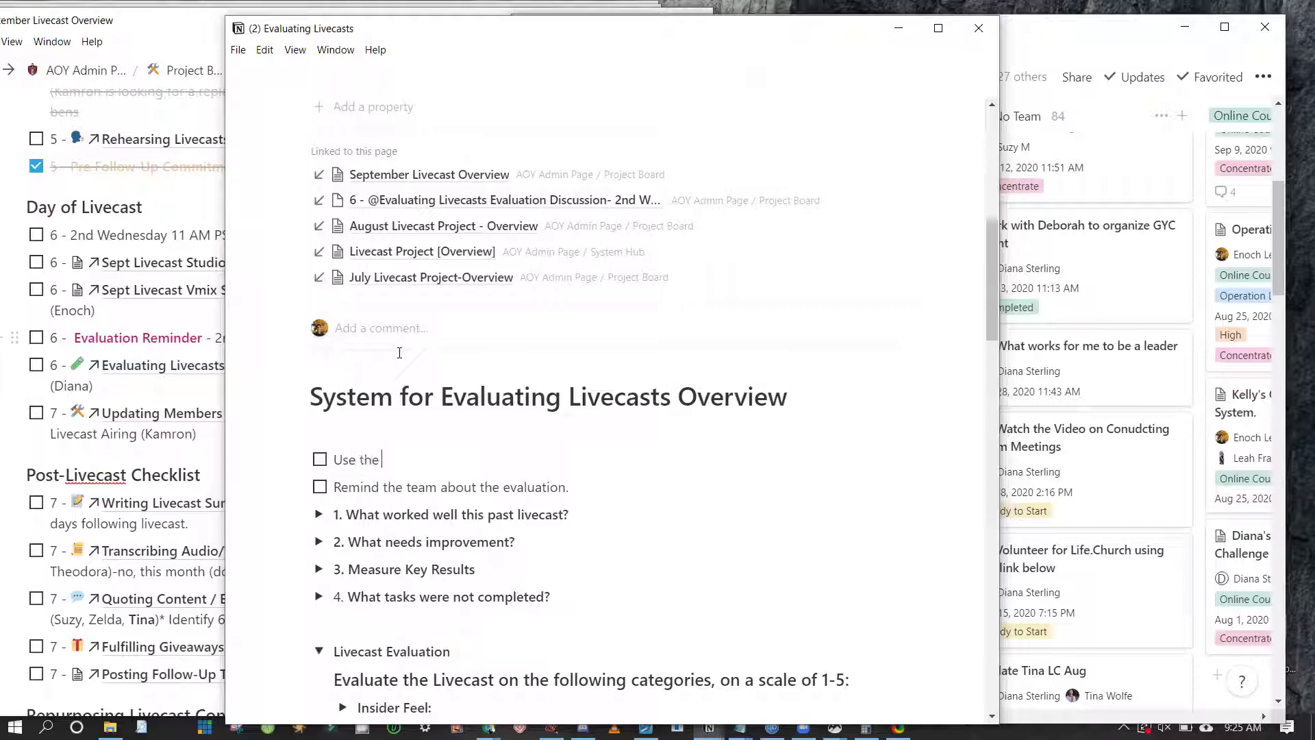
type("@Session")
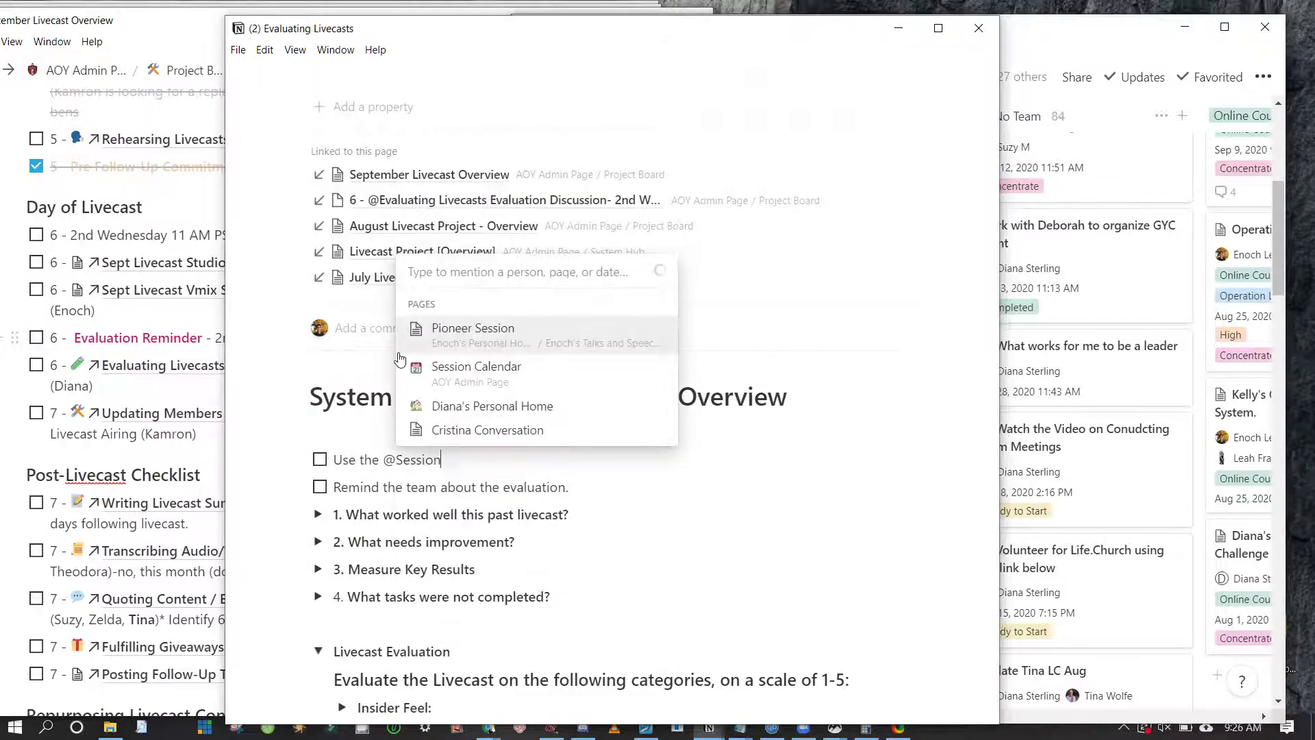
left_click(401, 358)
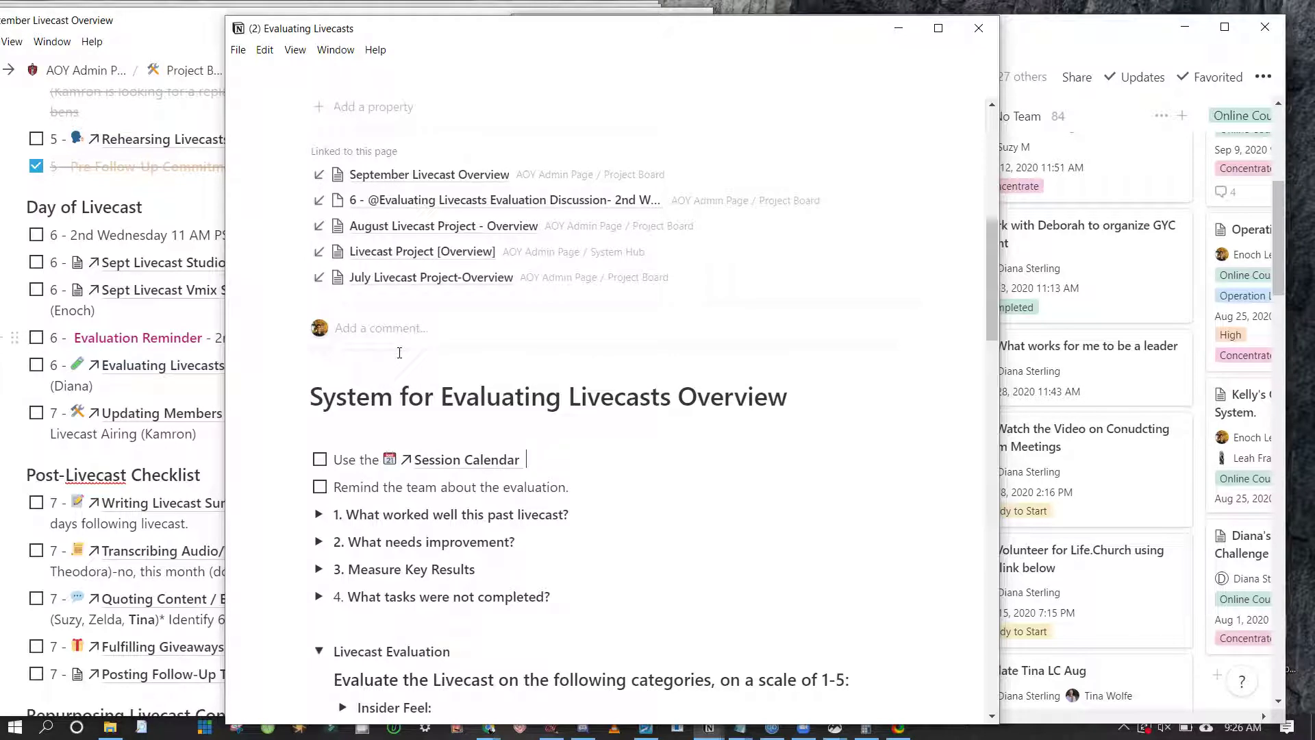
Finish the line with 'for copying and pasting the following checklist'
type("for pasting this")
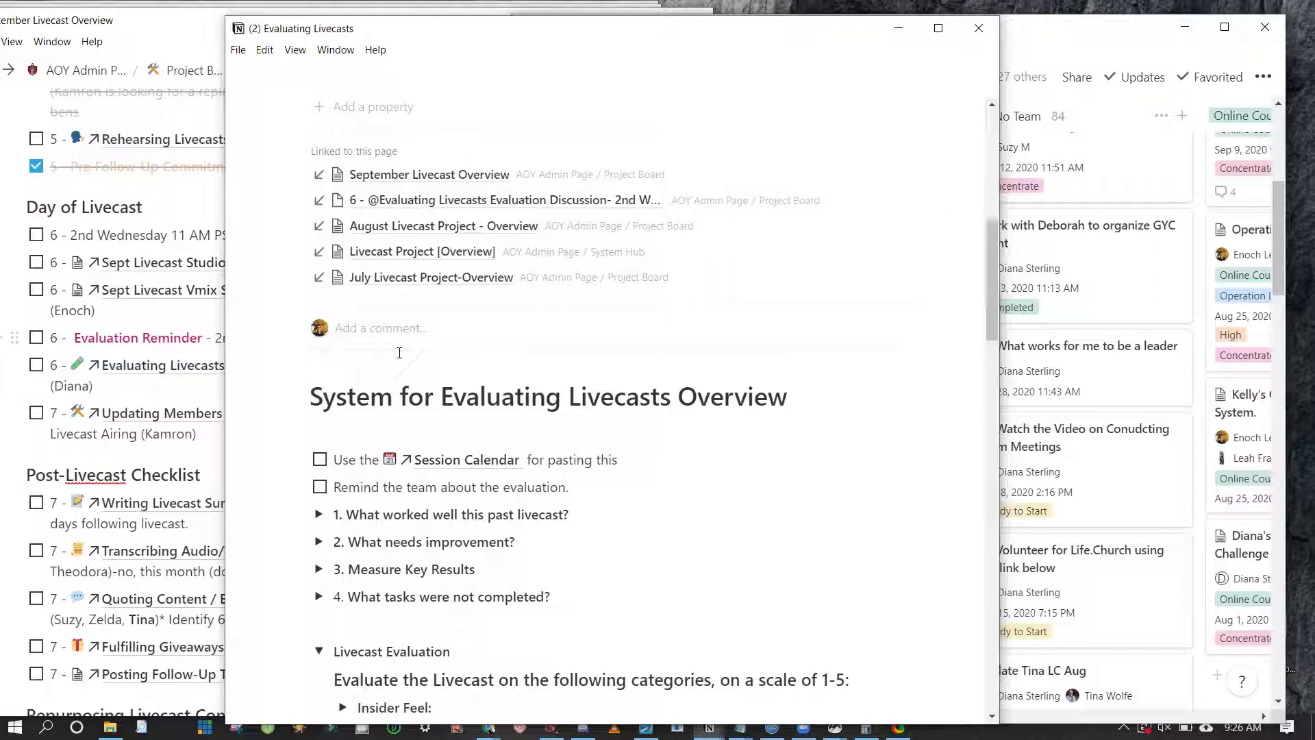
key("BackSpace")
key("BackSpace")
type("e following checklist.")
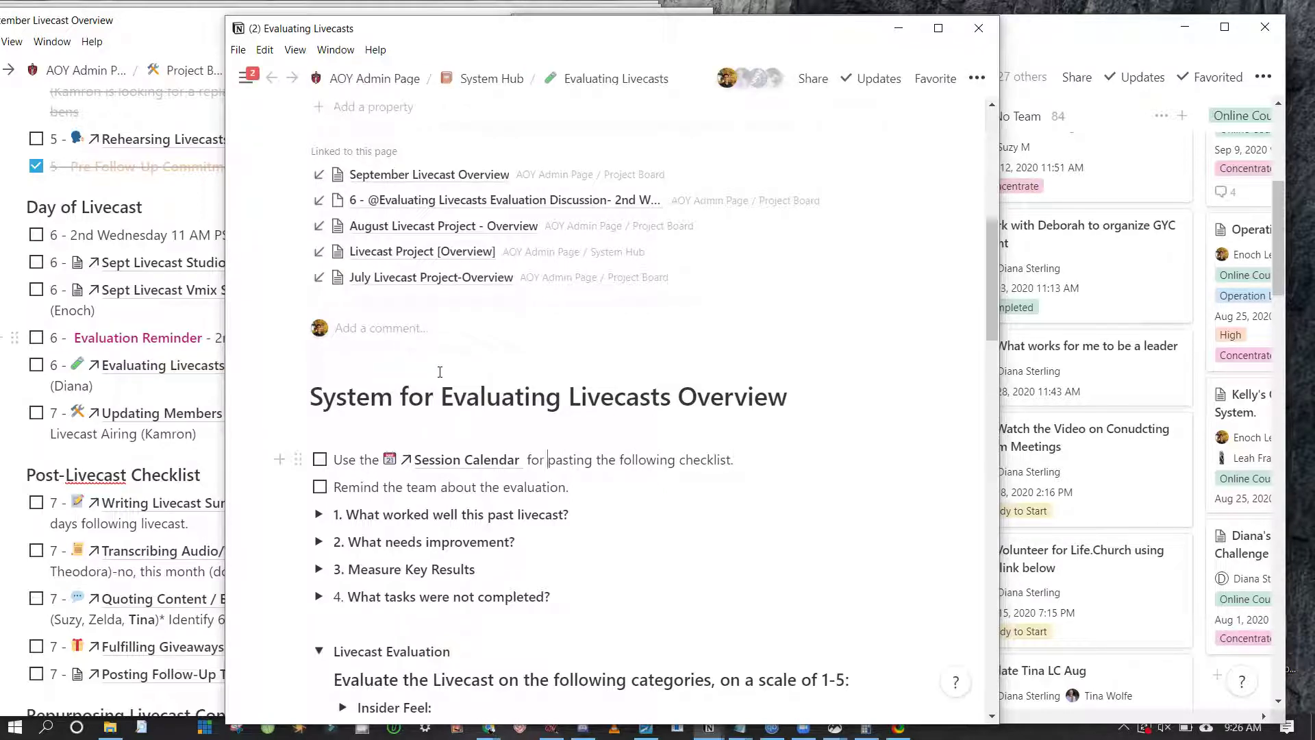
type("copying and")
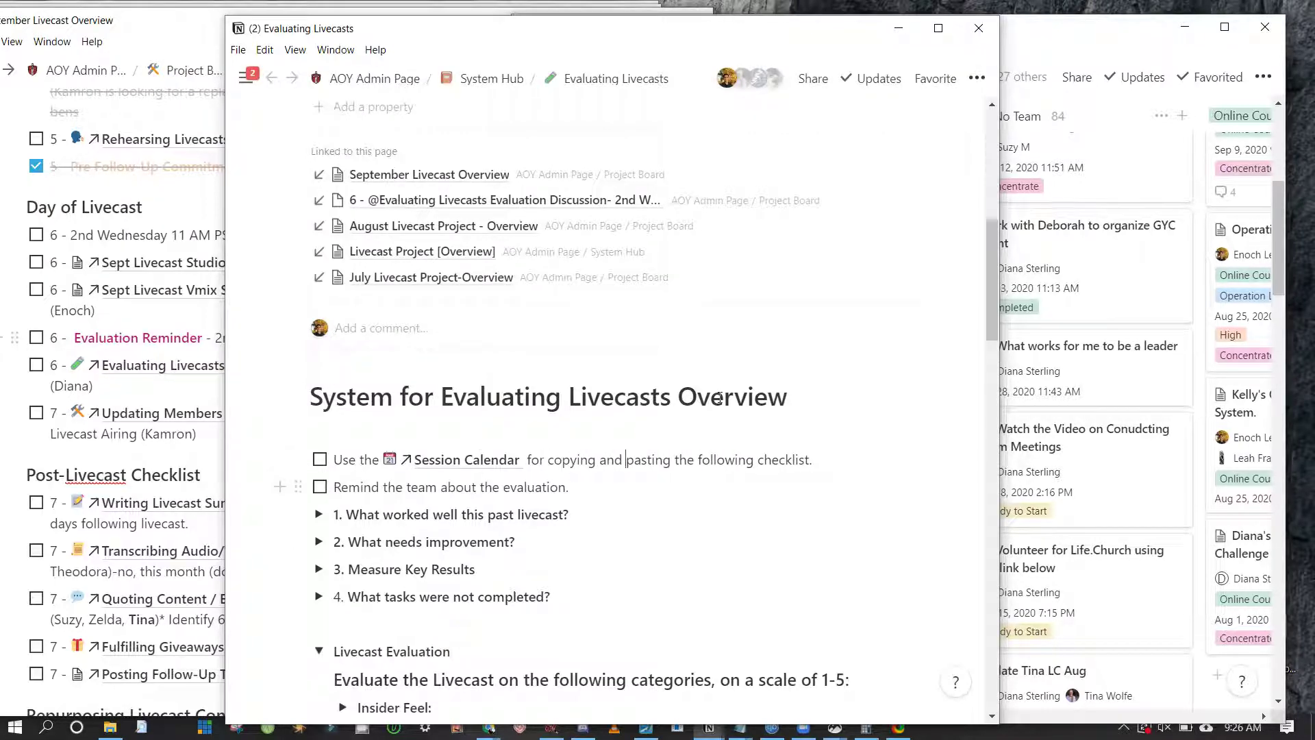
Turn the line into a bullet and open Session Calendar in a new window
left_click_drag(480, 487, 439, 596)
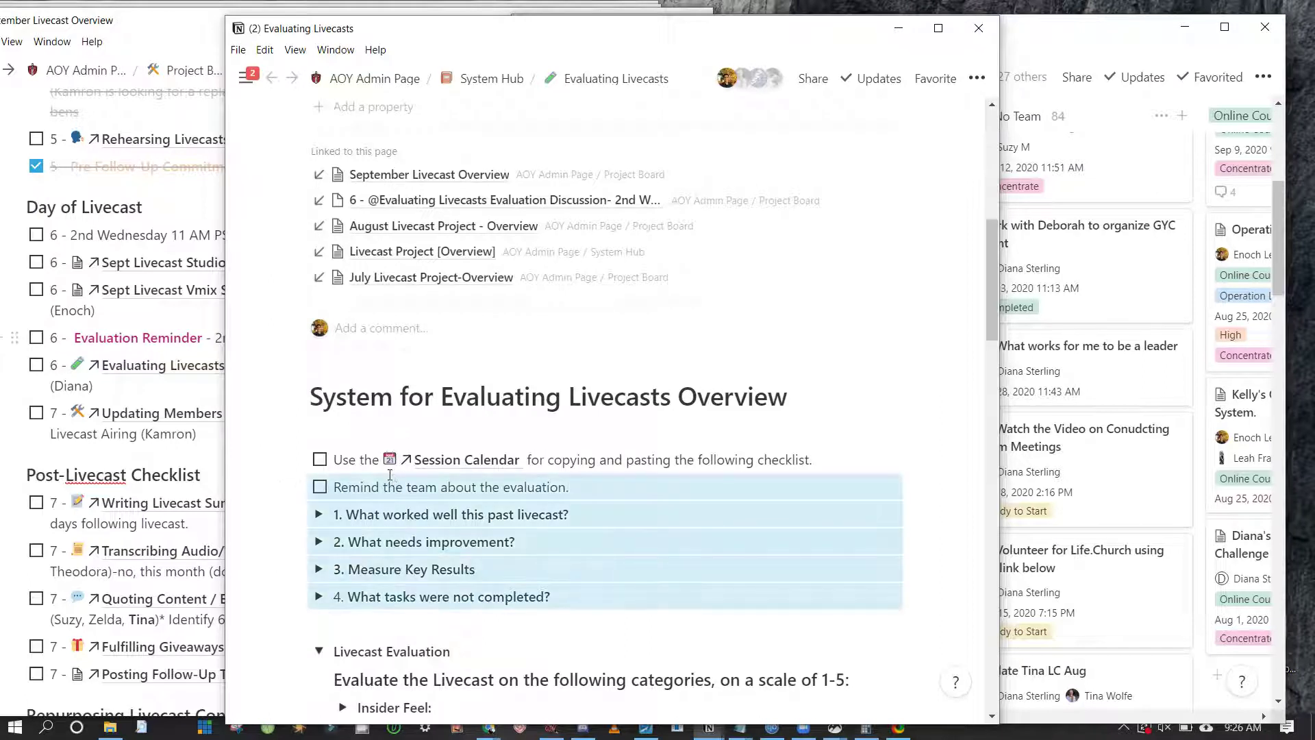
left_click(268, 372)
key("ctrl+shift+5")
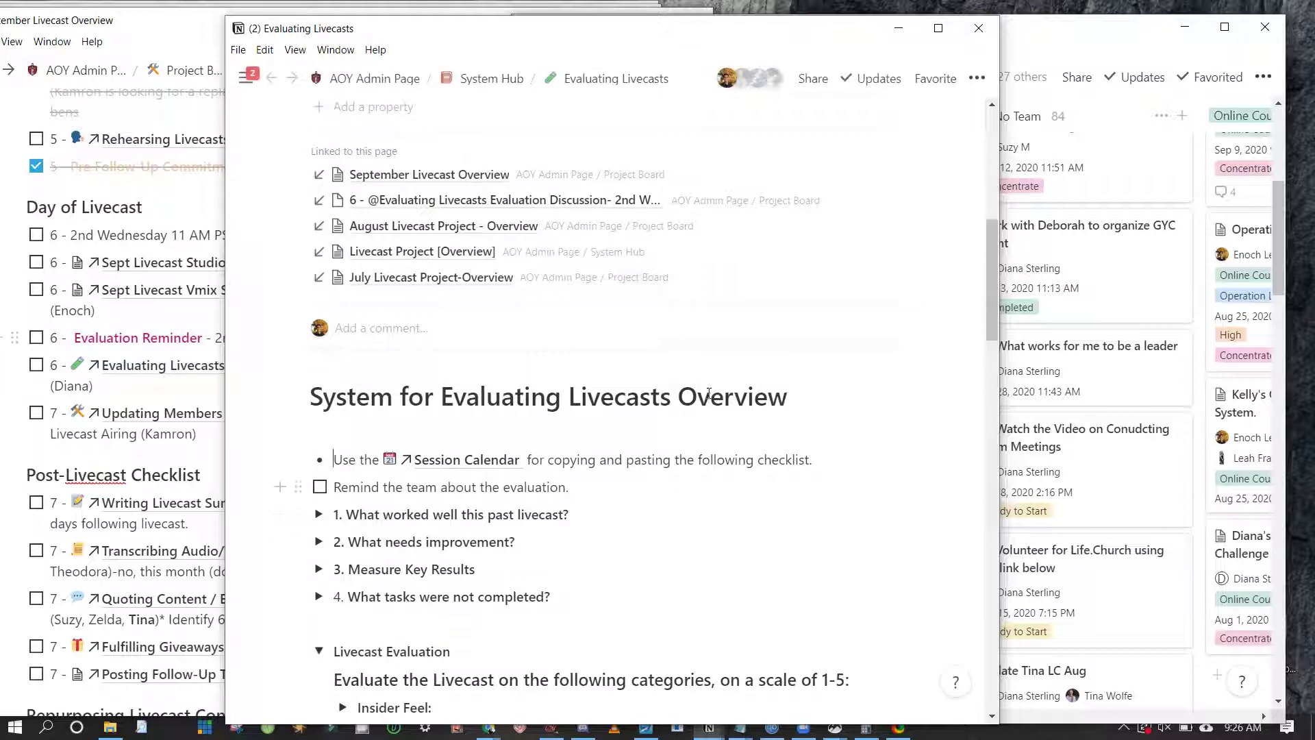
key("Escape")
key("shift+Down")
key("shift+Down")
key("shift+Down")
key("shift+Down")
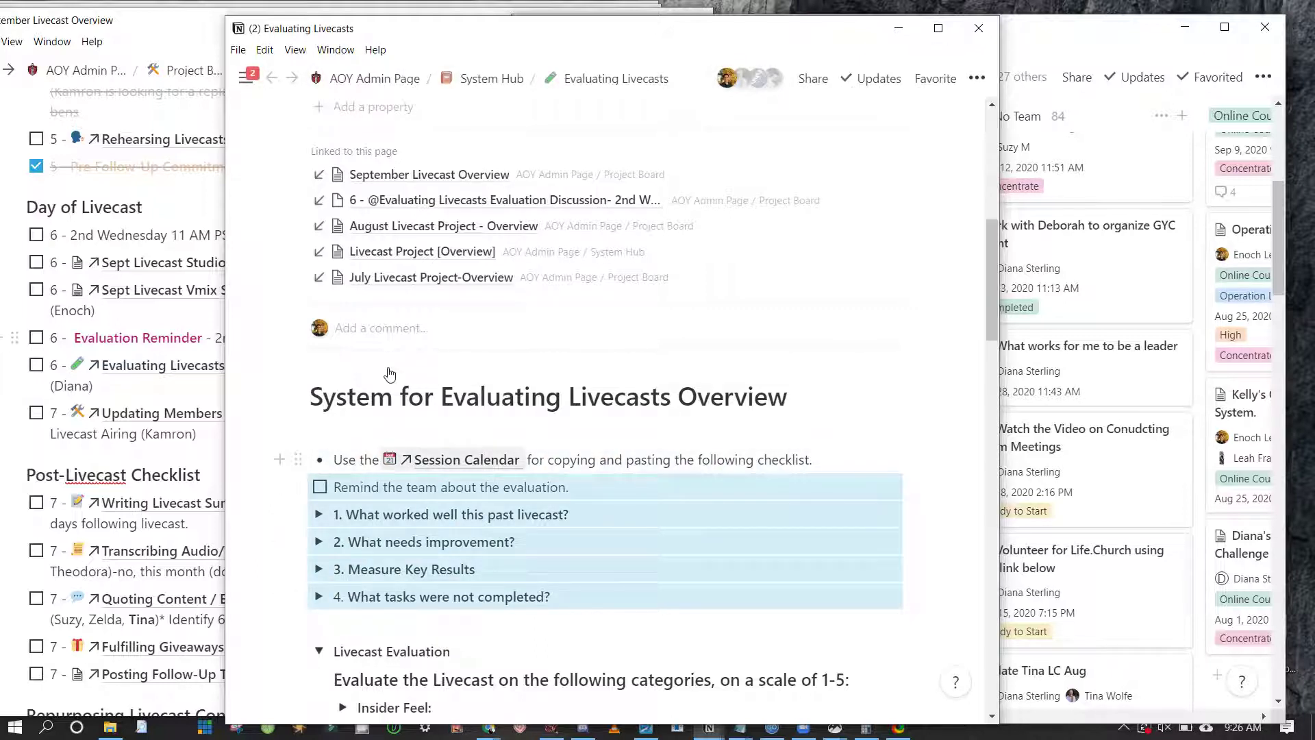
key("ctrl+shift+n")
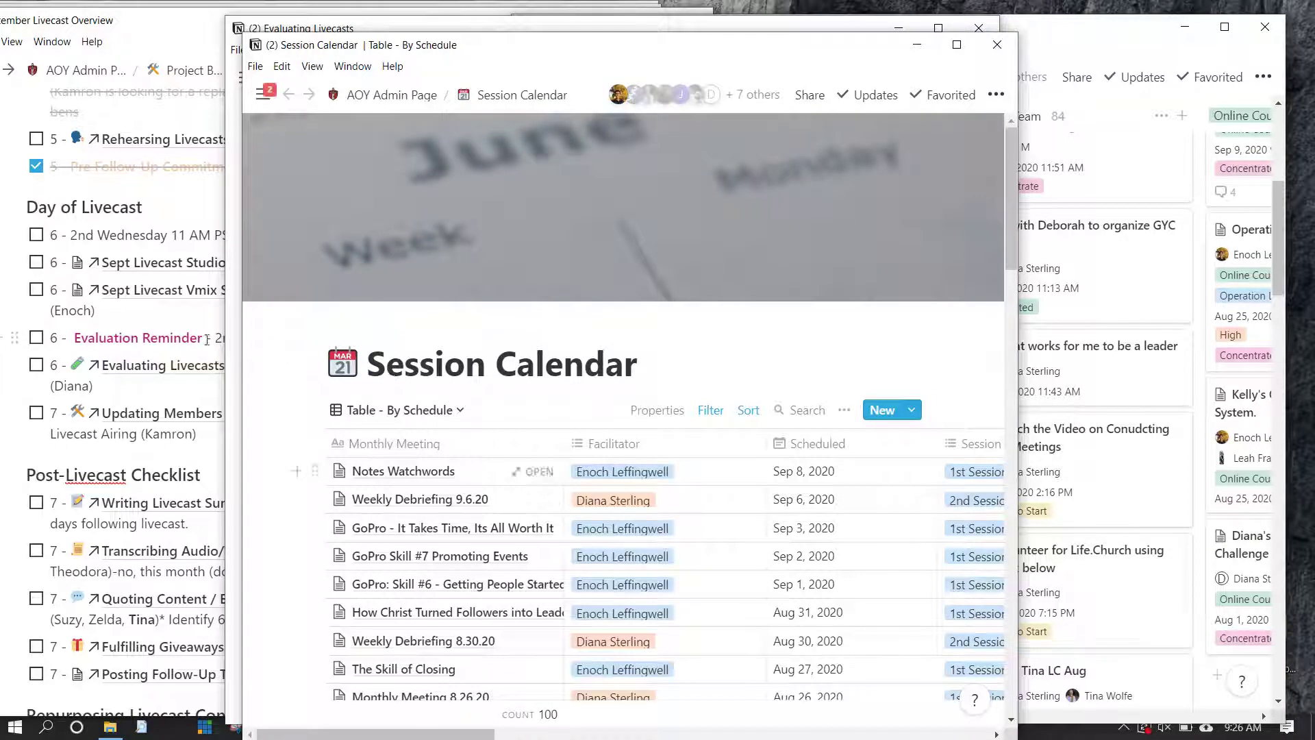
Add a Session Calendar page titled 'Sept Livecast Debriefing' and browse its template choices
left_click(149, 312)
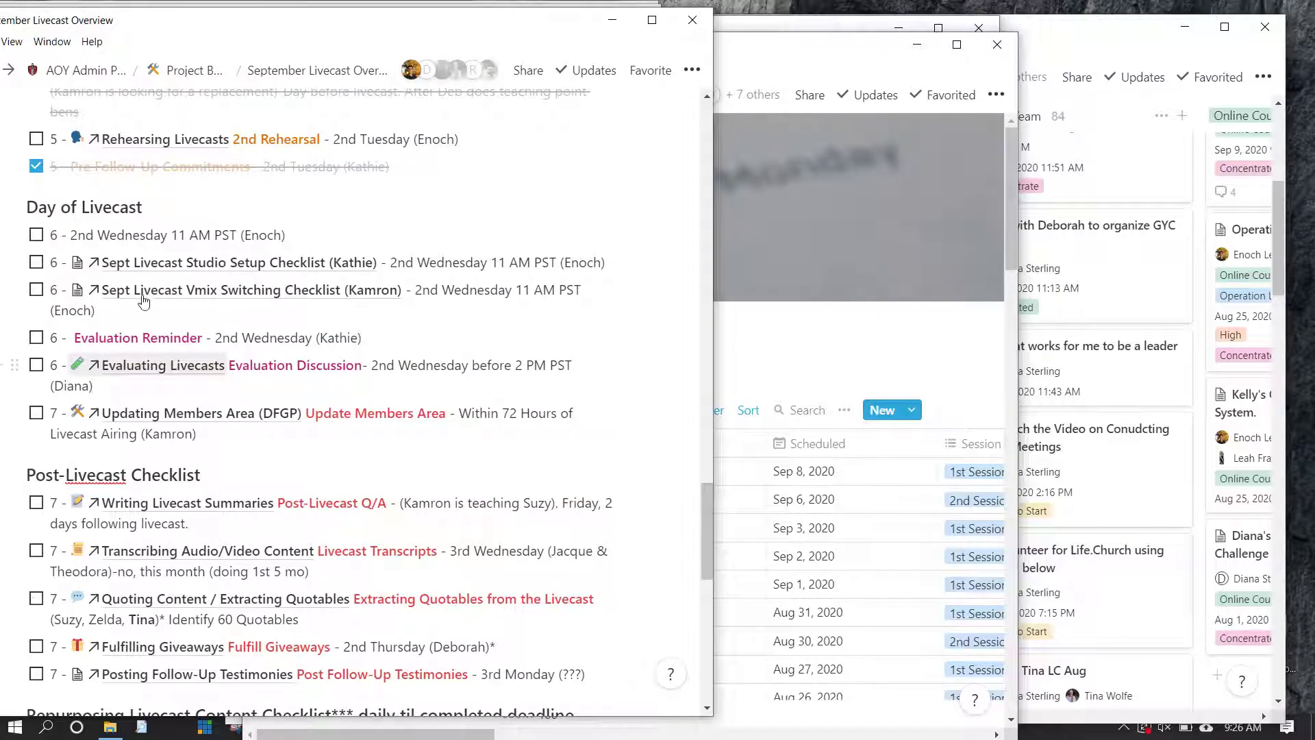
left_click(808, 179)
scroll(808, 199, "down", 3)
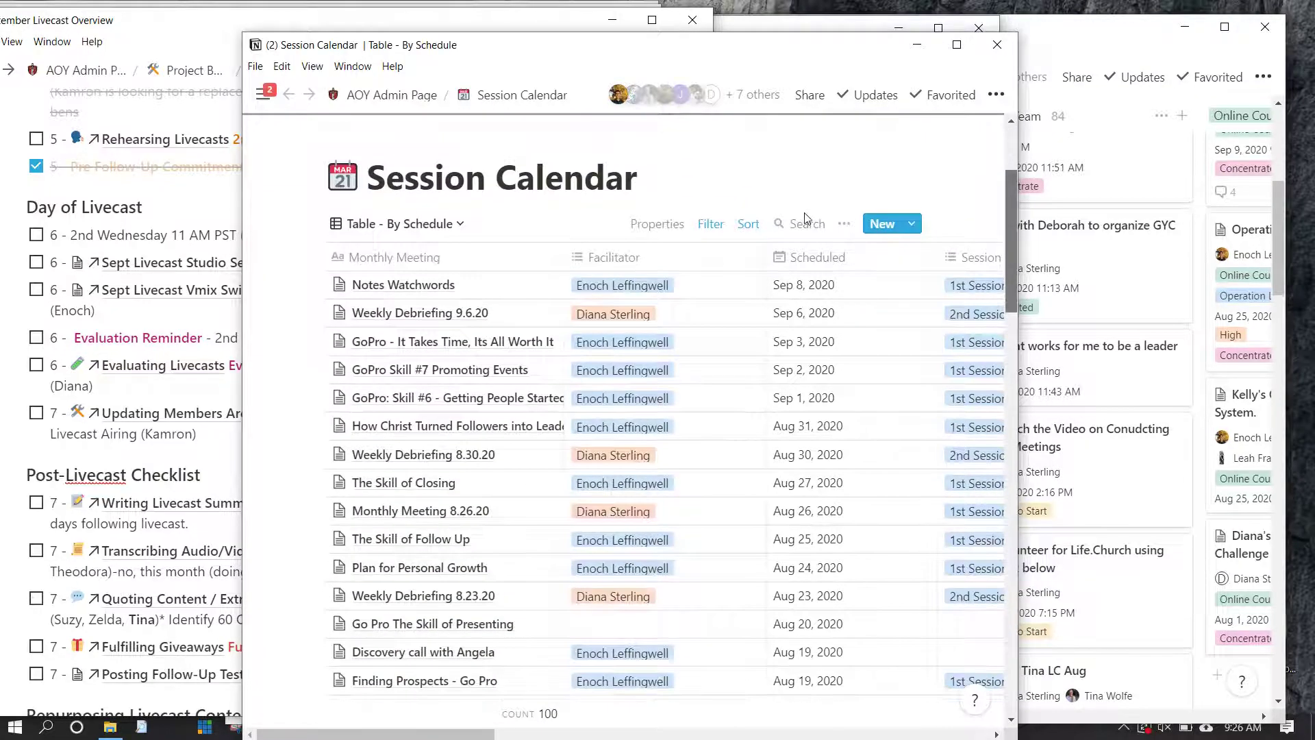
scroll(808, 218, "down", 1)
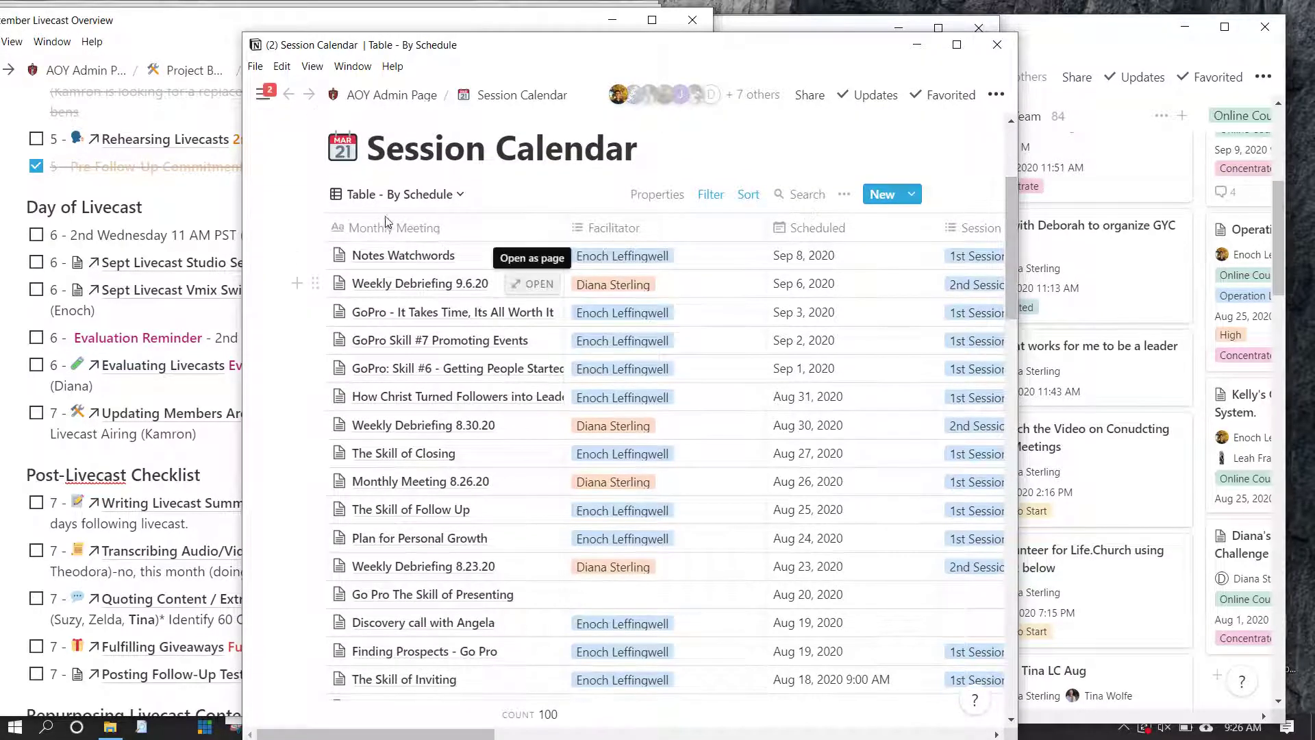
left_click(702, 161)
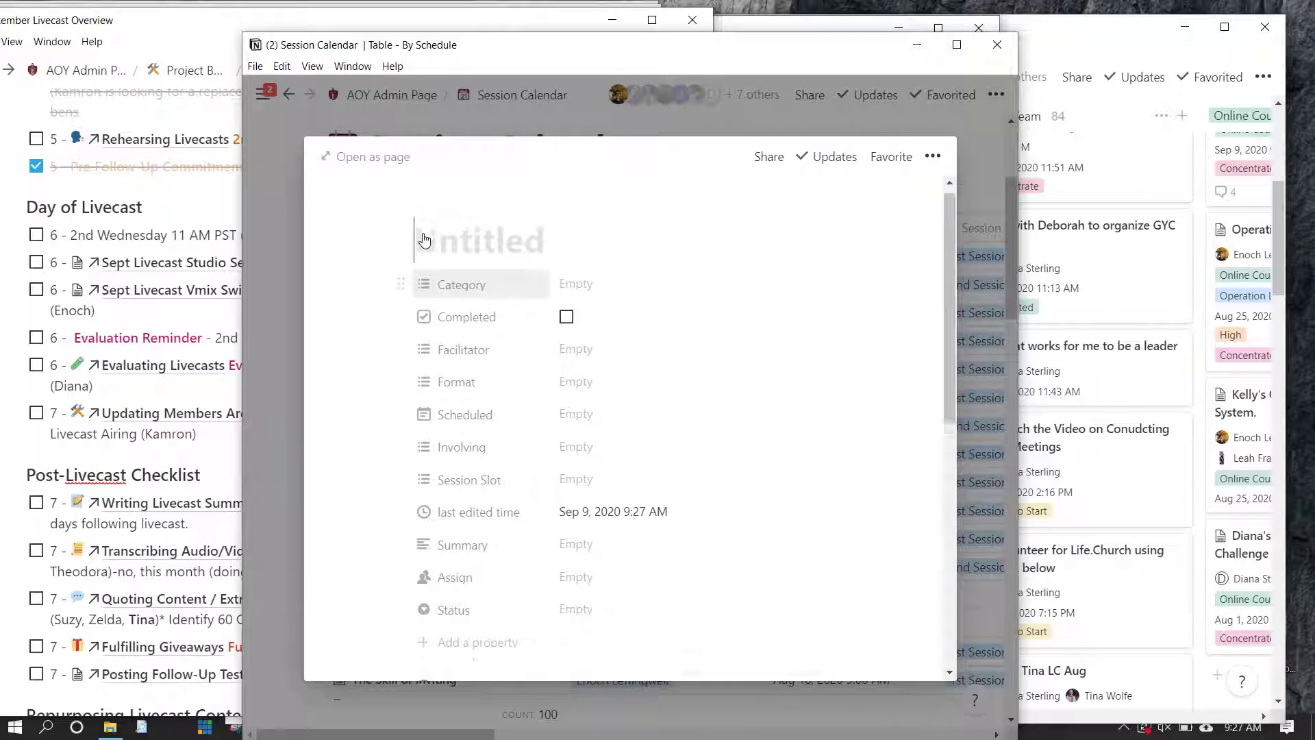
type("Li")
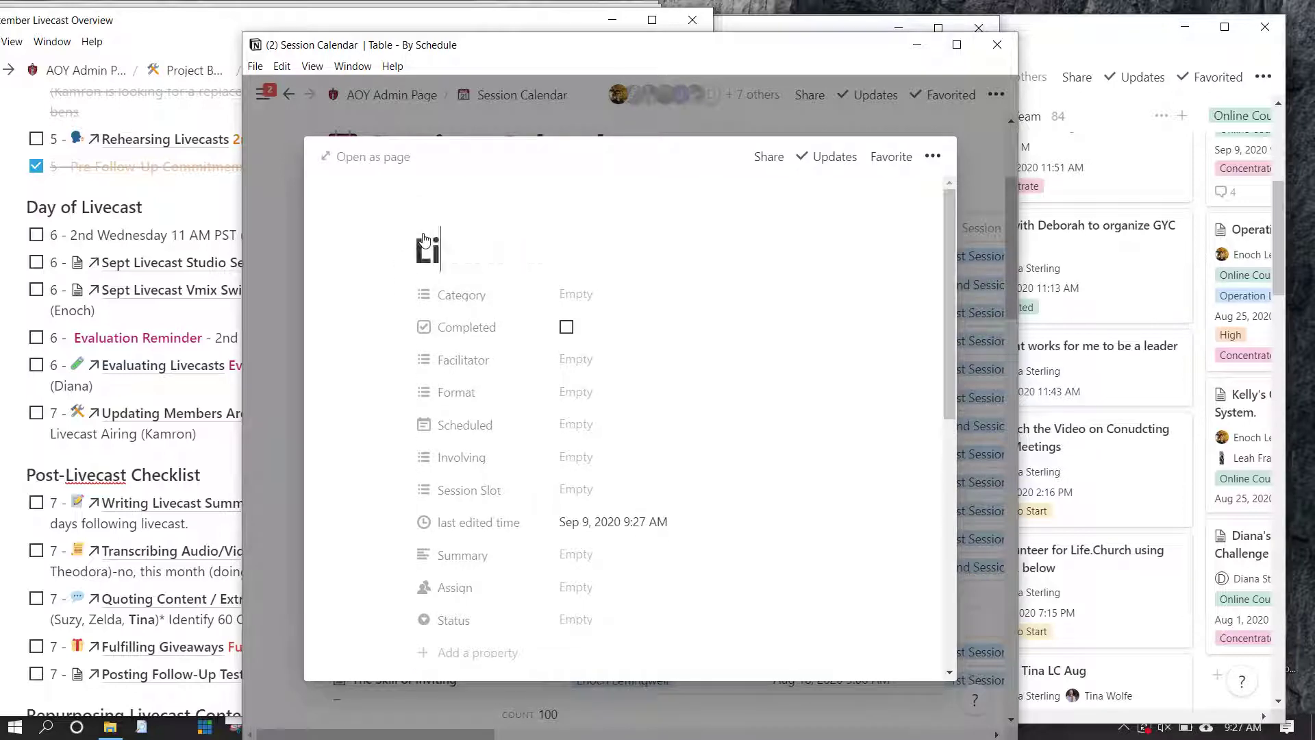
type("vecast Debriefing")
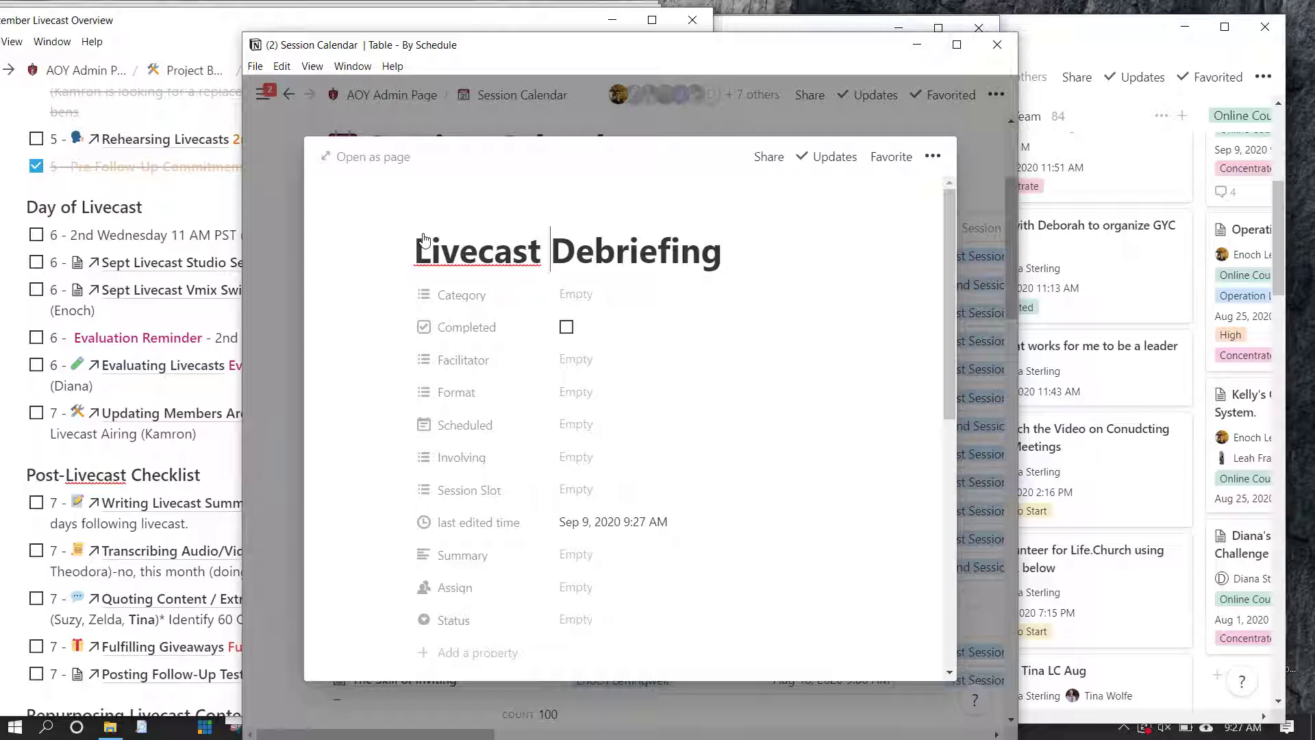
left_click(417, 248)
type("Sept")
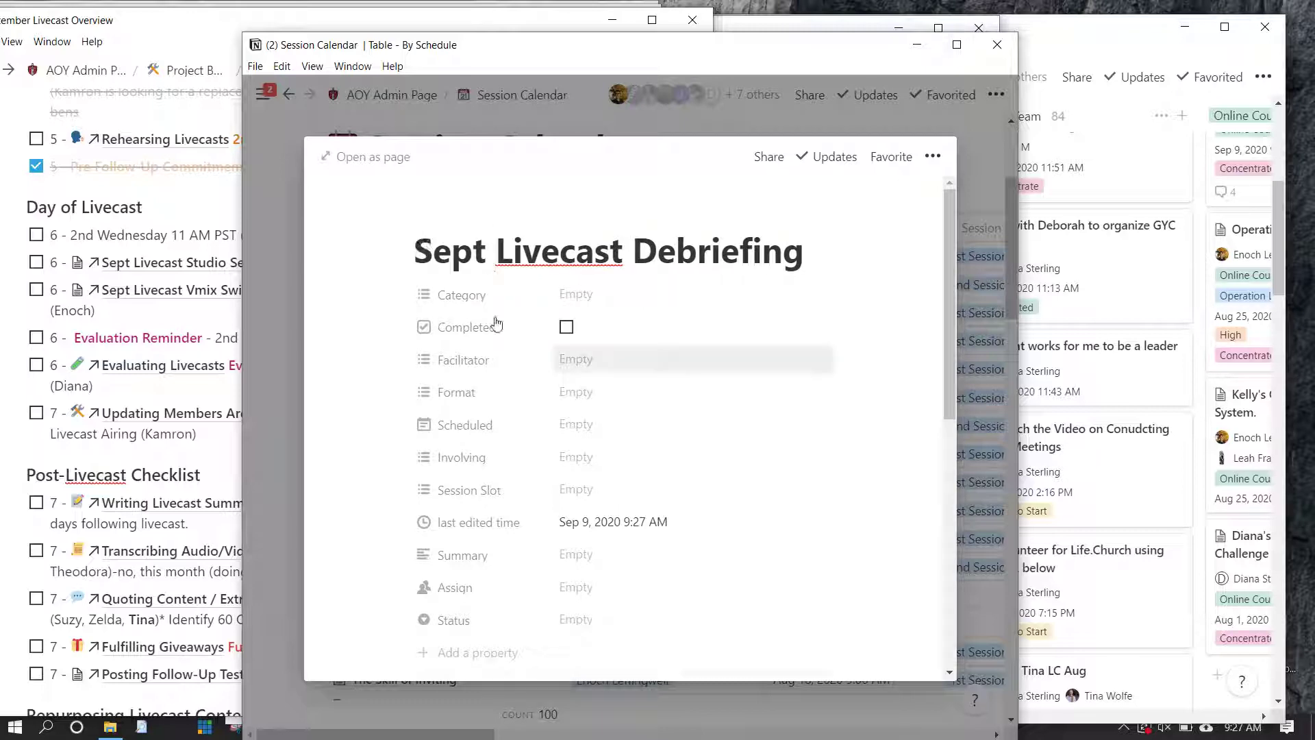
scroll(498, 323, "down", 5)
key("Up")
key("Up")
key("Up")
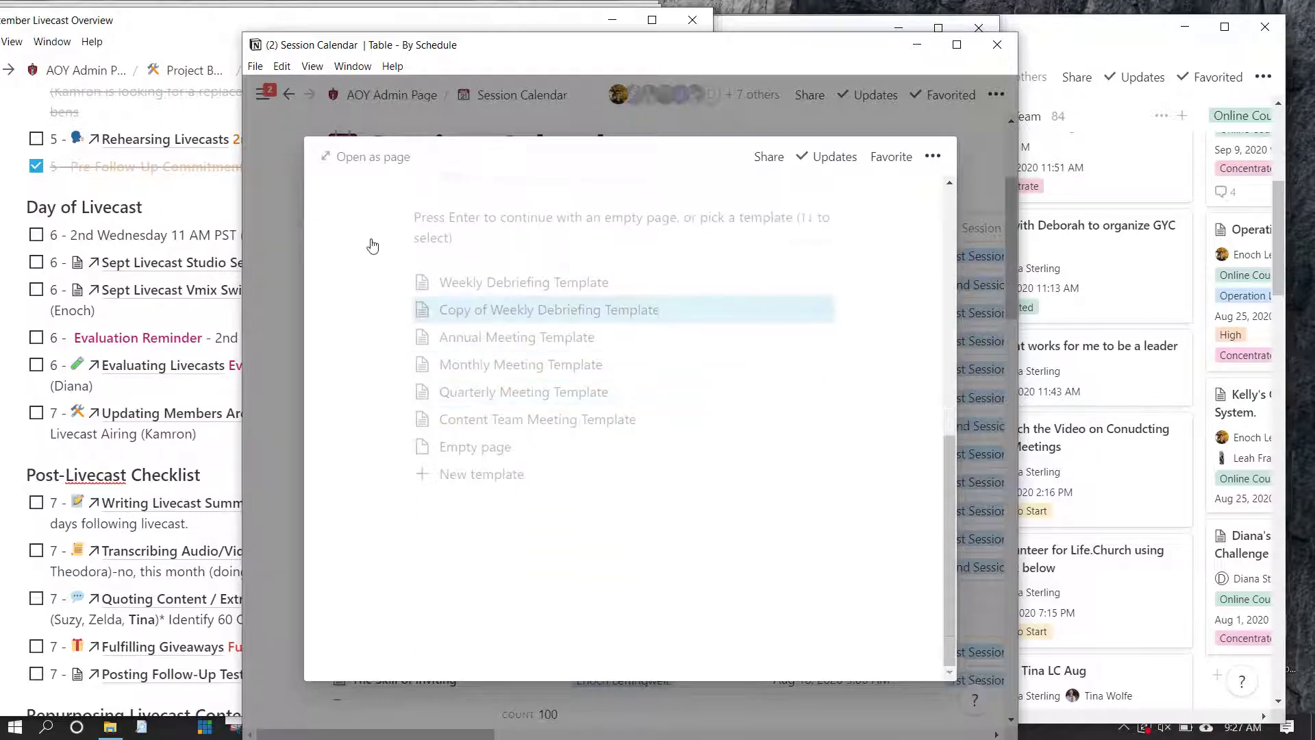
Apply the Weekly Debriefing Template and replace 'evaluation' with 'Debriefing' in the reminder
key("Up")
left_click(402, 484)
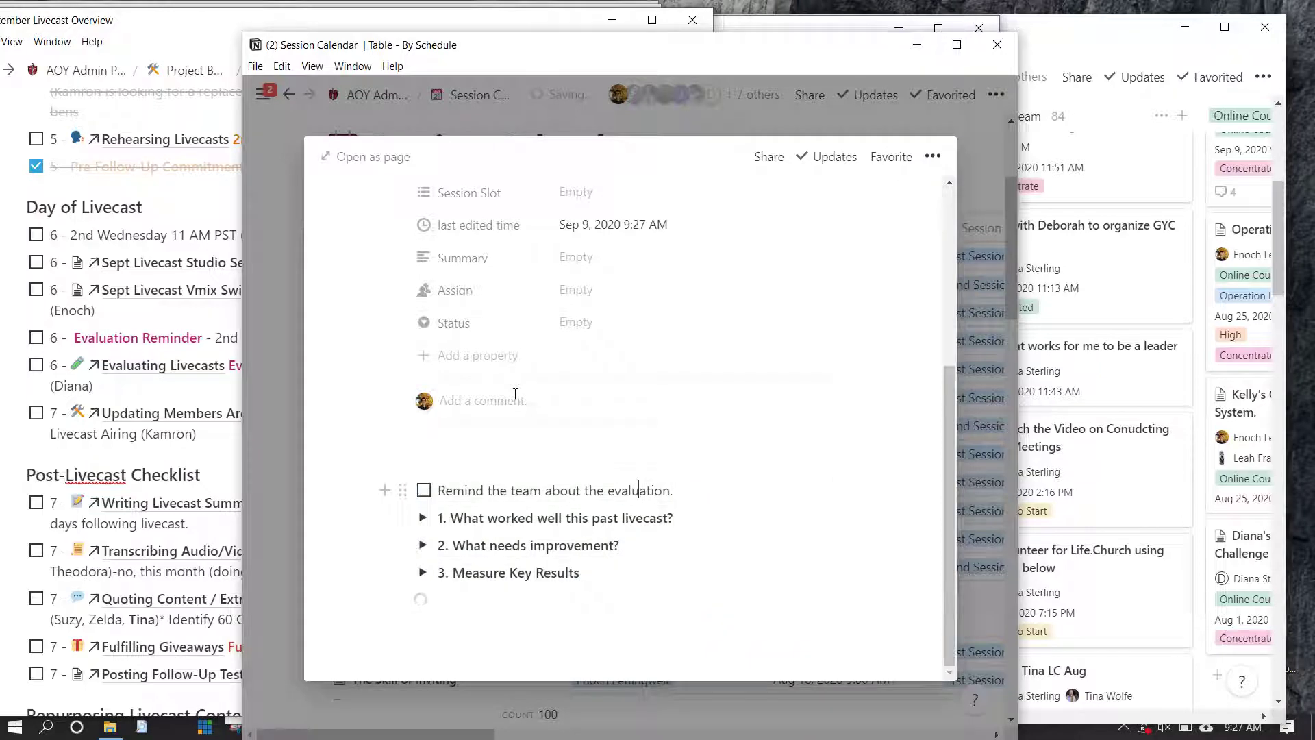
key("ctrl+shift+Left")
key("BackSpace")
type("Debriefing")
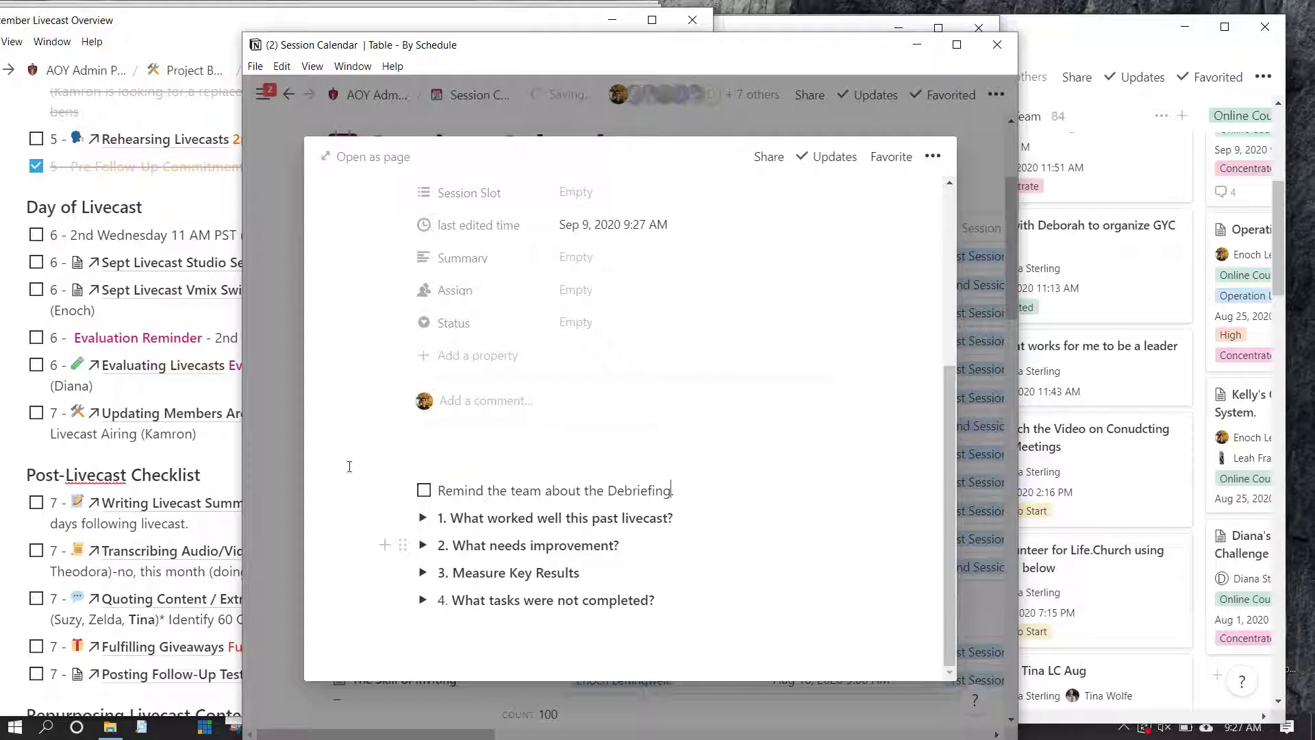
Append '9.9.20' to the page title
scroll(337, 485, "down", 1)
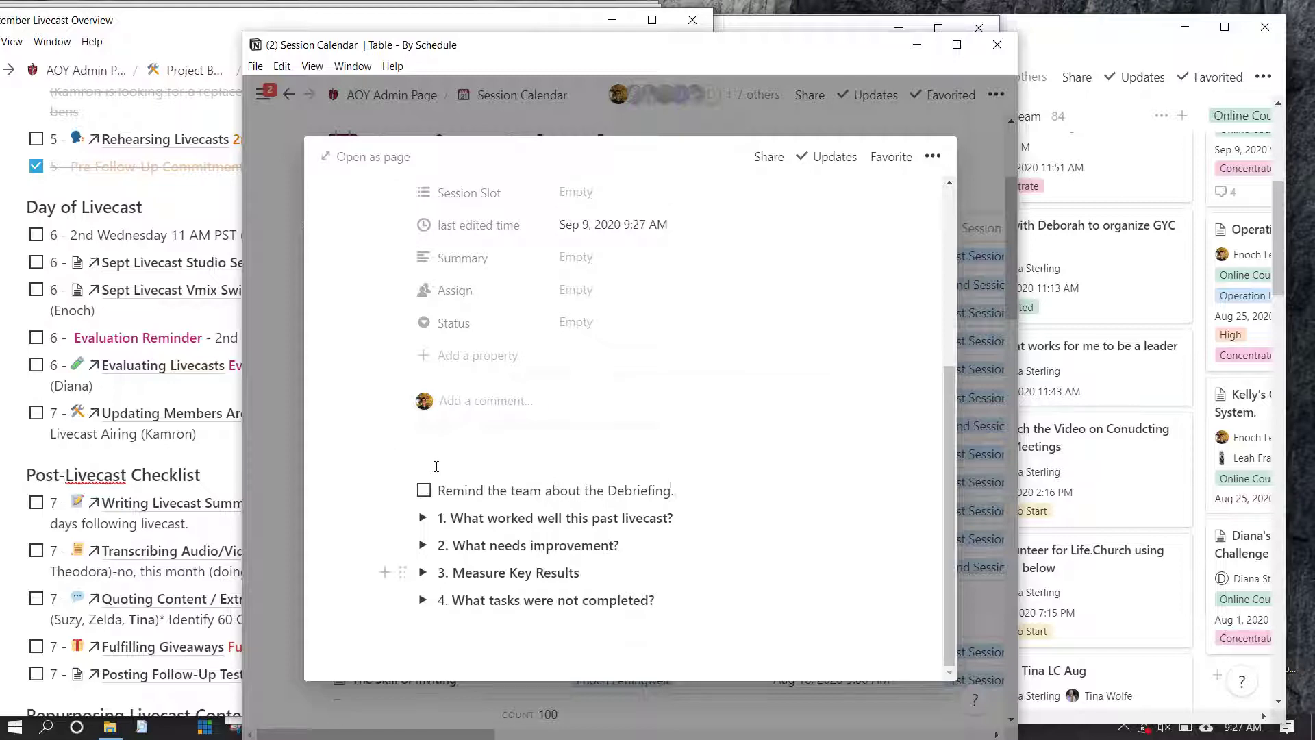
scroll(437, 466, "up", 5)
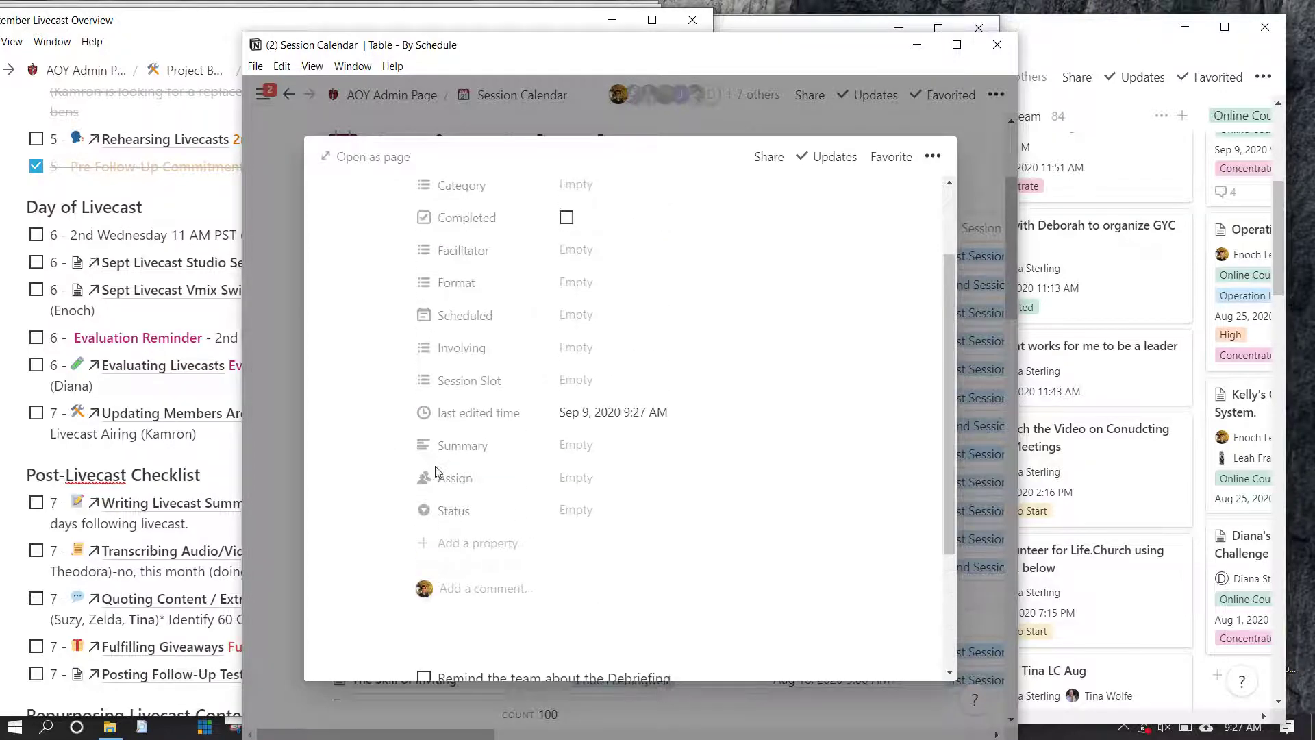
scroll(437, 473, "down", 5)
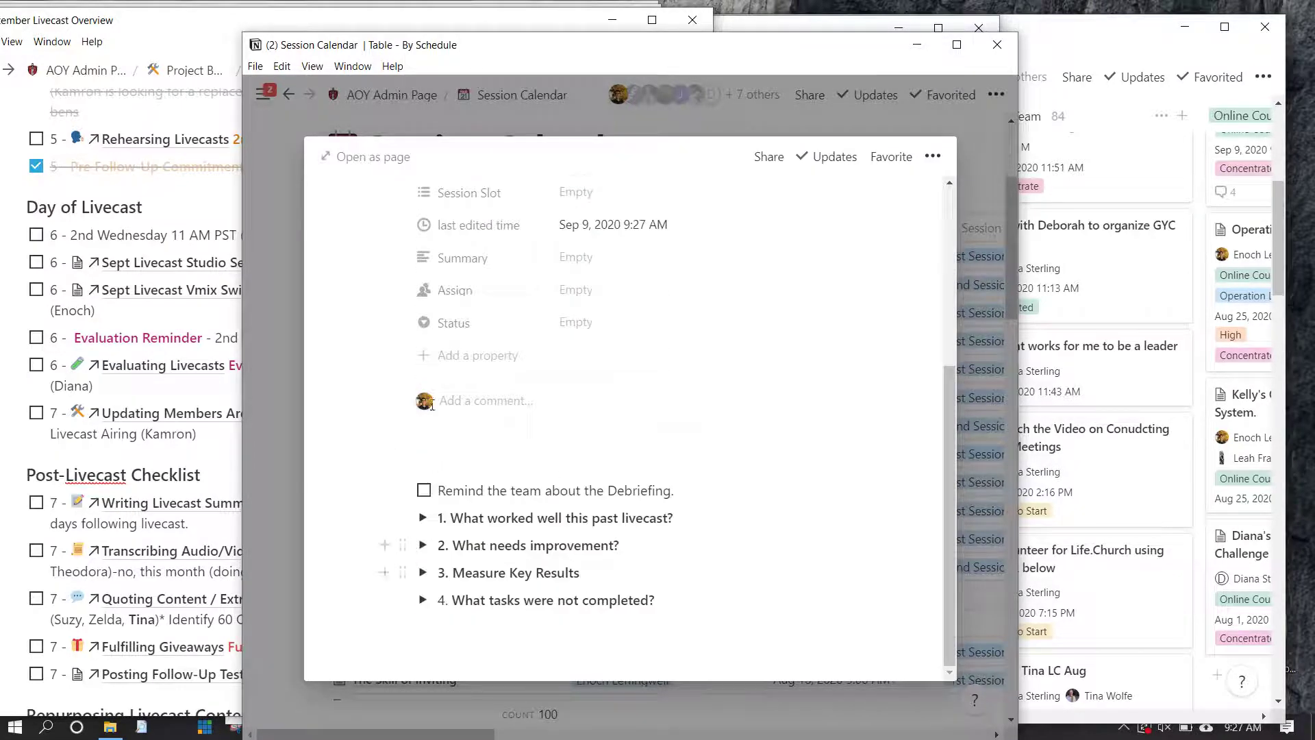
scroll(431, 405, "up", 5)
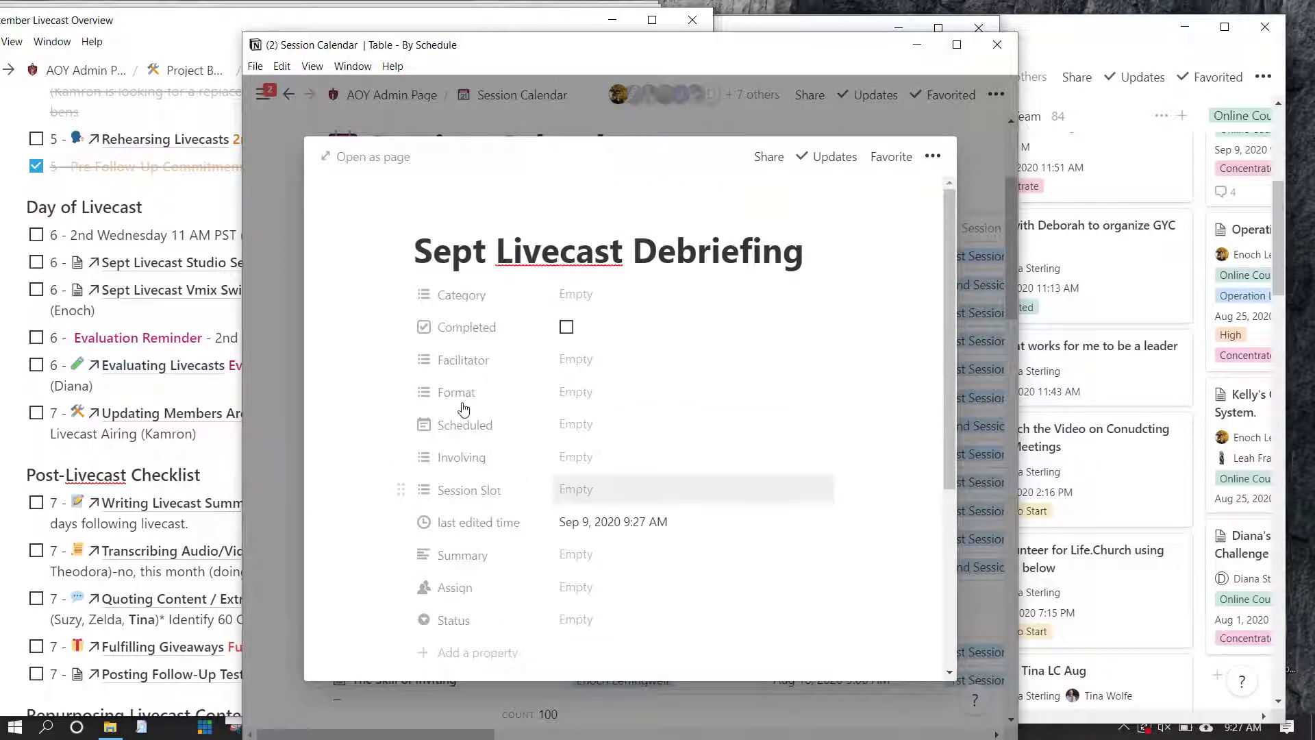
left_click(654, 203)
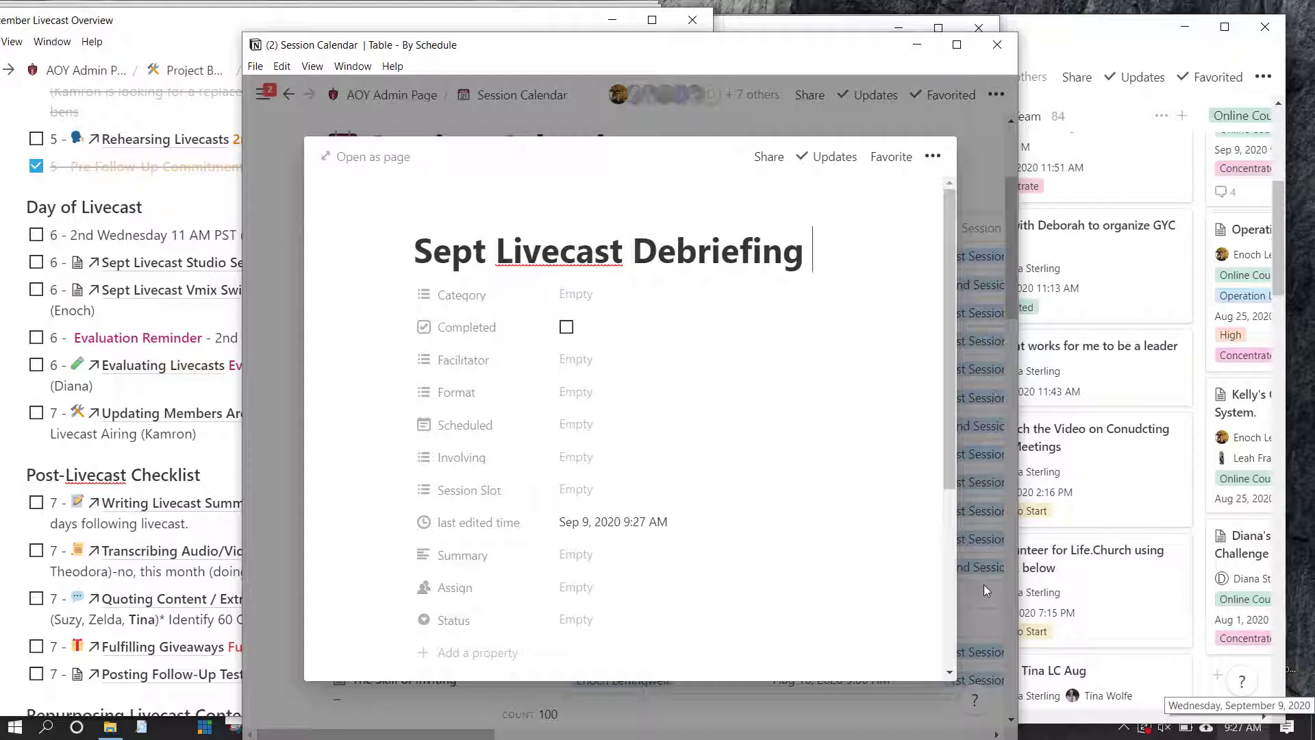
type("9.9.")
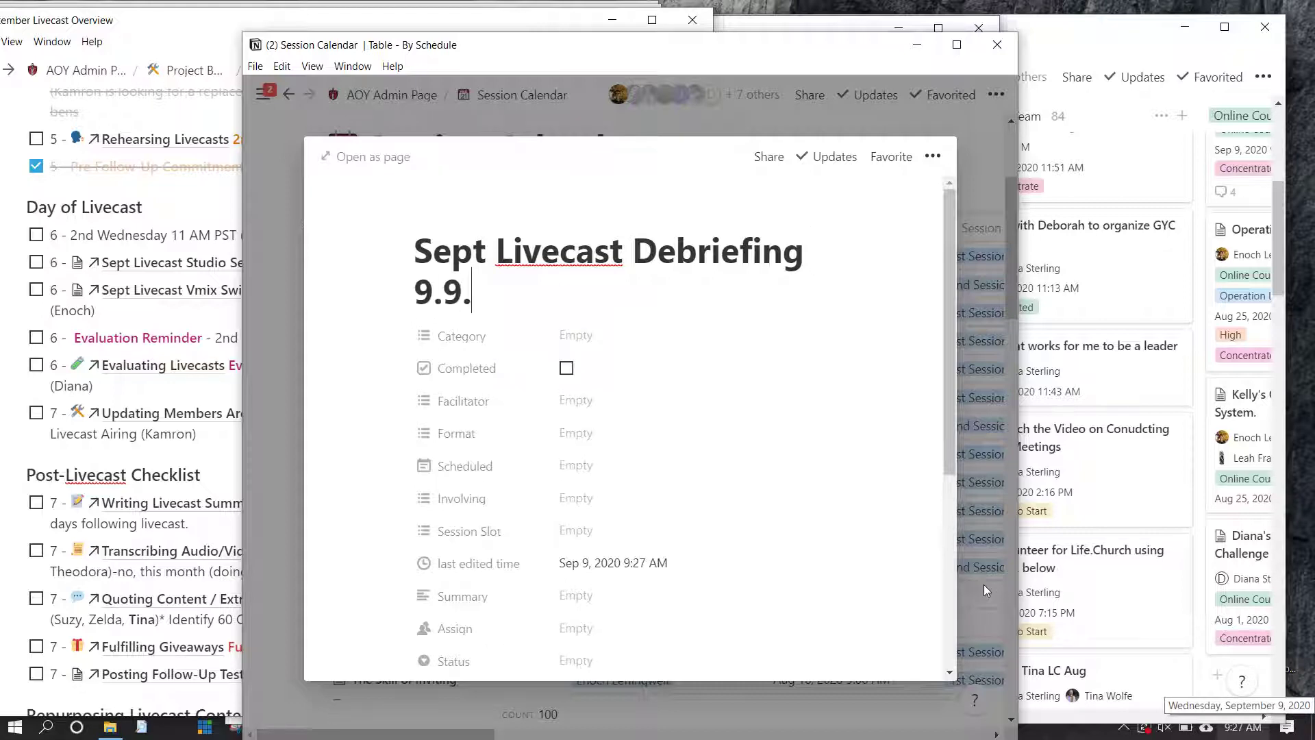
type("20")
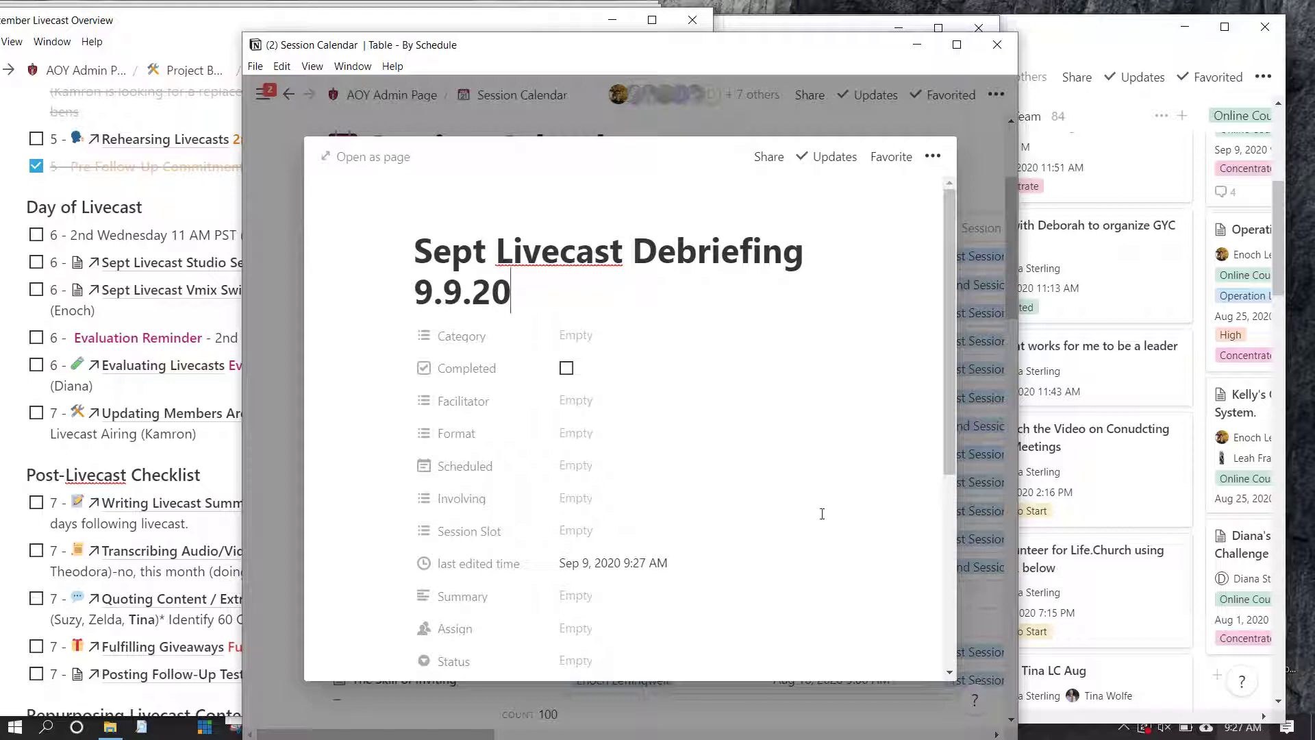
scroll(631, 429, "down", 1)
left_click(582, 384)
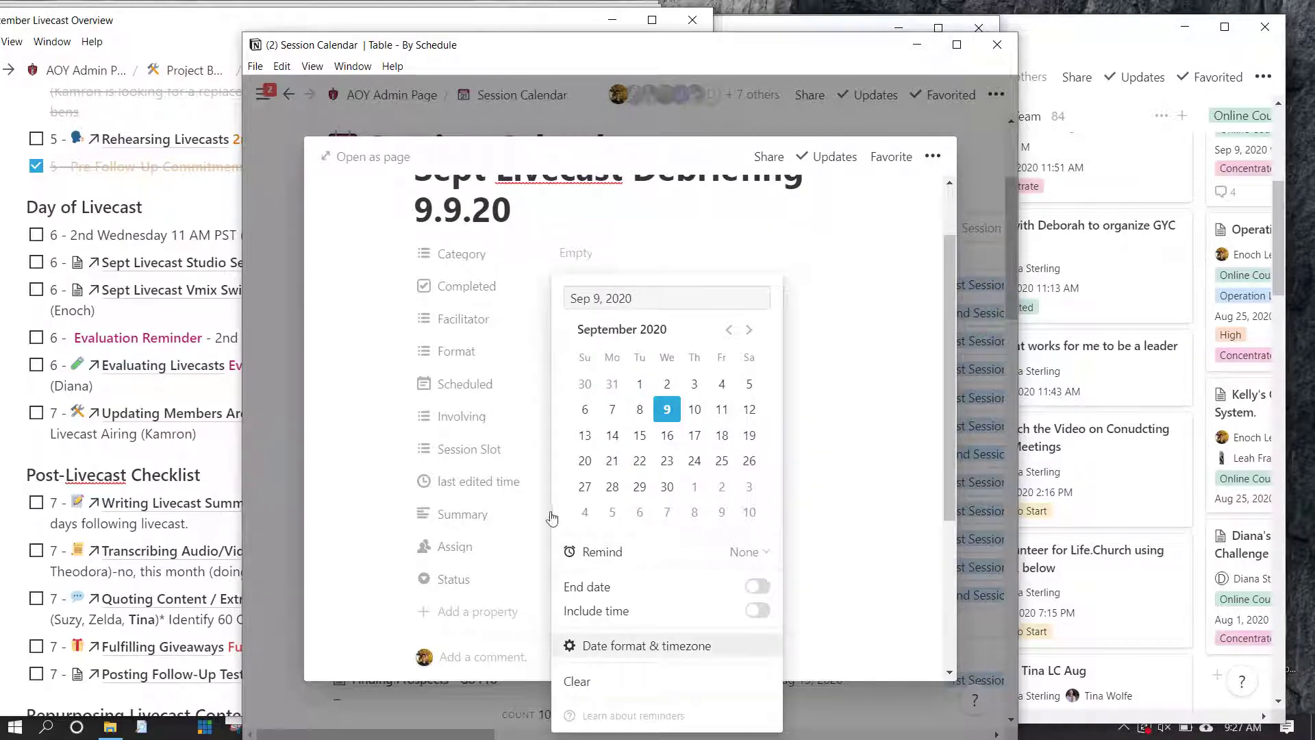
Keep Sep 9, 2020 as the Scheduled date and set Format to Interactive Group Project
key("Escape")
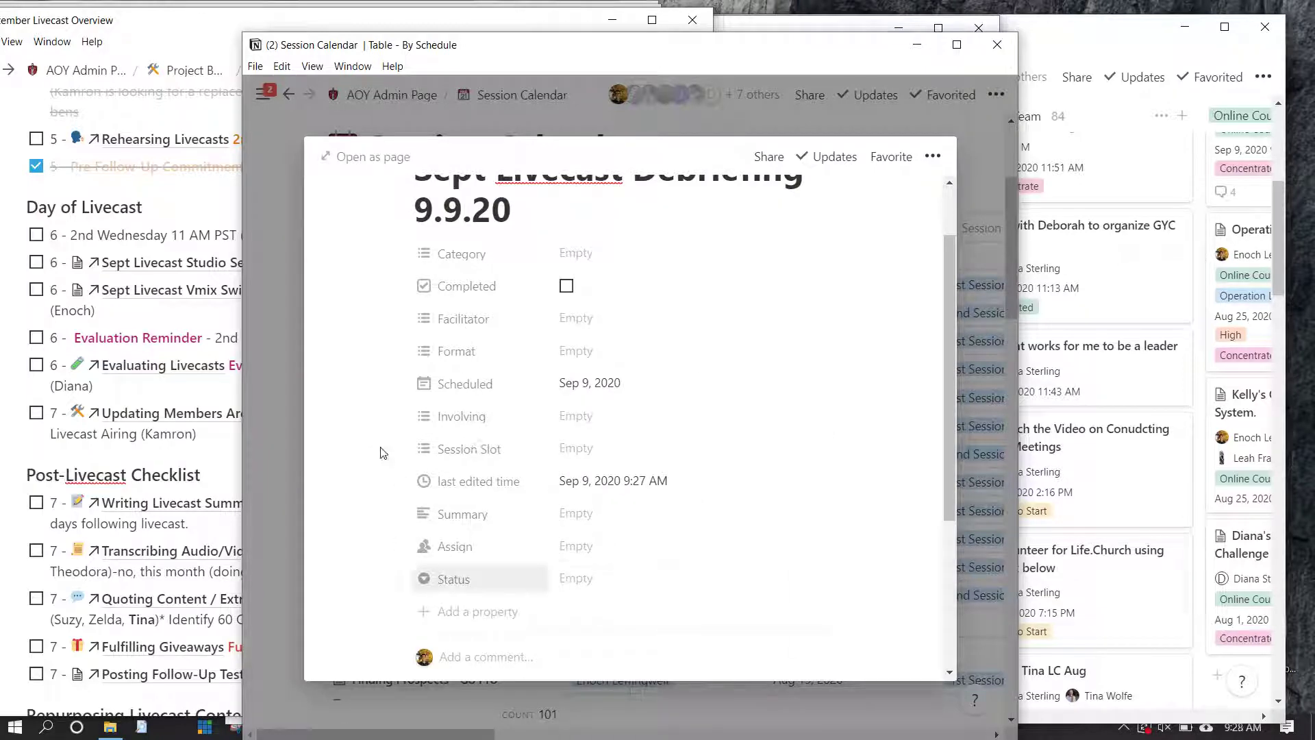
scroll(455, 342, "up", 2)
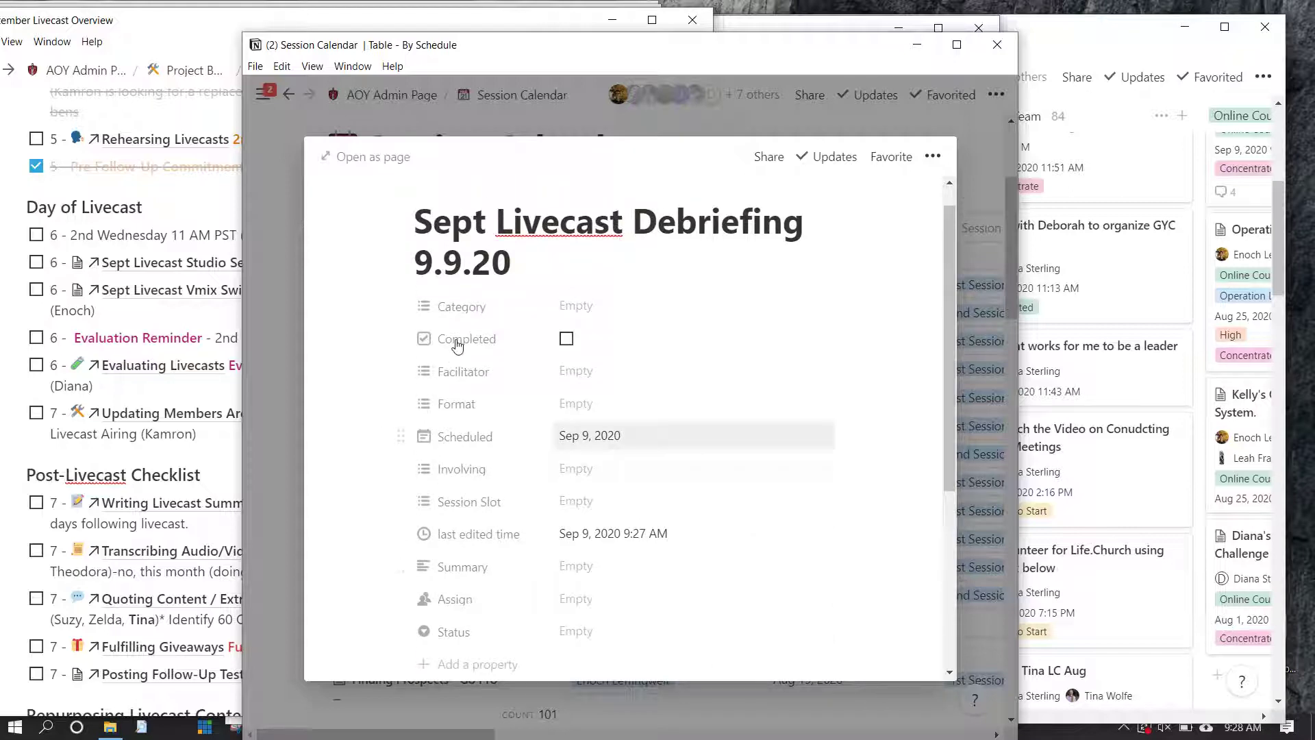
left_click(575, 404)
key("Down")
key("Down")
key("Down")
key("Down")
key("Down")
key("Down")
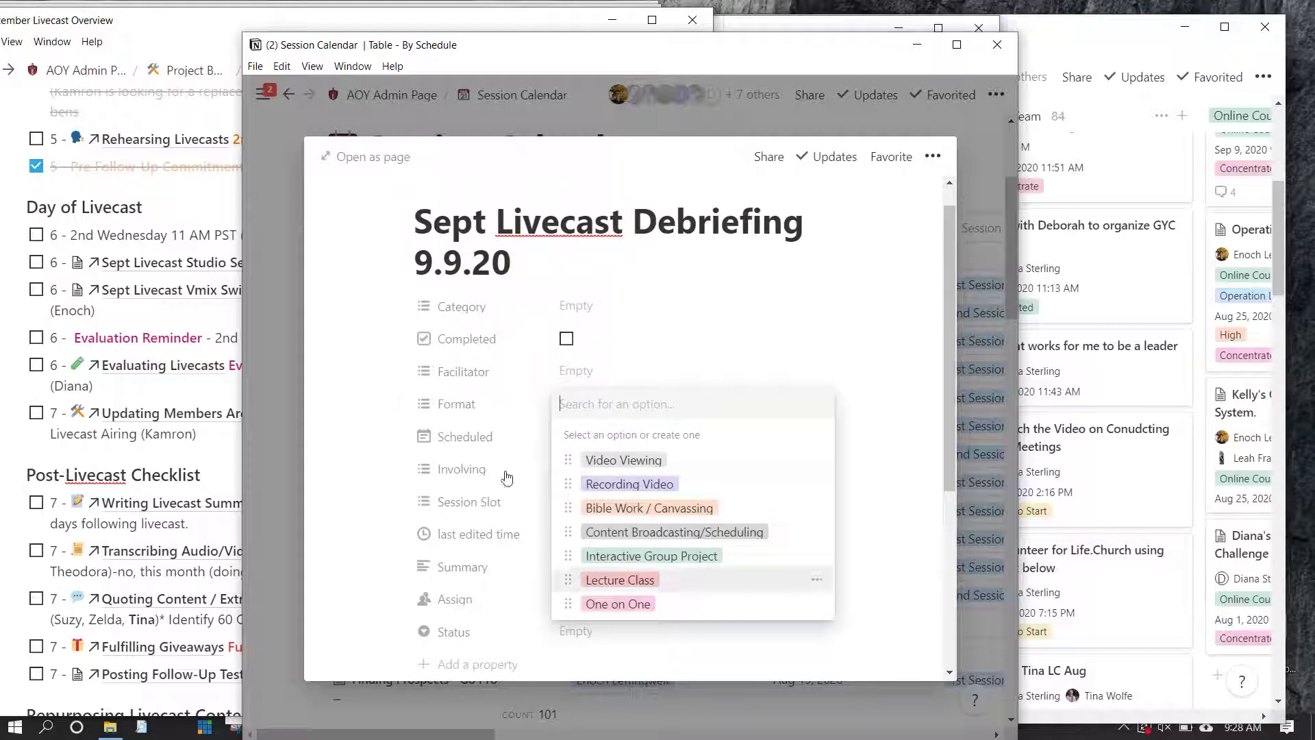
key("Up")
key("Up")
key("Up")
key("Up")
key("Up")
key("Up")
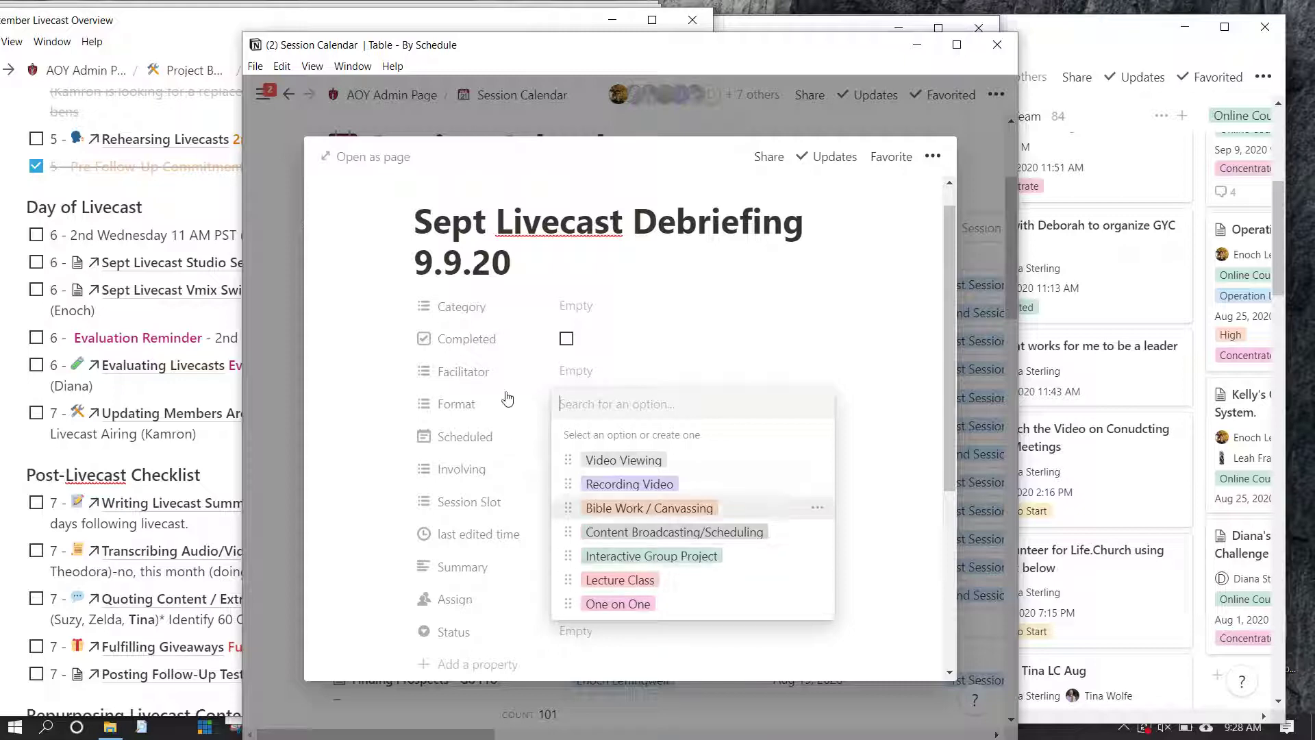
key("Down")
key("Down")
key("Down")
key("Down")
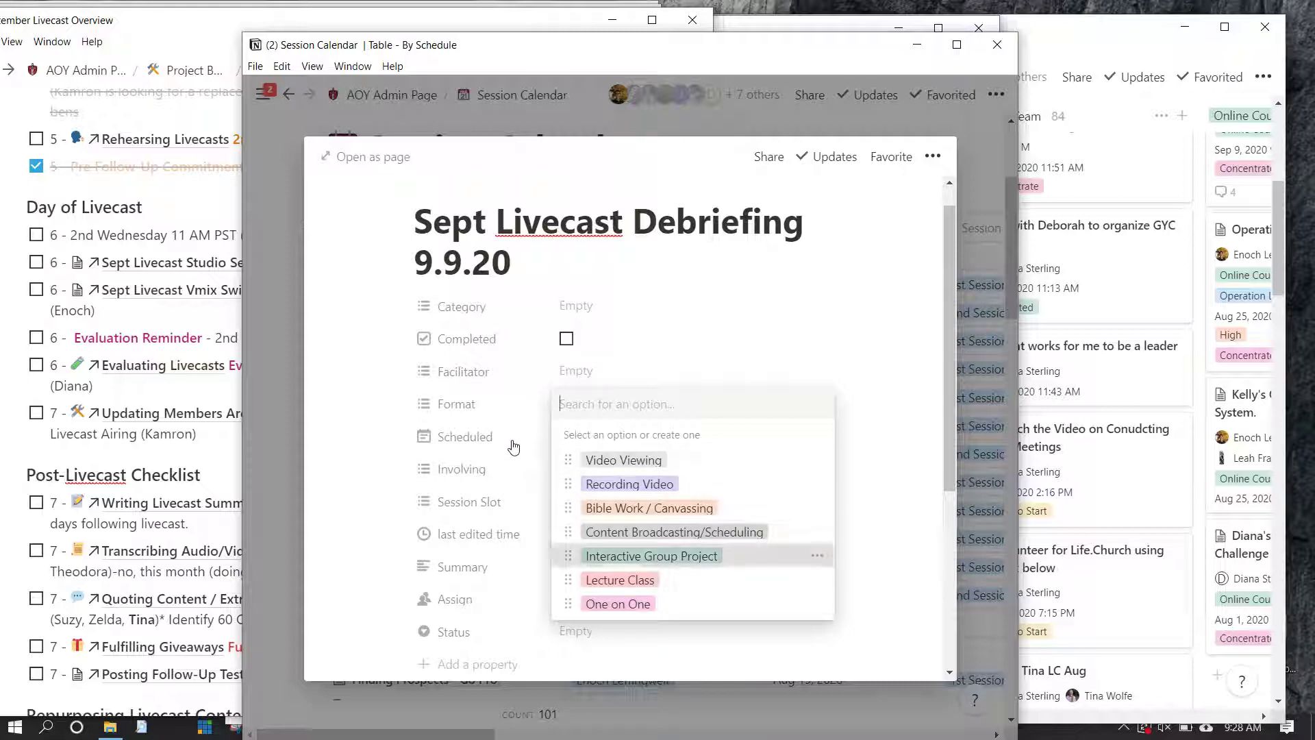
key("Return")
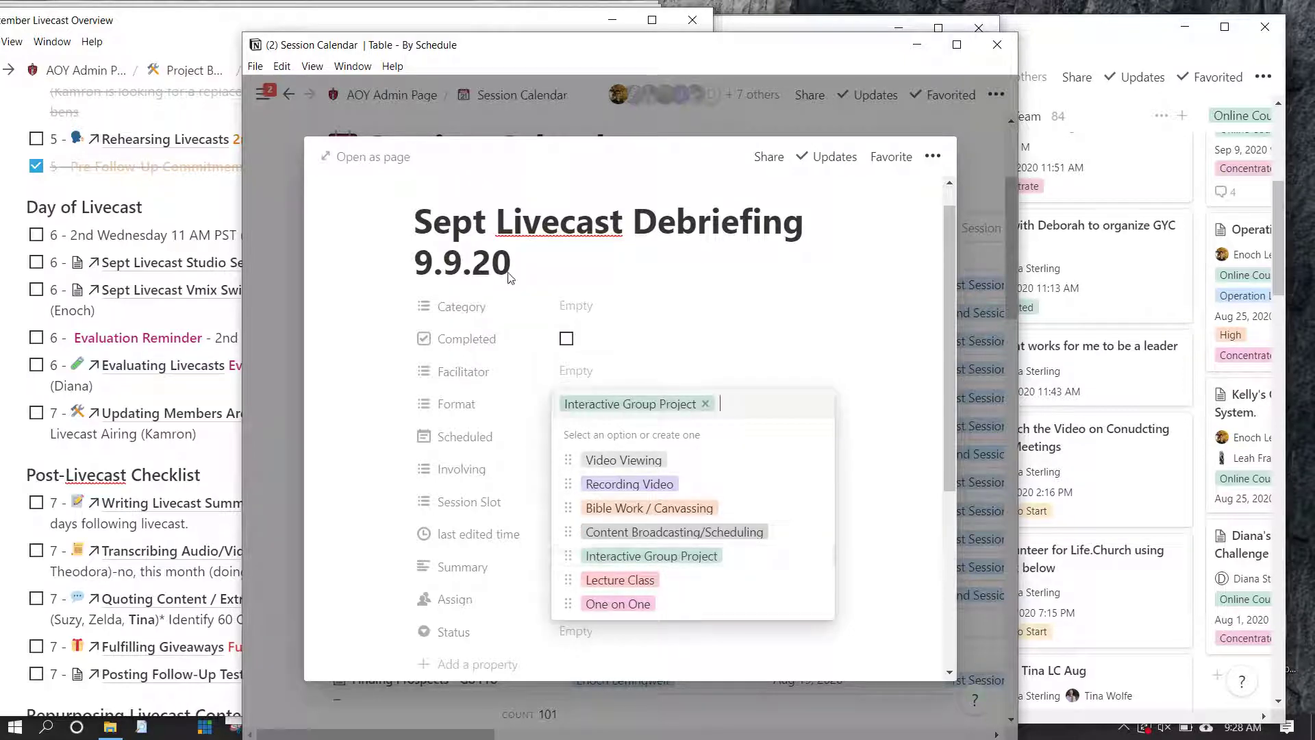
key("Escape")
Assign a facilitator from the people list
key("Up")
key("Return")
key("Down")
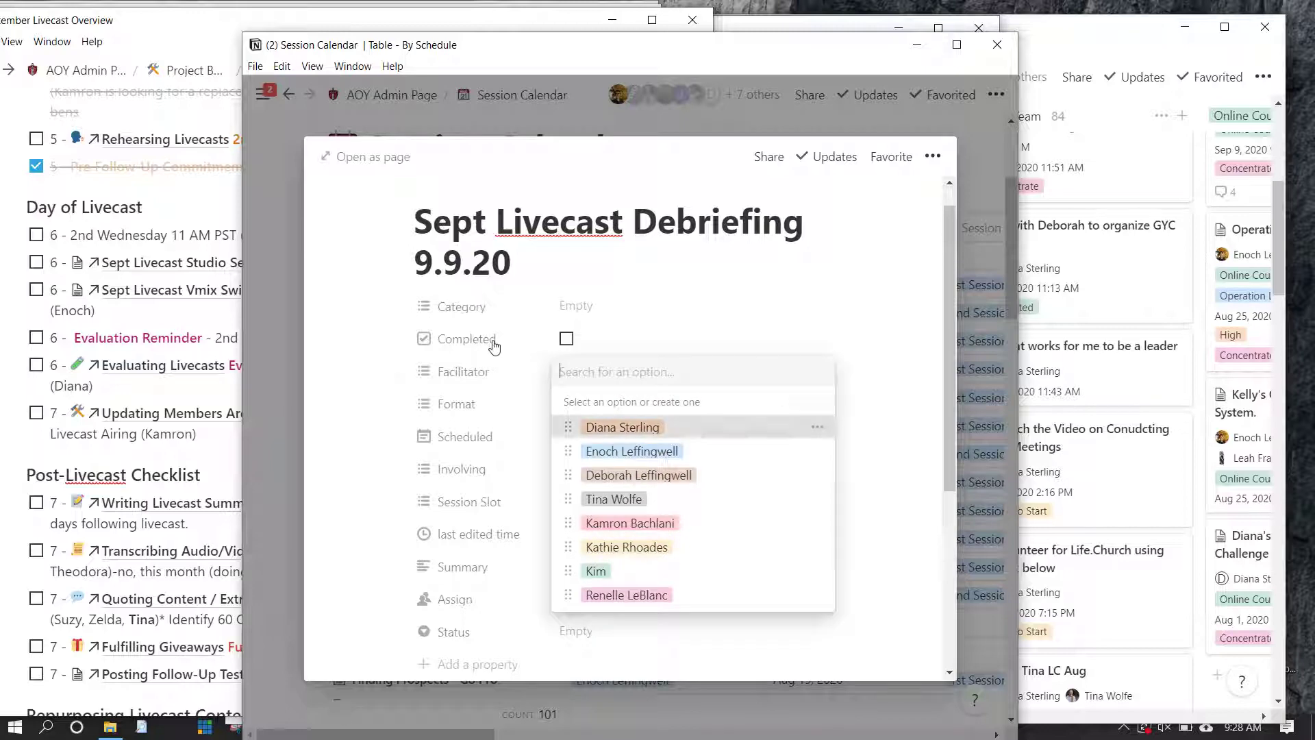
key("Return")
key("Escape")
key("Up")
key("Up")
key("Return")
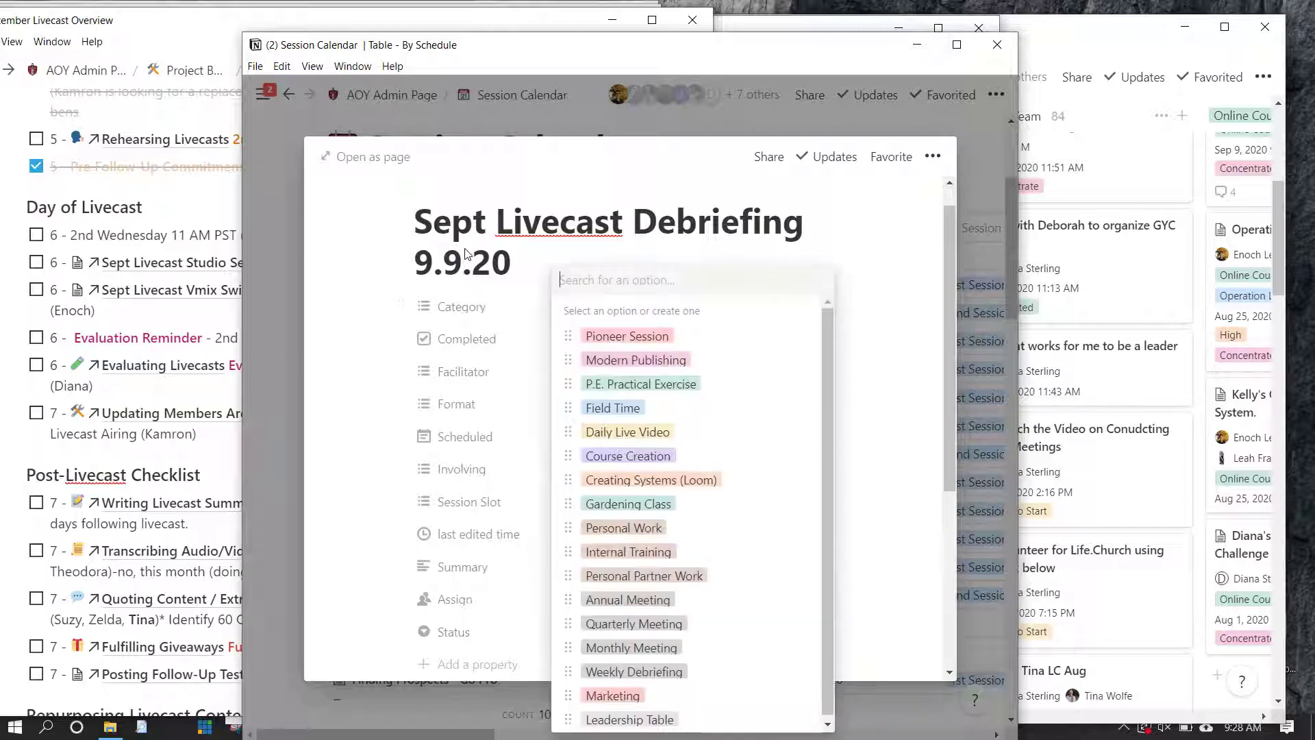
Browse the existing Category options, then create a new 'Livecast Debriefing' category
key("Down")
key("Down")
key("Down")
key("Down")
key("Down")
key("Down")
key("Down")
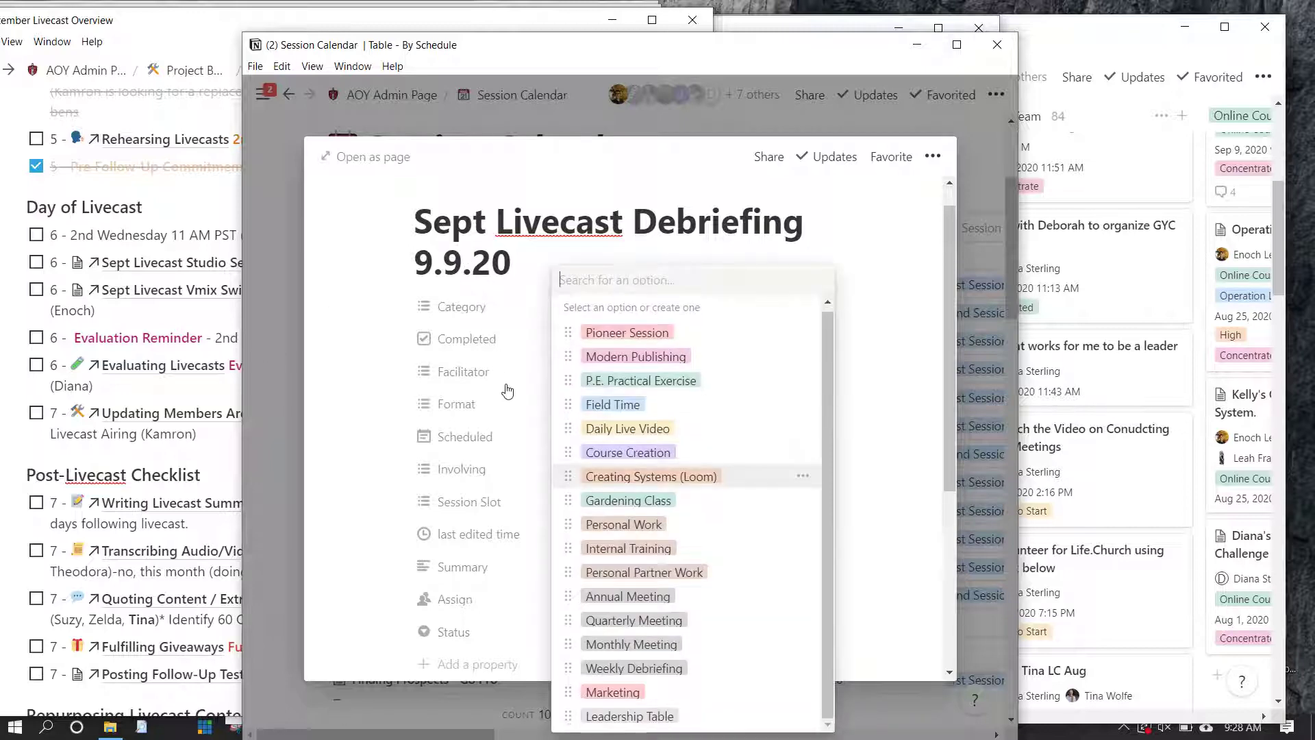
key("Up")
key("Up")
key("Up")
key("Up")
key("Up")
key("Up")
key("Down")
key("Down")
key("Down")
key("Down")
key("Down")
key("Down")
key("Down")
key("Down")
key("Down")
key("Down")
key("Down")
key("Down")
key("Down")
key("Down")
key("Down")
key("Down")
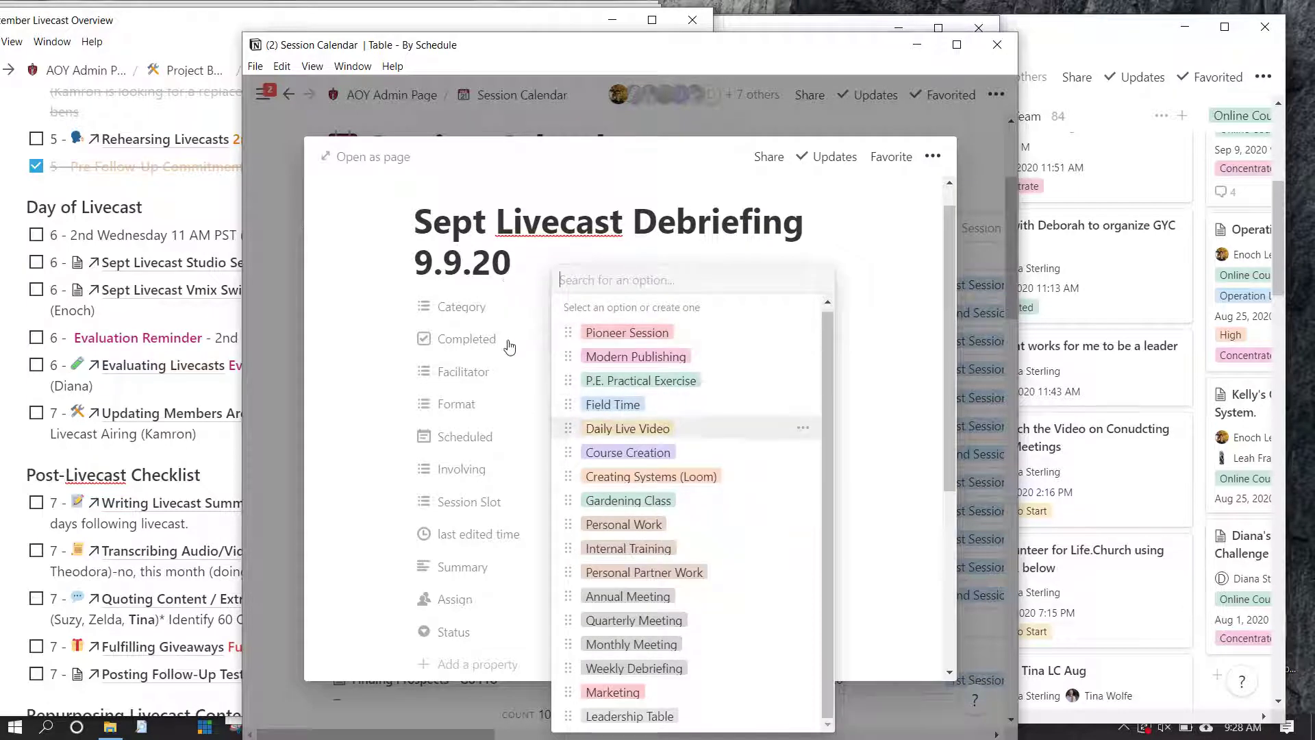
key("Up")
key("Up")
key("Up")
key("Up")
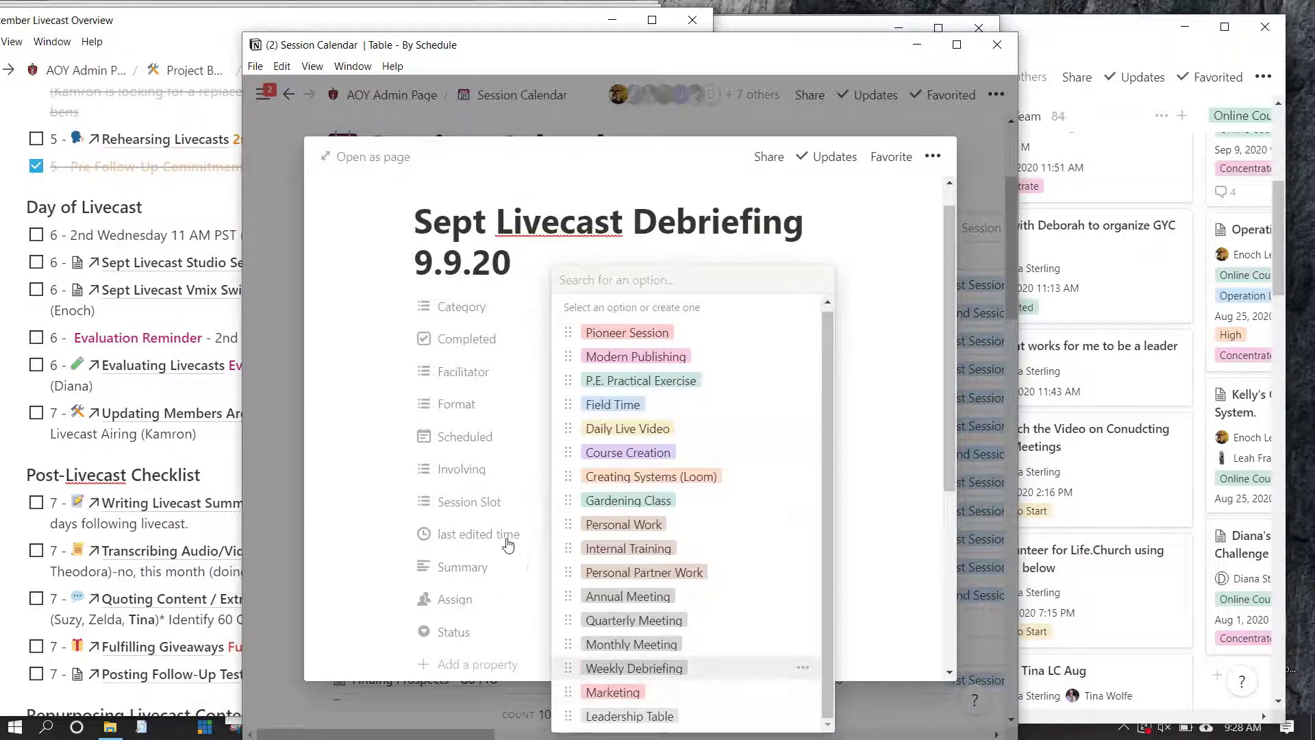
key("Up")
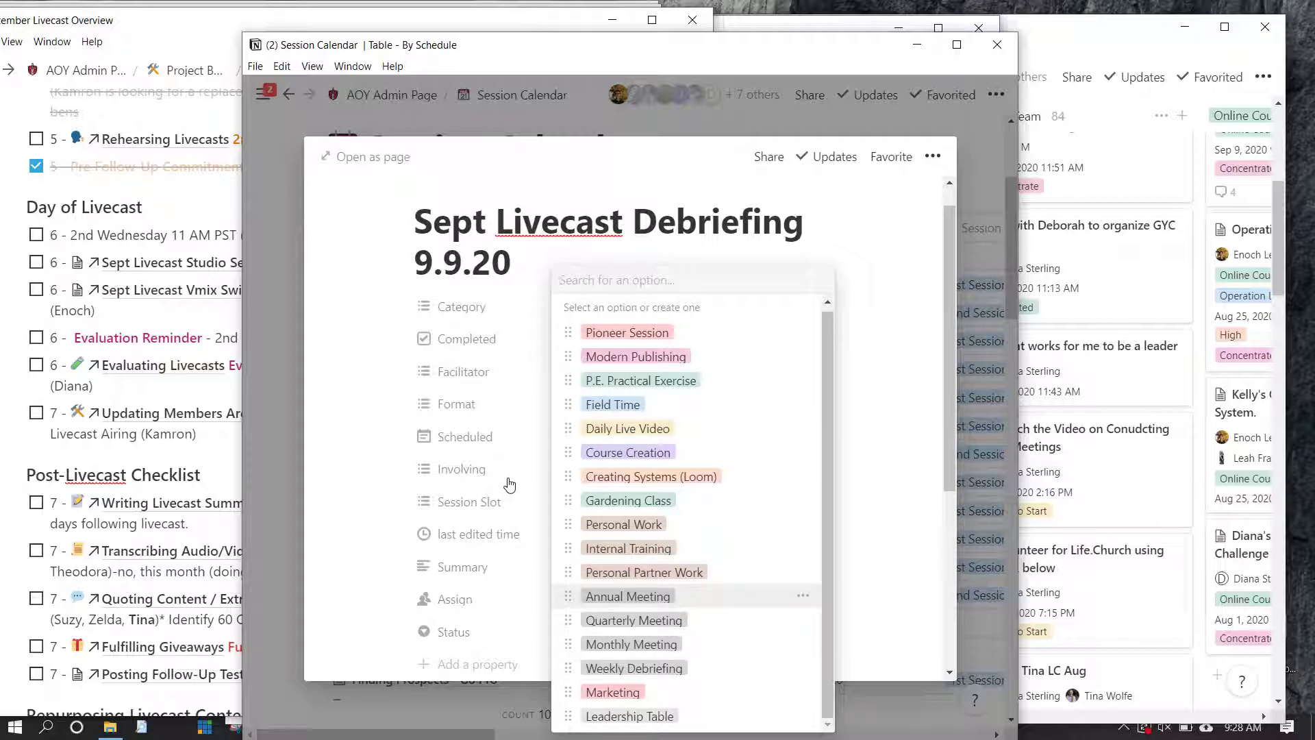
key("Up")
key("Up")
key("Up")
key("Up")
key("Up")
key("Up")
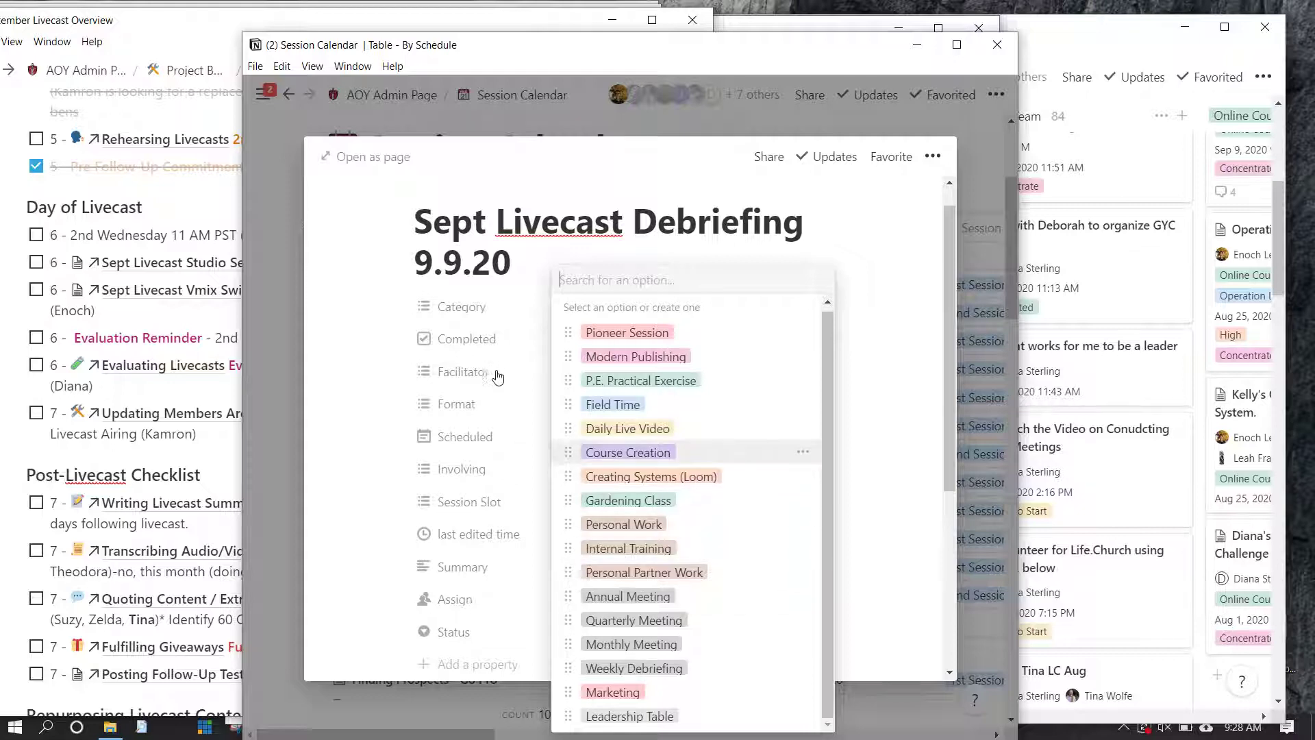
key("Down")
key("Down")
key("Down")
key("Down")
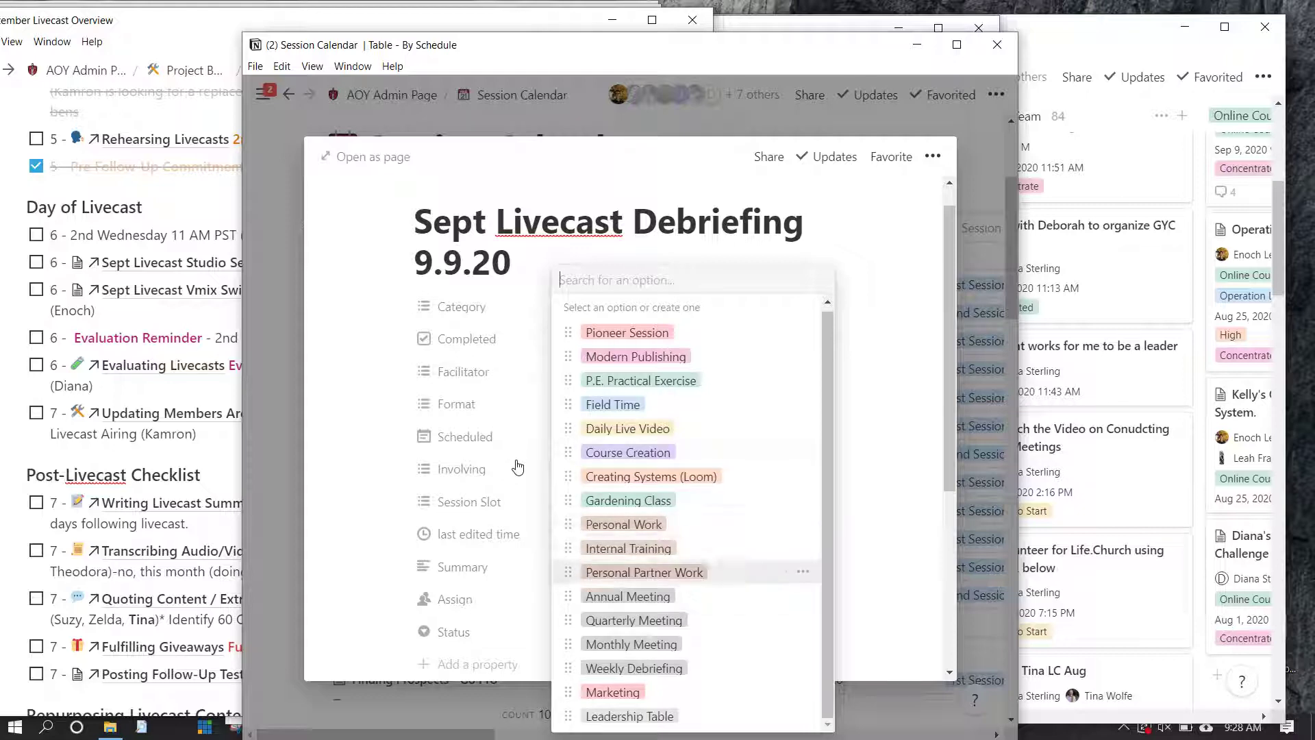
key("Up")
key("Up")
key("Up")
key("Up")
key("Up")
key("Up")
key("Up")
key("Up")
key("Up")
key("Up")
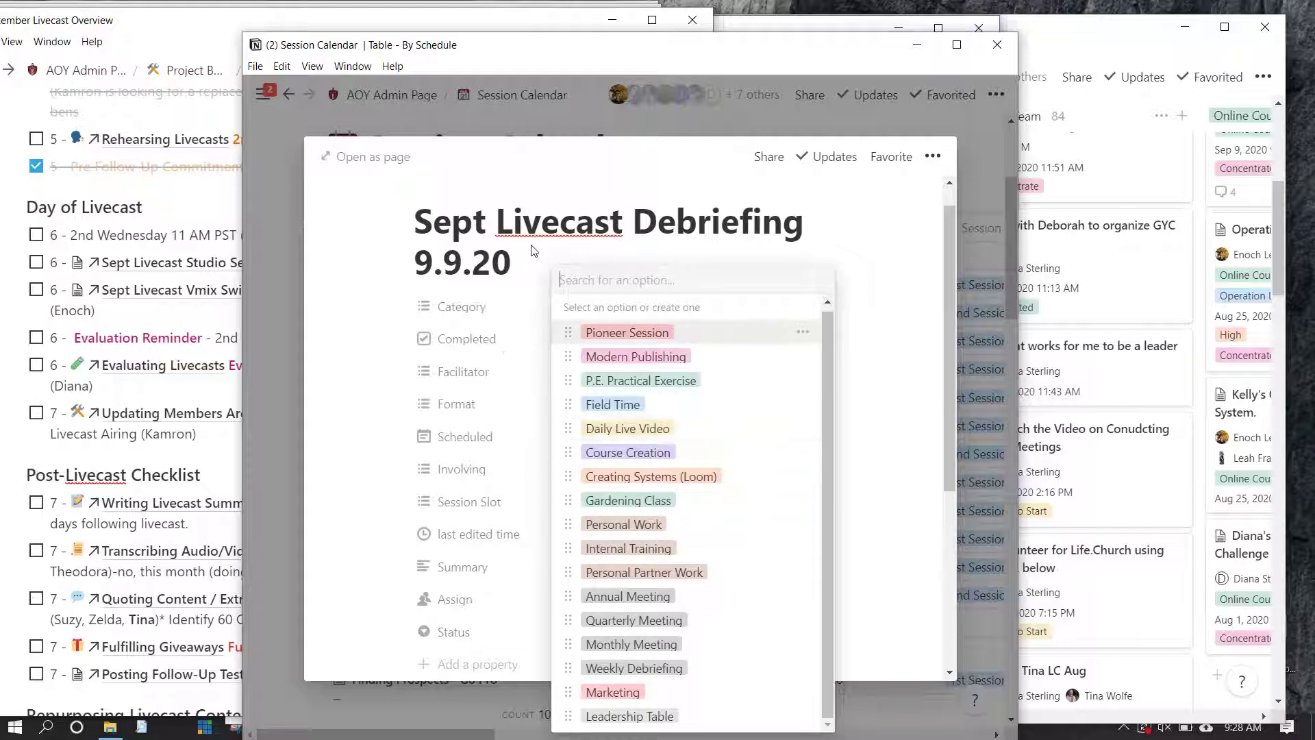
key("Down")
key("Down")
key("Down")
key("Down")
key("Down")
key("Down")
key("Down")
key("Down")
key("Down")
key("Down")
key("Down")
key("Down")
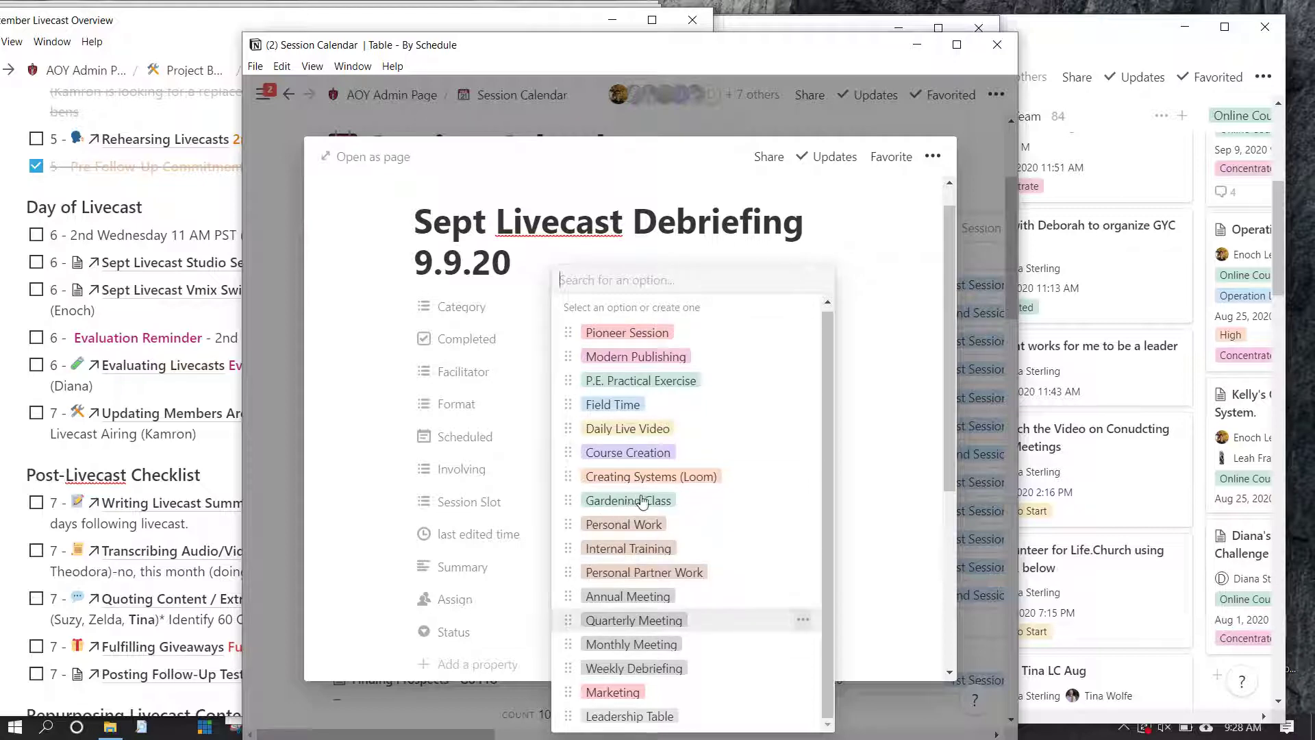
key("Down")
key("Down")
key("Right")
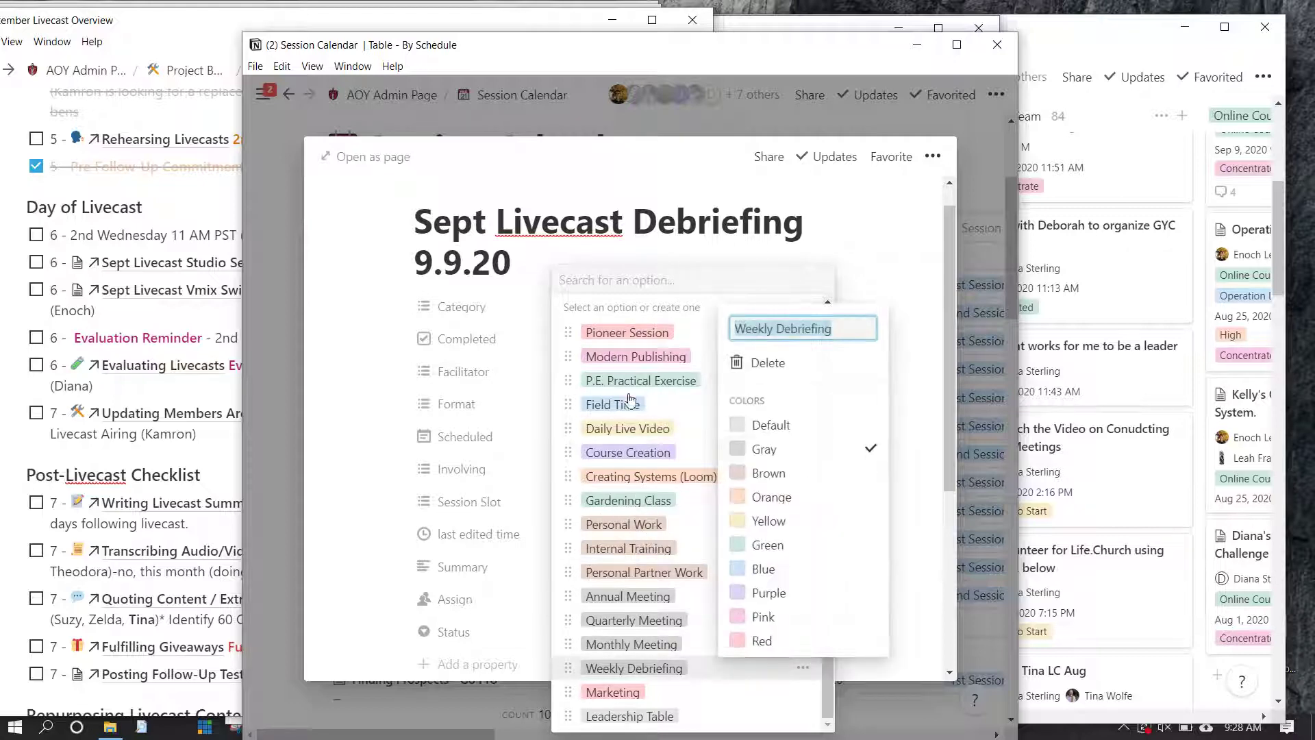
key("Up")
key("Down")
key("Down")
key("Up")
key("Up")
key("Up")
key("Up")
key("Escape")
type("Liv")
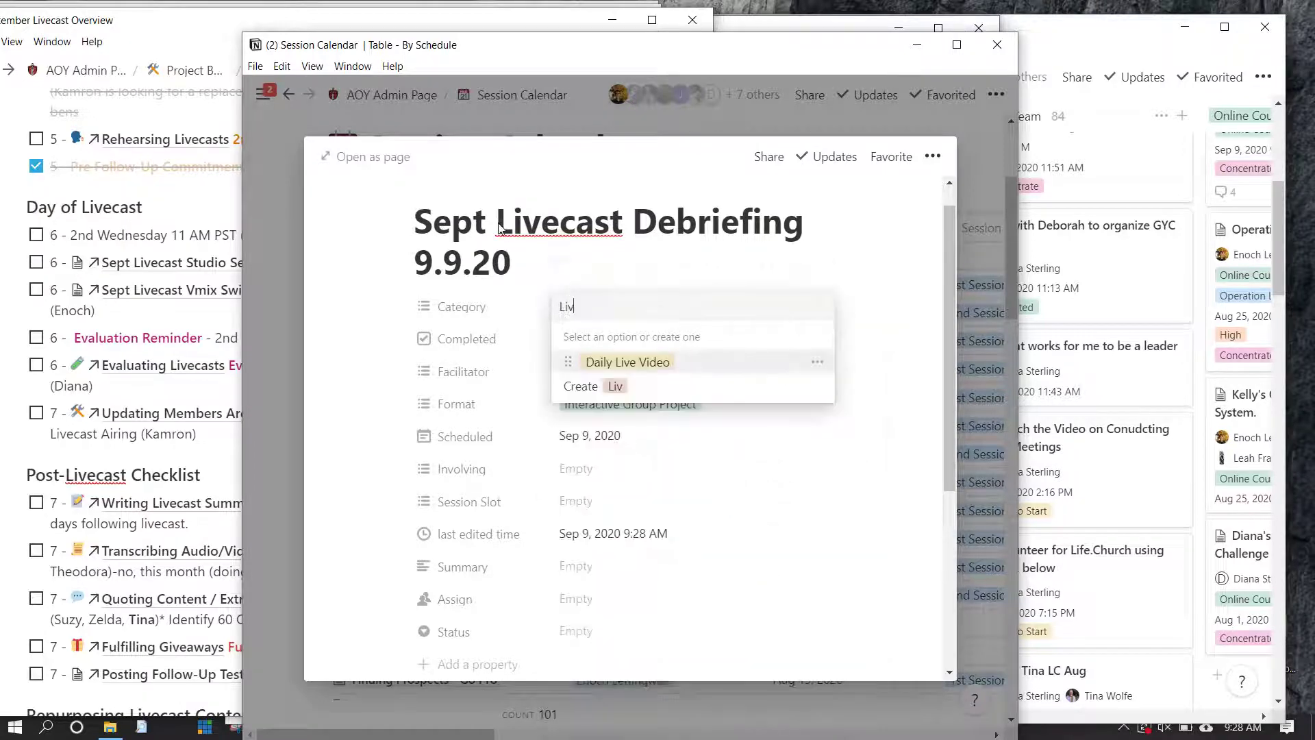
type("ecast Debriefing")
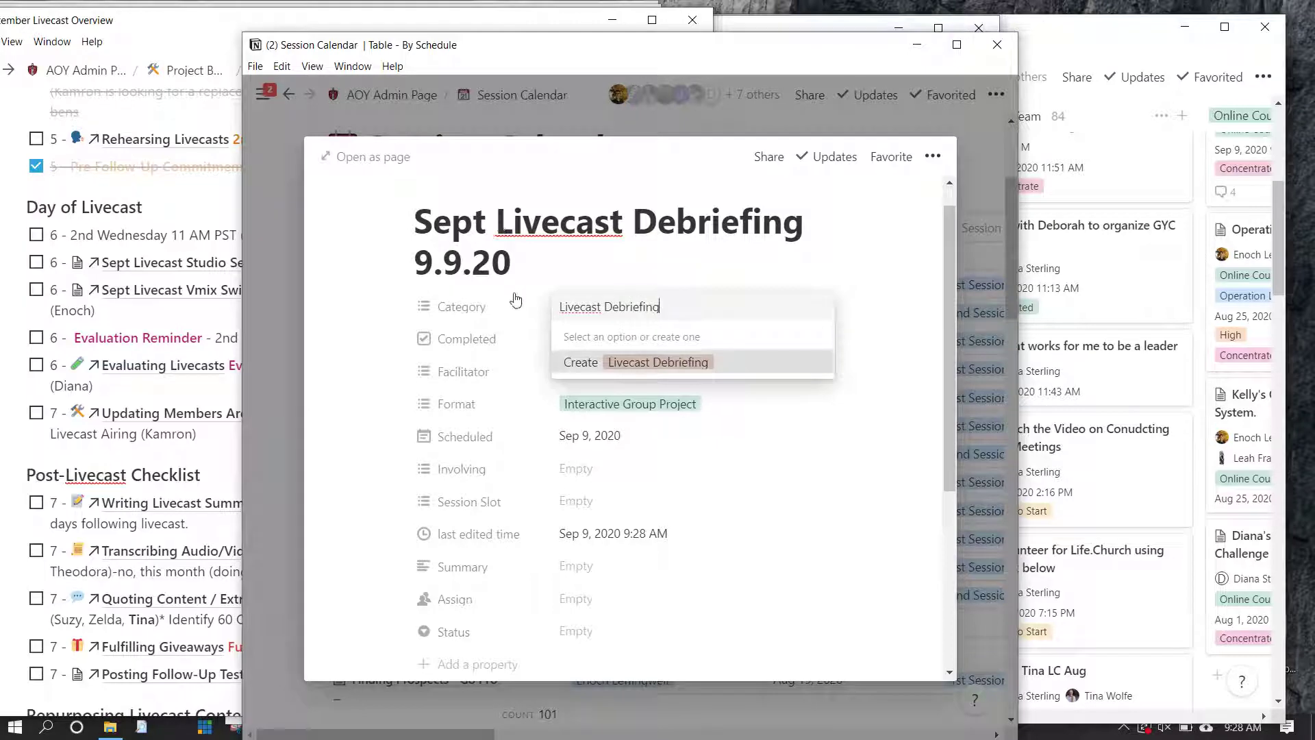
key("Return")
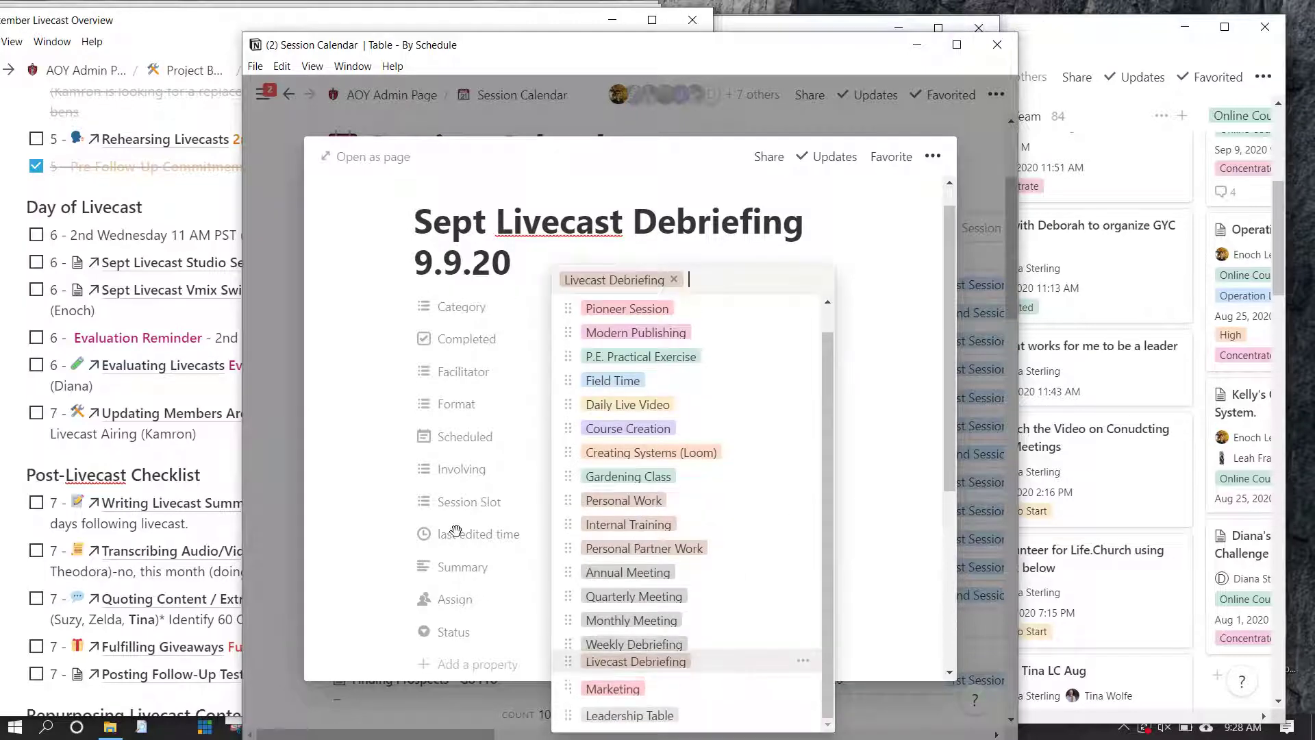
Change the Livecast Debriefing tag's colour to Gray
right_click(631, 546)
left_click(767, 425)
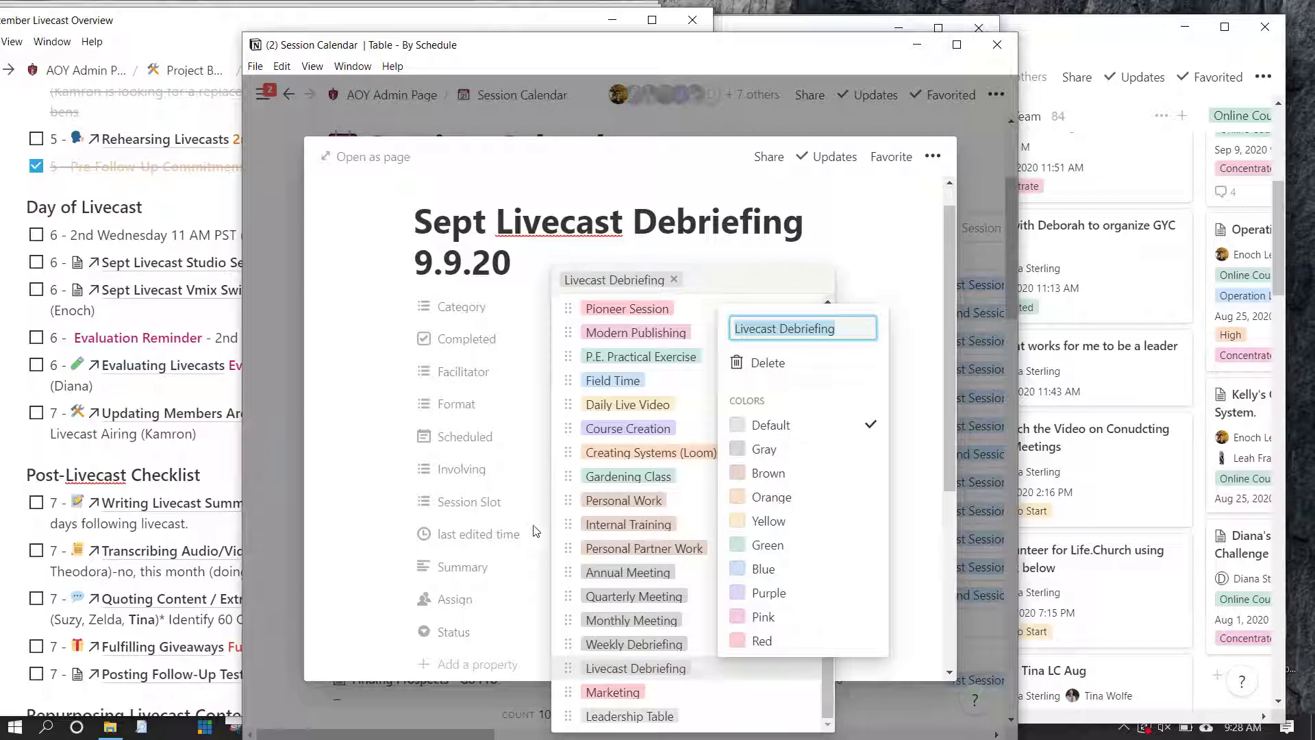
key("Down")
key("Return")
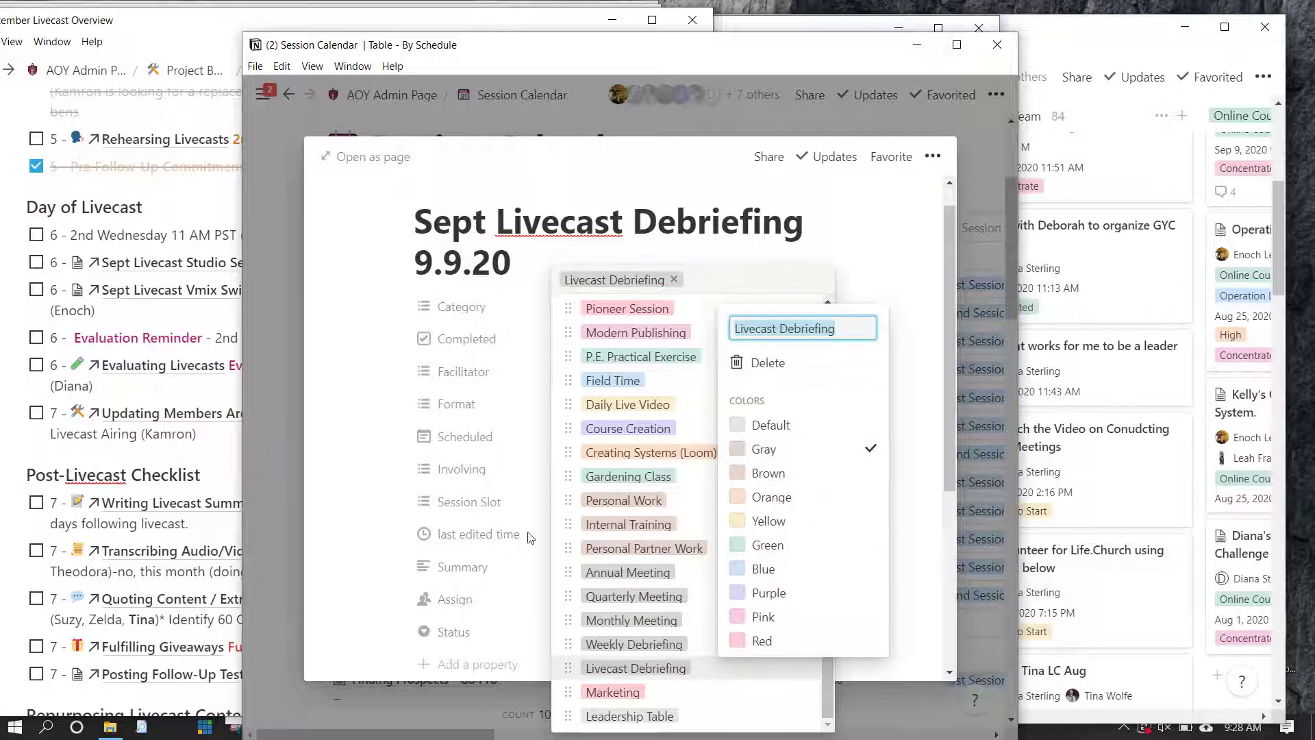
key("Escape")
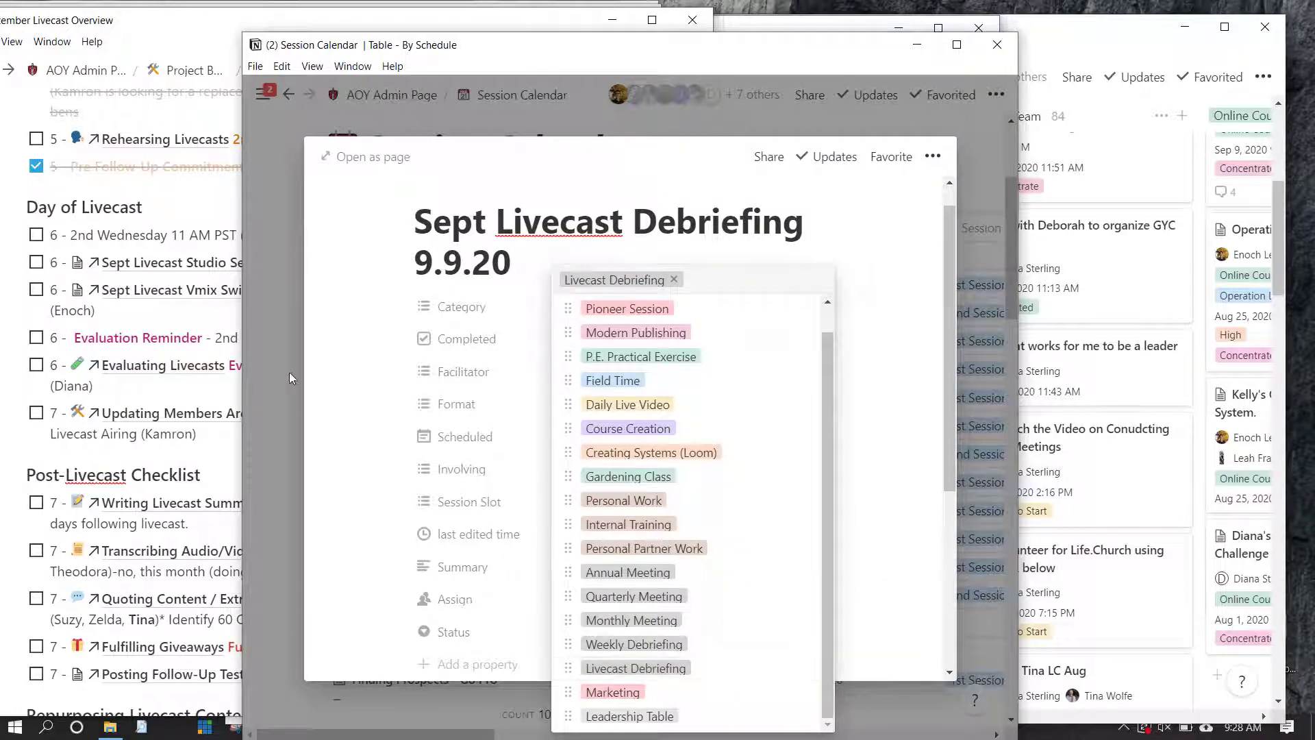
key("Escape")
Post a comment mentioning the teammate: 'I created this tor our discussion before lunch. Just so you know!'
scroll(507, 424, "down", 1)
scroll(508, 425, "down", 5)
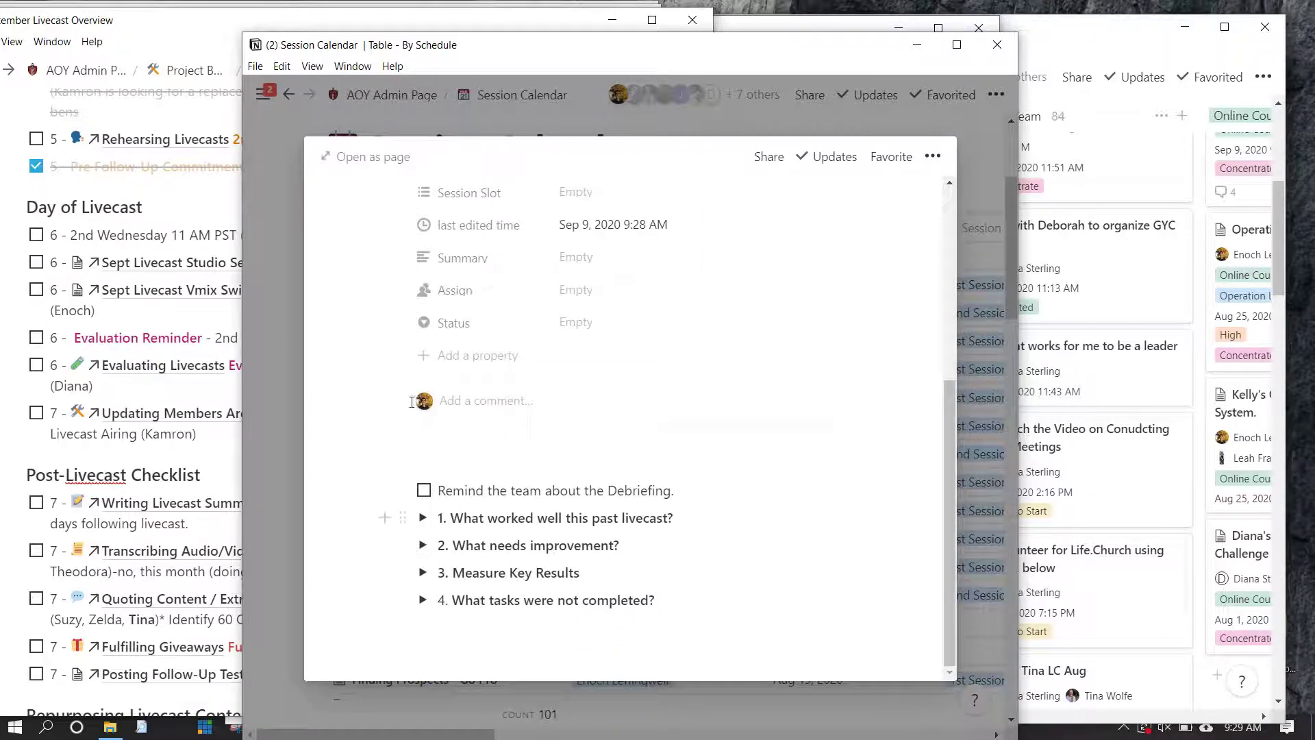
scroll(426, 396, "up", 6)
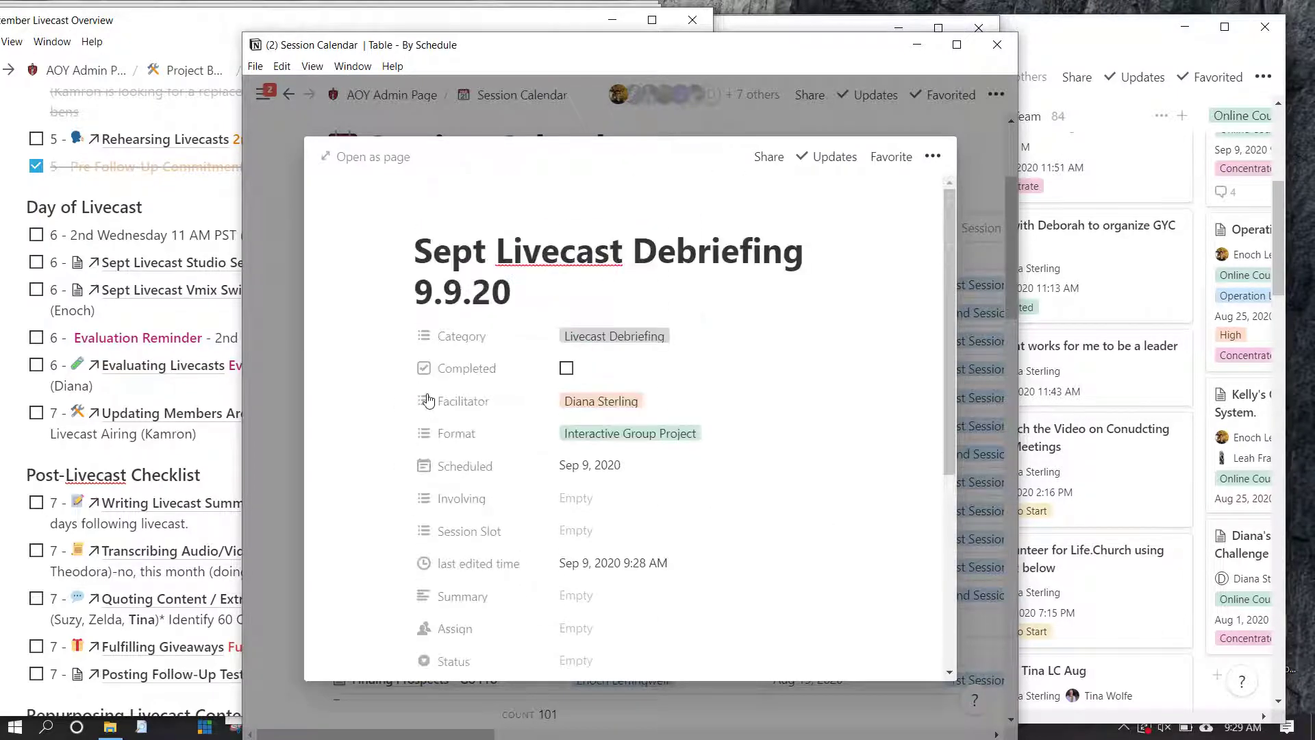
scroll(428, 400, "down", 6)
left_click(404, 328)
type("@")
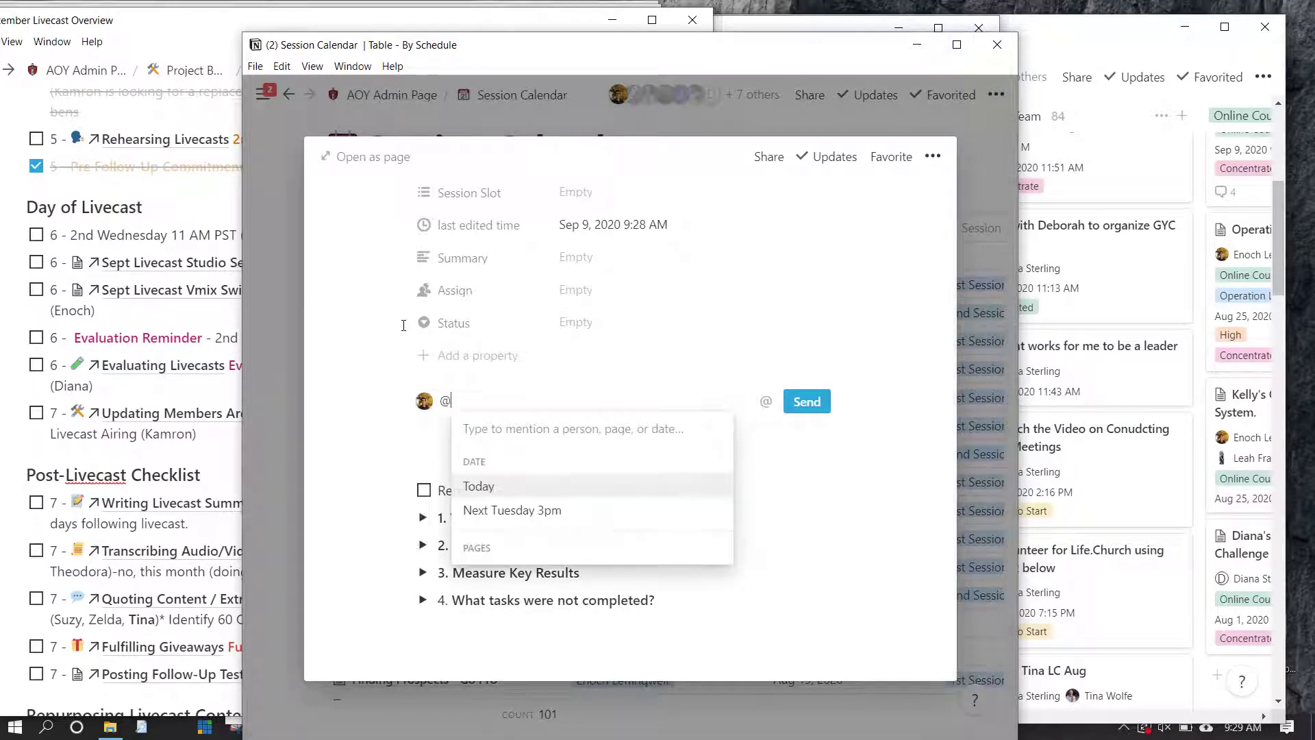
type("Tina")
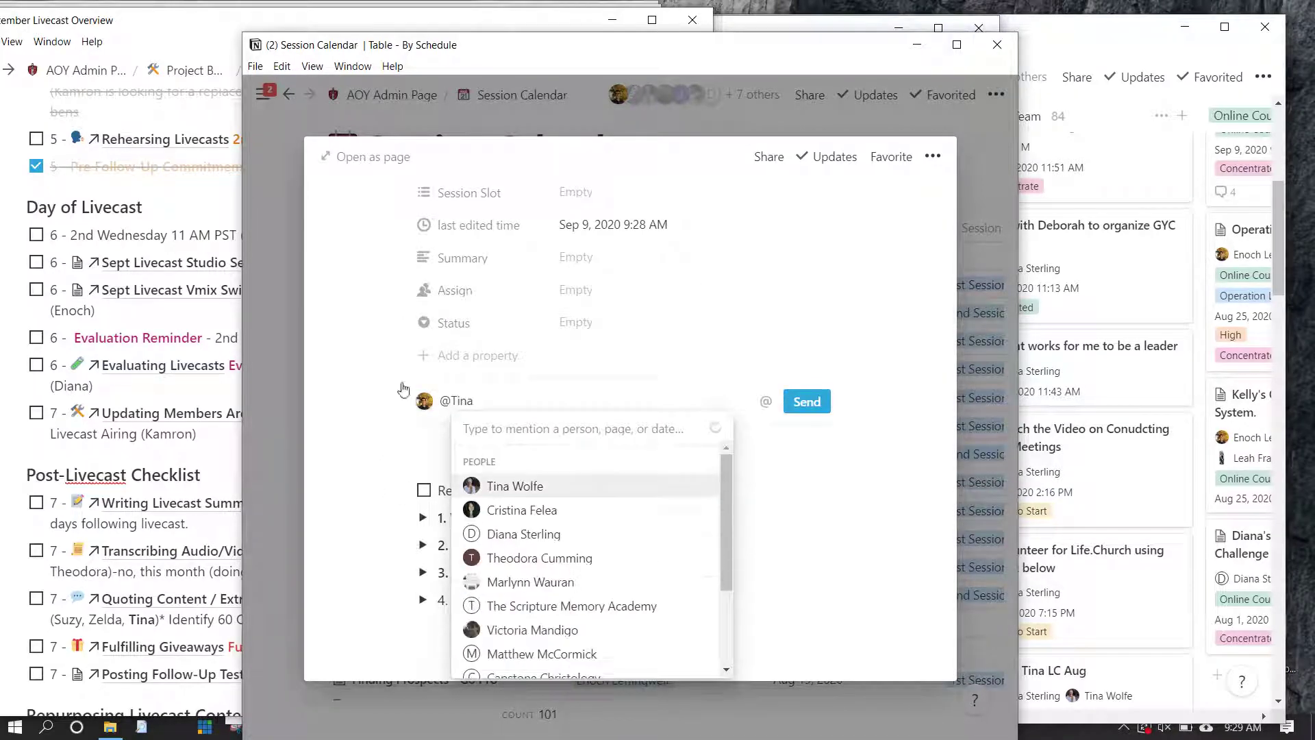
key("Return")
type("I creat")
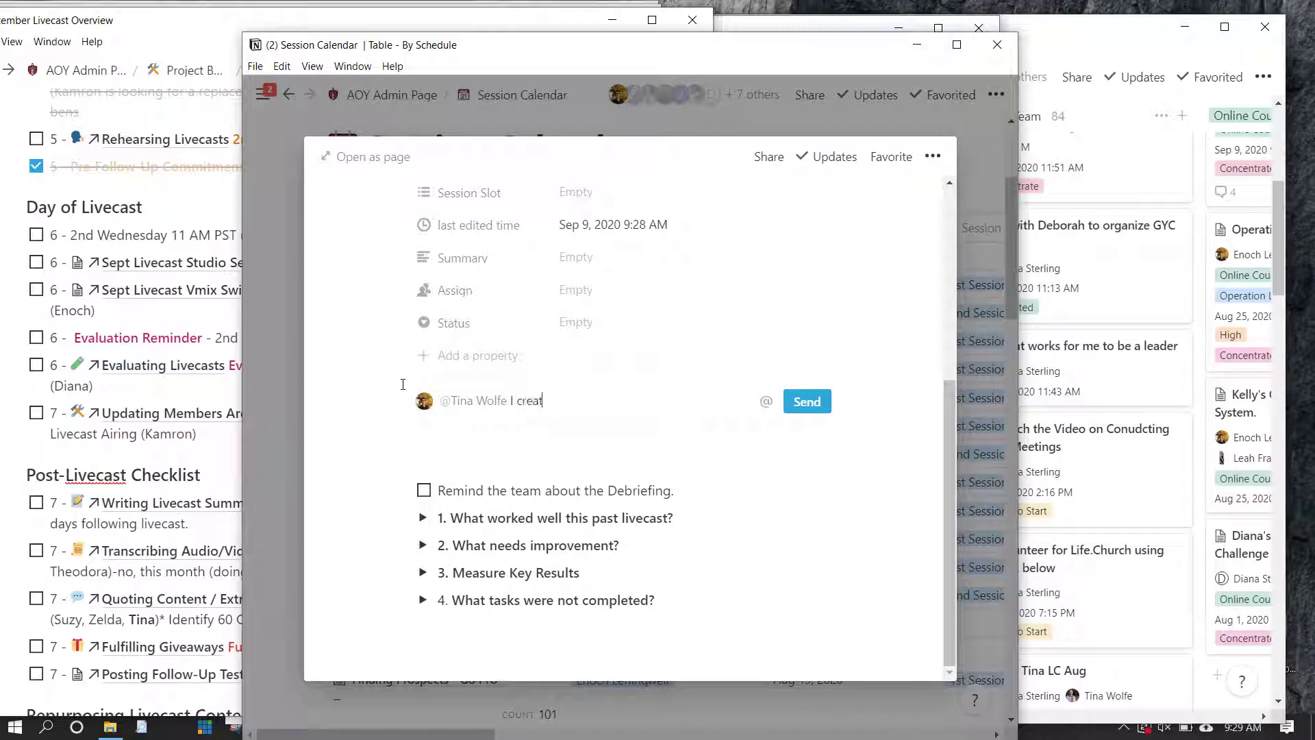
type("ed this tor our discussion befor")
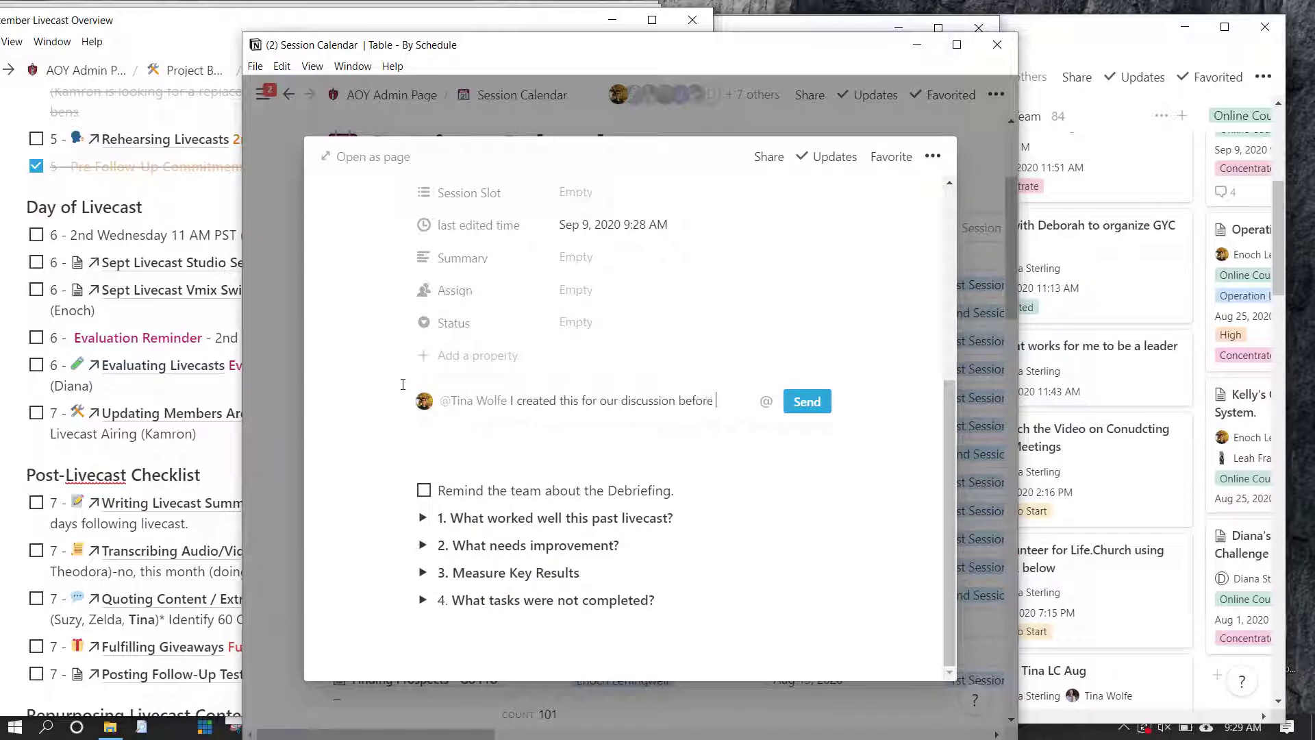
type("e lunch.")
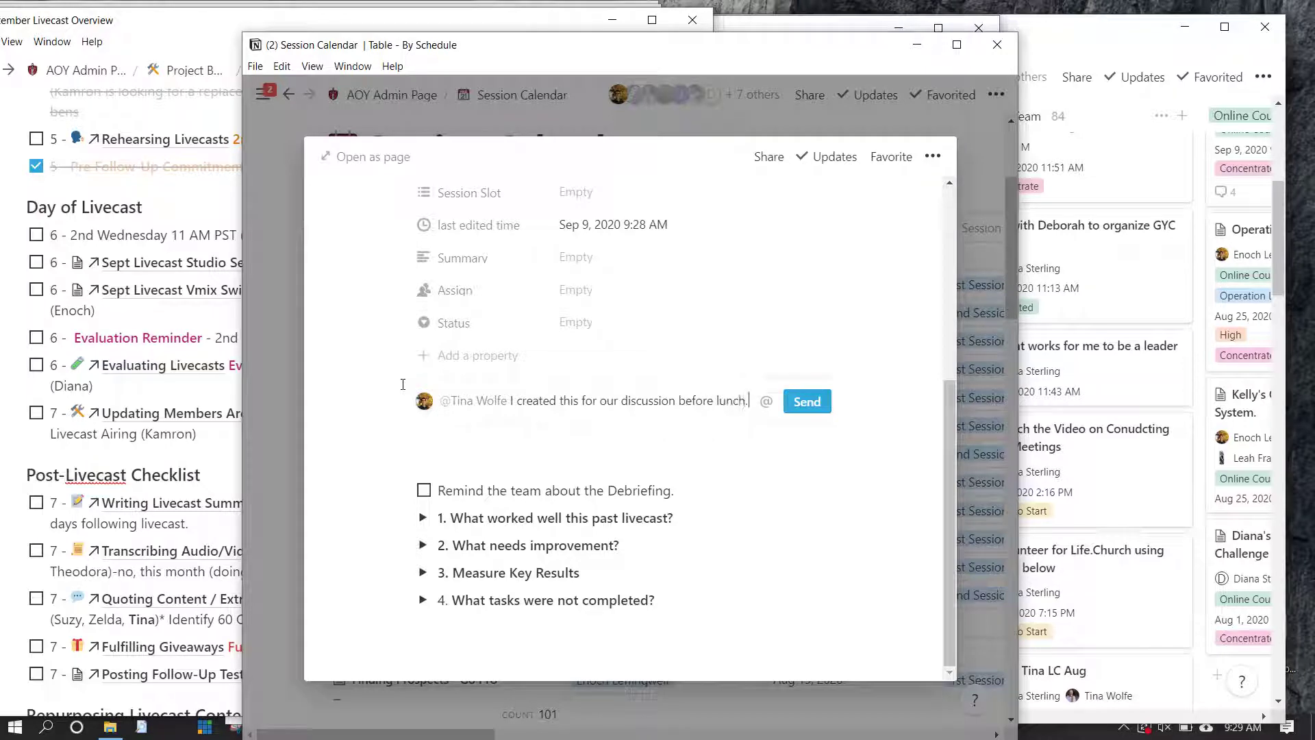
key("shift+Return")
type("Just")
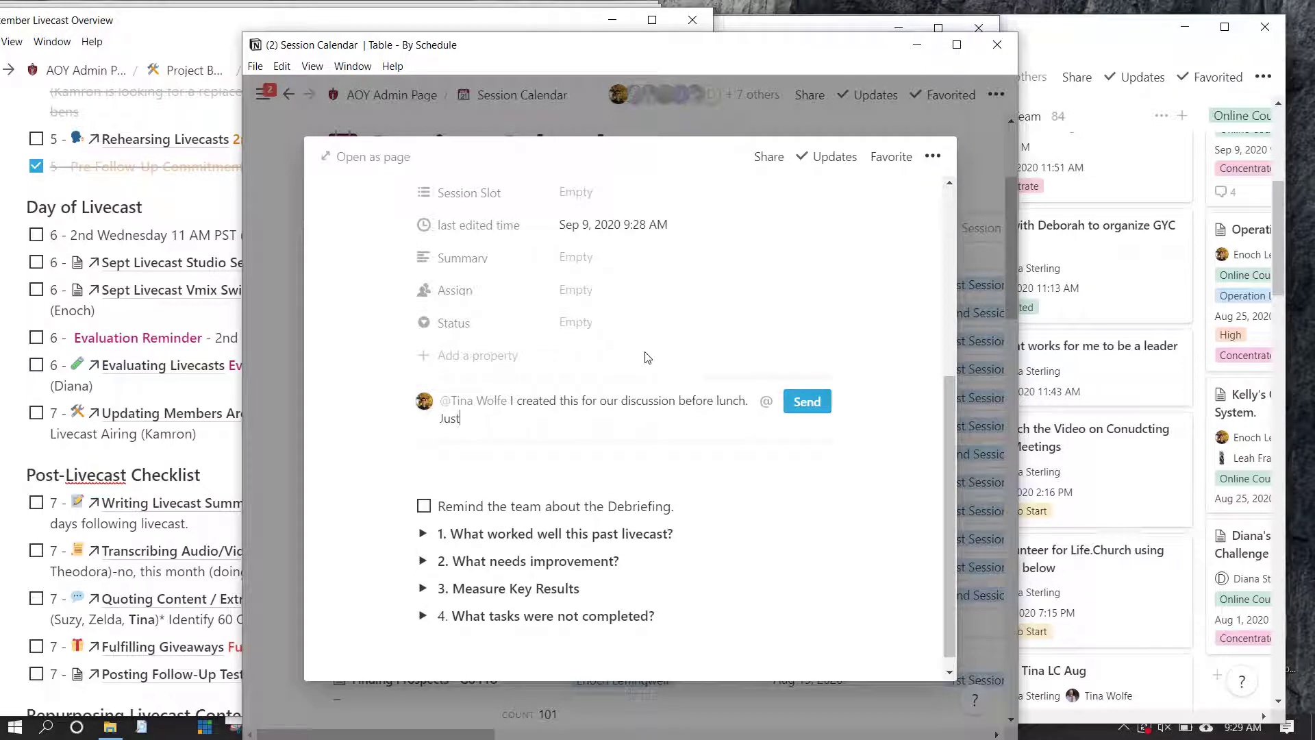
type(" so you know!")
key("Return")
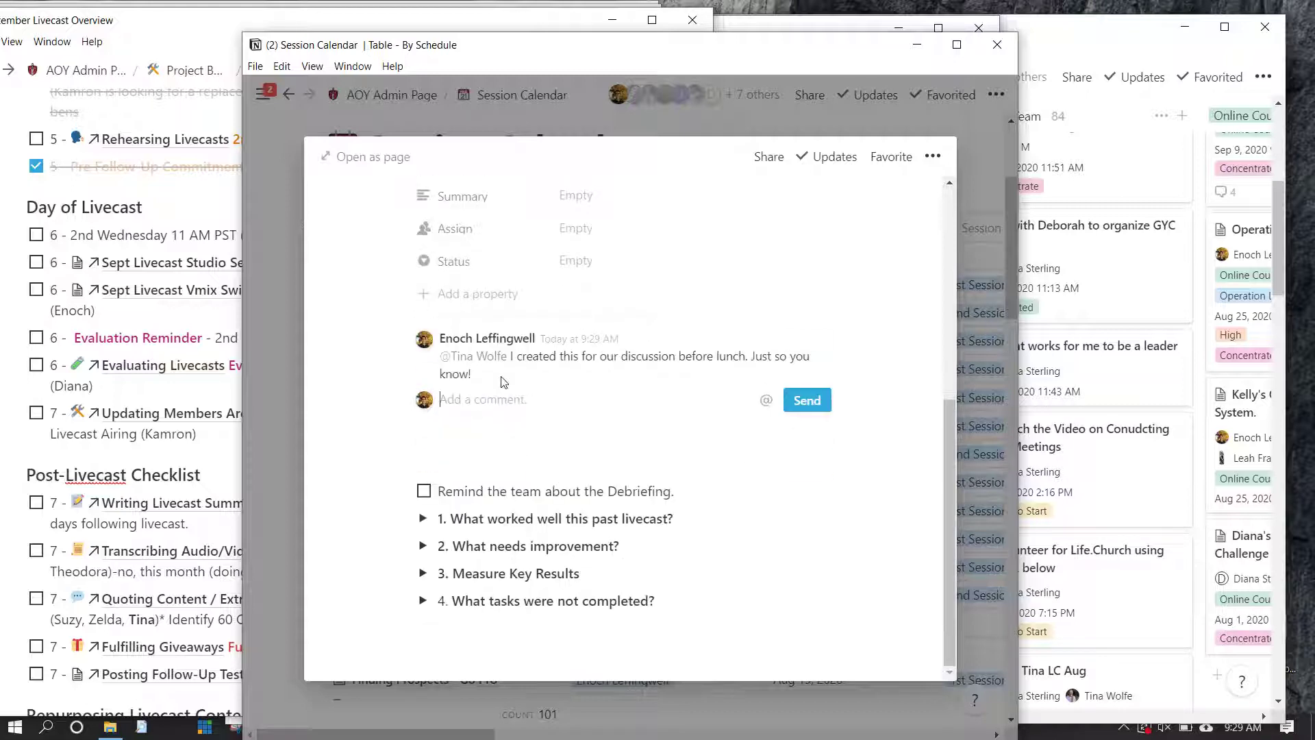
scroll(504, 382, "up", 5)
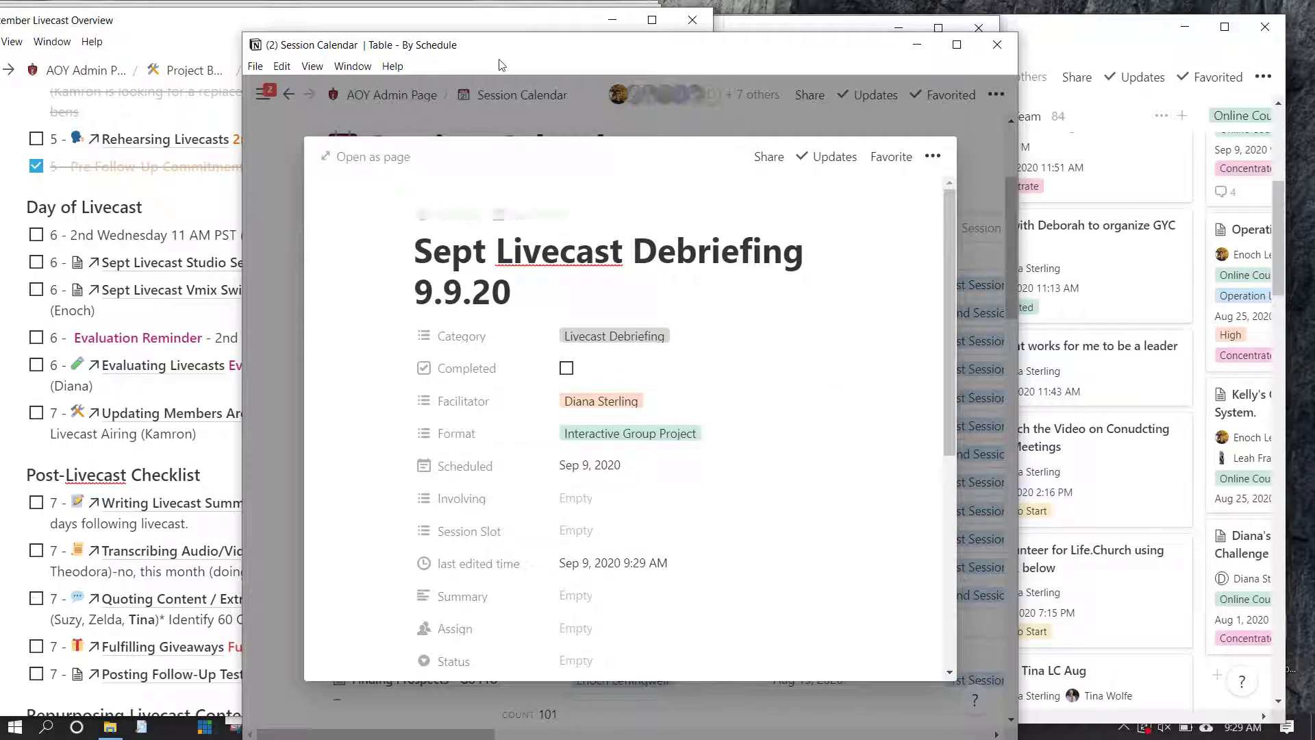
Check the Evaluation Reminder on the Overview page, then expand 'What needs improvement?' on the debriefing page
left_click_drag(344, 51, 525, 58)
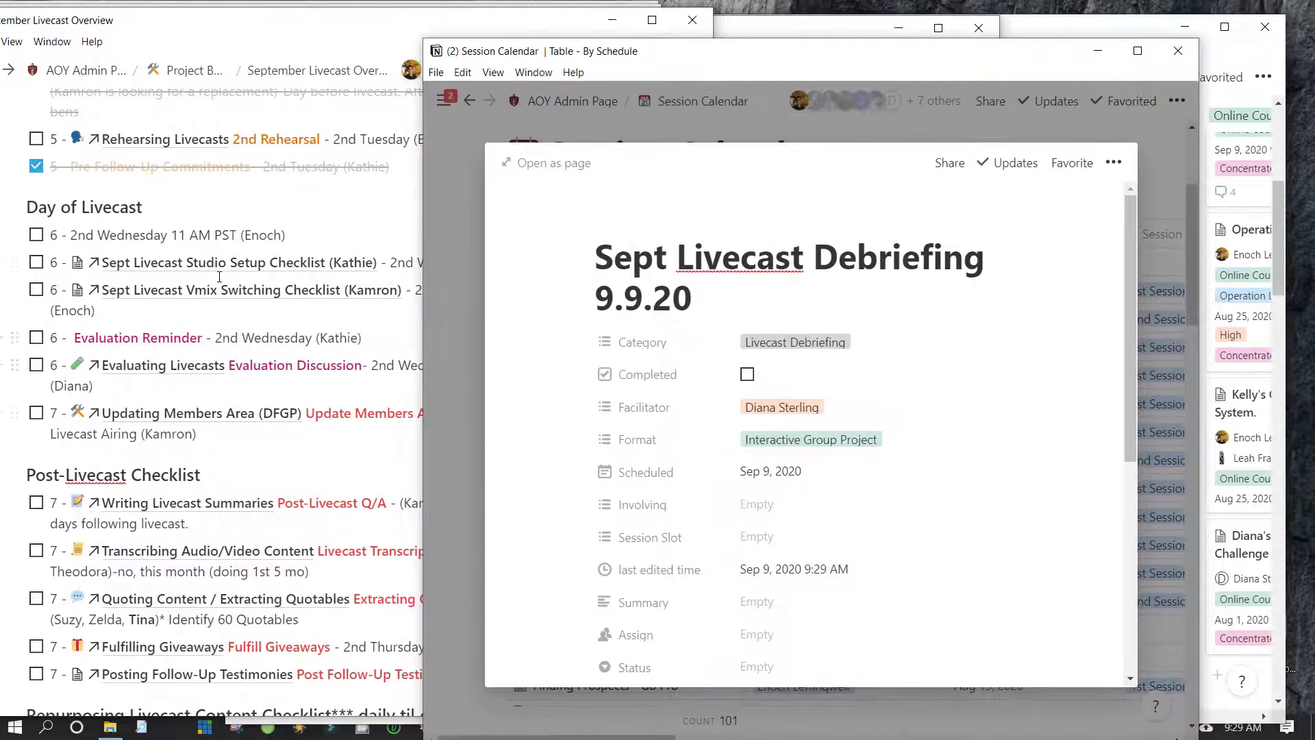
left_click(222, 273)
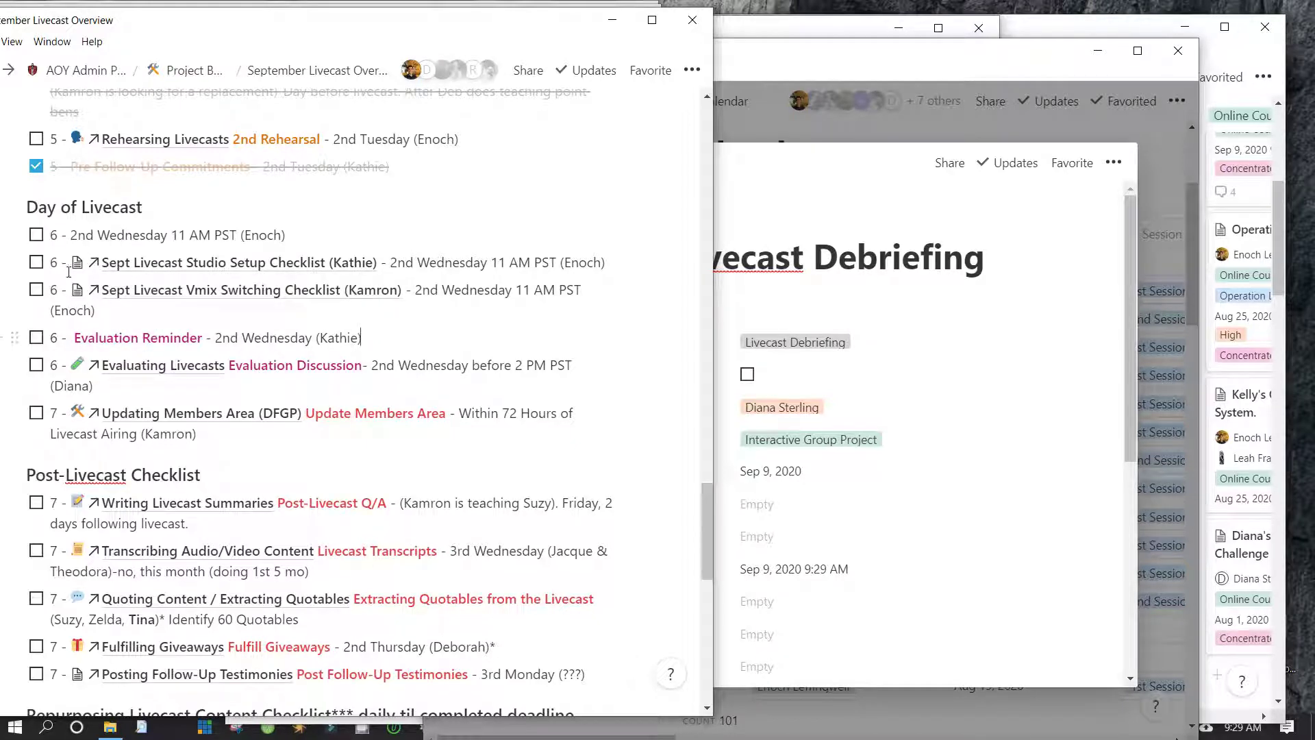
left_click_drag(74, 338, 205, 277)
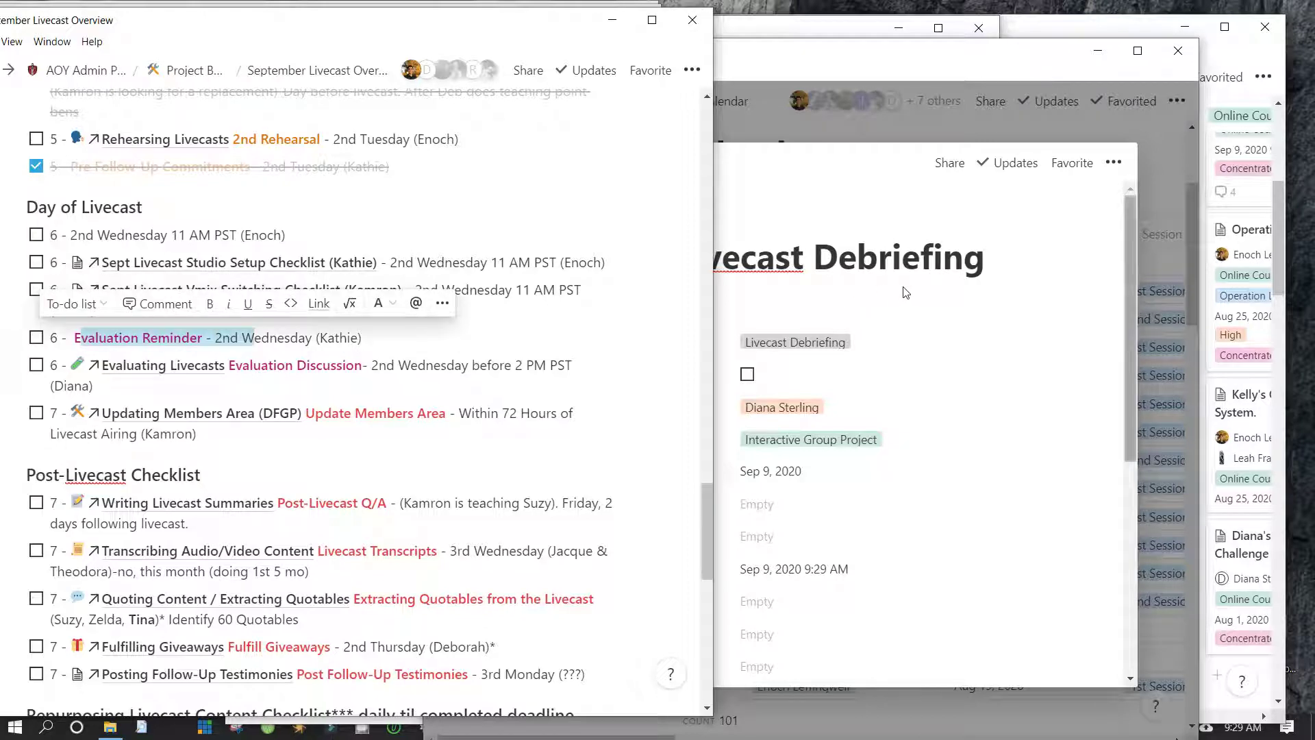
left_click(906, 293)
scroll(566, 561, "down", 10)
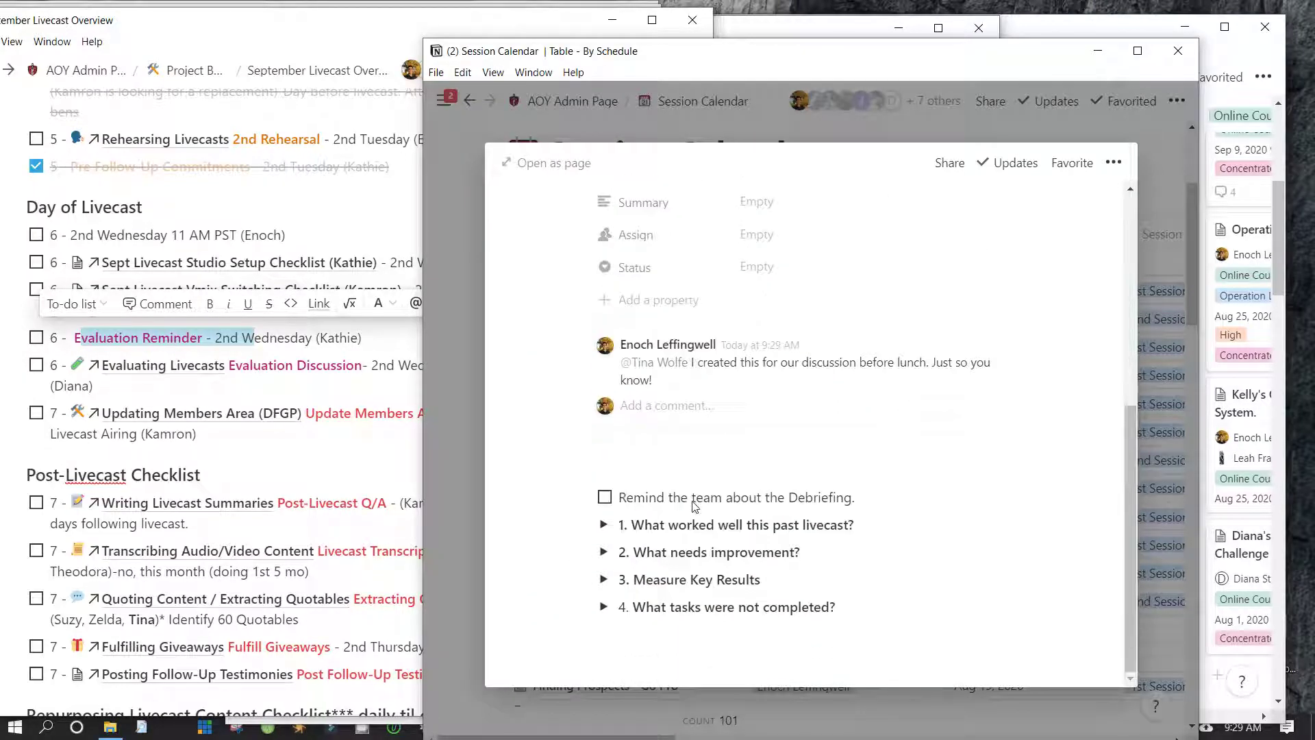
left_click(603, 552)
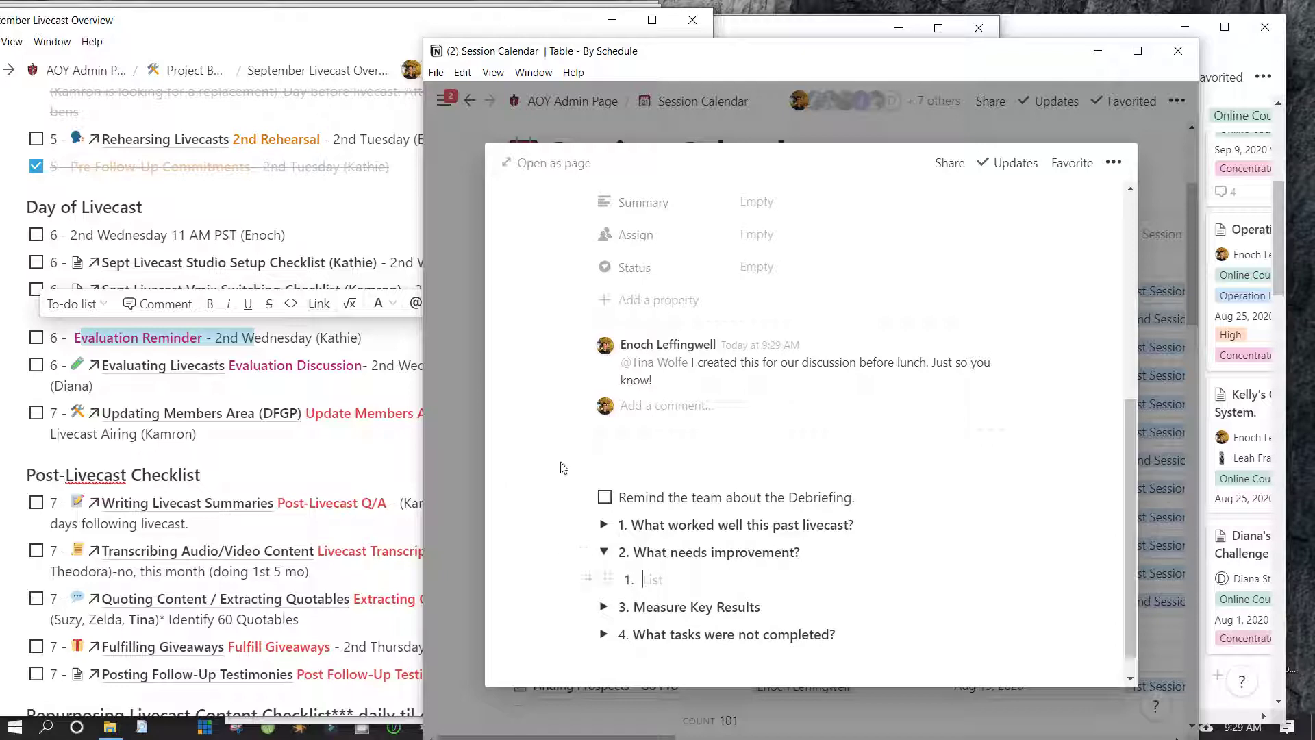
type("System Overview check")
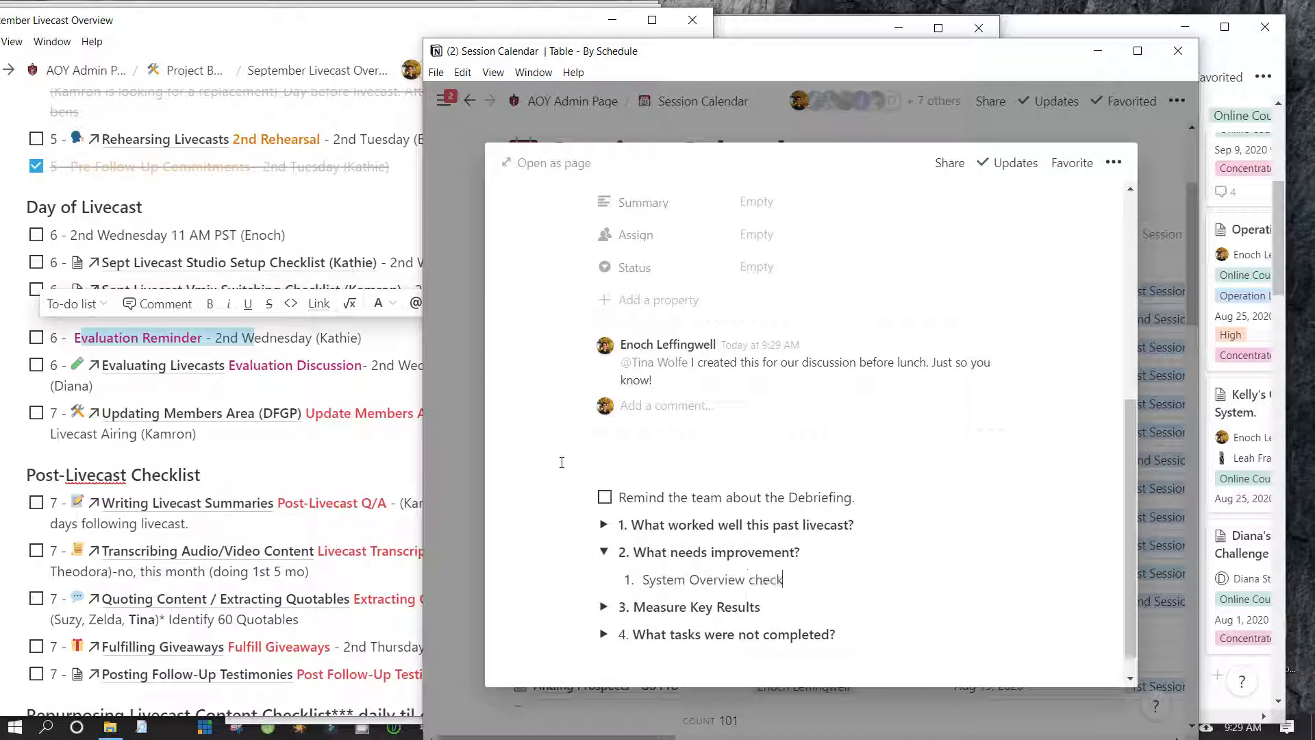
type("list needs")
key("ctrl+shift+Left")
key("ctrl+shift+Left")
key("ctrl+shift+Left")
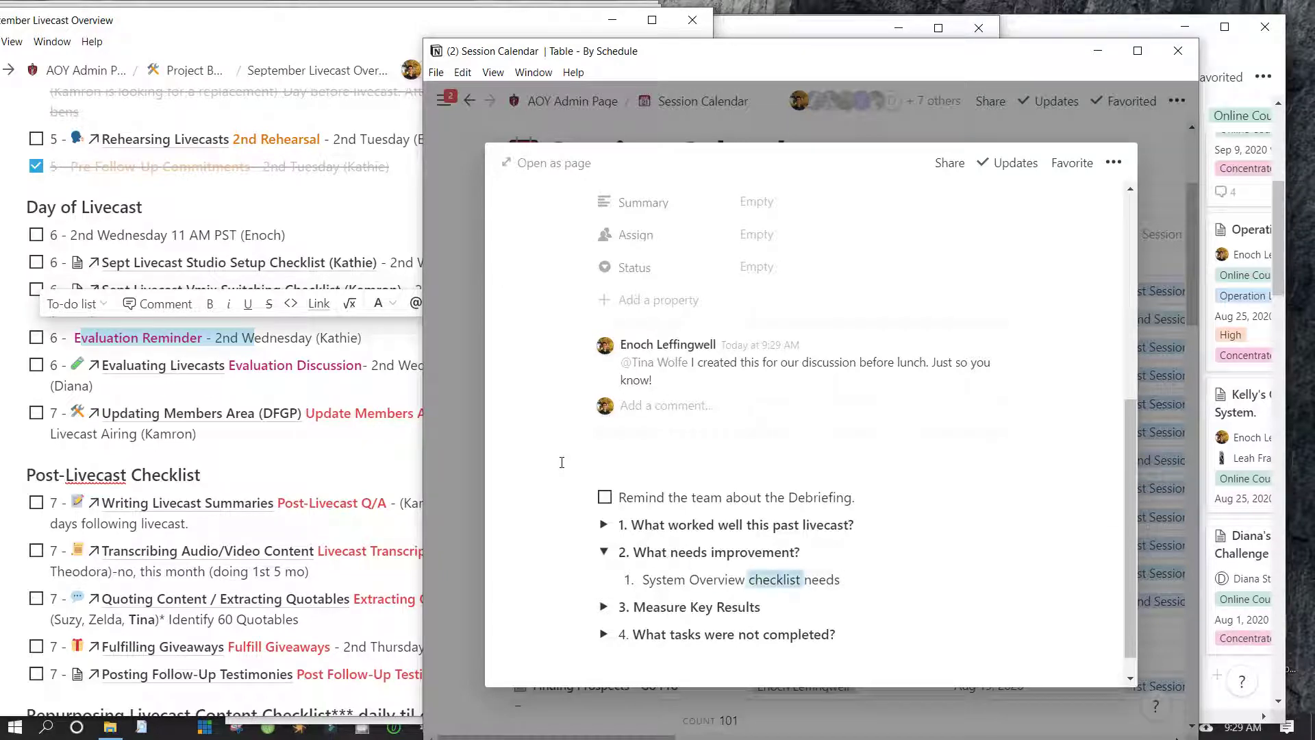
type("@livecas")
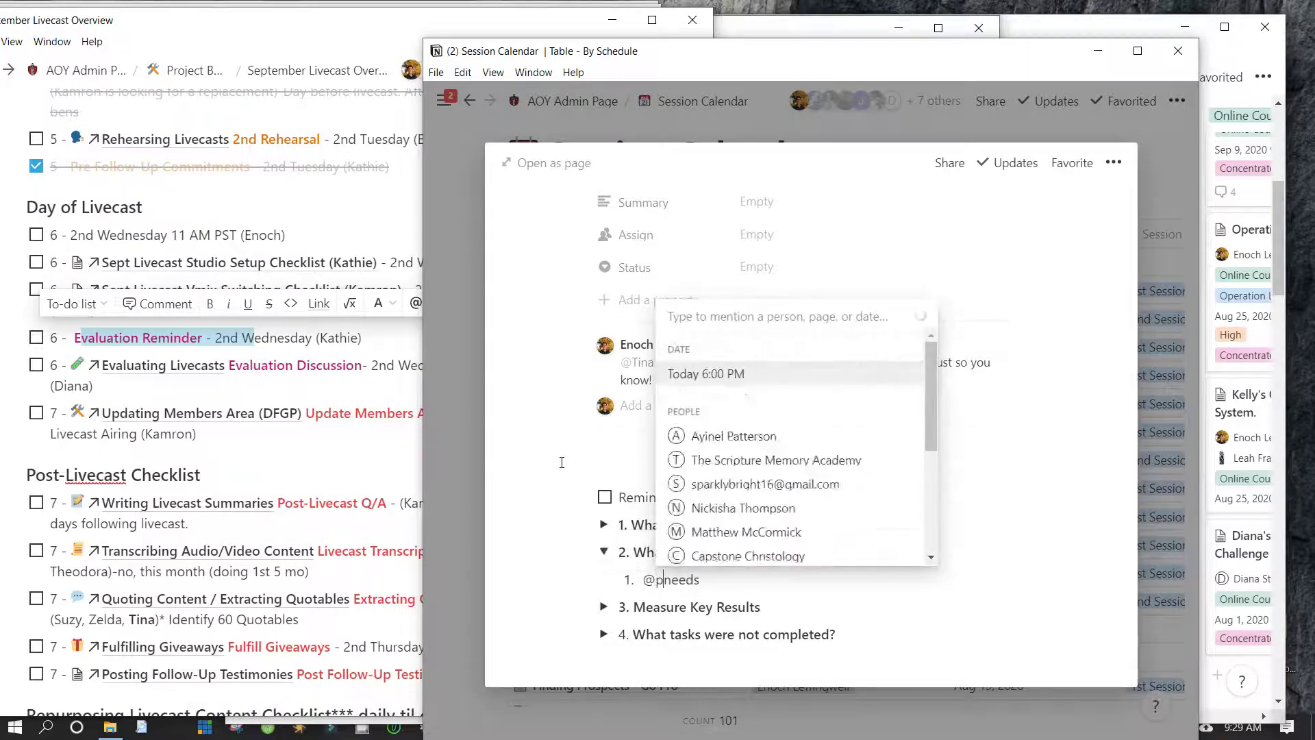
type("t pro")
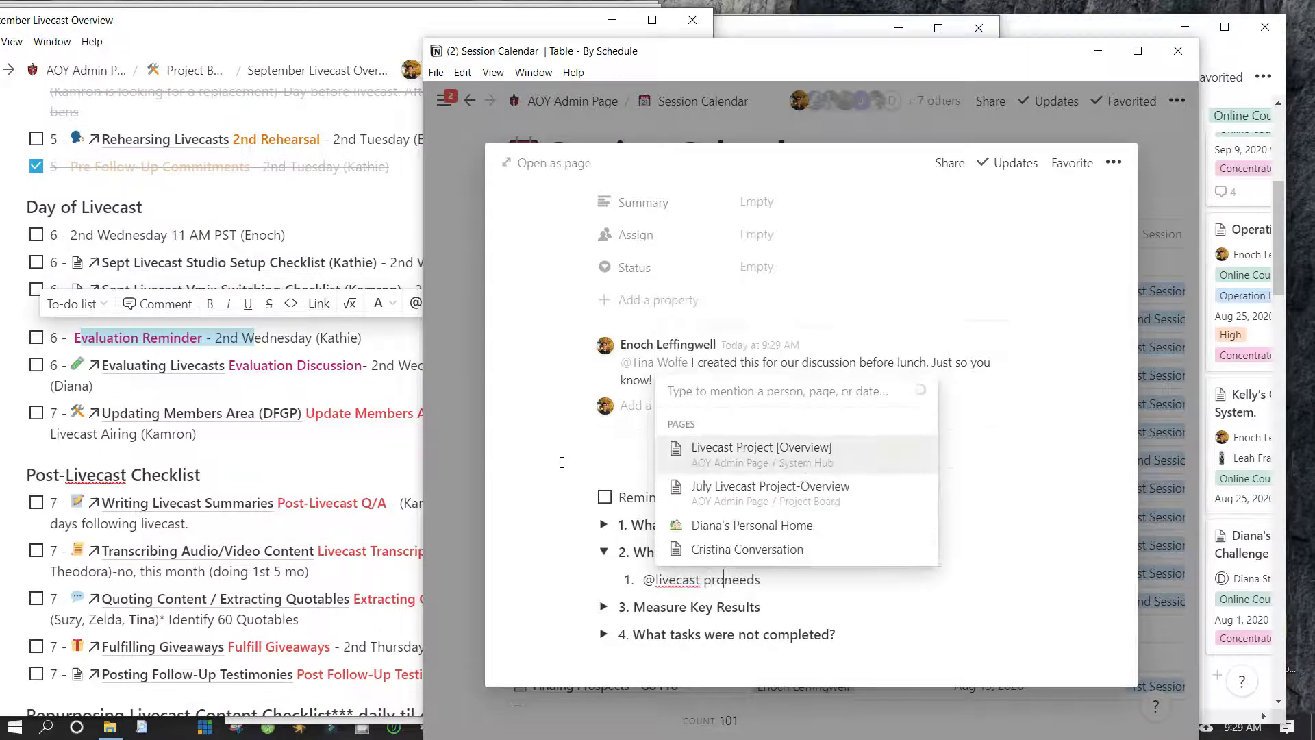
key("Return")
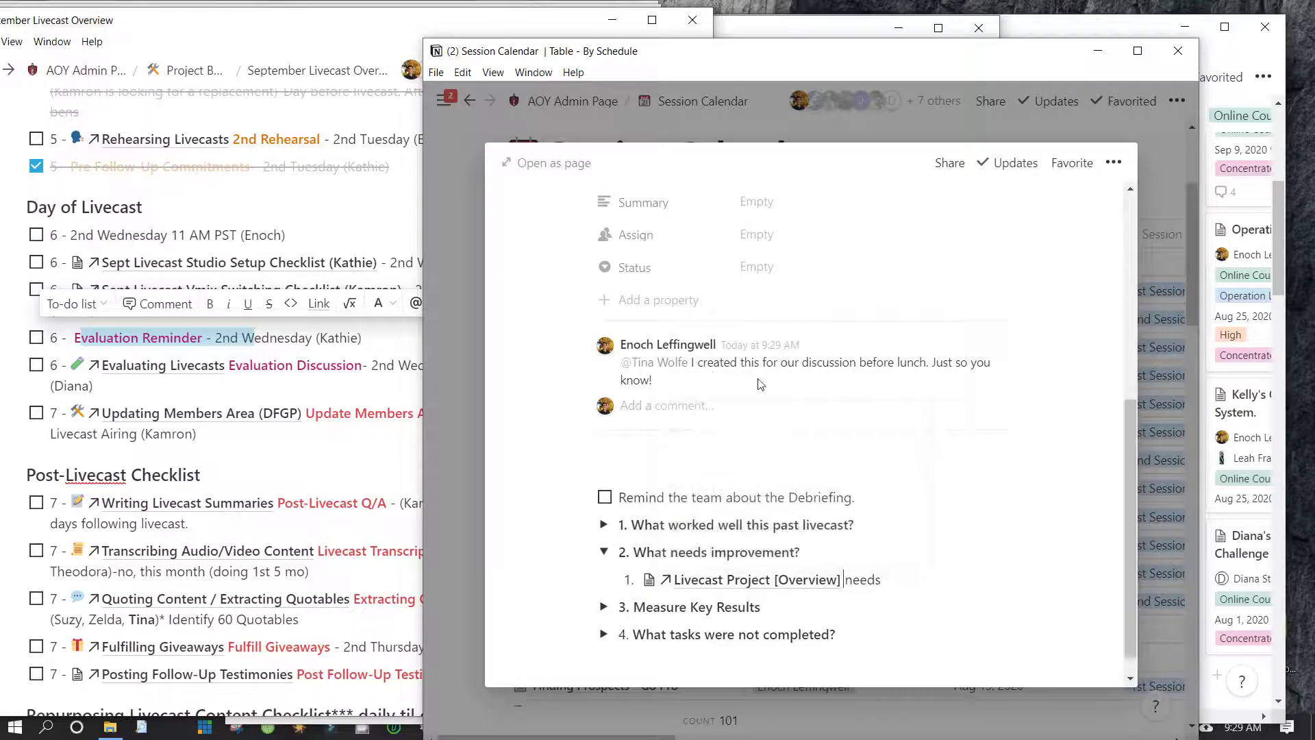
type("system ne")
key("BackSpace")
key("BackSpace")
type("to be updated from")
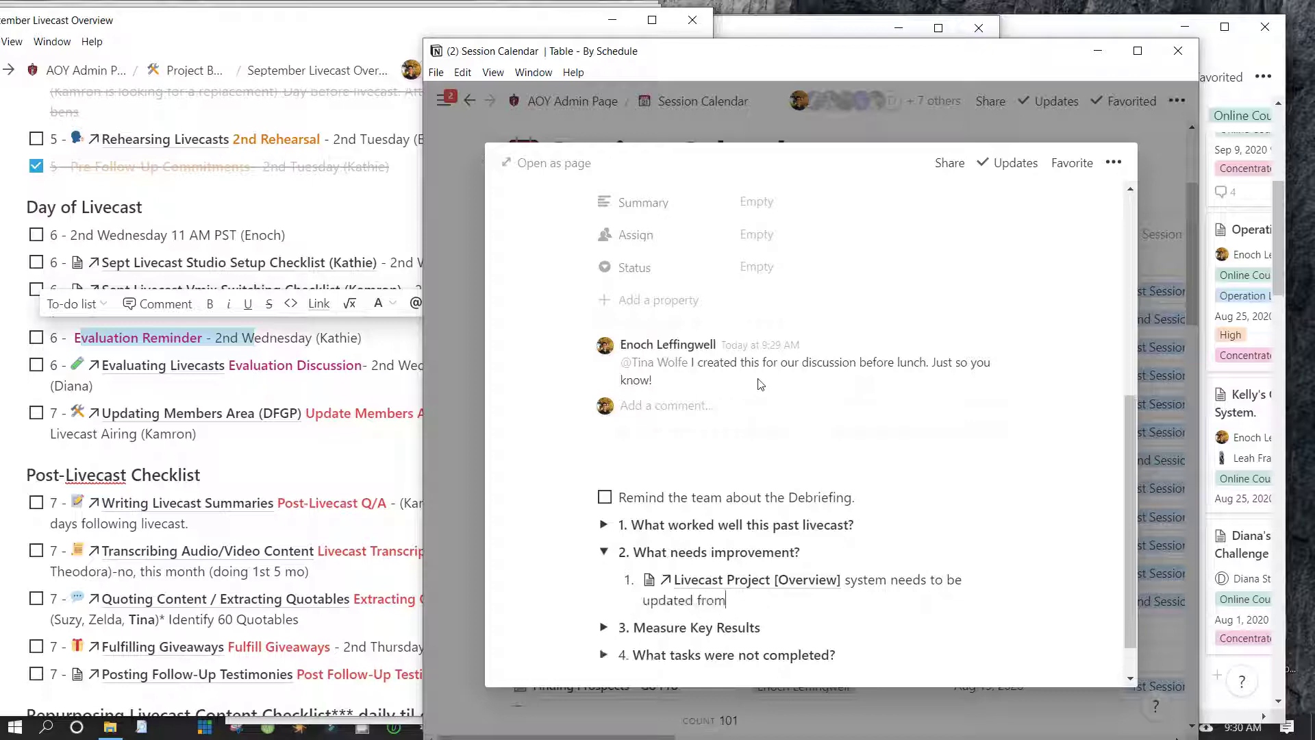
type(" the S")
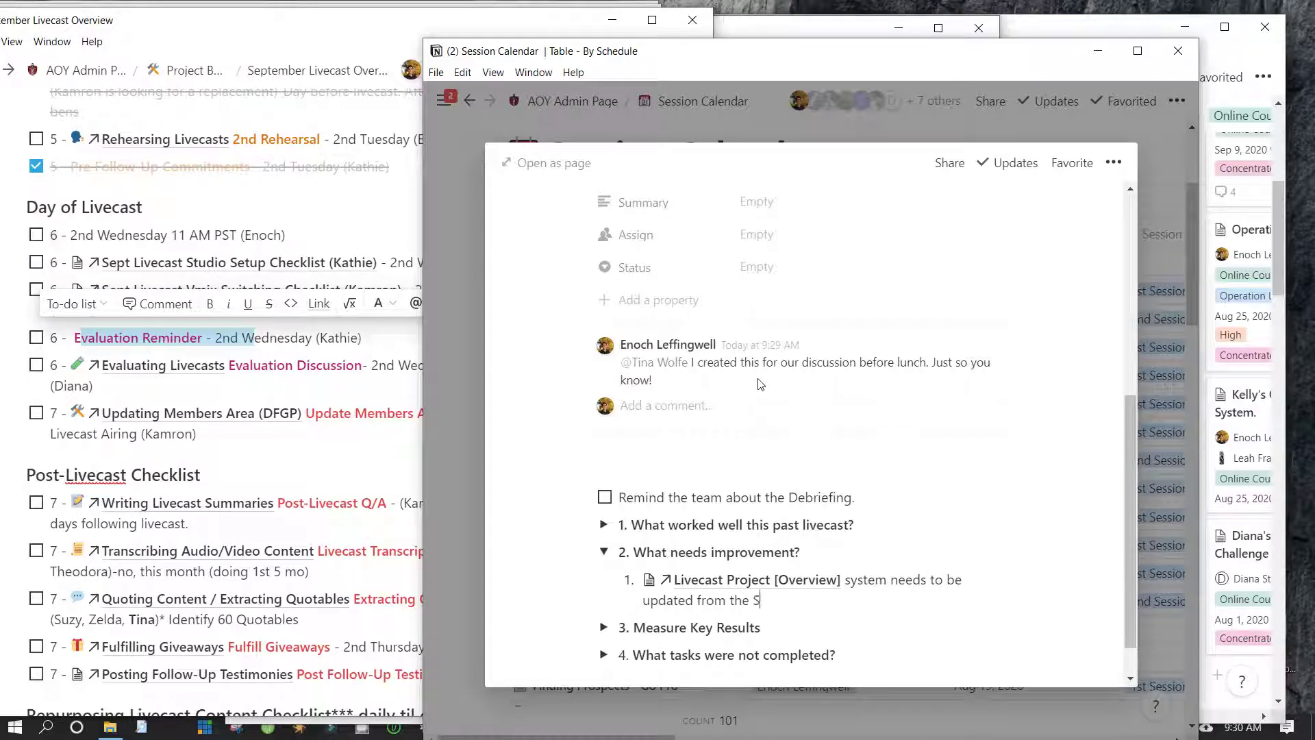
type("ept Livec")
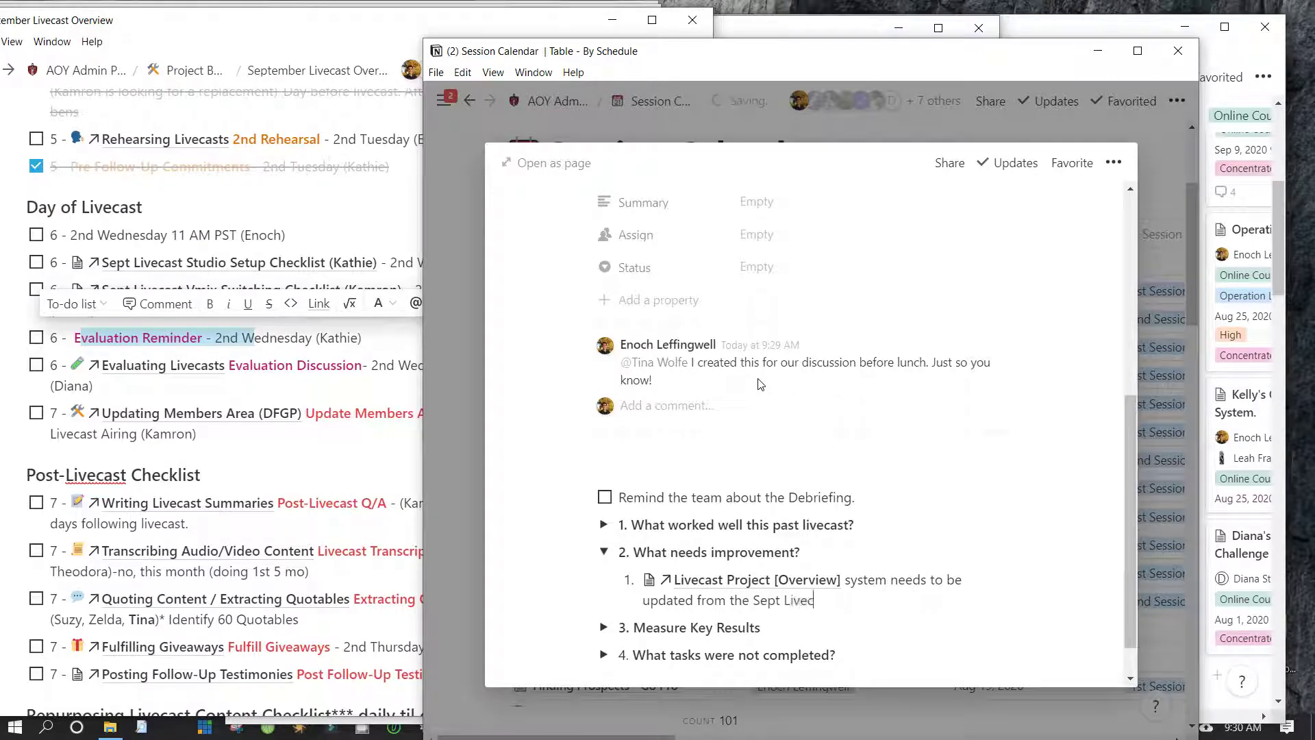
key("ctrl+BackSpace")
key("ctrl+BackSpace")
type("@S")
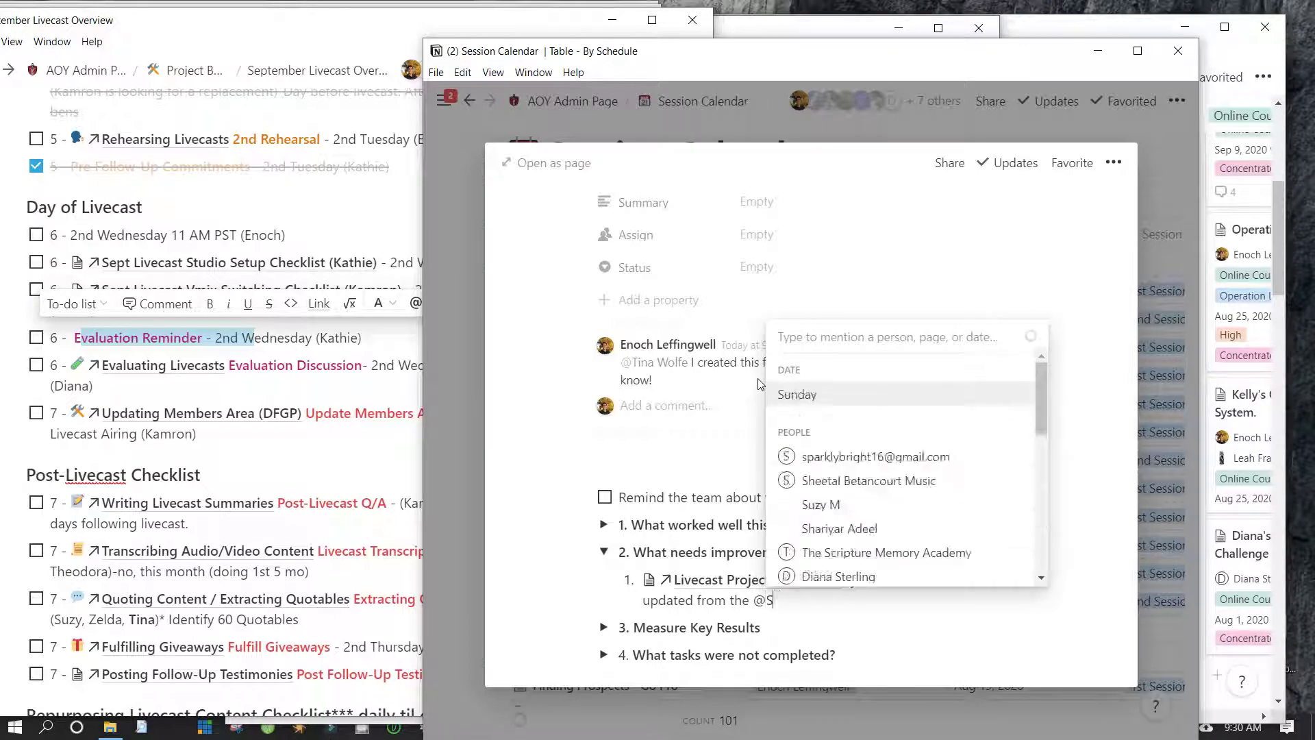
type("eptember")
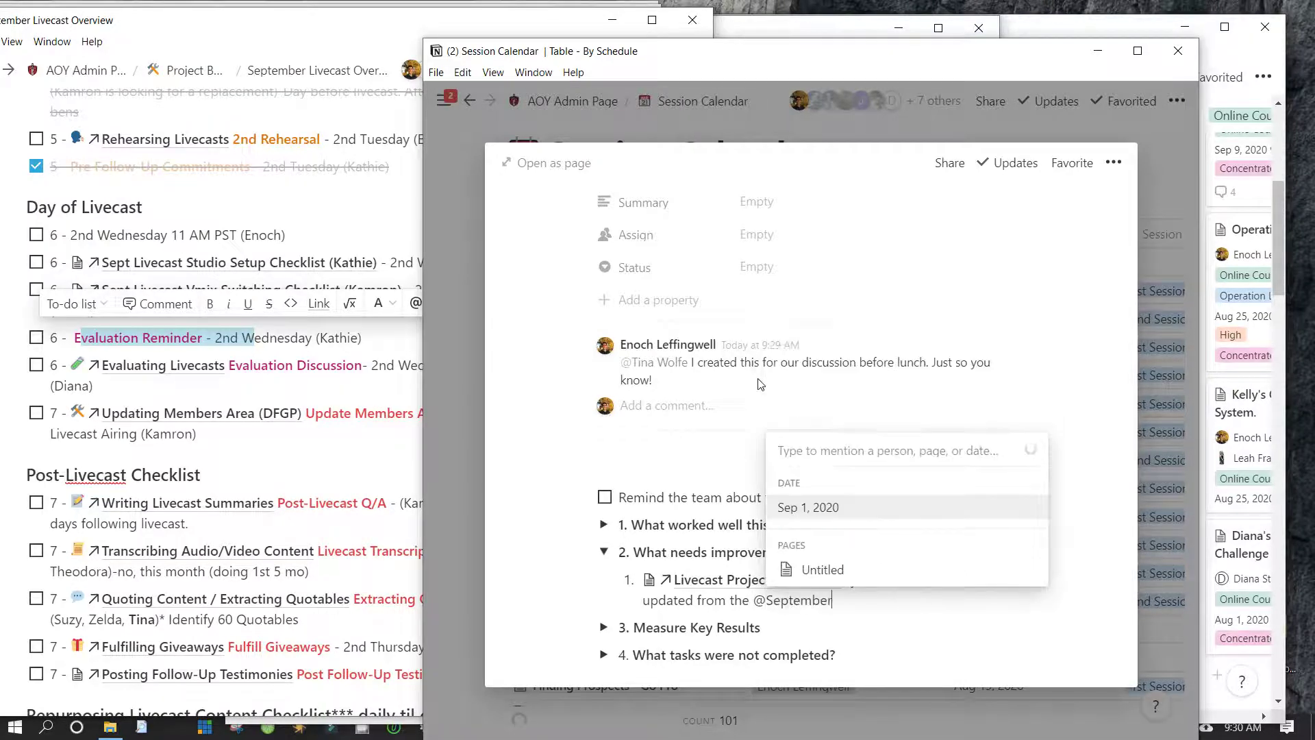
type(" livecast")
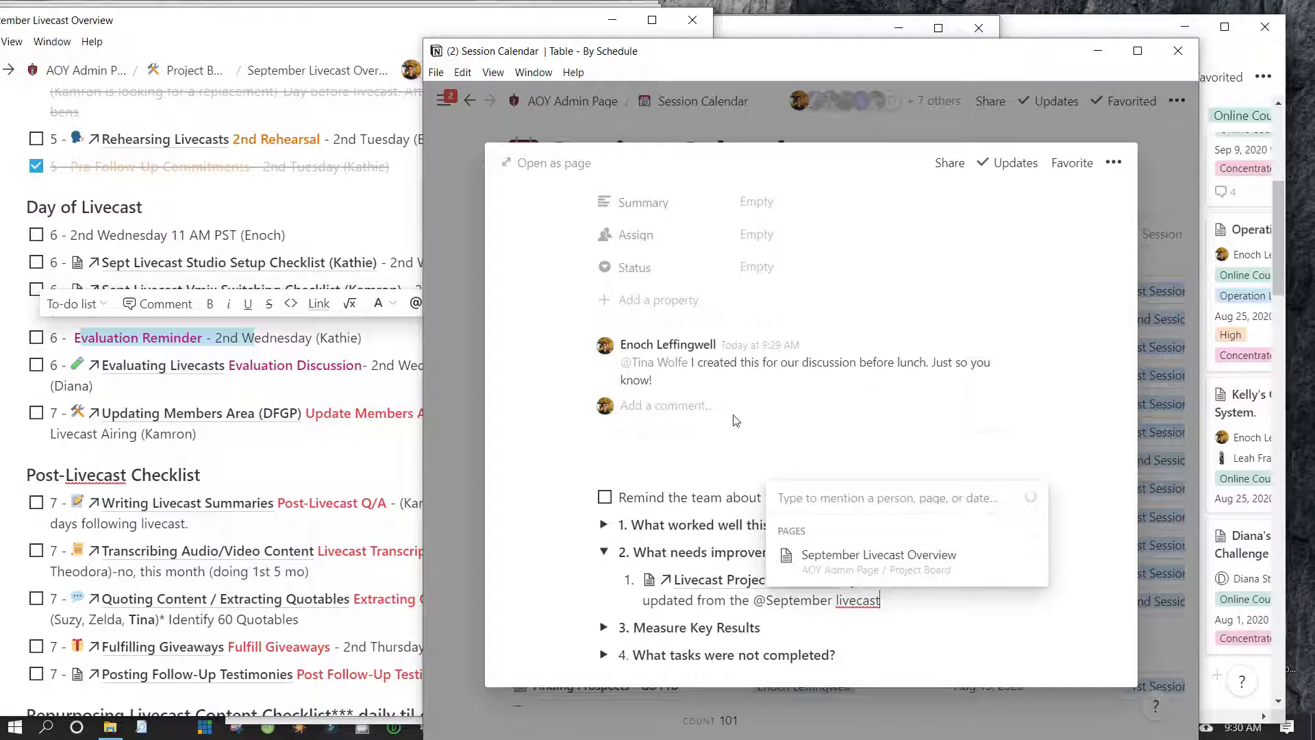
key("Return")
type("changes")
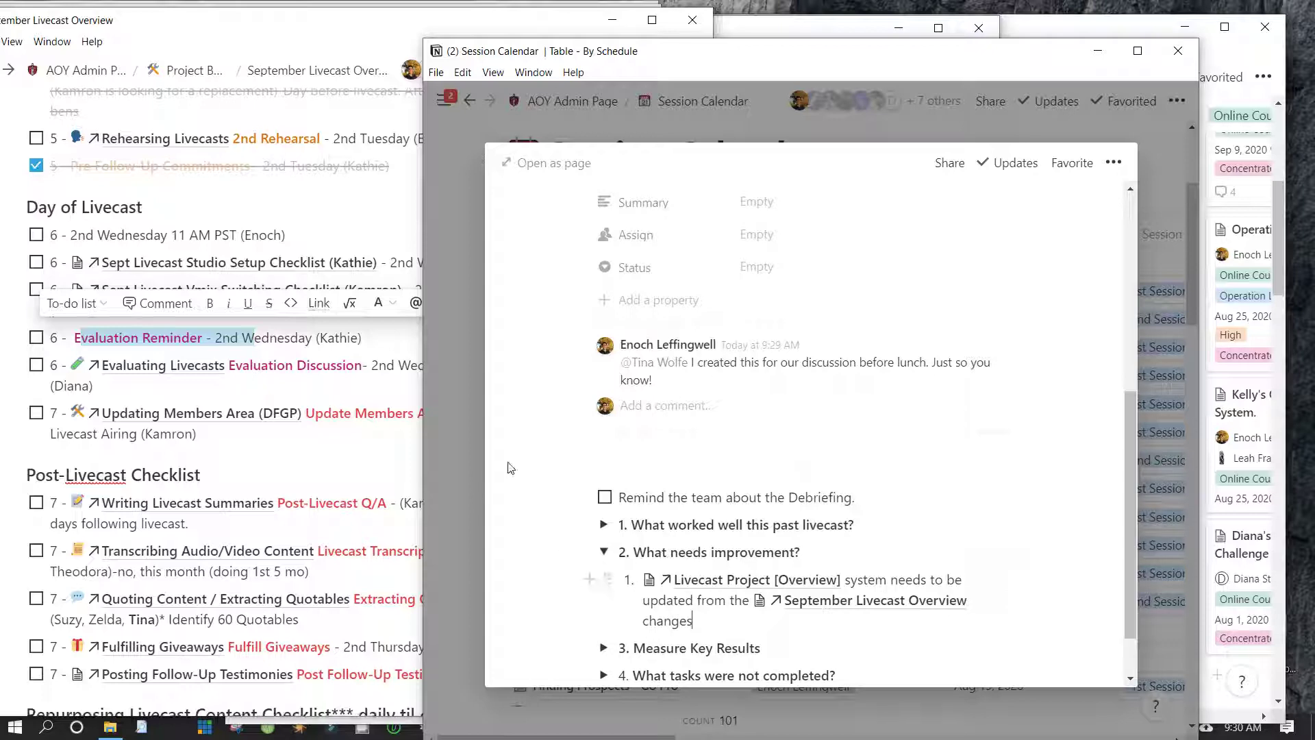
key("Escape")
key("Escape")
key("ctrl+shift+4")
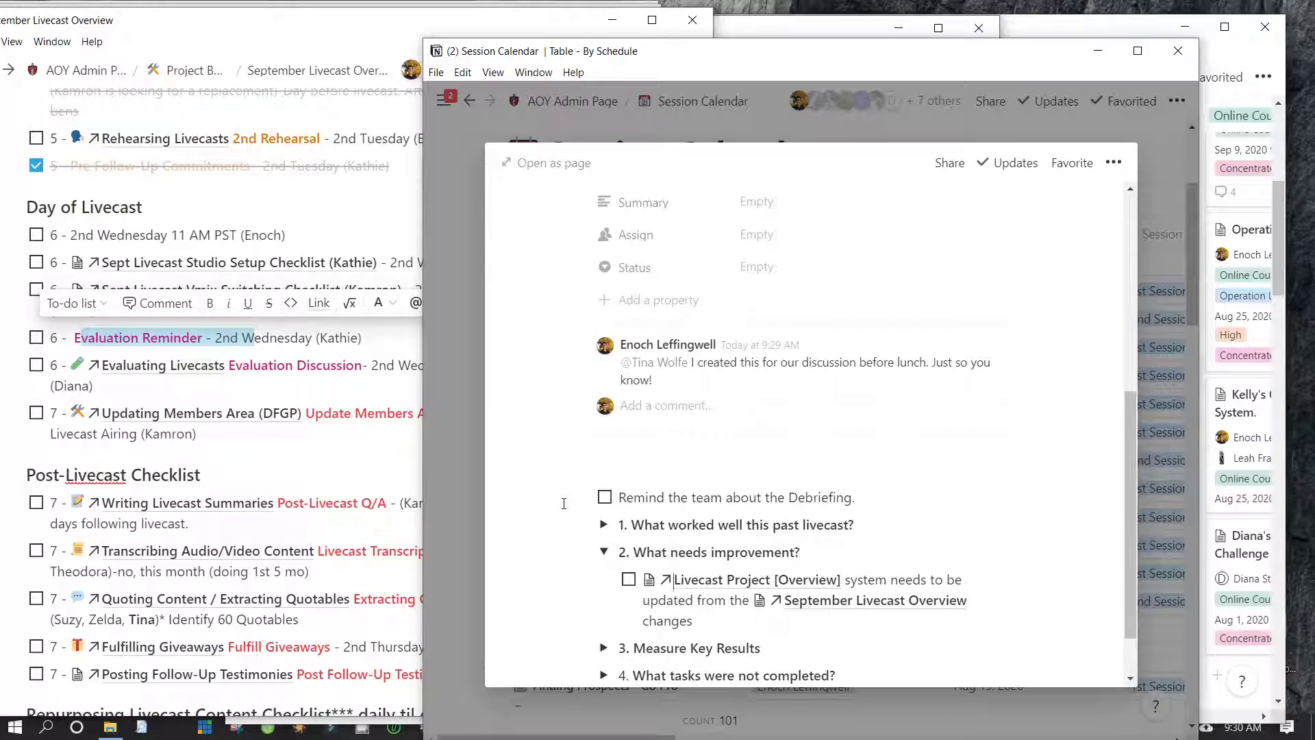
Reword the first improvement to-do to begin 'Record a system's video of -' before the Livecast Project link
type("Enoch")
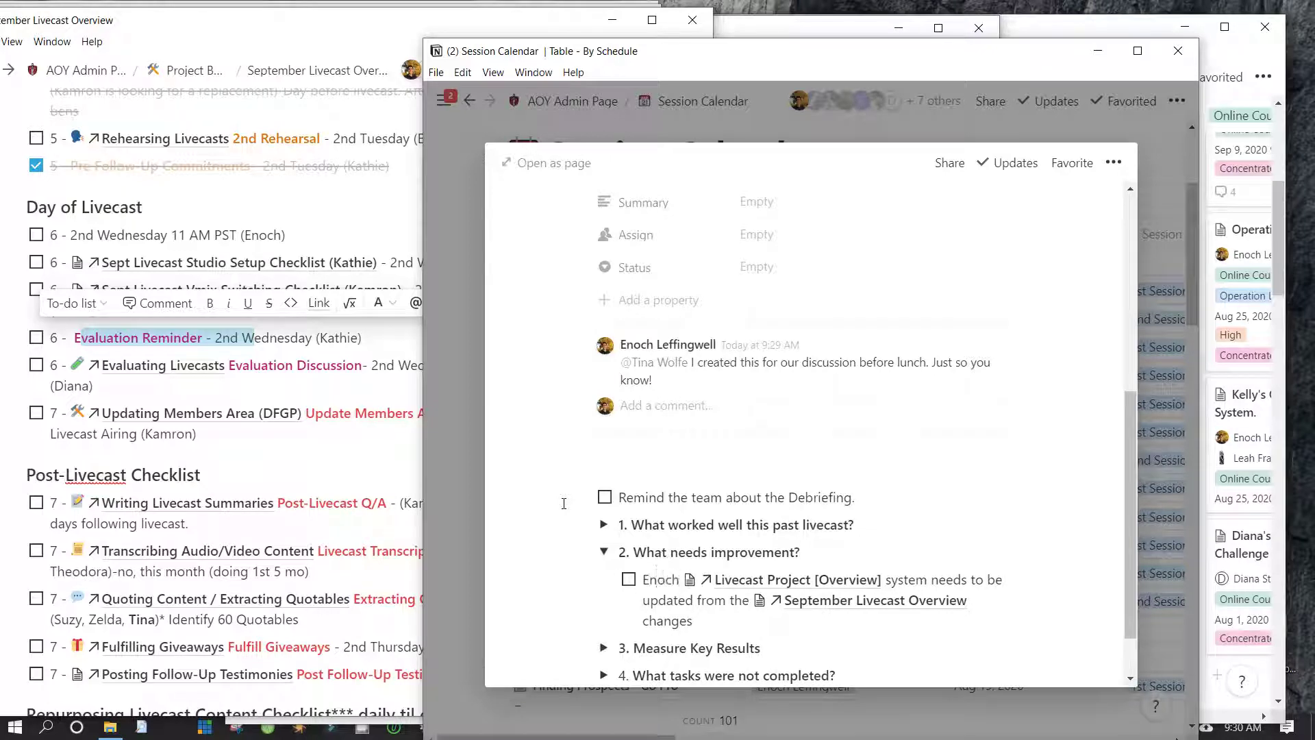
type(" Record a video")
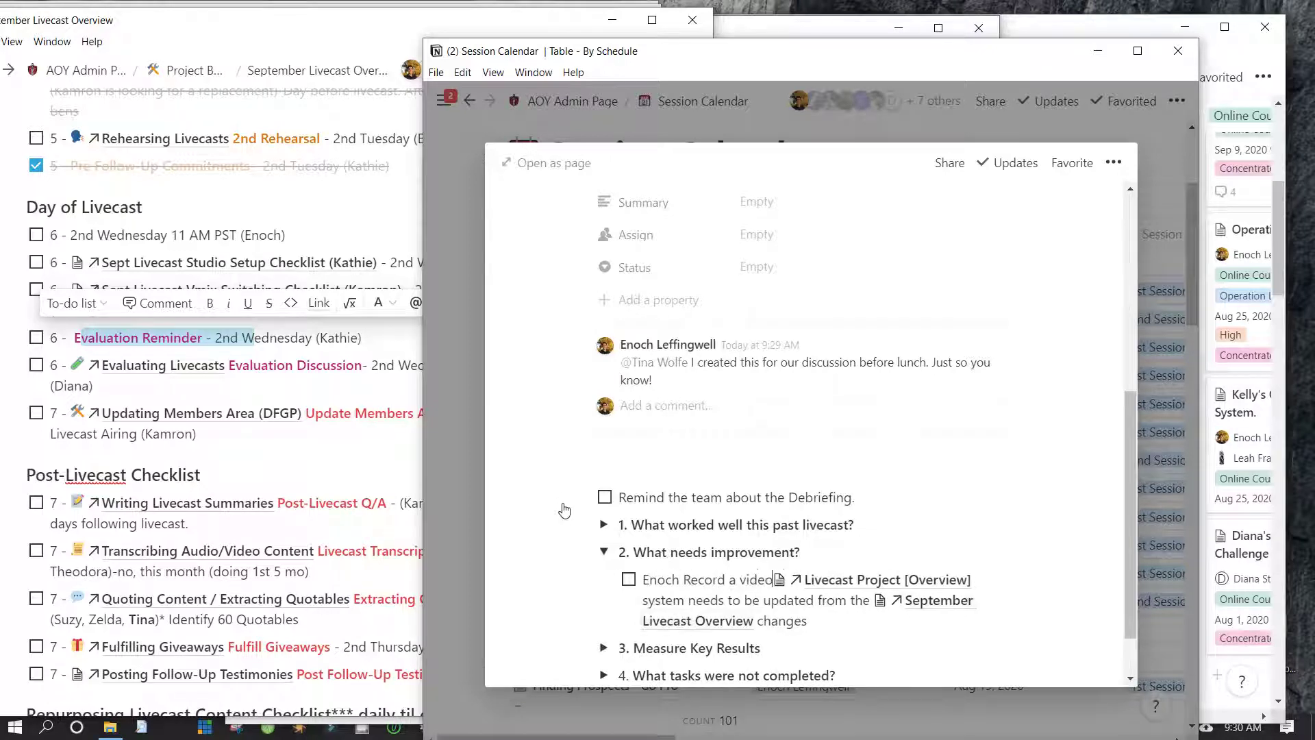
type(" of - ")
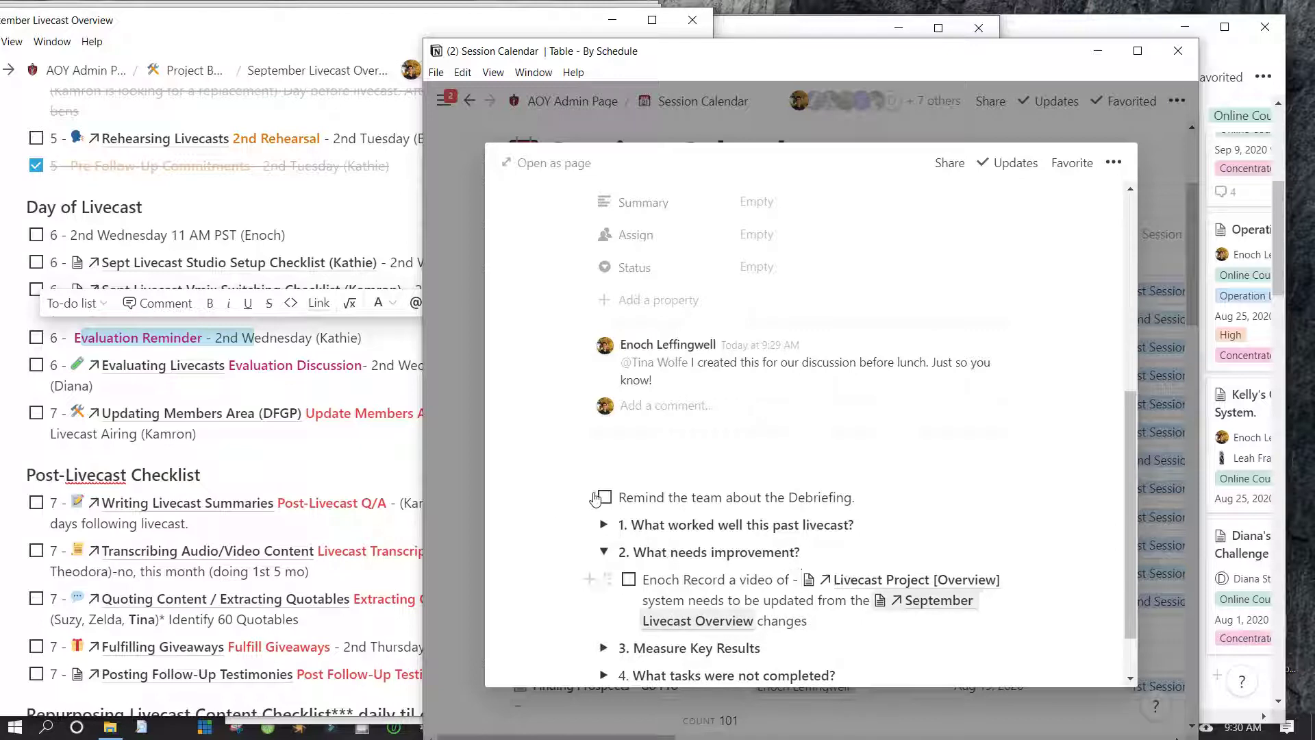
type("system's")
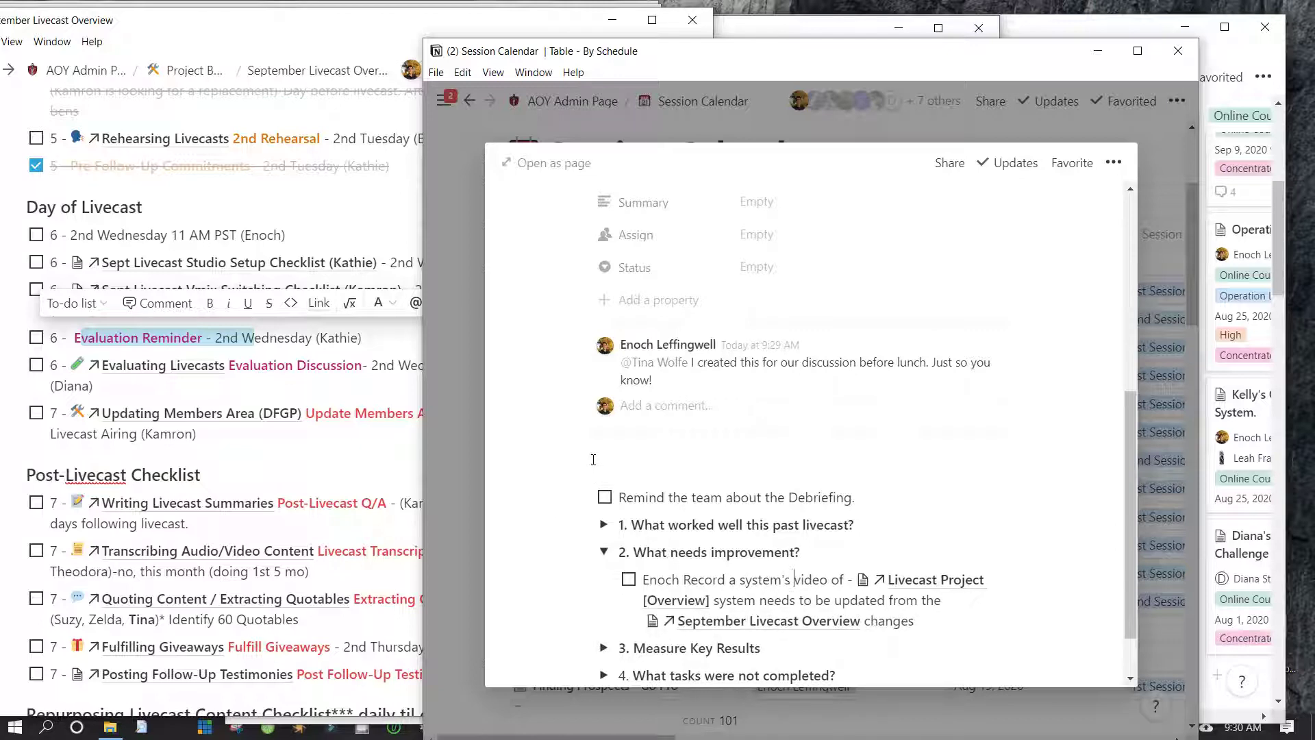
scroll(743, 501, "down", 1)
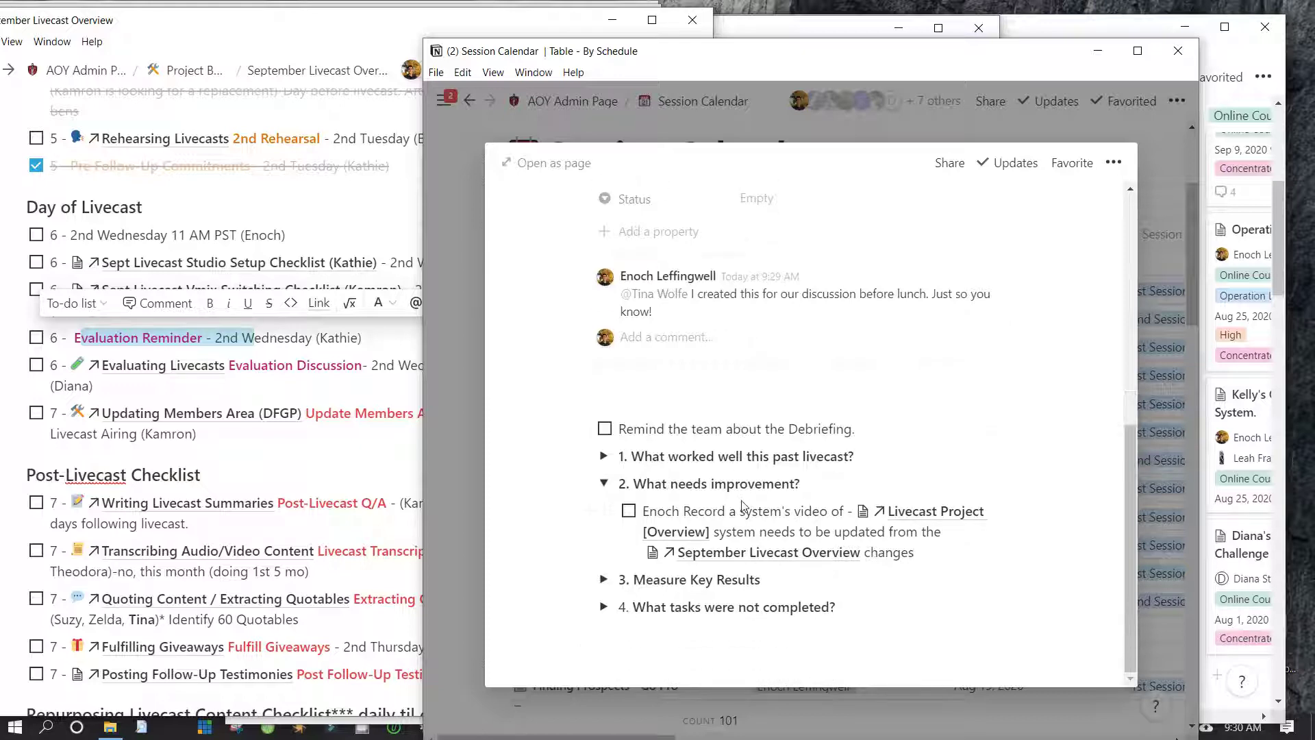
left_click_drag(644, 484, 801, 484)
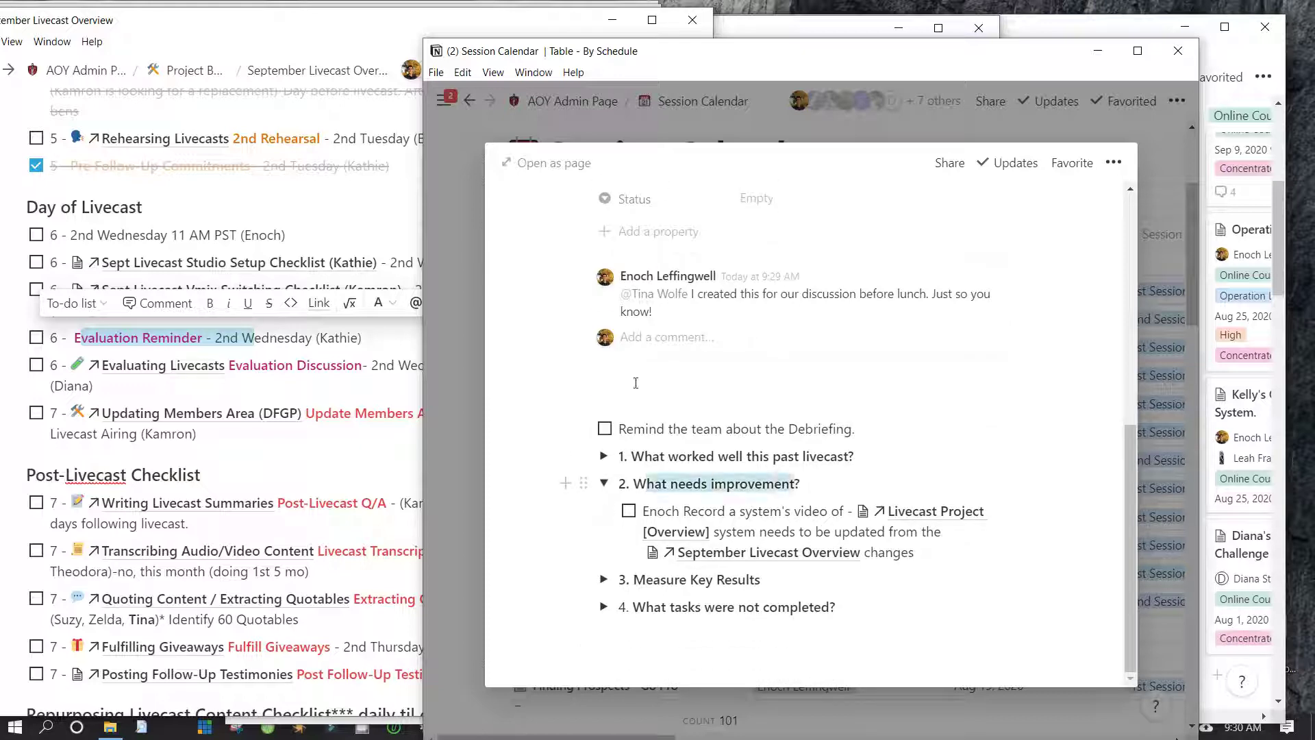
left_click(724, 437)
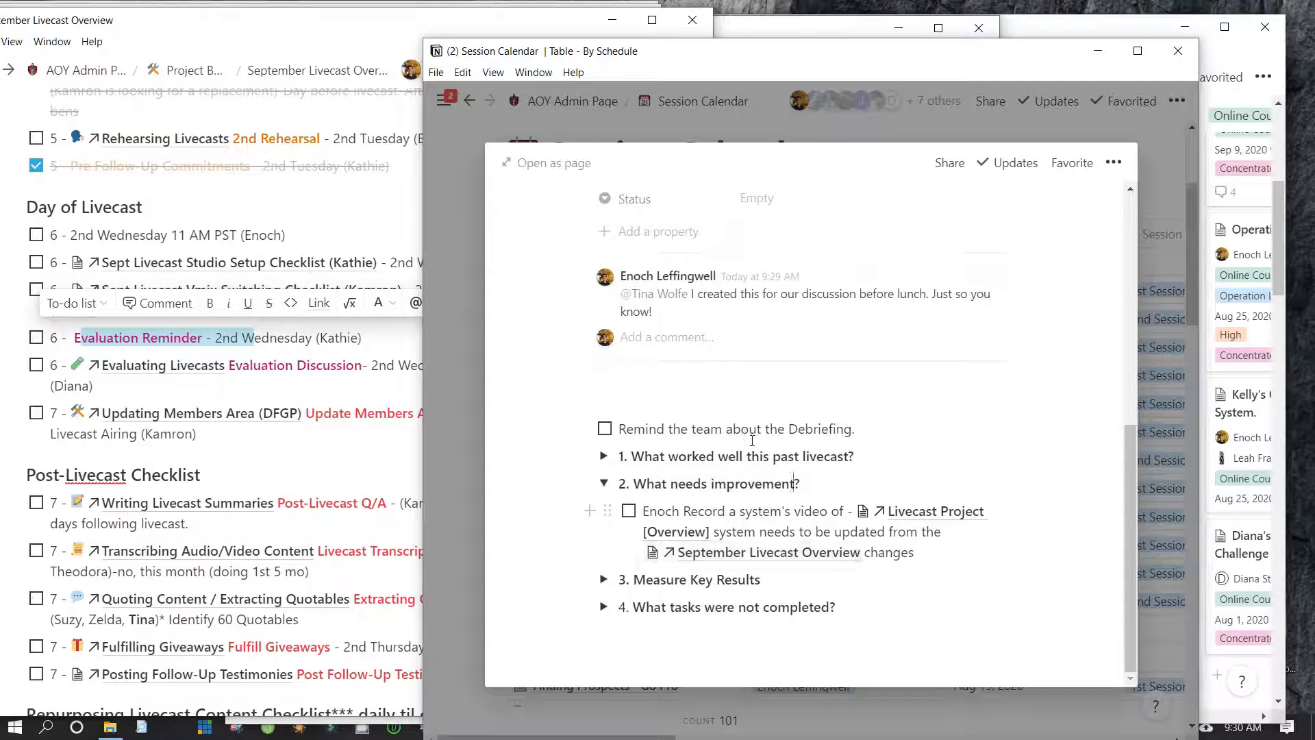
Add a nested to-do 'Day of the Livecast updates' under the first improvement note
key("Return")
key("Return")
key("Up")
key("Tab")
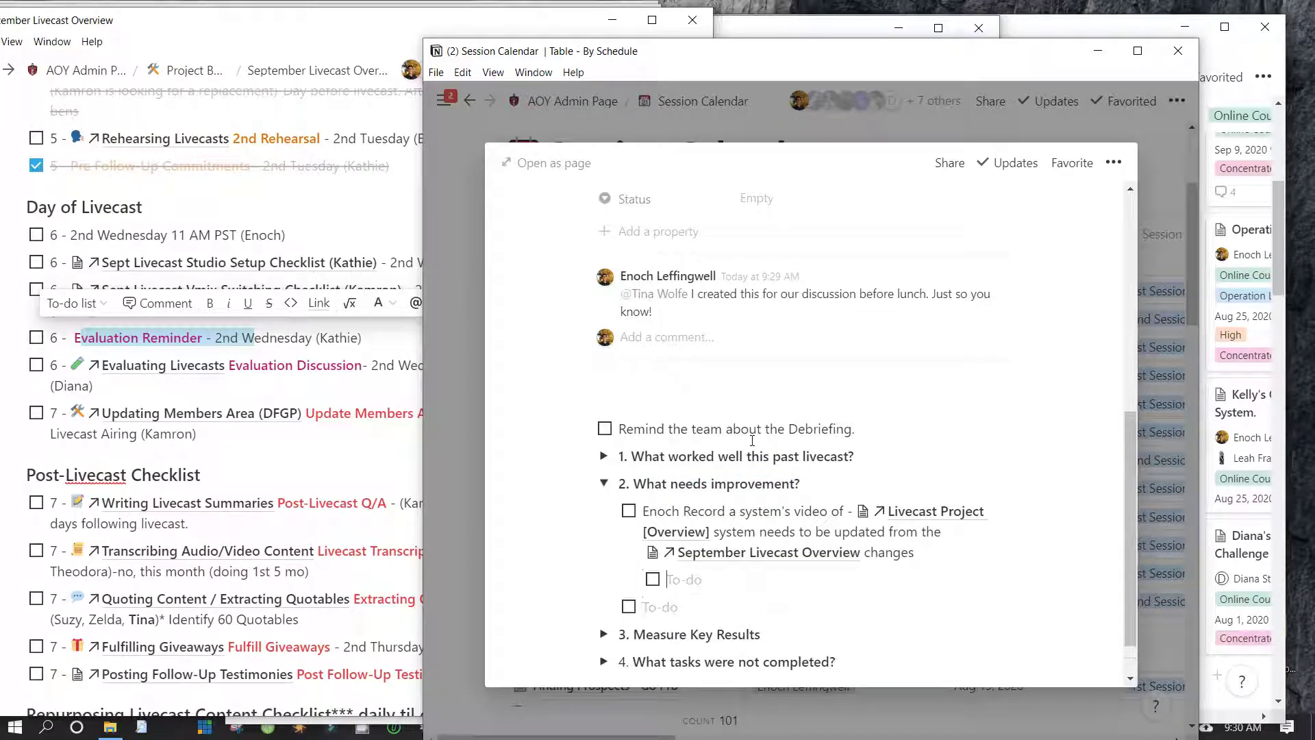
type("Da of the Livecast ")
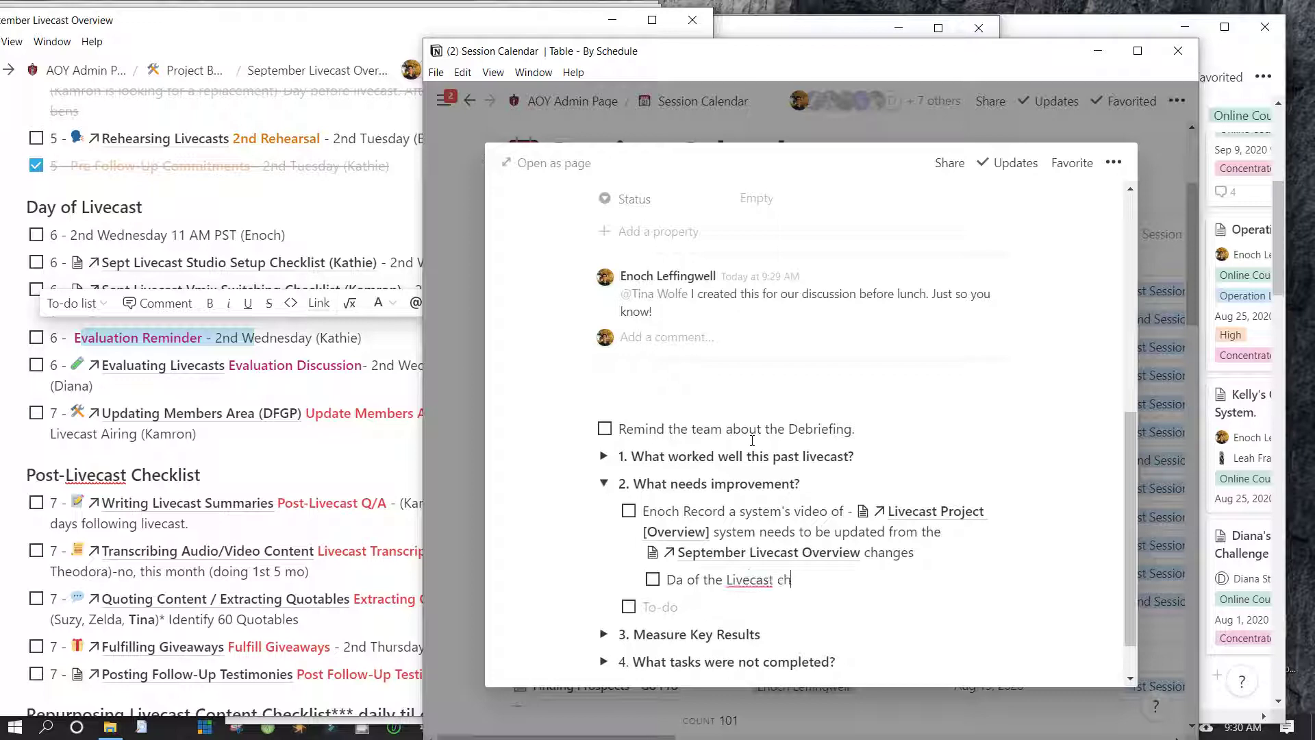
type("updates")
left_click(683, 580)
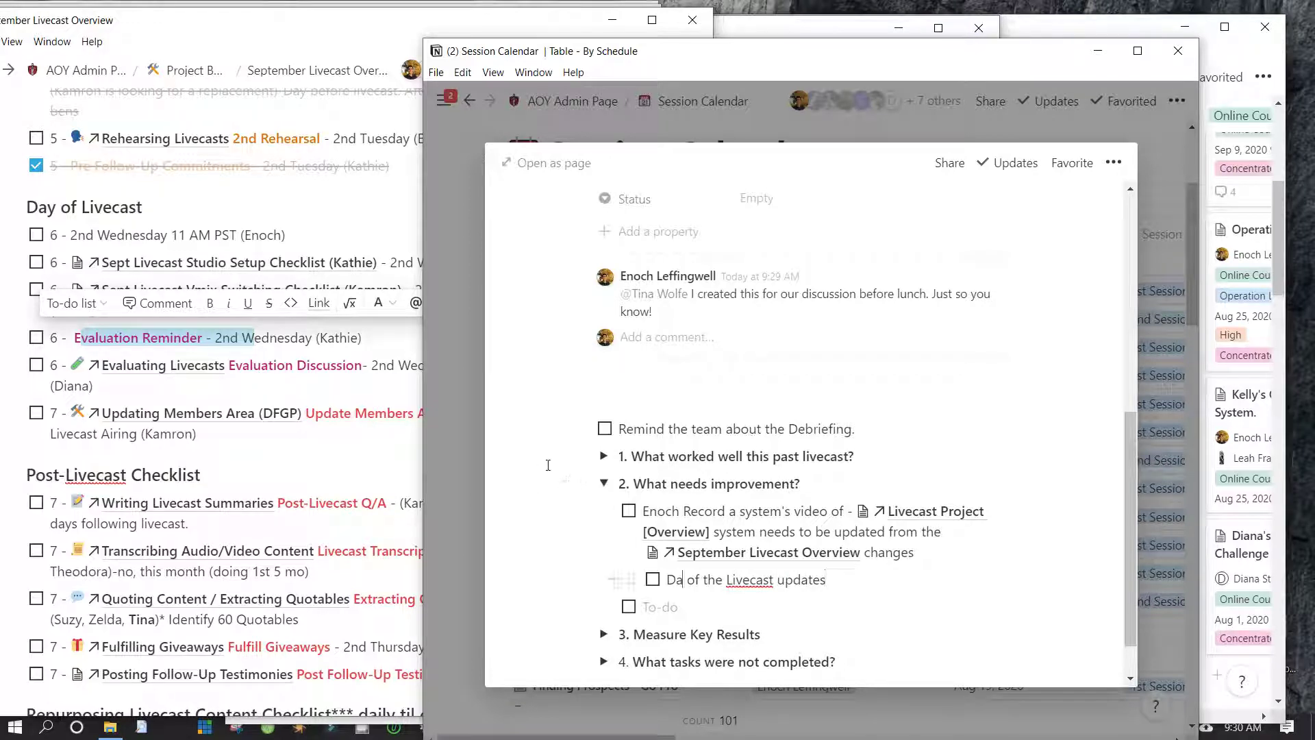
type("y")
Add a nested to-do noting the Pre-livecast Check subheader was added
key("End")
key("Return")
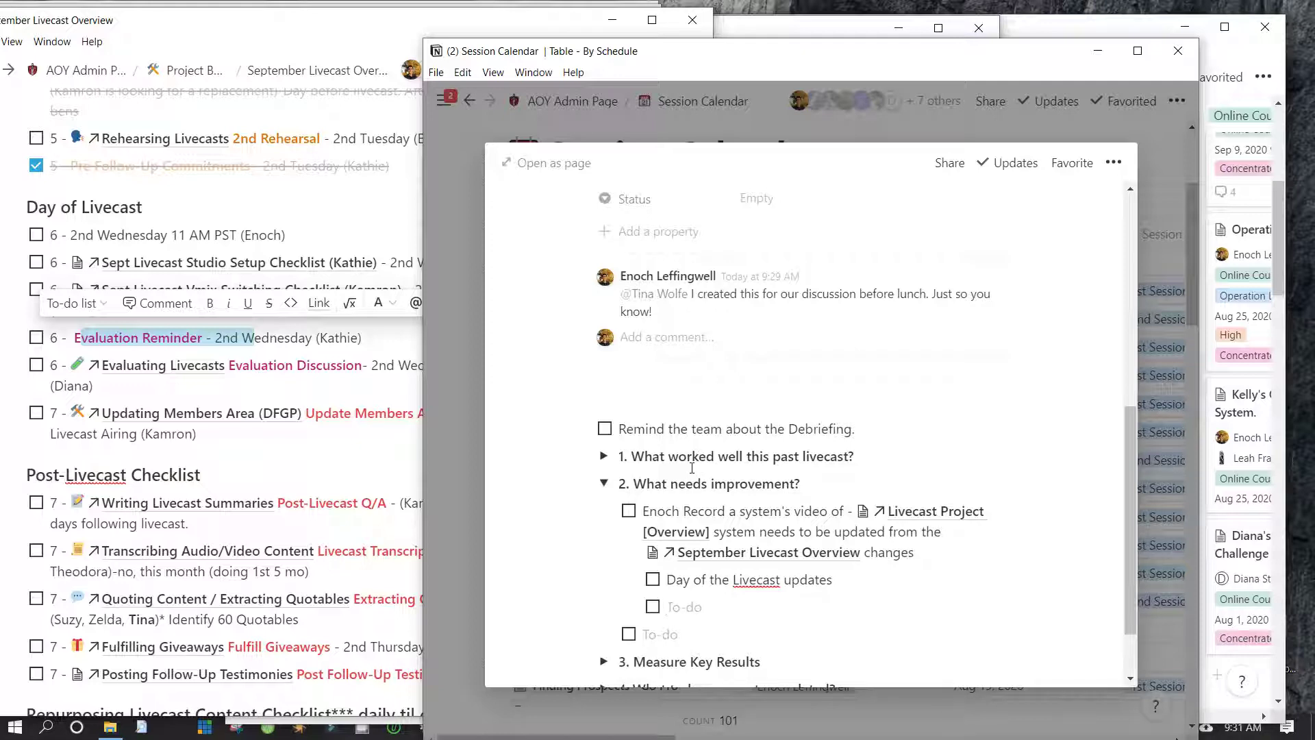
type("Pre-livecast Check t subheader was add")
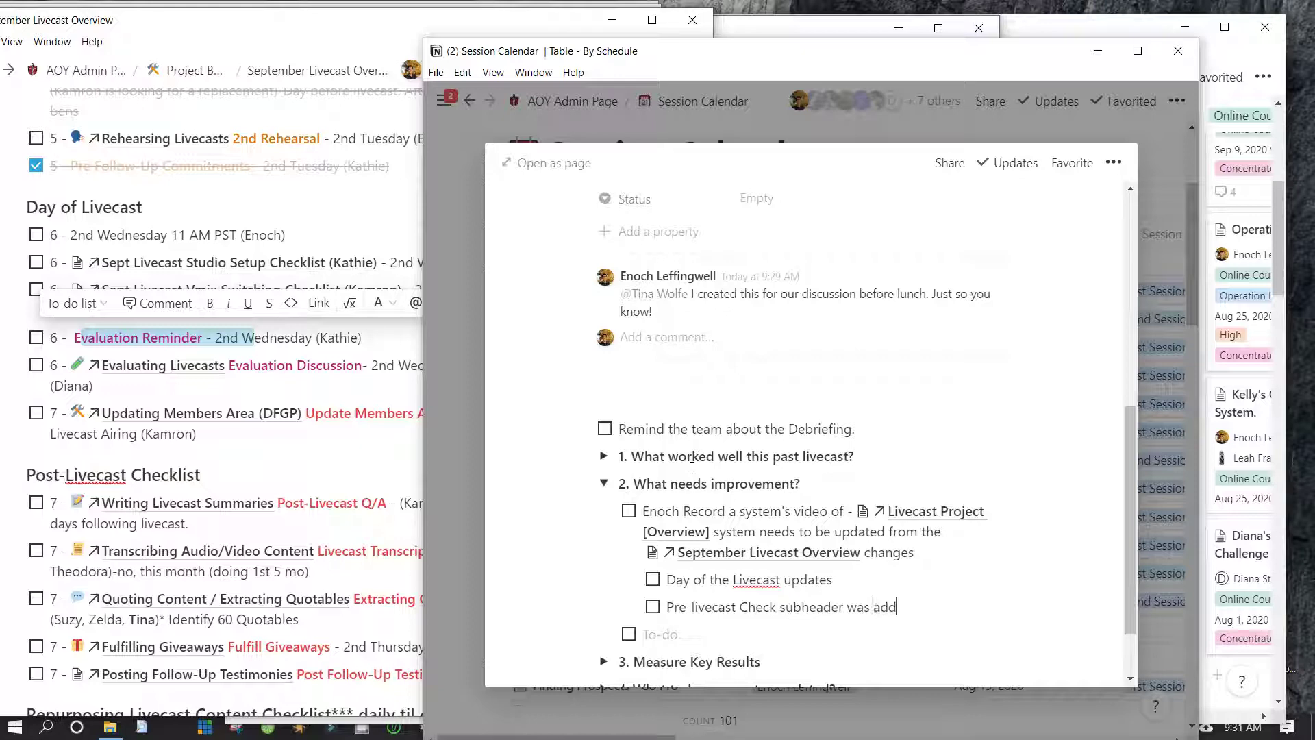
type("ed")
Add a nested to-do 'Pre-livecast summary checklist is not being done as post production'
key("Return")
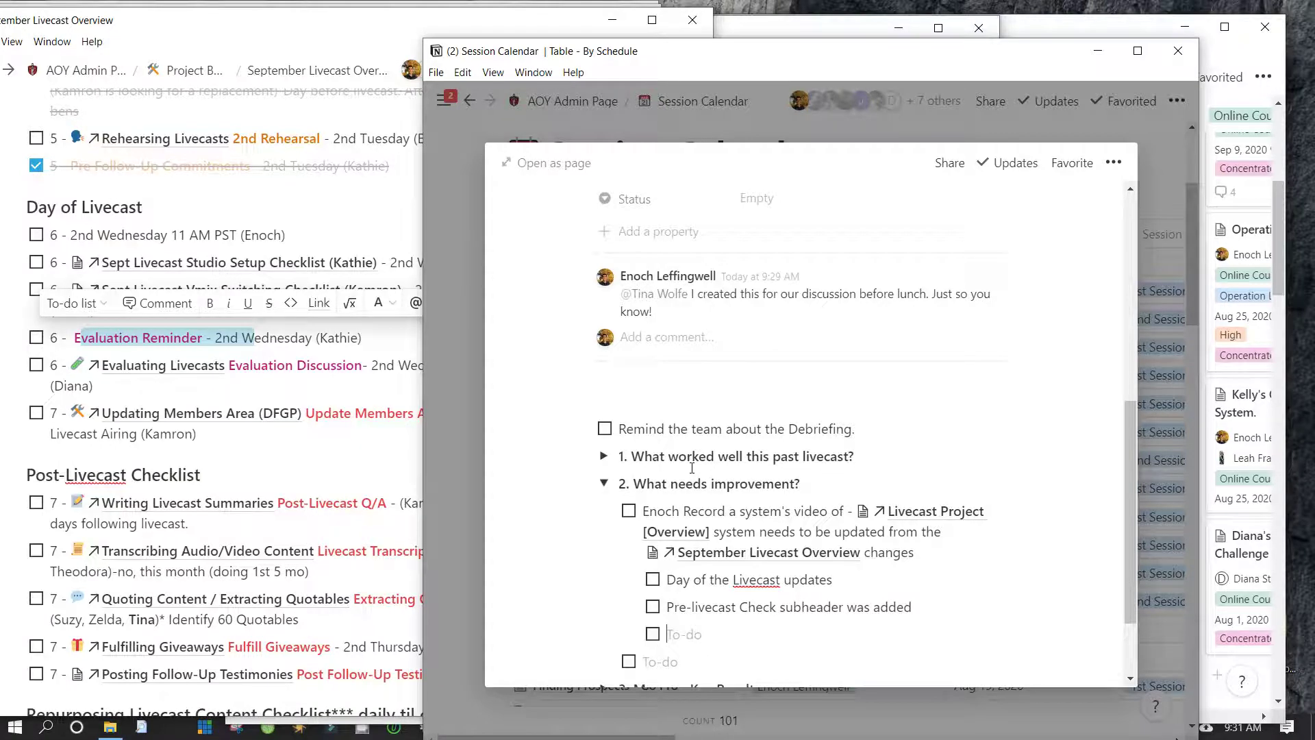
type("Proe")
key("BackSpace")
key("BackSpace")
type("e-")
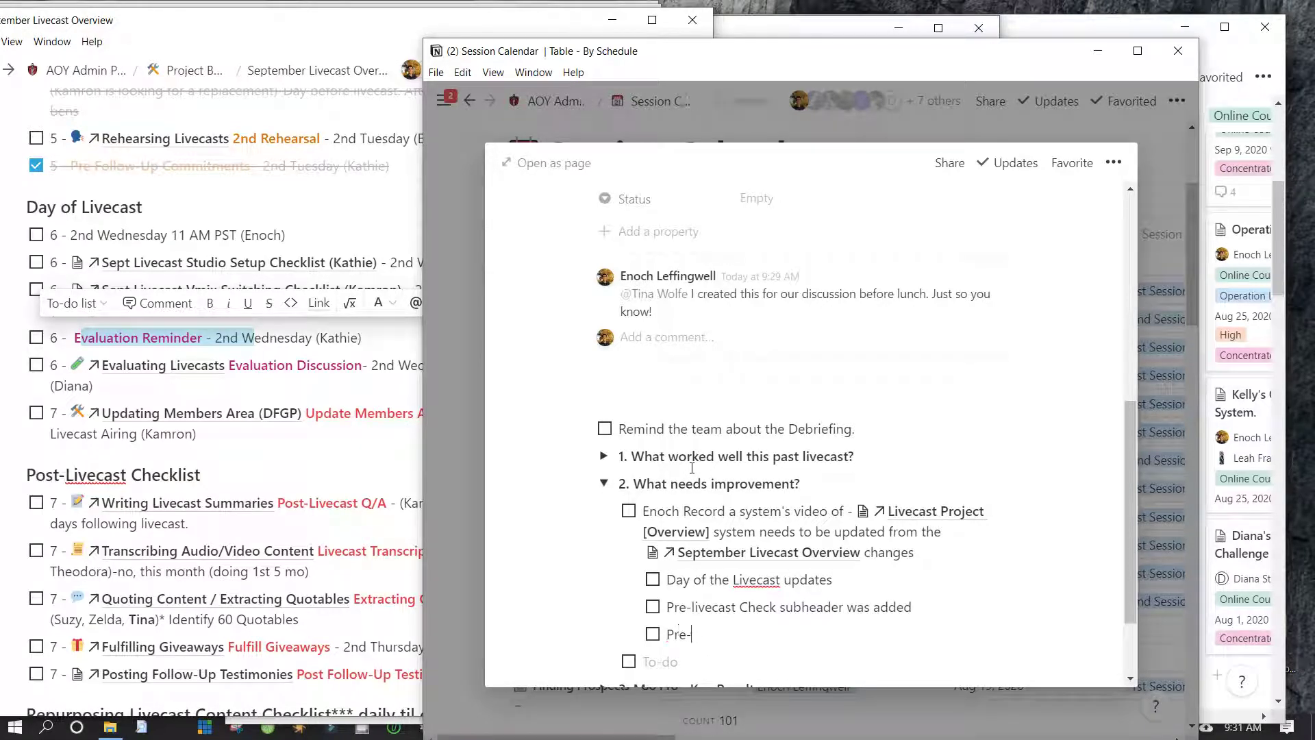
type("livecast Checklist was")
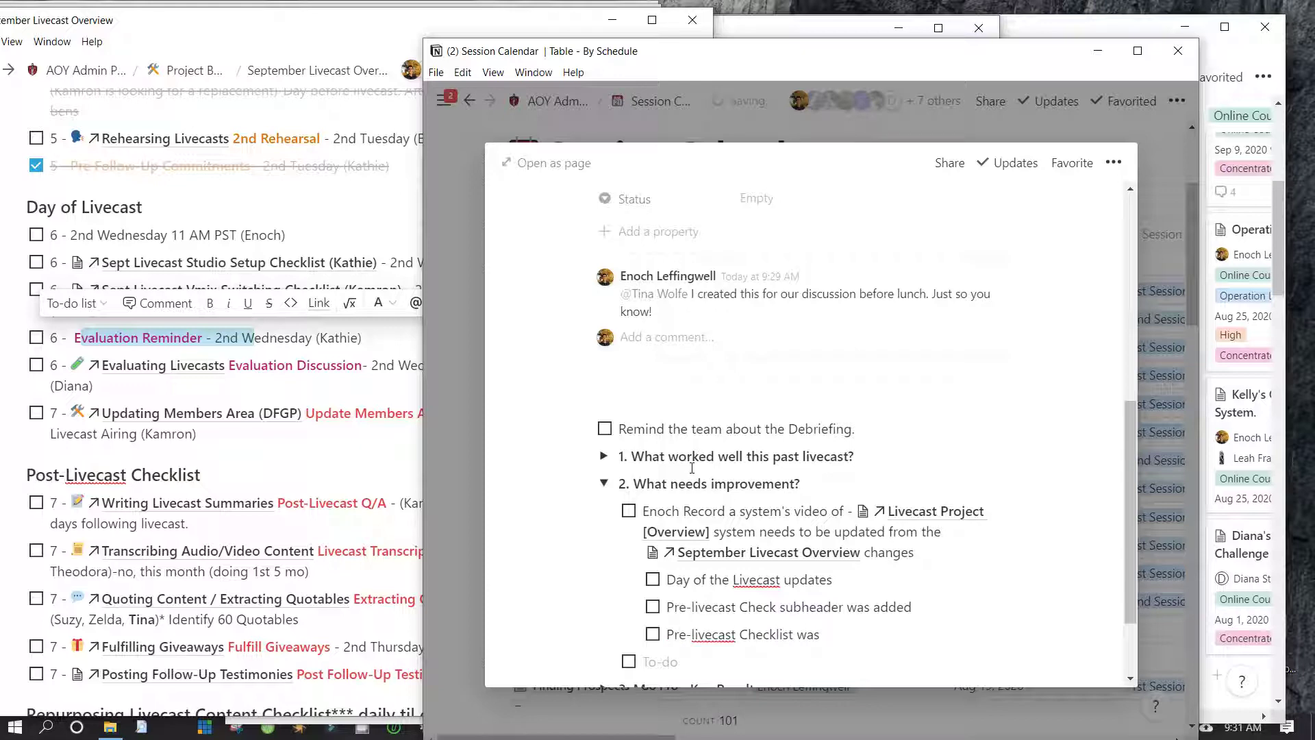
key("BackSpace")
key("BackSpace")
key("BackSpace")
key("BackSpace")
key("ctrl+BackSpace")
type("summary checklist is not being done")
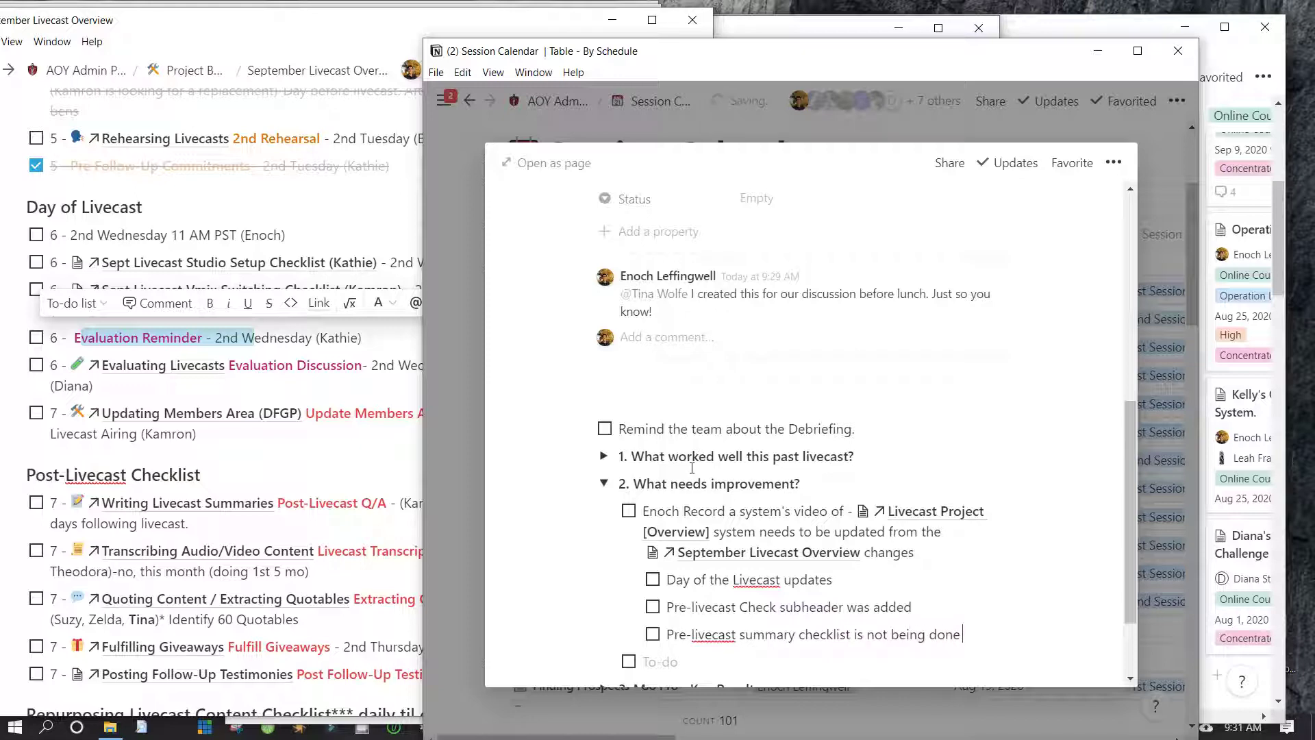
type(" as")
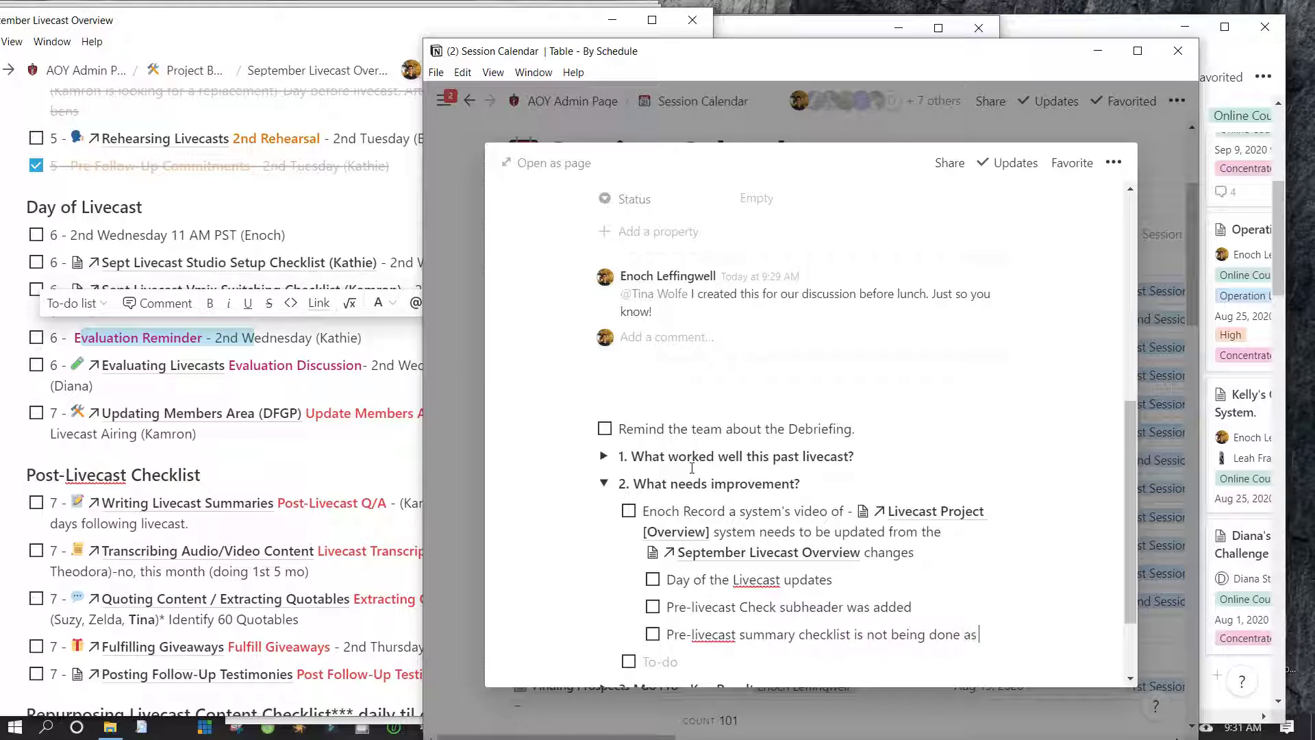
type(" post production.")
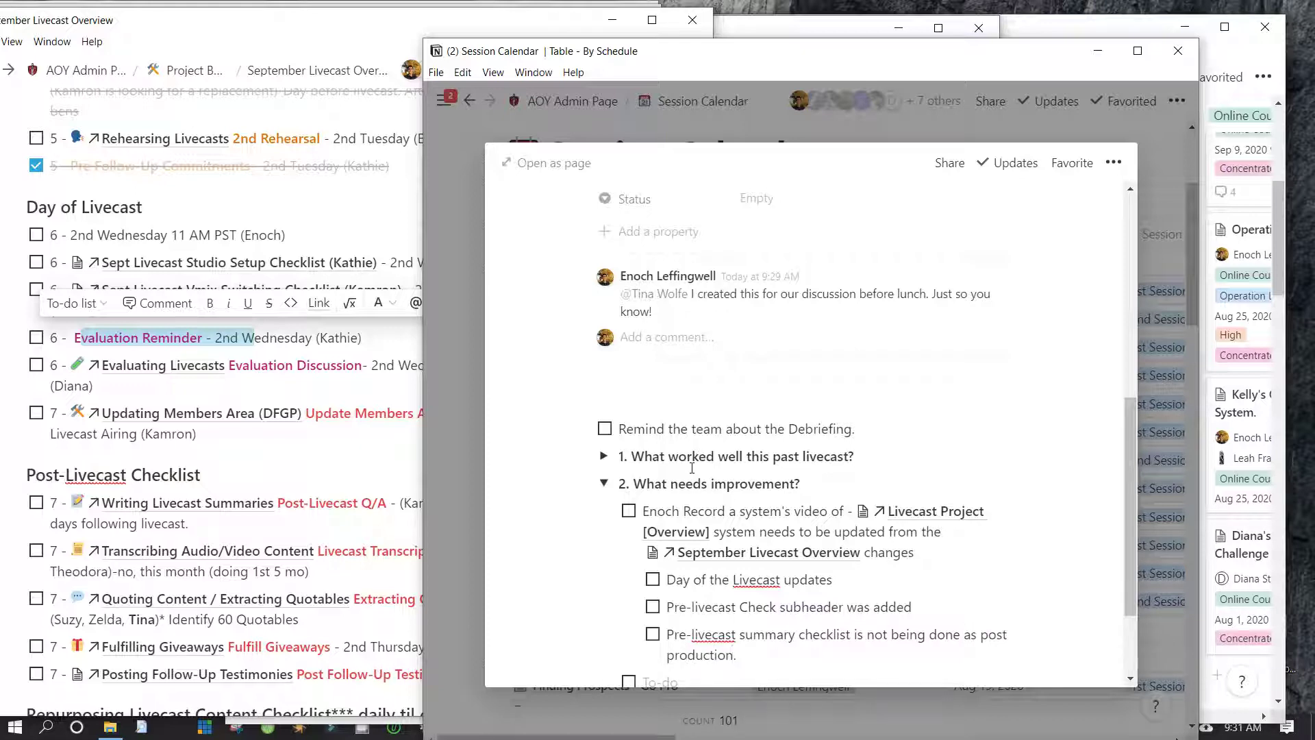
scroll(692, 468, "down", 2)
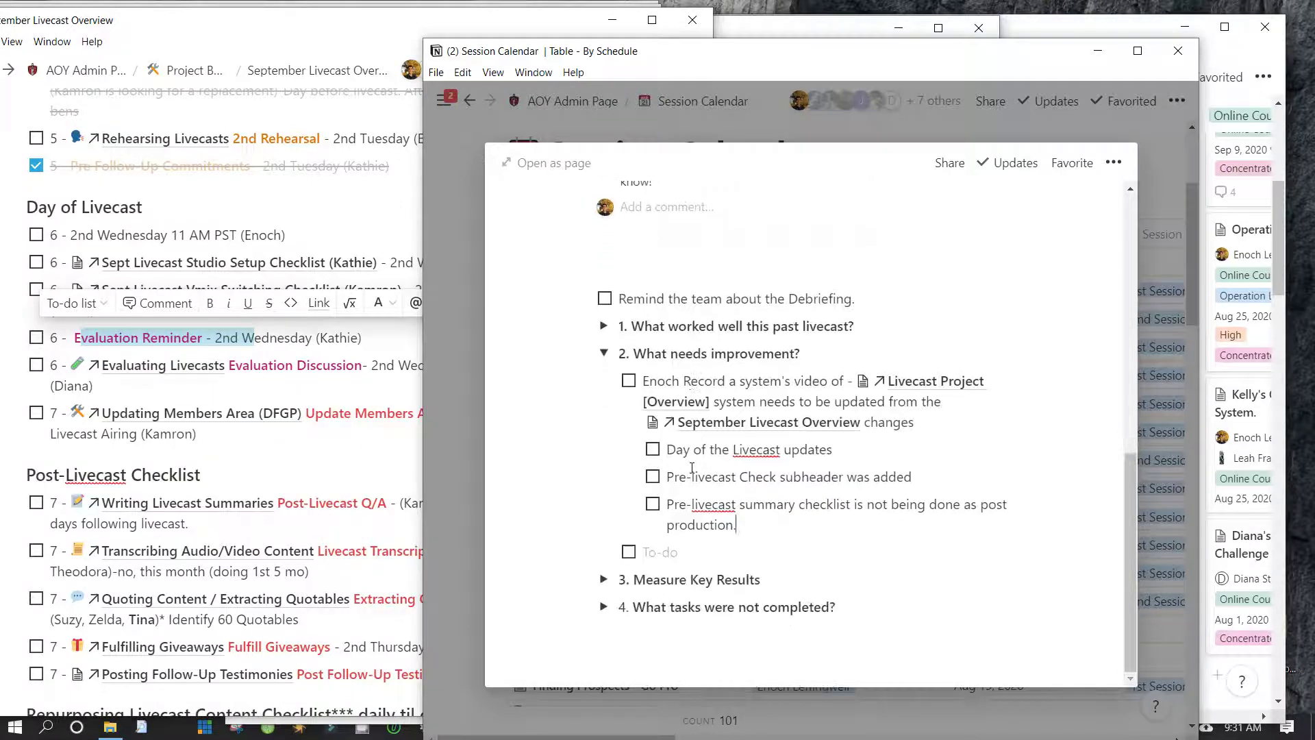
Finish the summary note with '. within 72 hours' and hyphenate 'sub-header' in the Check note
type(". within 72 hours.")
key("Up")
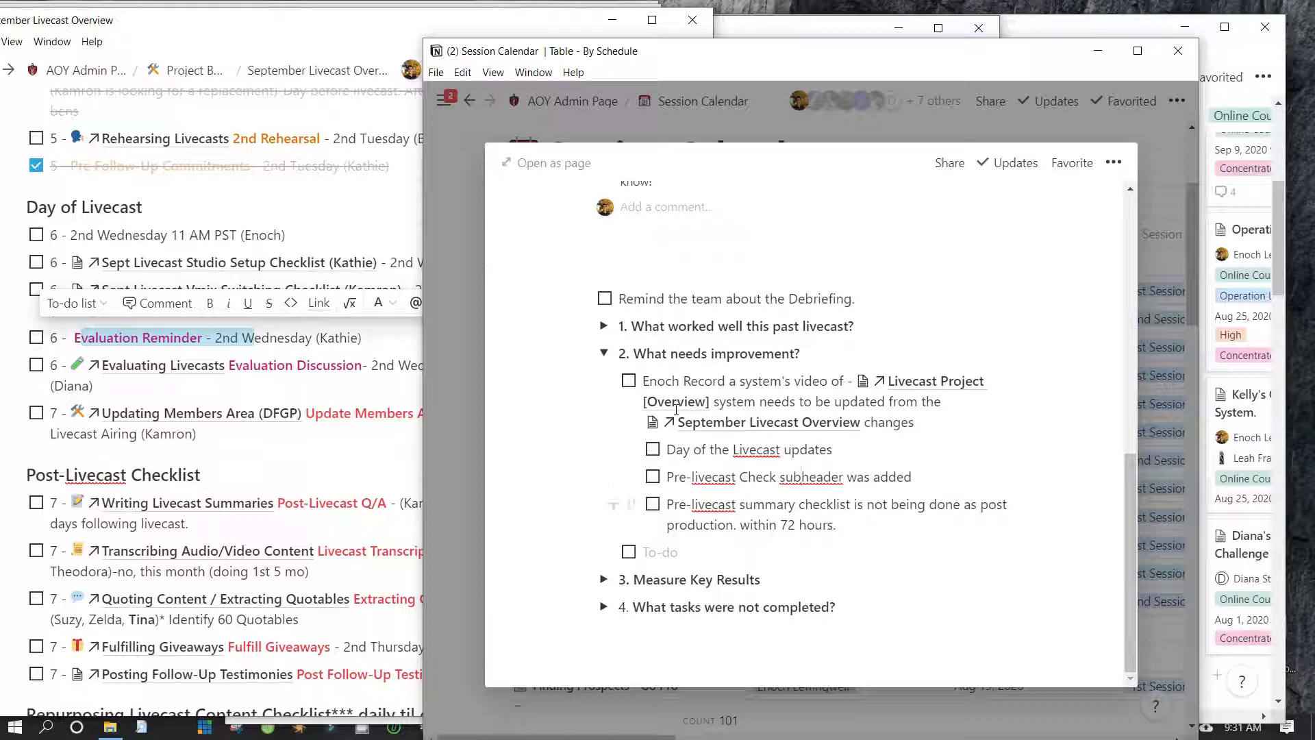
type("-")
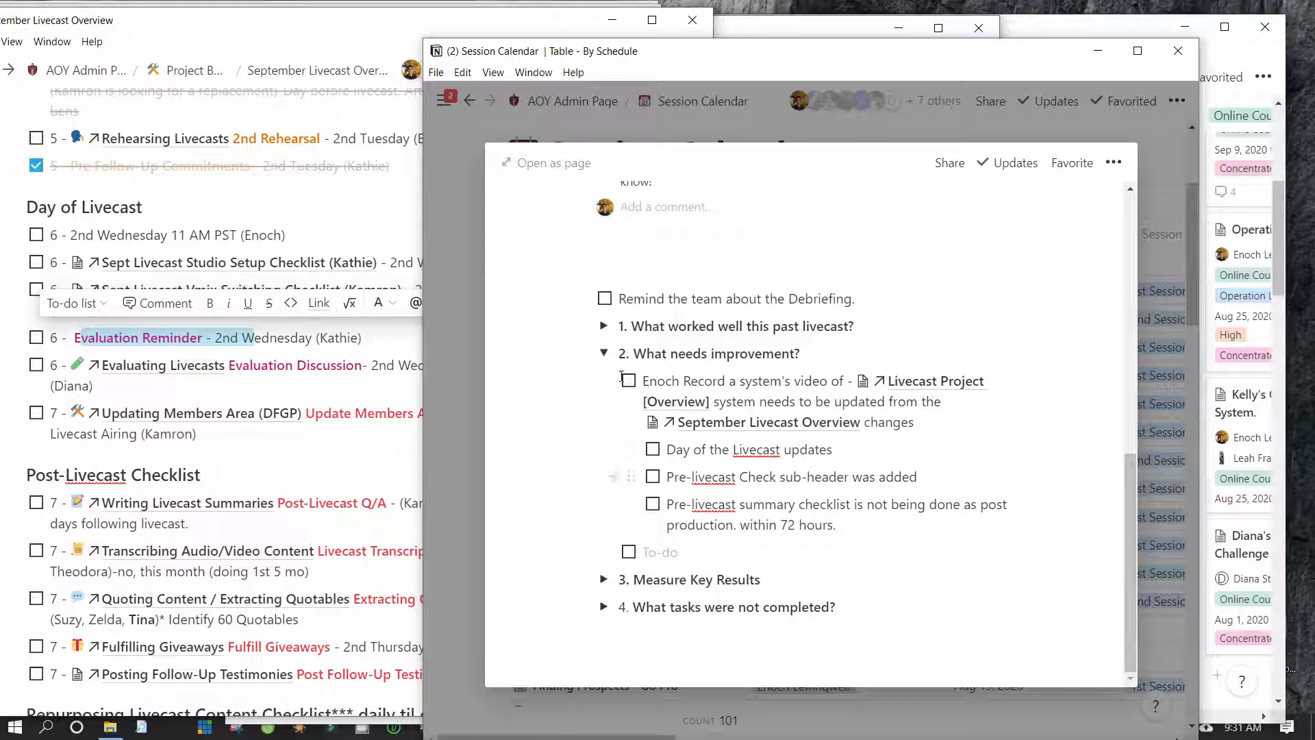
Add a to-do: 'Consider making the deadline for the worksheets 72 hours afterwards.'
key("Down")
key("Down")
key("End")
key("Return")
type("Con")
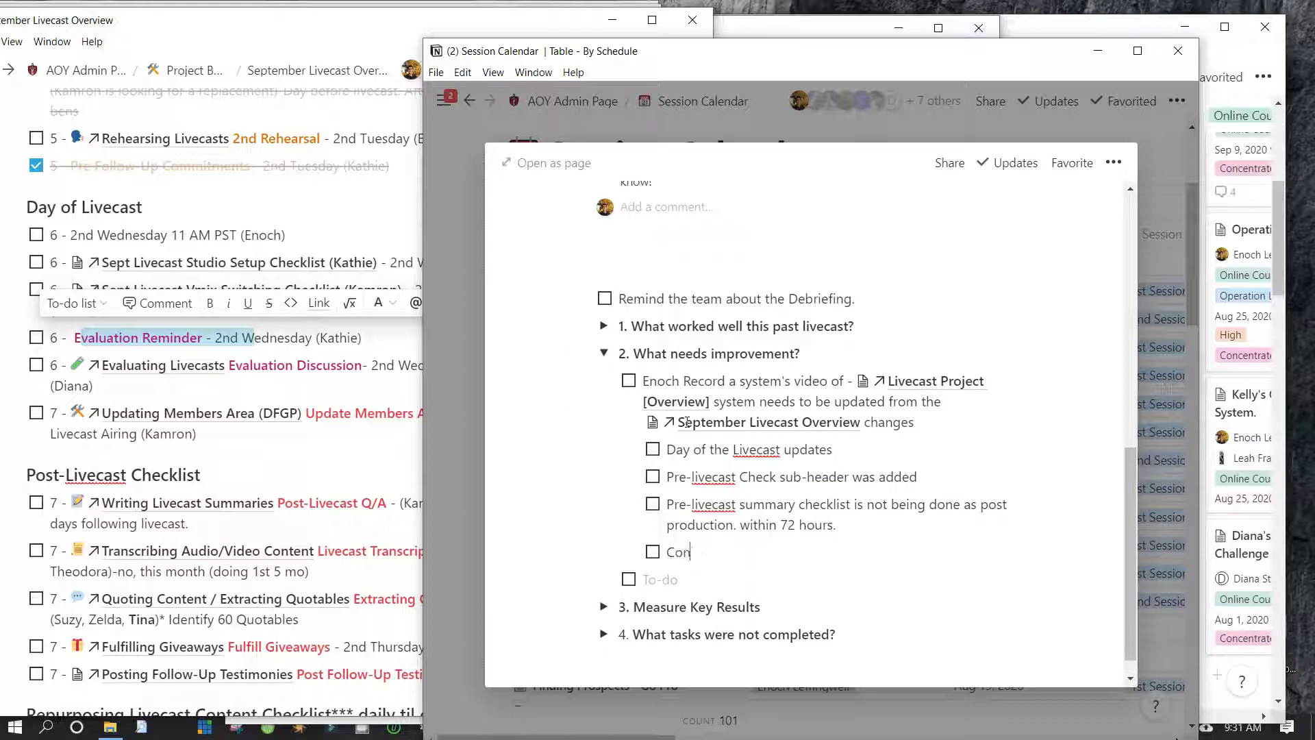
type("sider making the d")
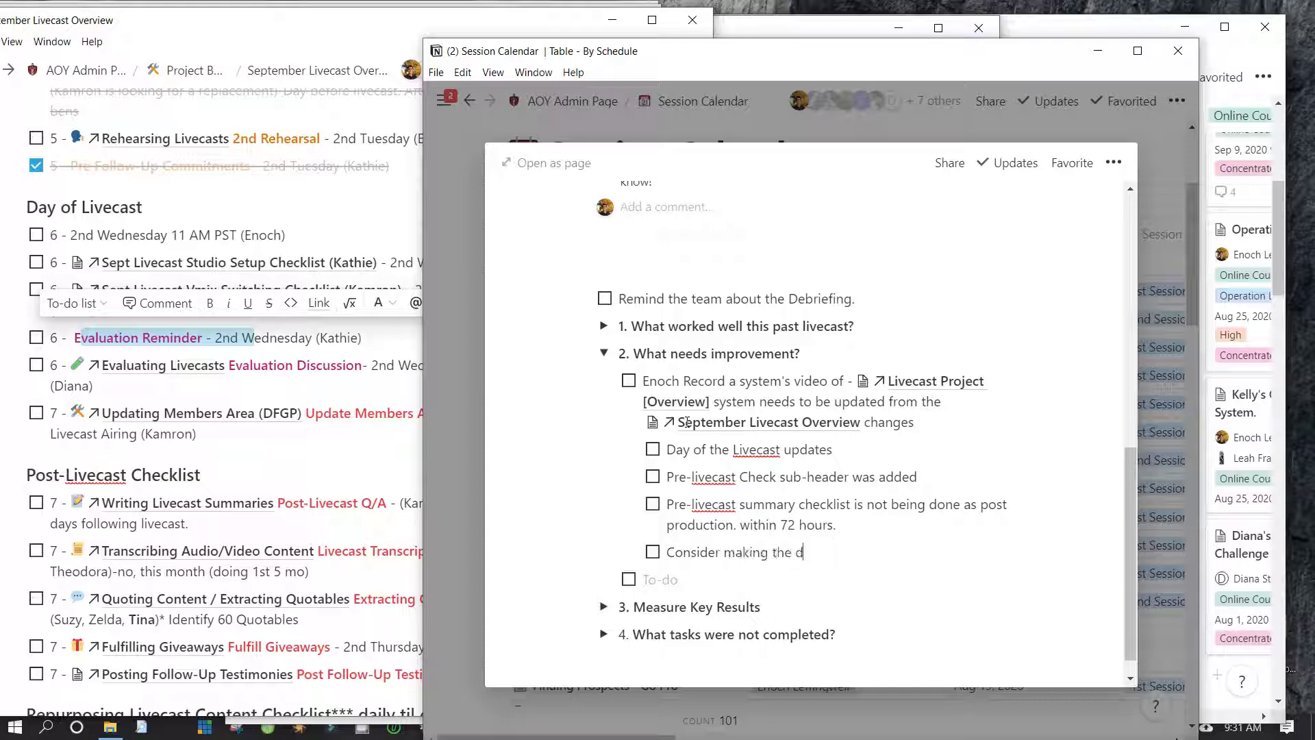
type("eadline for the workshee")
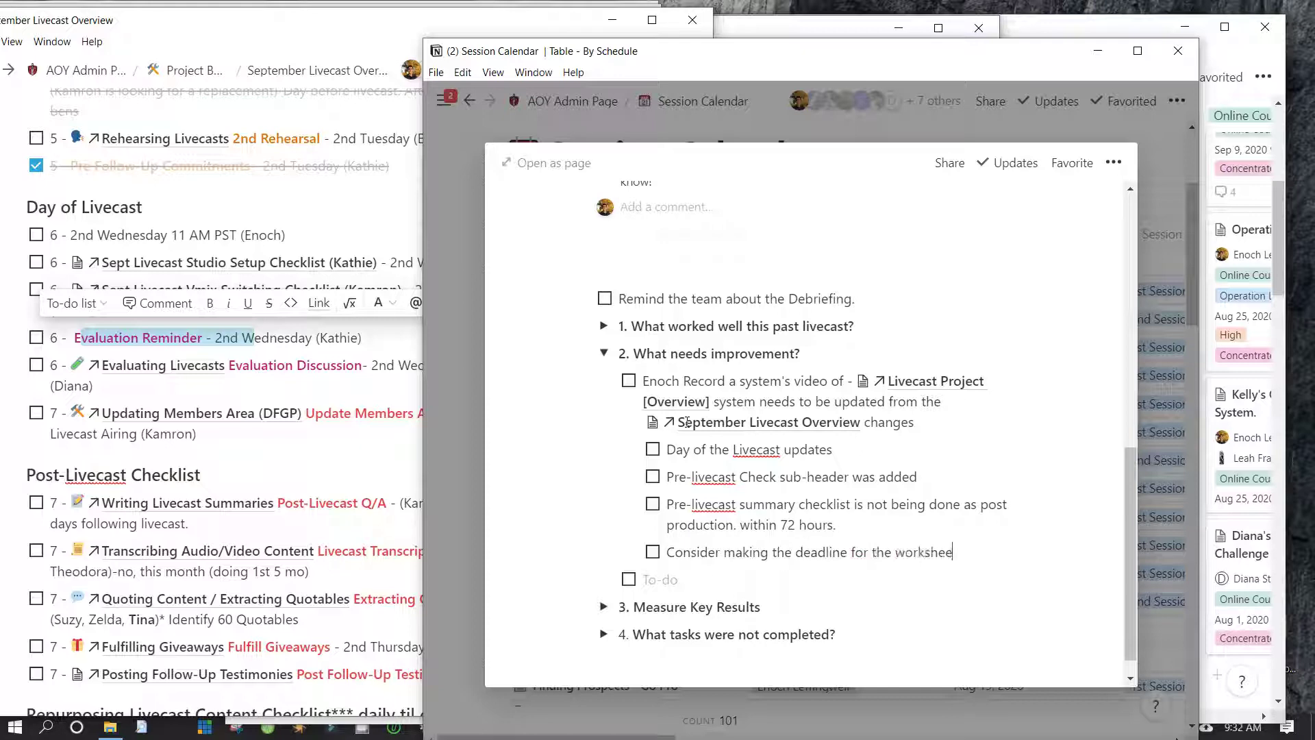
type("ts 72 hours aft")
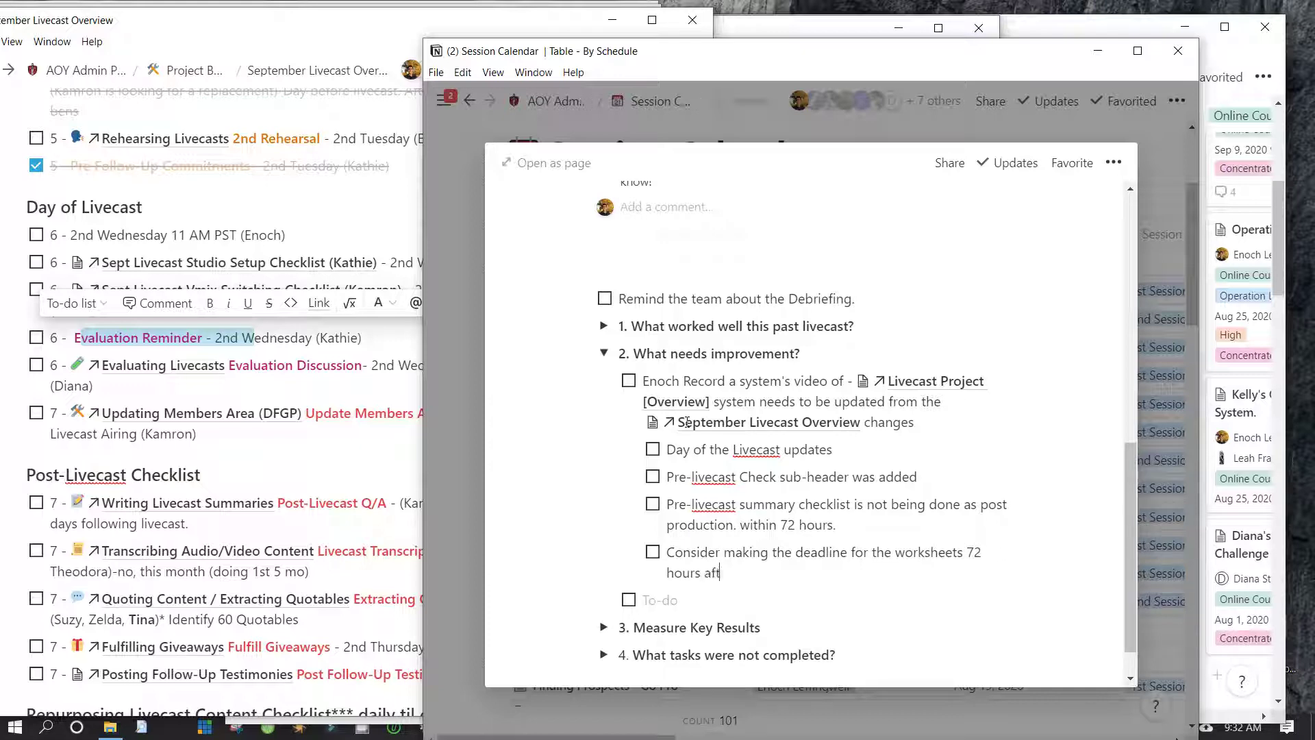
type("erwards.")
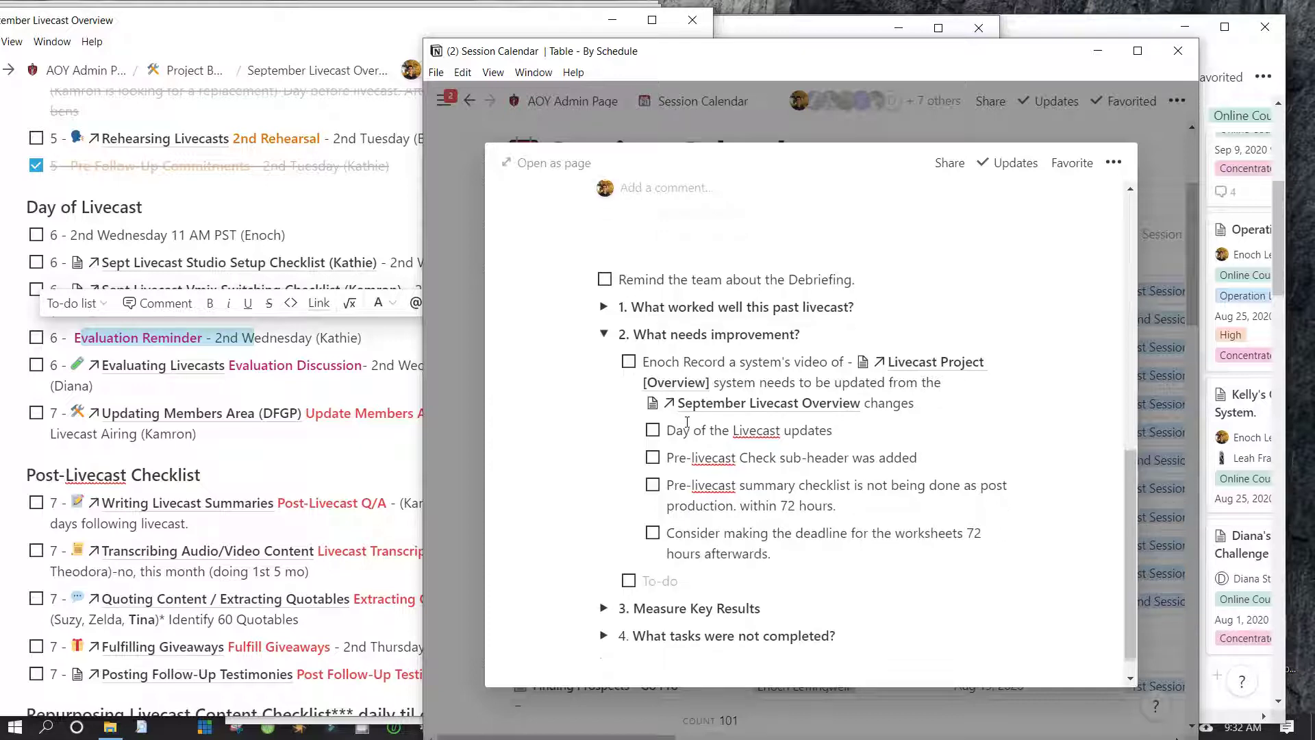
Look through the September Livecast Overview checklist, then return to the debriefing notes
left_click(277, 339)
key("Escape")
key("Return")
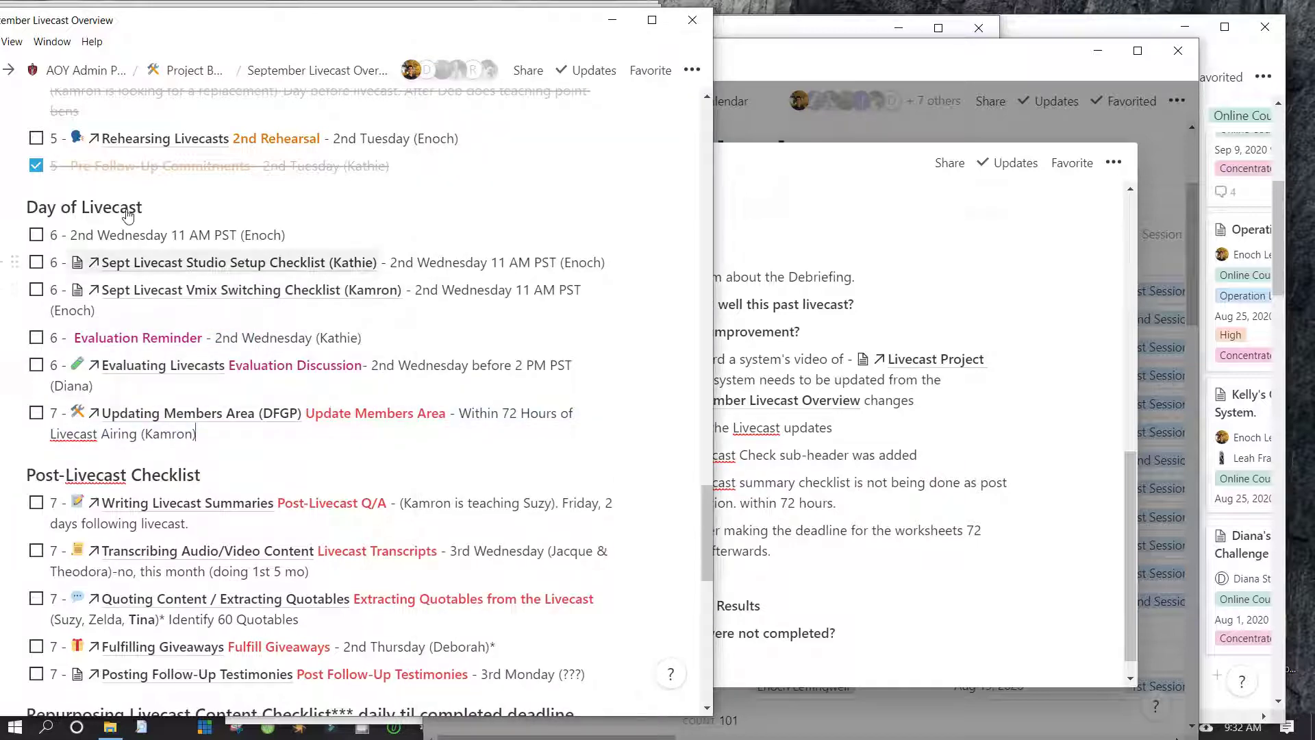
scroll(149, 290, "down", 1)
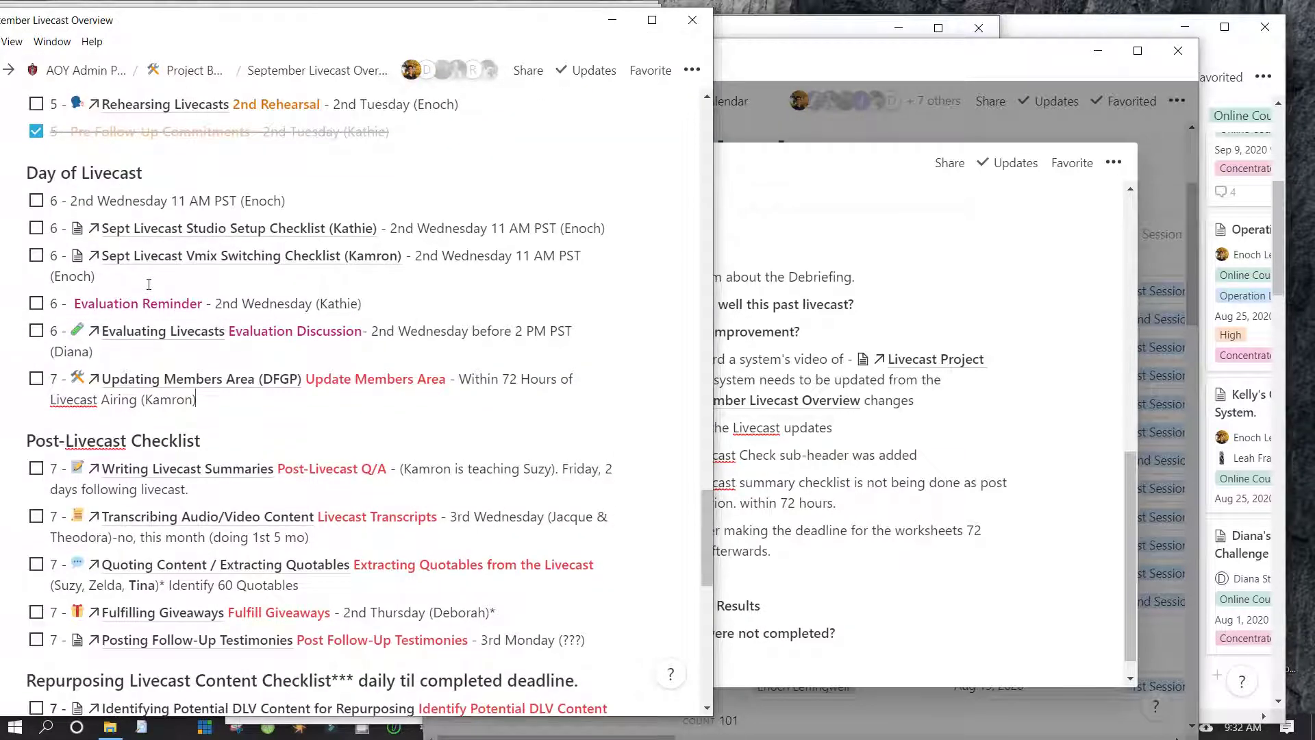
scroll(167, 338, "down", 5)
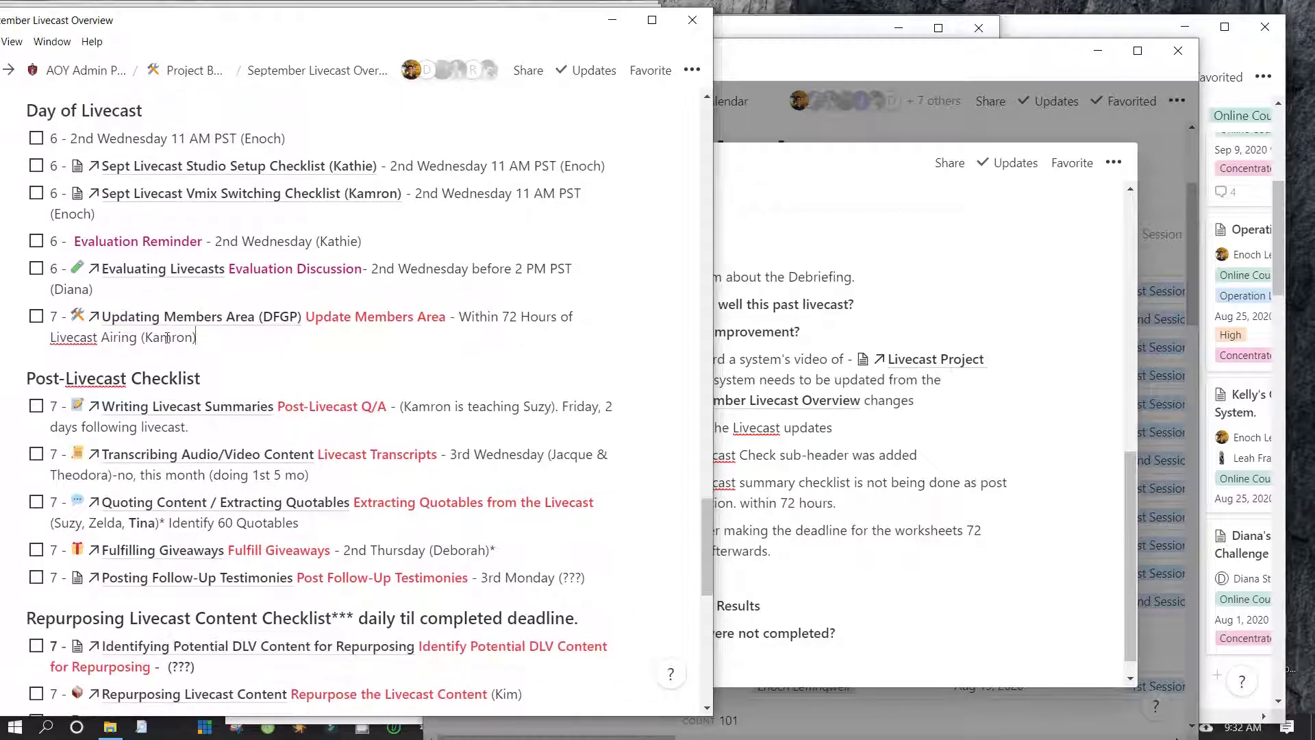
scroll(168, 342, "up", 5)
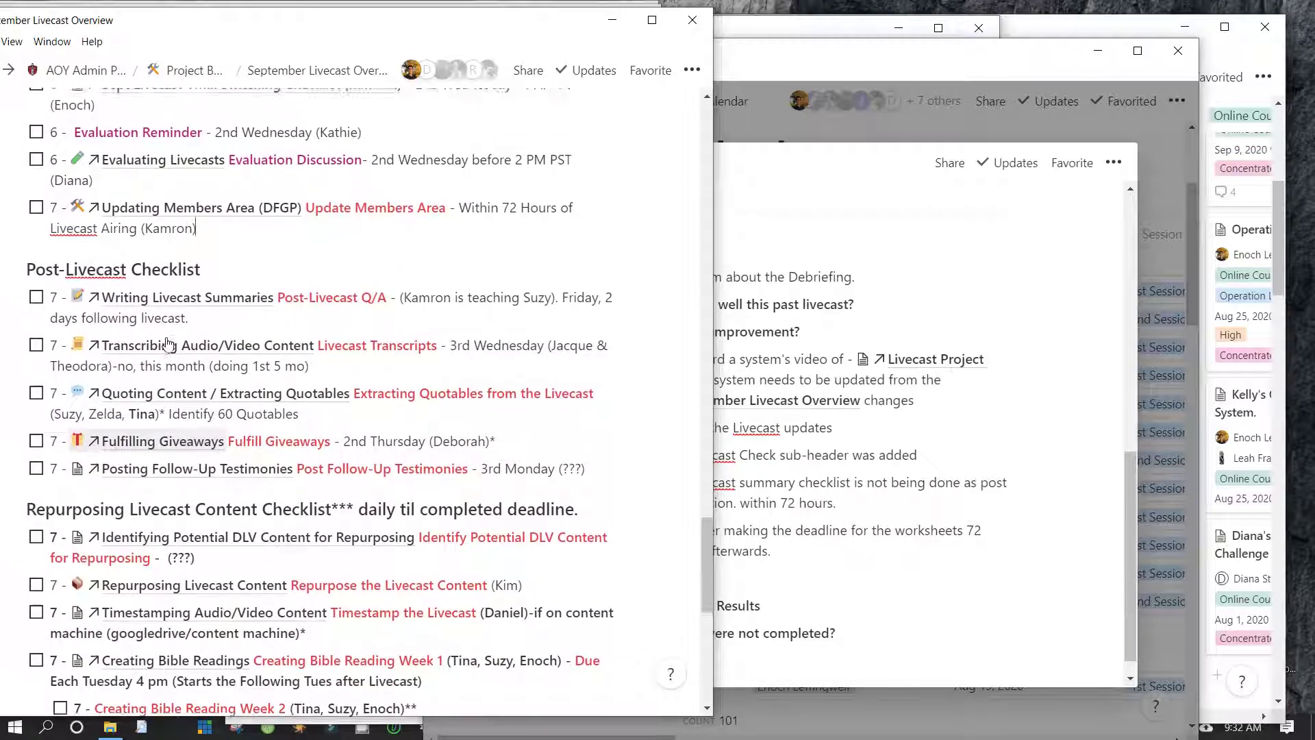
scroll(167, 338, "up", 15)
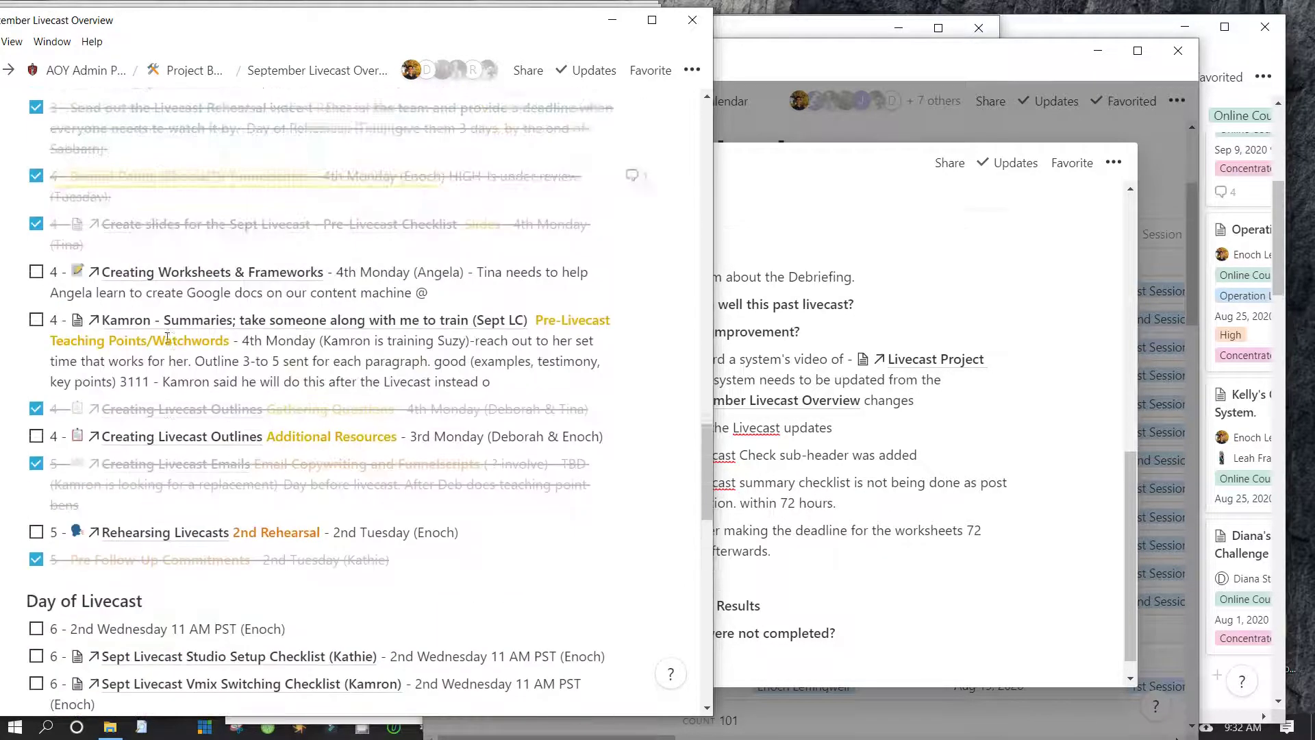
scroll(167, 338, "down", 5)
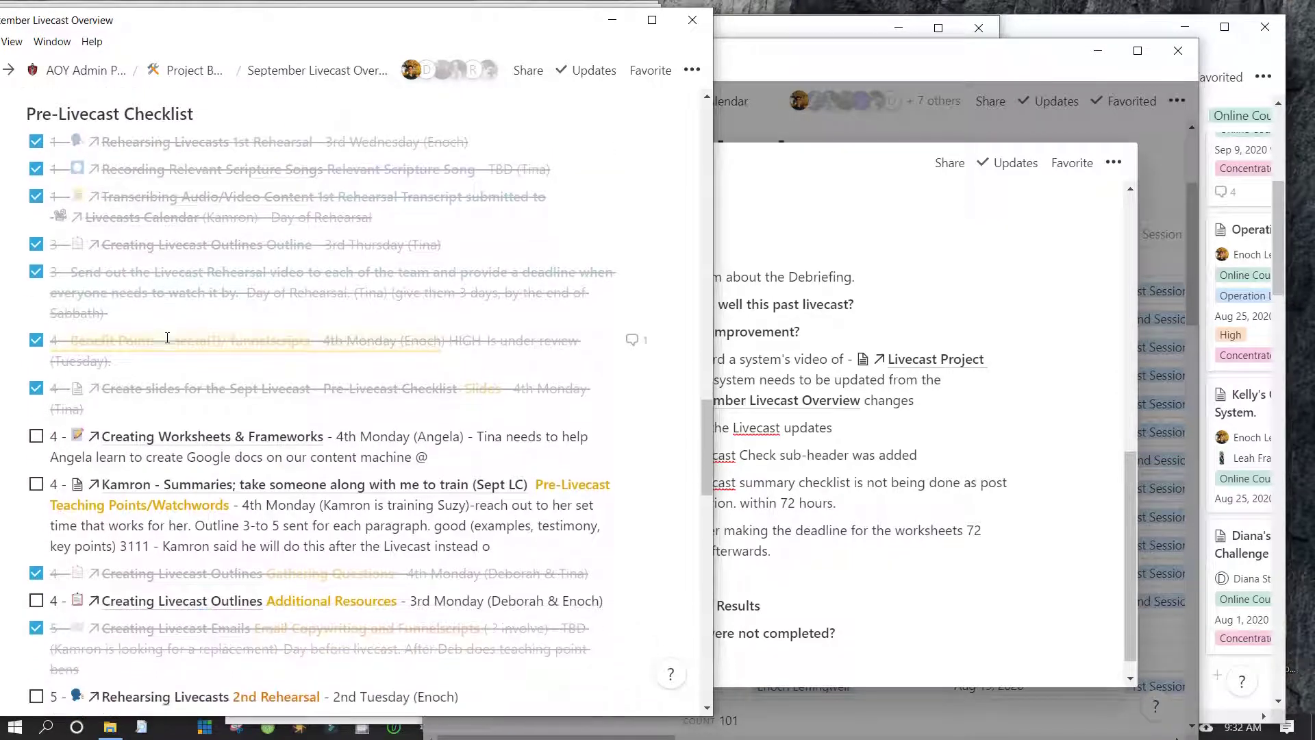
scroll(167, 343, "down", 3)
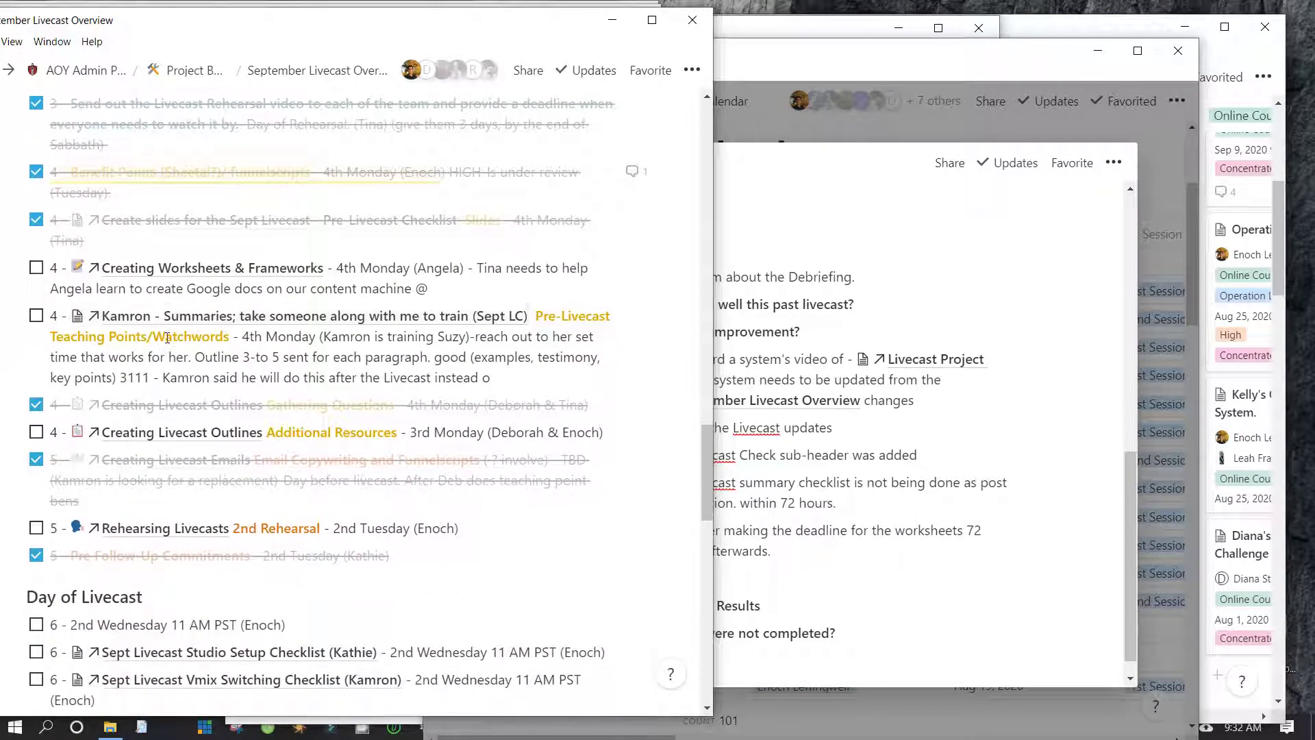
scroll(167, 337, "down", 5)
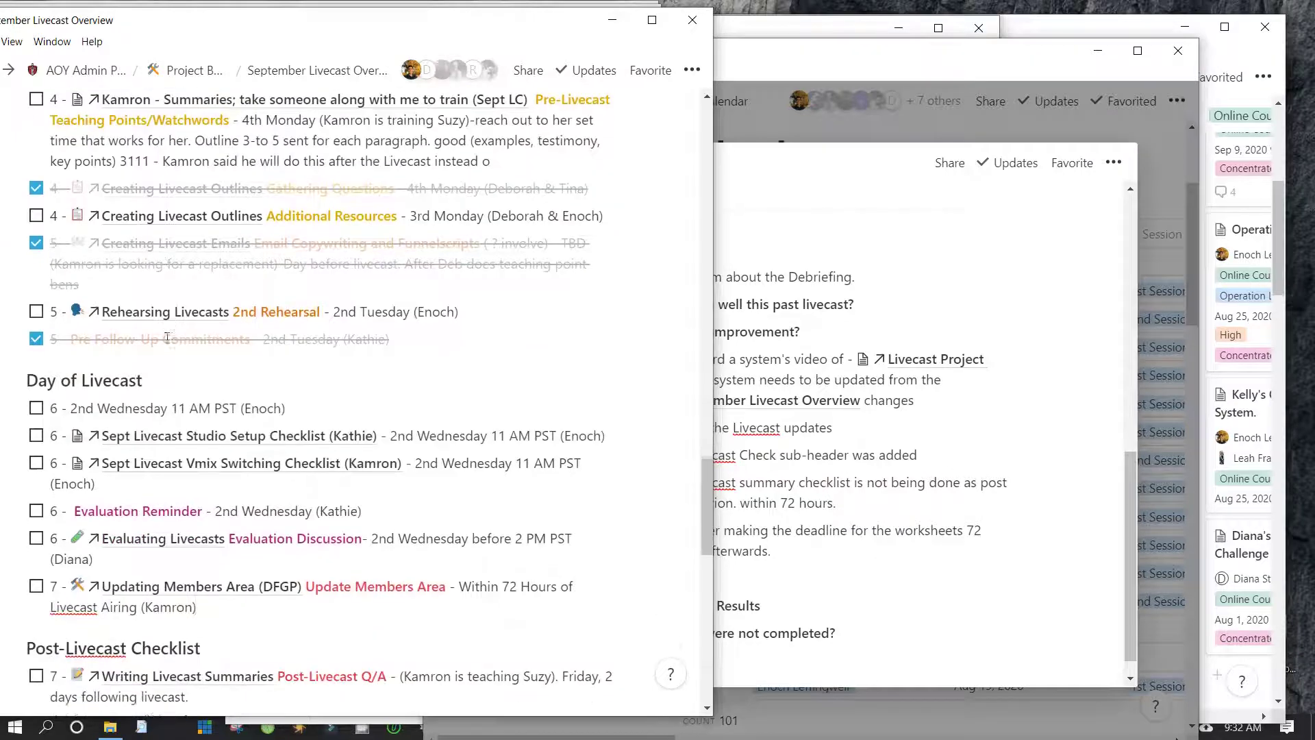
left_click(770, 550)
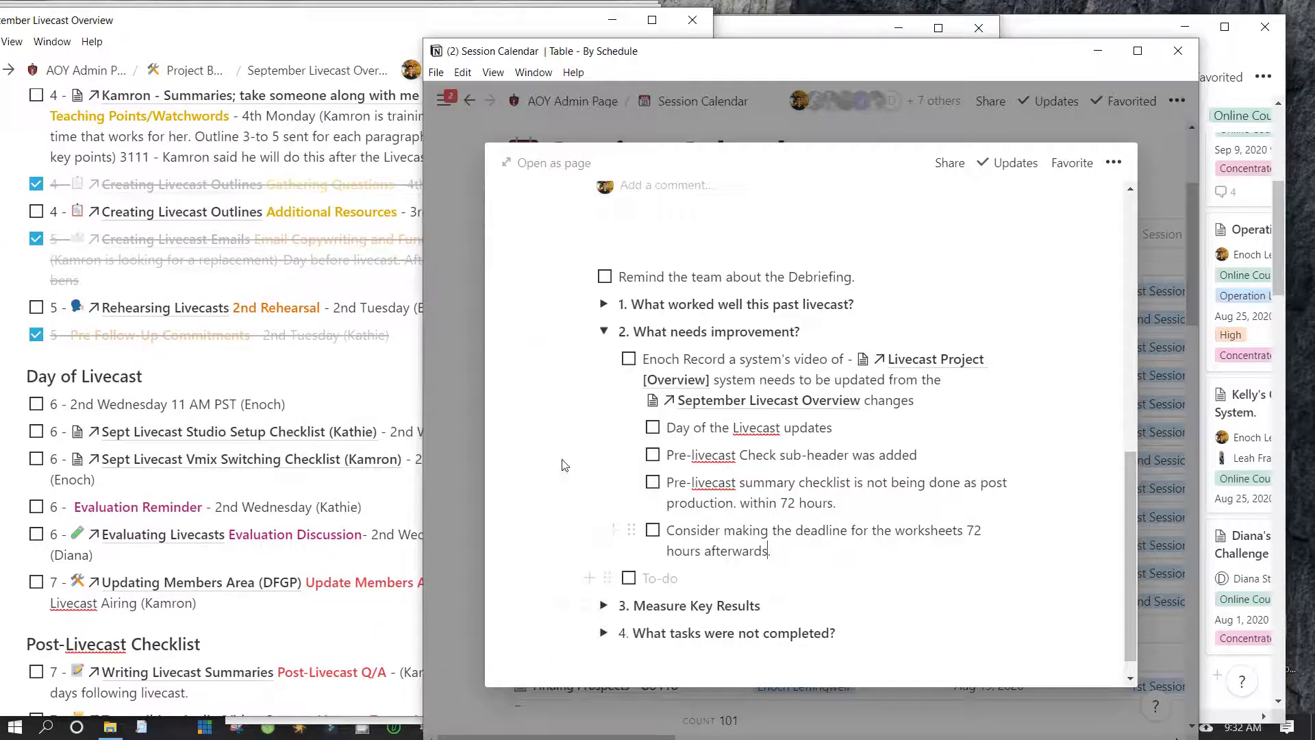
Add a to-do to train the team to keep consistent project-board names for the Livecast Overview System
type("Train the")
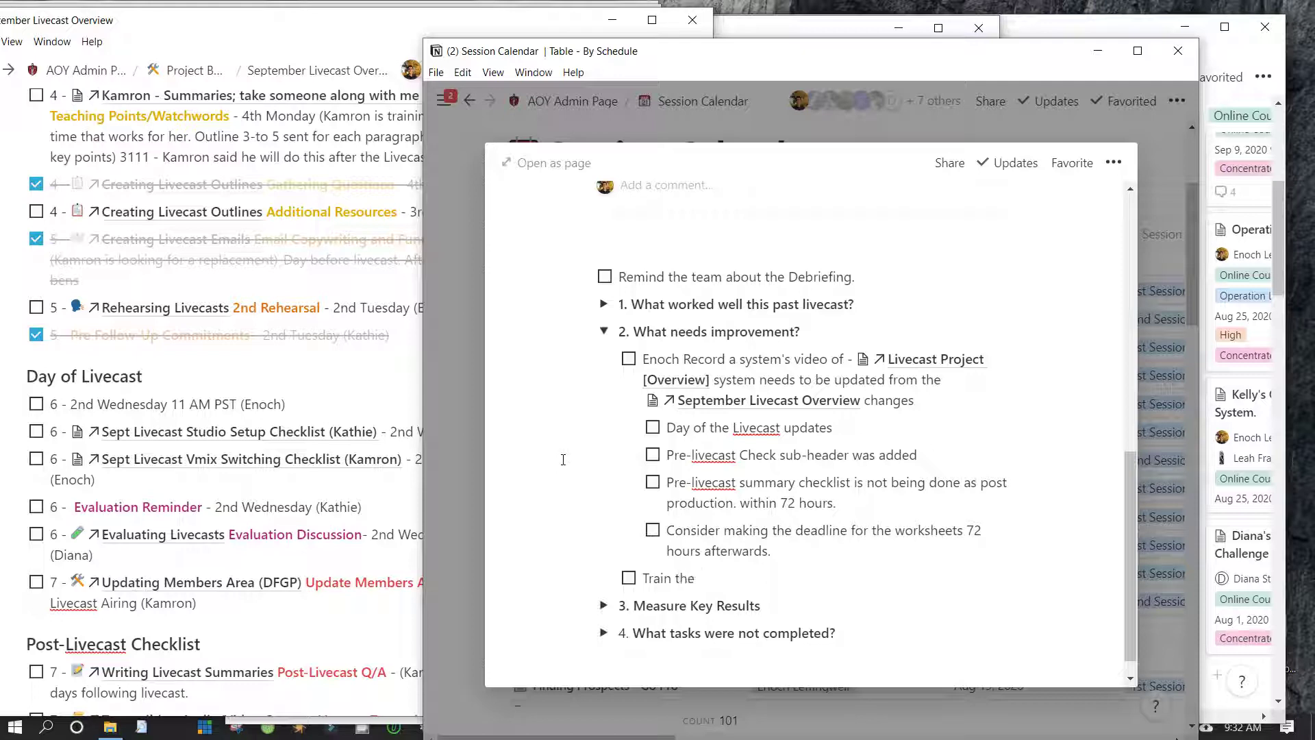
type(" team")
type("(")
type("like Kamr")
type("on) ")
type("ke")
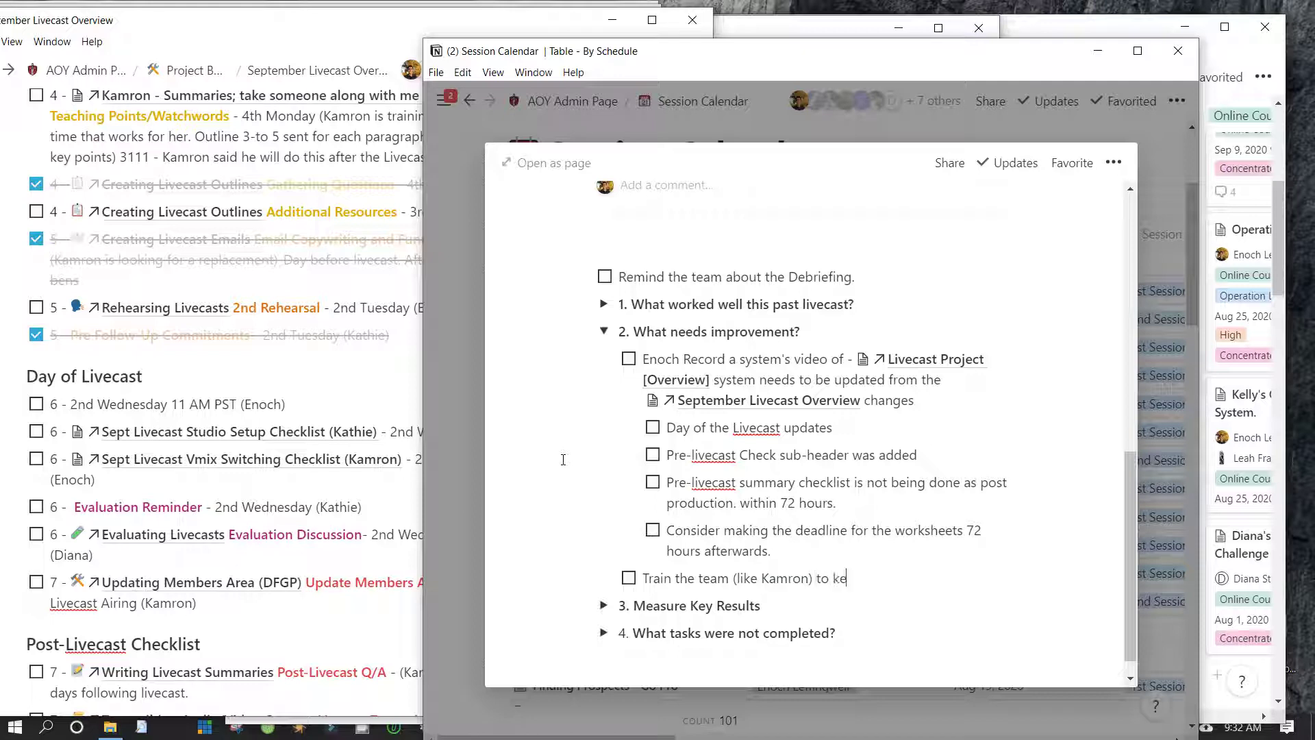
type("ep consistent names on the project board so ")
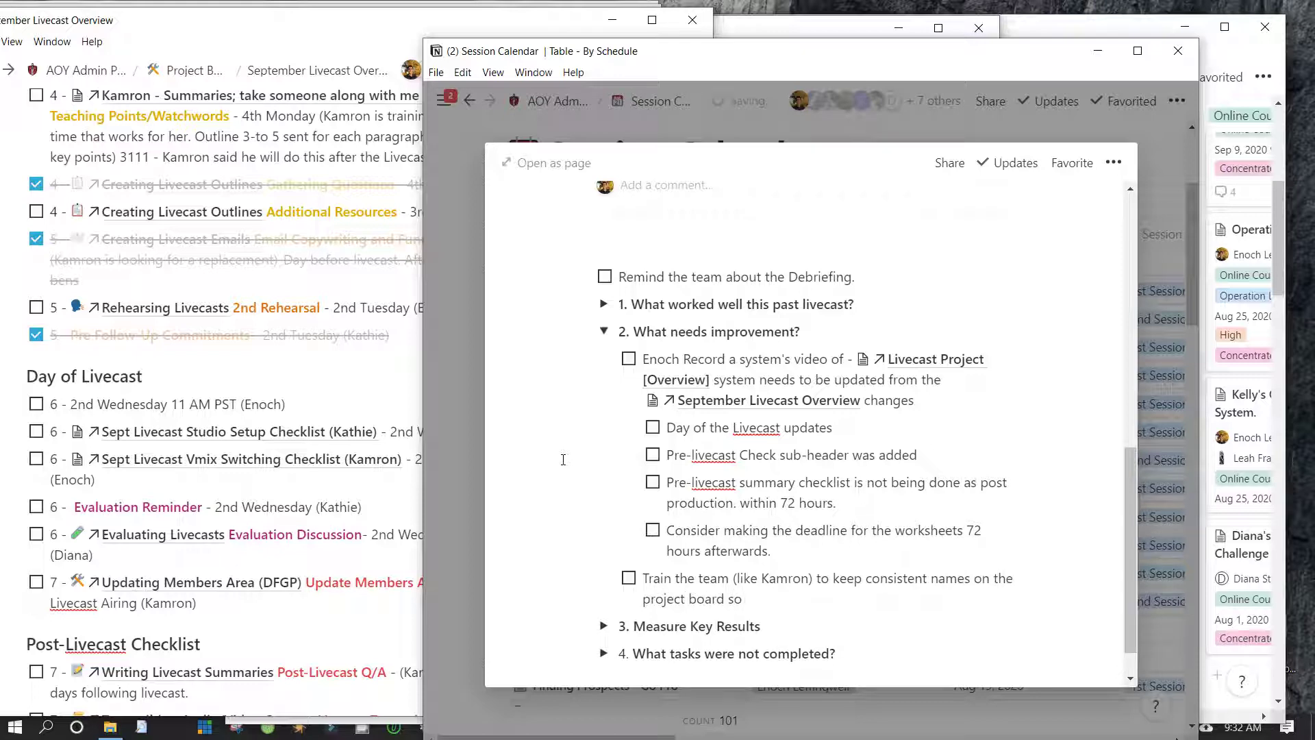
type("we d")
key("BackSpace")
key("BackSpace")
key("BackSpace")
key("BackSpace")
type("it doesn't conv")
key("BackSpace")
type("fuse Diana")
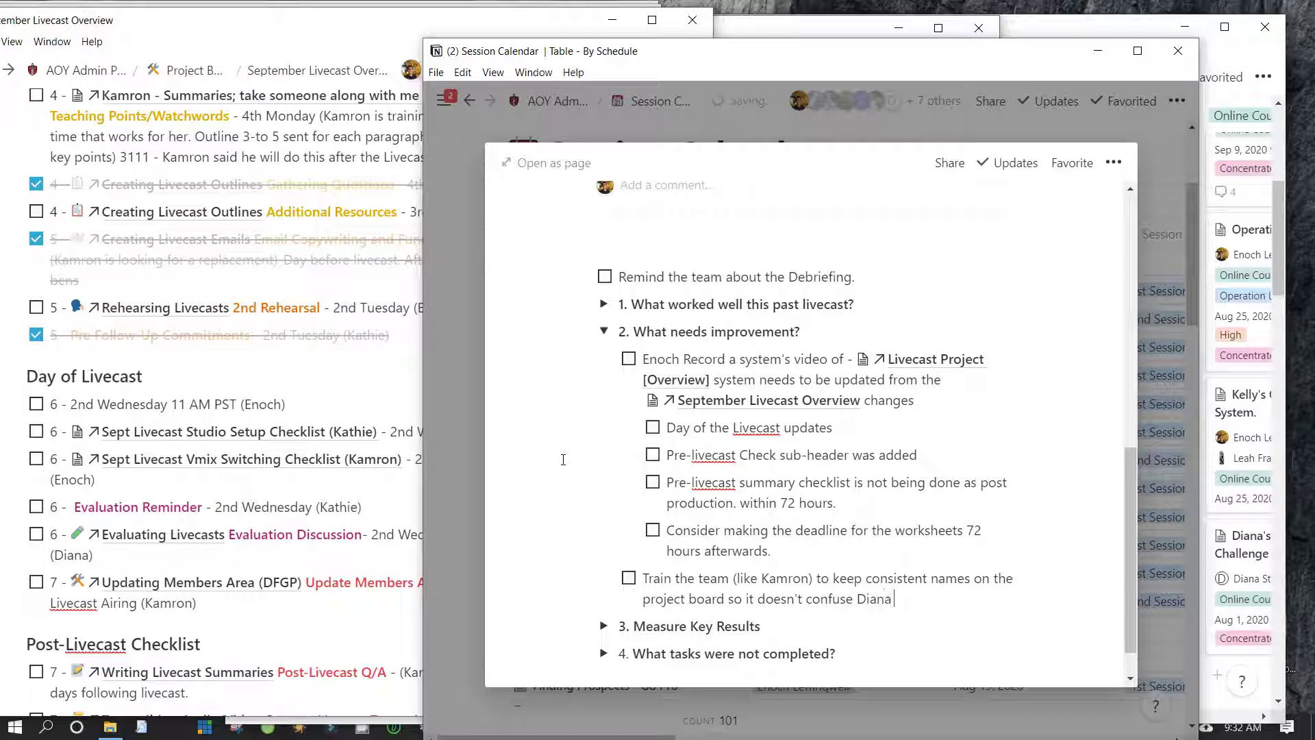
type(" during the")
key("BackSpace")
key("BackSpace")
key("BackSpace")
key("BackSpace")
key("BackSpace")
key("BackSpace")
key("BackSpace")
key("BackSpace")
key("BackSpace")
key("BackSpace")
key("BackSpace")
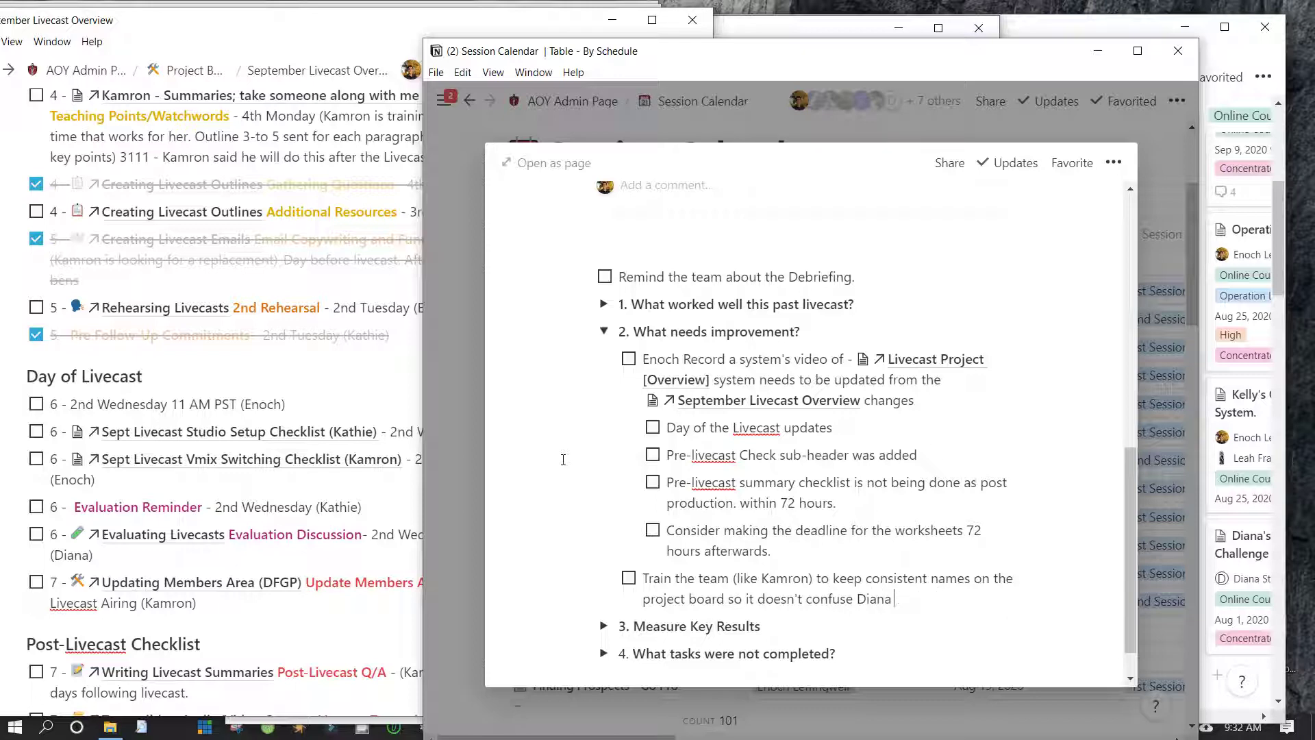
type("while she's using the Livecast ")
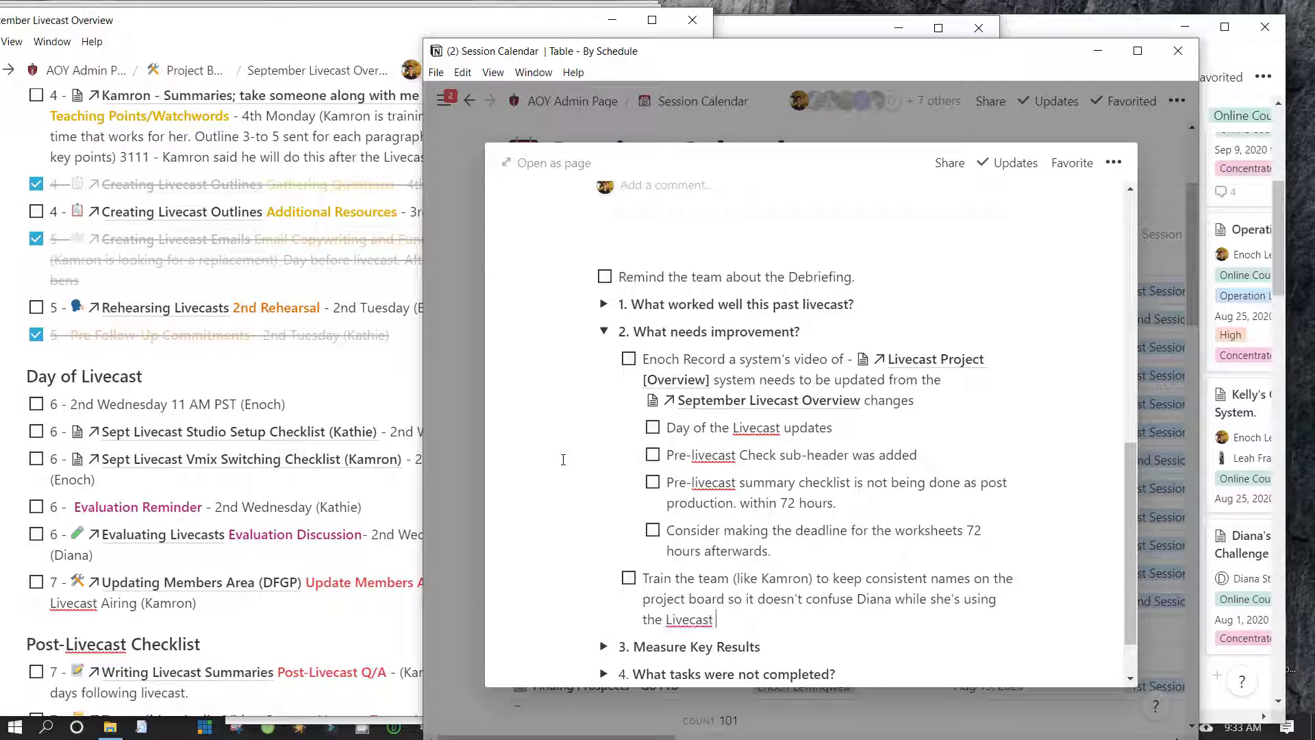
type("Overview System")
Check the September Livecast Overview, then start a new to-do below the training item
left_click(467, 470)
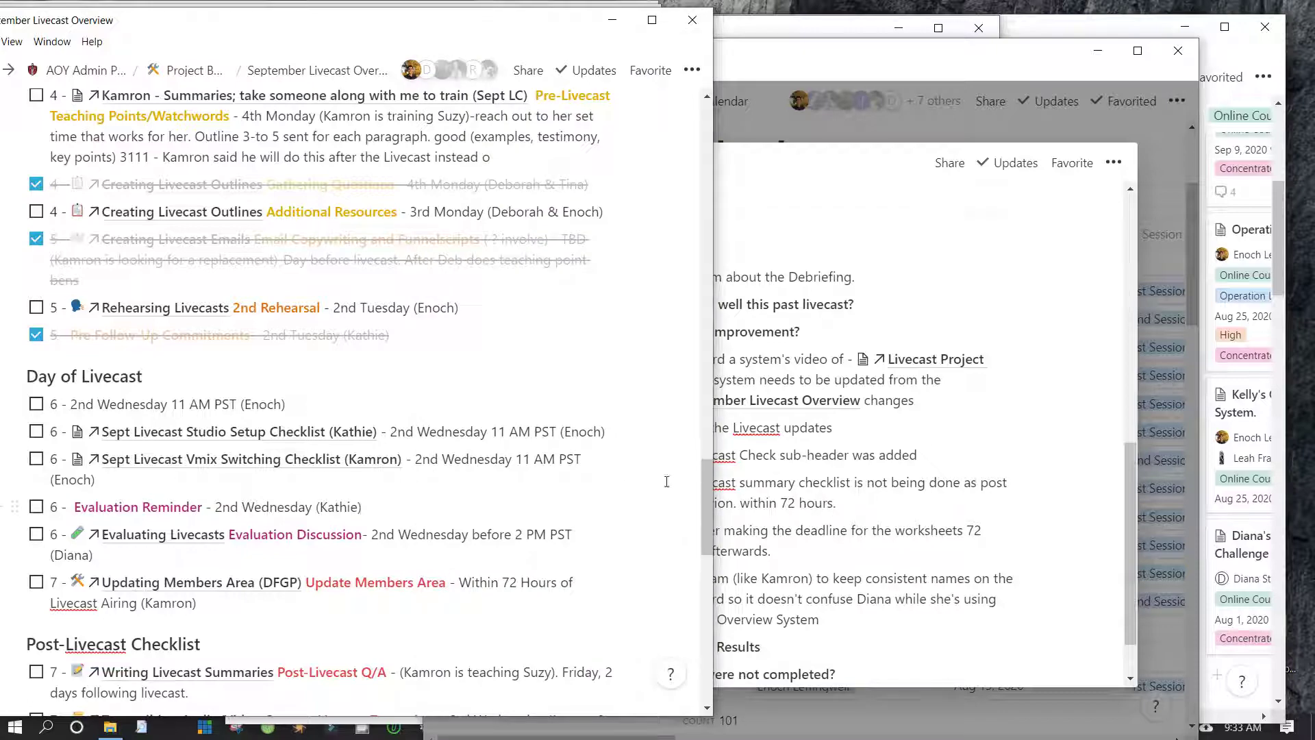
key("alt+Tab")
left_click(276, 407)
scroll(277, 407, "up", 6)
scroll(276, 407, "down", 2)
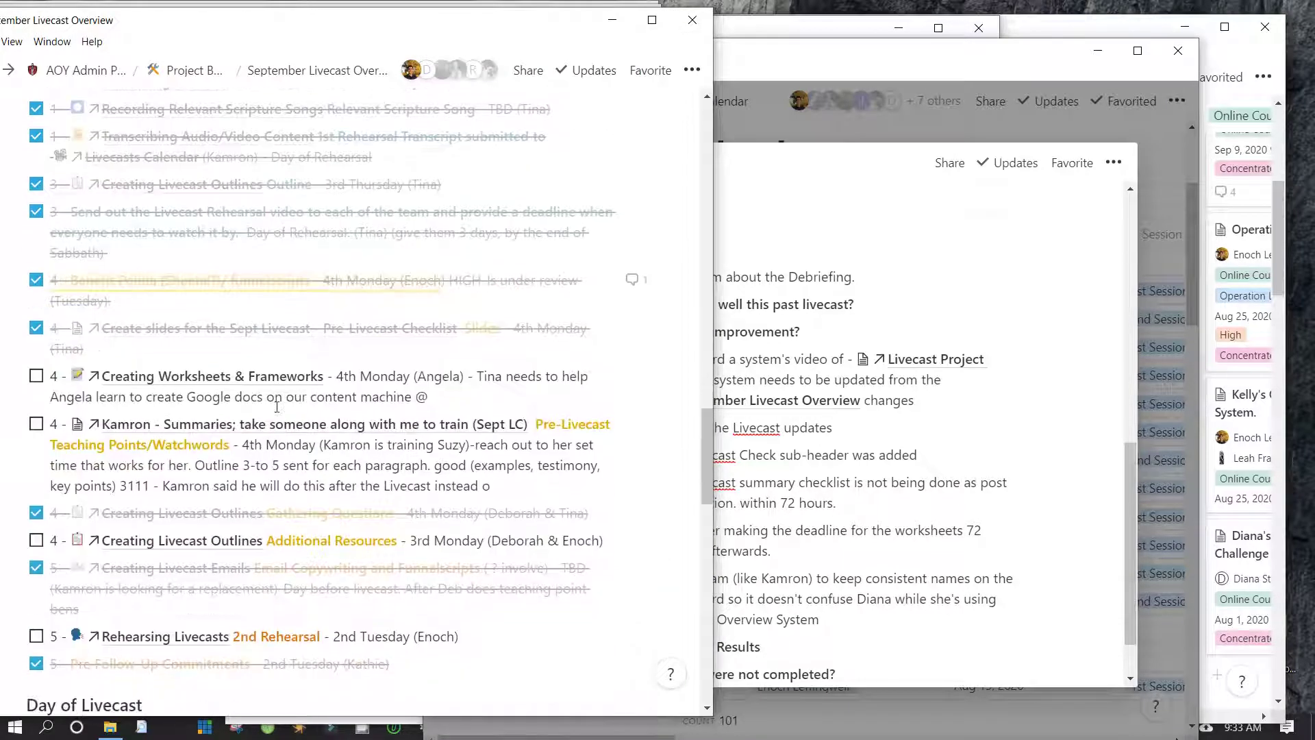
key("alt+Tab")
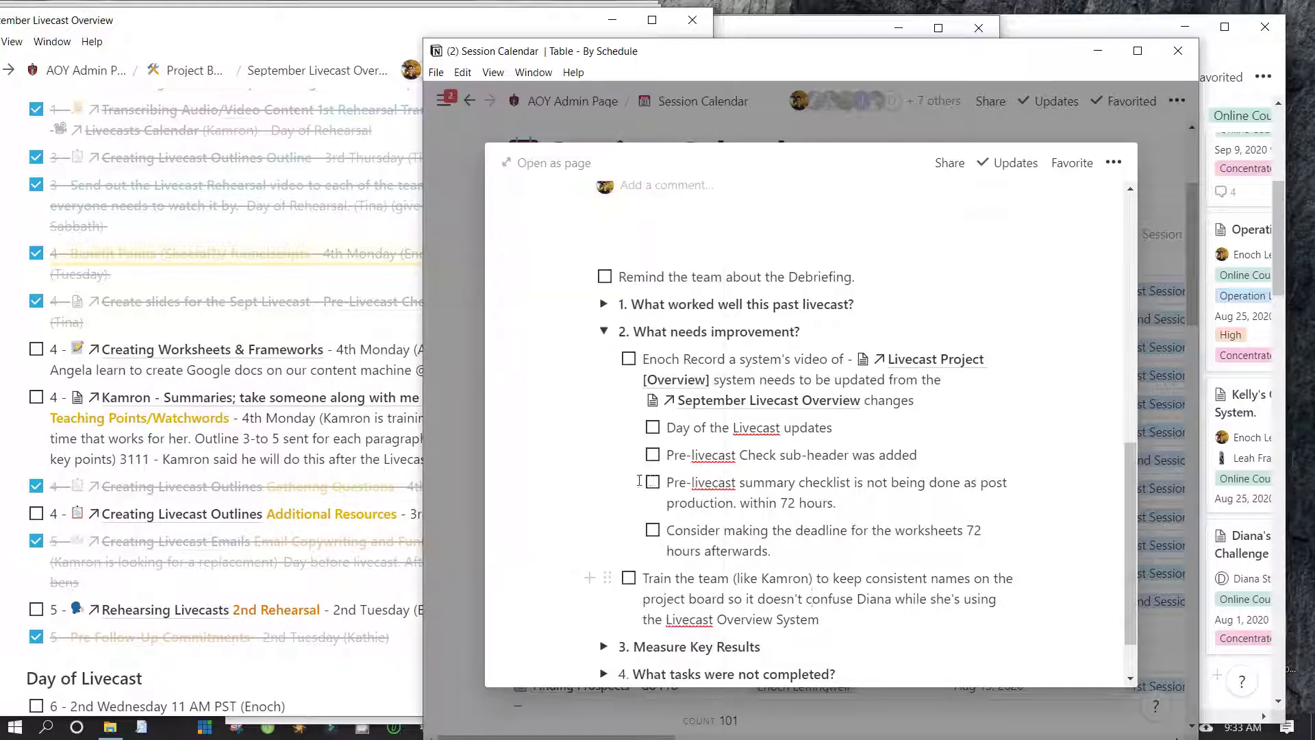
scroll(639, 481, "down", 1)
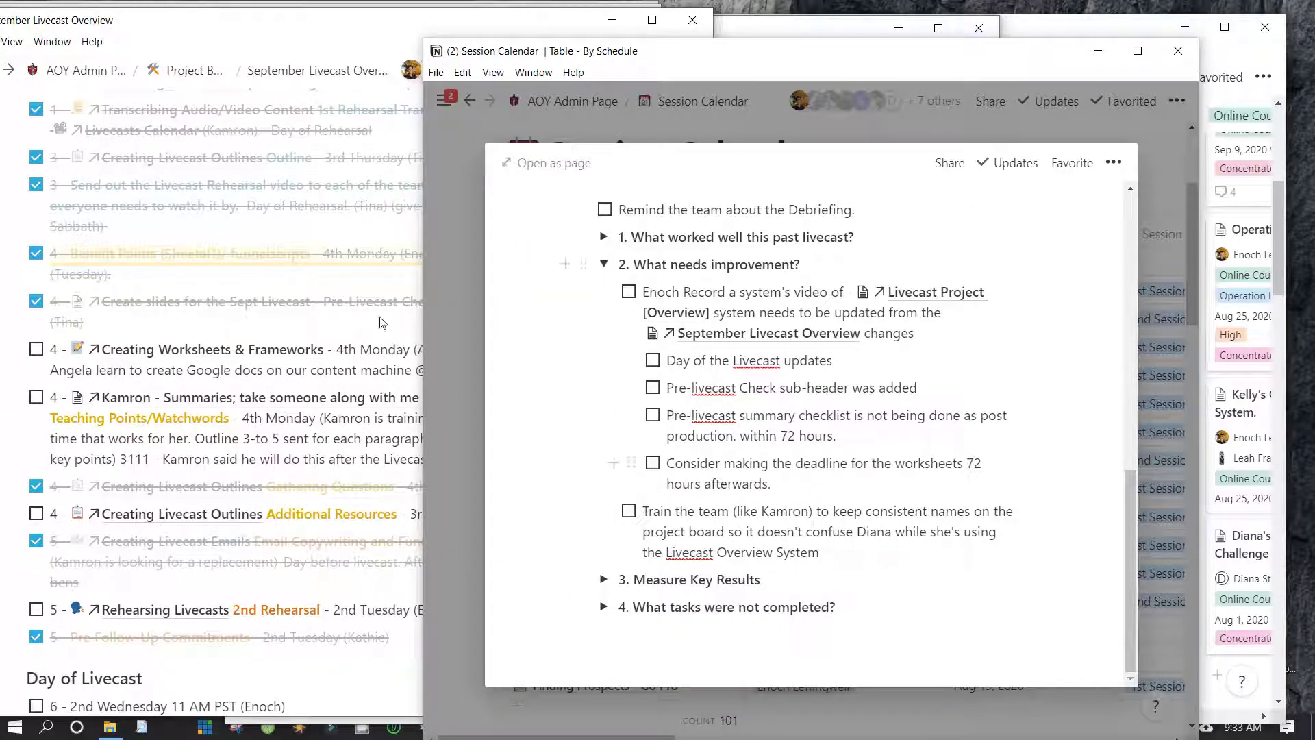
key("alt+Tab")
scroll(288, 364, "down", 3)
scroll(287, 364, "down", 2)
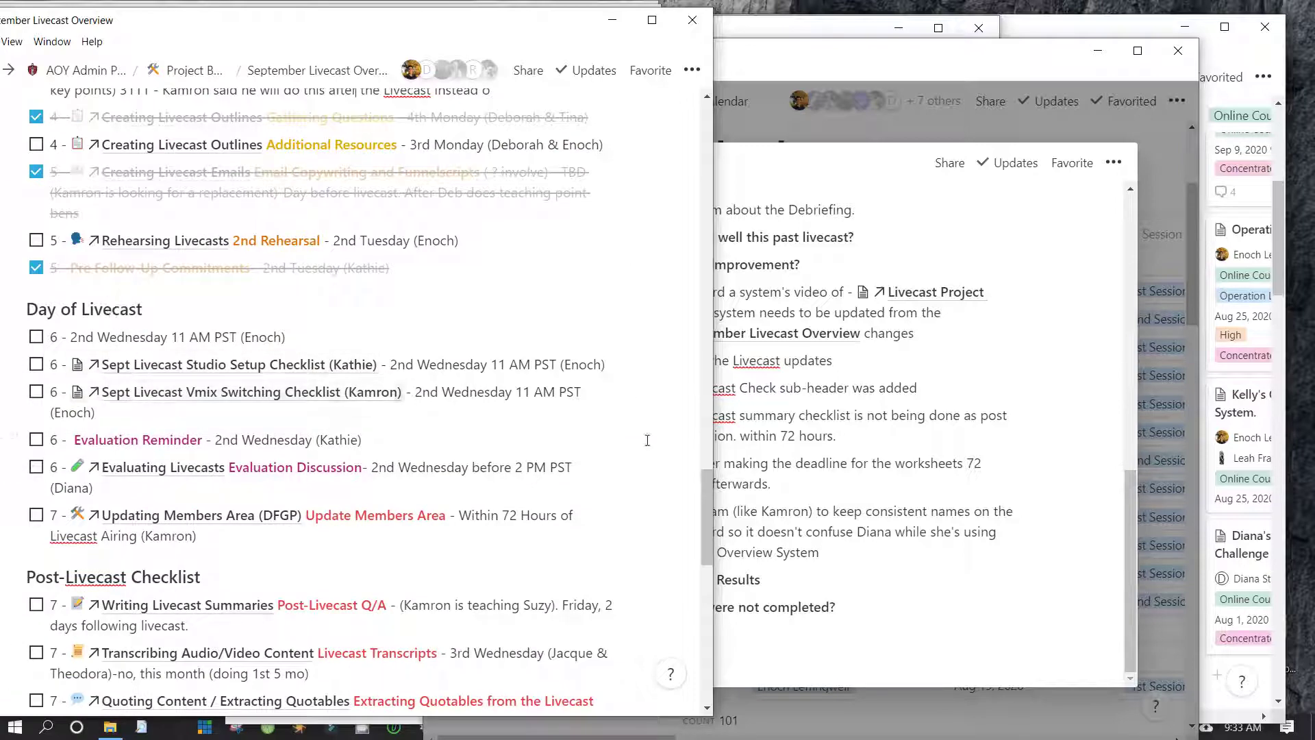
key("alt+Tab")
key("End")
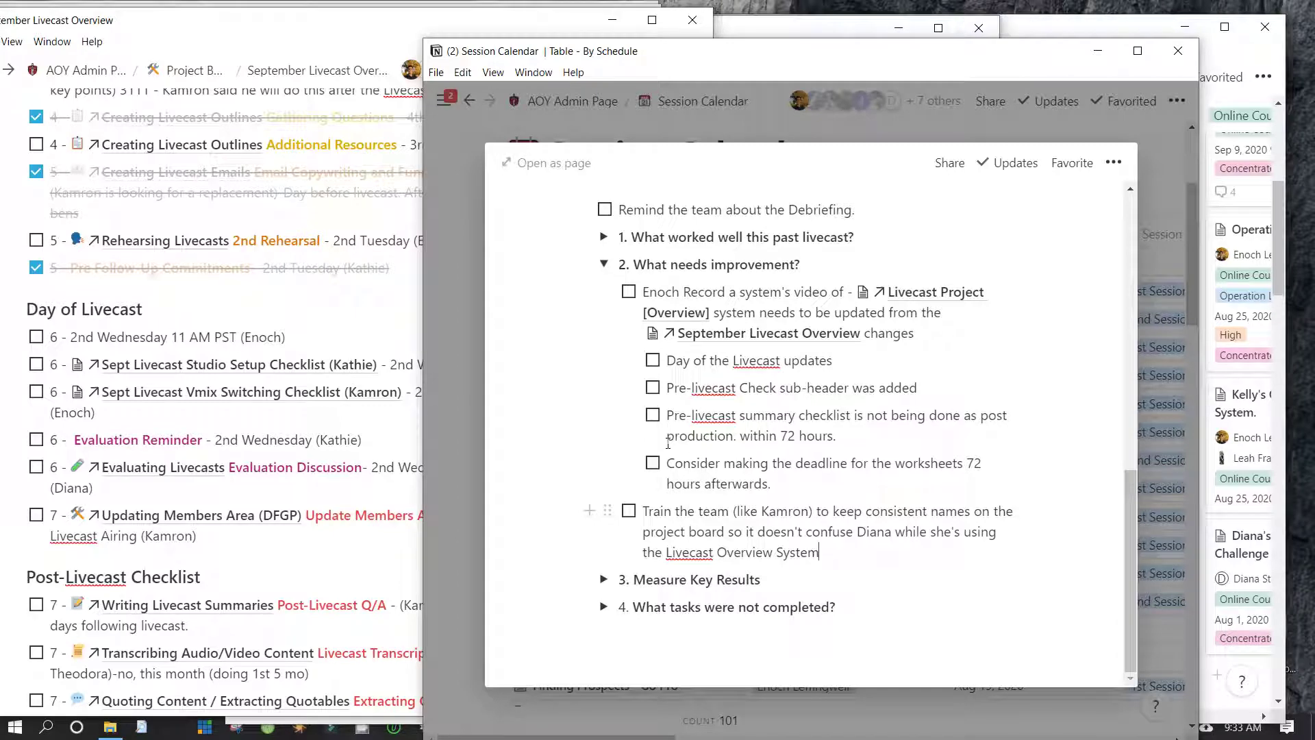
key("Return")
Write a plain note telling the facilitator to put 'Sept' before the title of any livecast step
type("Be sure to")
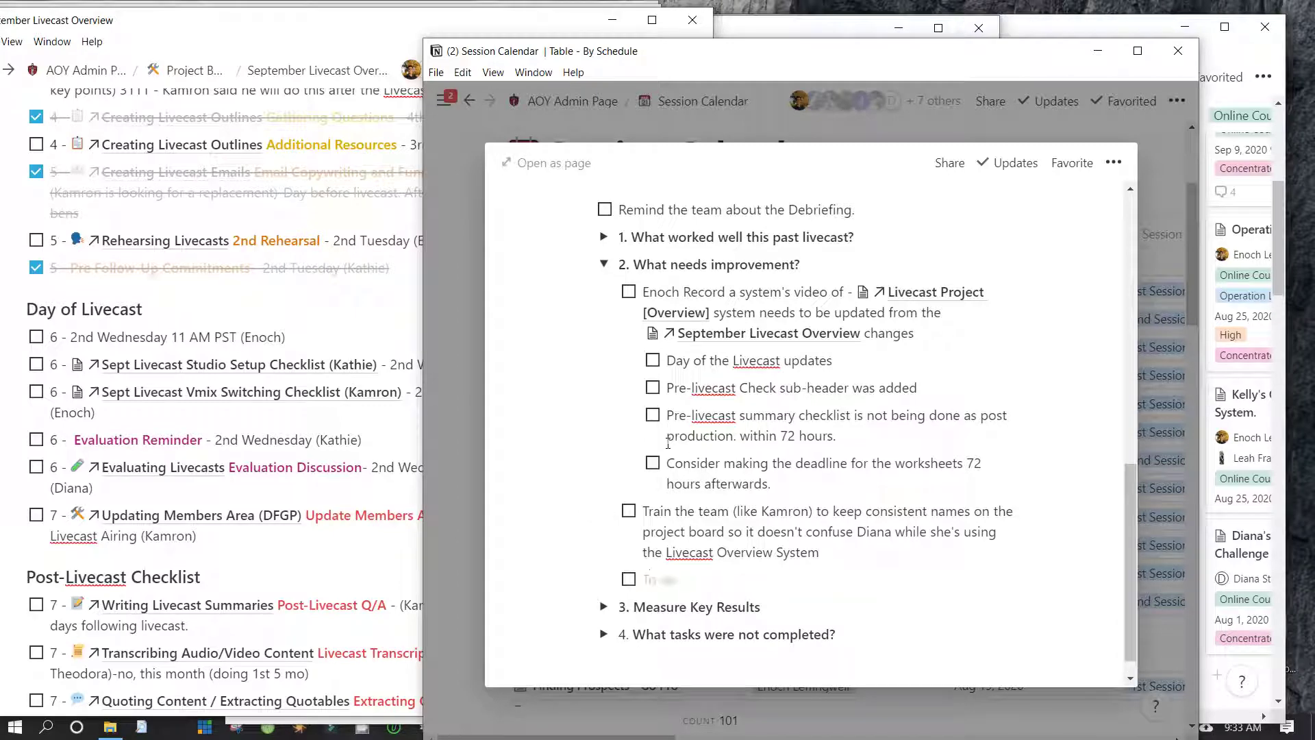
type(" put")
key("ctrl+Left")
key("ctrl+Left")
type("Diana -")
key("End")
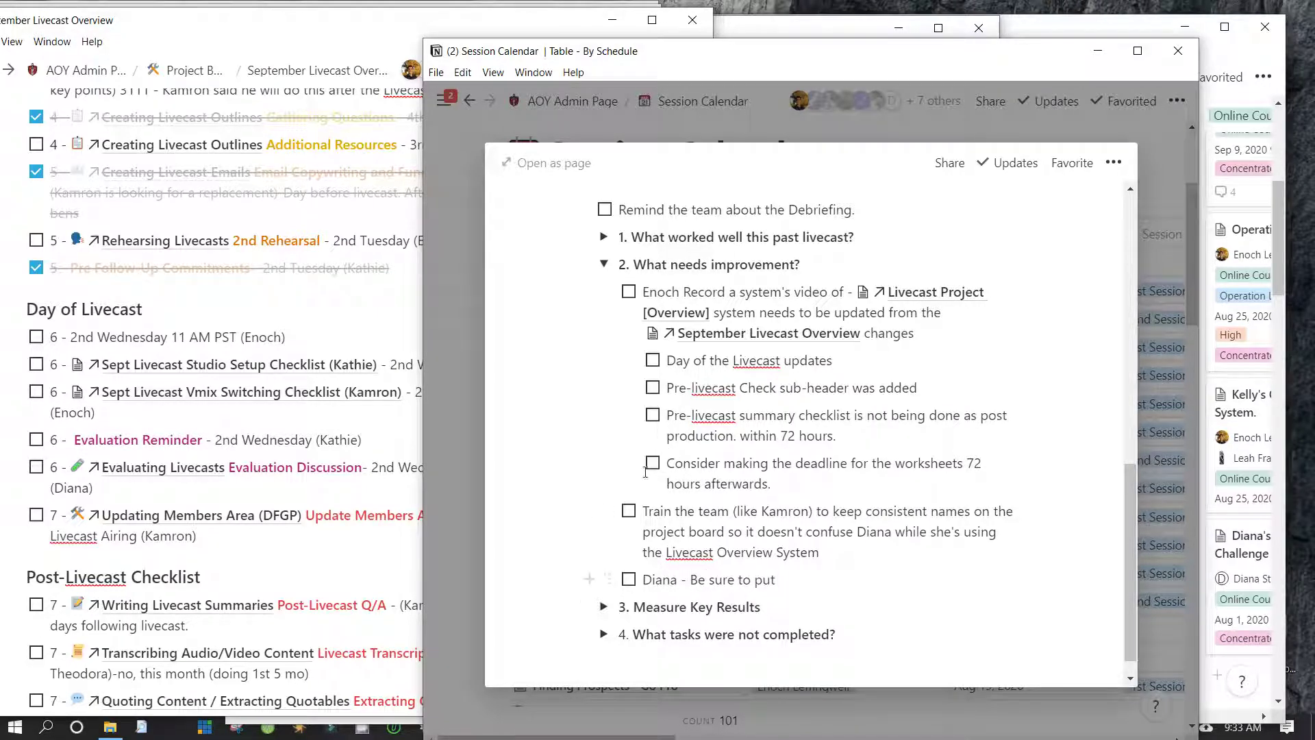
key("Home")
key("Right")
key("BackSpace")
type("'Sept' before the")
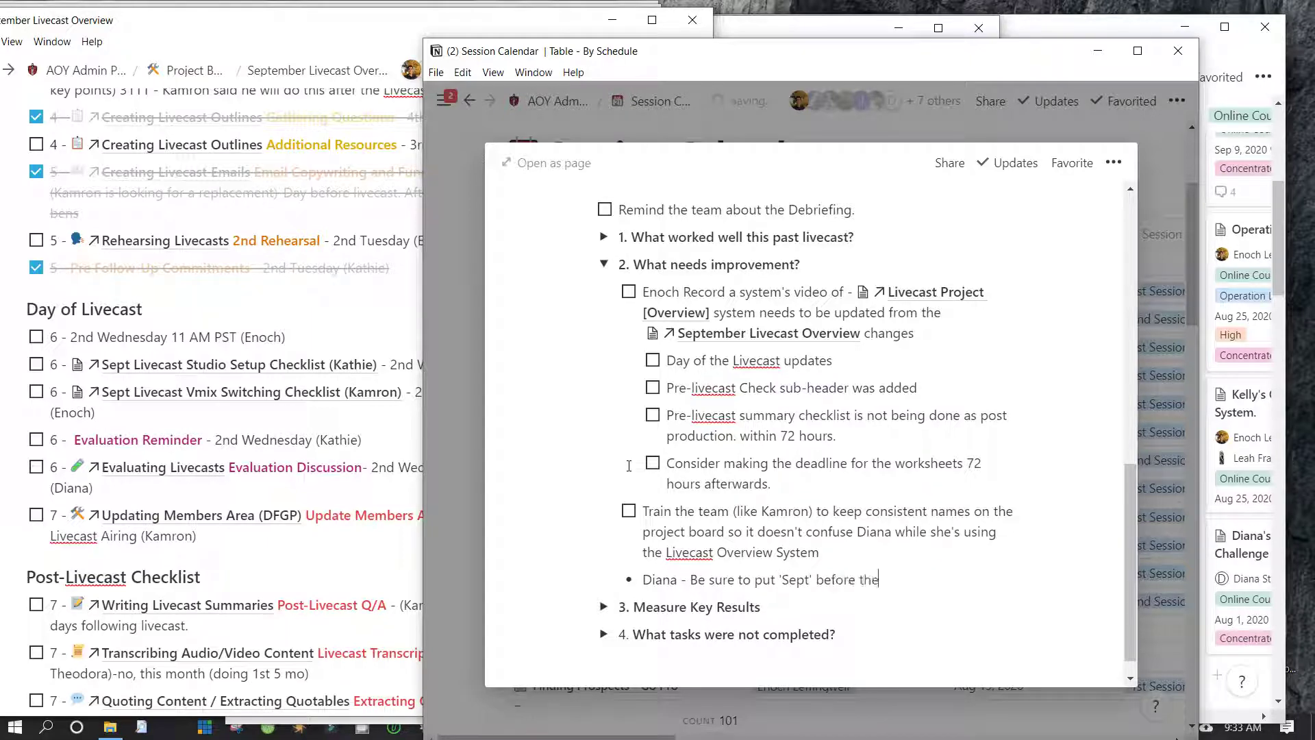
type(" title of any li")
key("BackSpace")
key("BackSpace")
type("livecast ")
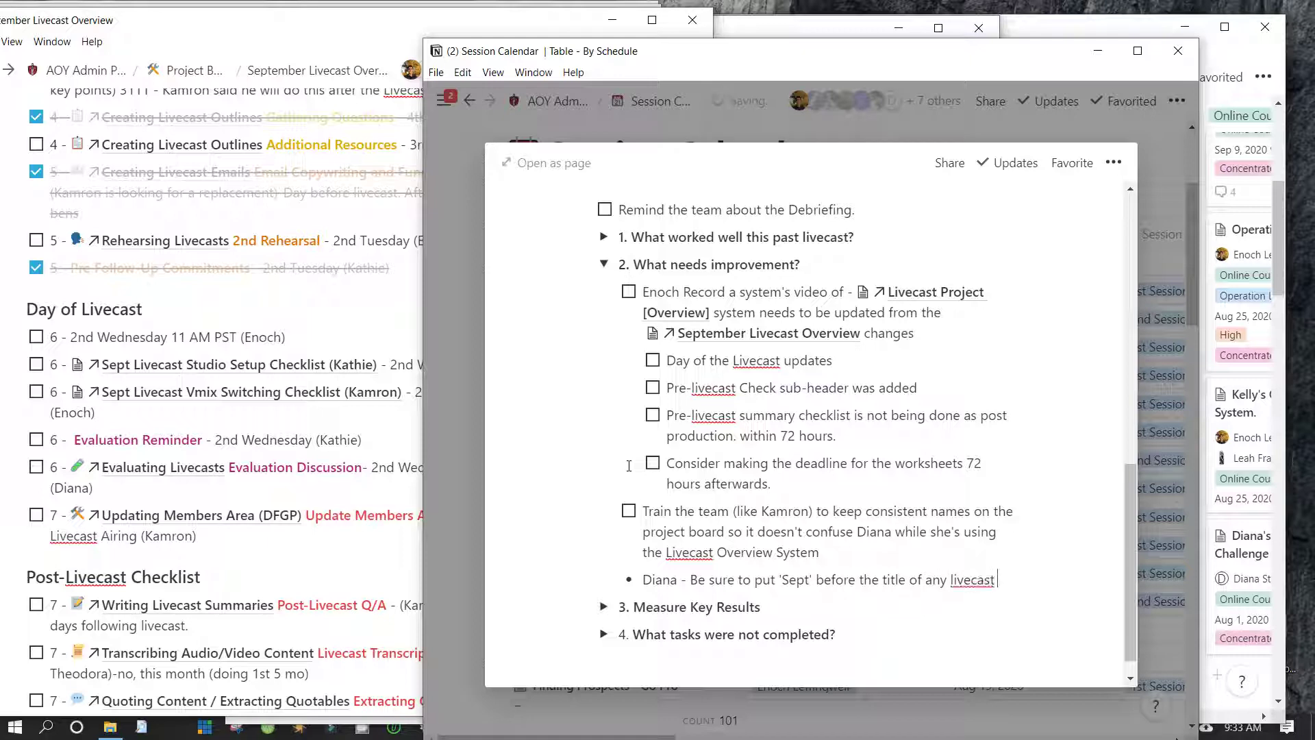
type("step.")
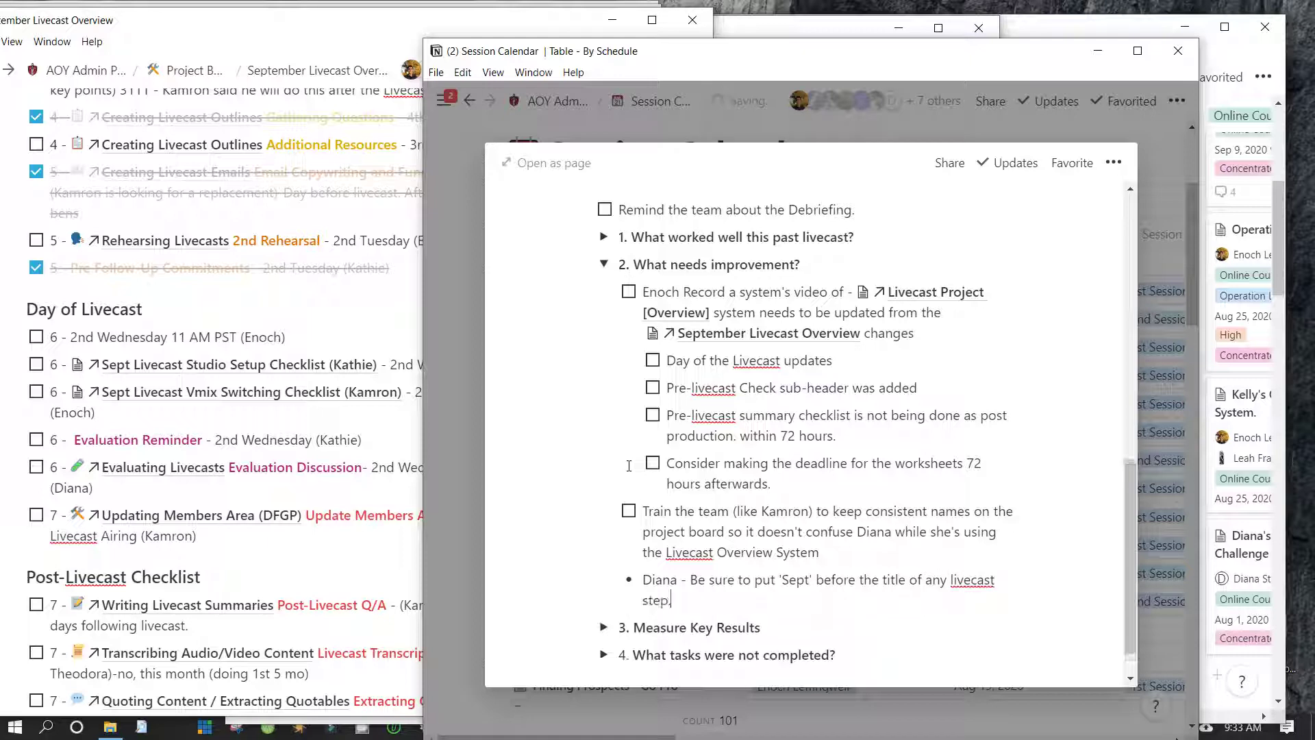
Compare the September Livecast Overview with the debriefing notes, ending on the Overview
scroll(629, 466, "down", 1)
left_click(294, 381)
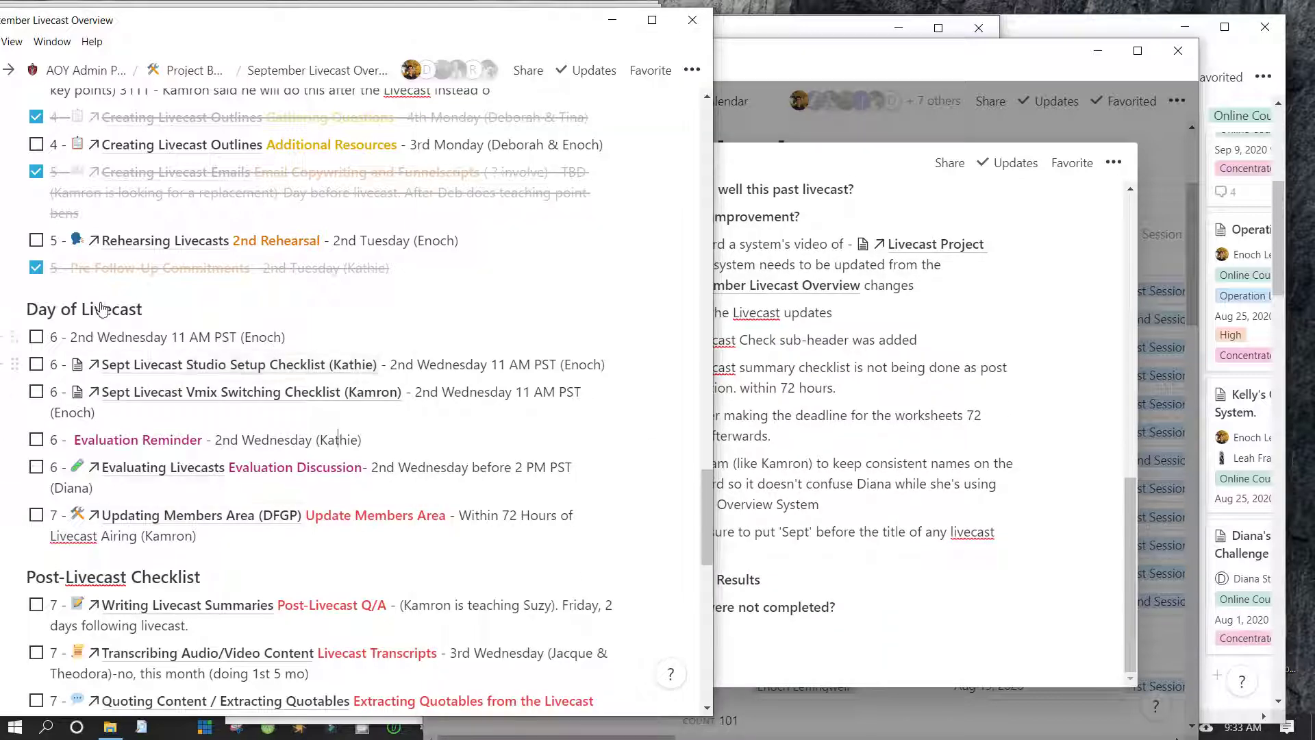
scroll(138, 356, "down", 3)
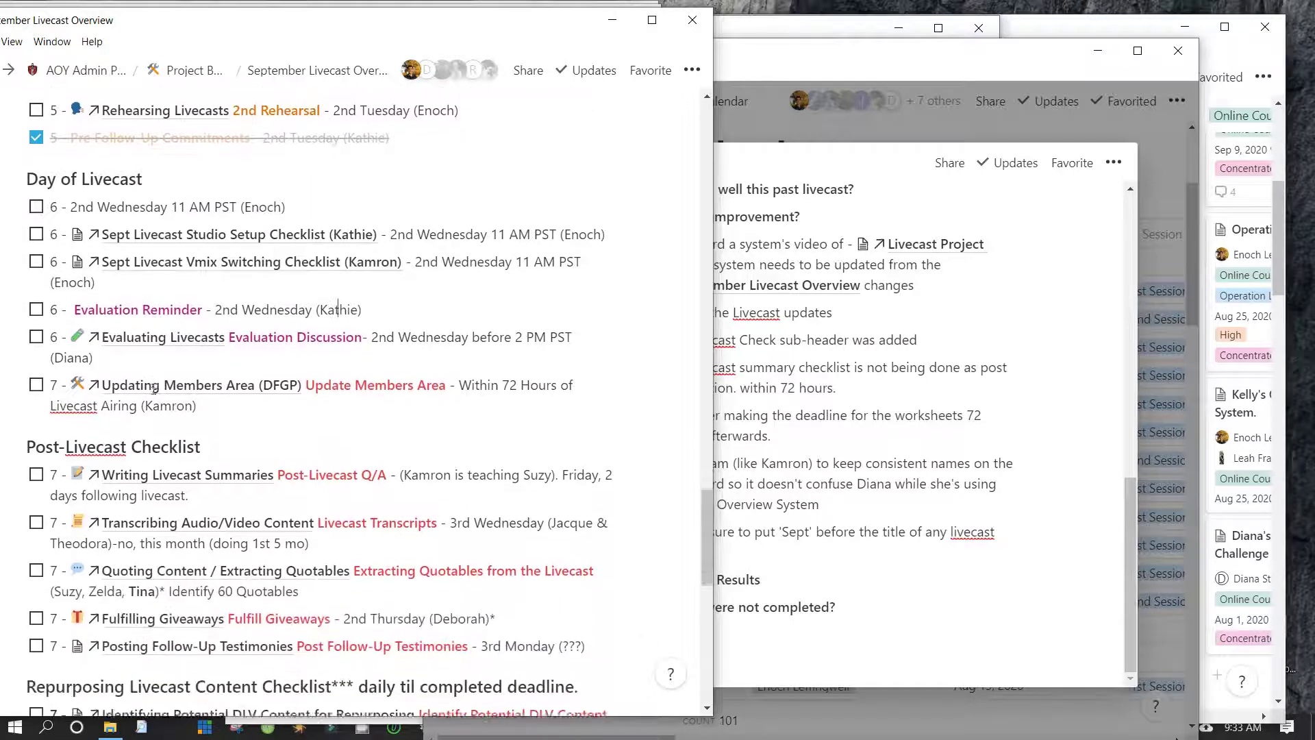
scroll(154, 390, "up", 4)
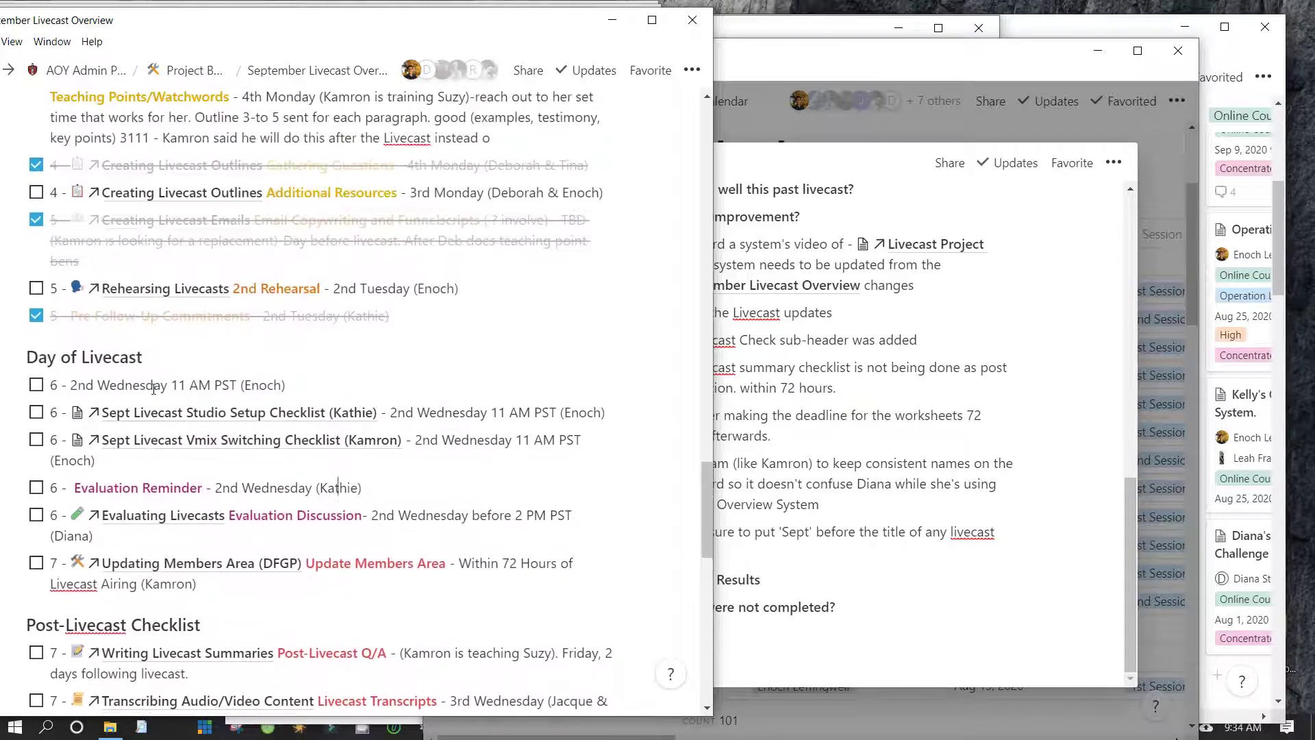
key("alt+Tab")
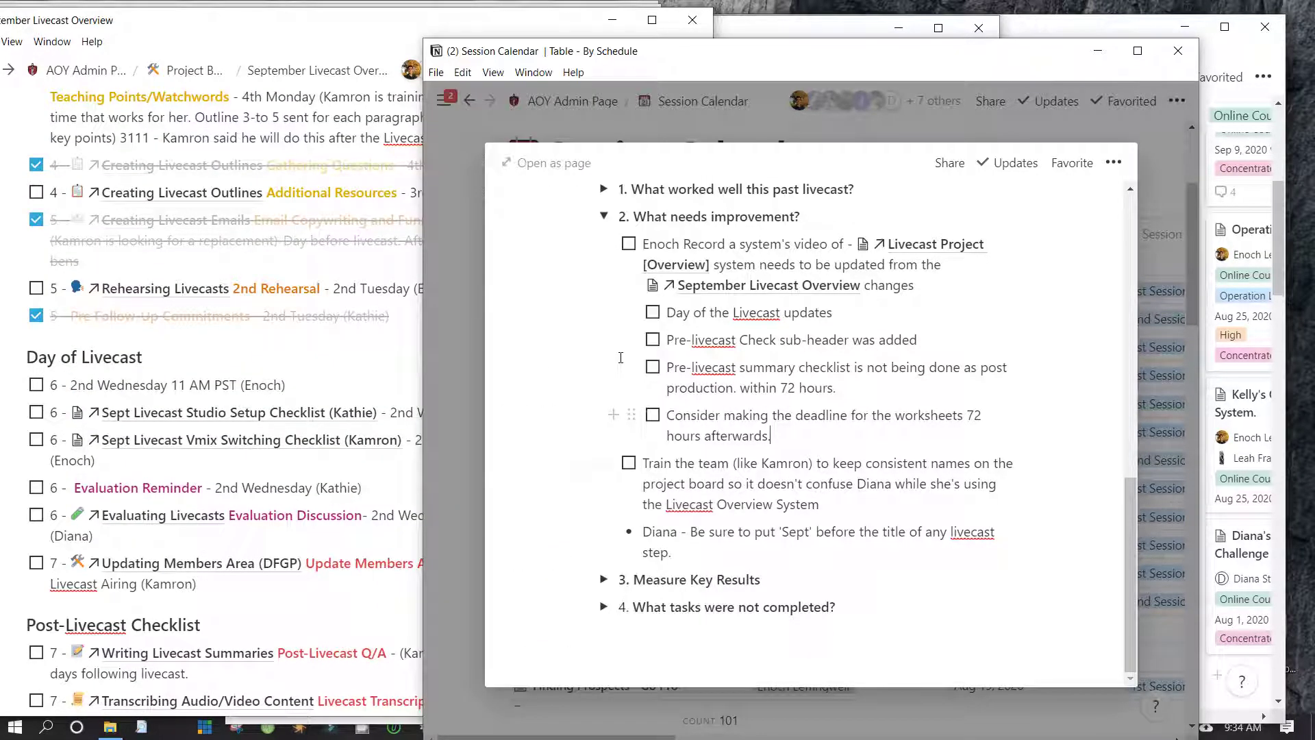
scroll(620, 358, "up", 10)
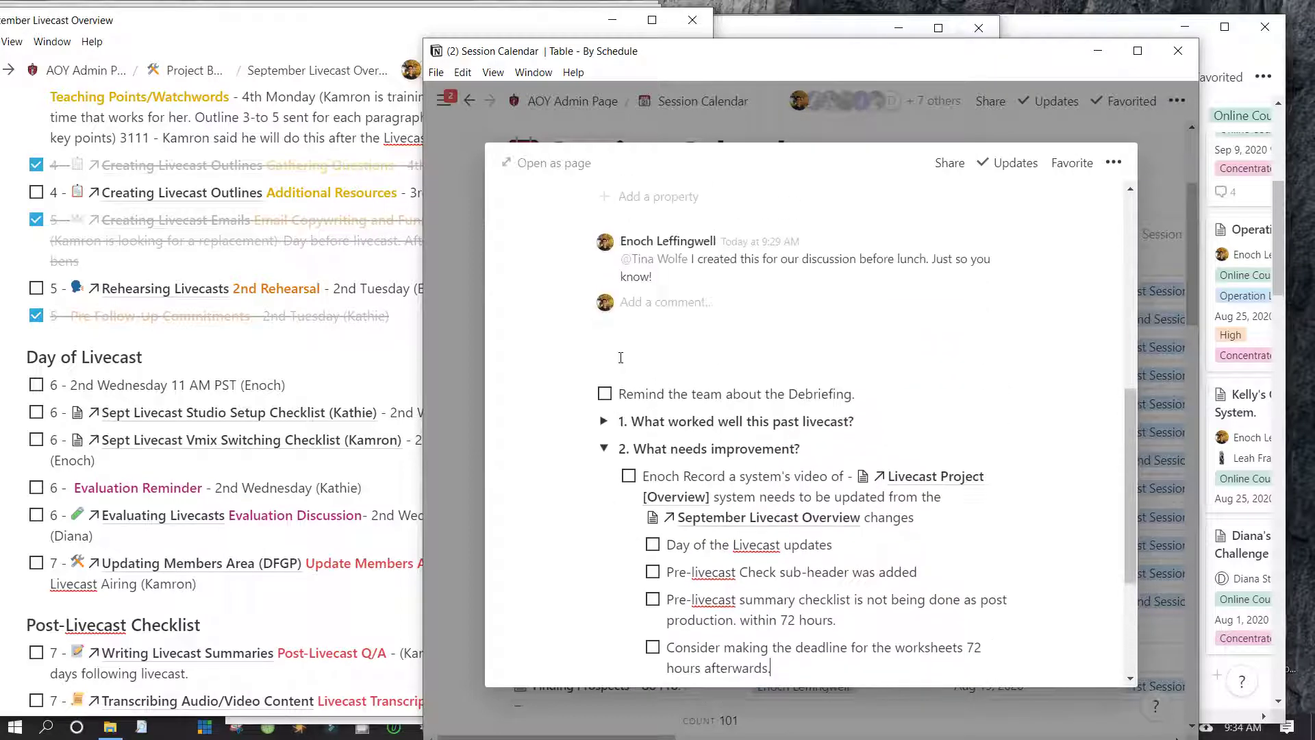
scroll(621, 358, "up", 1)
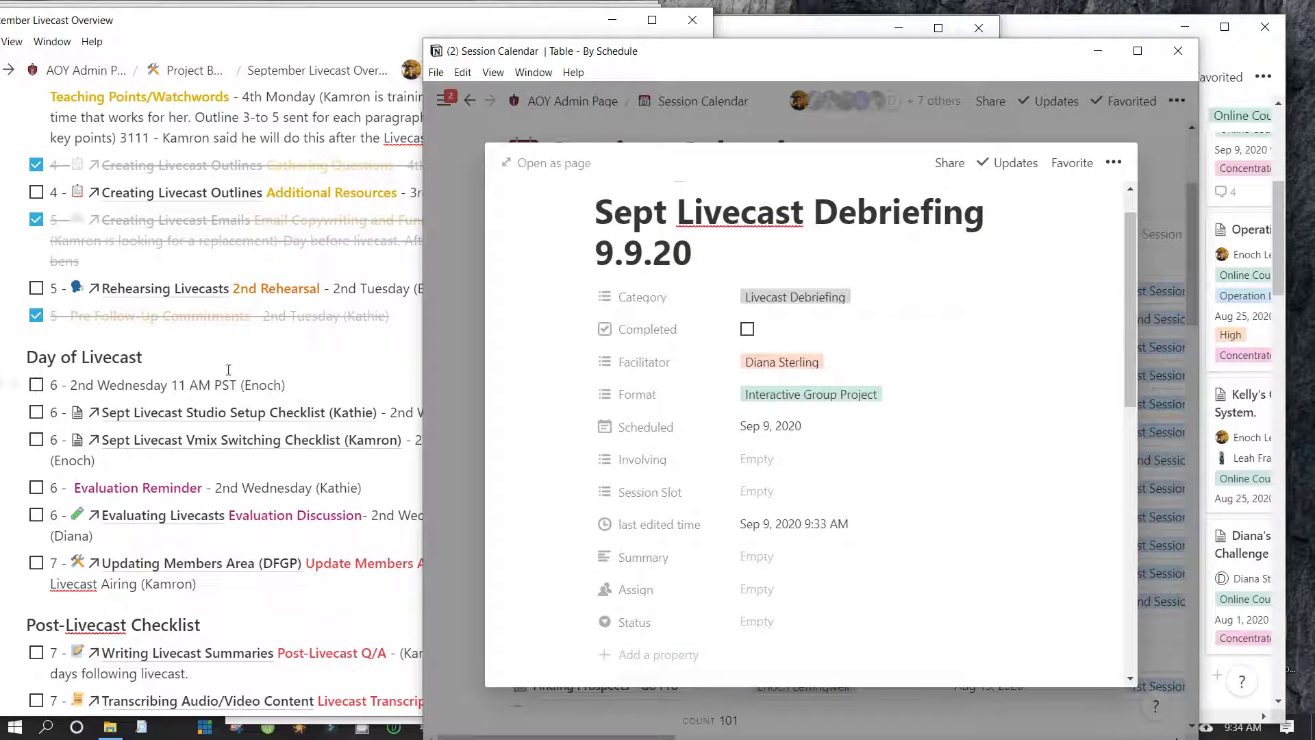
key("alt+Tab")
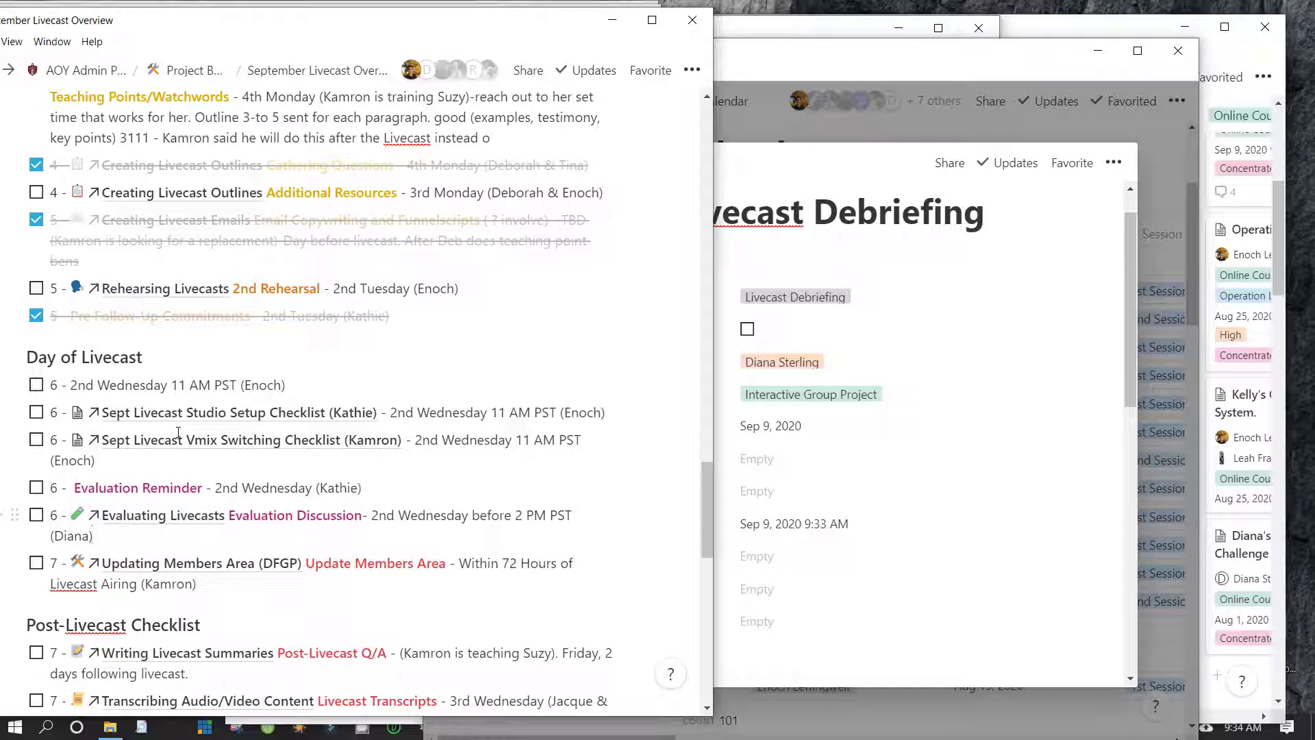
Add a step 7 to-do linking Sept Livecast Debriefing 9.9.20, followed by the facilitator's name in parentheses
key("Return")
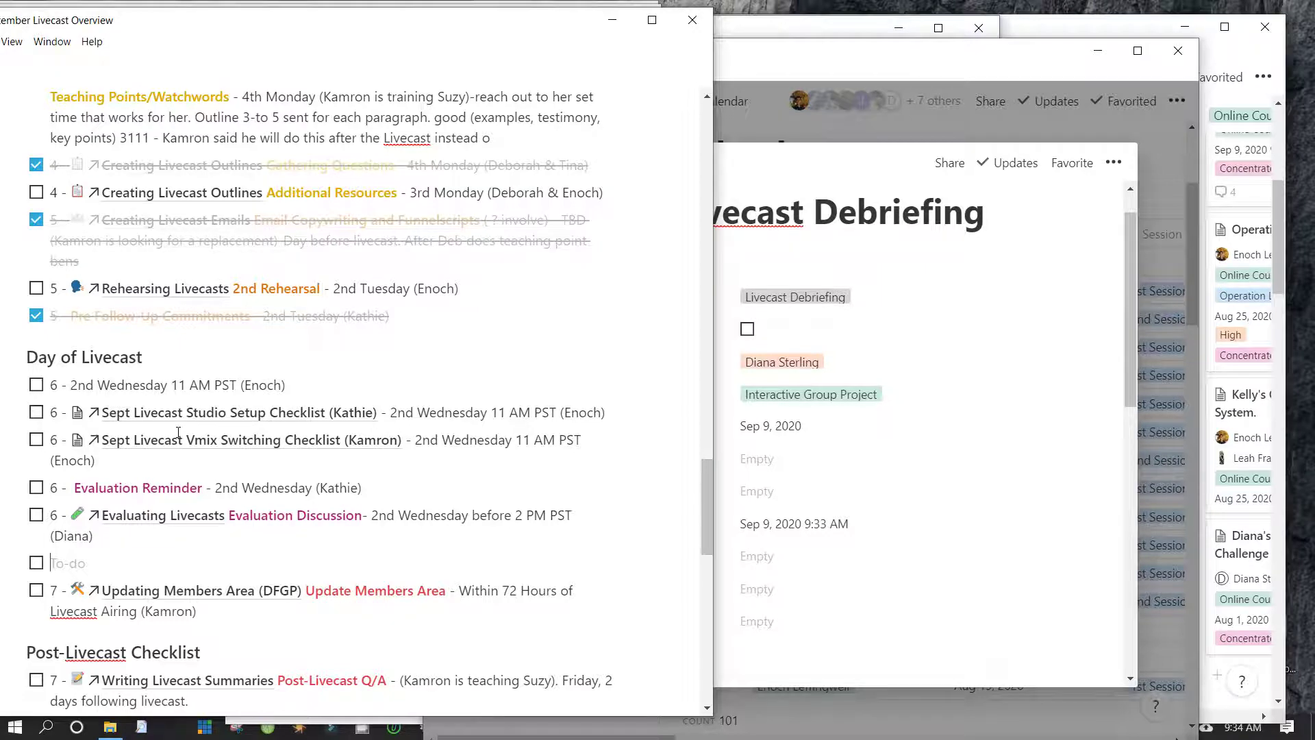
scroll(178, 433, "down", 3)
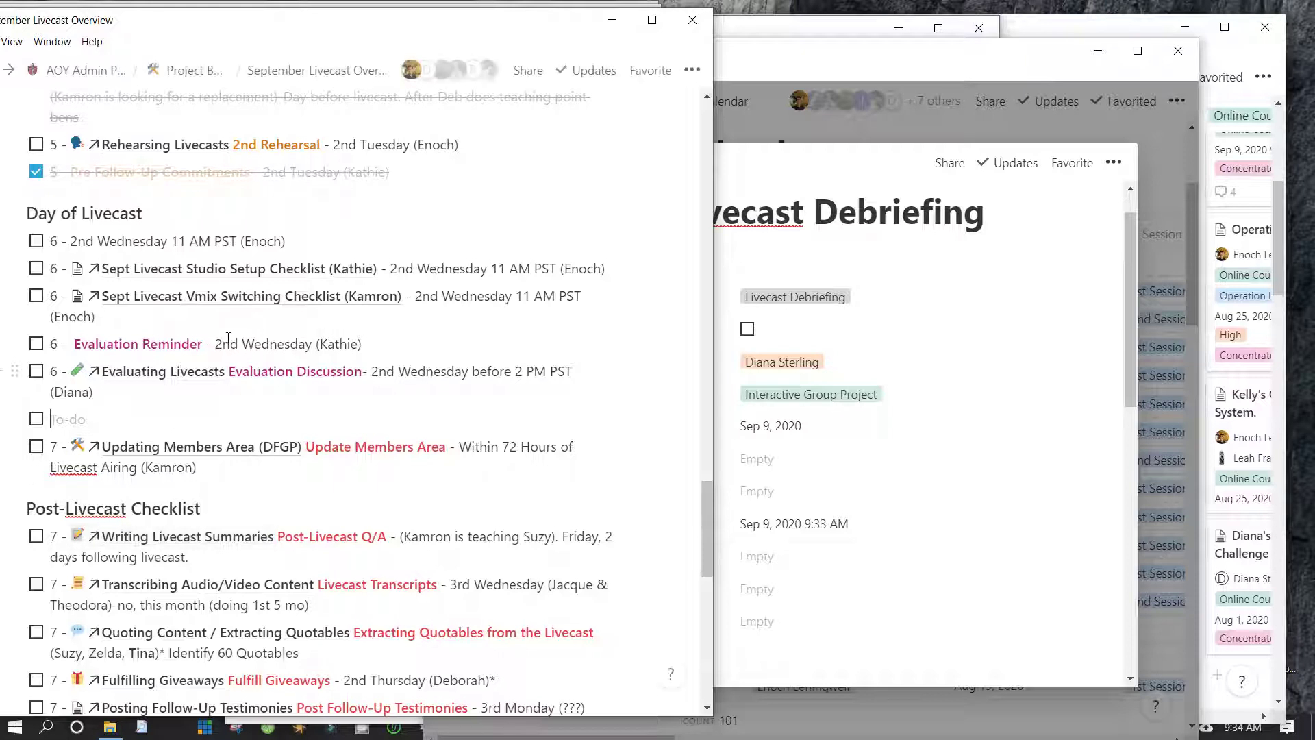
type("7 - ")
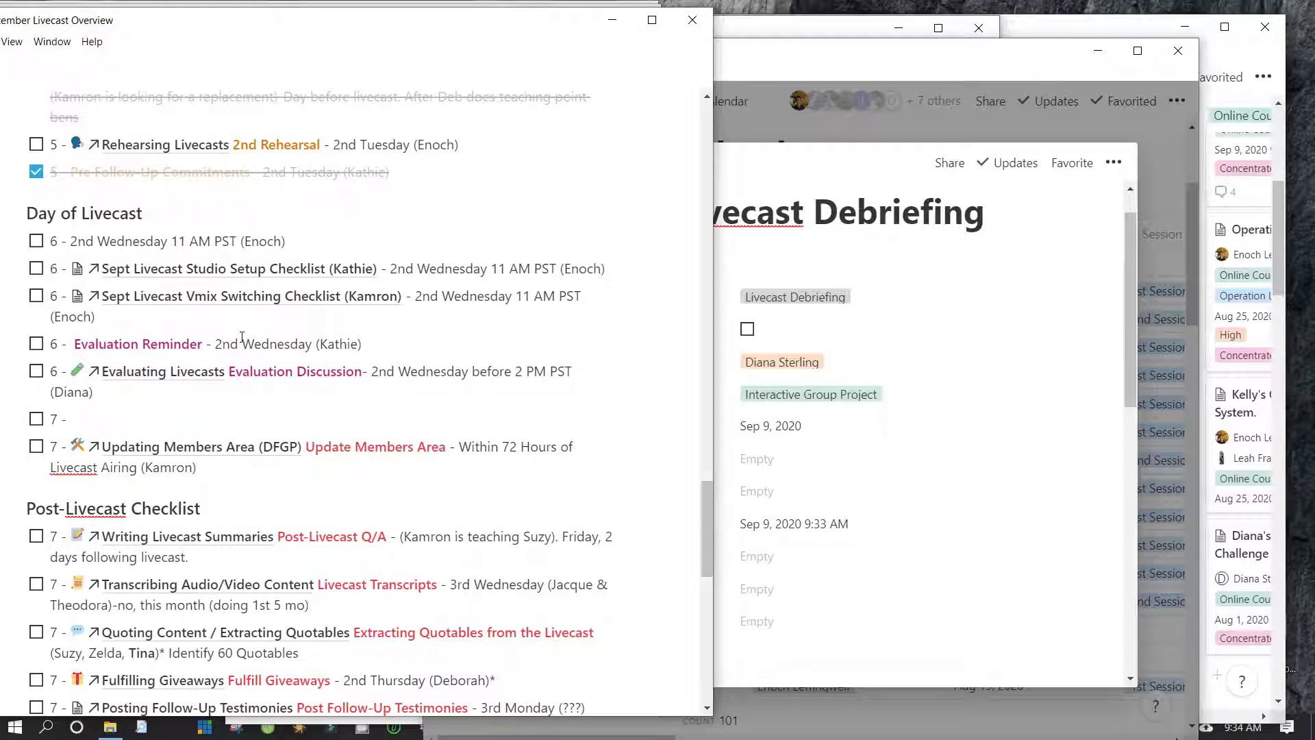
type("@")
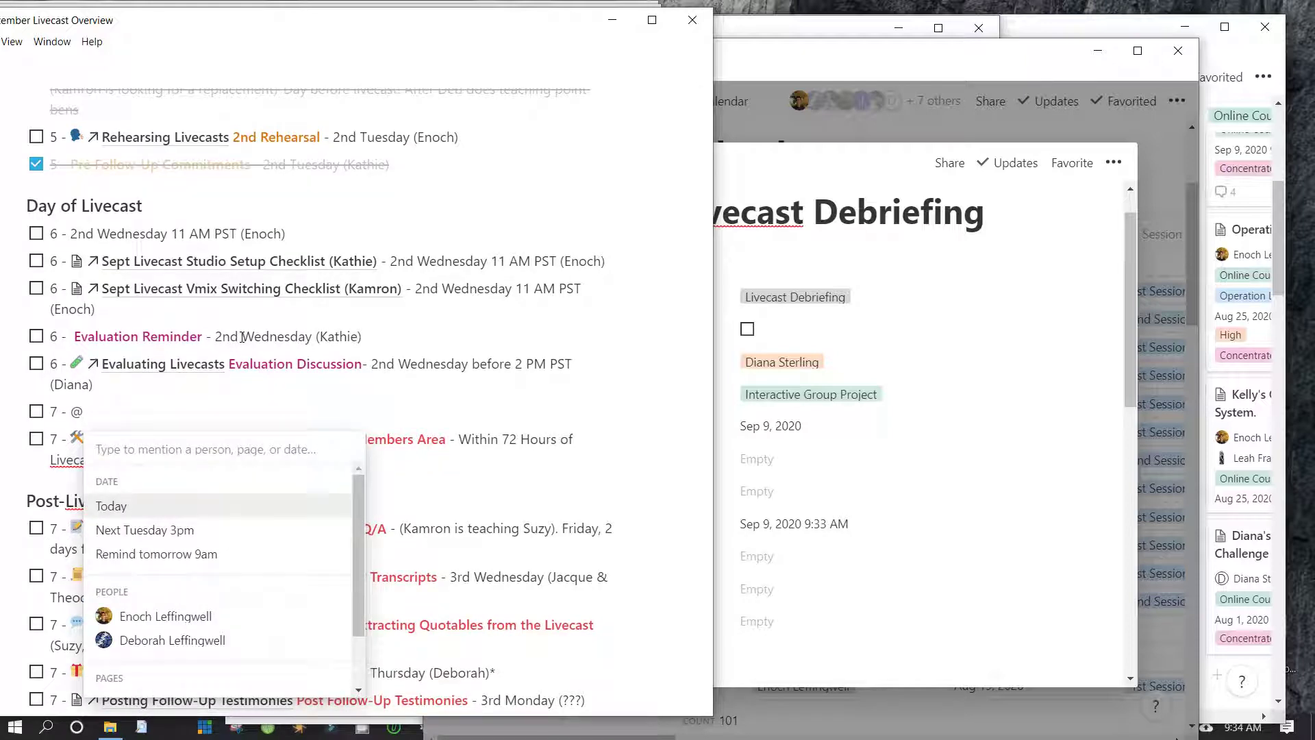
type("Sept Li")
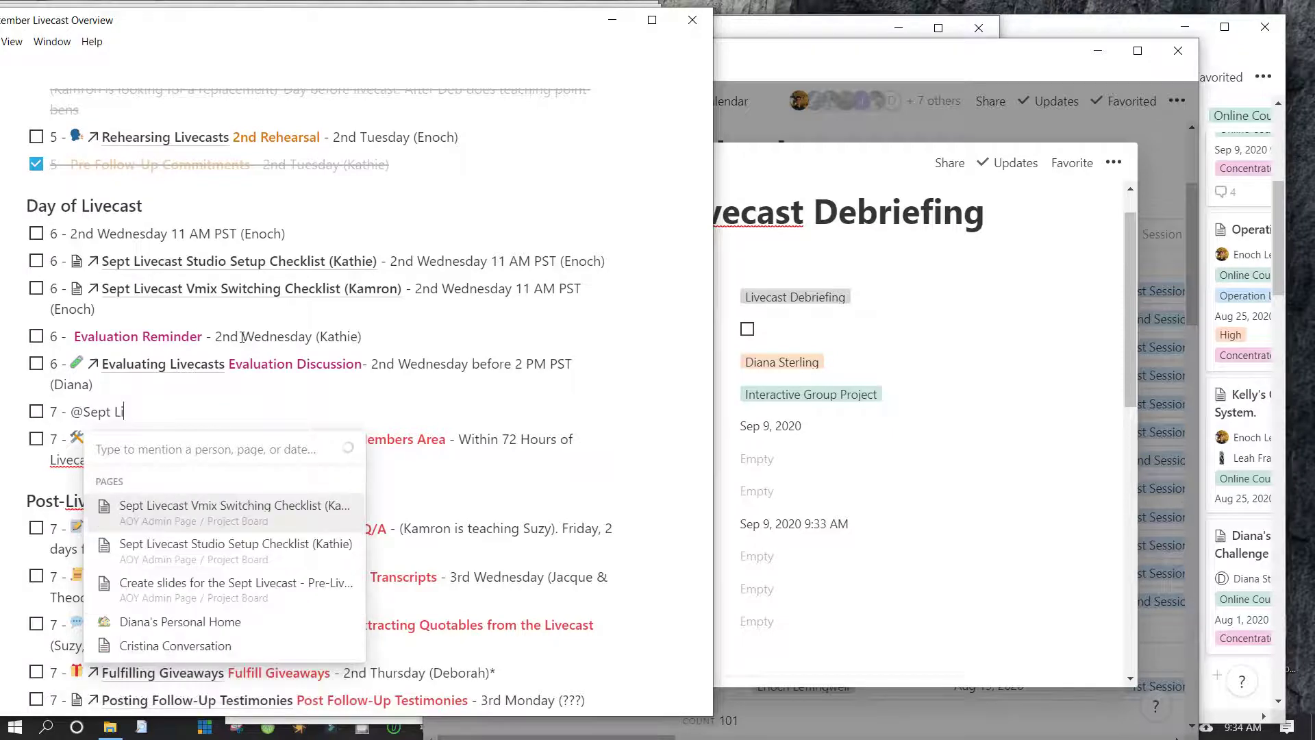
type("vecast De")
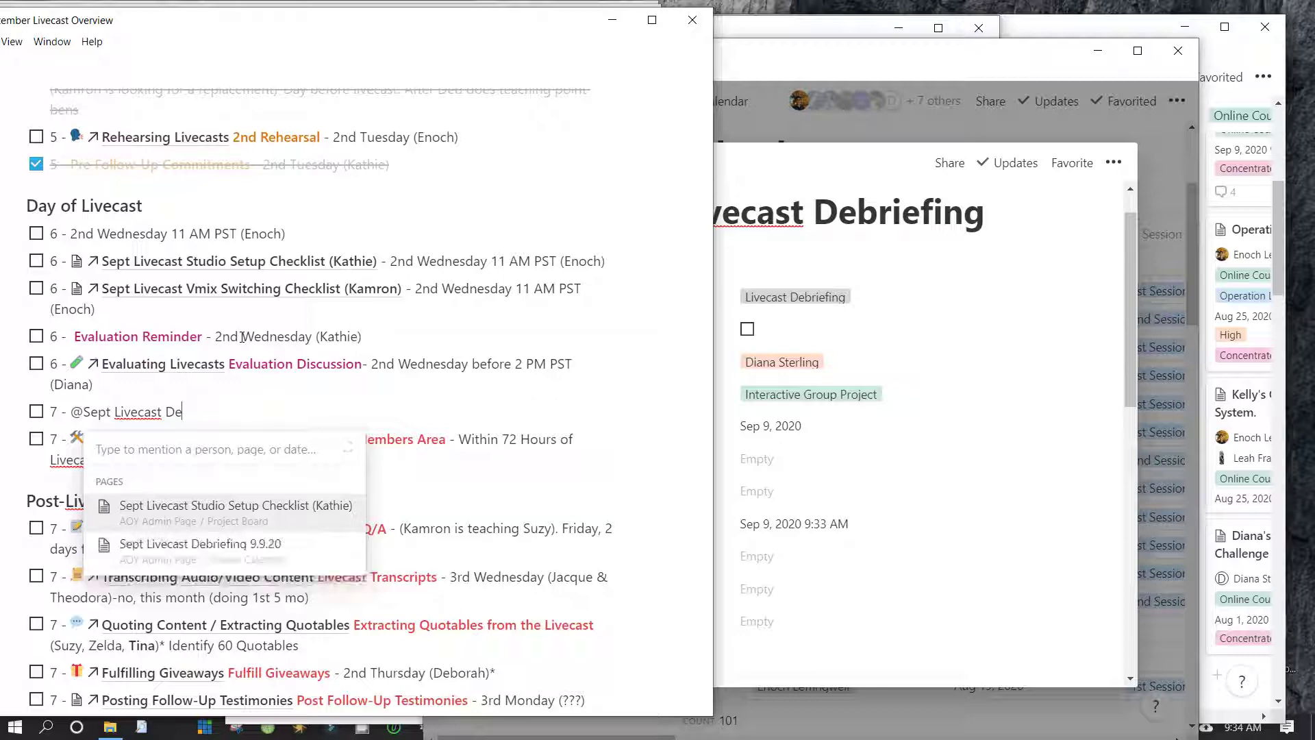
key("Down")
key("Return")
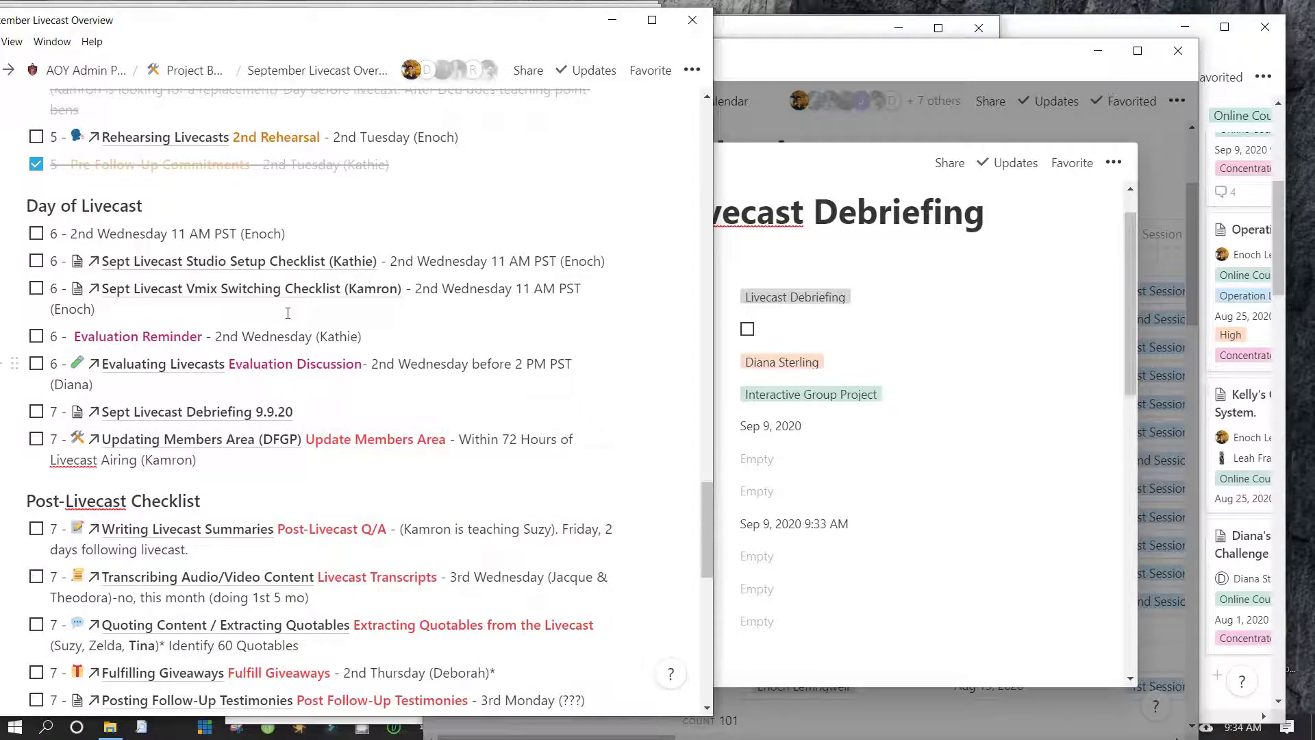
type("(Diana")
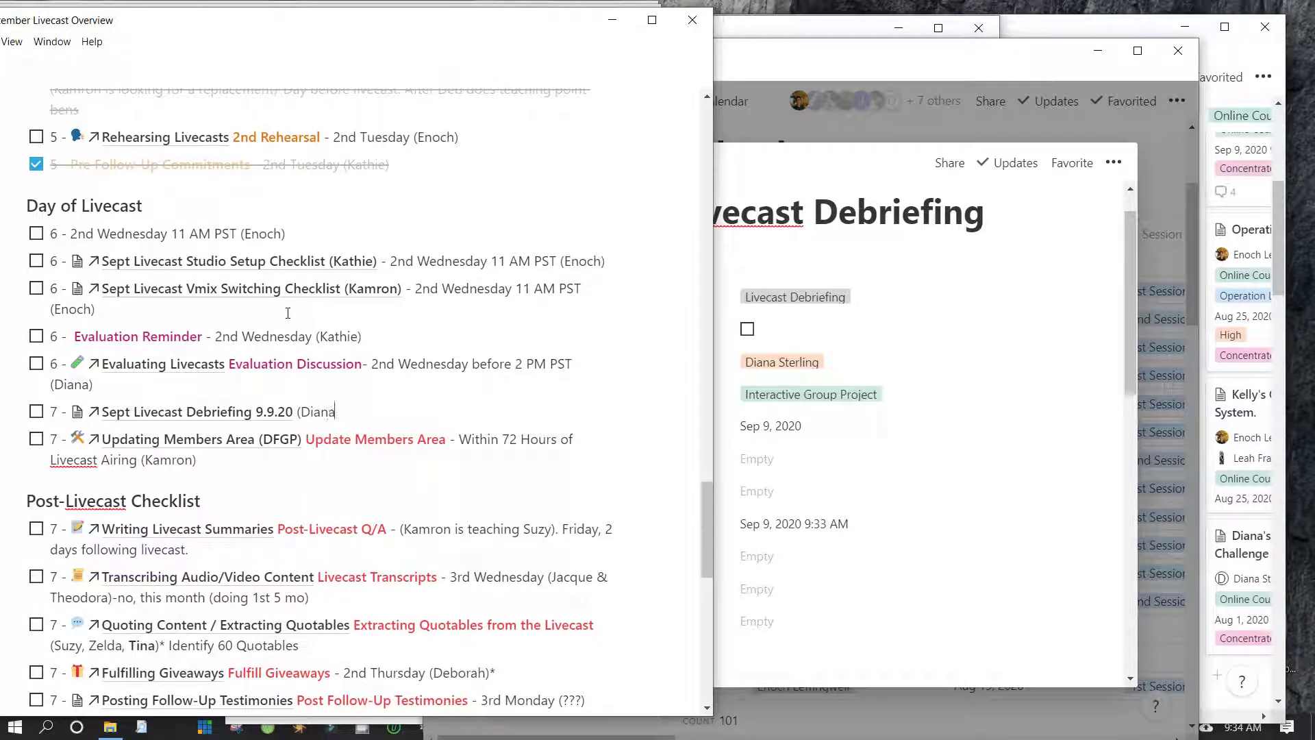
type(")")
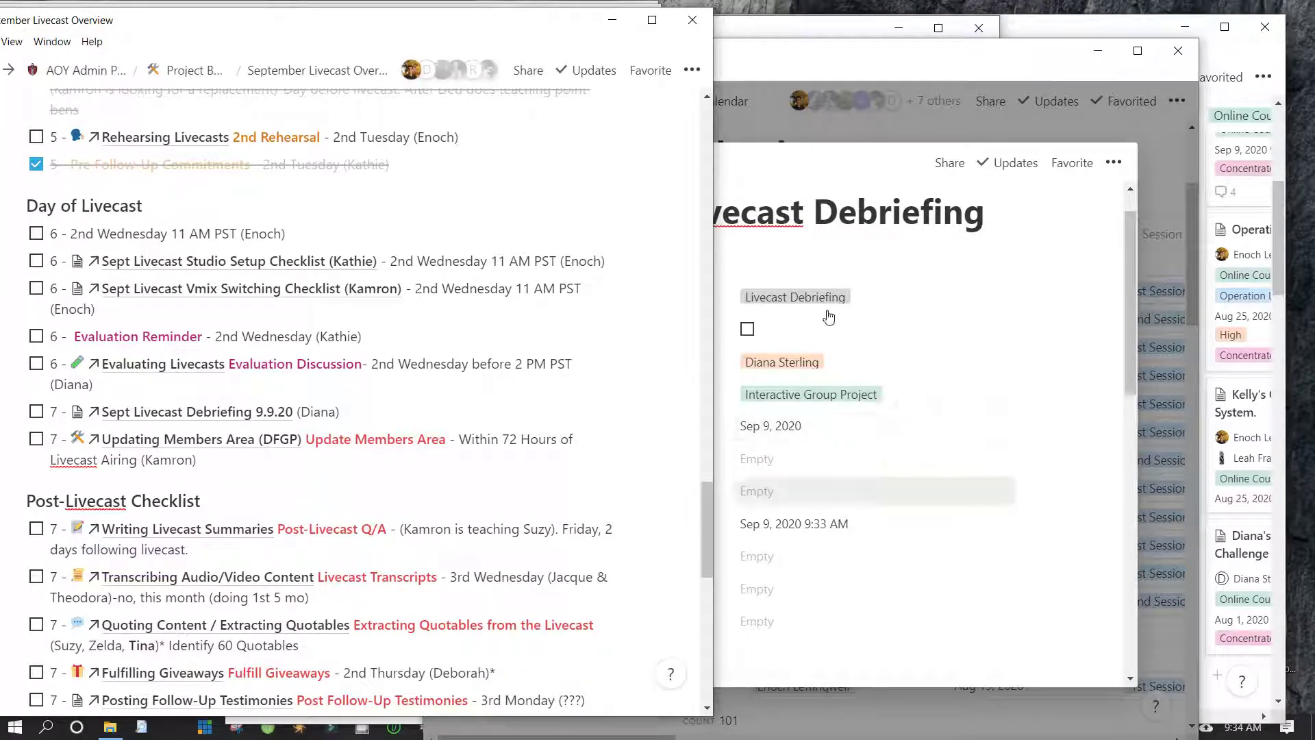
left_click(906, 285)
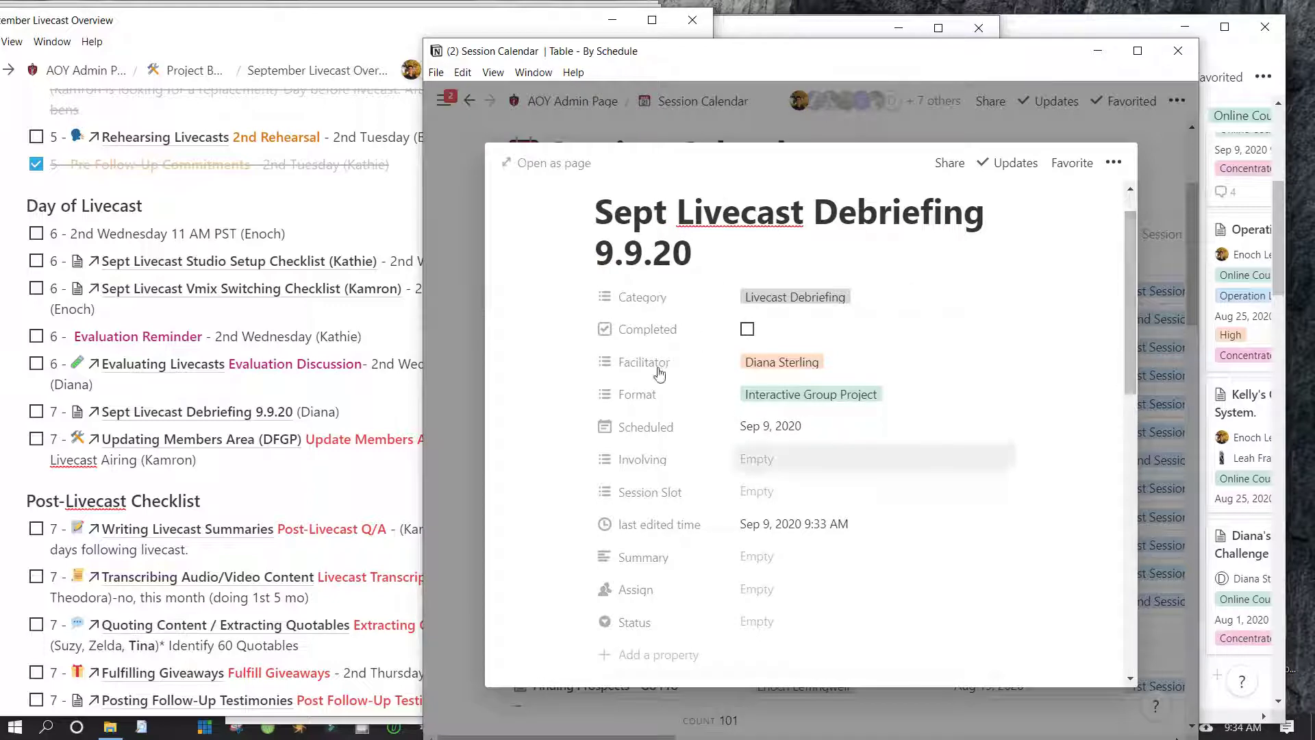
scroll(660, 368, "down", 10)
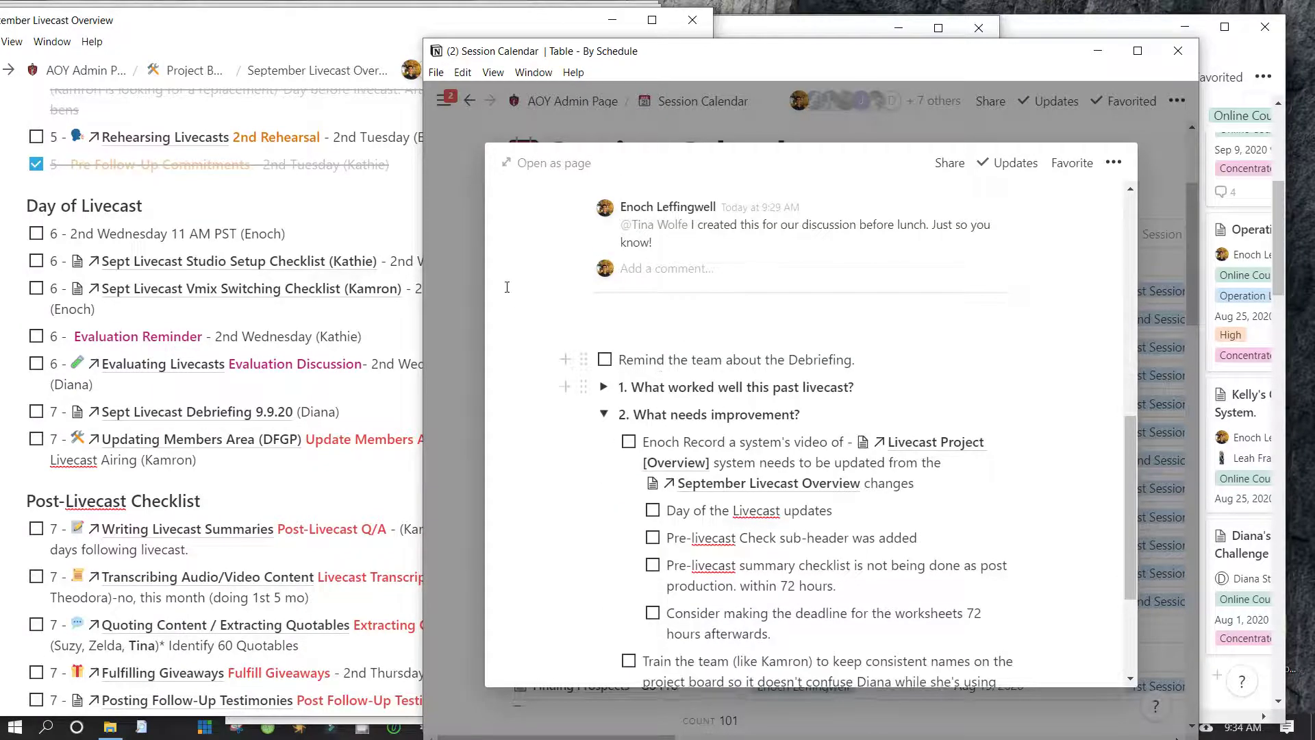
scroll(668, 288, "down", 3)
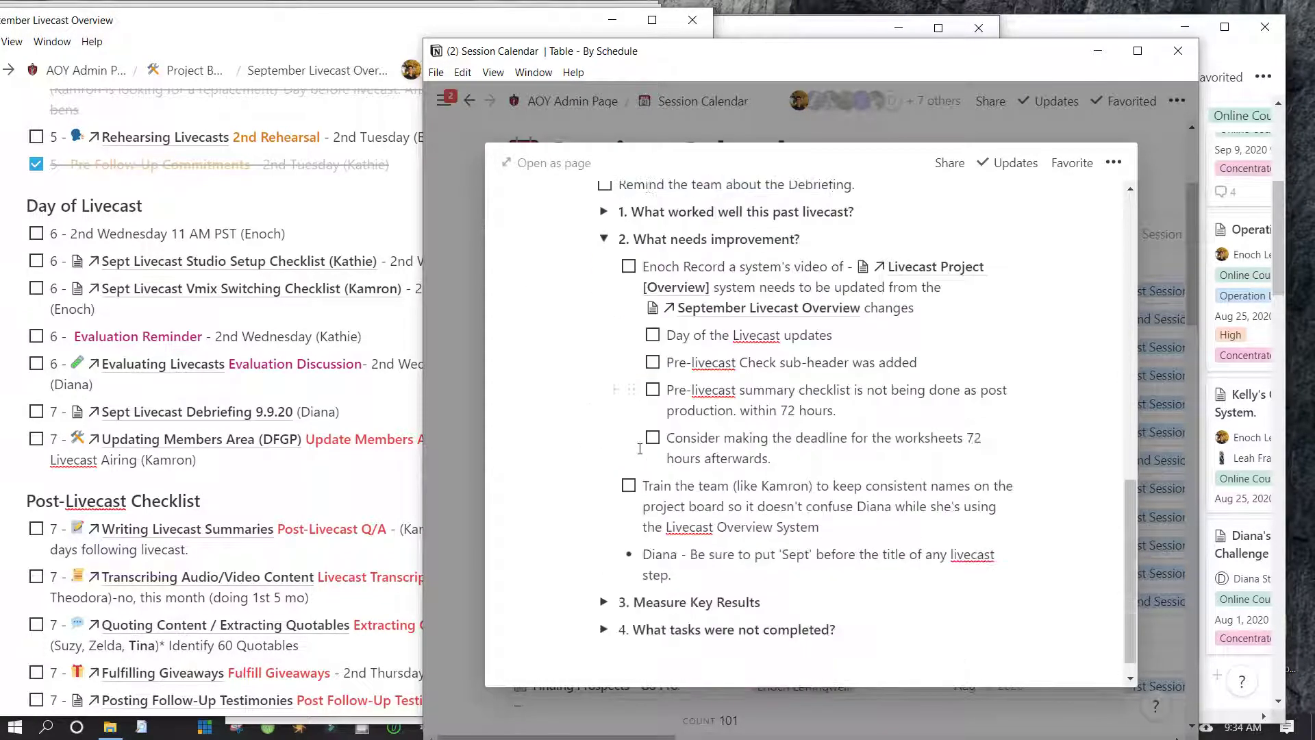
scroll(639, 449, "up", 3)
scroll(639, 449, "up", 1)
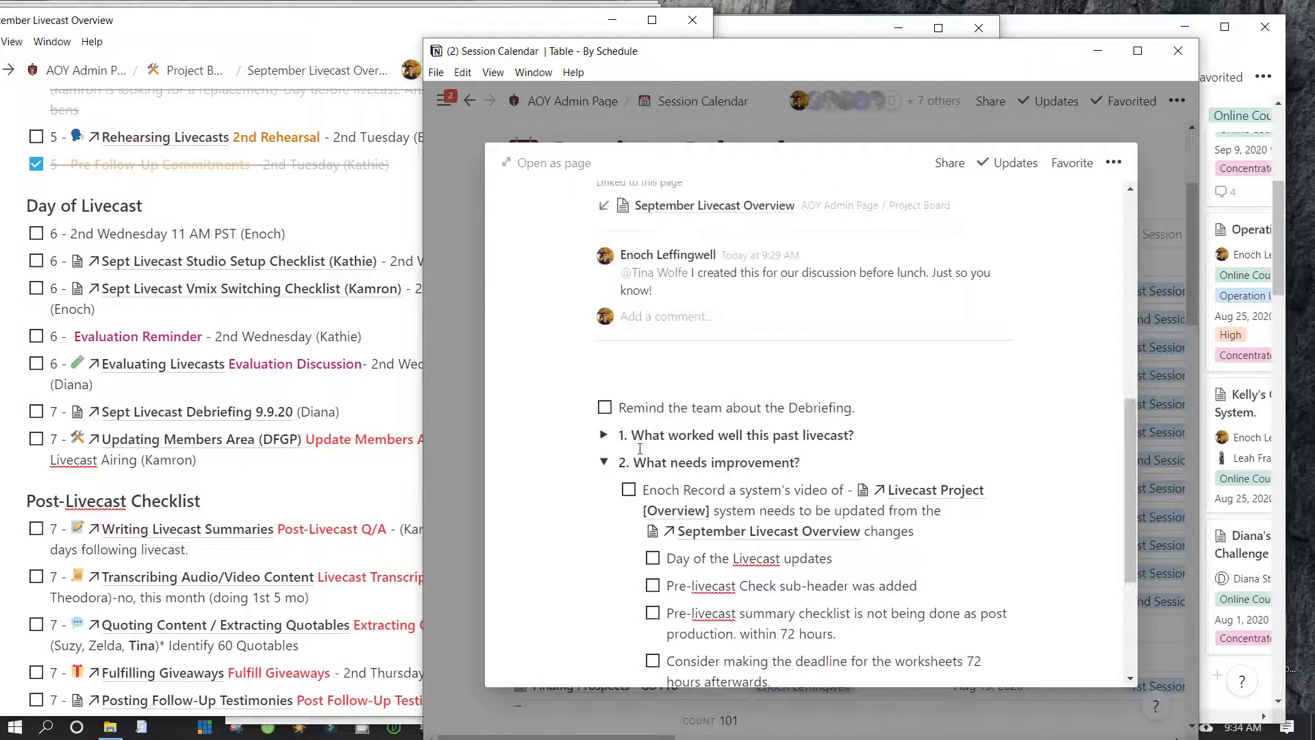
scroll(640, 449, "up", 3)
scroll(639, 449, "down", 6)
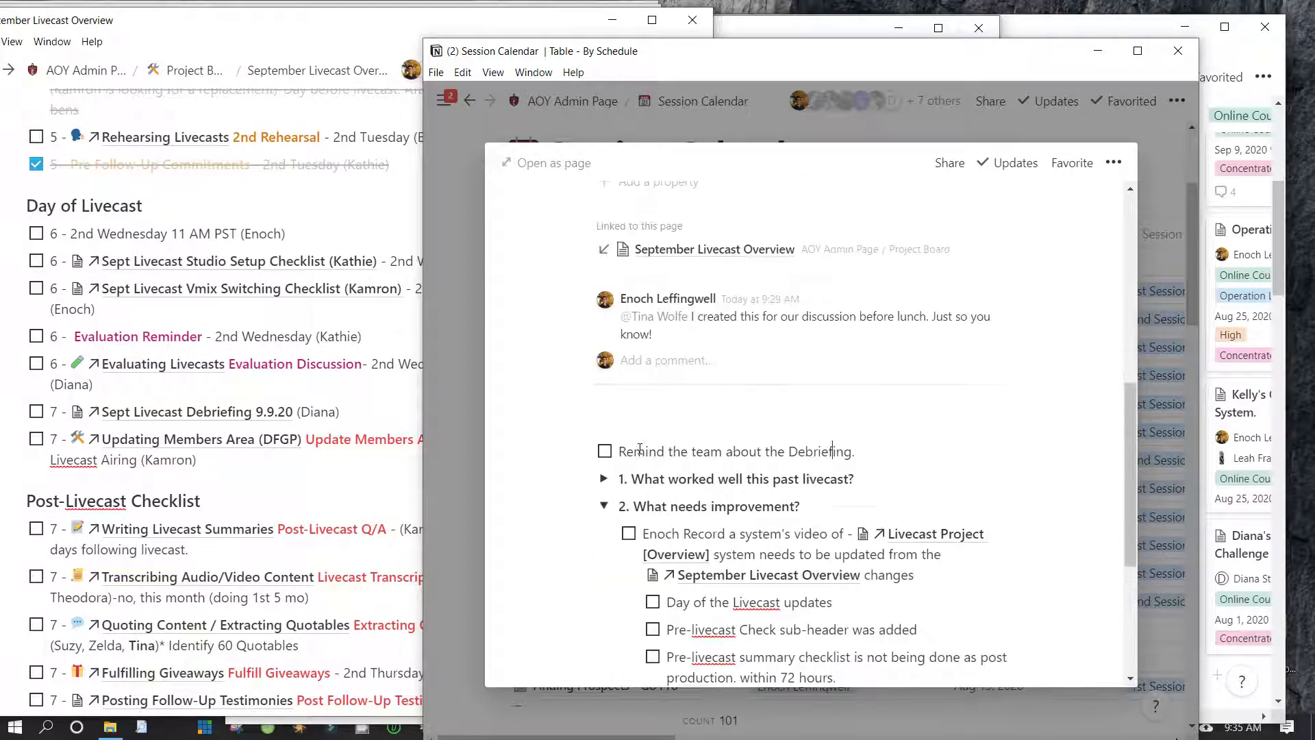
scroll(639, 448, "up", 5)
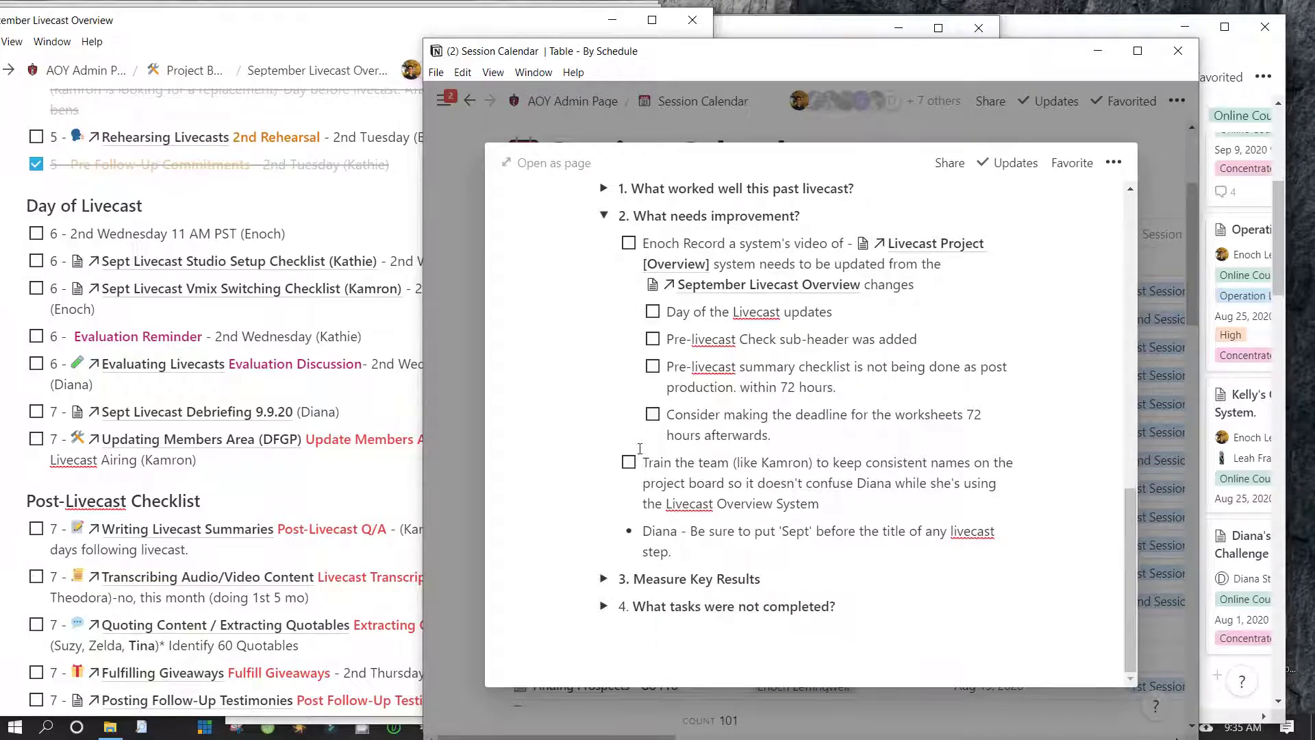
left_click(280, 330)
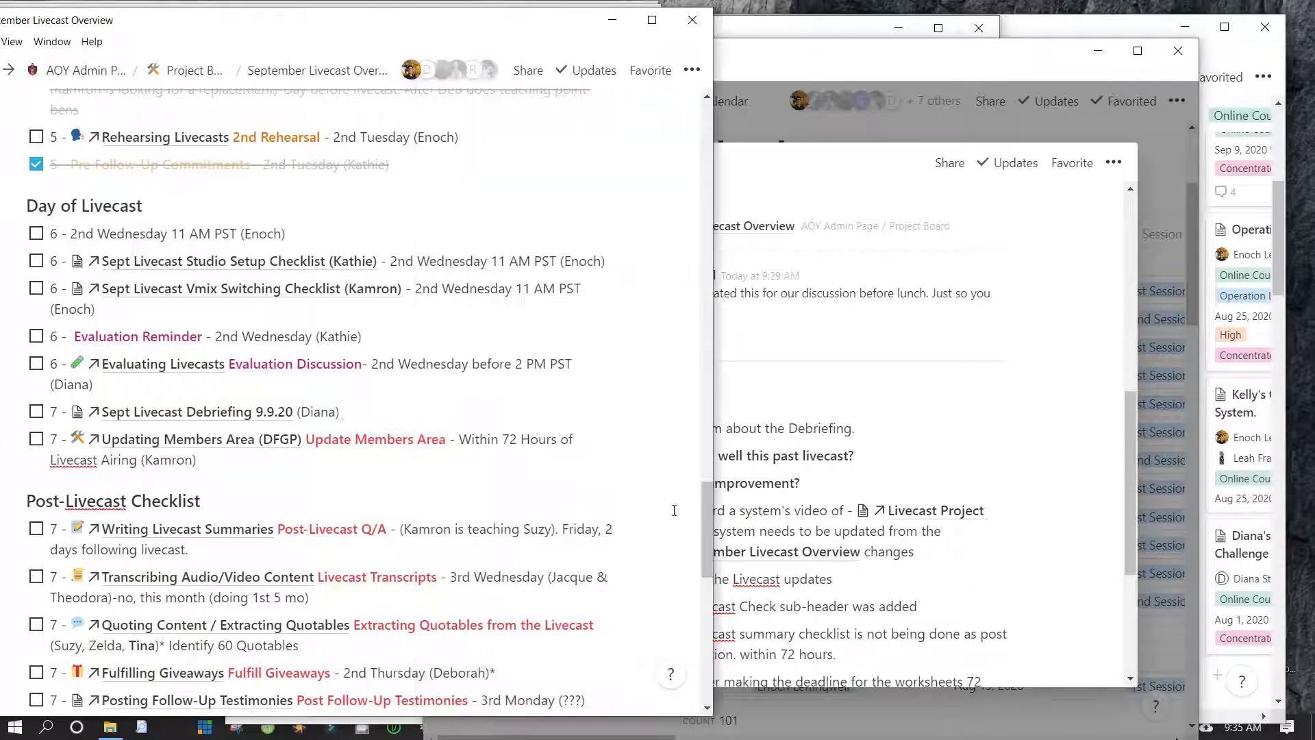
left_click(754, 480)
scroll(617, 342, "down", 4)
scroll(617, 274, "up", 10)
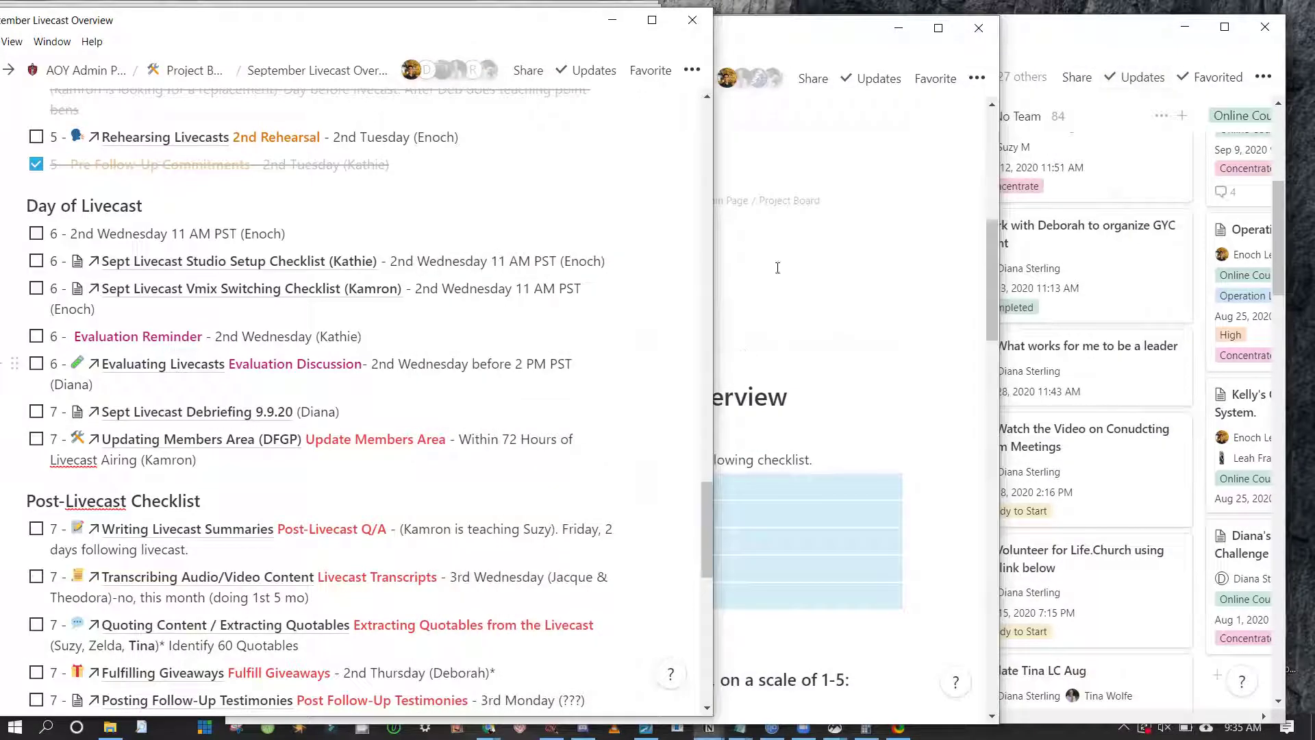
Review the Evaluating Livecasts page's Livecast Evaluation section, expanding and collapsing Insider Feel
left_click(774, 267)
scroll(444, 452, "down", 3)
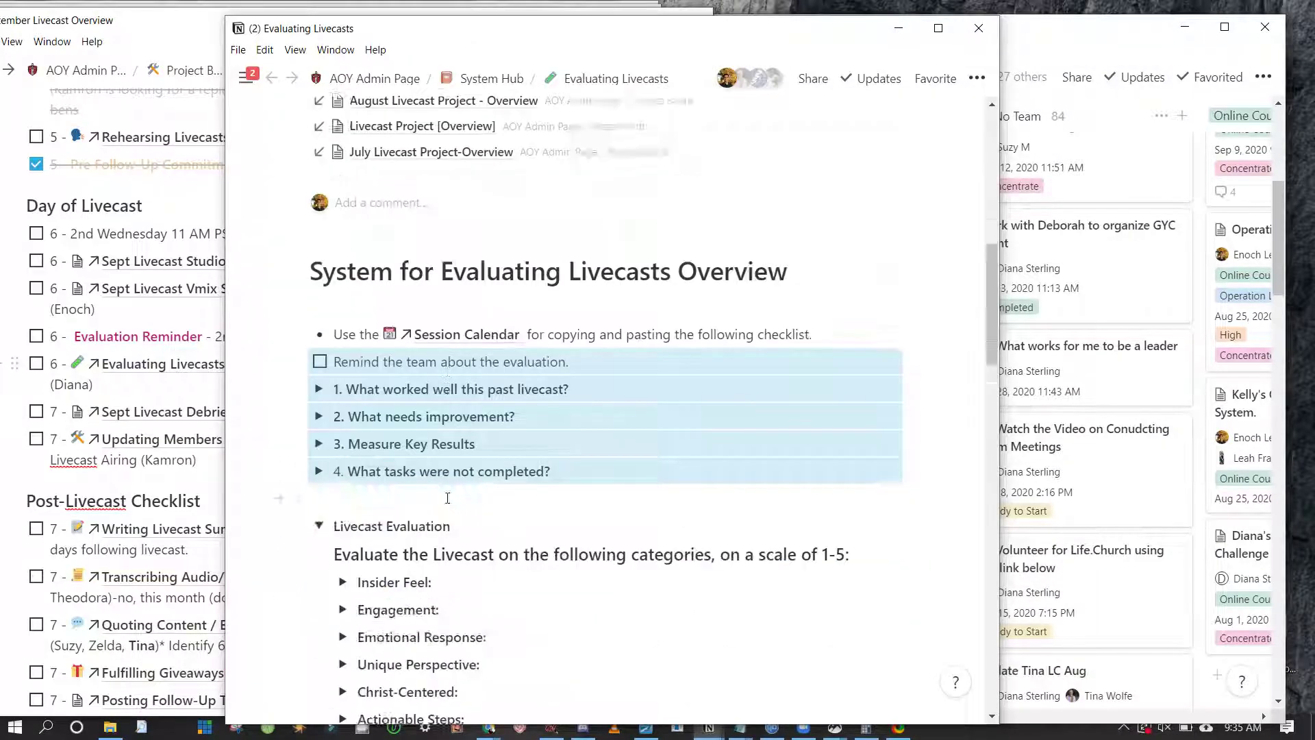
scroll(406, 352, "down", 2)
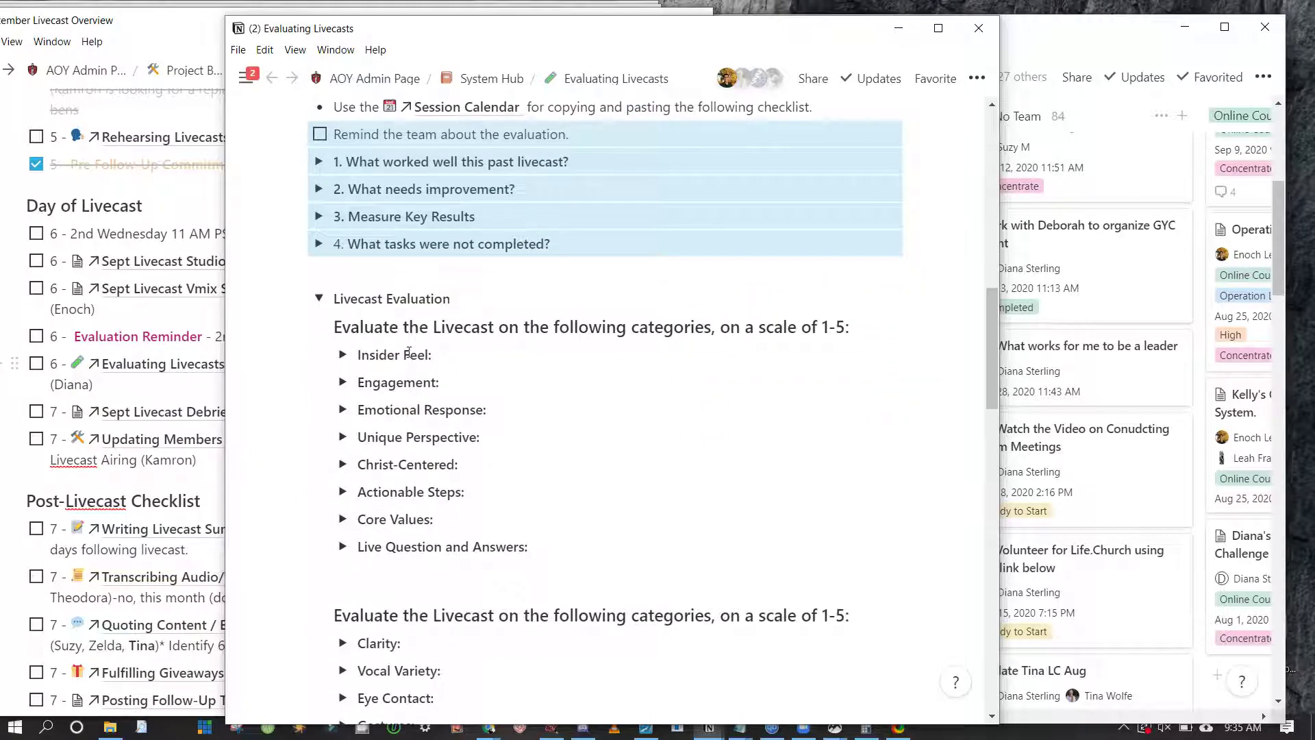
key("Escape")
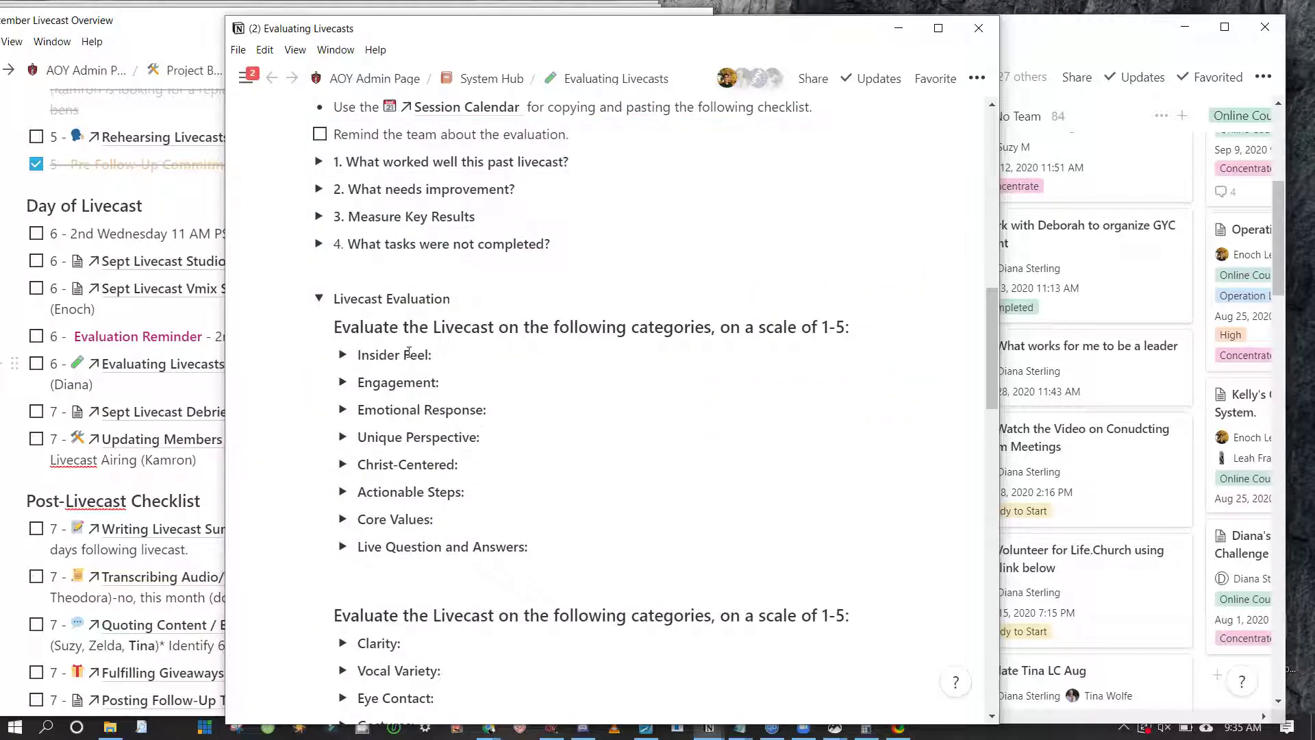
scroll(409, 353, "down", 2)
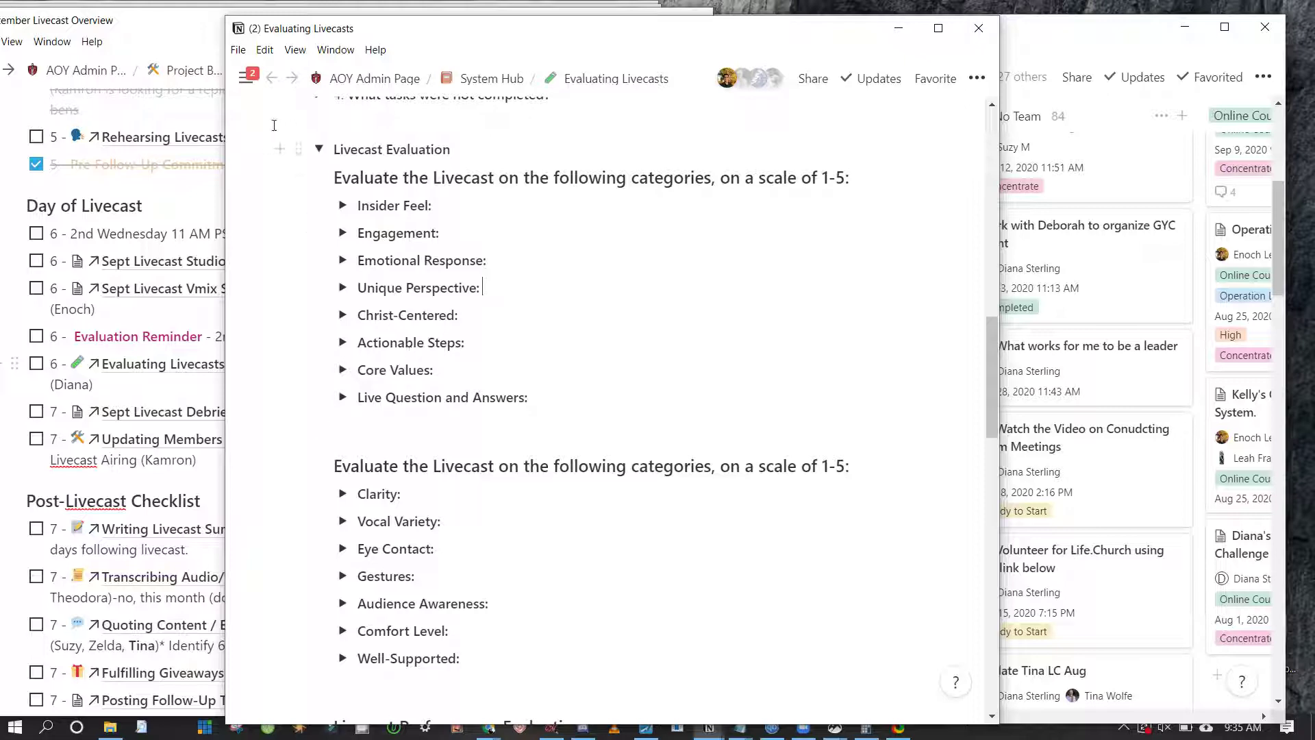
left_click(343, 206)
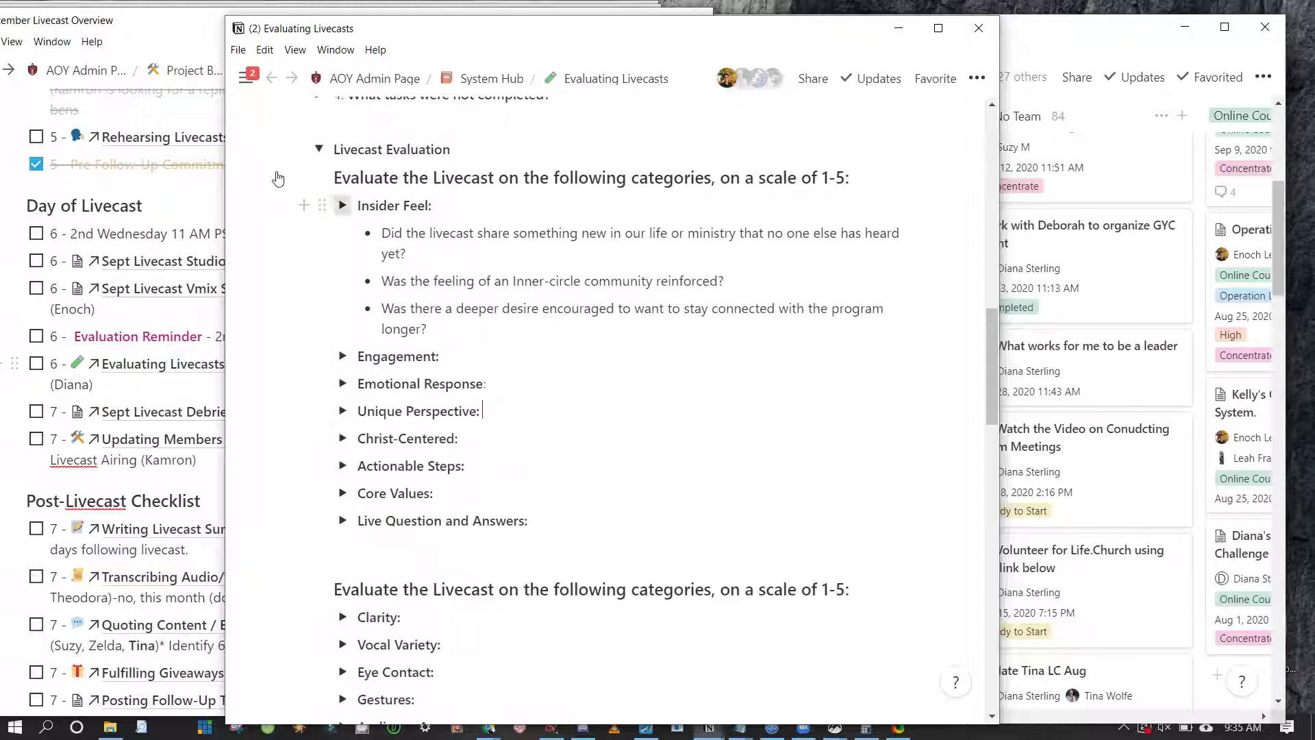
left_click(343, 206)
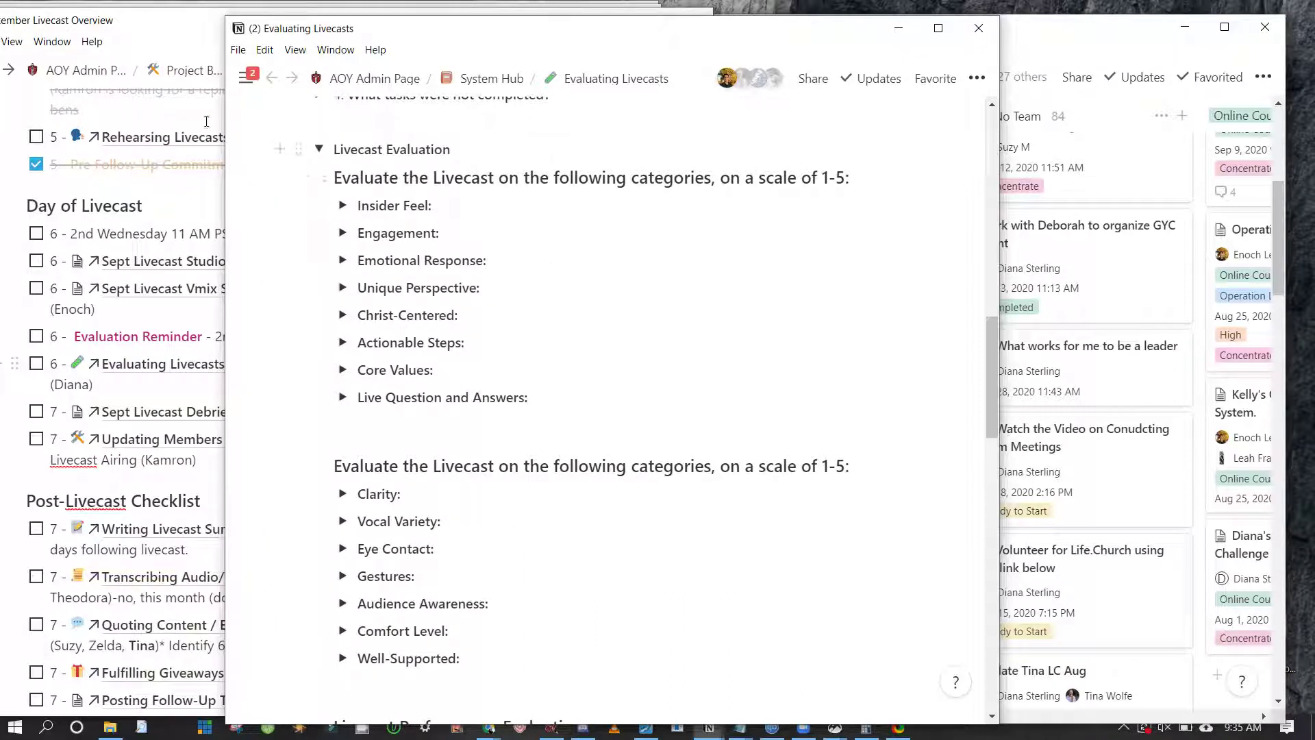
left_click_drag(294, 171, 301, 147)
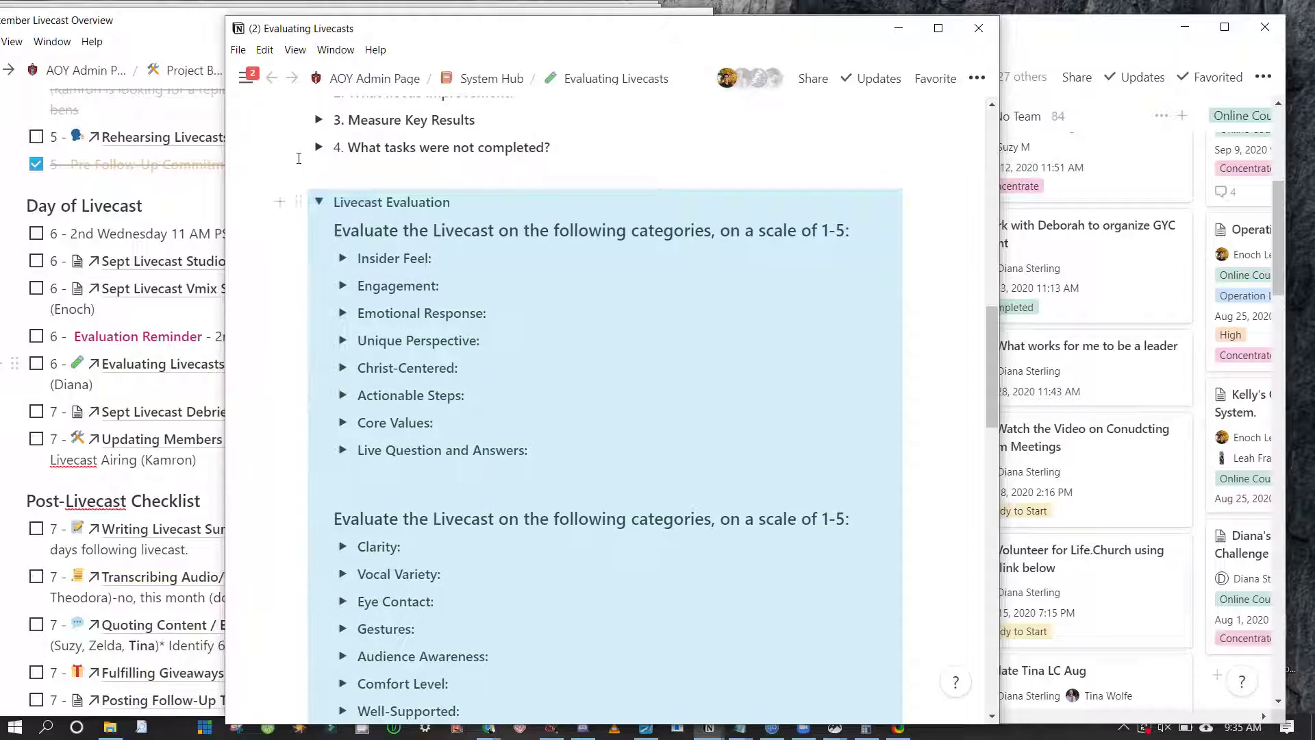
scroll(446, 328, "down", 5)
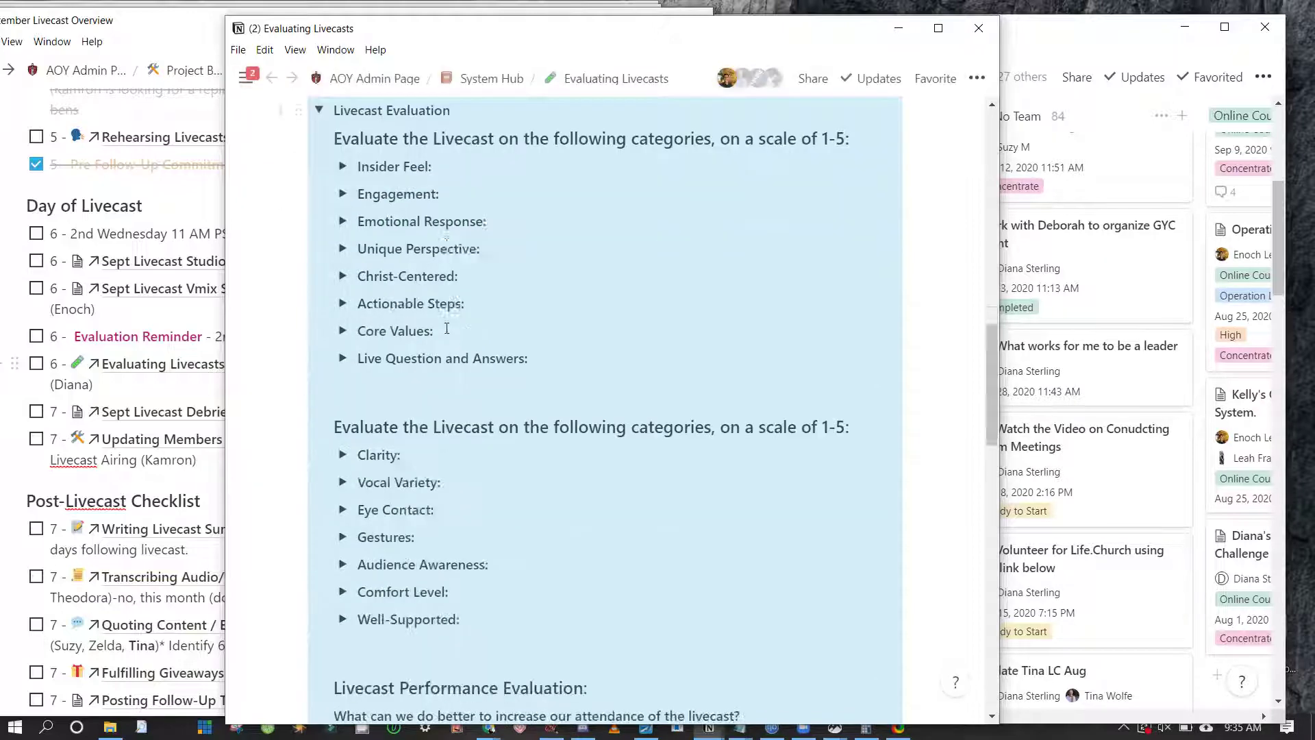
scroll(447, 328, "up", 12)
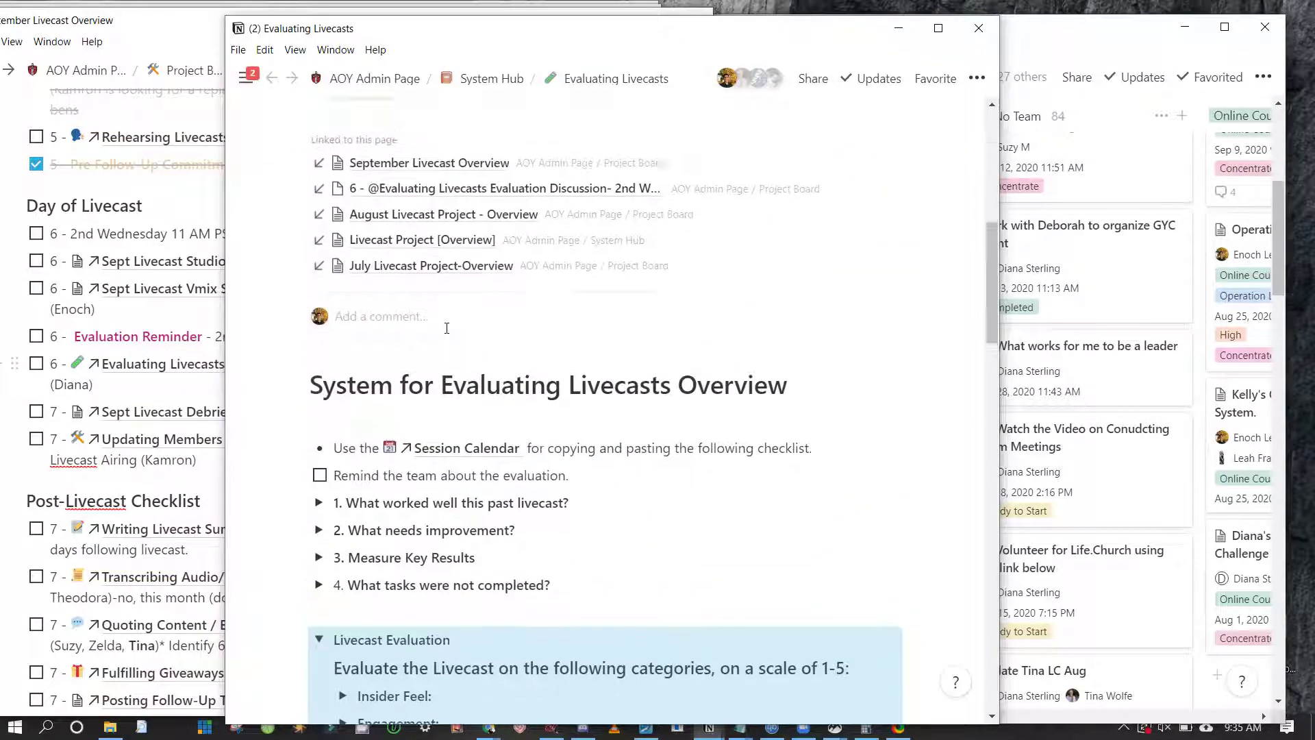
scroll(446, 328, "down", 12)
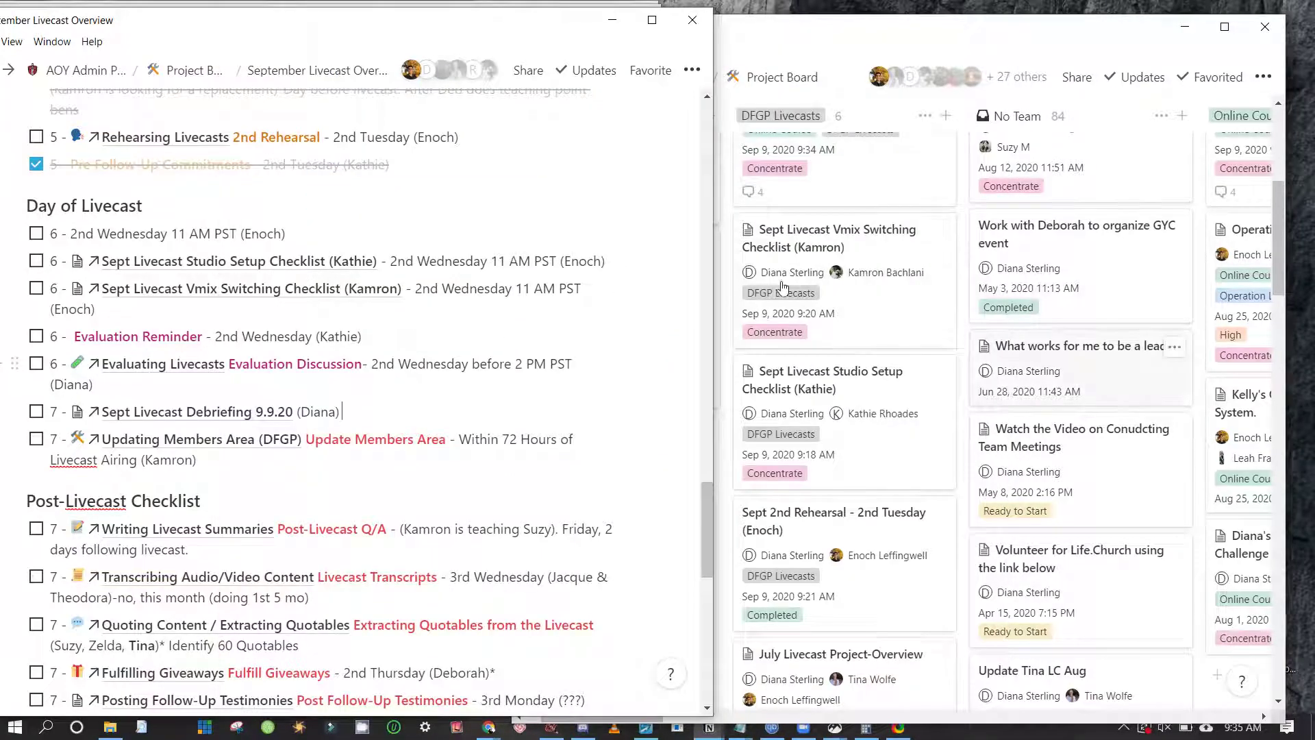
Prefix the evaluation page title with 'Sept' so it reads 'Sept Livecast Evaluation'
scroll(617, 406, "down", 7)
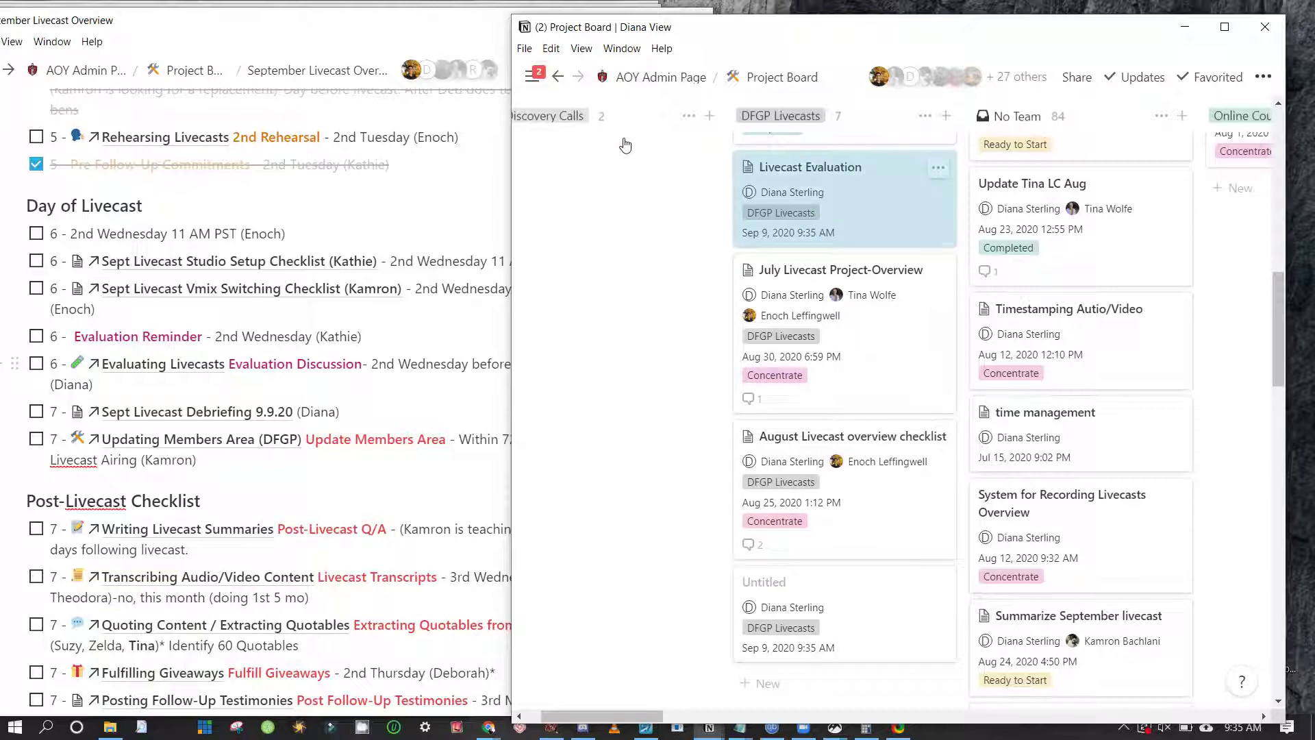
key("Home")
type("Sept ")
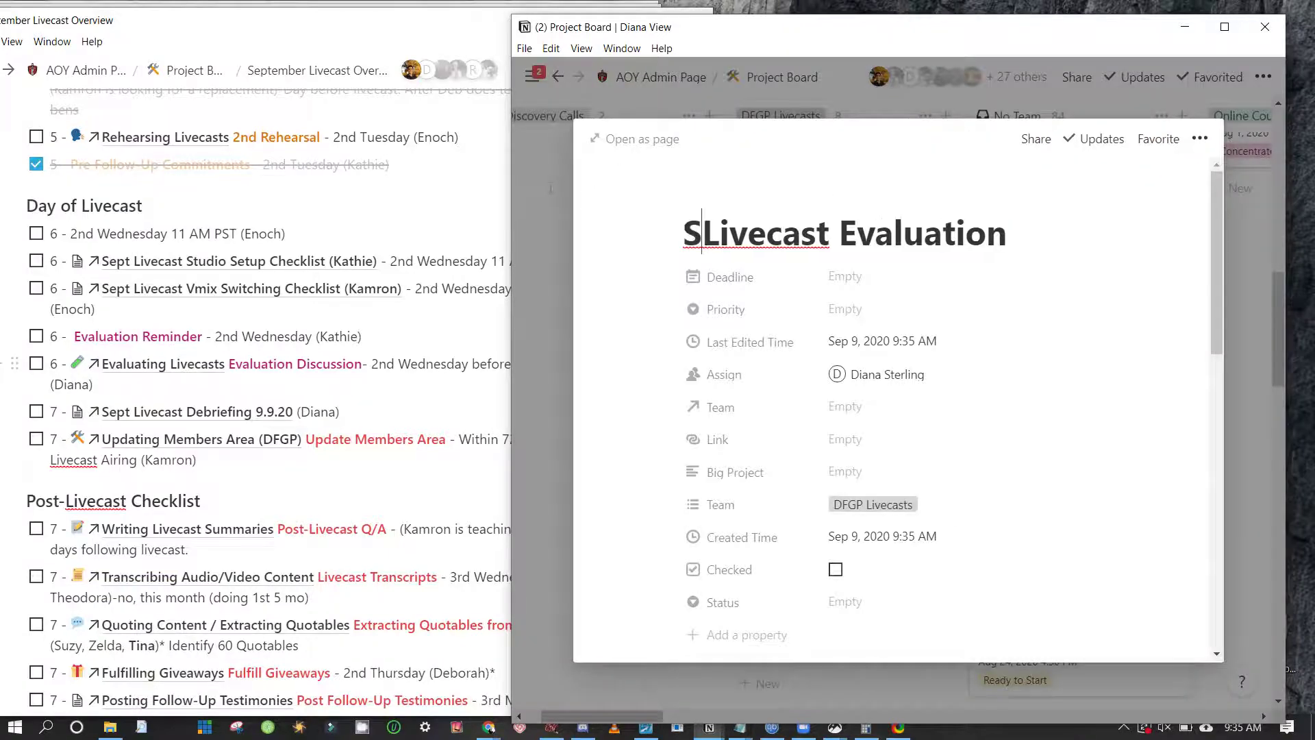
type("-")
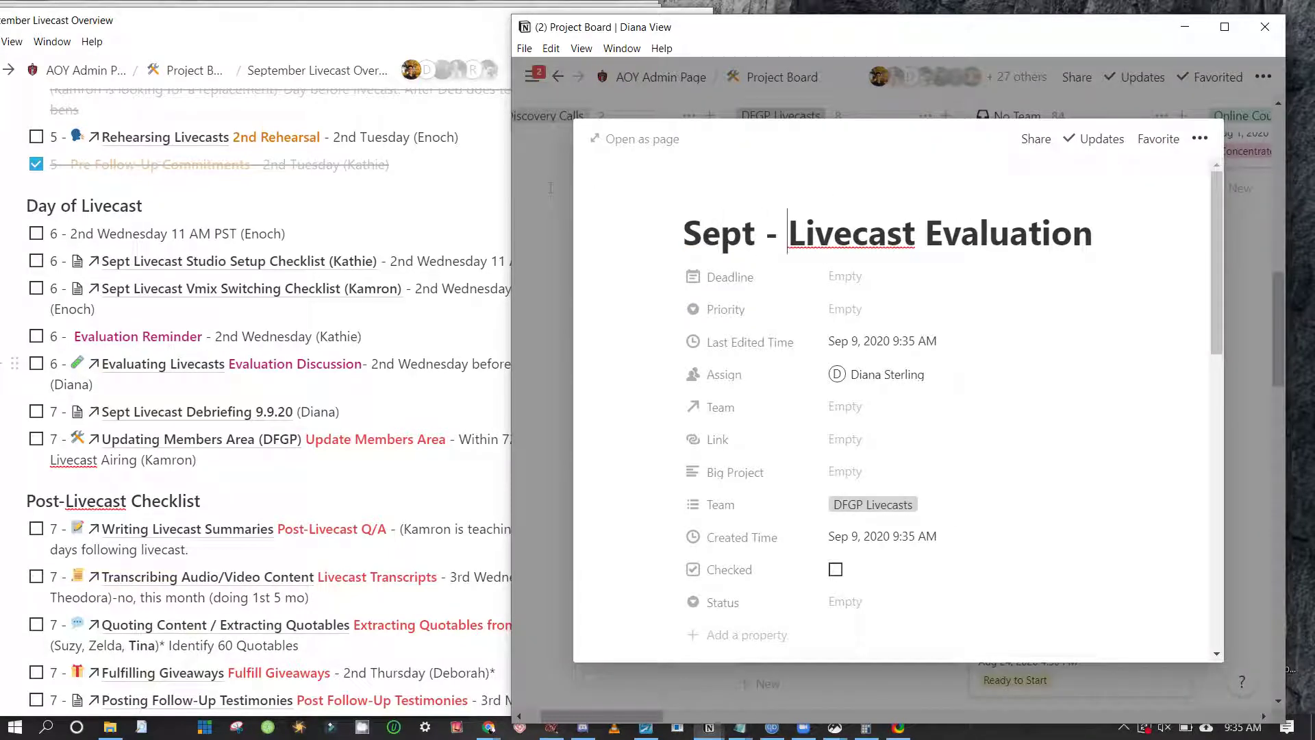
key("BackSpace")
key("BackSpace")
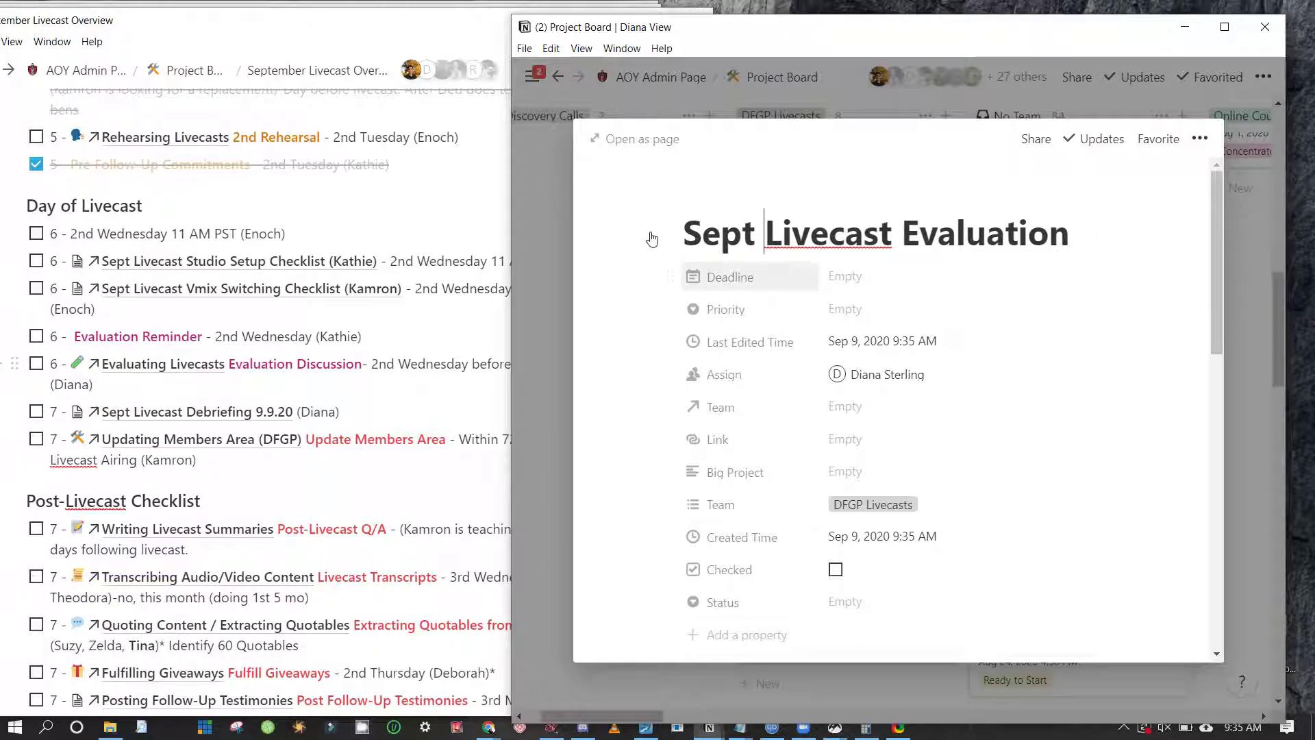
Review the card's rating categories and attendance questions, then return to its title and properties
scroll(710, 310, "down", 5)
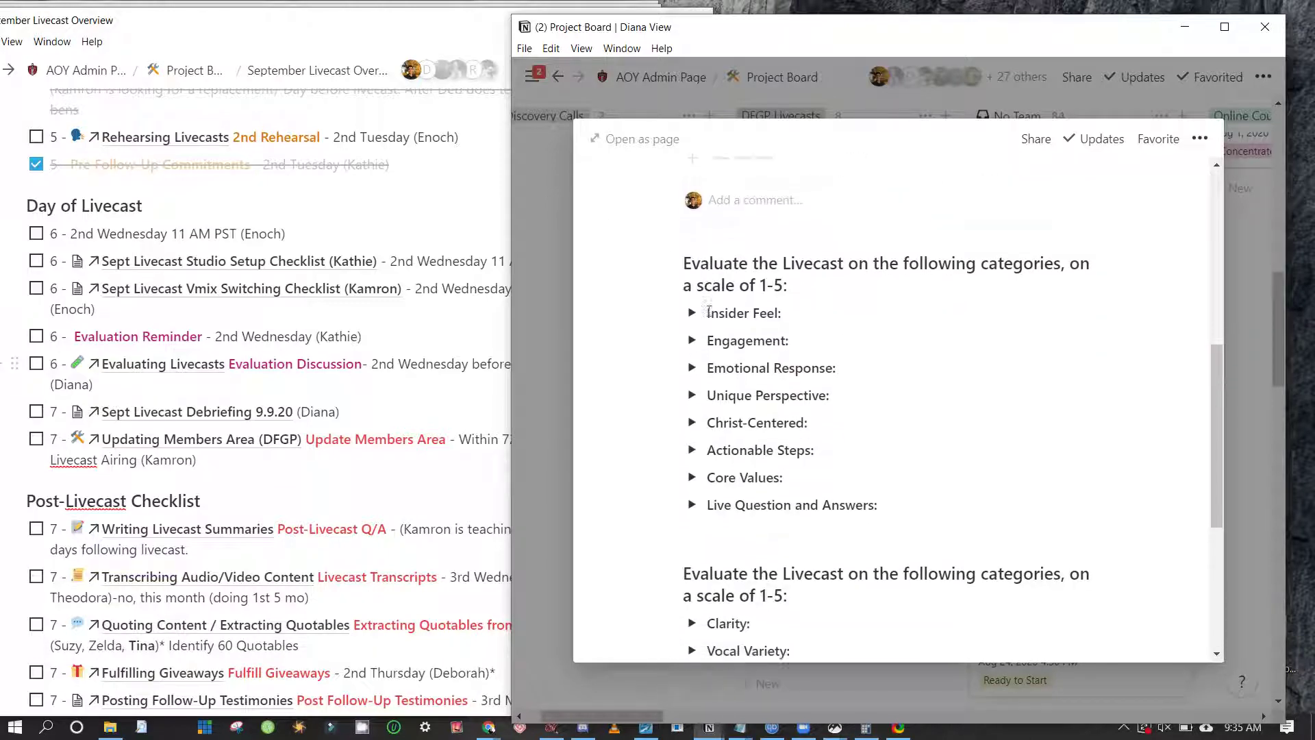
scroll(709, 310, "down", 3)
scroll(710, 315, "up", 8)
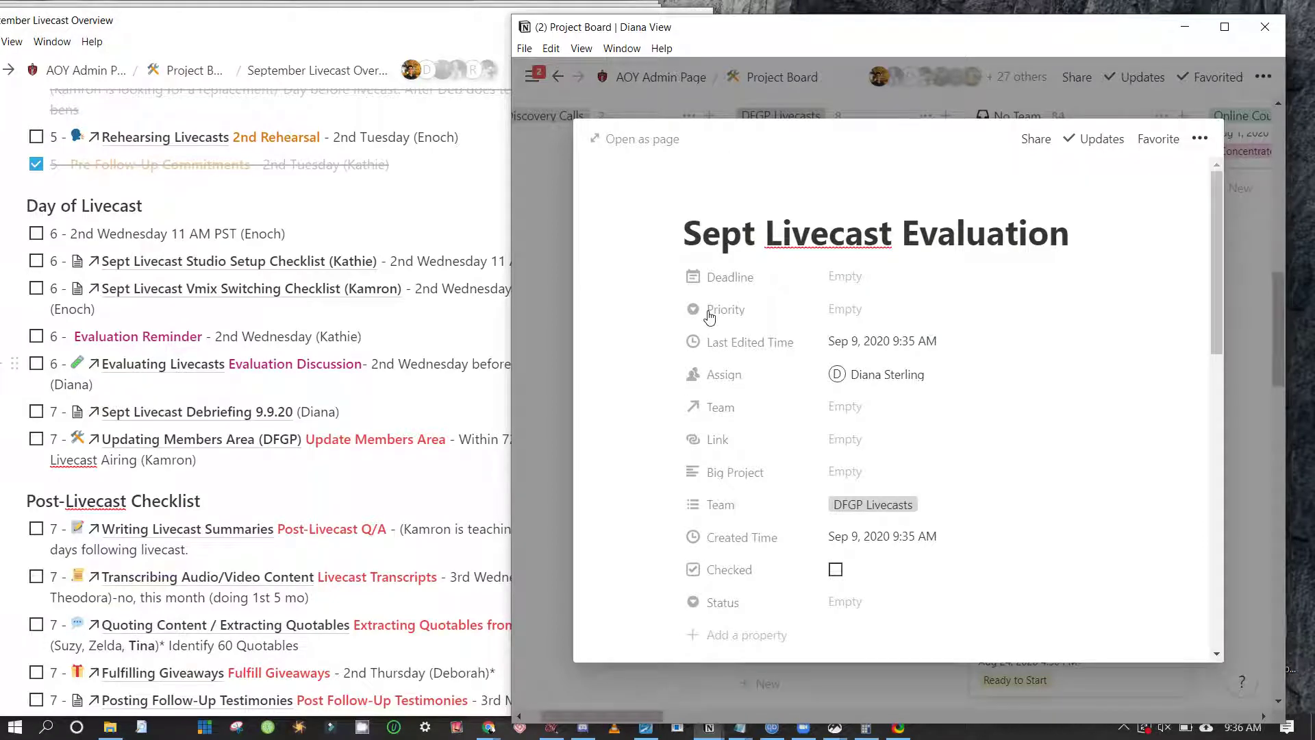
scroll(709, 315, "down", 8)
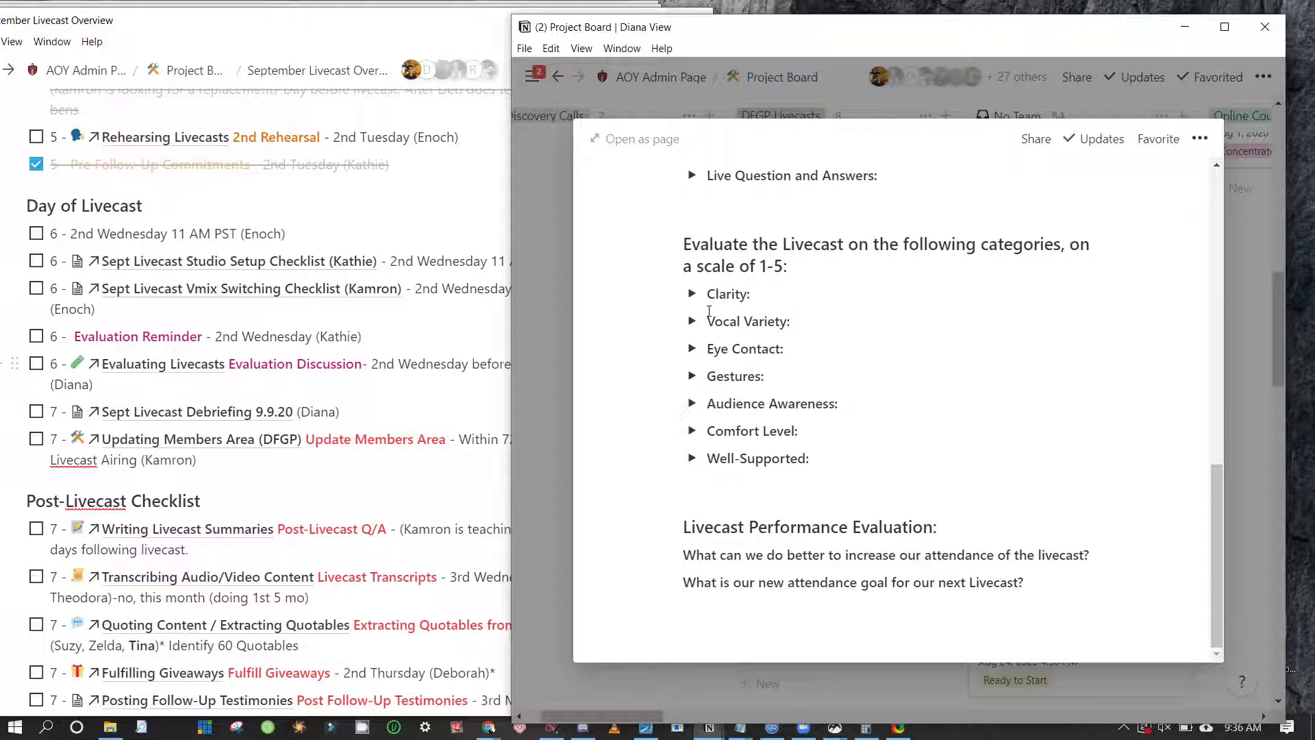
scroll(668, 361, "up", 6)
scroll(667, 356, "up", 5)
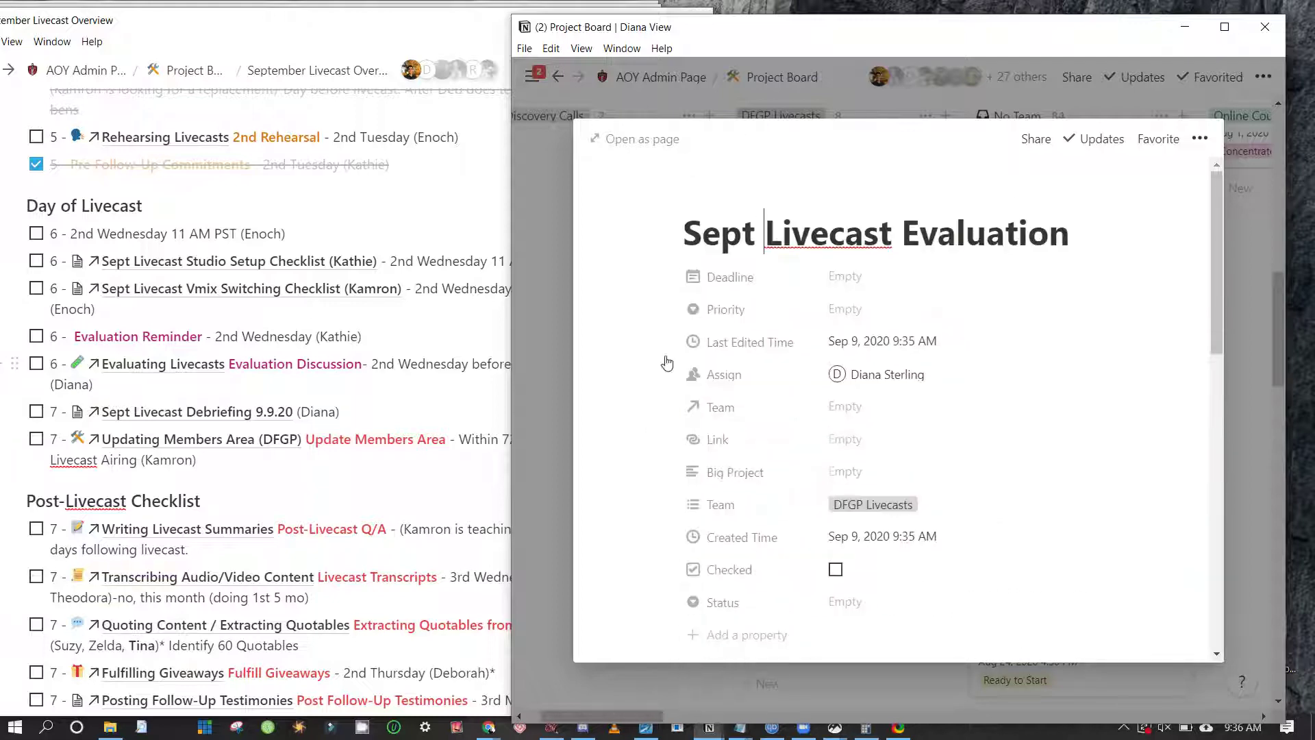
scroll(642, 300, "down", 7)
scroll(642, 302, "down", 3)
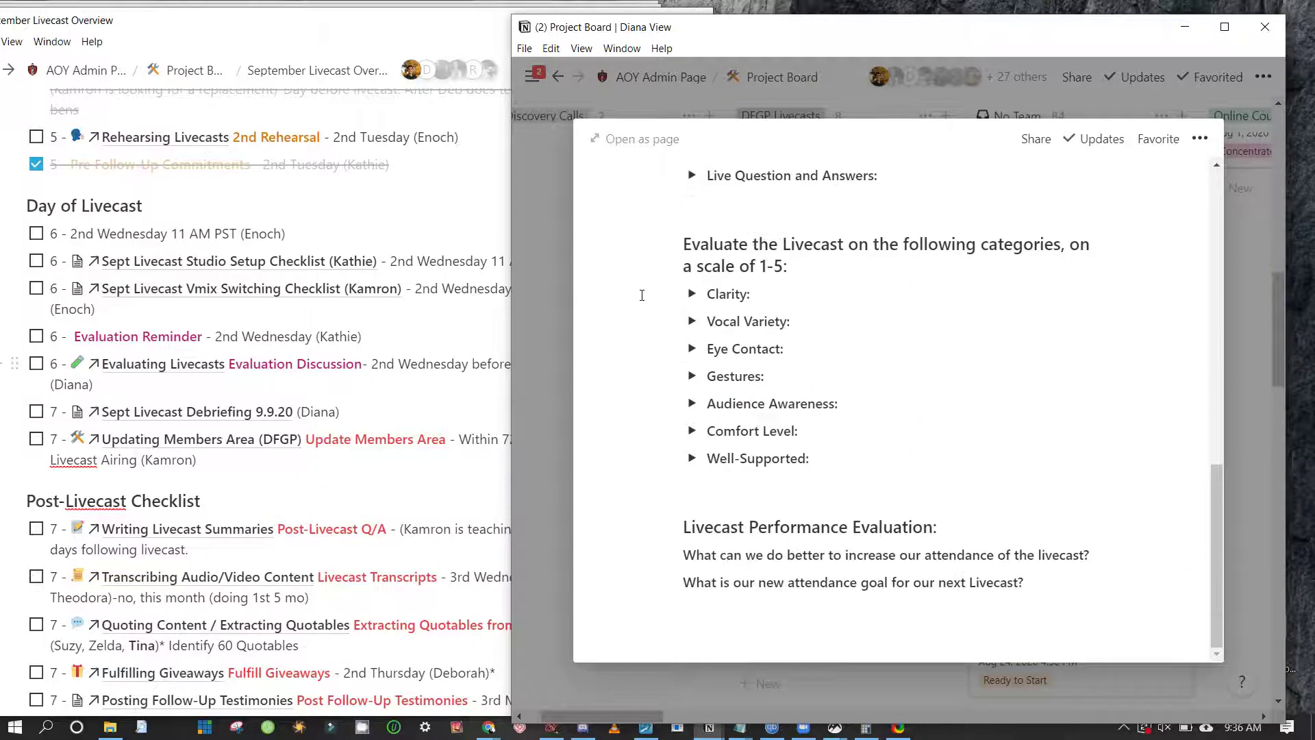
scroll(622, 308, "up", 5)
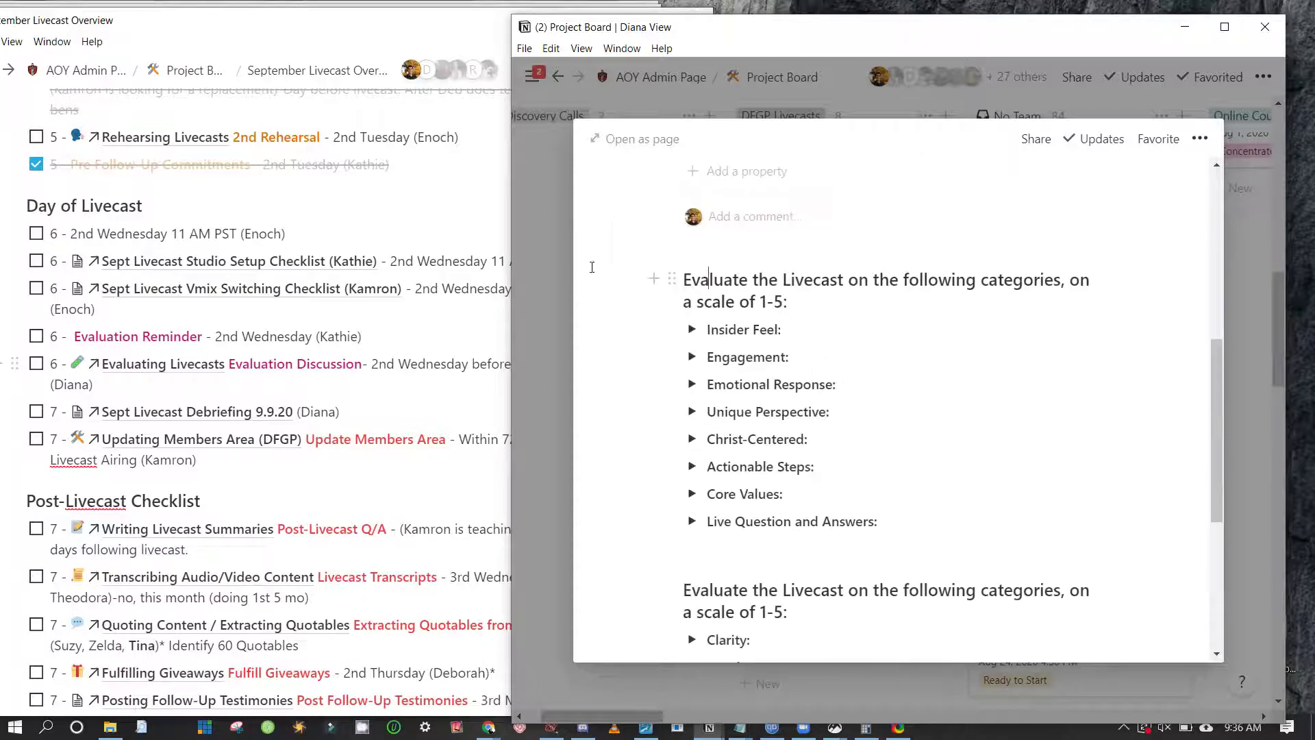
left_click_drag(592, 267, 608, 546)
left_click(608, 546)
scroll(607, 470, "up", 6)
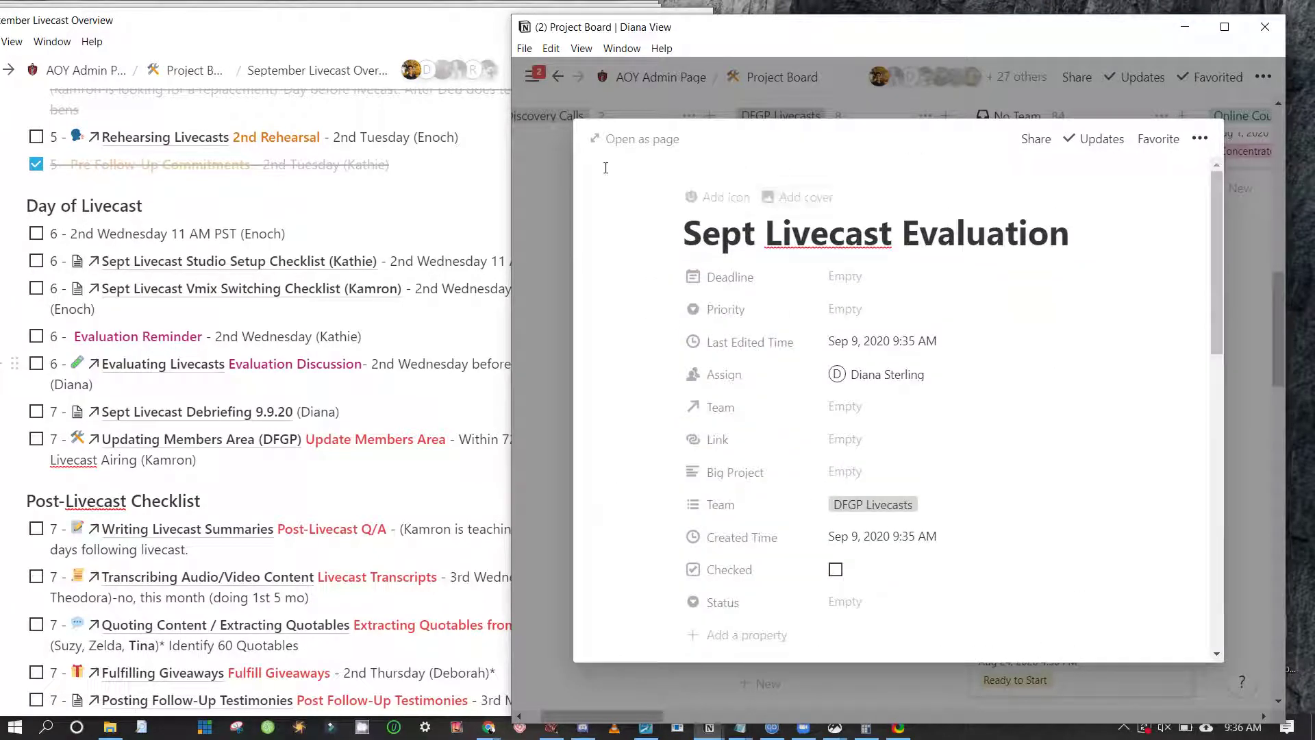
left_click_drag(1019, 233, 765, 234)
left_click_drag(604, 194, 669, 285)
scroll(681, 302, "down", 7)
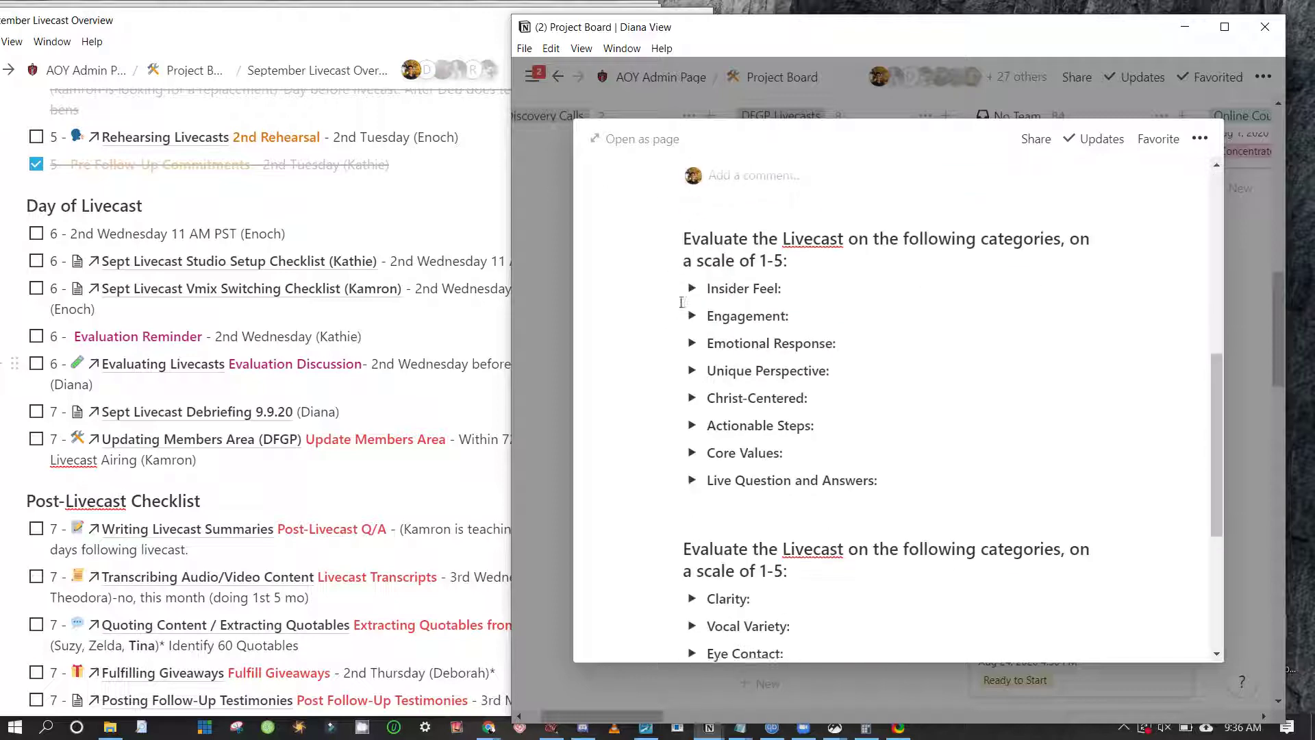
scroll(648, 366, "down", 5)
scroll(710, 375, "up", 3)
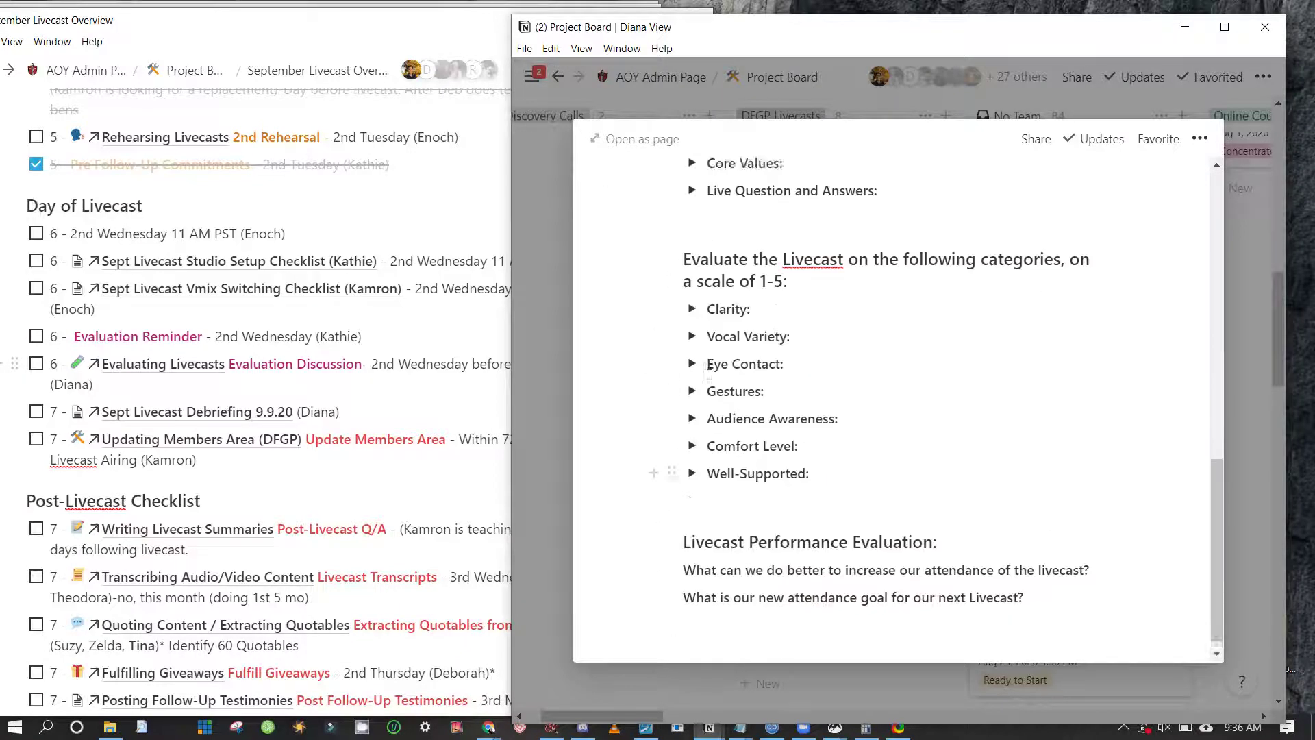
scroll(709, 375, "up", 8)
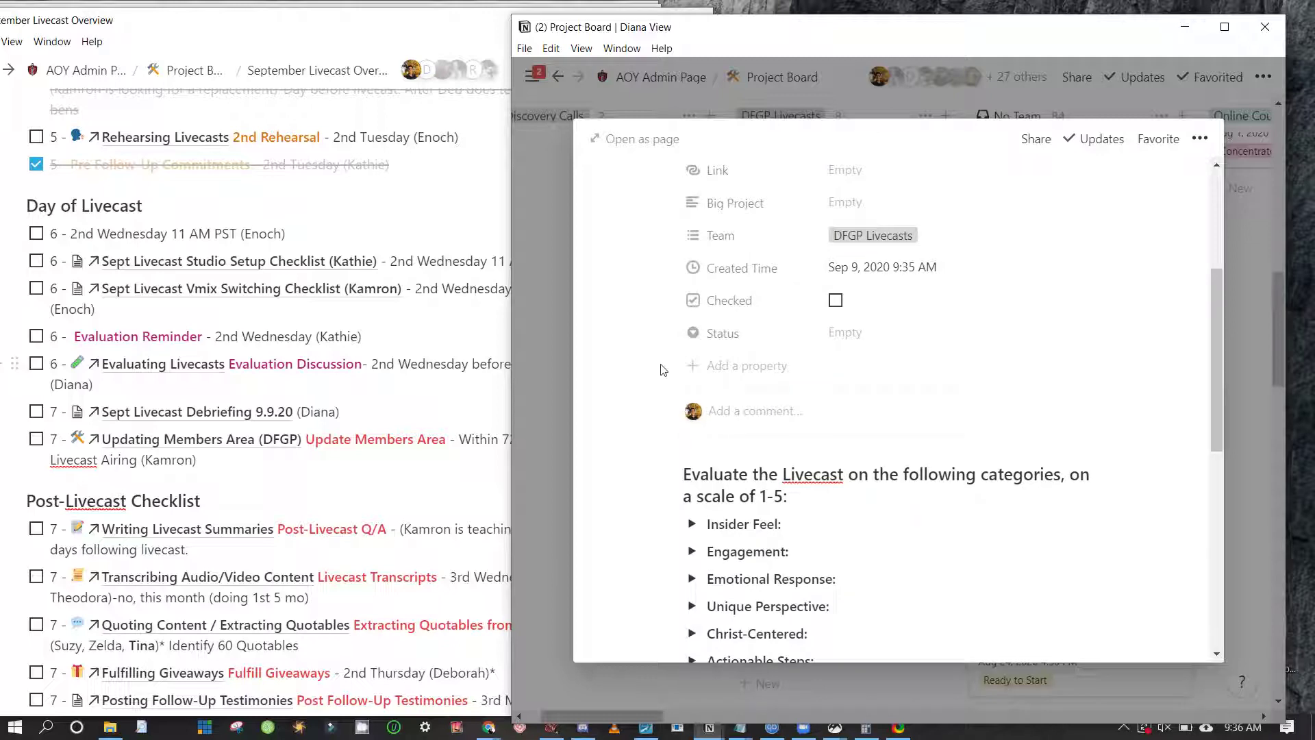
scroll(708, 305, "up", 2)
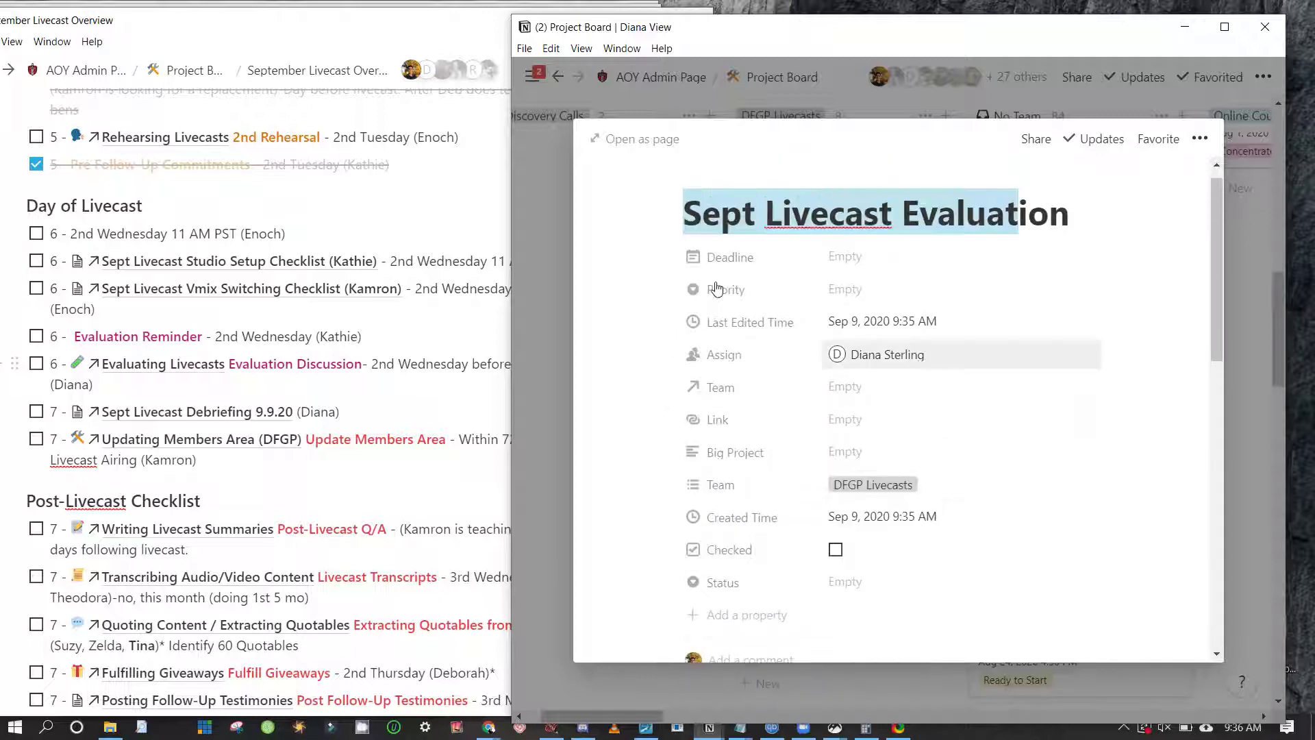
Add two more teammates as assignees on the Sept Livecast Evaluation card
left_click(887, 355)
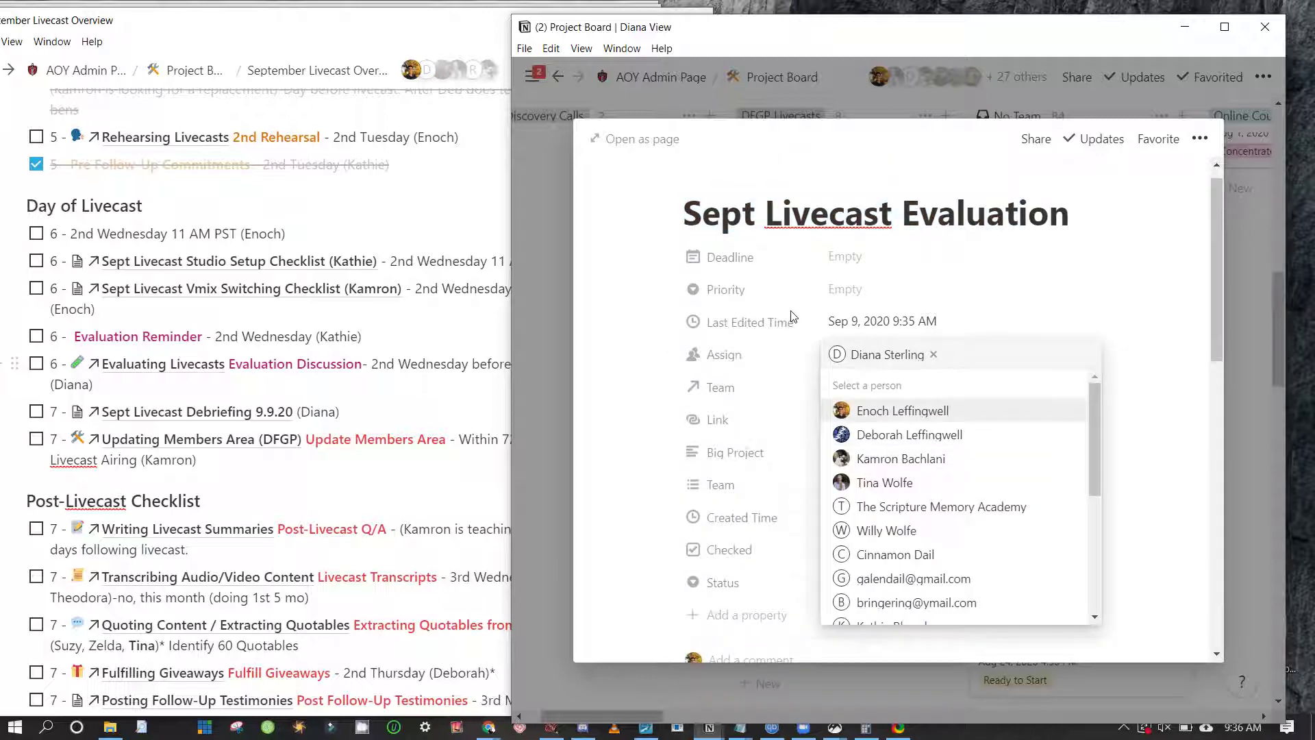
type("Kath")
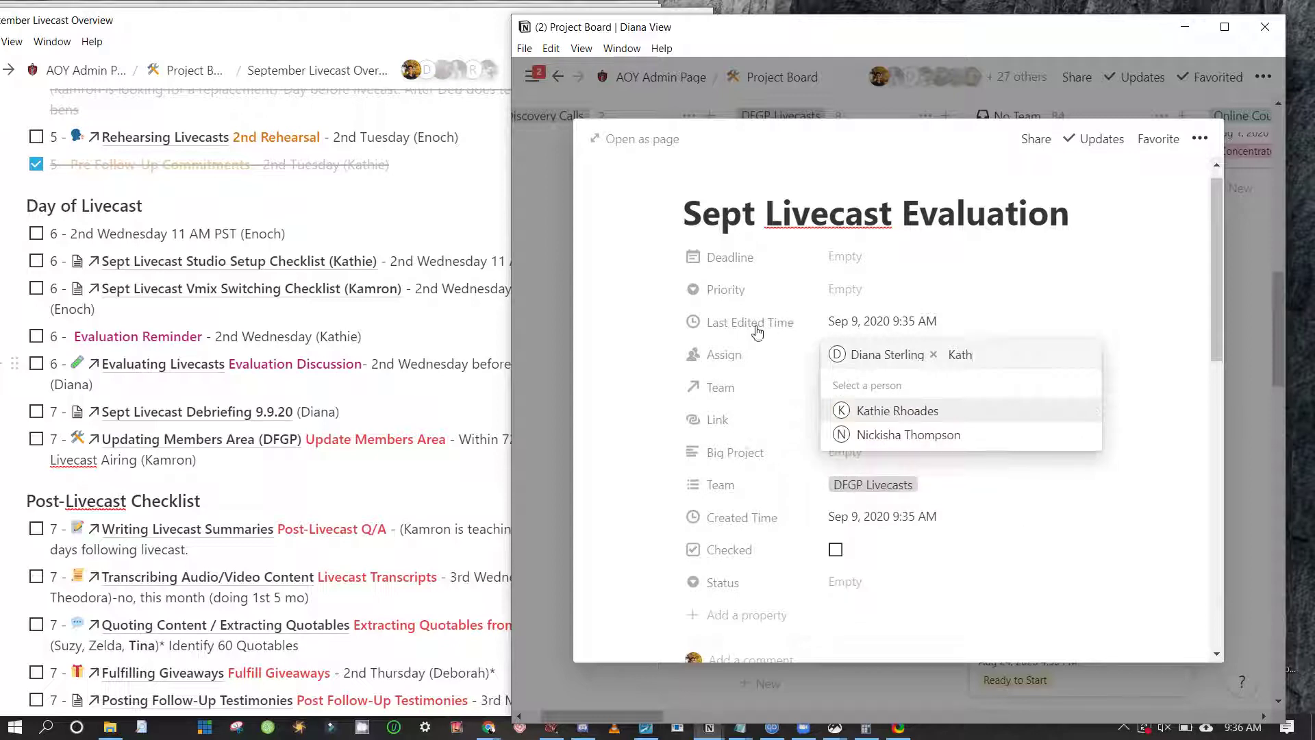
key("Return")
type("Dia")
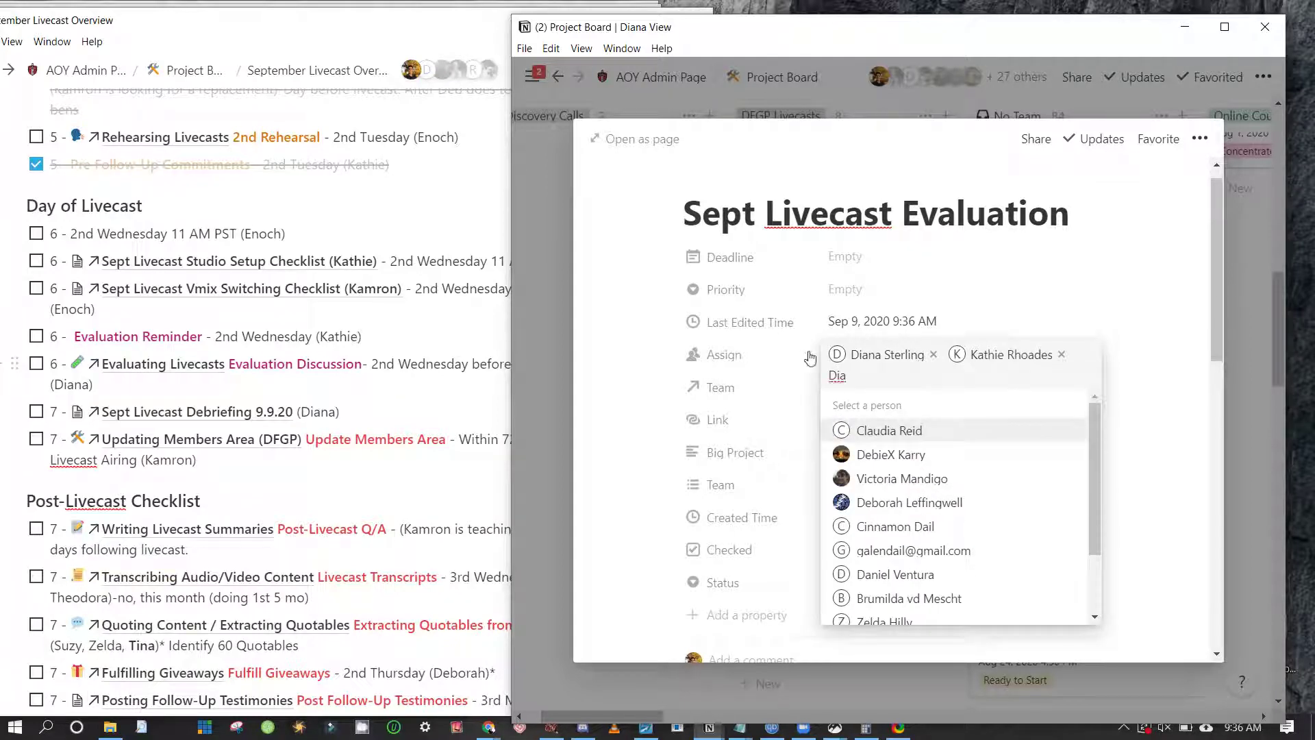
key("BackSpace")
key("BackSpace")
key("BackSpace")
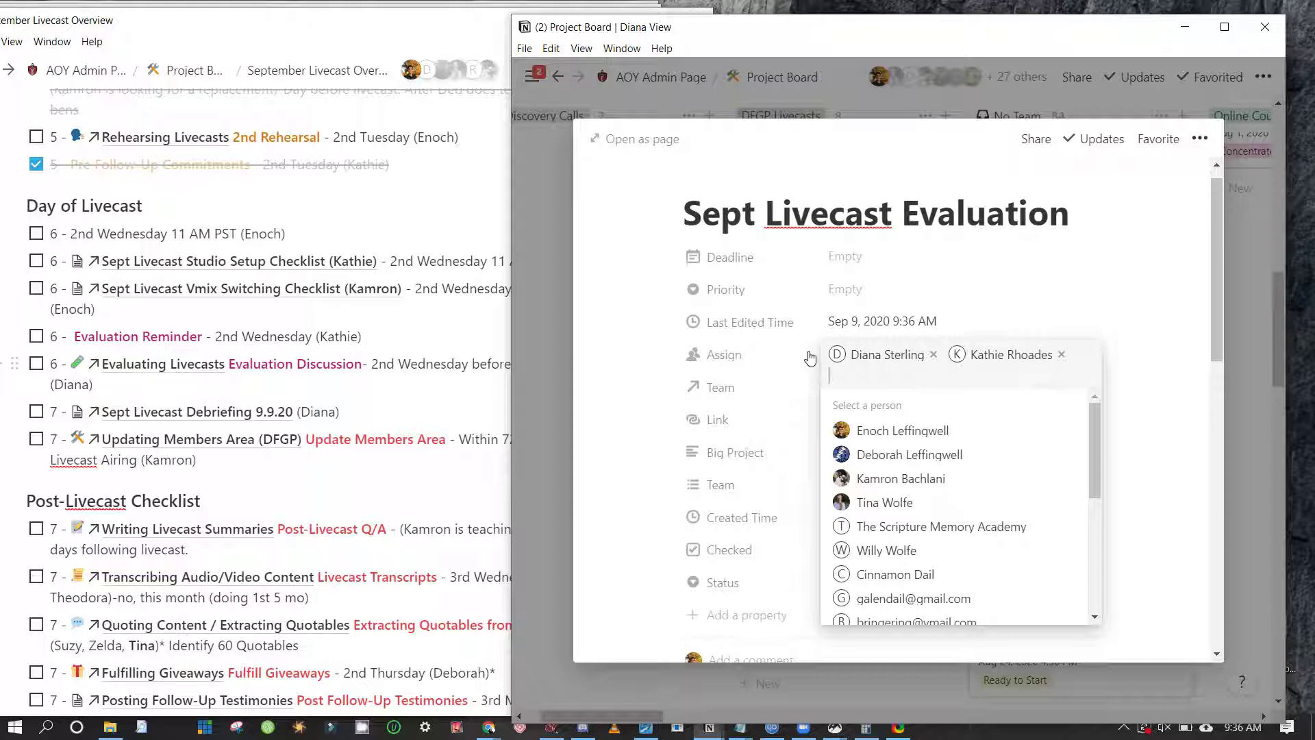
key("Down")
key("Return")
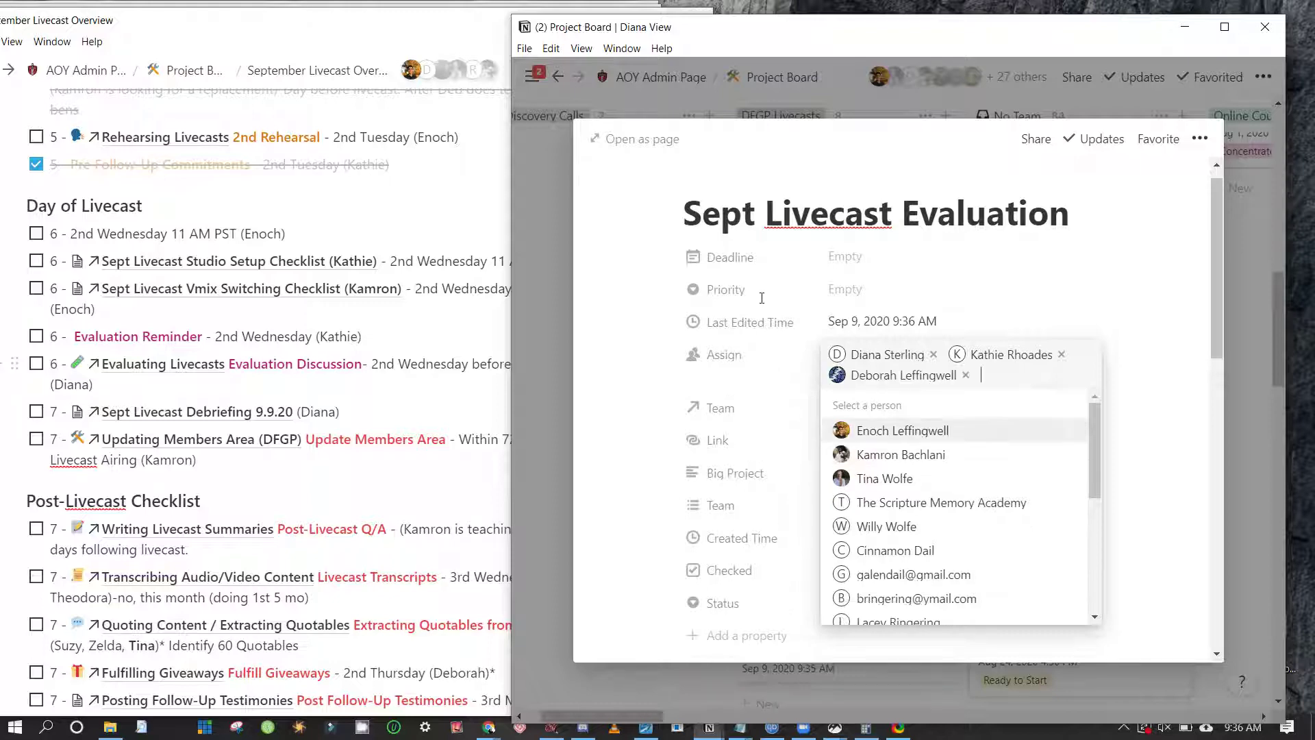
key("Escape")
Recheck the assignee list to confirm three teammates are assigned
scroll(904, 430, "down", 10)
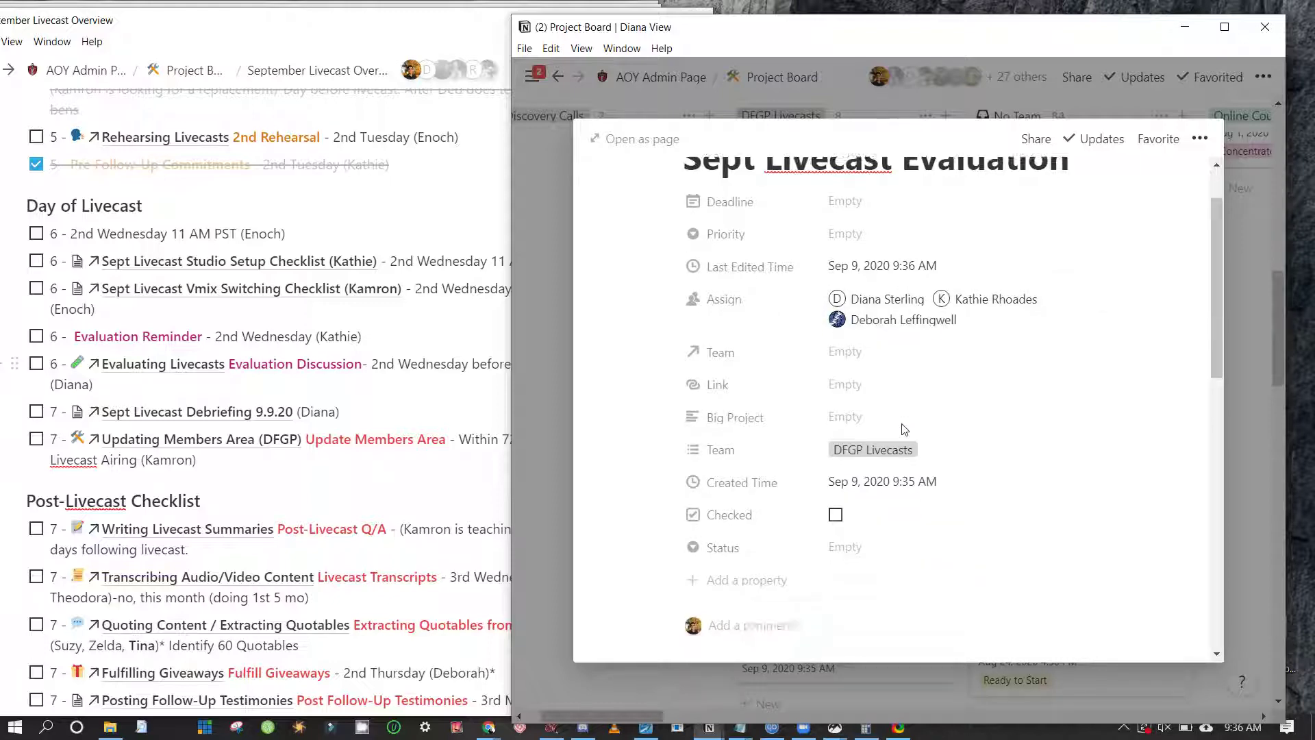
scroll(905, 430, "down", 2)
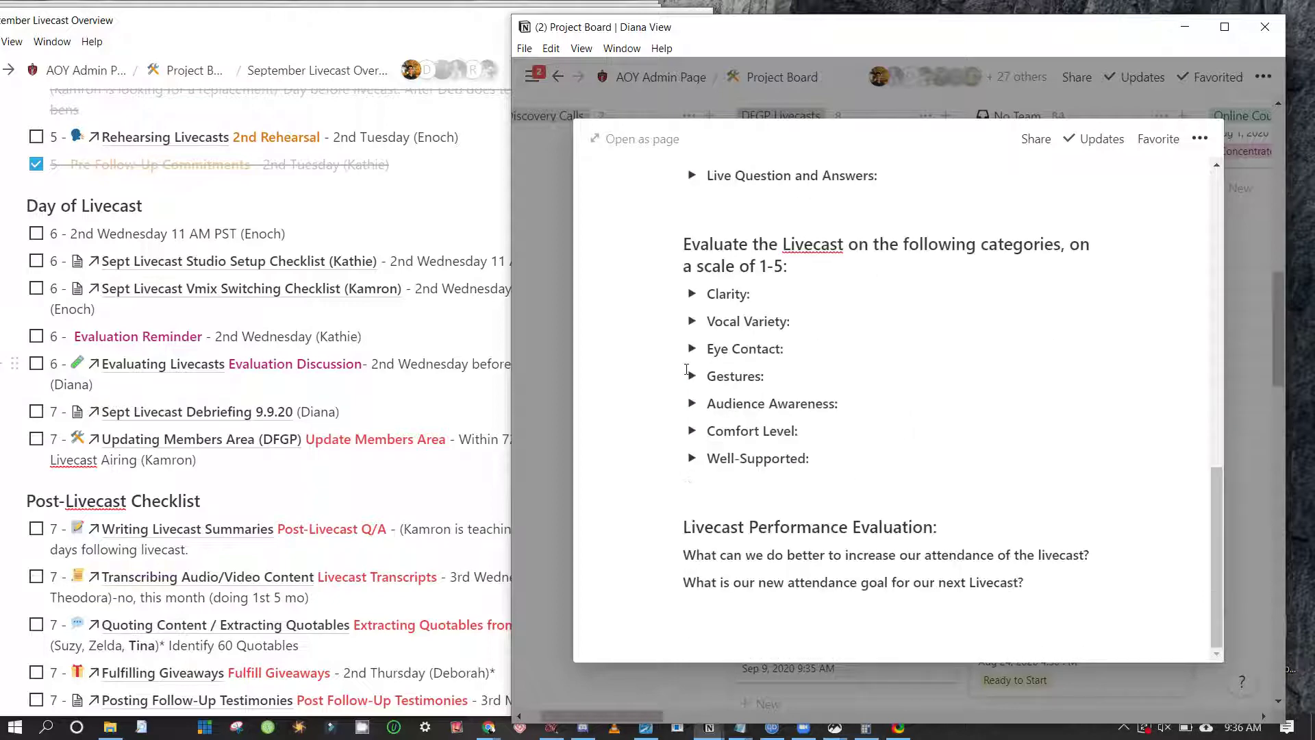
scroll(686, 370, "up", 12)
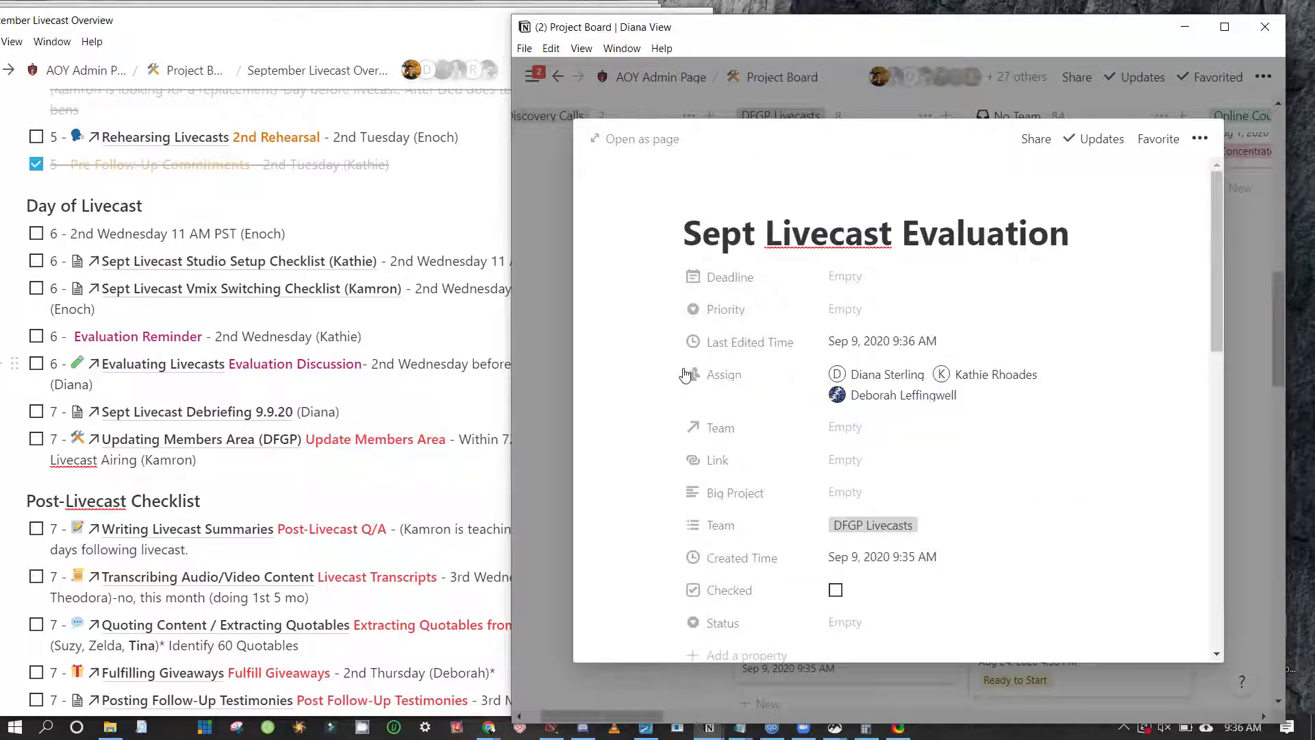
scroll(685, 374, "down", 8)
scroll(684, 368, "up", 6)
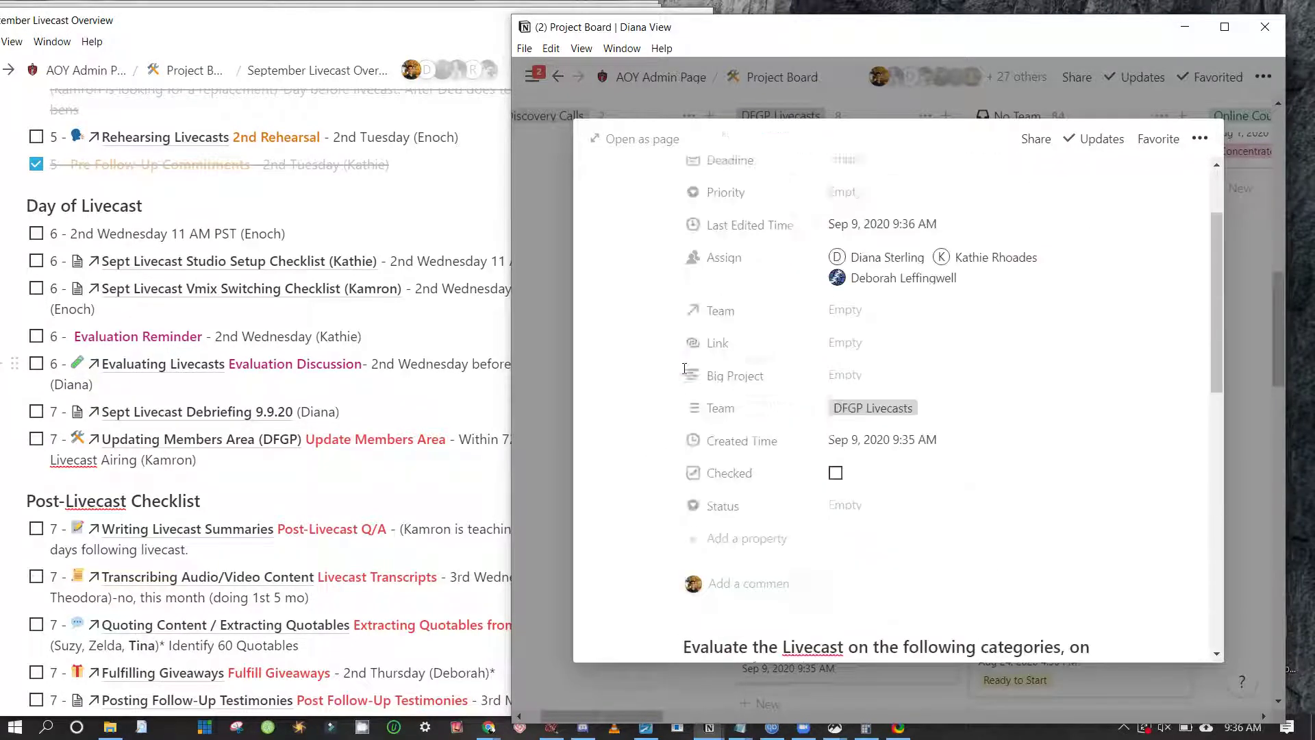
scroll(684, 368, "up", 2)
left_click(884, 384)
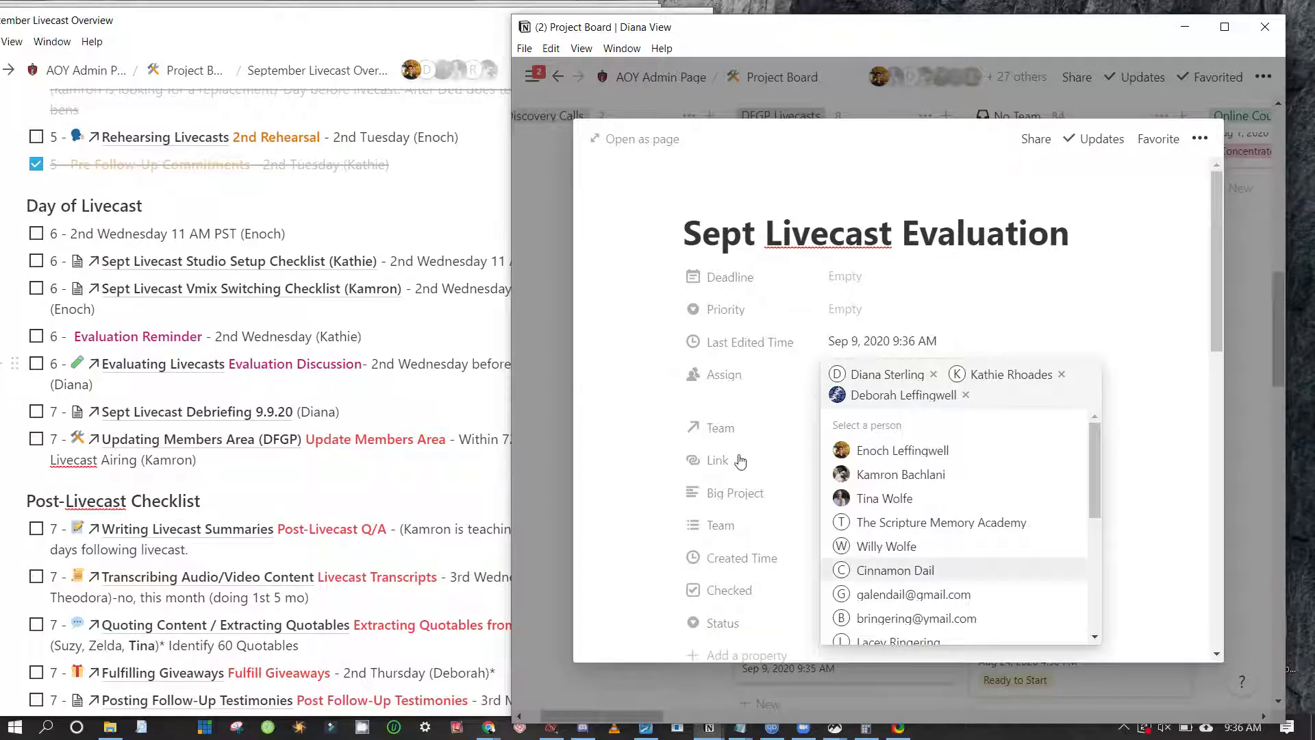
scroll(744, 461, "down", 2)
scroll(745, 461, "up", 2)
left_click(945, 344)
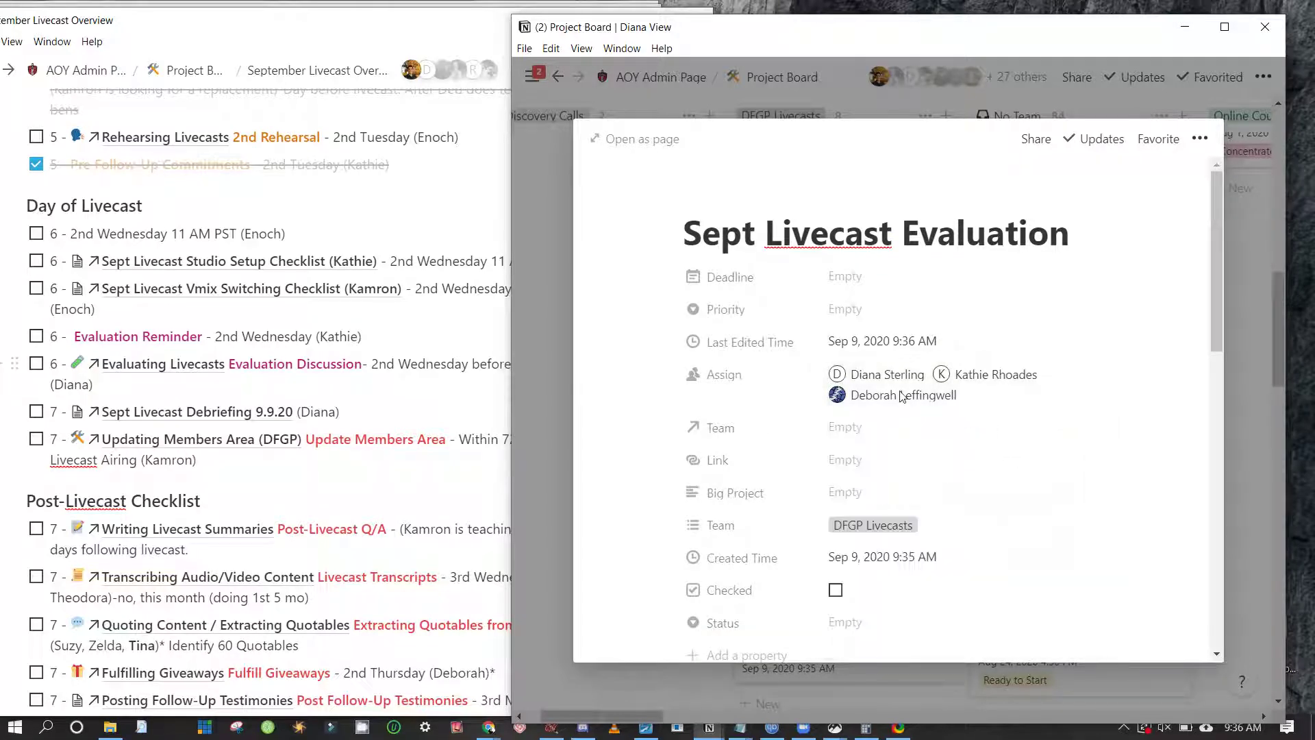
scroll(902, 398, "down", 5)
scroll(901, 398, "up", 5)
scroll(902, 398, "down", 10)
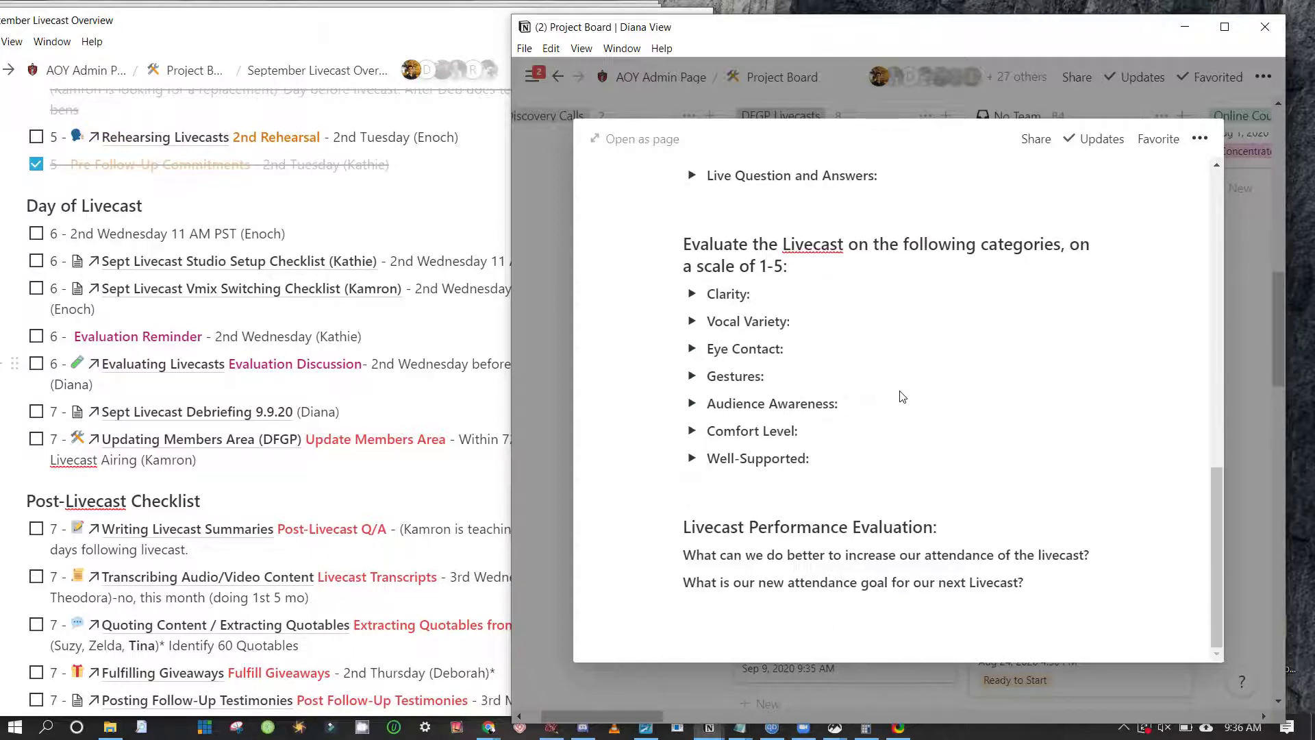
scroll(654, 398, "up", 10)
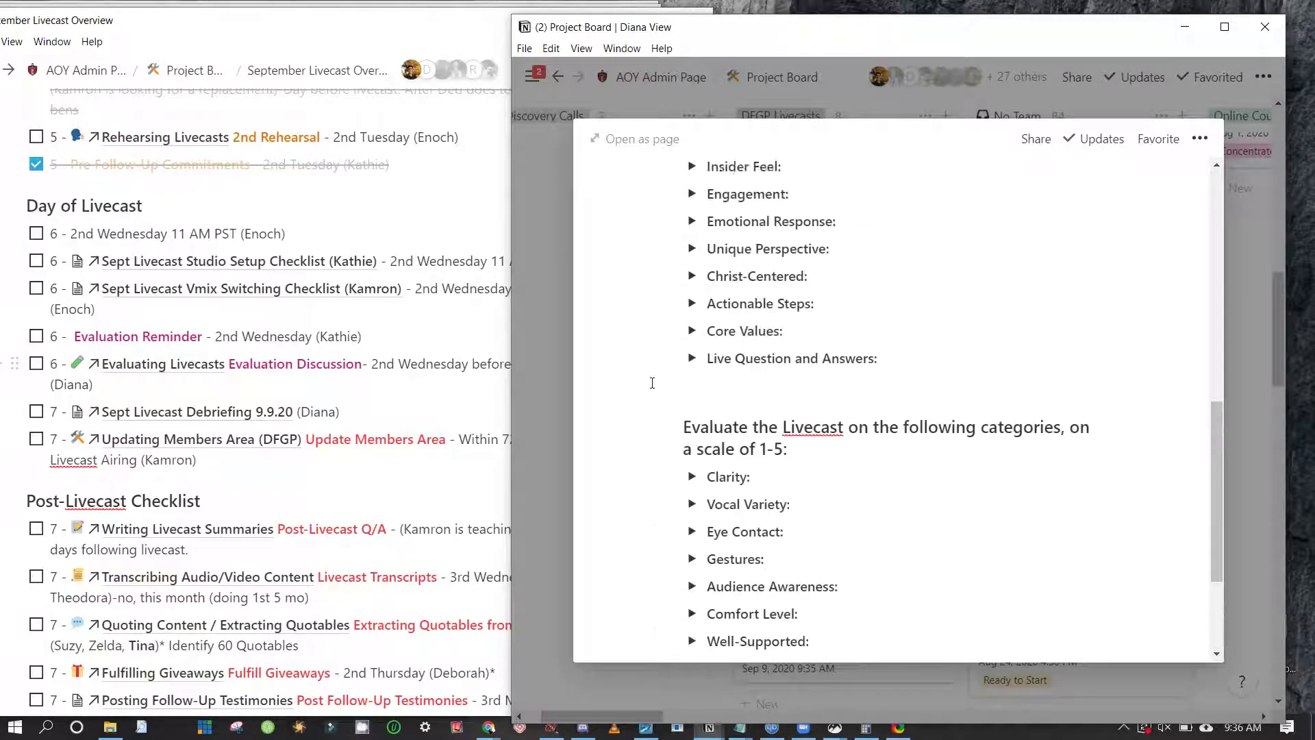
scroll(654, 389, "up", 3)
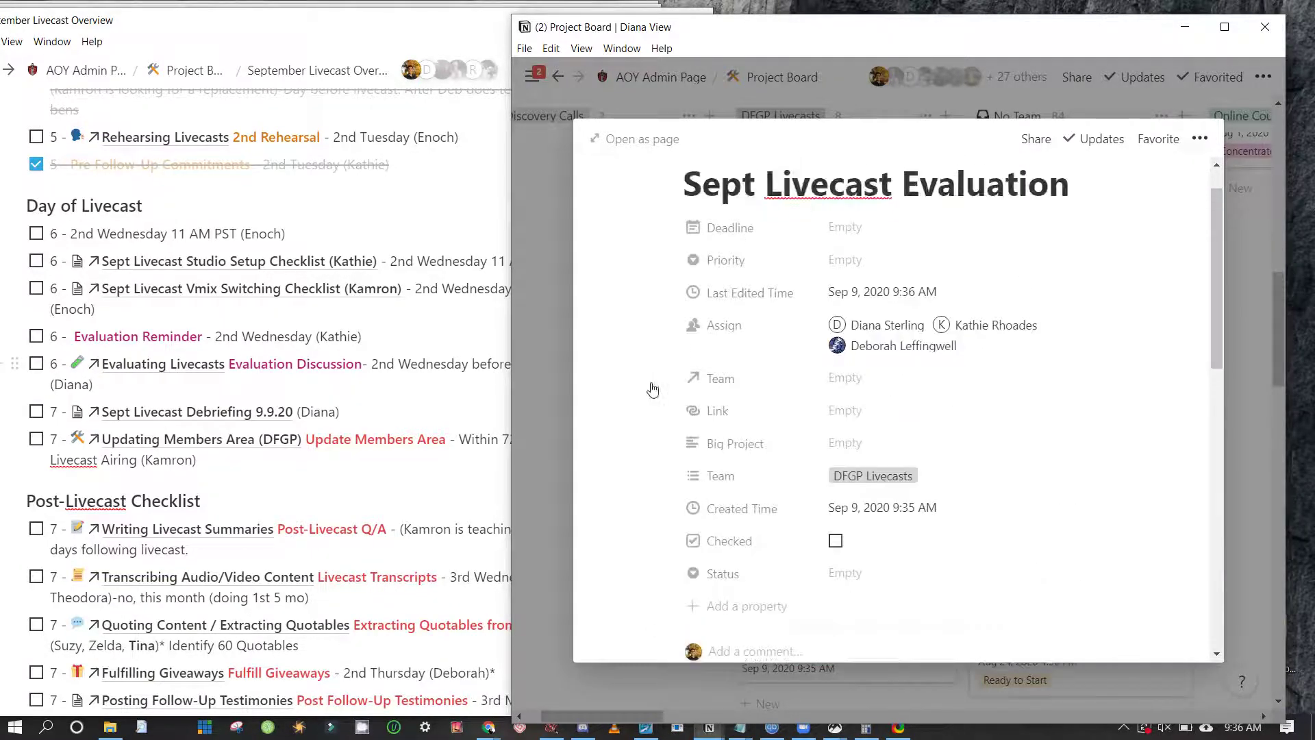
Set the card's Status to Concentrate and go back to the September Livecast Overview
left_click(845, 574)
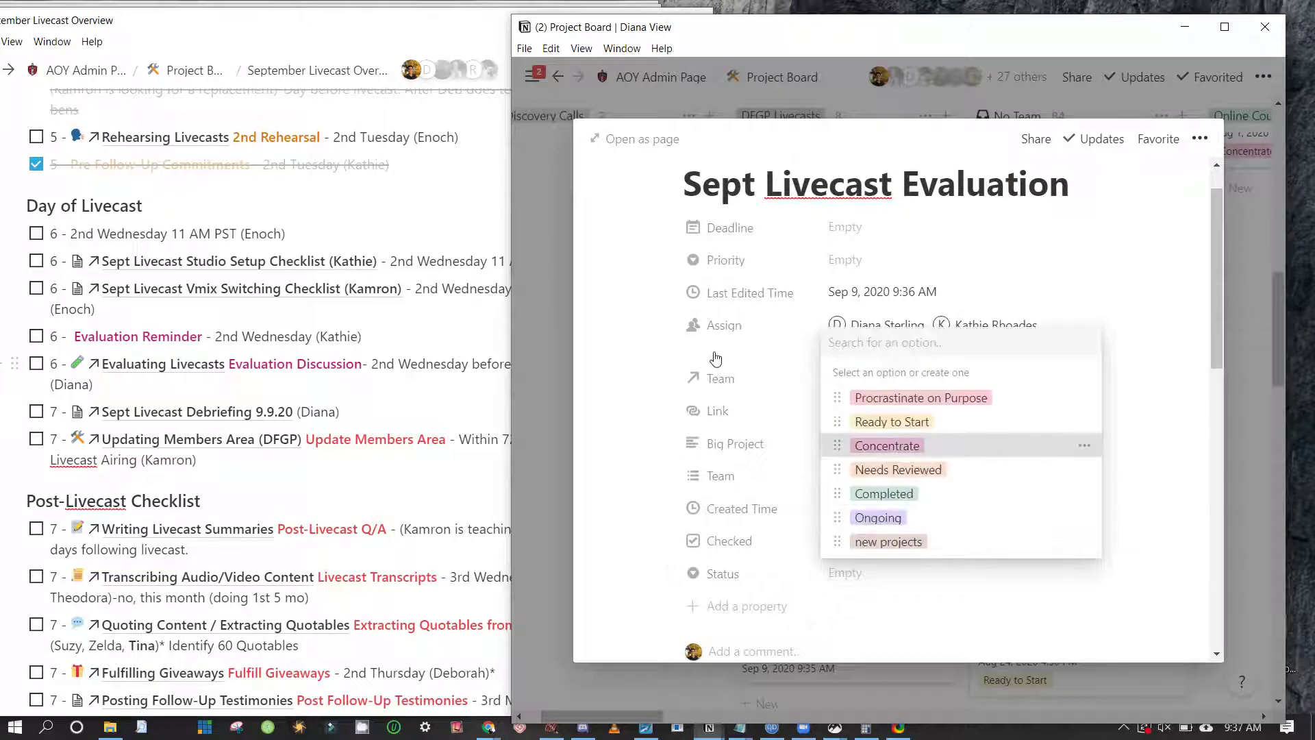
left_click(887, 446)
scroll(933, 258, "up", 1)
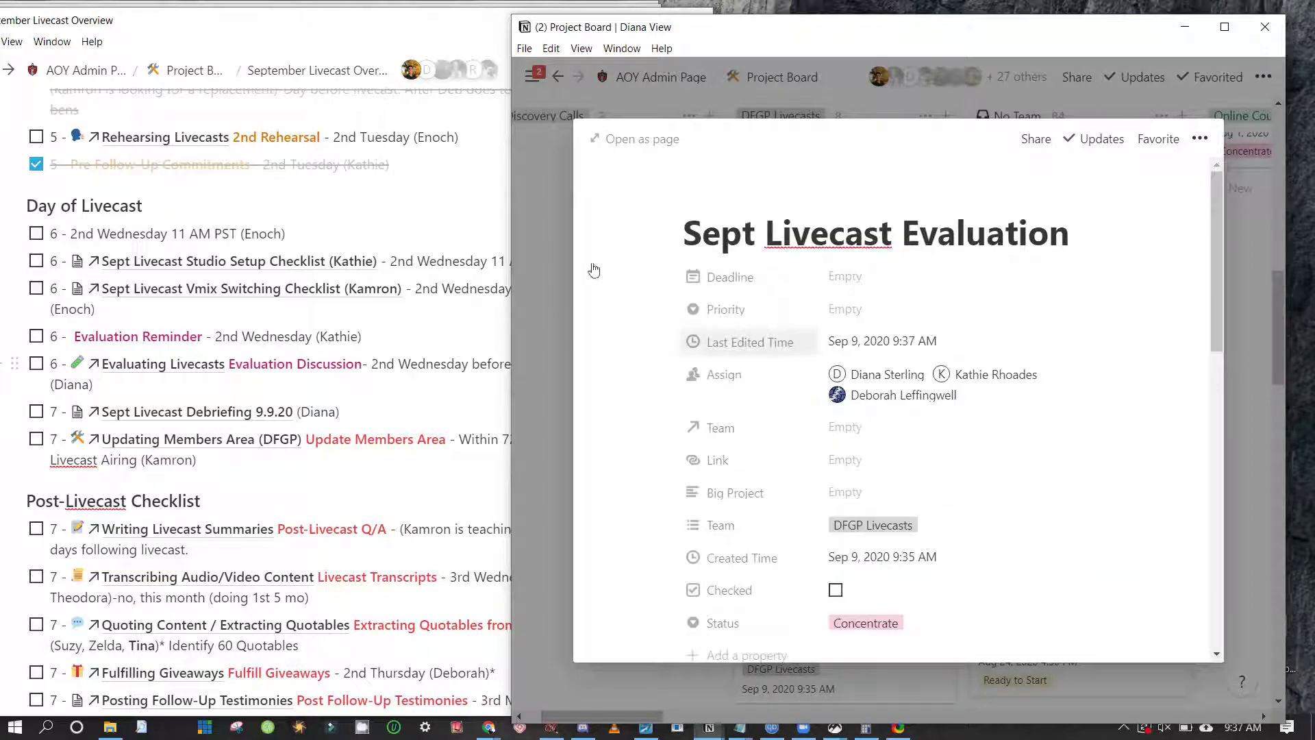
left_click(152, 273)
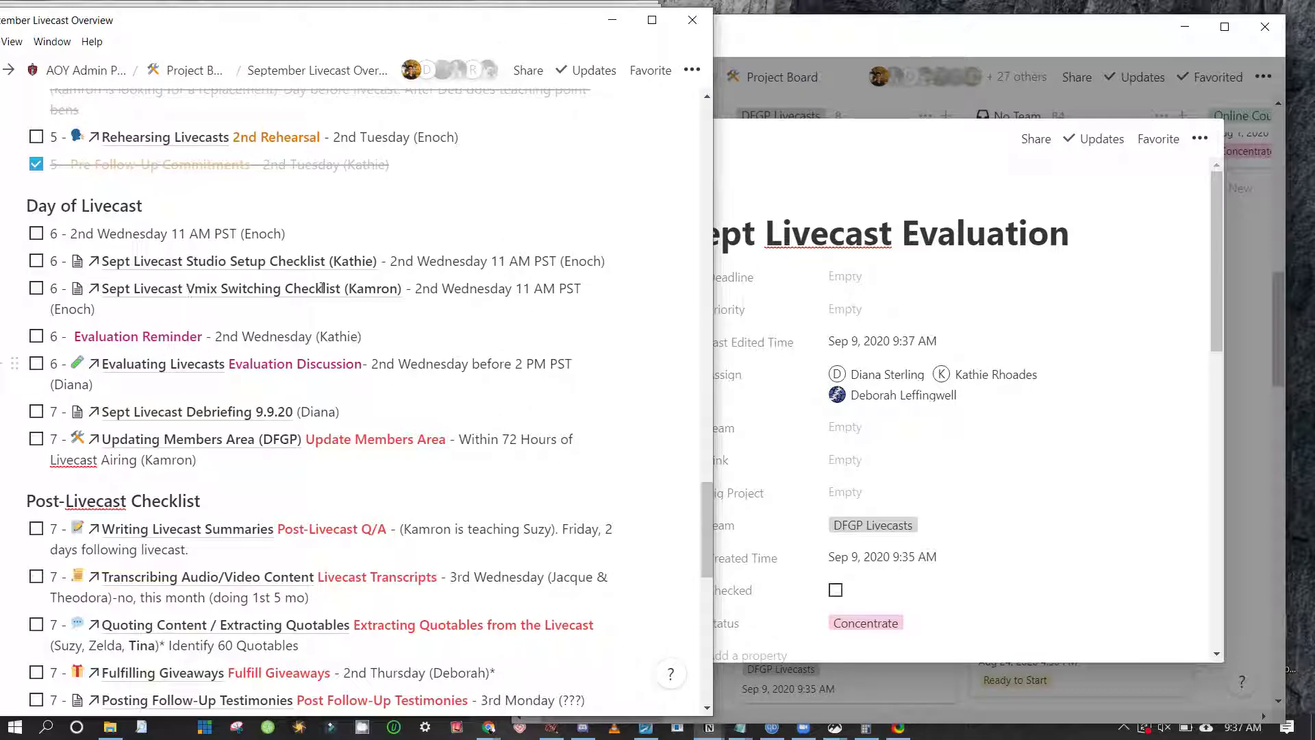
Move the 2 PM PST deadline to the Debriefing row and delete the Evaluating Livecasts link
key("ctrl+shift+Right")
key("ctrl+shift+Right")
key("ctrl+shift+Right")
key("ctrl+shift+Right")
key("ctrl+shift+Right")
key("ctrl+shift+Right")
key("ctrl+shift+Right")
key("ctrl+c")
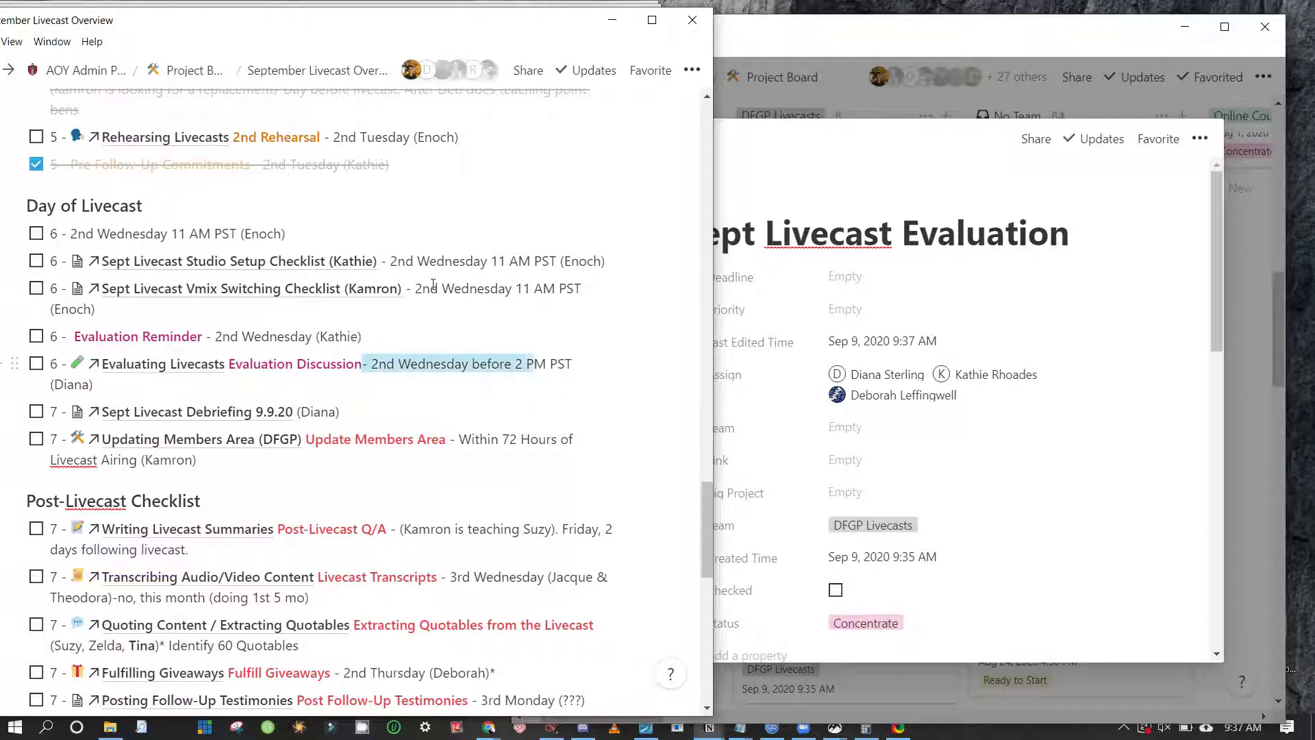
key("BackSpace")
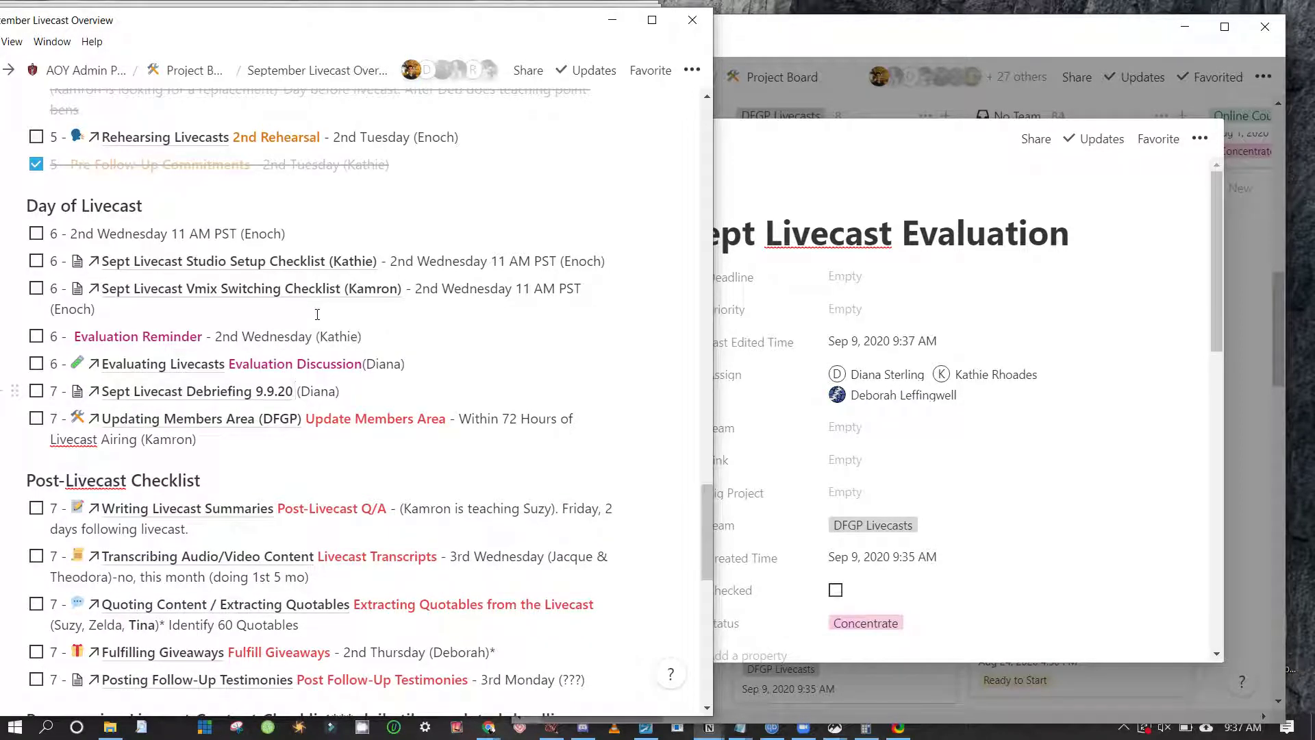
key("ctrl+v")
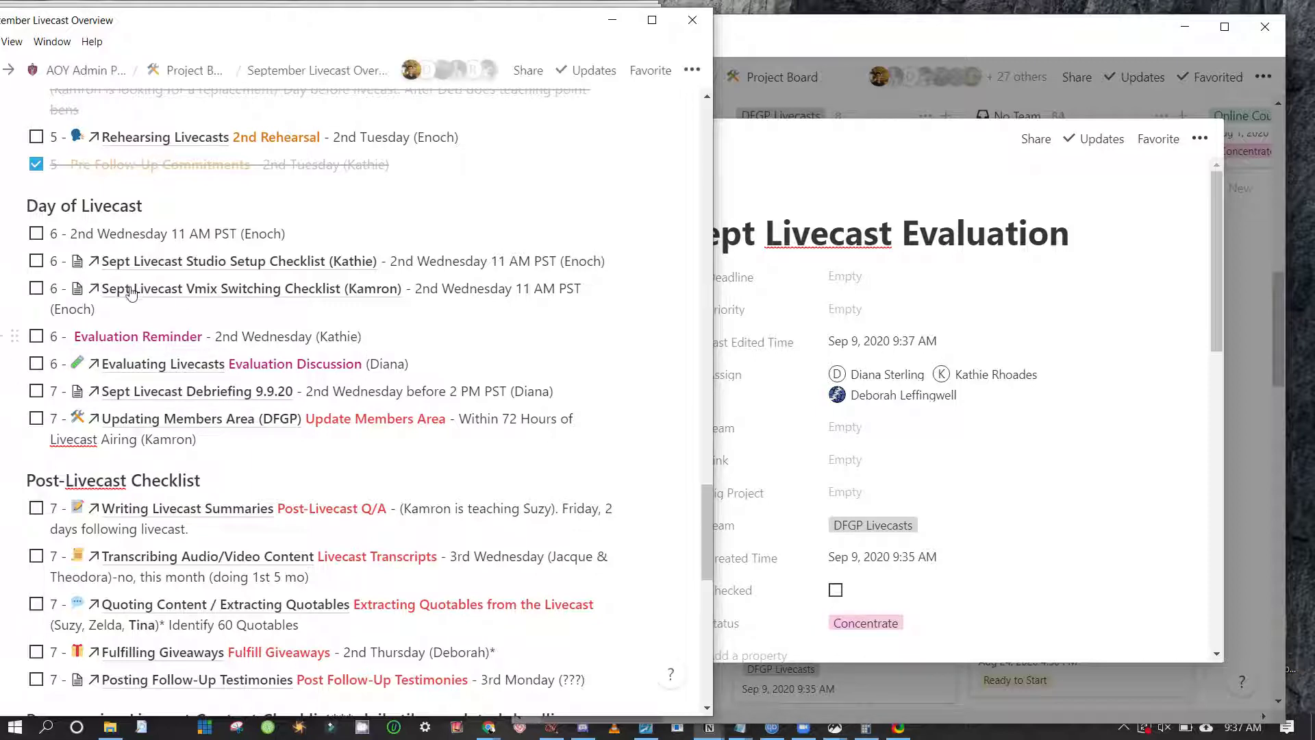
key("BackSpace")
key("BackSpace")
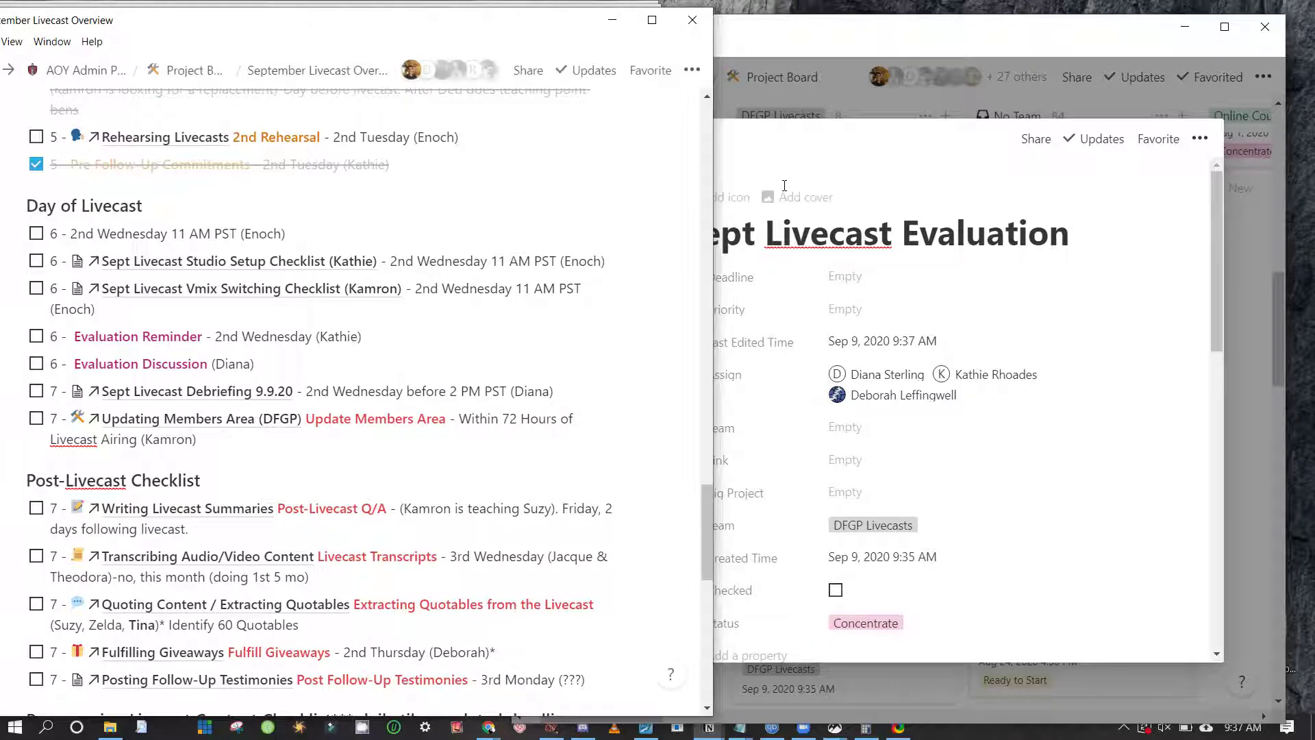
Mention the Sept Livecast Evaluation page at the start of the step 6 Evaluation Discussion item
left_click(784, 186)
key("ctrl+a")
key("ctrl+c")
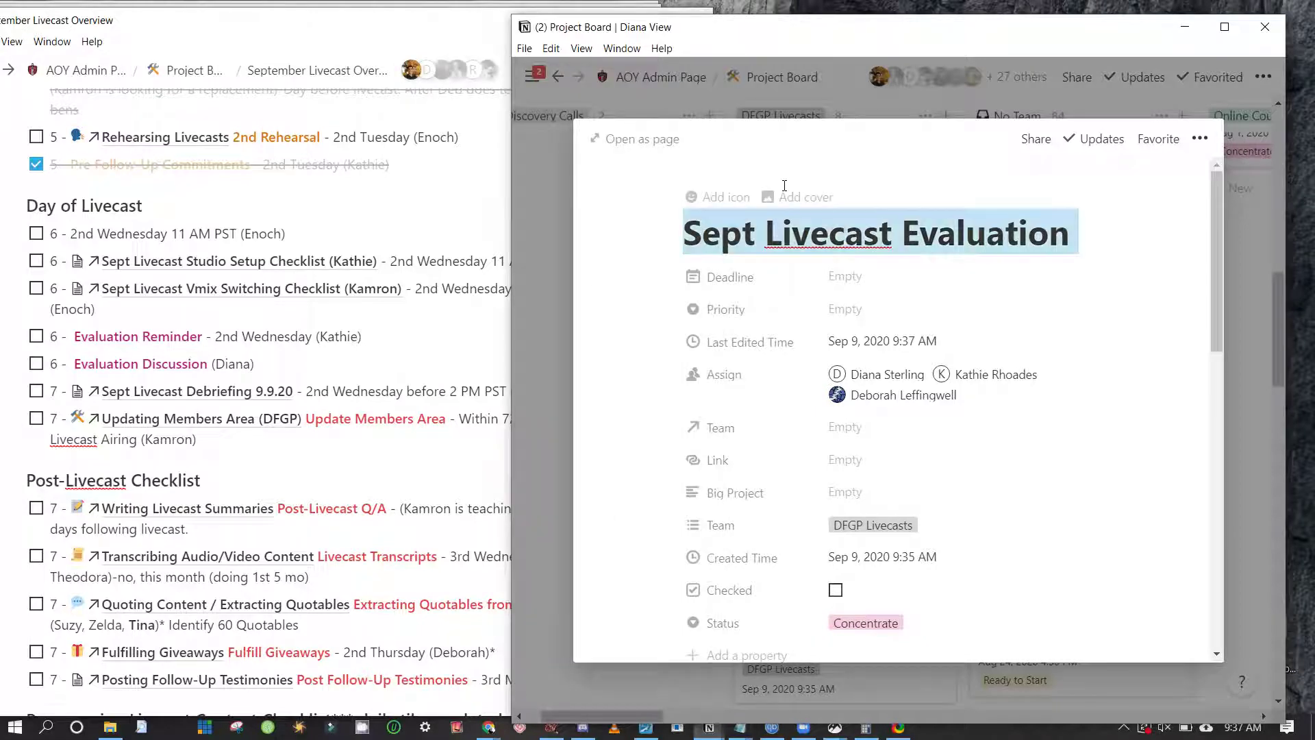
left_click(62, 294)
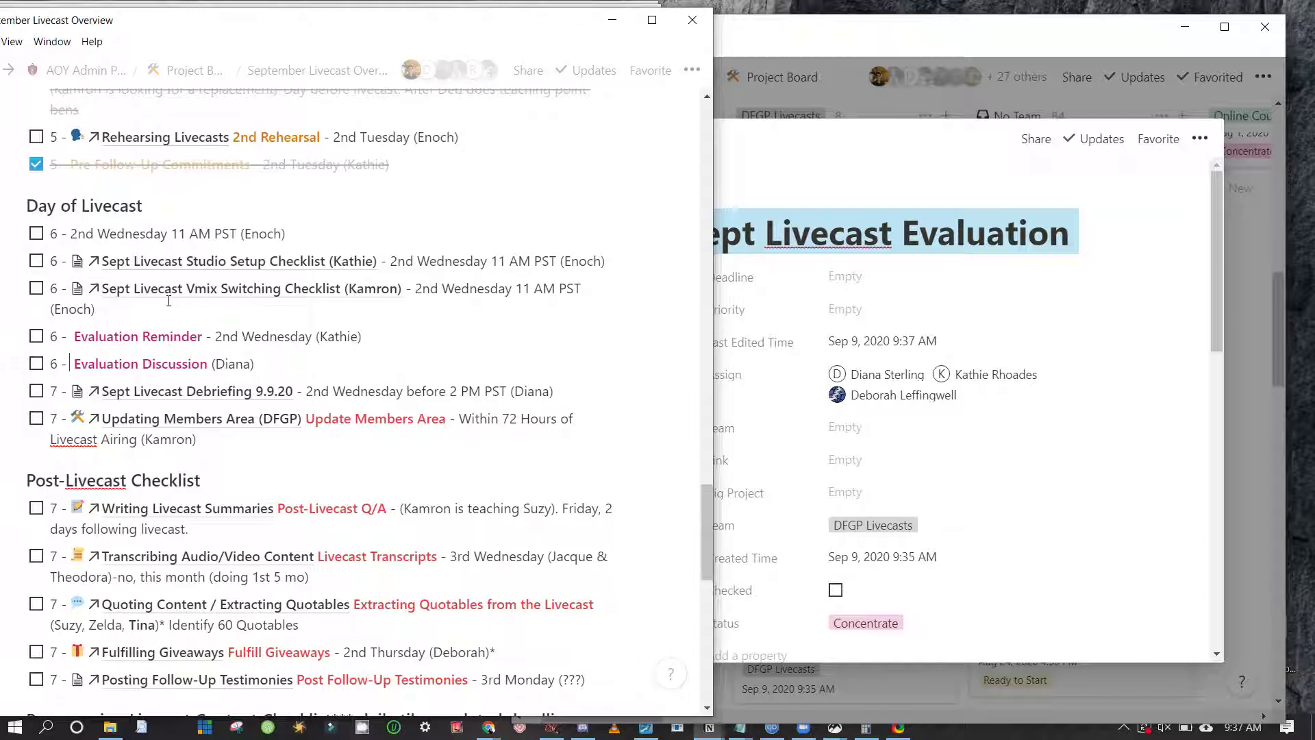
type("@")
key("ctrl+v")
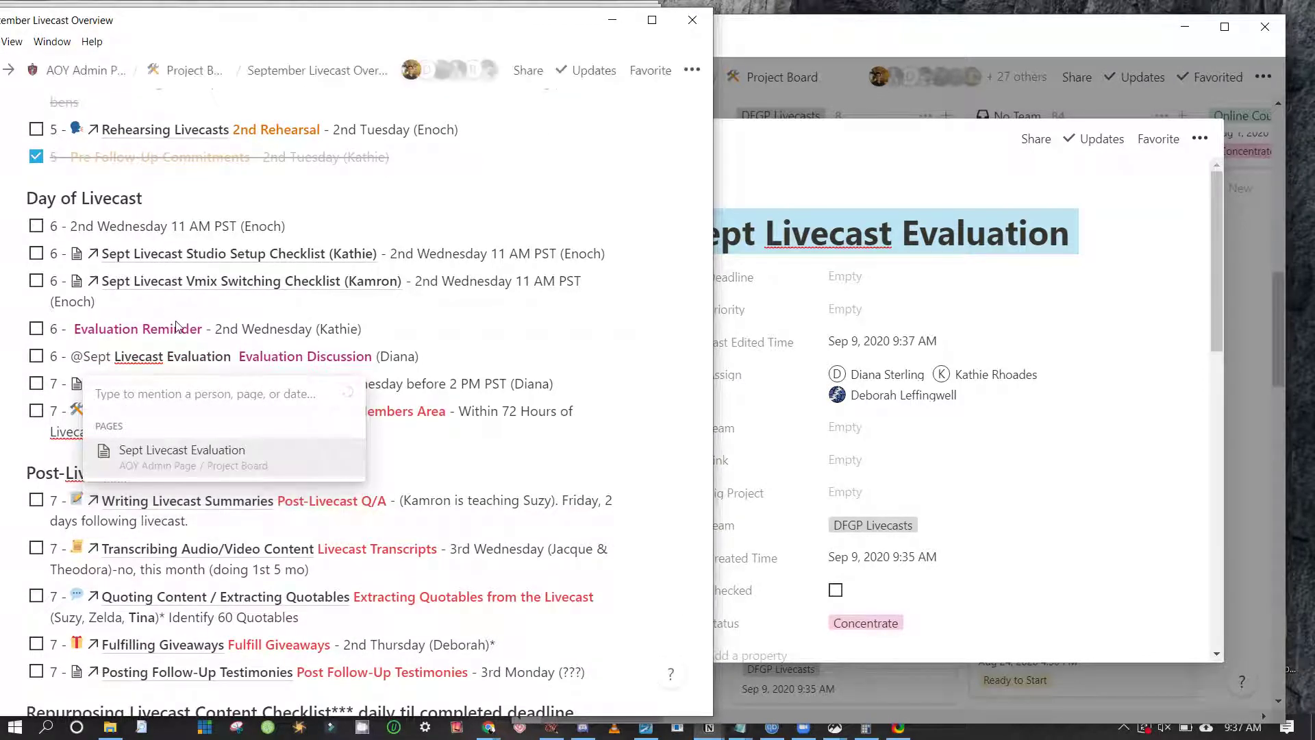
key("Return")
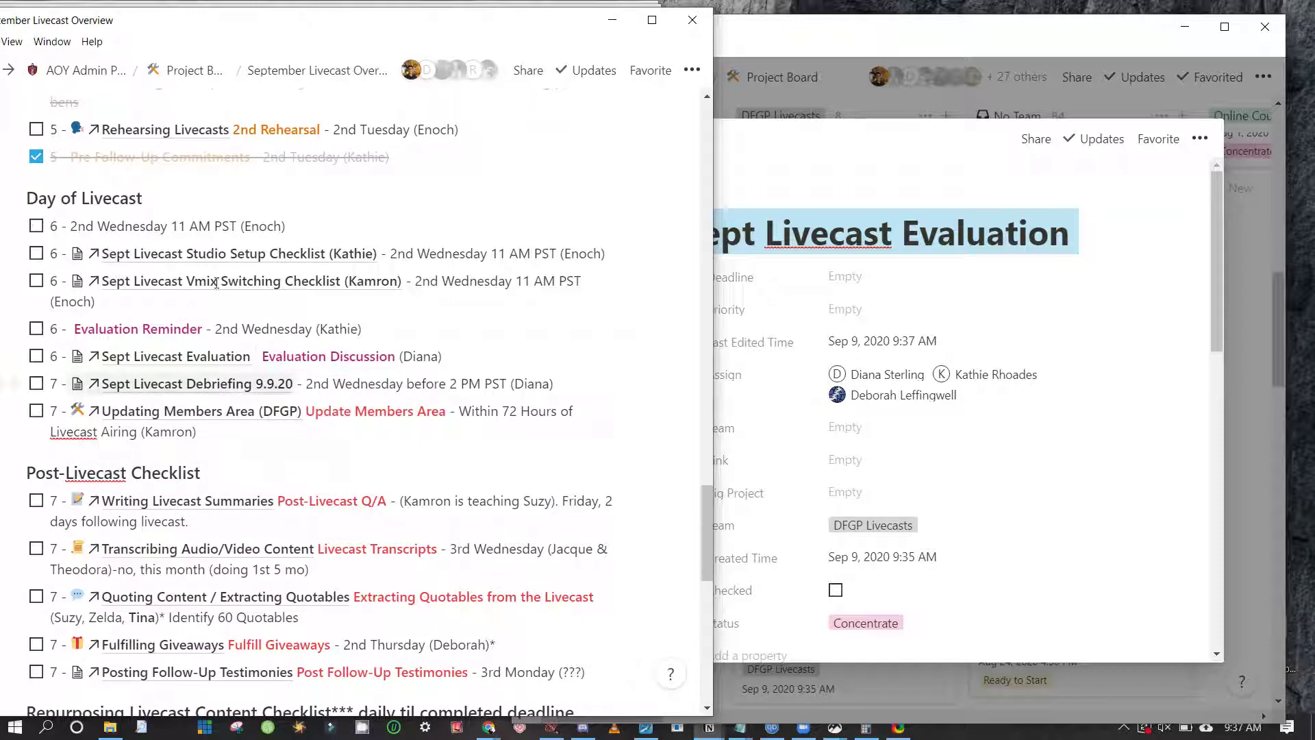
key("BackSpace")
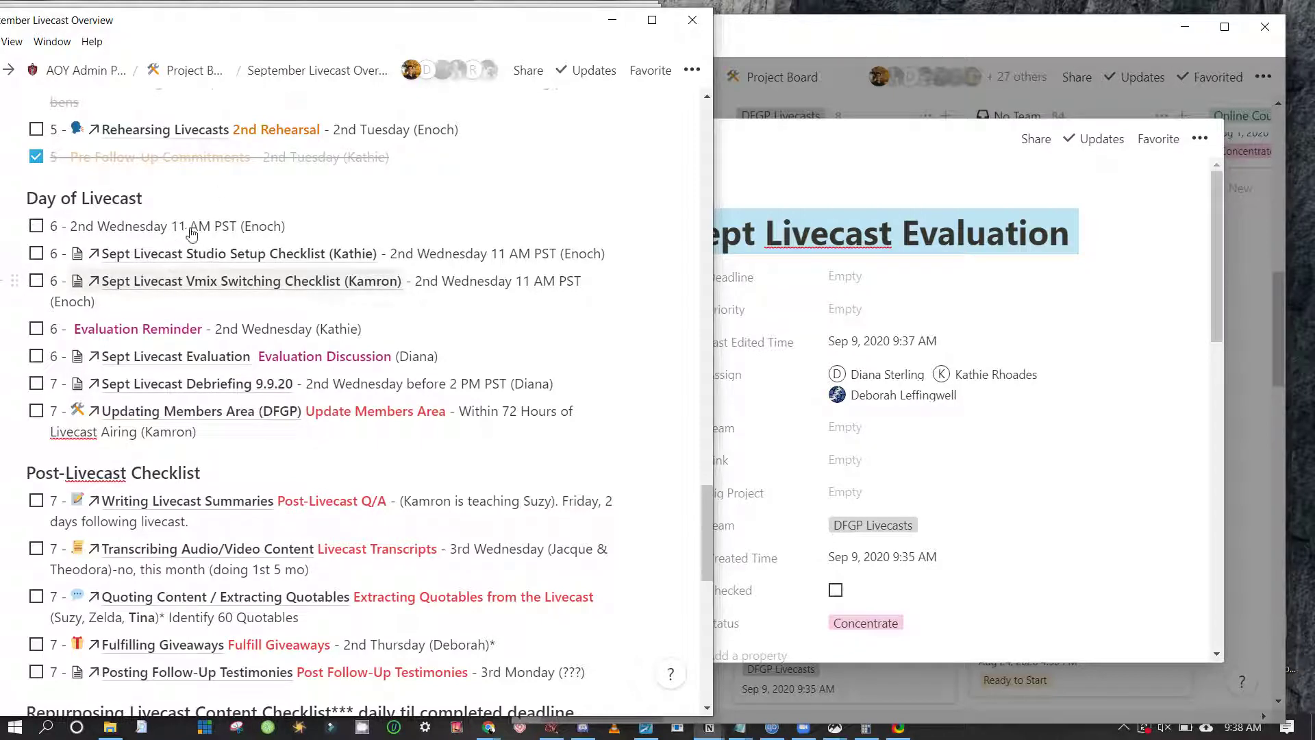
Open the Sept Livecast Vmix Switching Checklist page in a new Notion window
key("ctrl+shift+n")
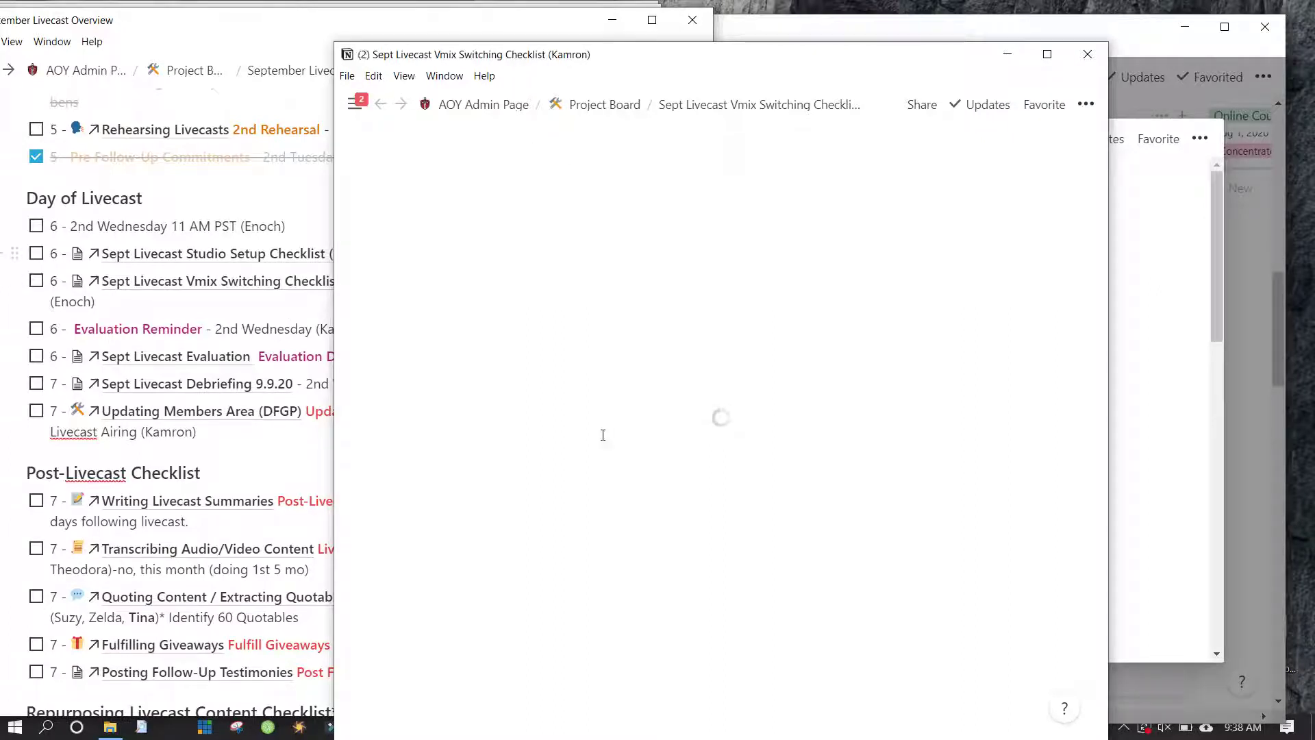
scroll(627, 415, "down", 3)
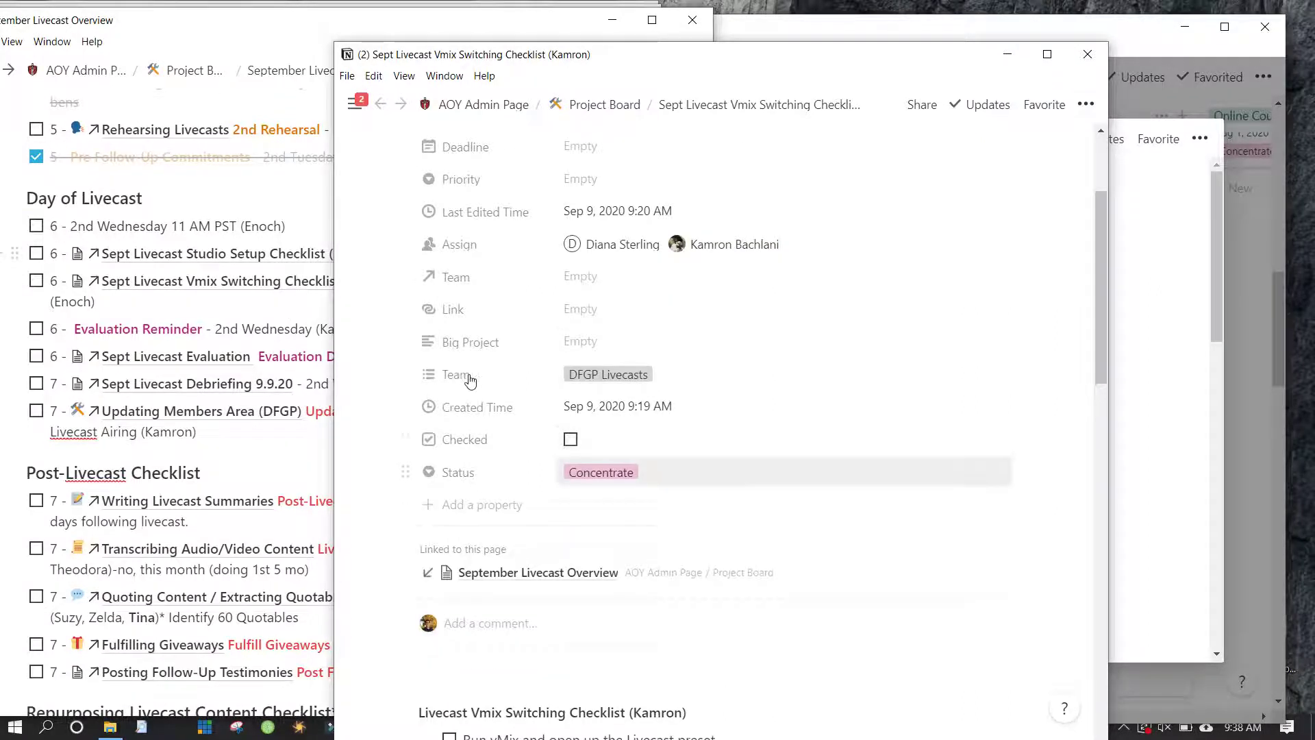
left_click(602, 472)
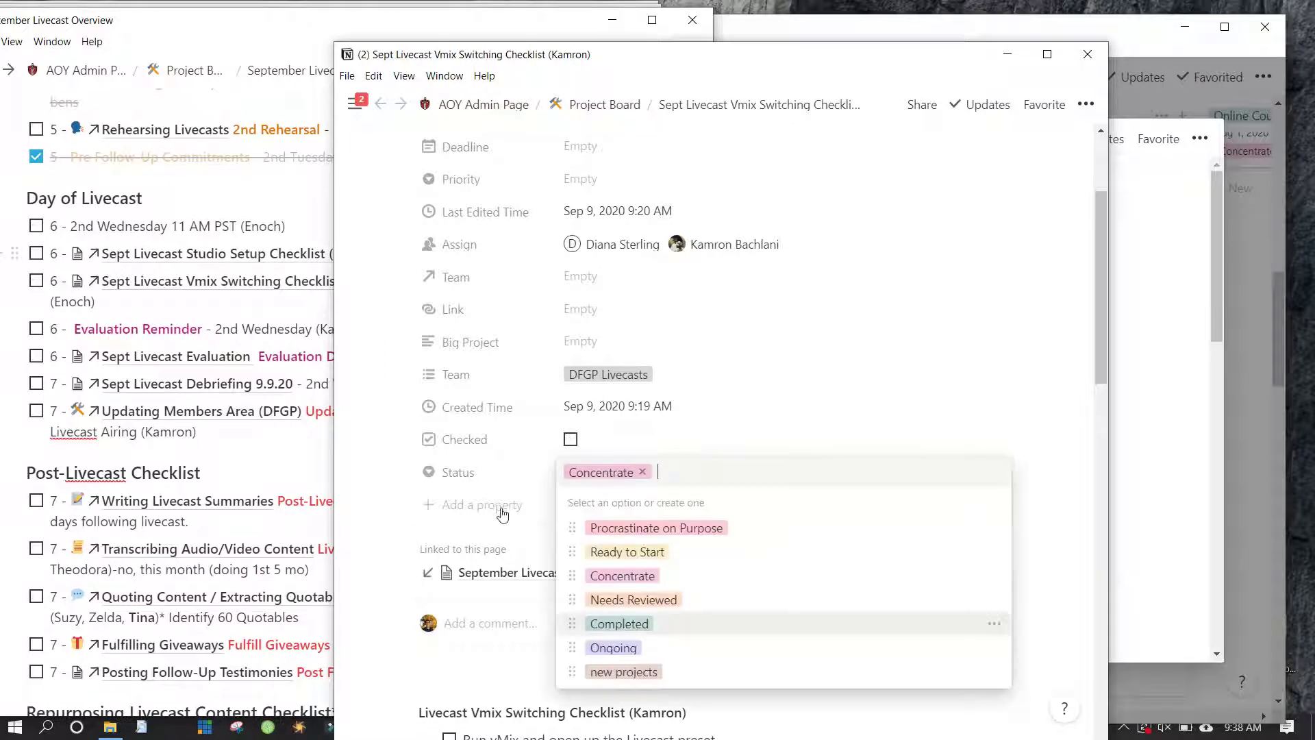
key("Return")
key("Return")
key("Down")
key("Down")
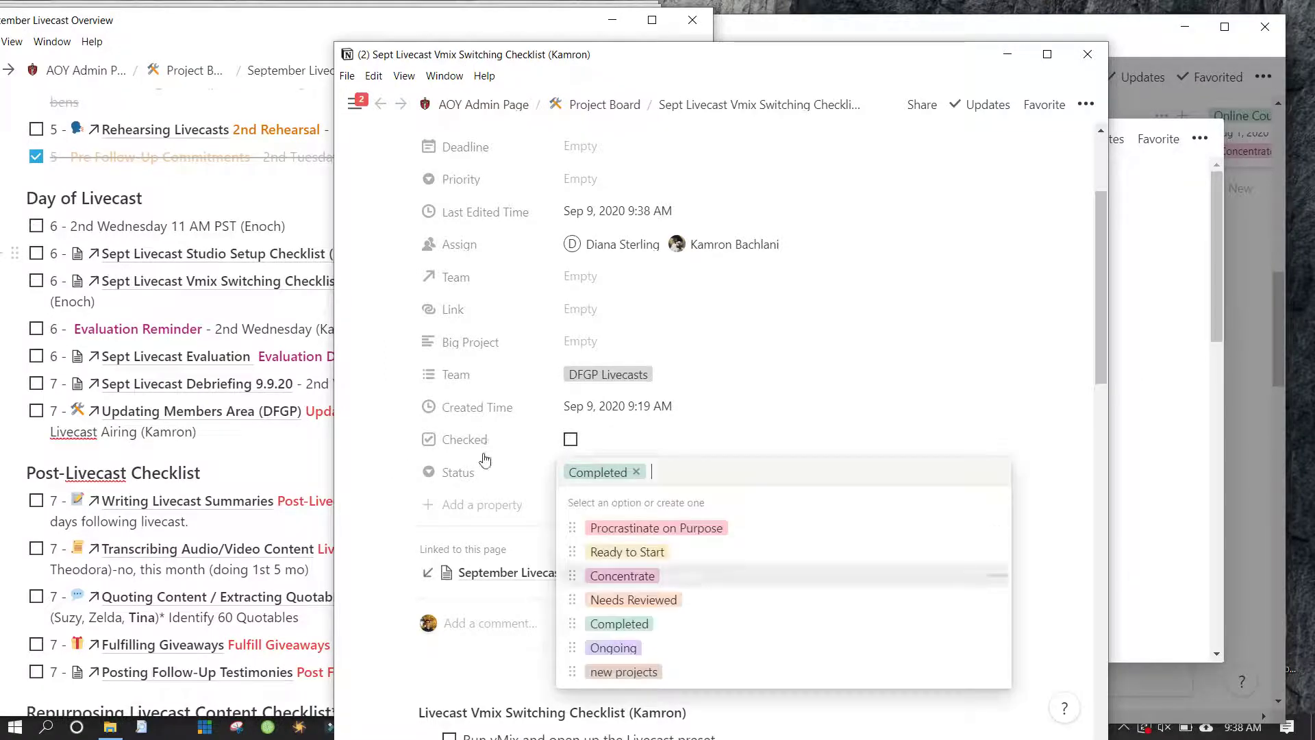
key("Return")
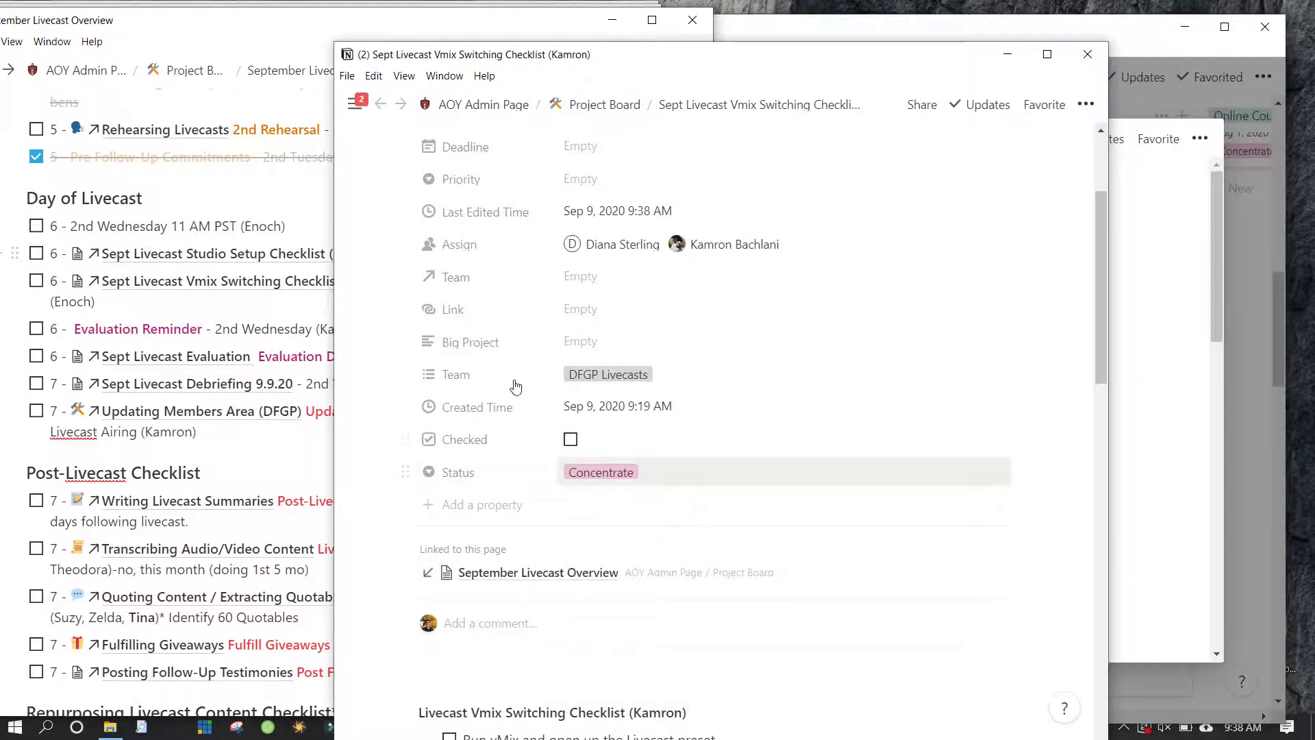
scroll(516, 387, "down", 8)
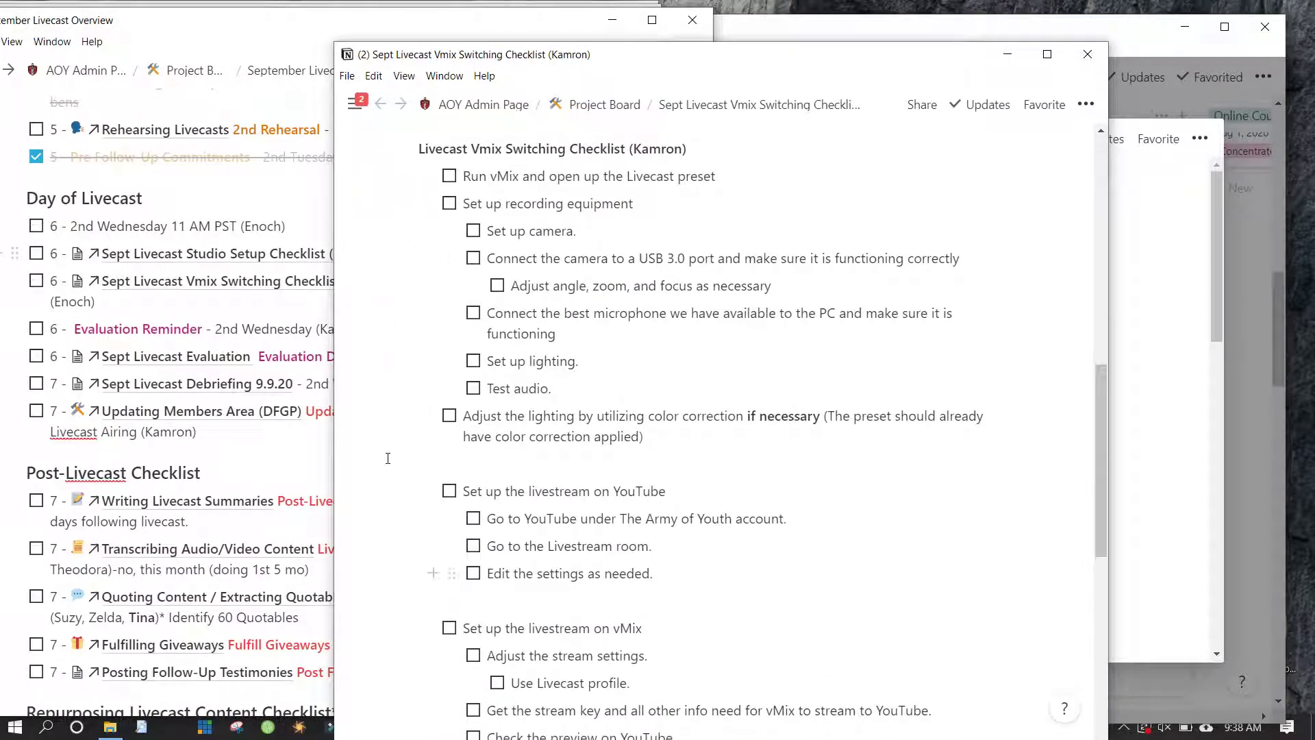
scroll(388, 457, "down", 7)
scroll(388, 458, "up", 8)
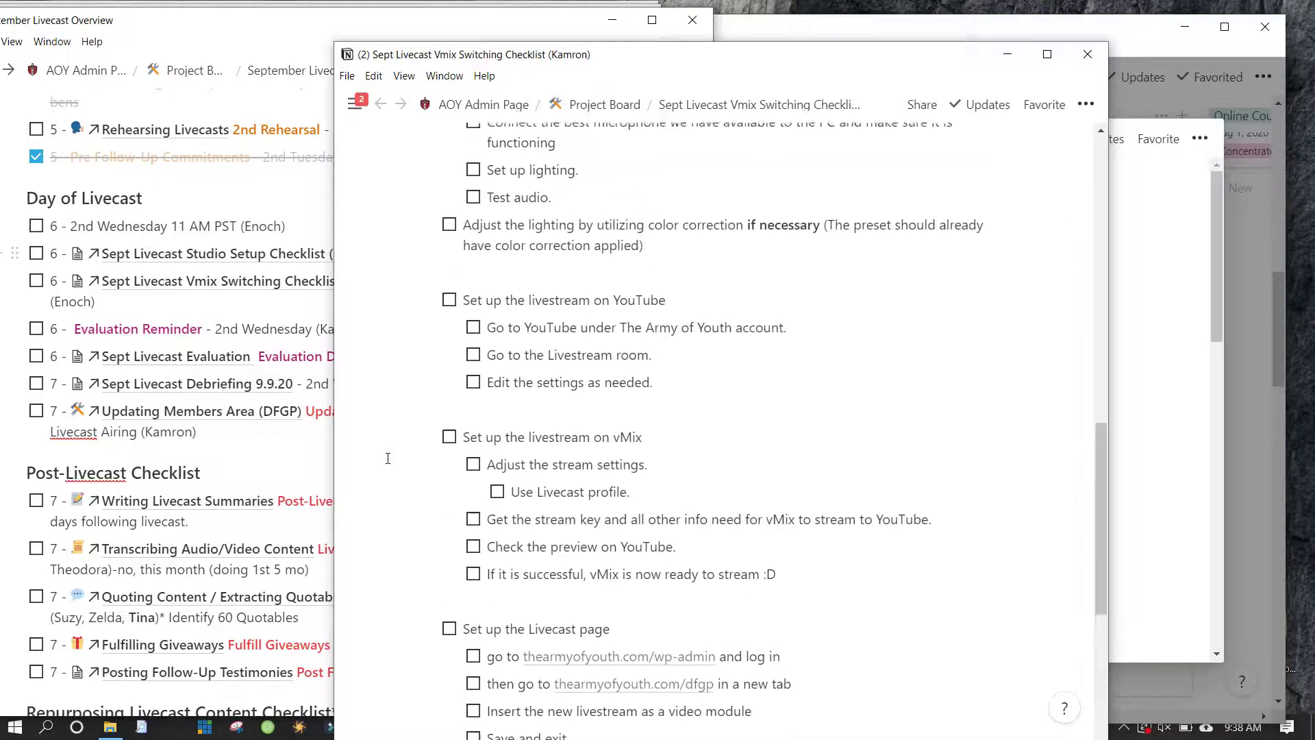
key("ctrl+Return")
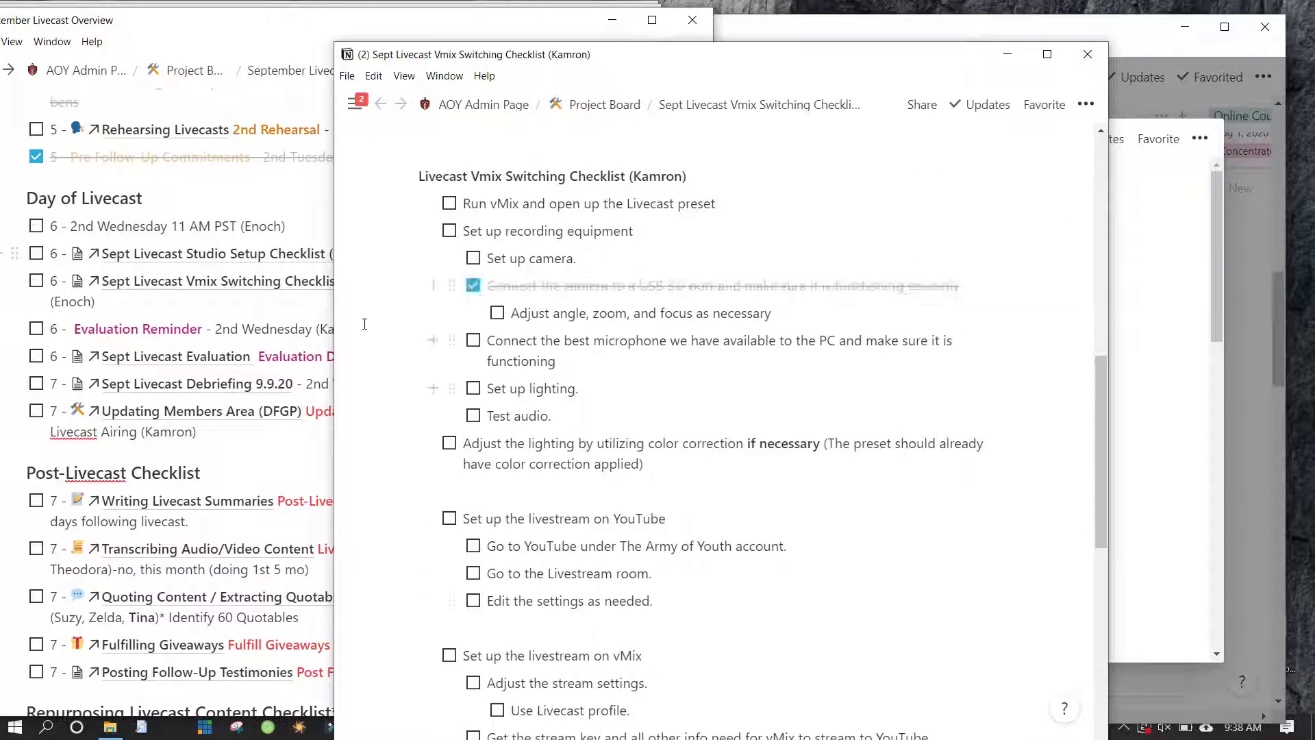
key("Down")
key("Down")
key("Down")
key("Down")
key("Escape")
key("ctrl+Return")
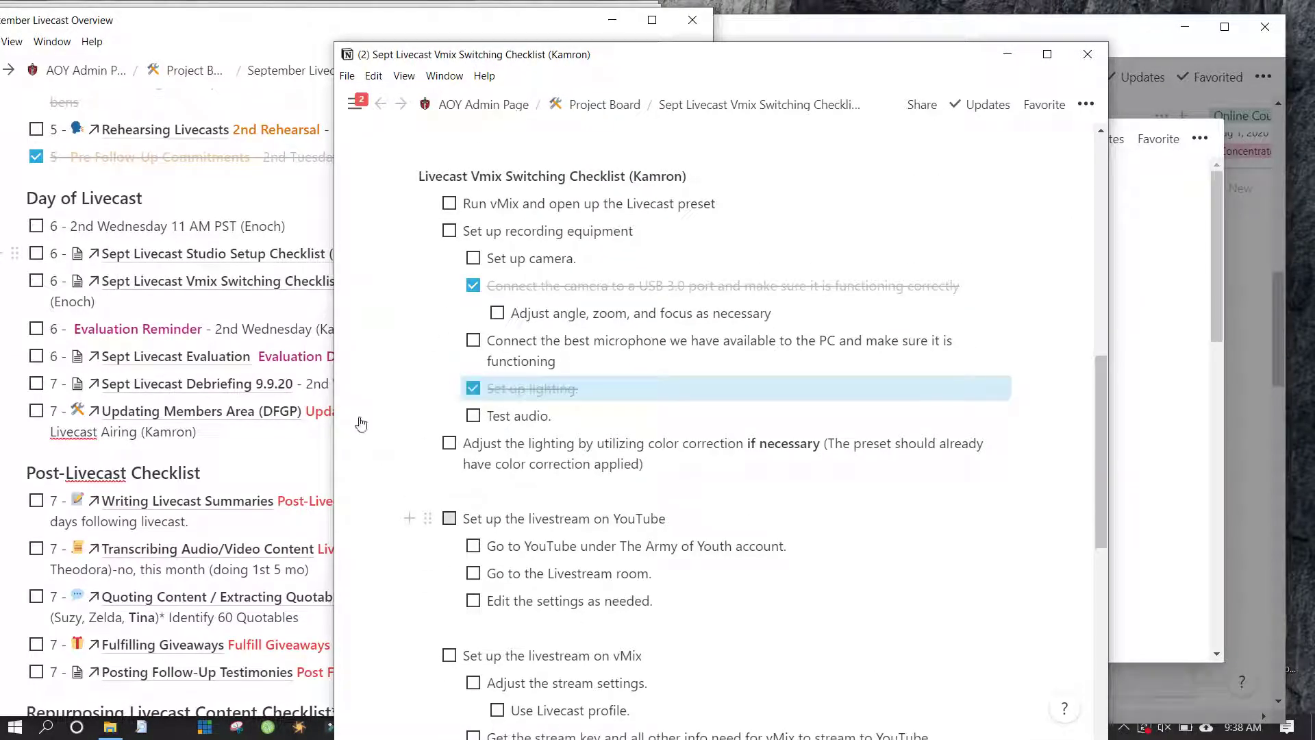
left_click(449, 519)
left_click(473, 573)
scroll(455, 441, "down", 1)
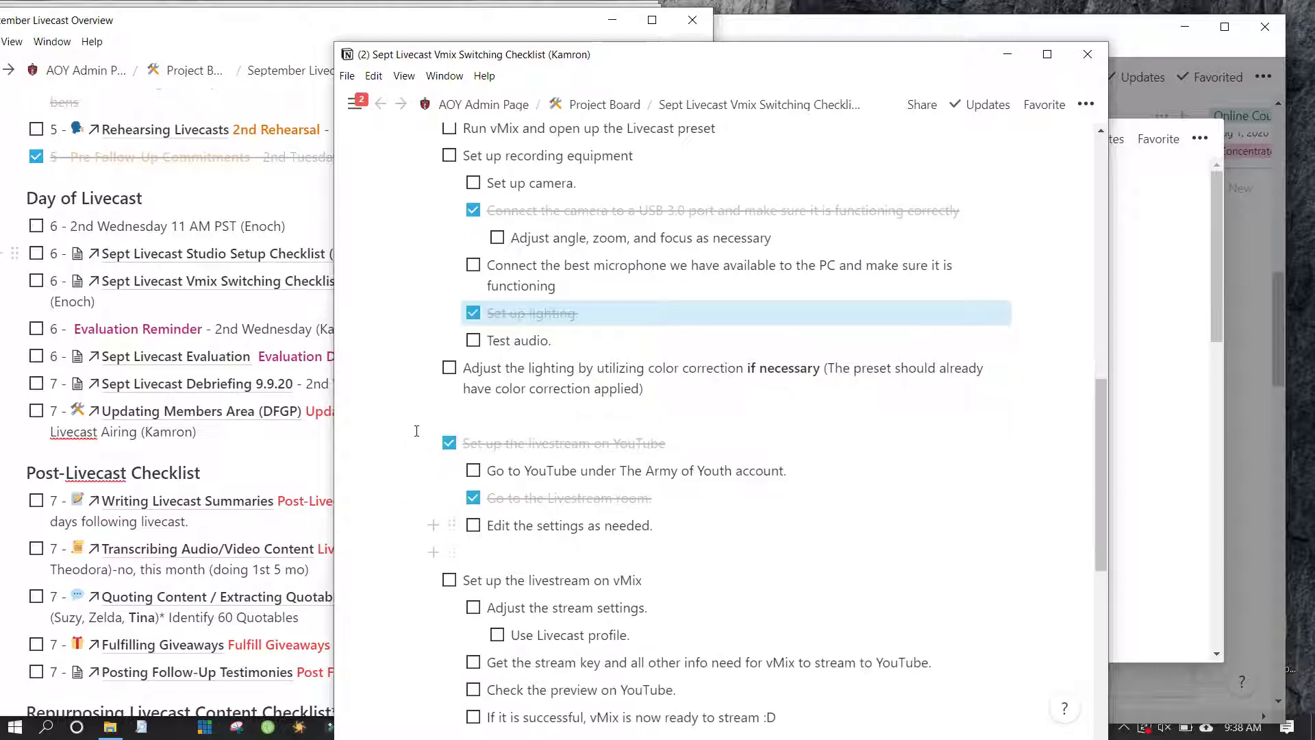
left_click_drag(502, 525, 649, 526)
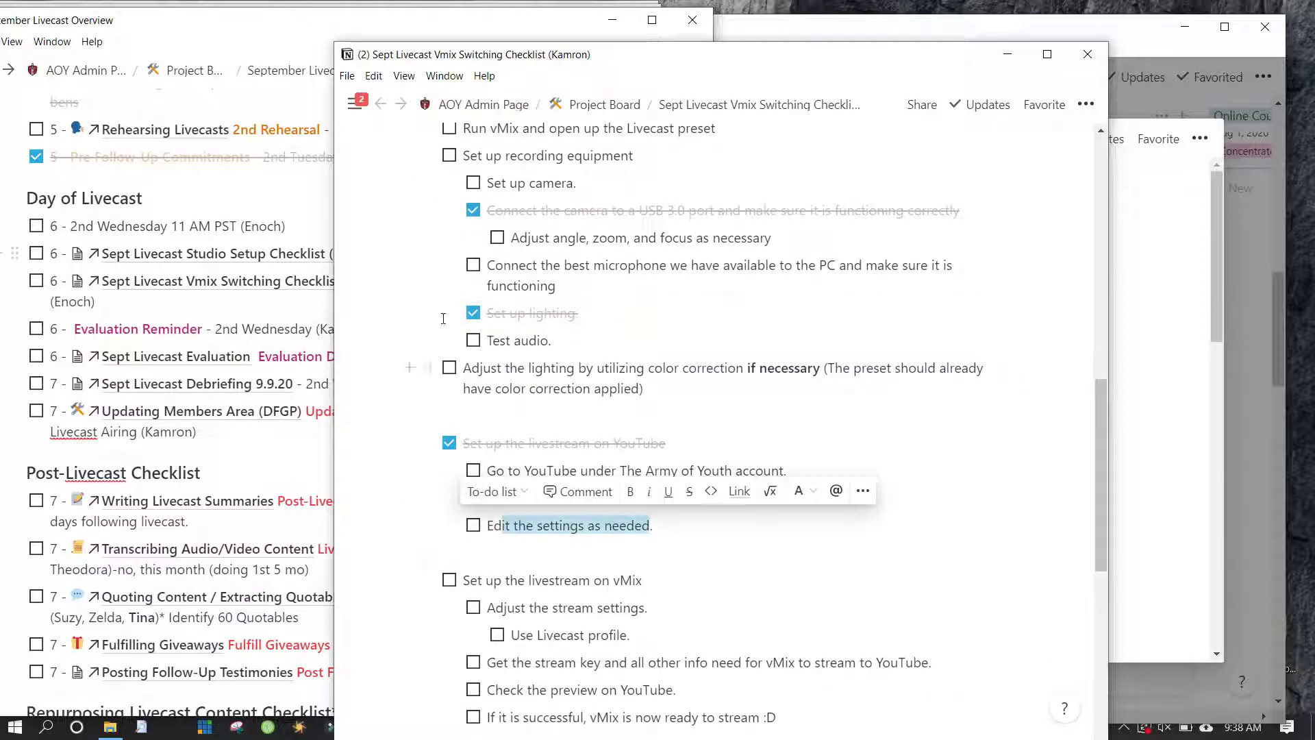
left_click(380, 414)
key("ctrl+z")
key("ctrl+z")
key("ctrl+z")
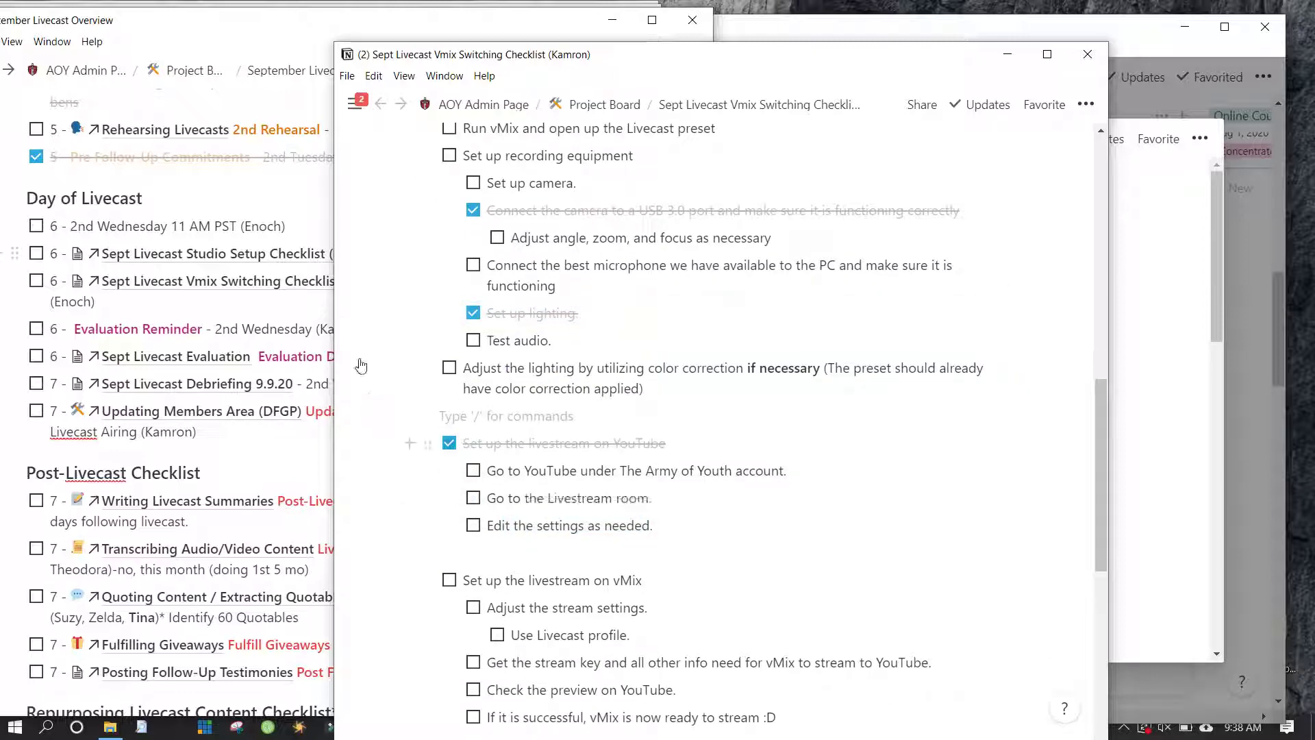
key("ctrl+z")
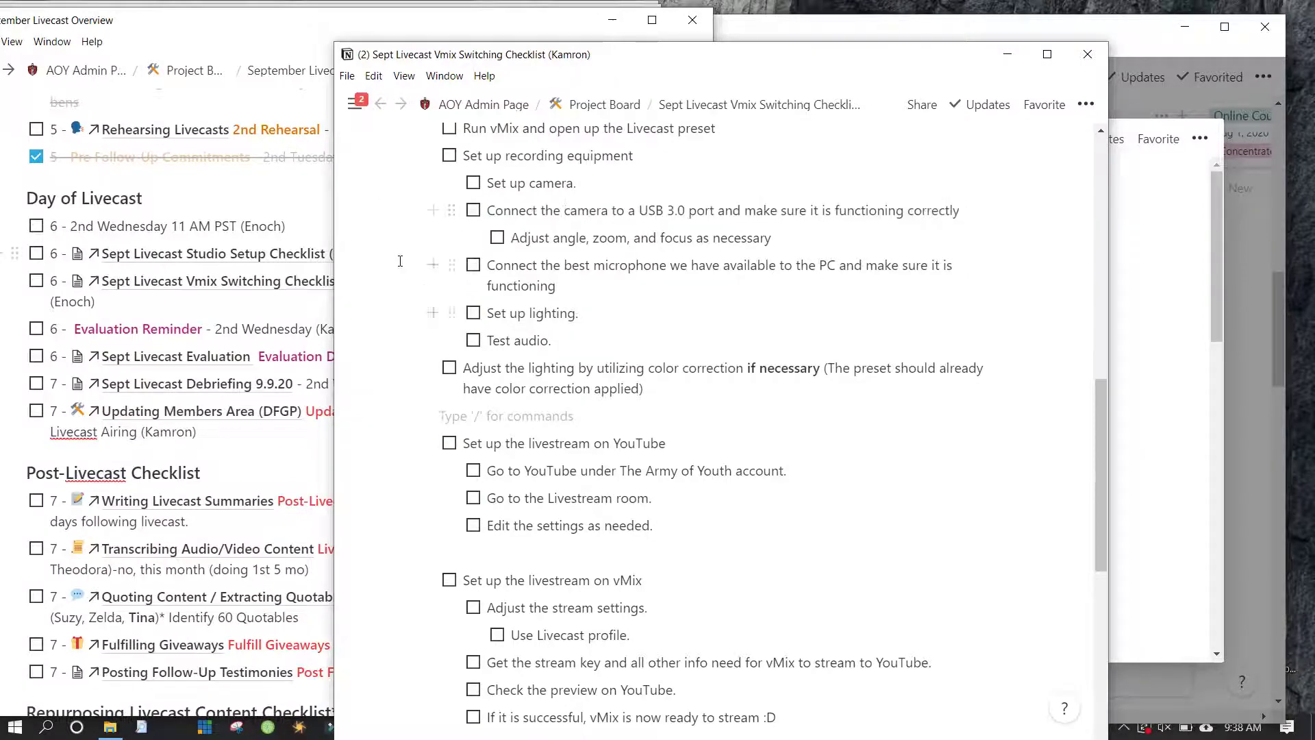
scroll(383, 206, "up", 5)
scroll(400, 261, "down", 13)
scroll(401, 260, "up", 15)
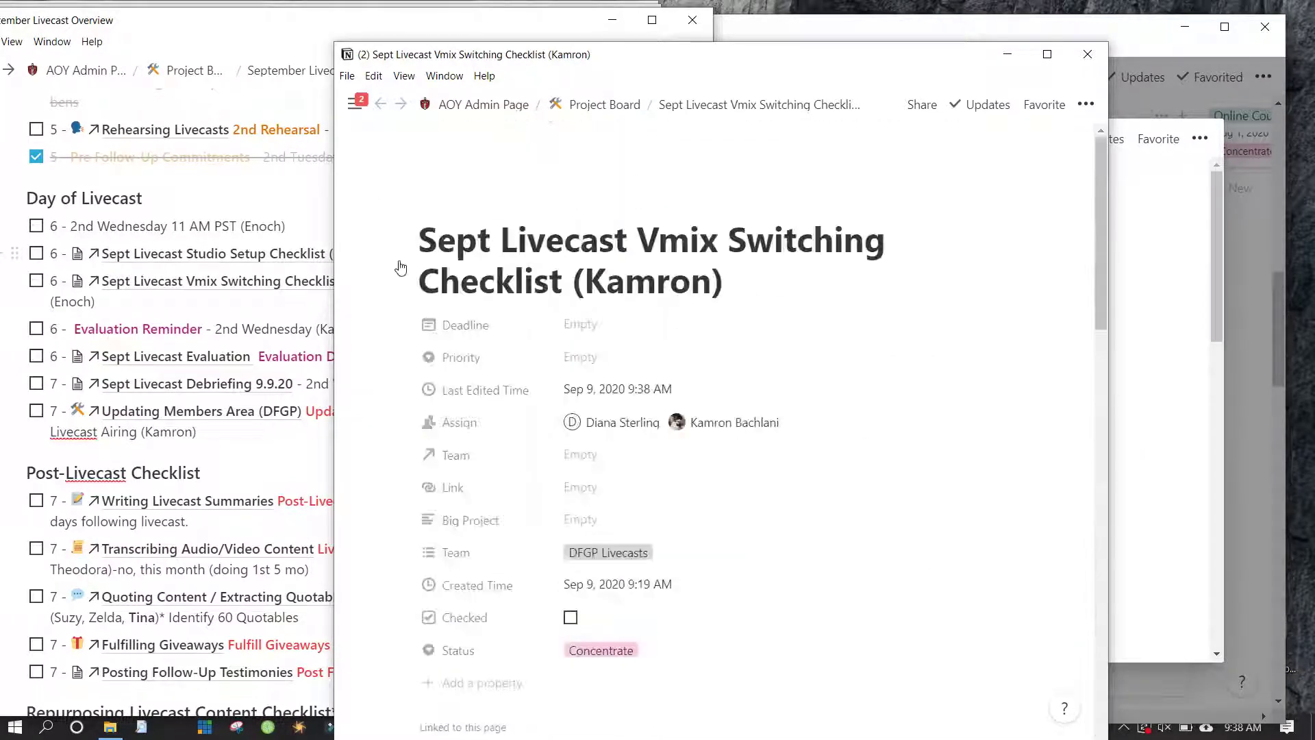
scroll(401, 267, "down", 9)
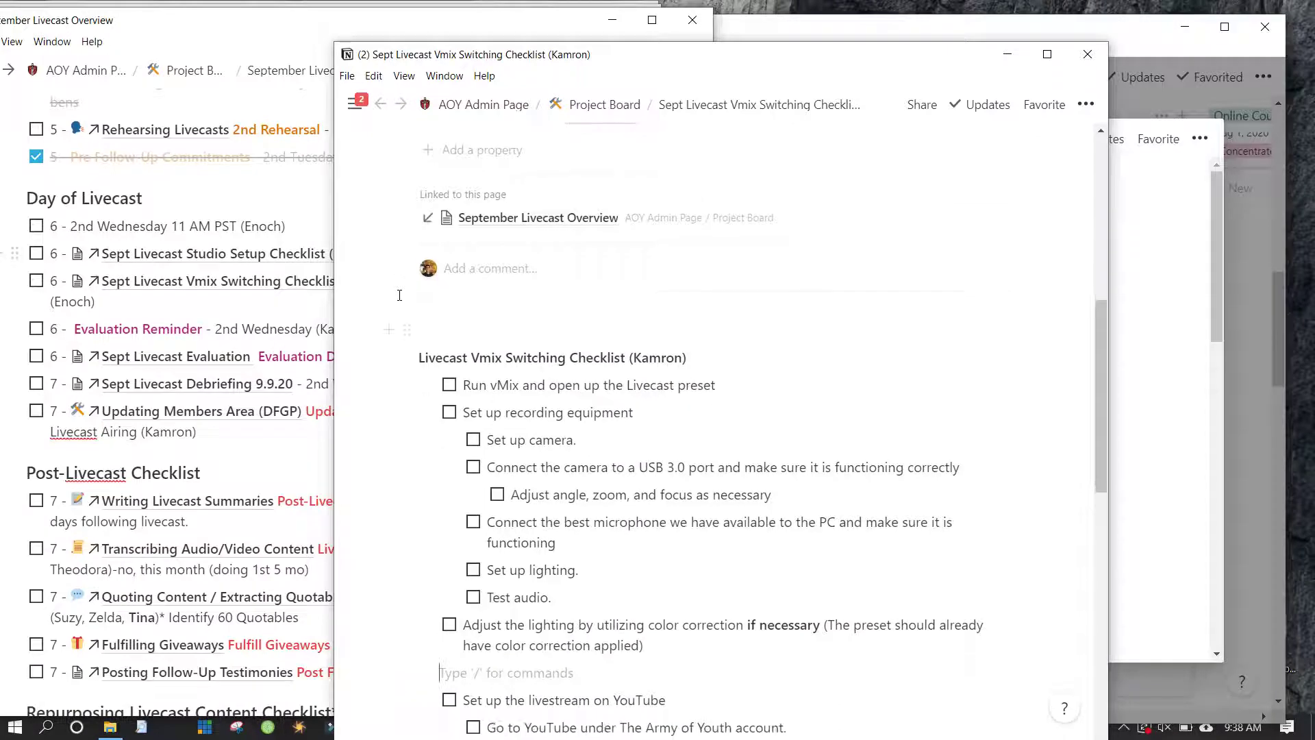
scroll(401, 302, "up", 7)
scroll(400, 302, "up", 2)
scroll(431, 339, "down", 3)
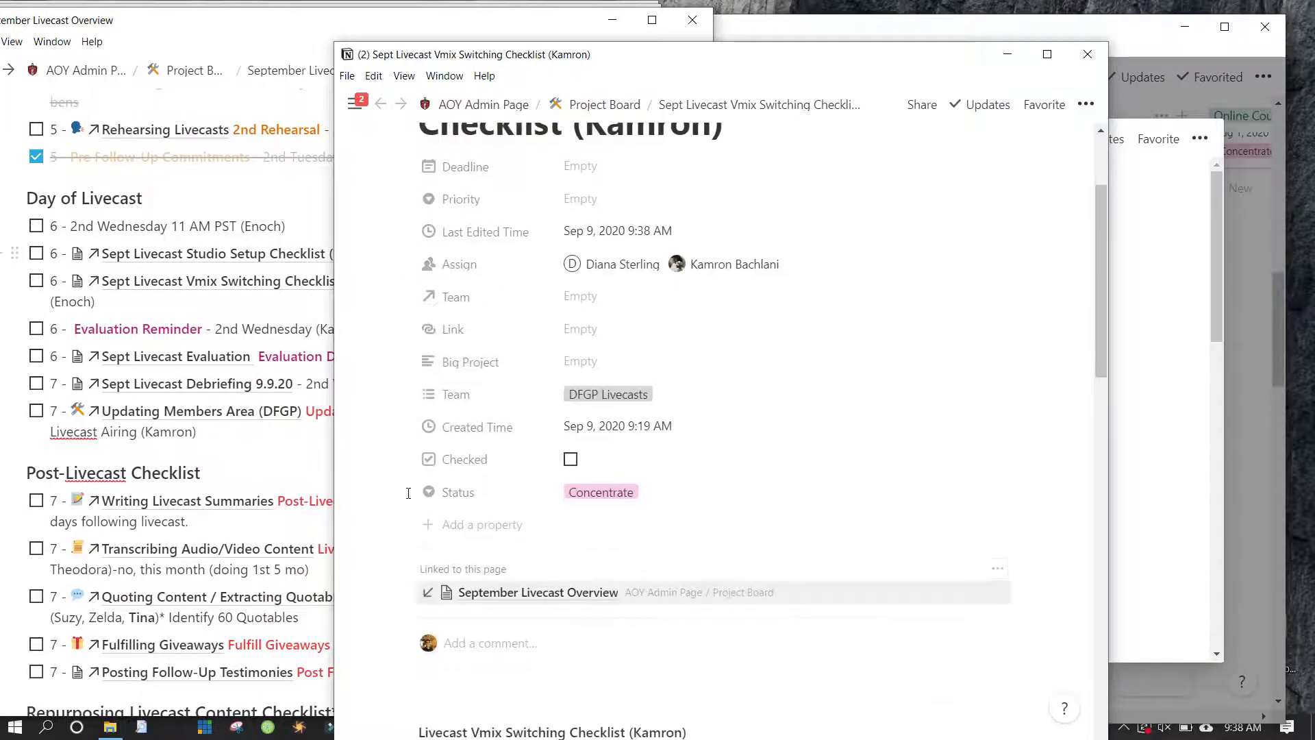
type("Hey Kamron")
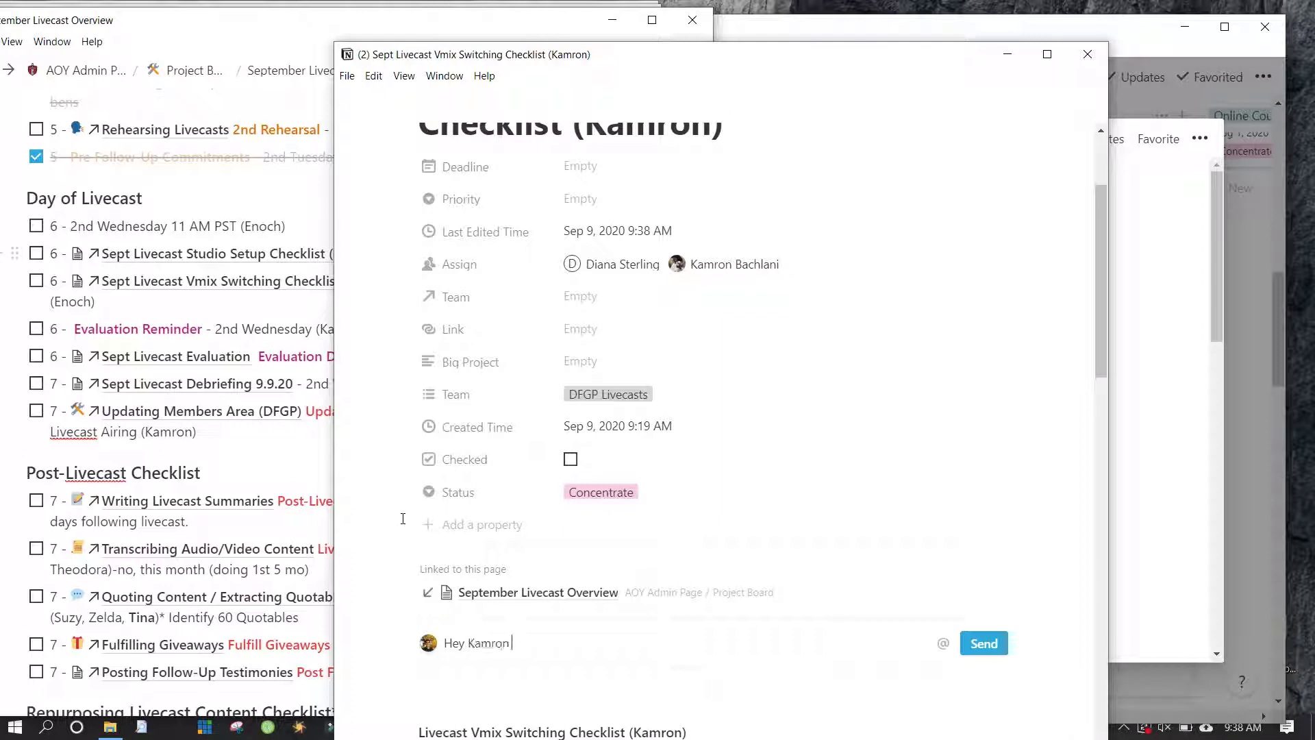
key("BackSpace")
key("BackSpace")
type("Y U No start this checklist yet?!!?!?!?")
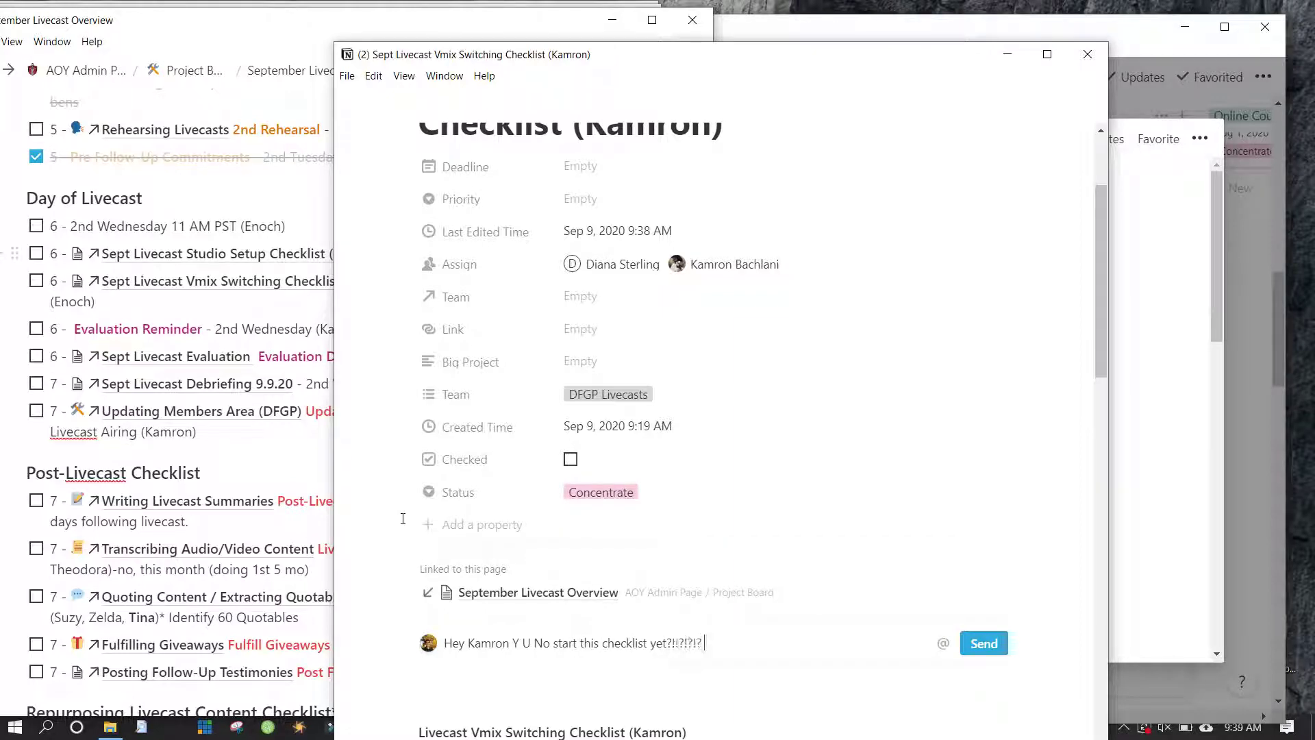
scroll(403, 519, "down", 3)
key("ctrl+a")
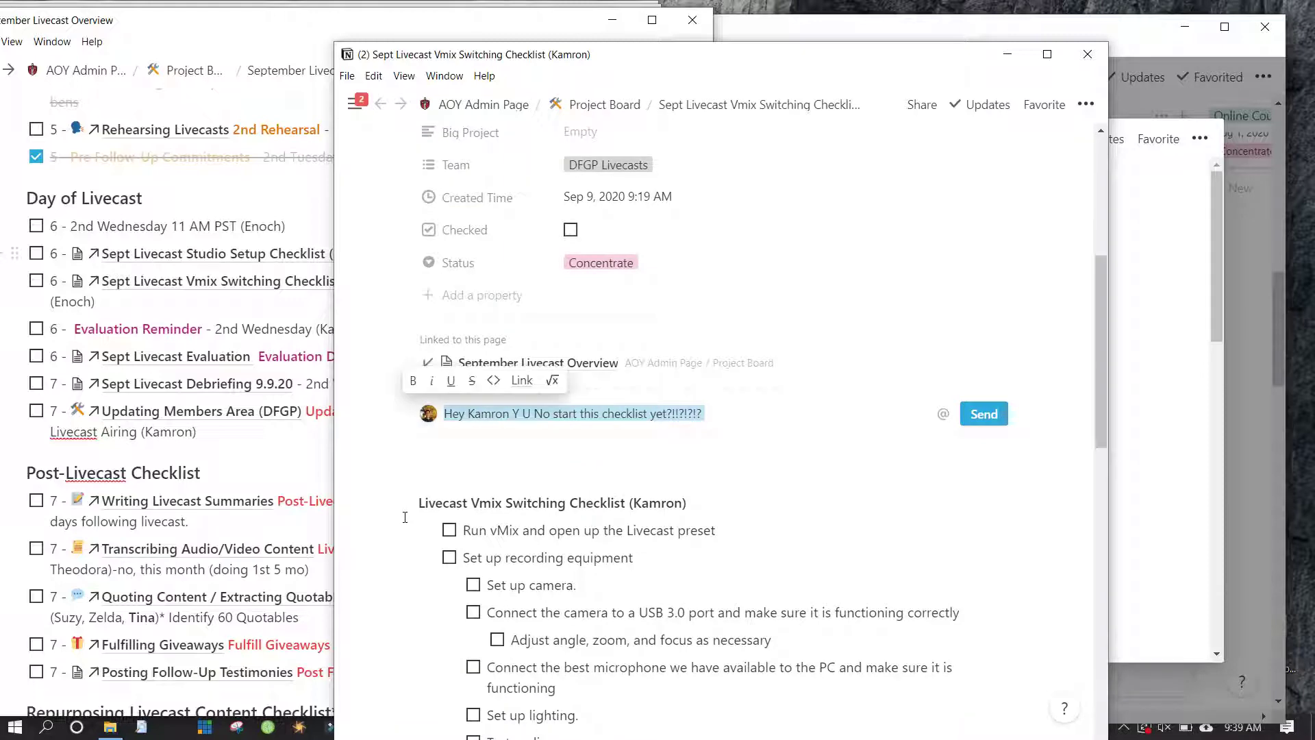
key("BackSpace")
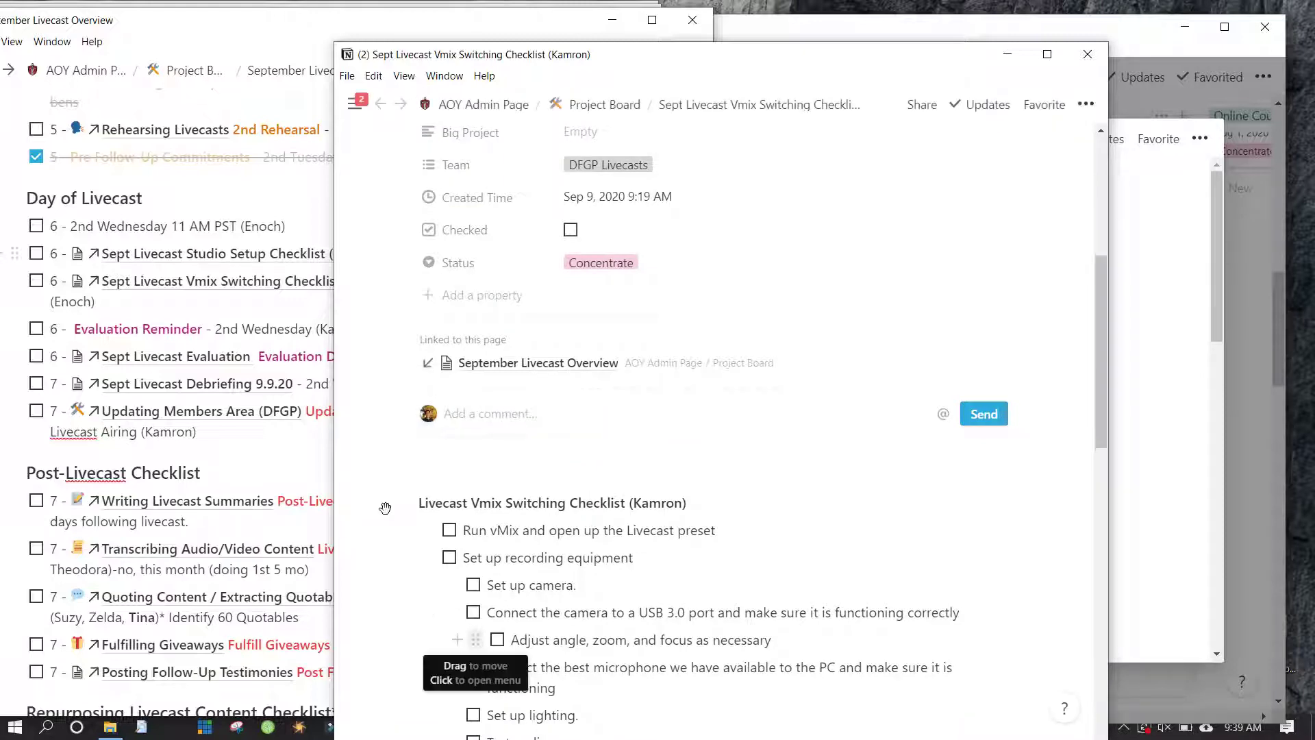
scroll(411, 616, "down", 8)
scroll(538, 479, "up", 10)
scroll(537, 479, "up", 3)
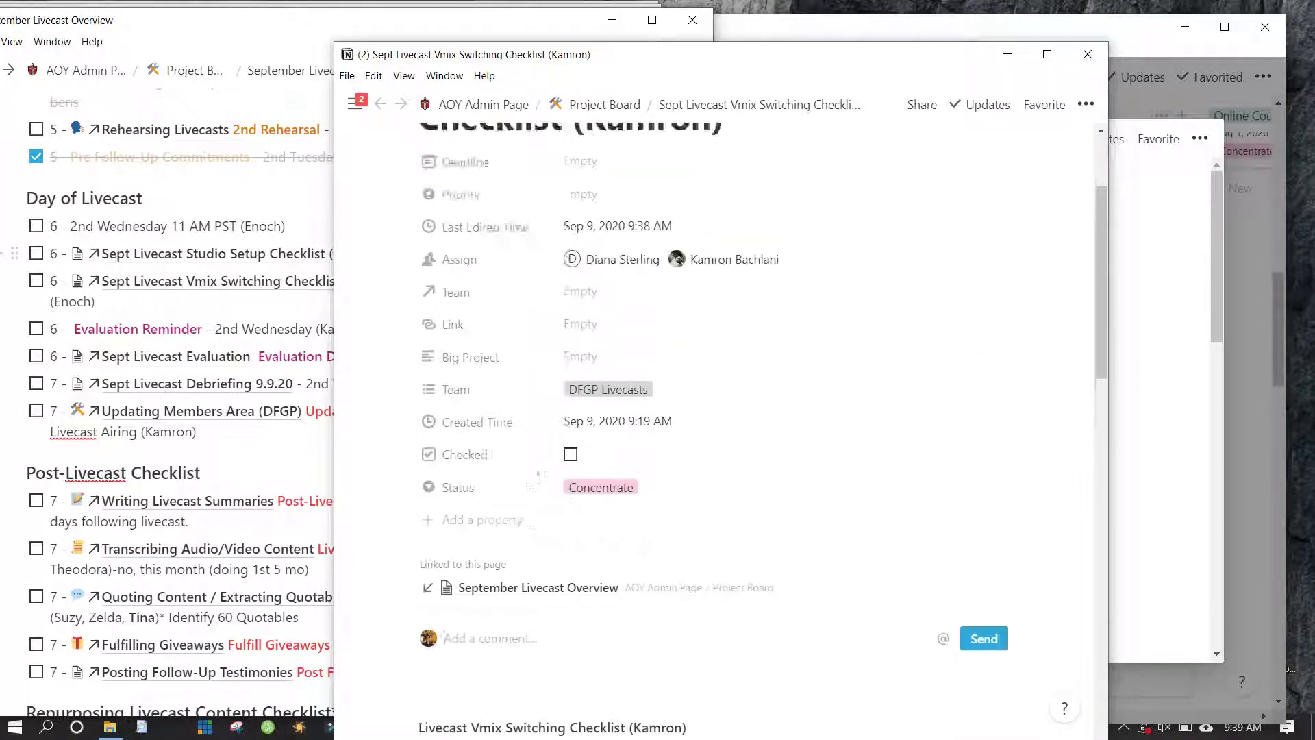
scroll(529, 352, "down", 1)
scroll(528, 351, "up", 2)
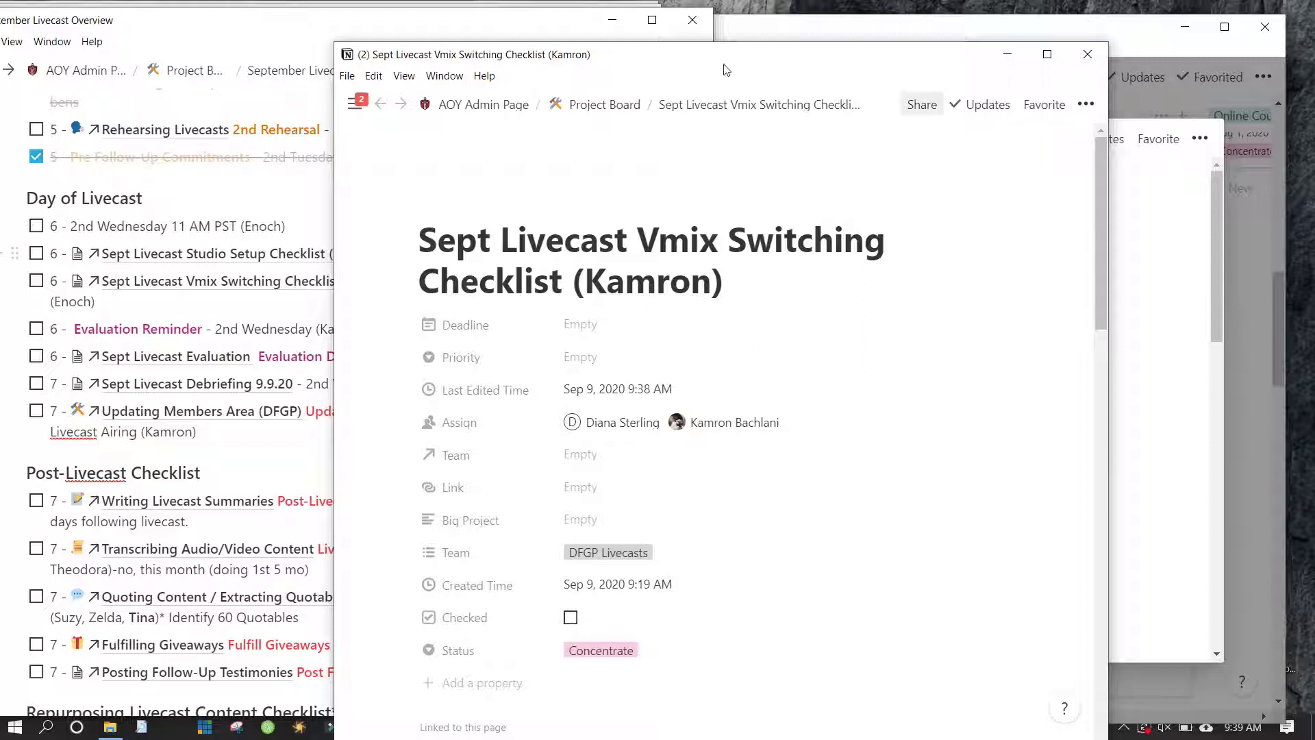
left_click_drag(721, 55, 625, 48)
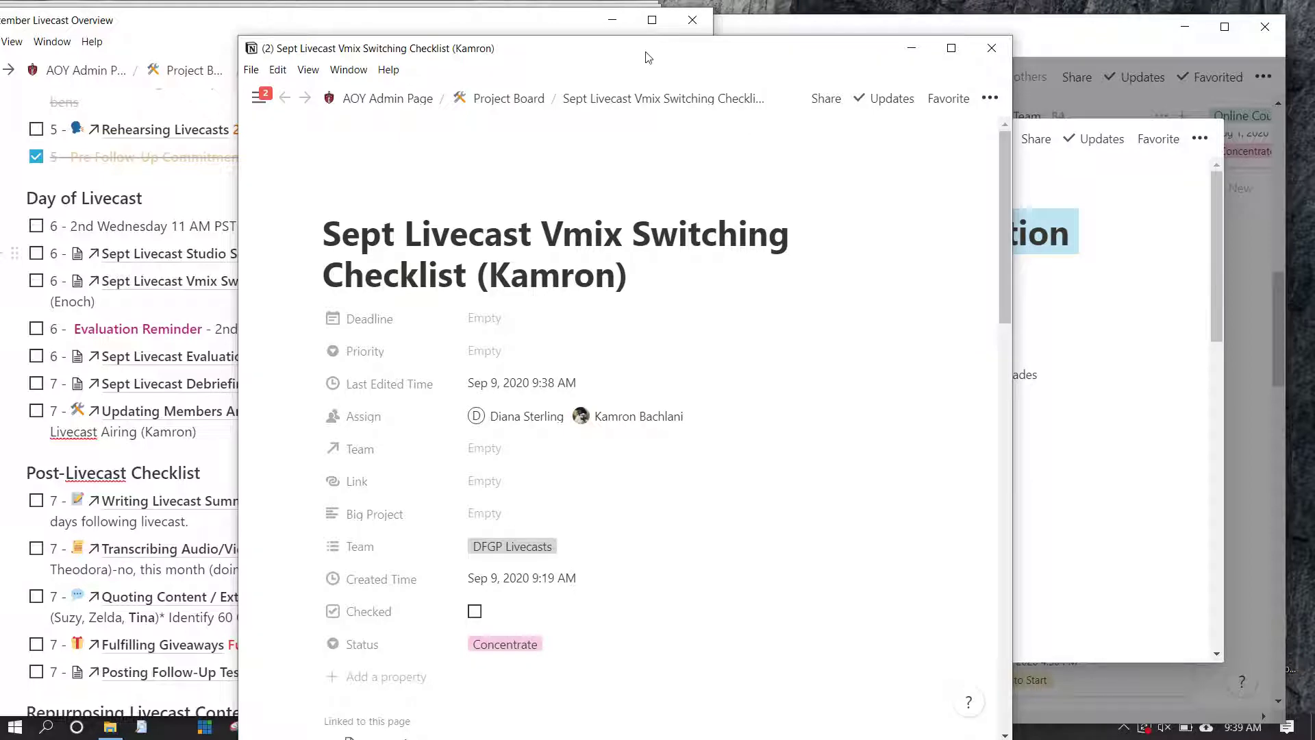
left_click_drag(648, 57, 880, 57)
Minimize the Vmix checklist, skim the Sept Livecast Evaluation page, then close that window
left_click(1143, 47)
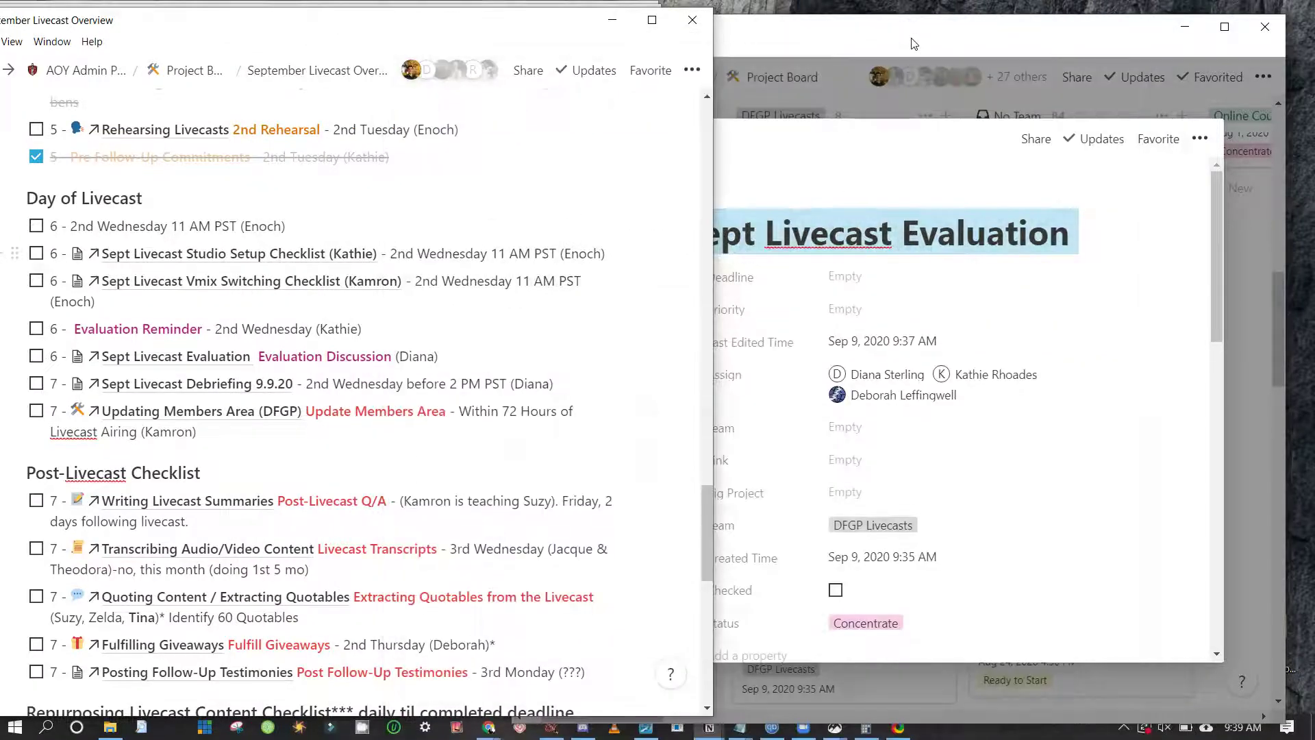
left_click(911, 43)
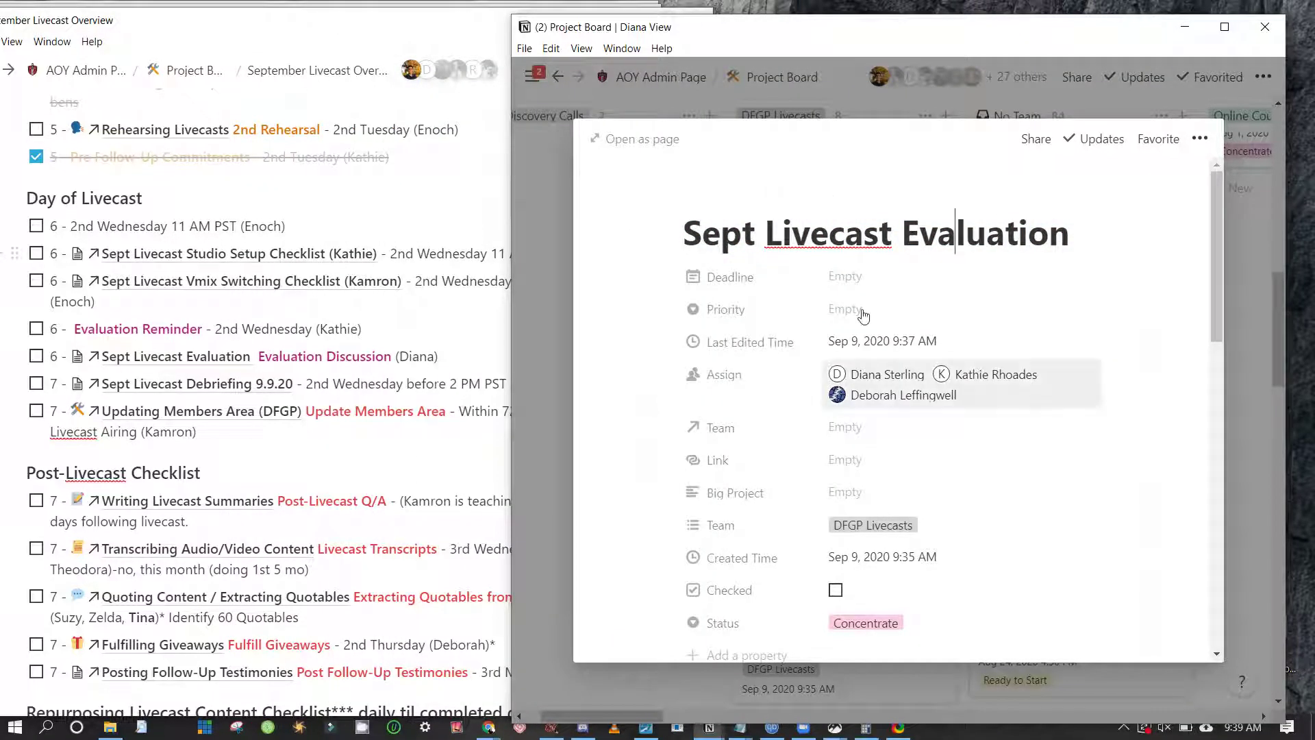
scroll(863, 313, "down", 10)
scroll(863, 310, "up", 10)
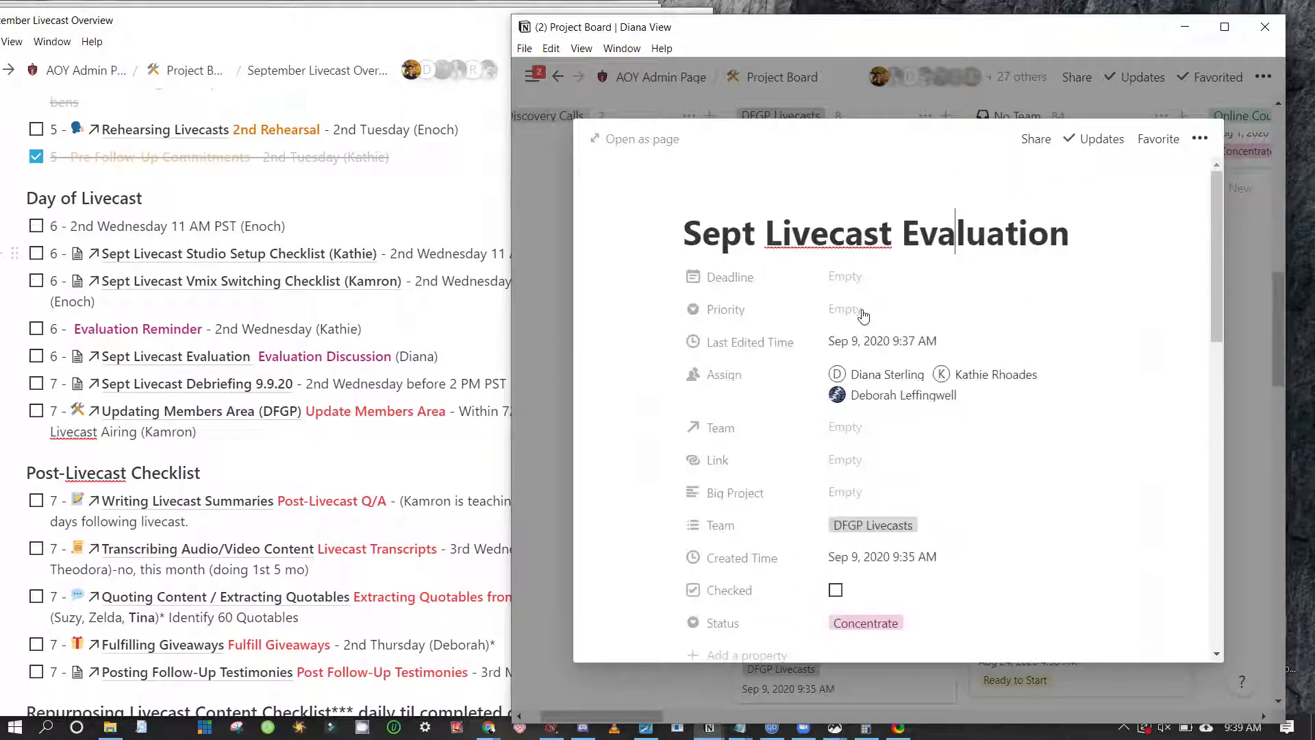
scroll(863, 313, "down", 1)
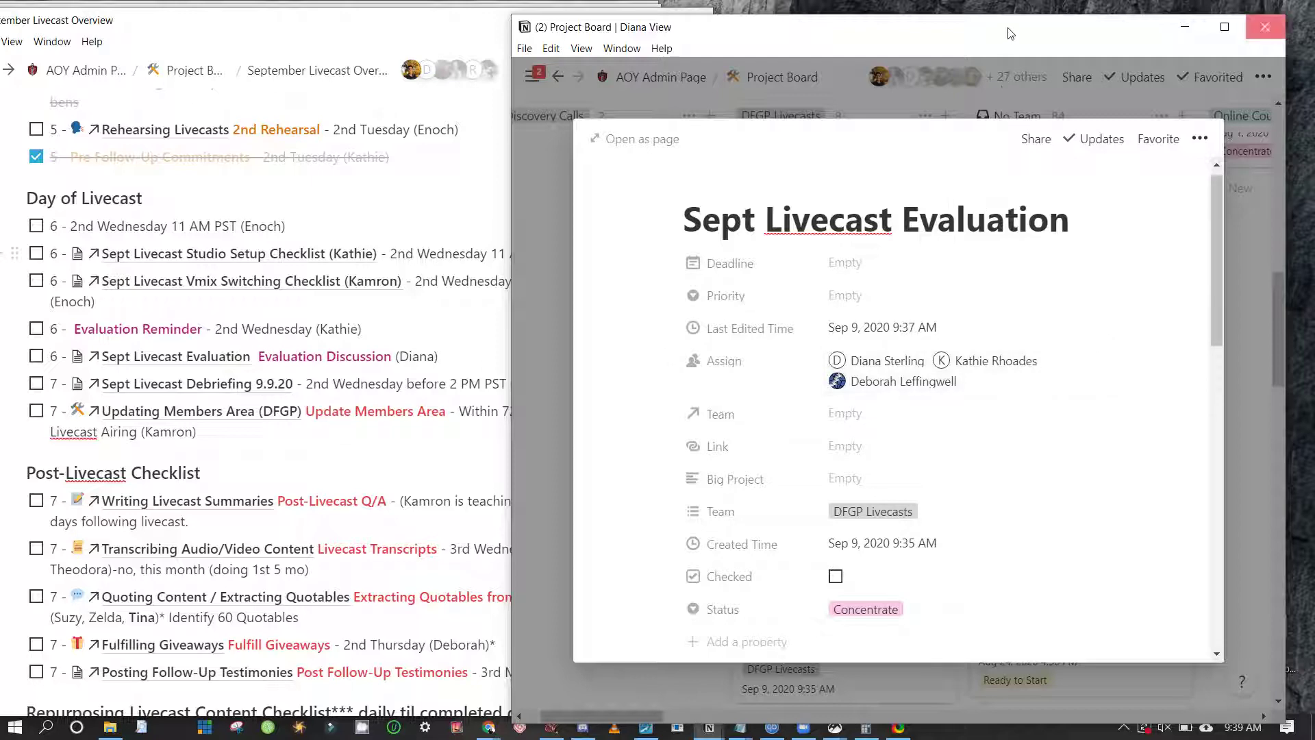
key("alt+F4")
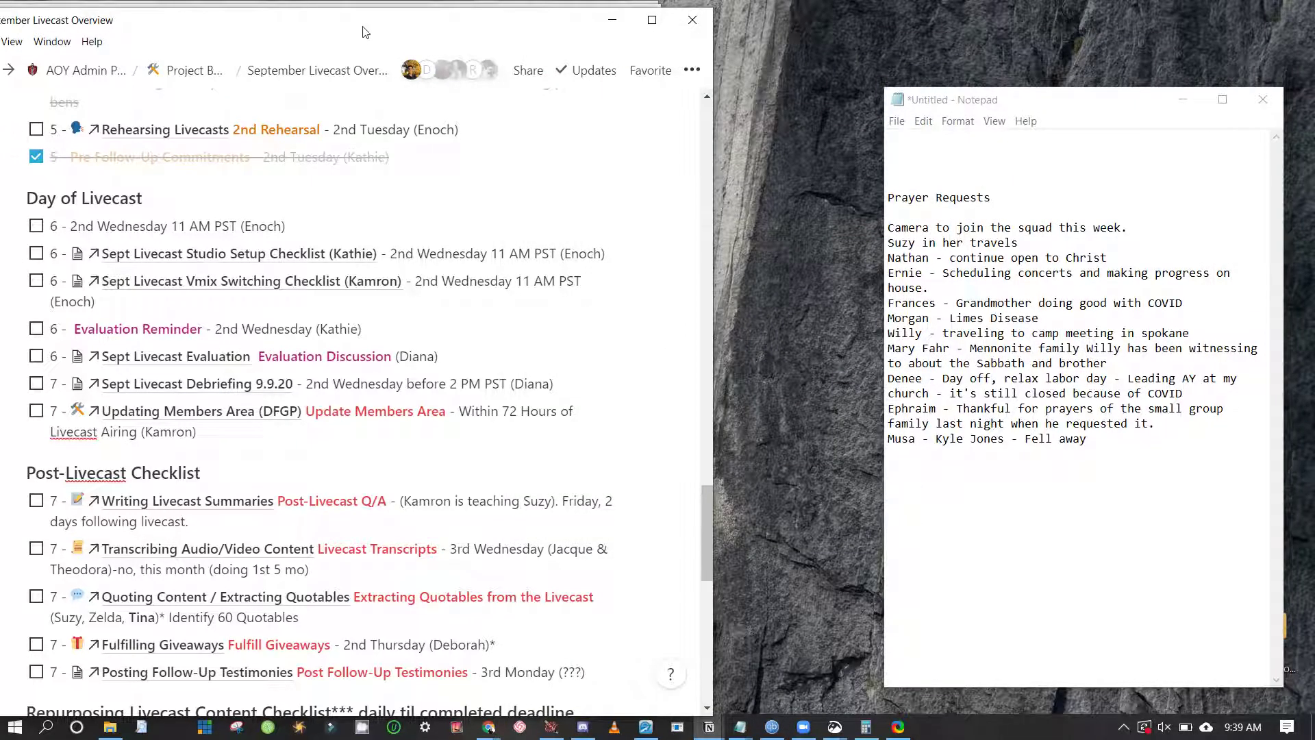
Shift the September Livecast Overview window right beside Notepad, then open the taskbar's hidden-icons tray
left_click_drag(366, 27, 457, 52)
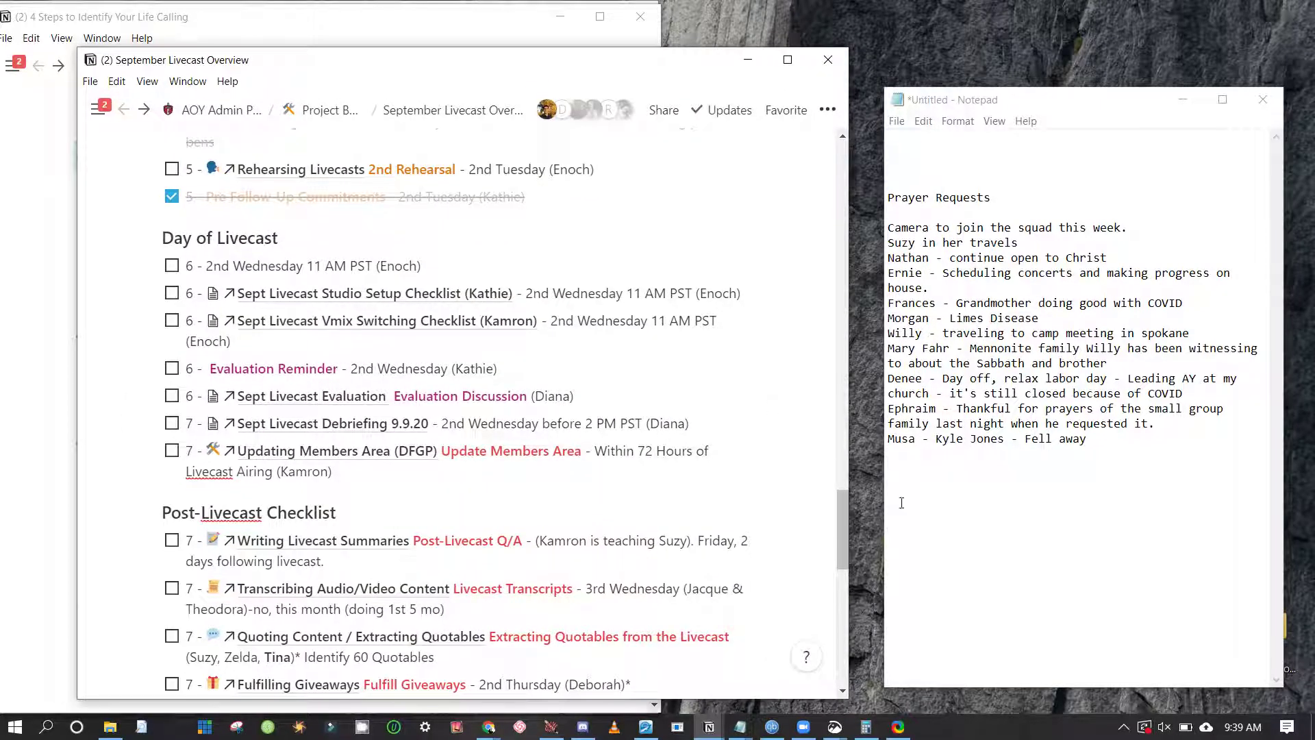
key("super+b")
key("Return")
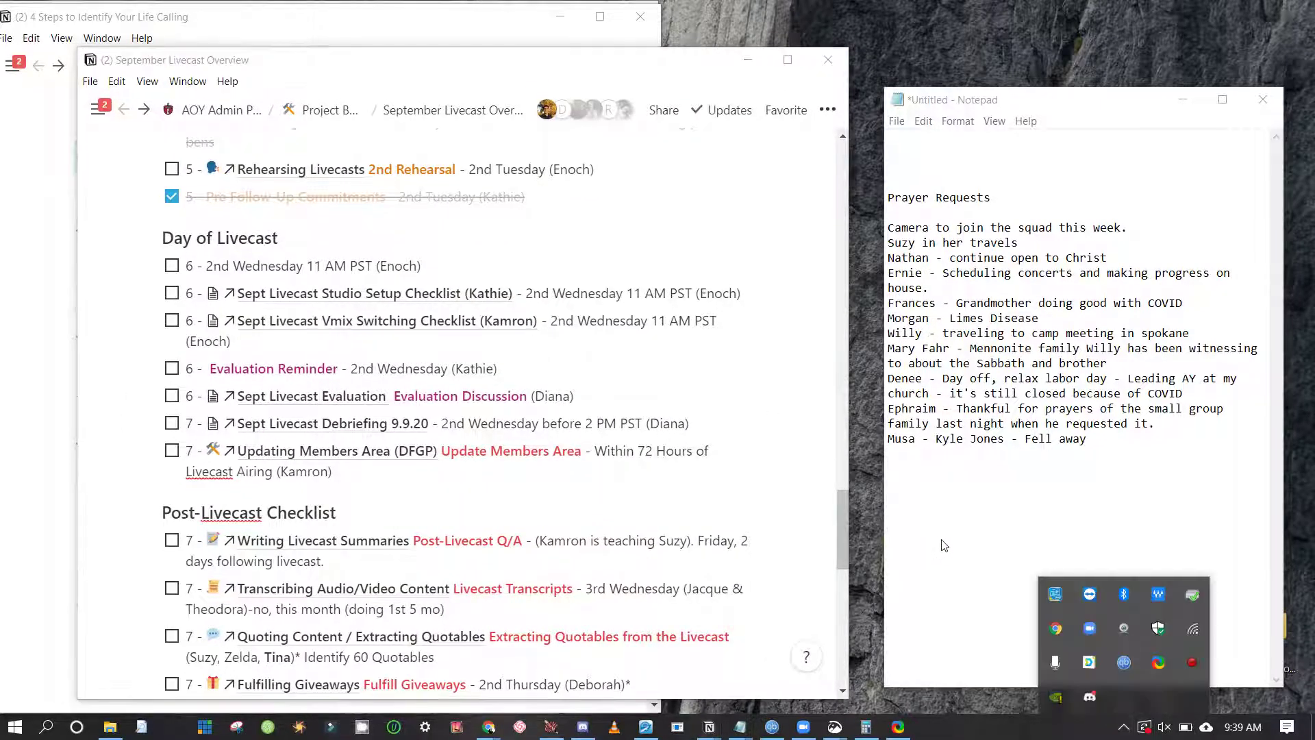
key("Down")
key("Down")
key("Right")
key("Right")
key("Right")
key("Right")
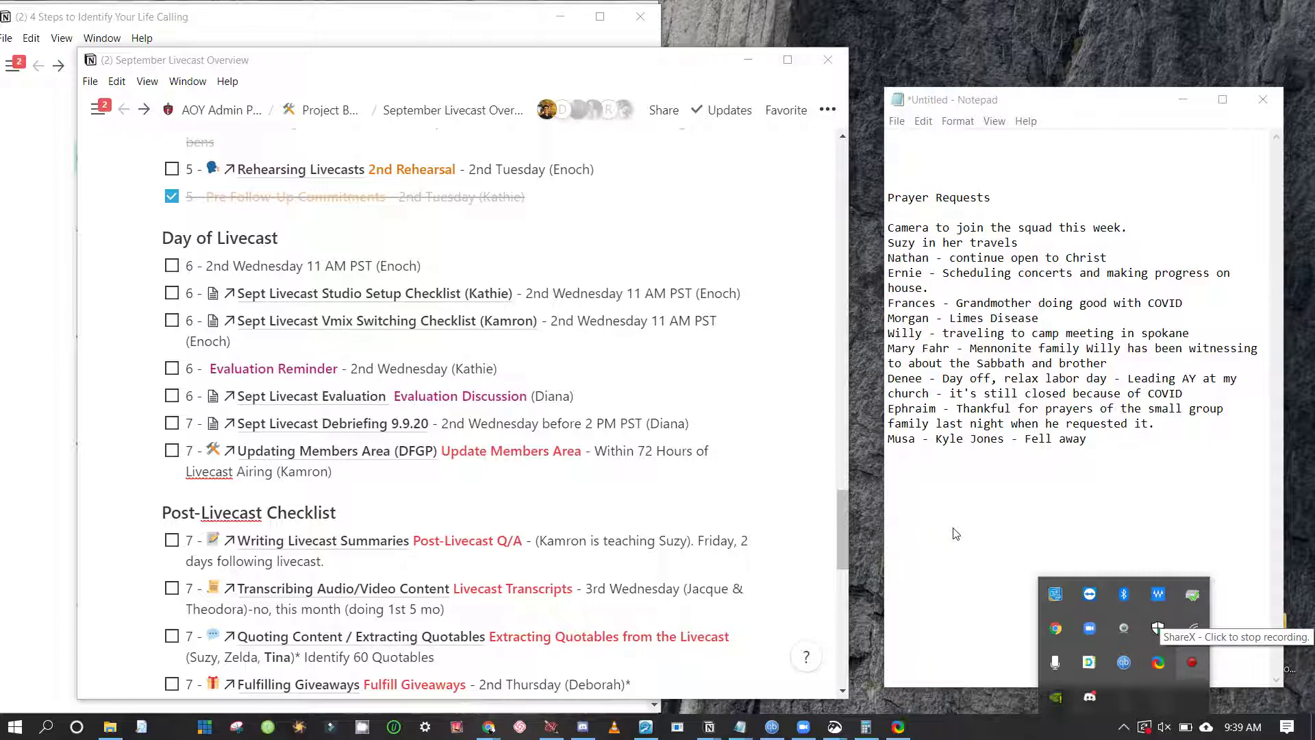